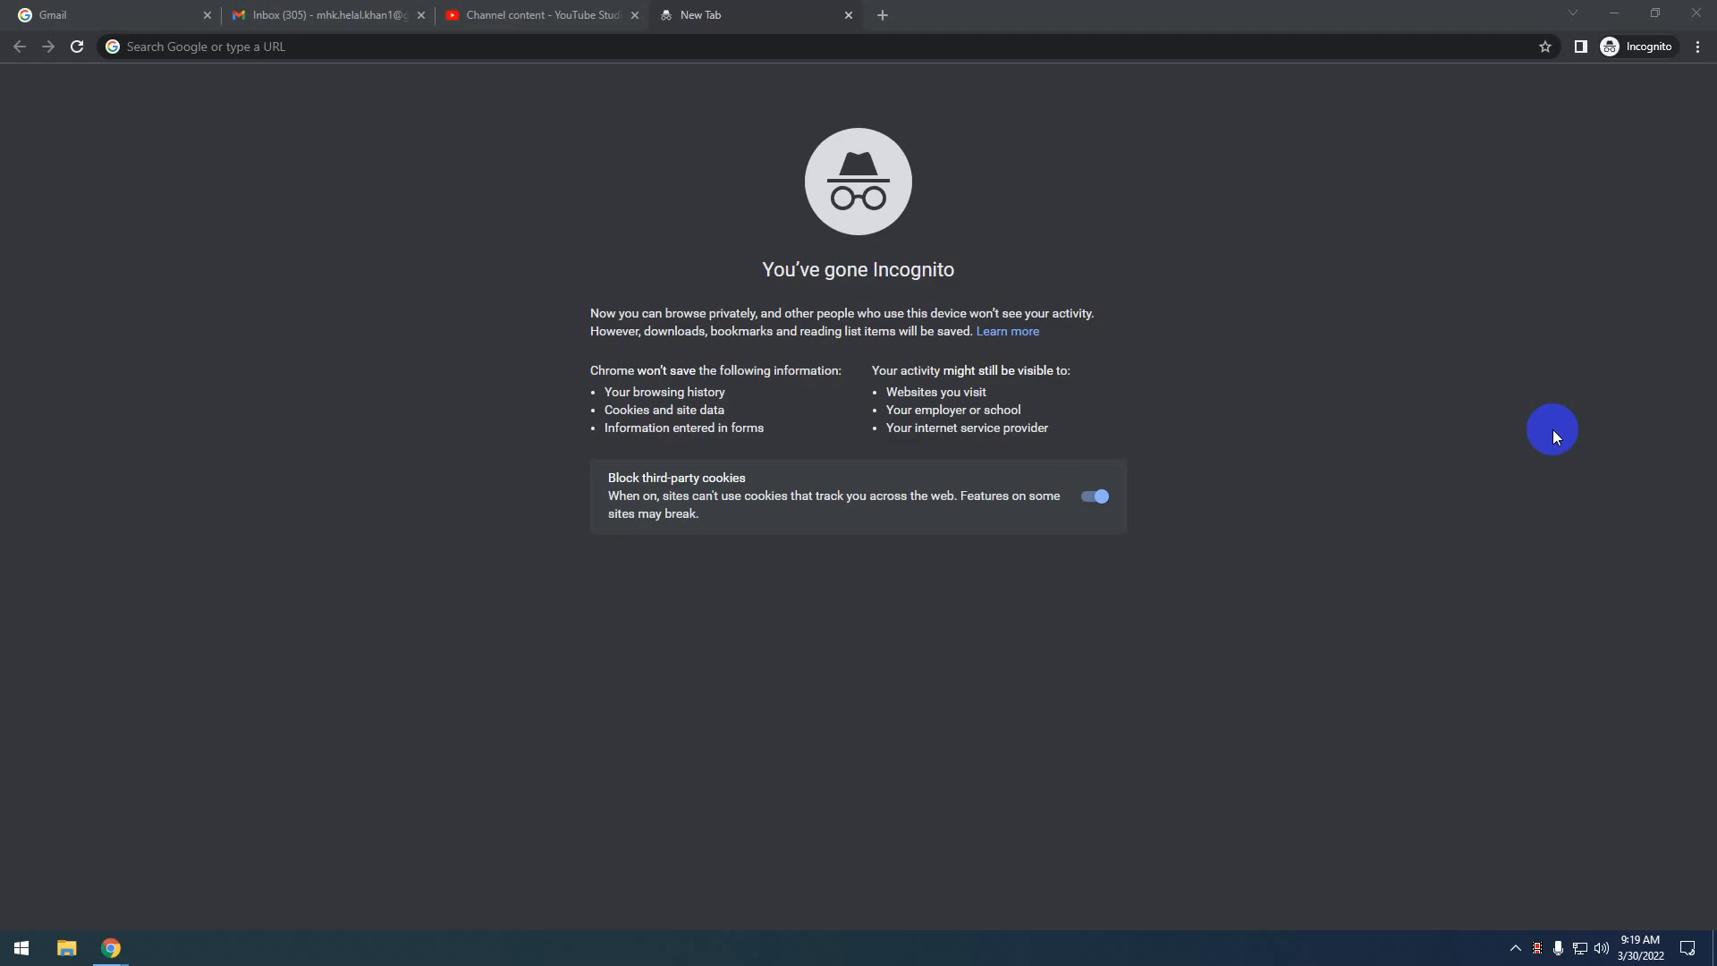
Check the channel's uploaded video in YouTube Studio, then go back to the empty incognito tab
left_click(576, 12)
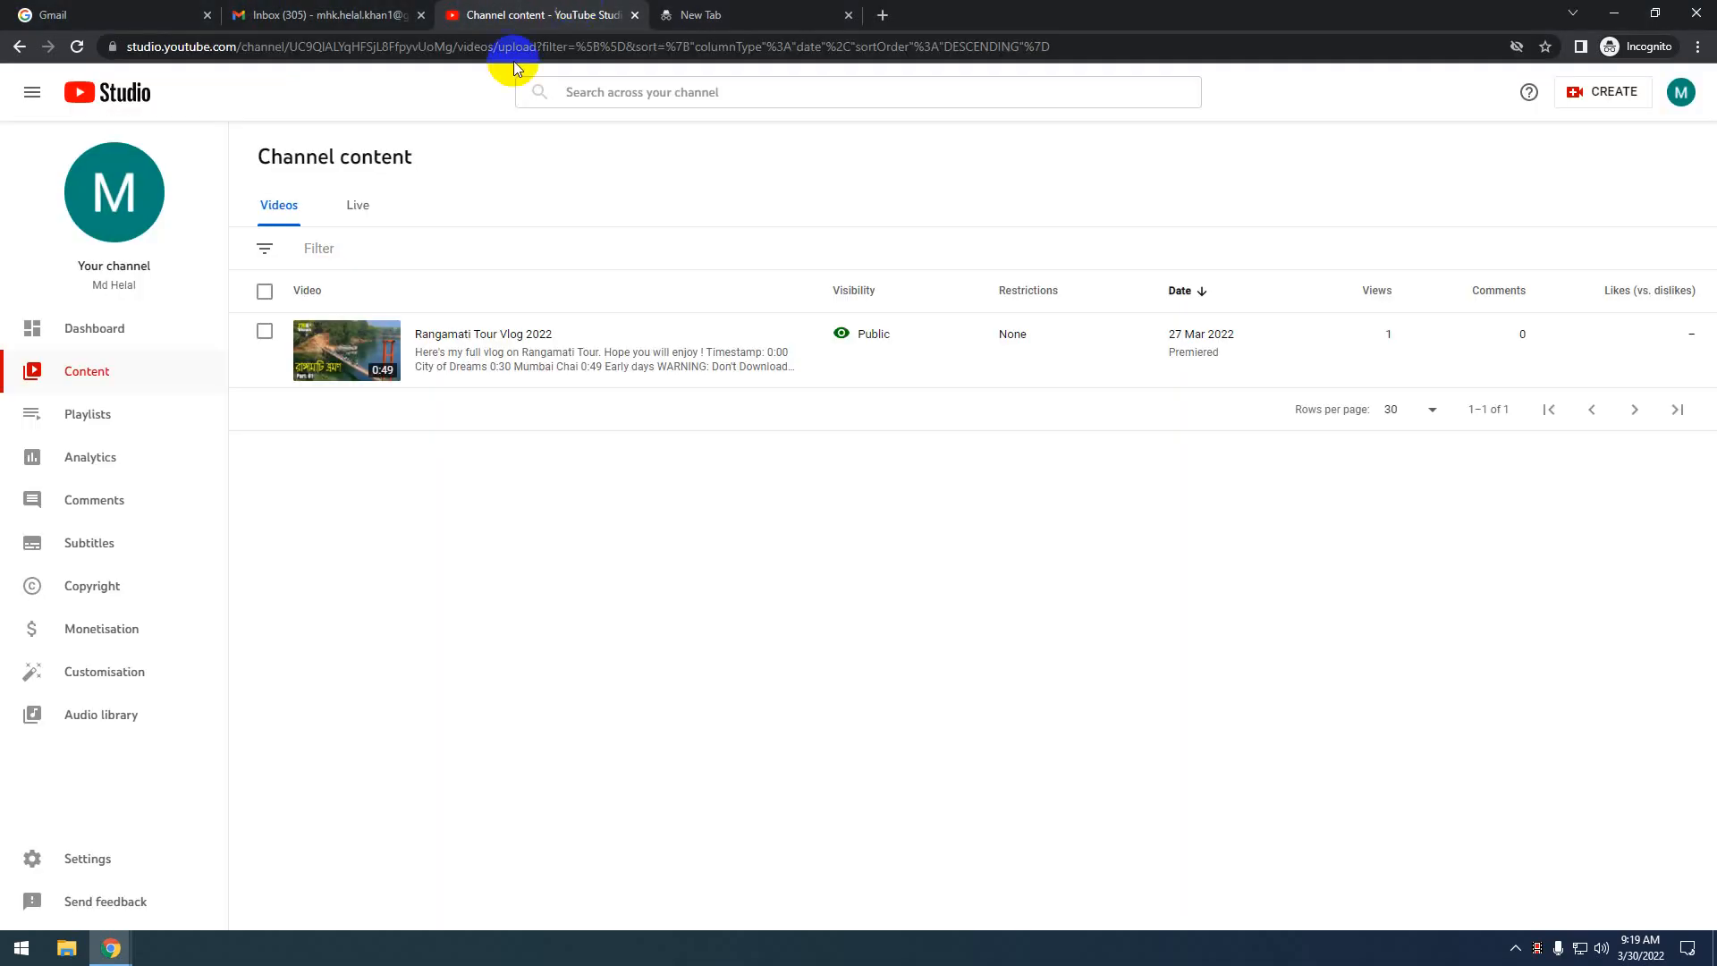
left_click_drag(236, 49, 164, 51)
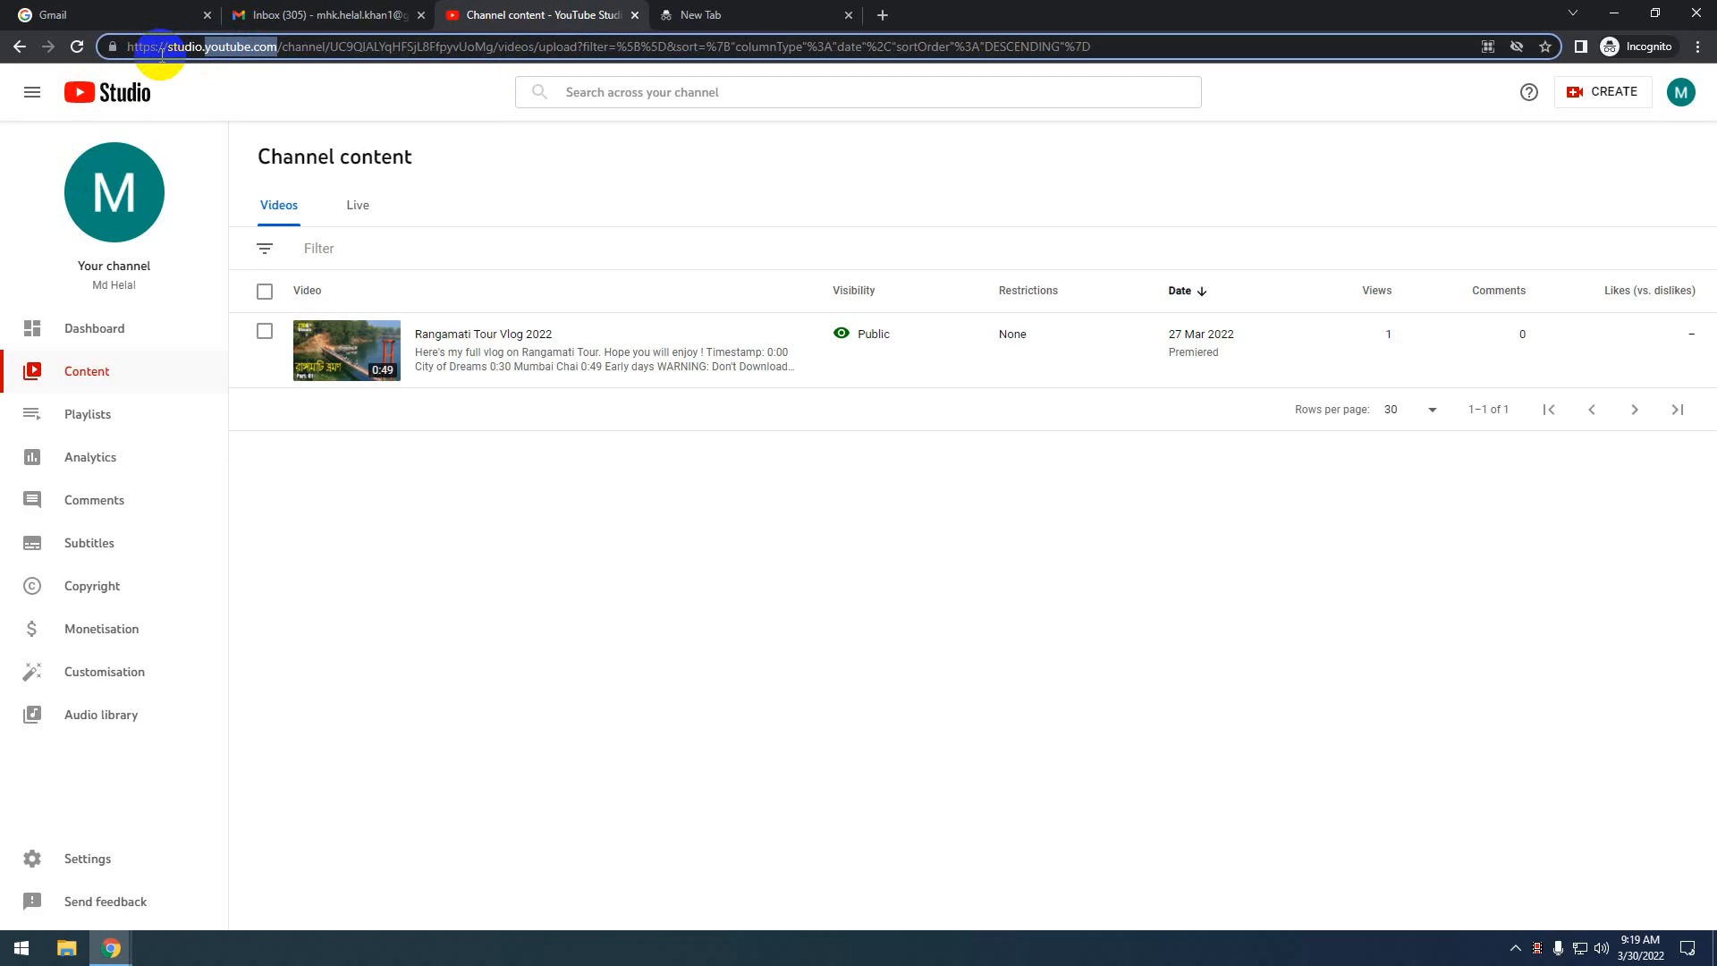
left_click(737, 16)
Load youtube.com, open the Bandarban travel vlog, and skip ahead to the Dhaka market video
type("youtube.com")
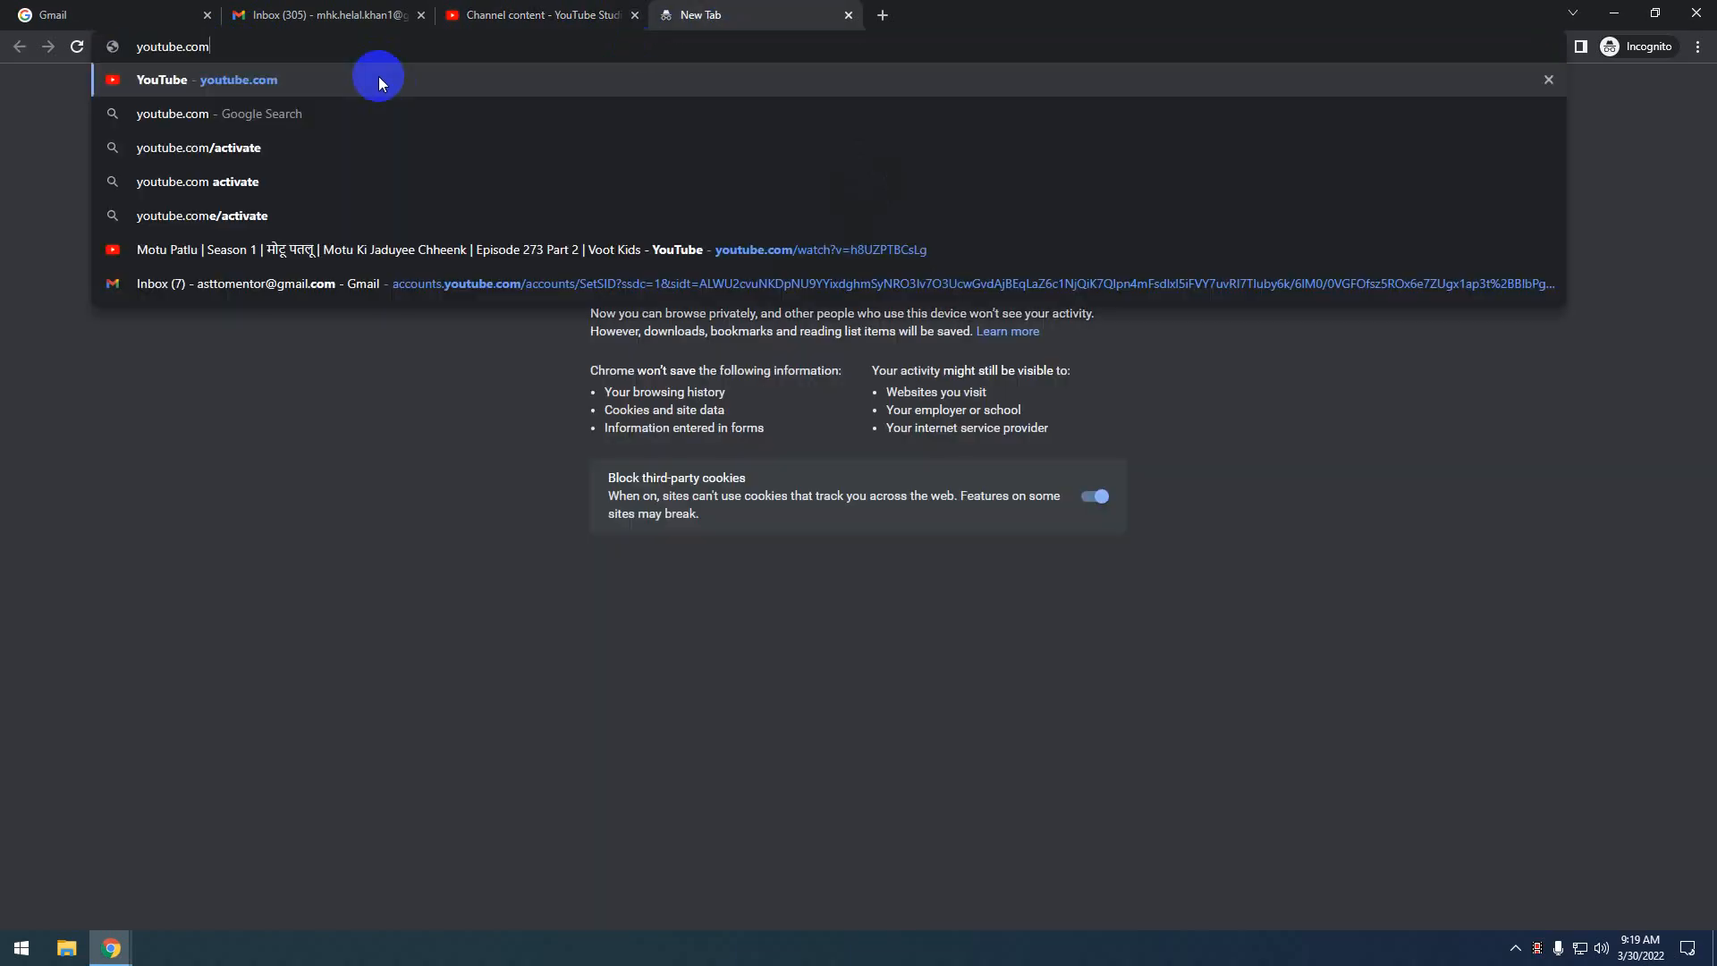
key("Return")
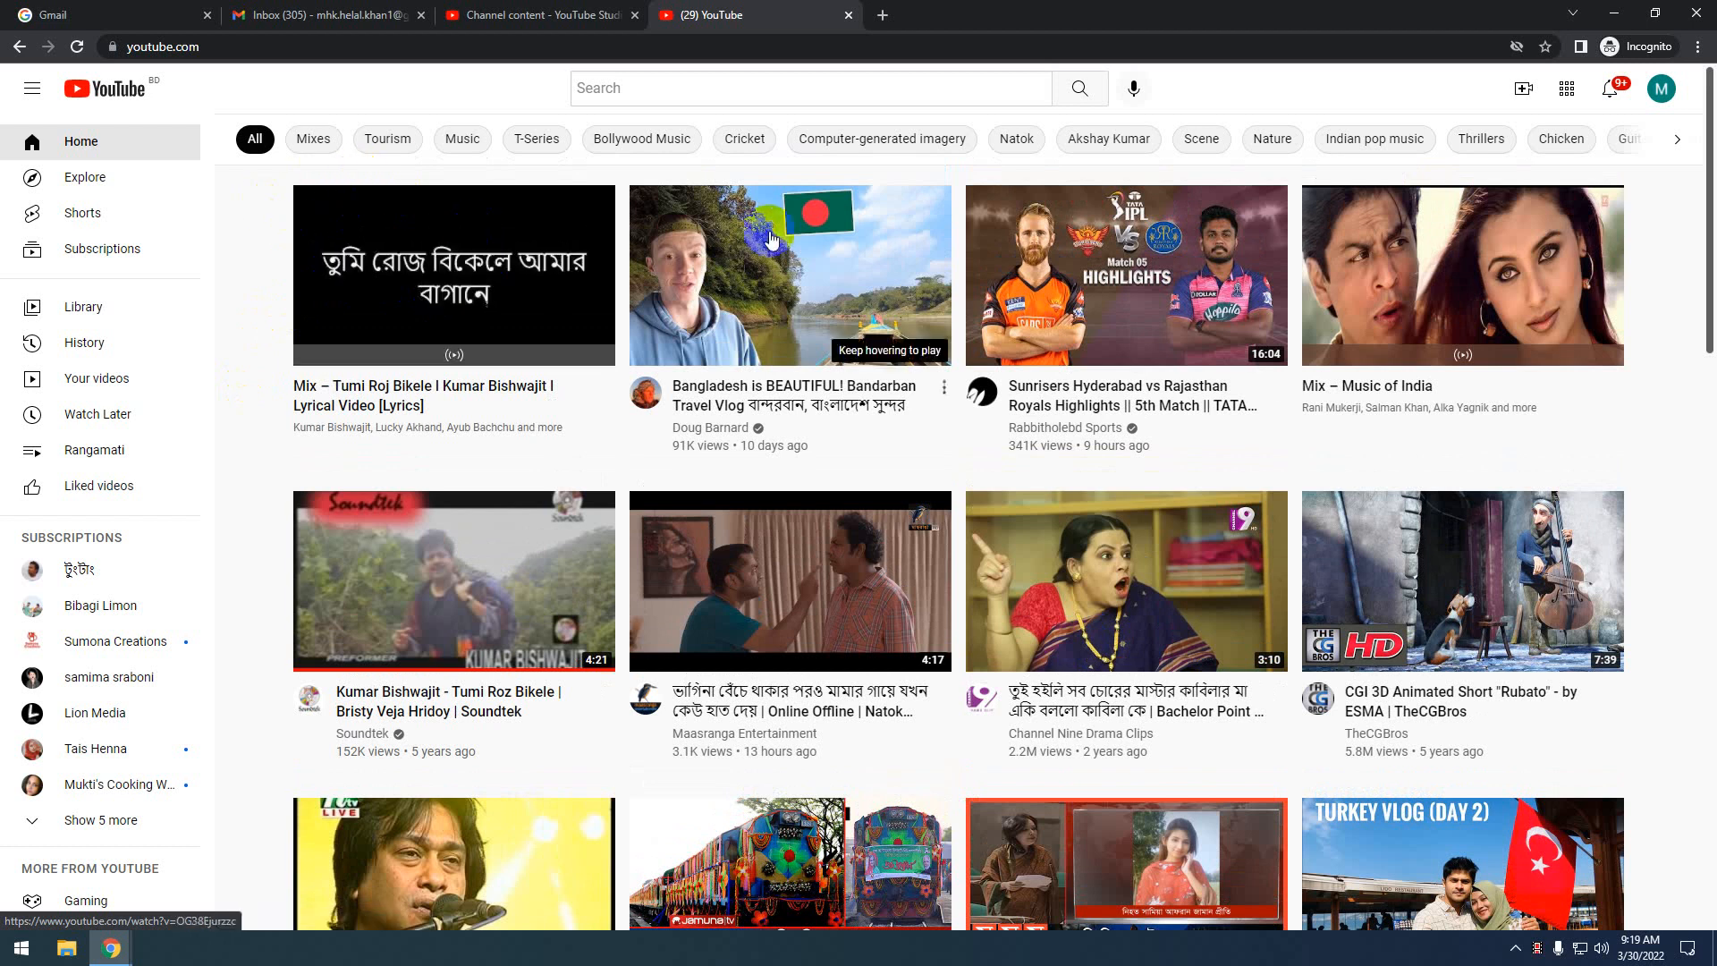
mouse_move(1028, 229)
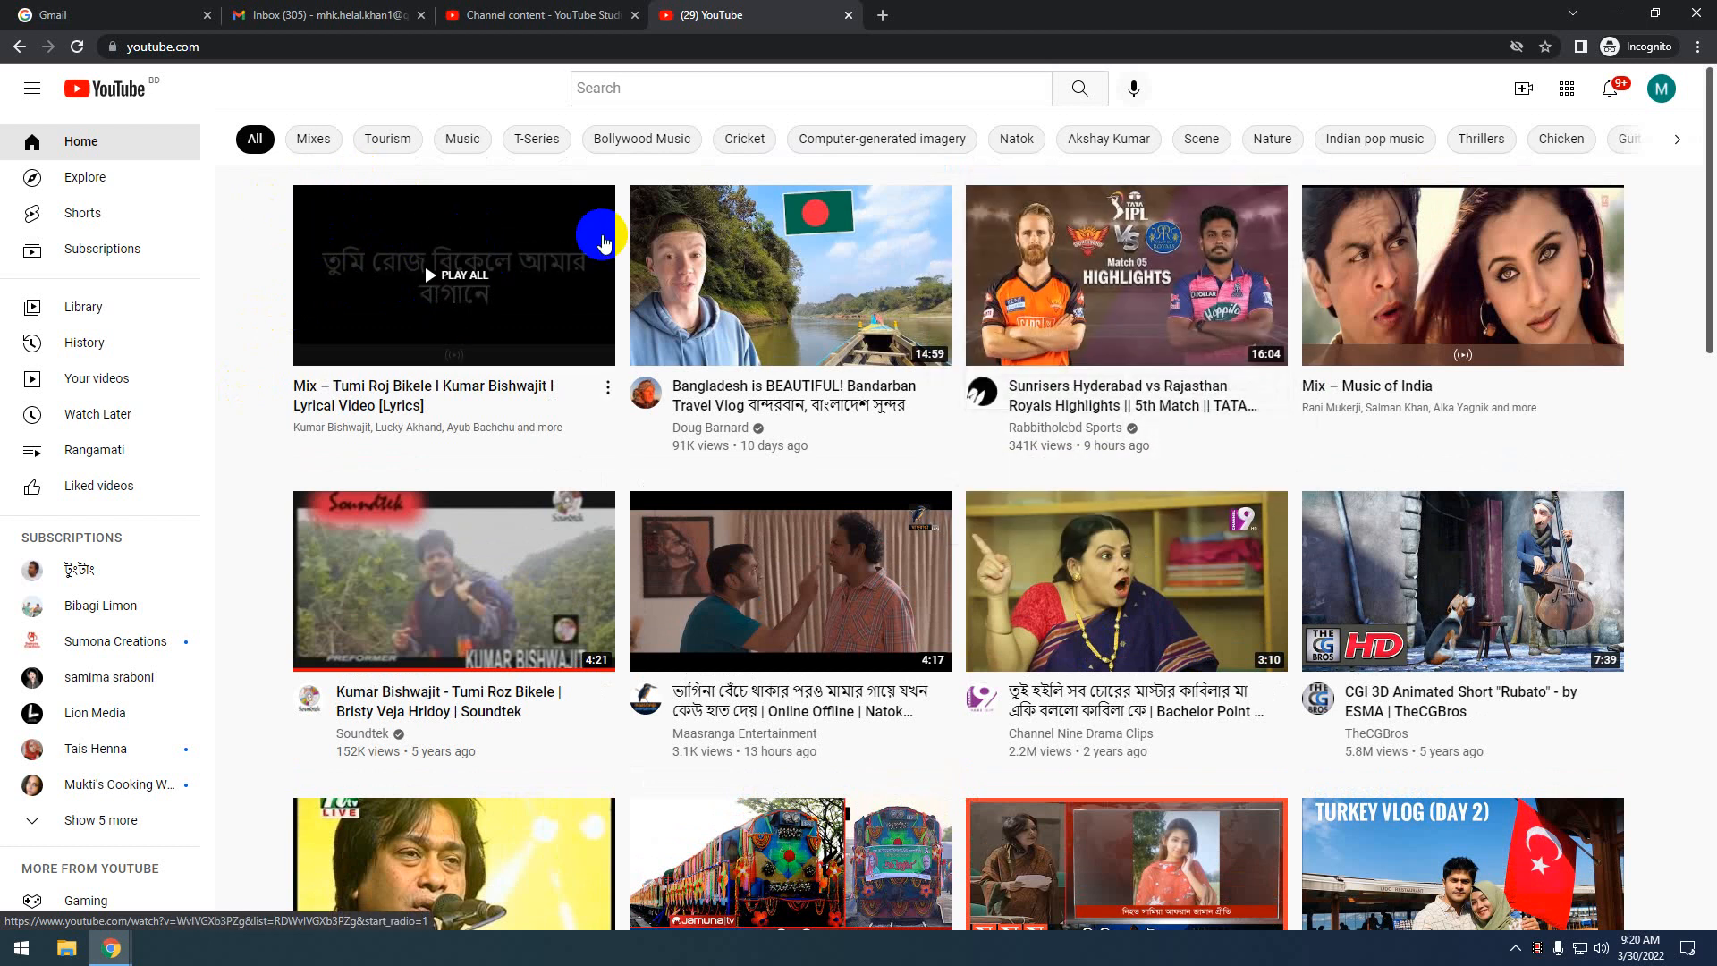
left_click(771, 279)
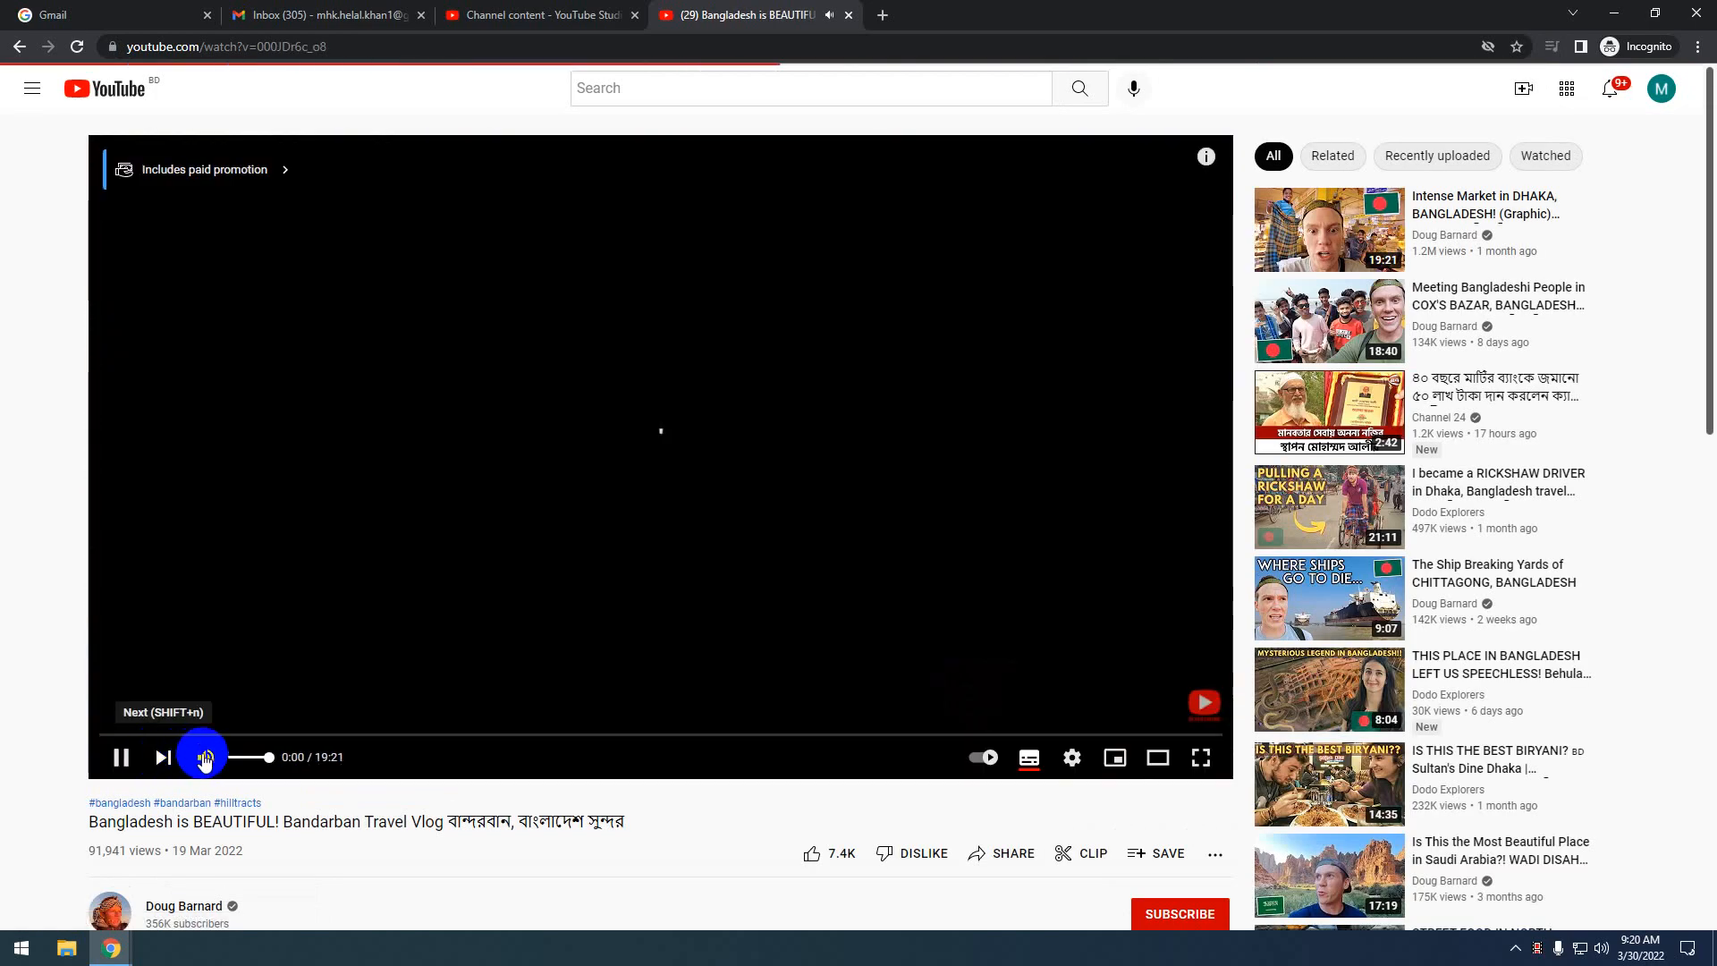
left_click(204, 758)
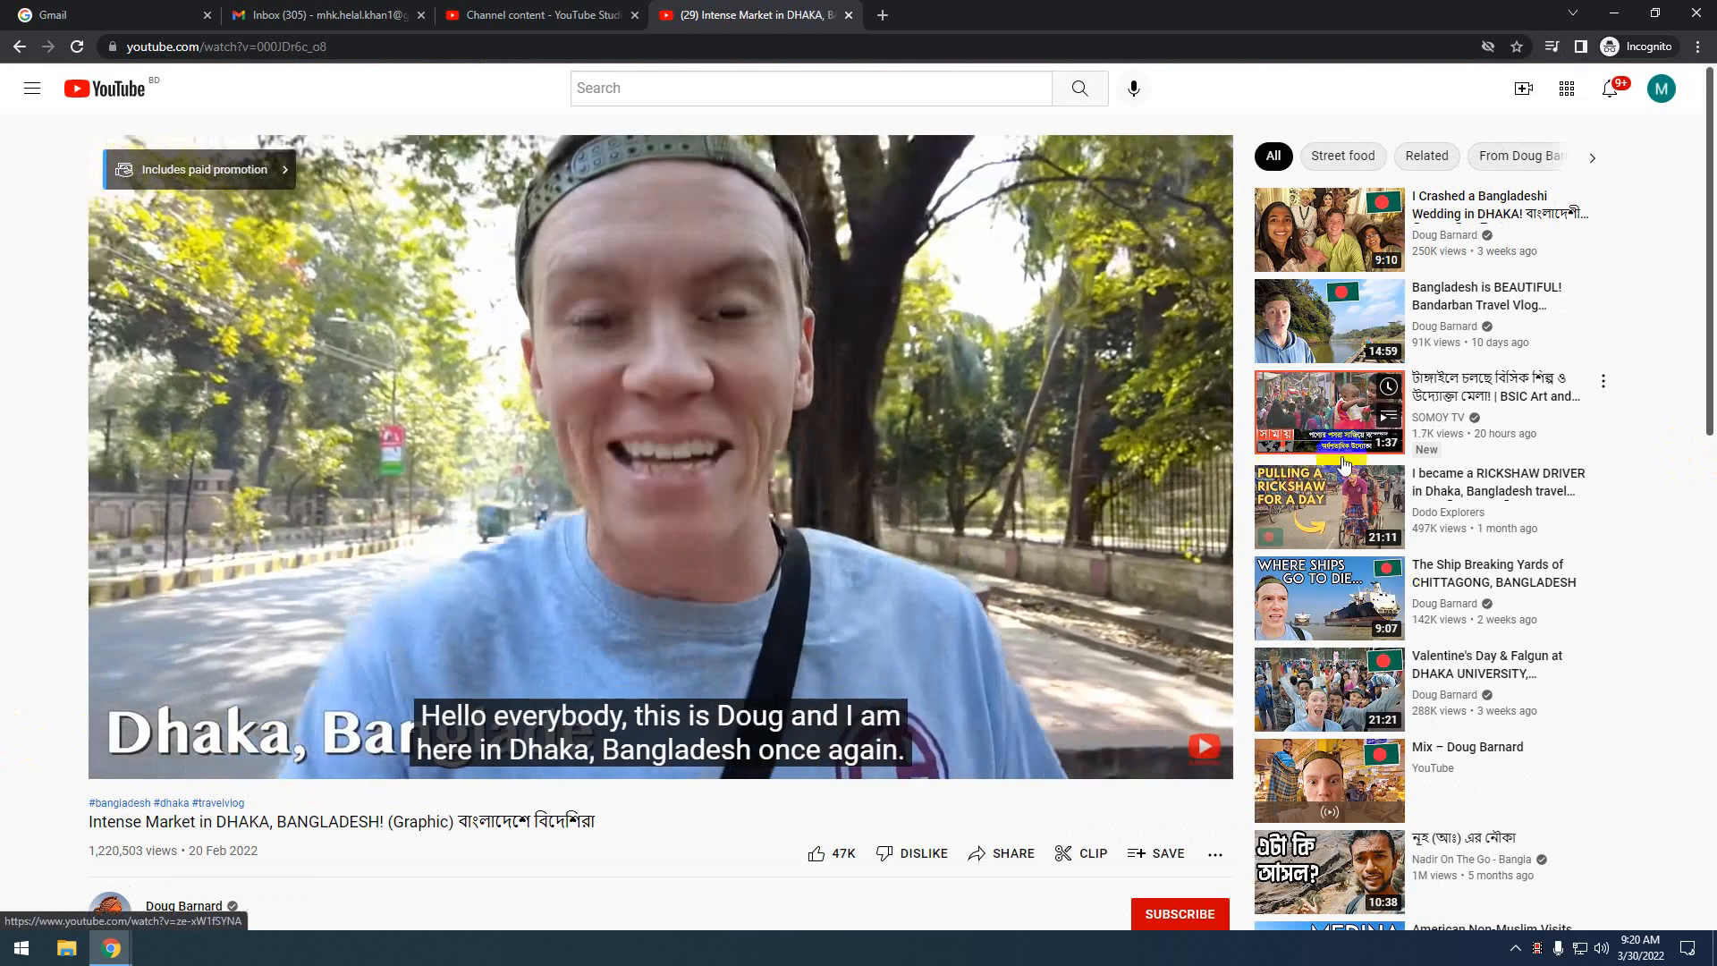
scroll(1315, 448, "down", 3)
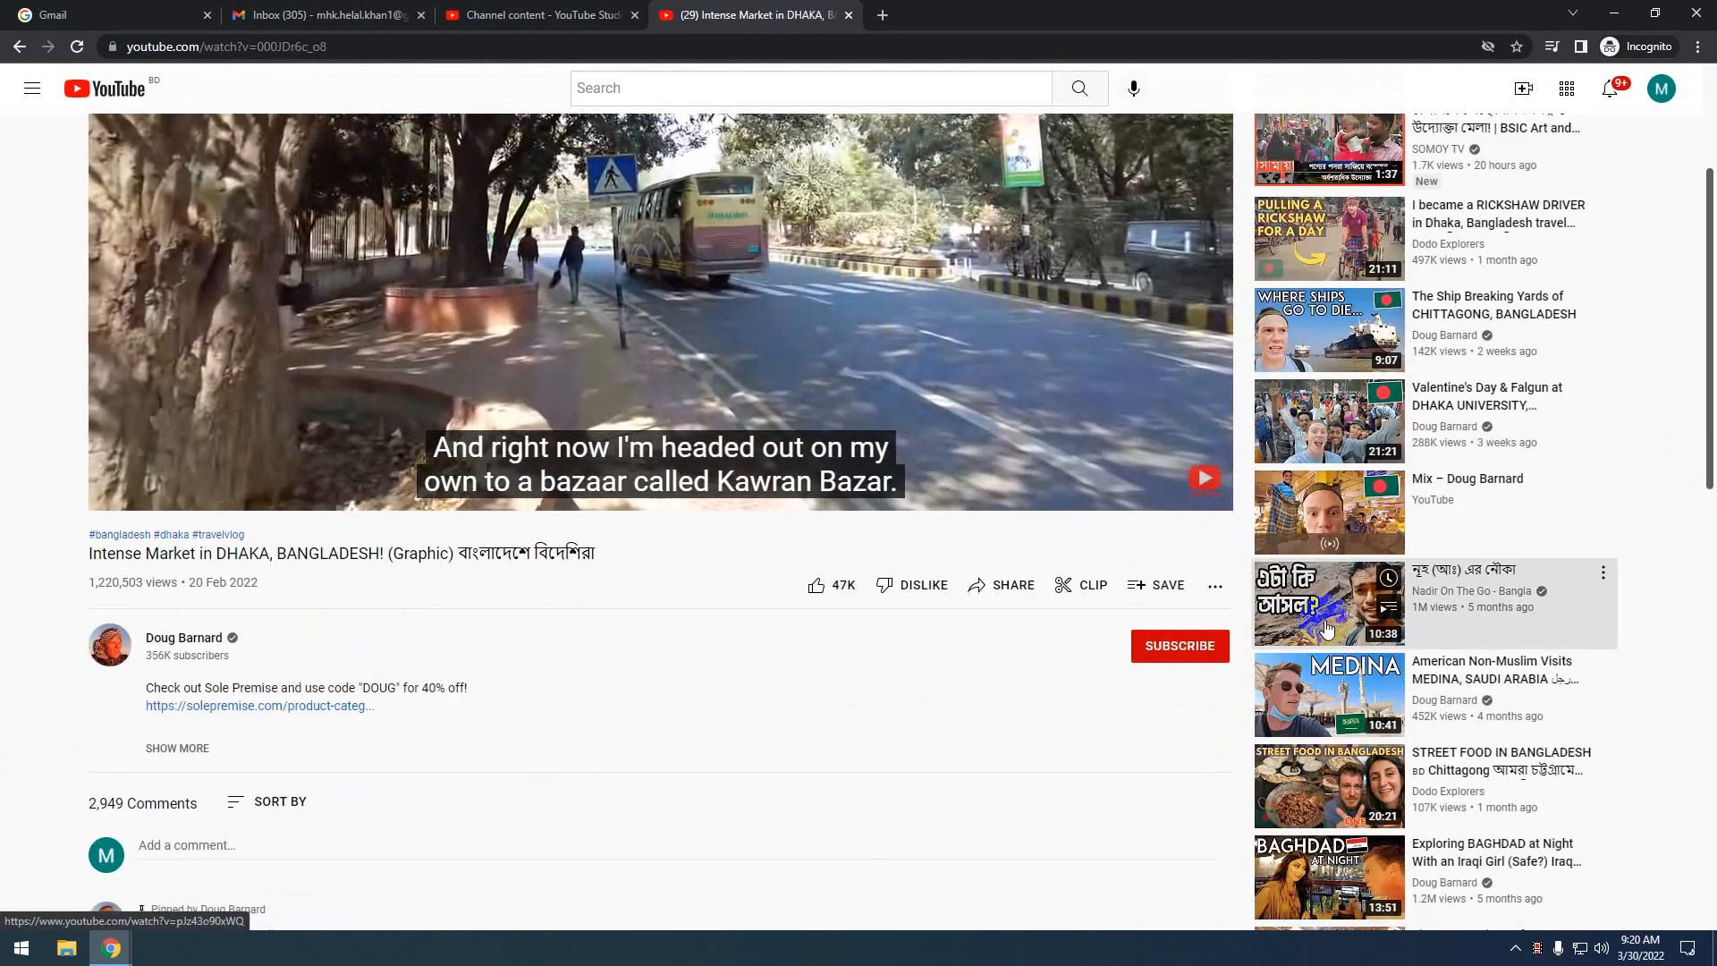
Watch the related Bengali Doğubayazıt travel video, then go back to Studio's Channel content
left_click(1337, 590)
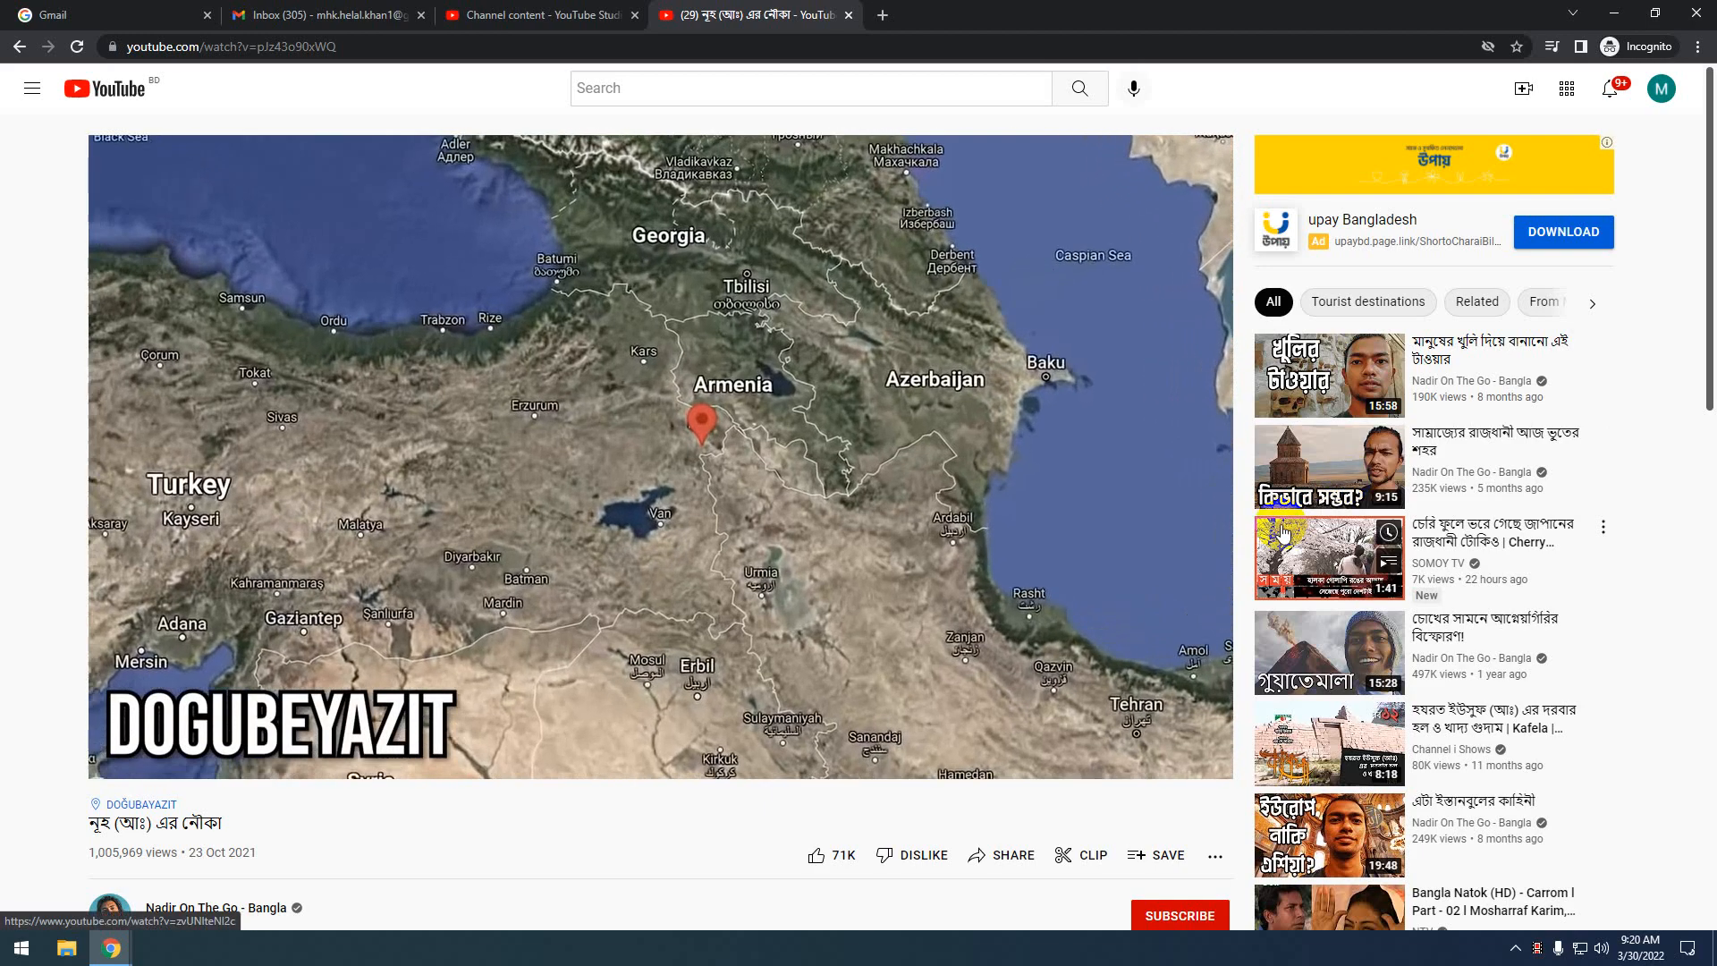
mouse_move(1283, 533)
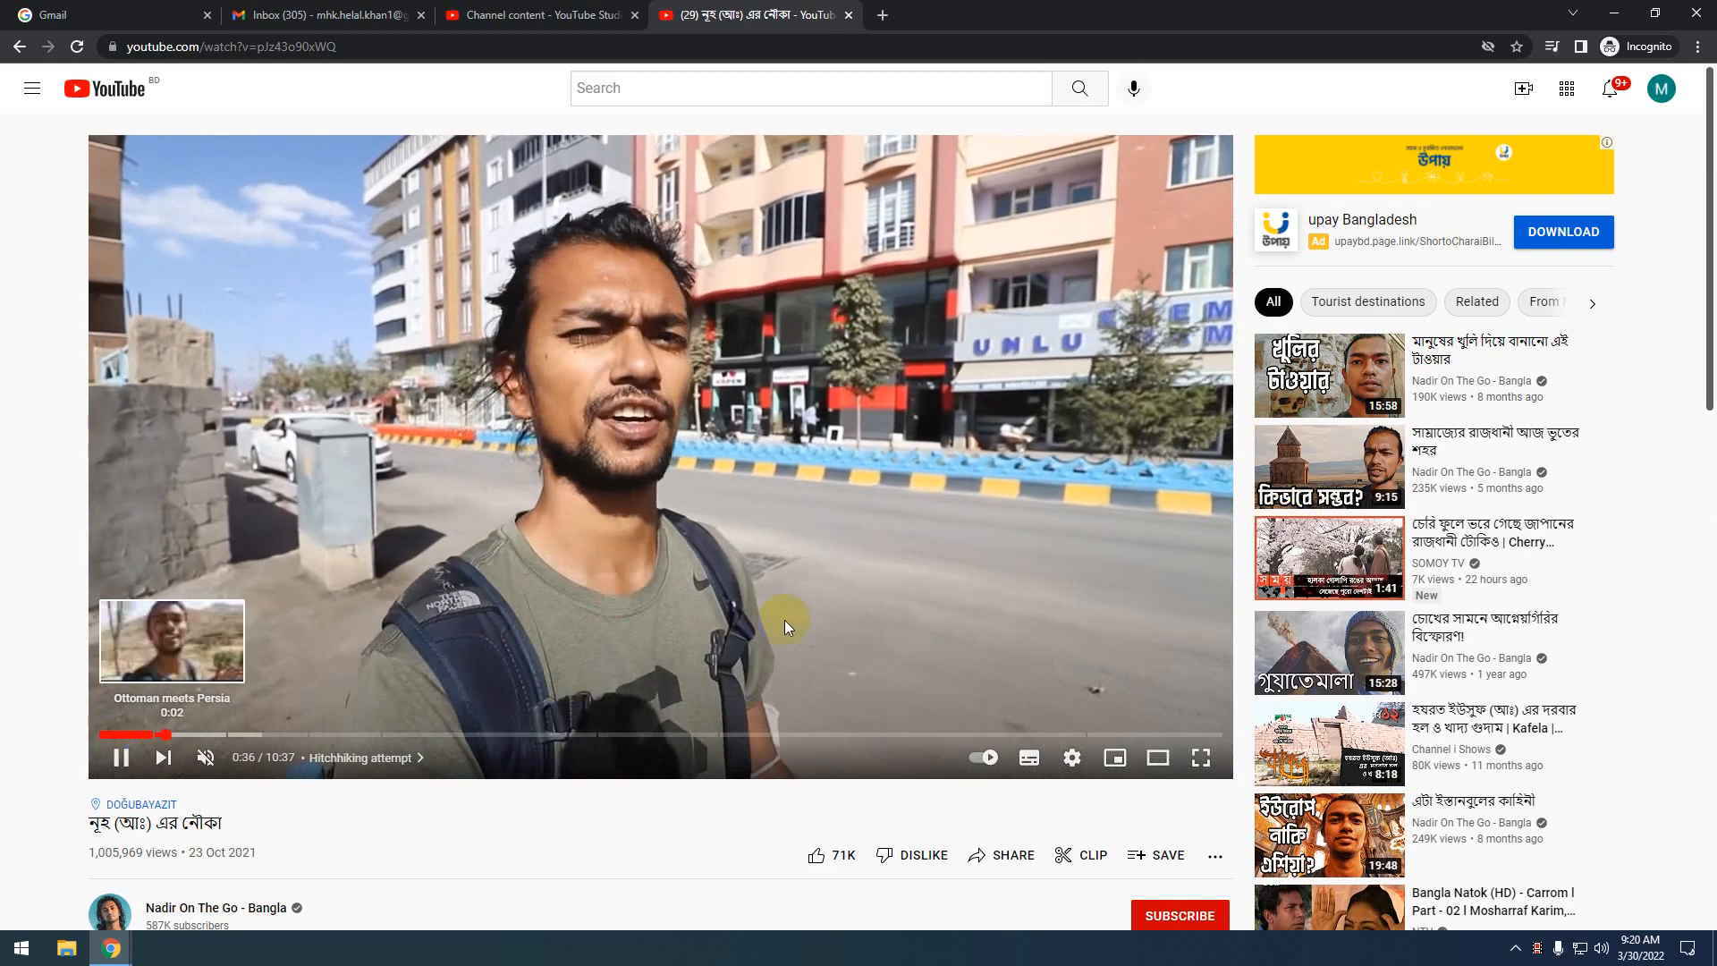
mouse_move(1442, 537)
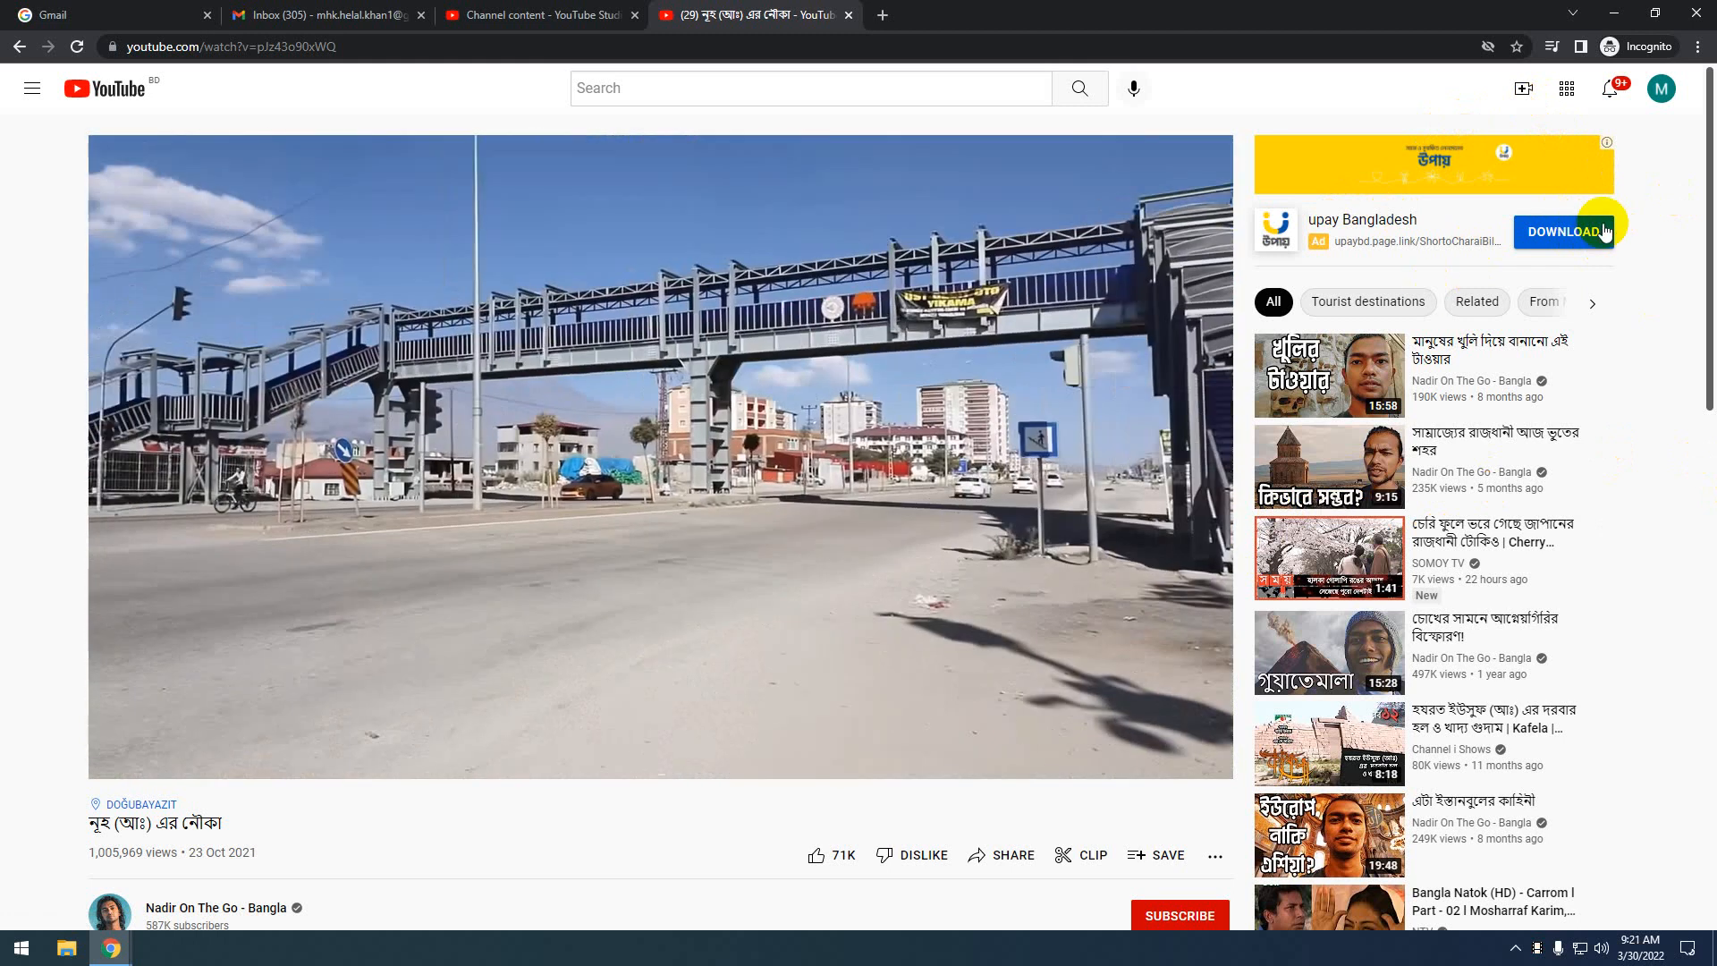
mouse_move(926, 455)
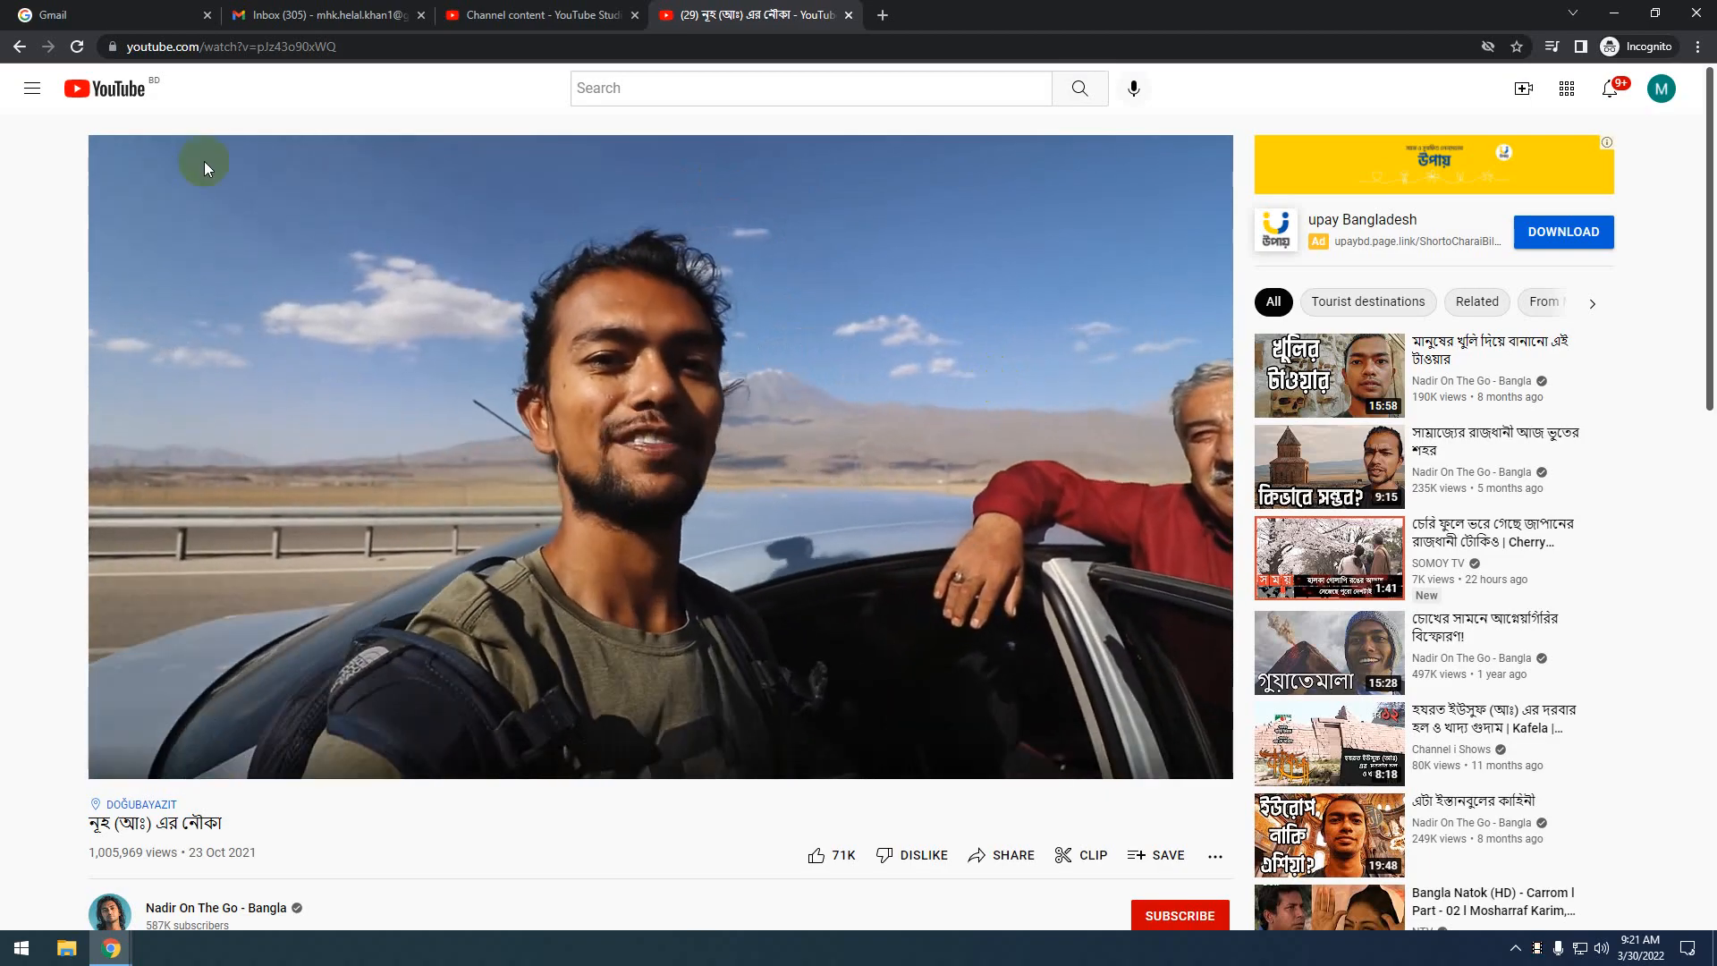
left_click(546, 12)
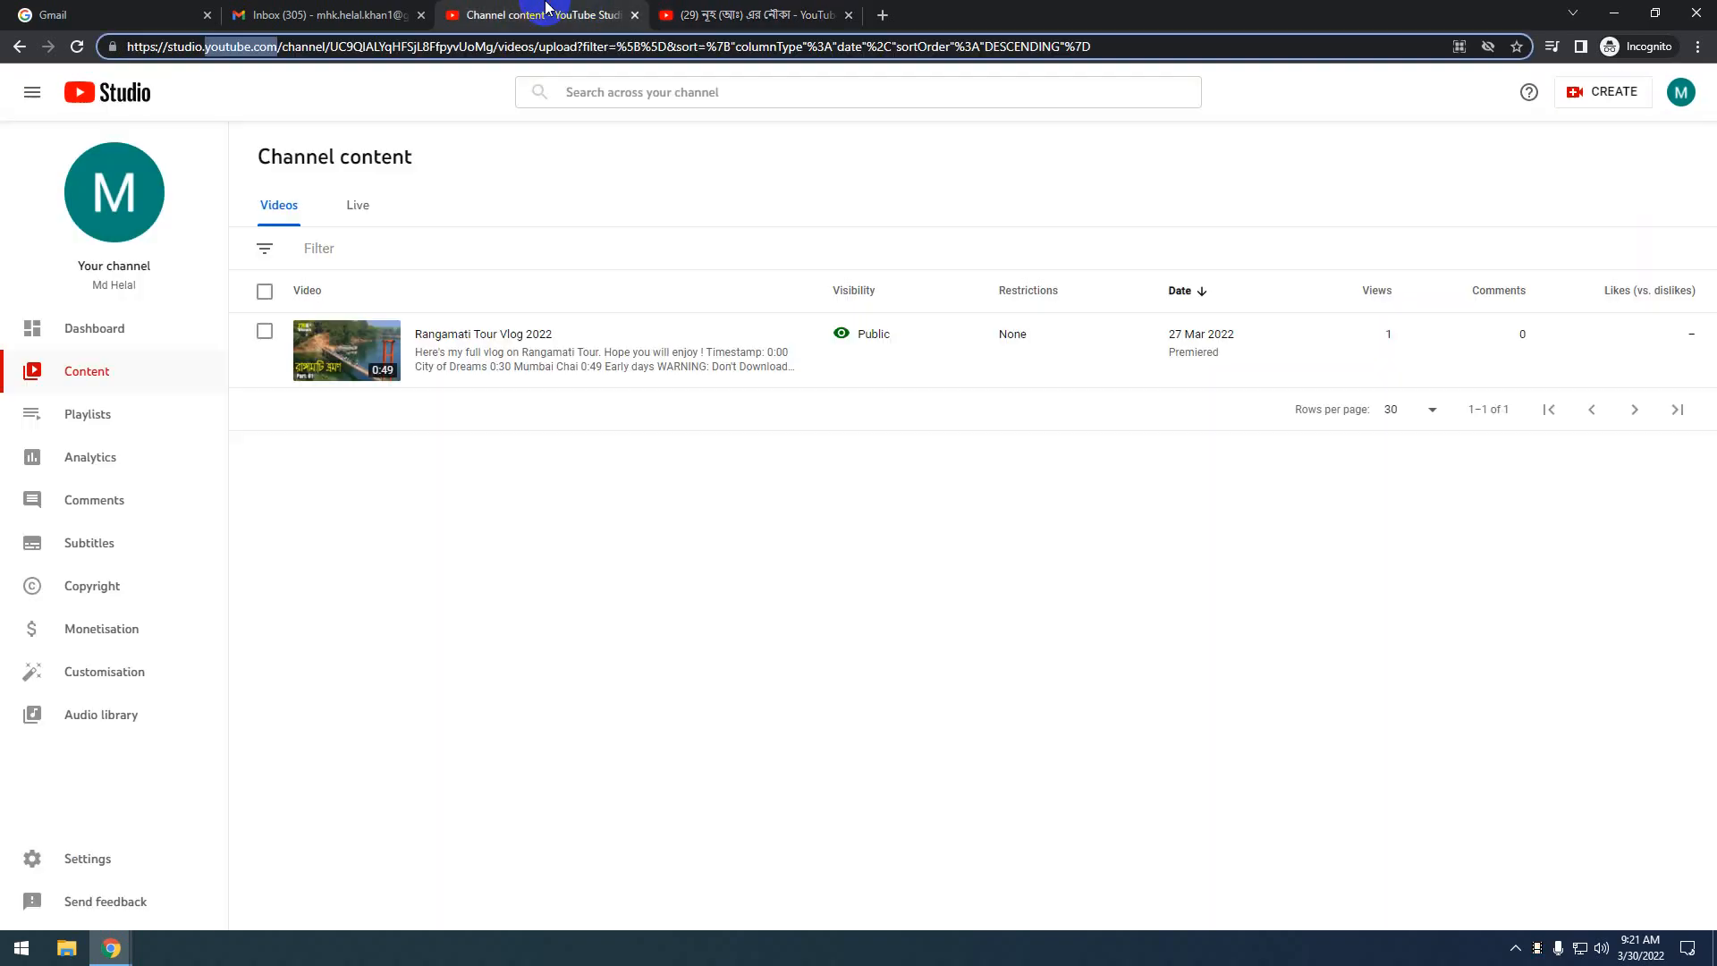
Review the Rangamati Tour Vlog 2022 row's Details and Analytics icons, then start a new incognito tab
mouse_move(425, 364)
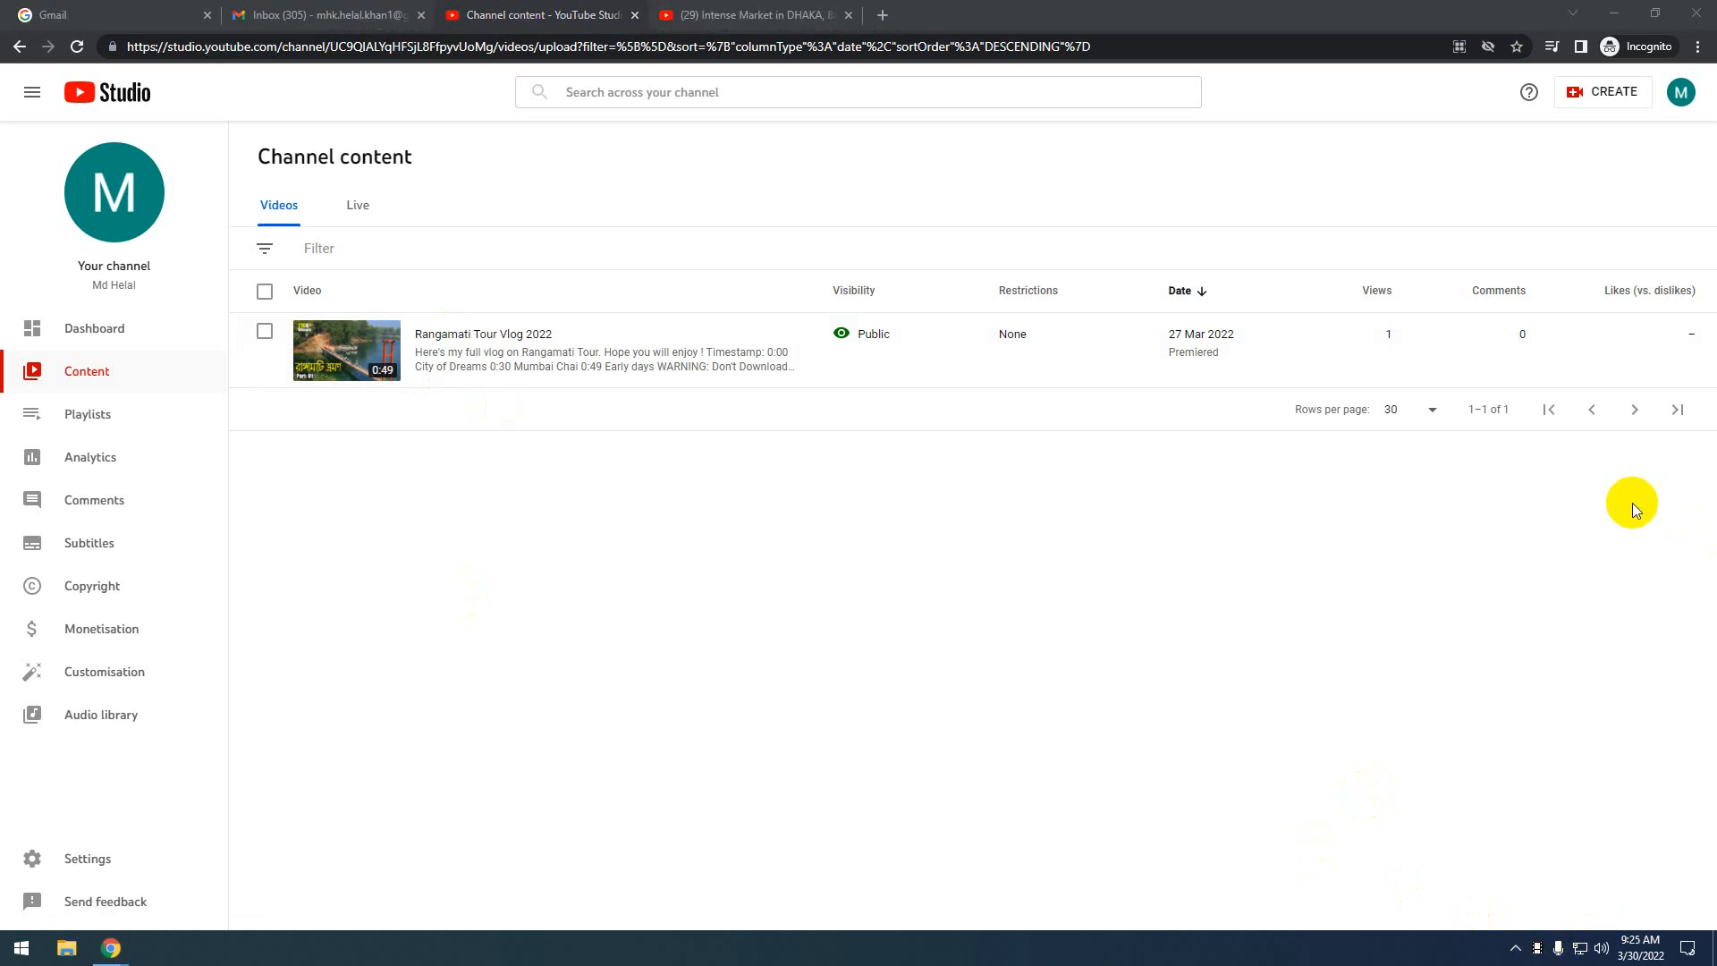
mouse_move(392, 385)
left_click(877, 15)
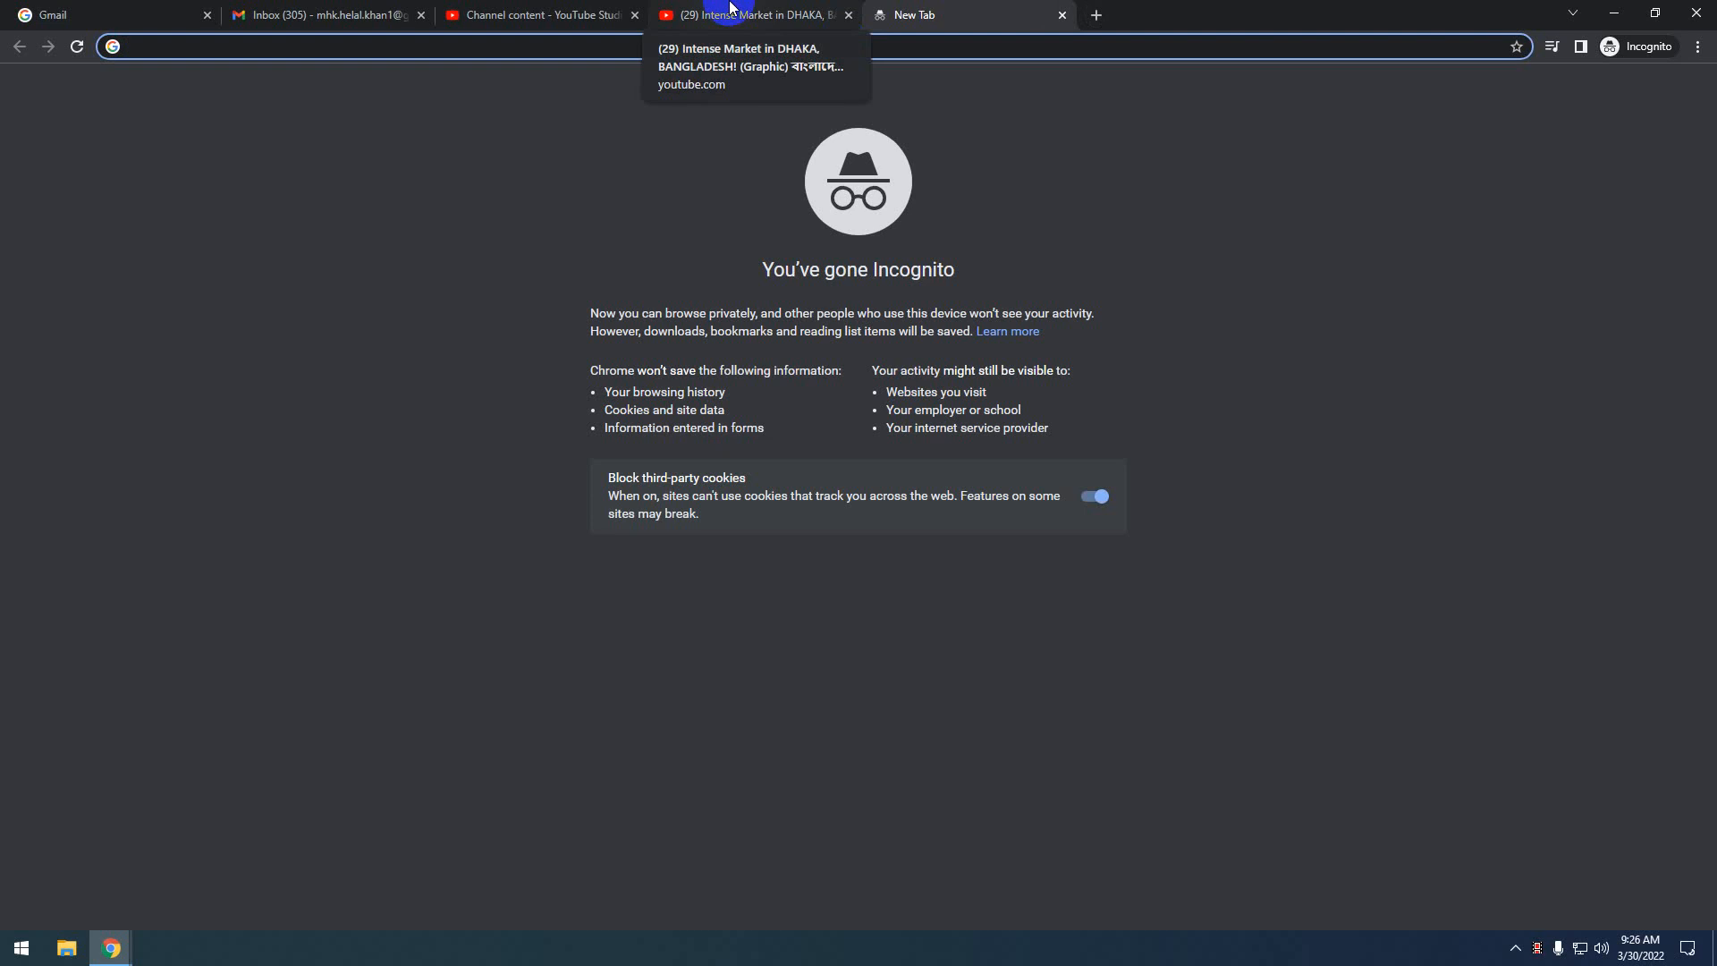
Search Google for 'google adwards' and open the ads.google.com home page from the results
type("google")
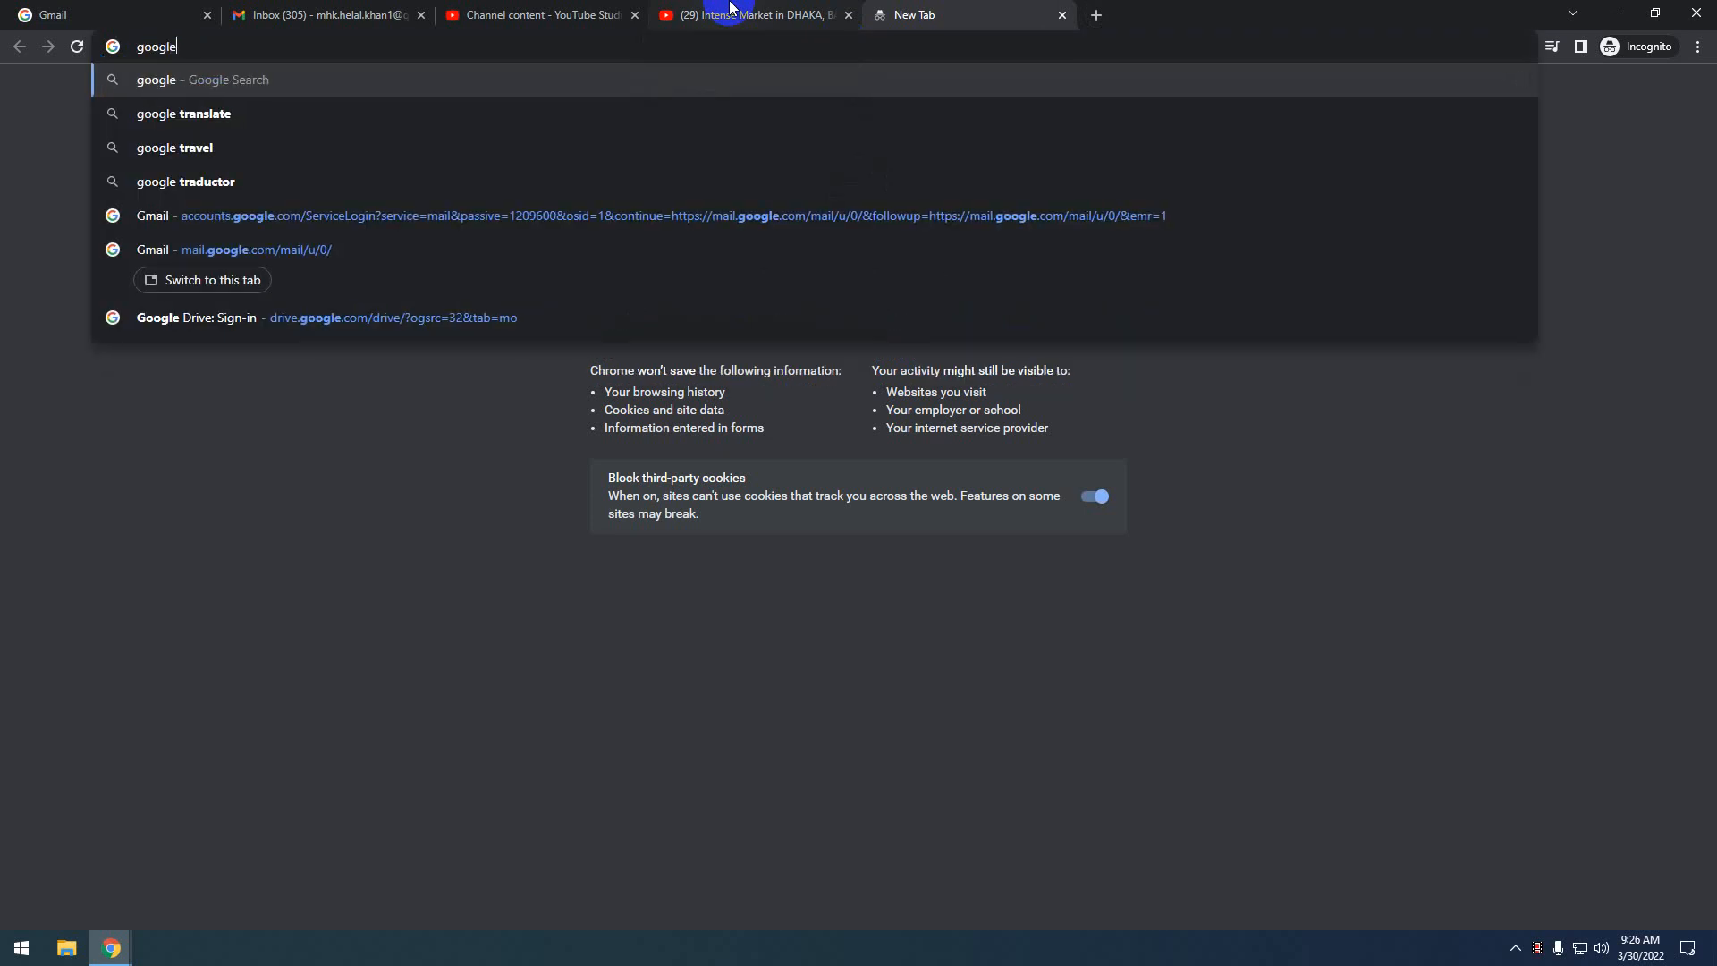
type(" adward")
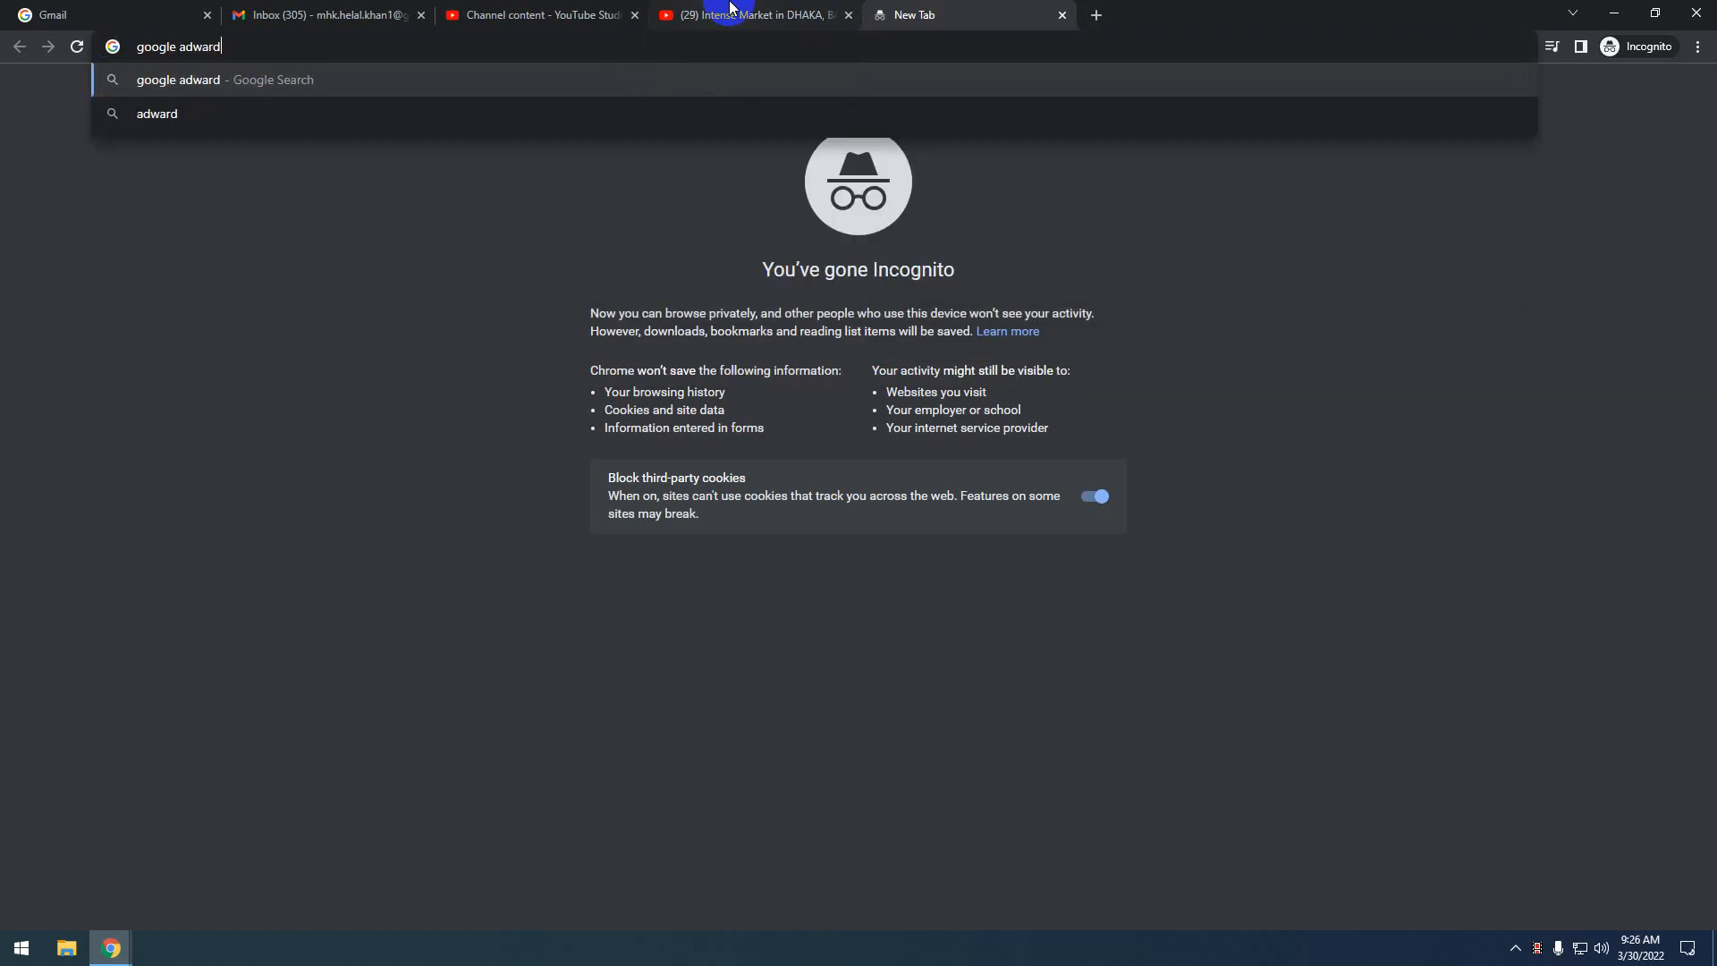
type("s")
key("Return")
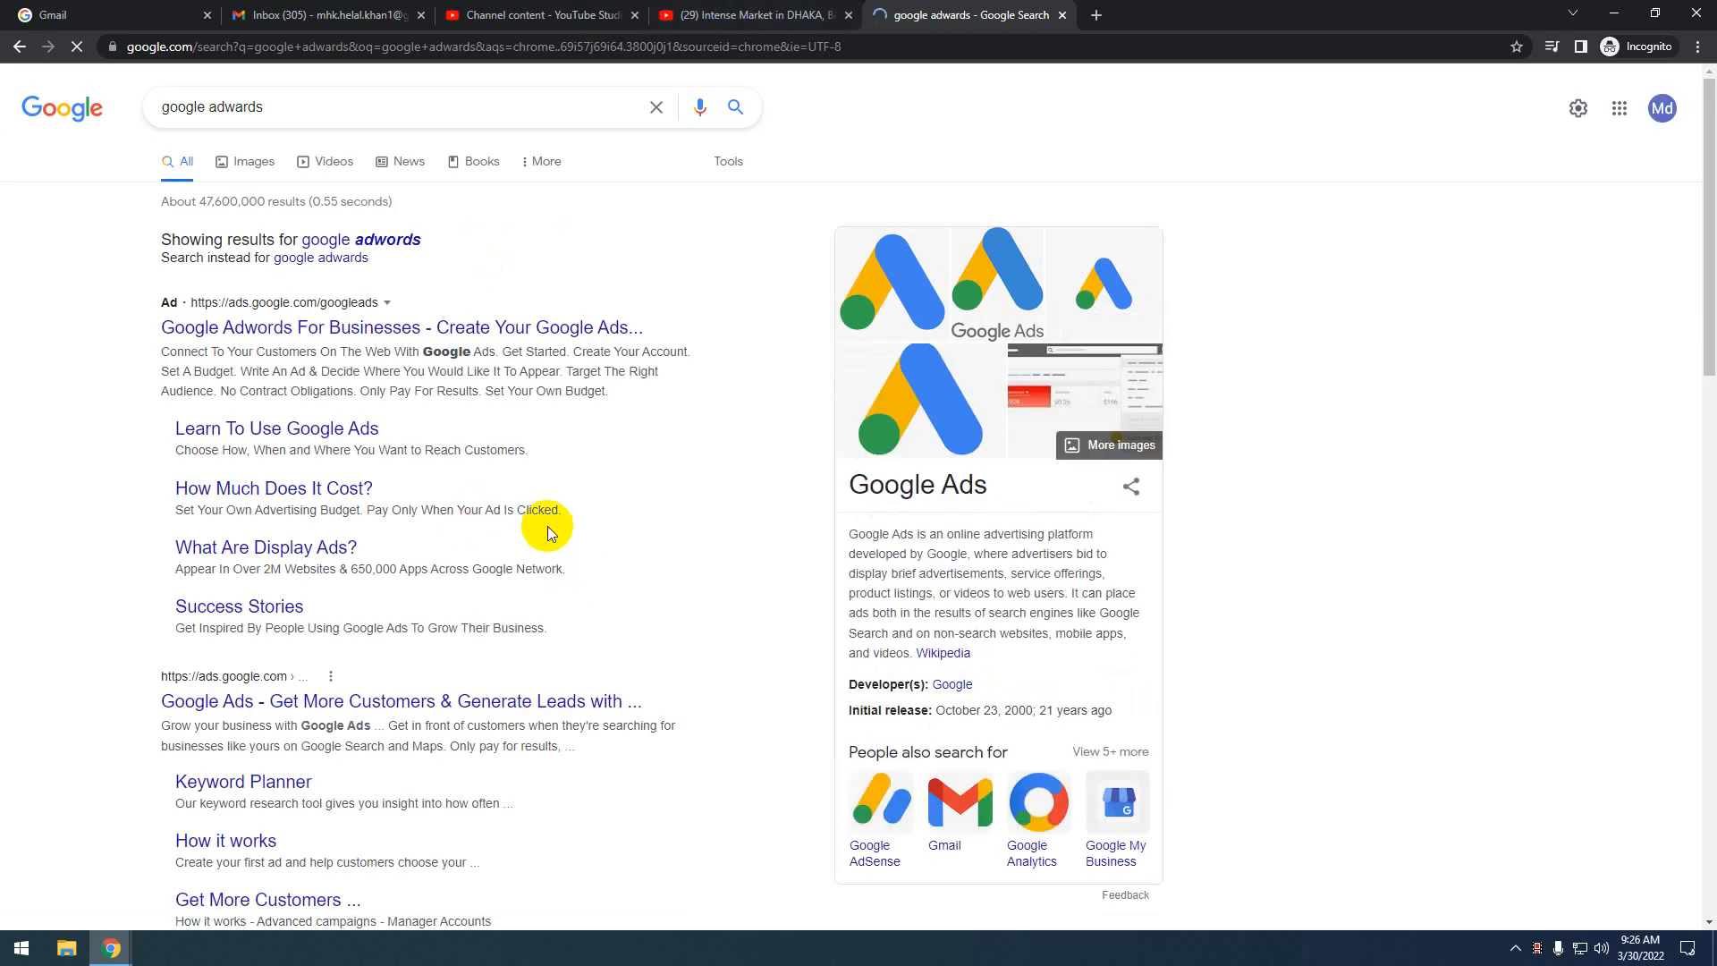
scroll(548, 525, "down", 3)
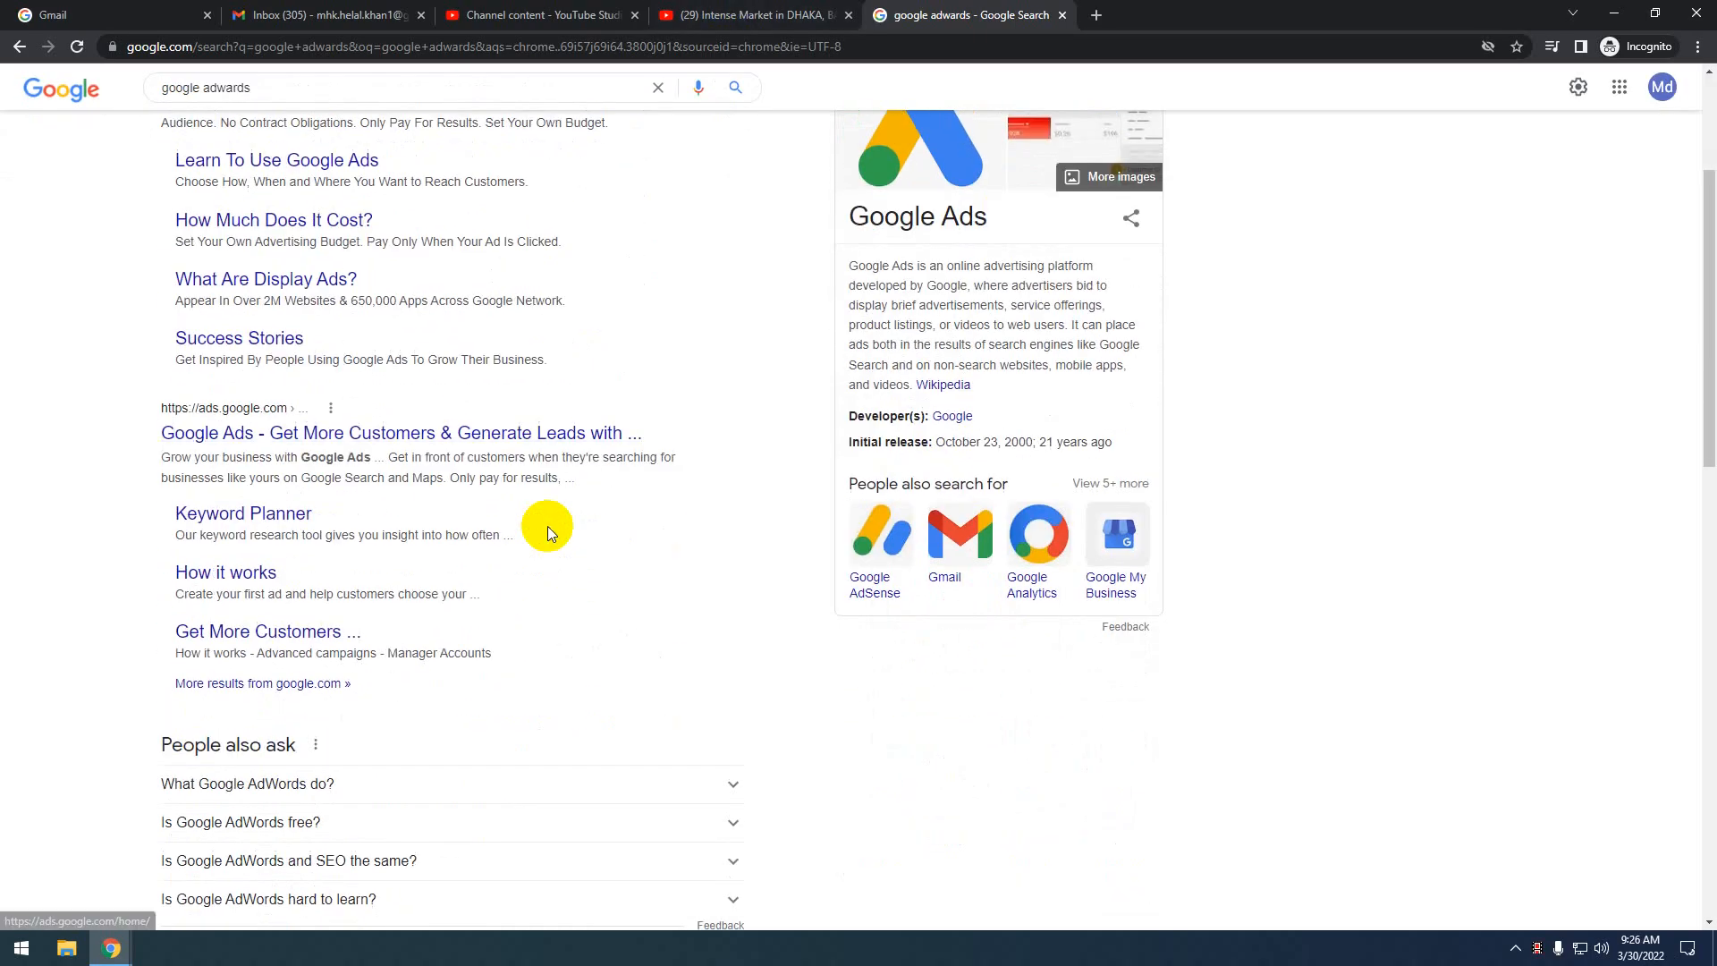
left_click(548, 527)
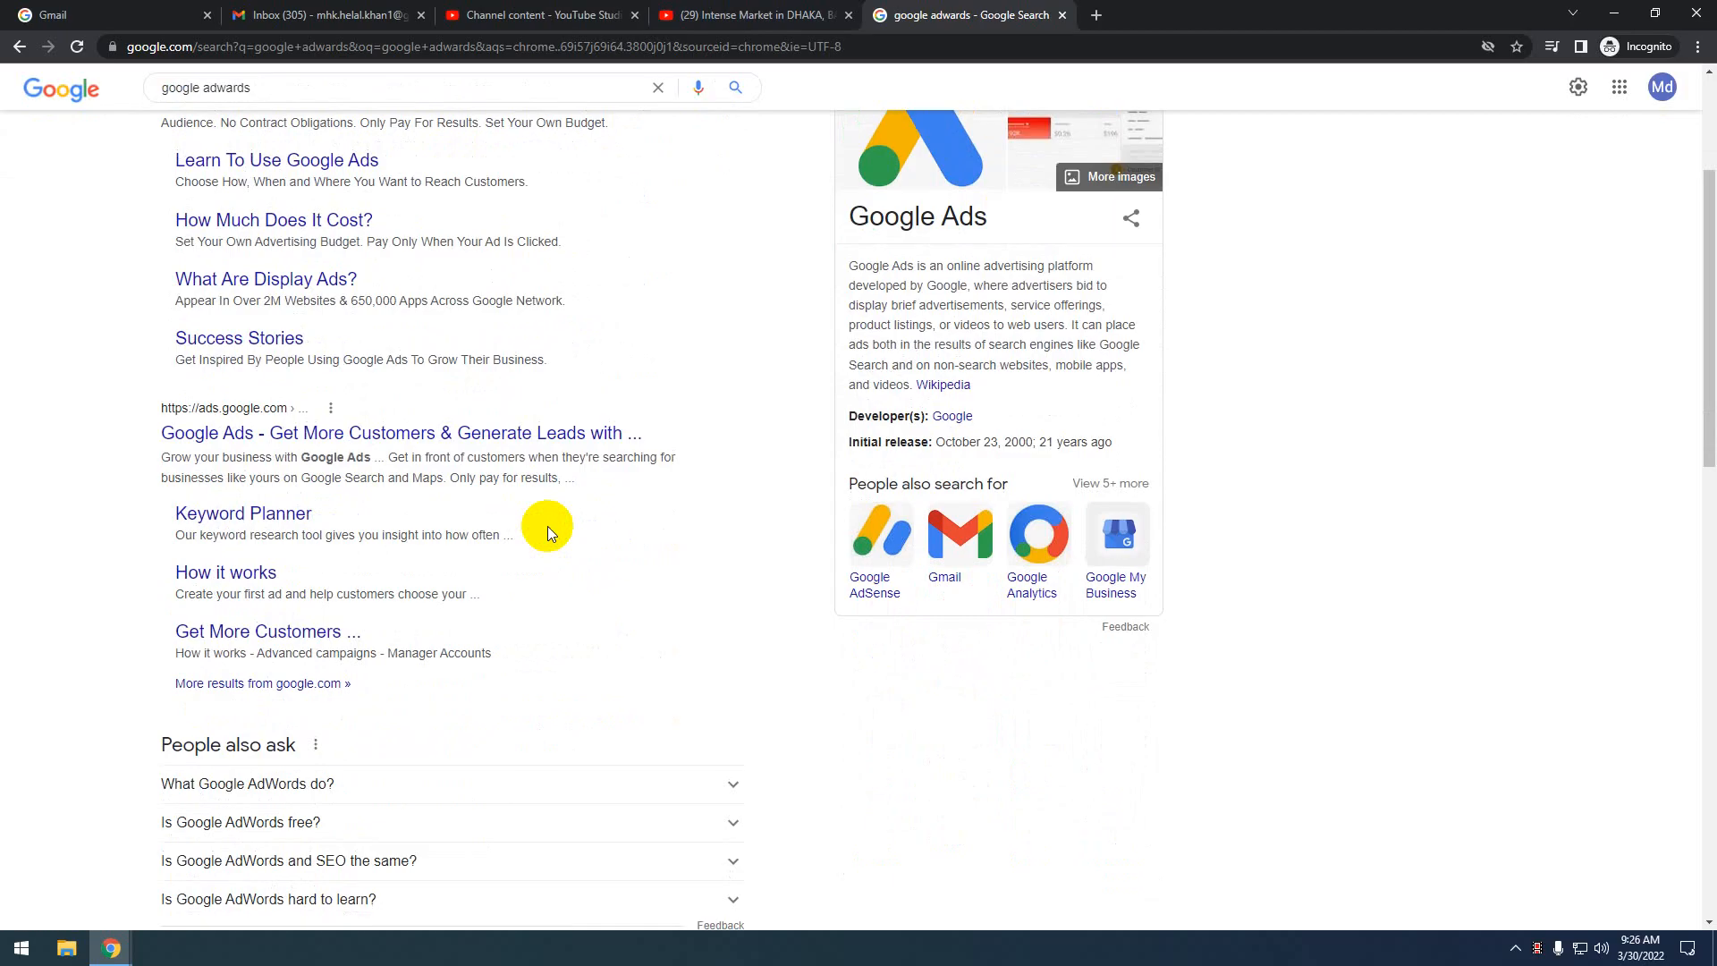
left_click(411, 436)
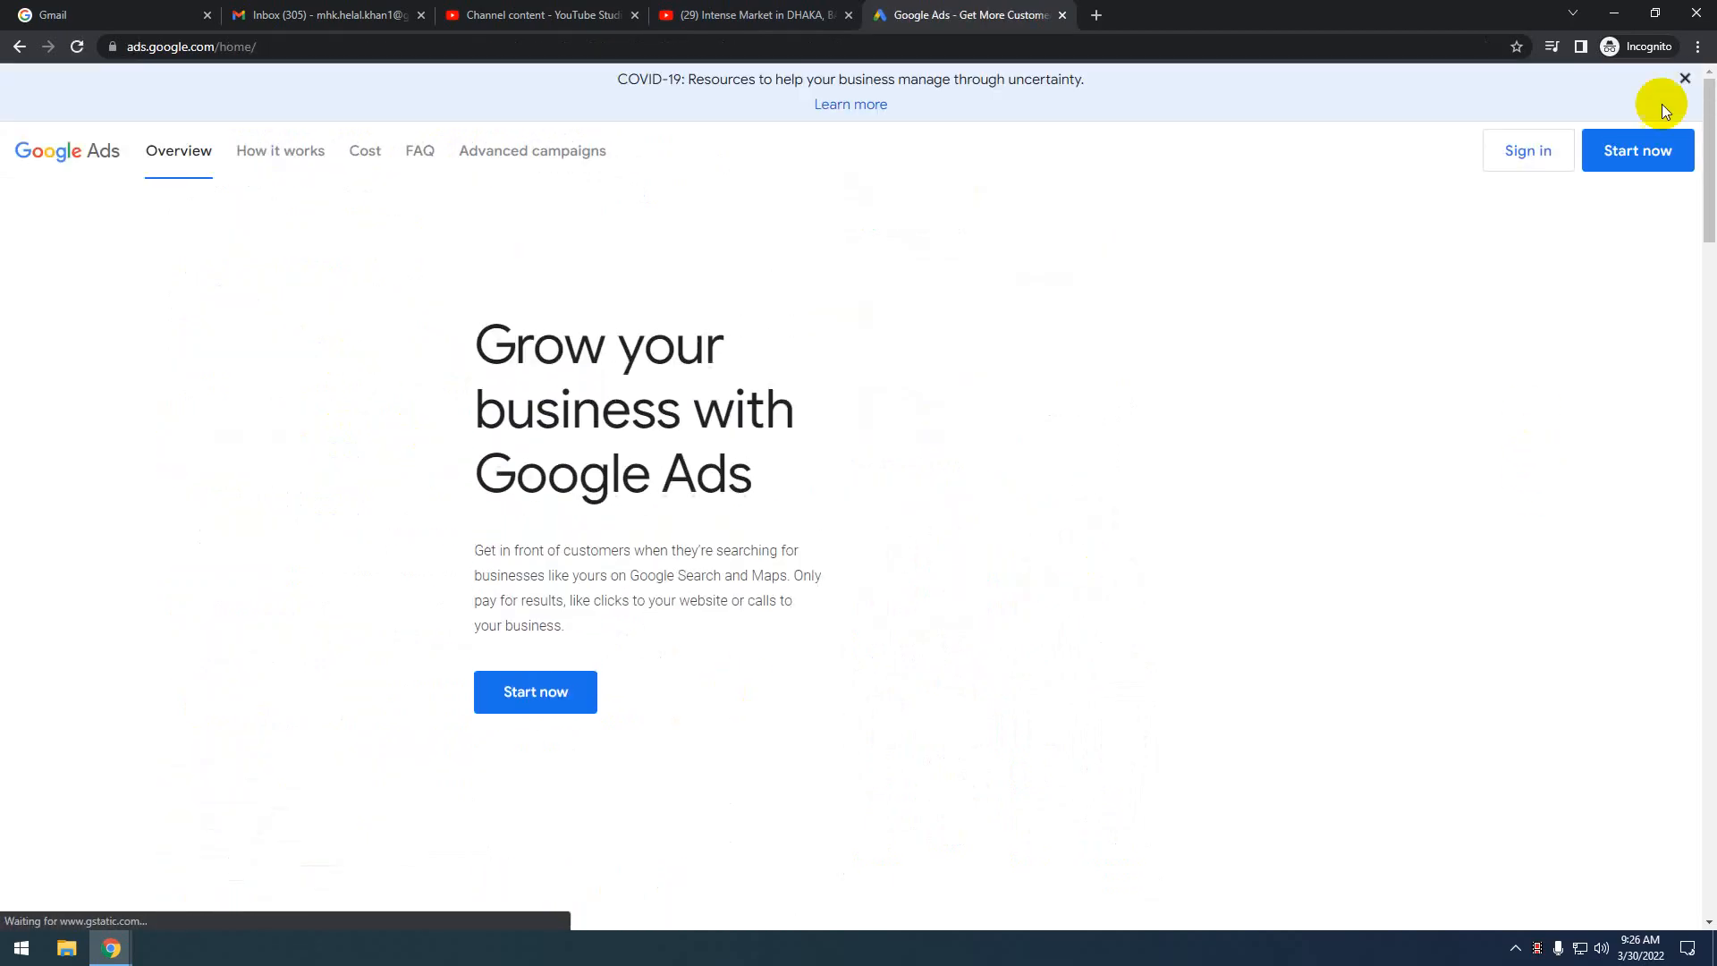
Sign in to Google Ads and dismiss the Discover new insights tip
left_click(1538, 153)
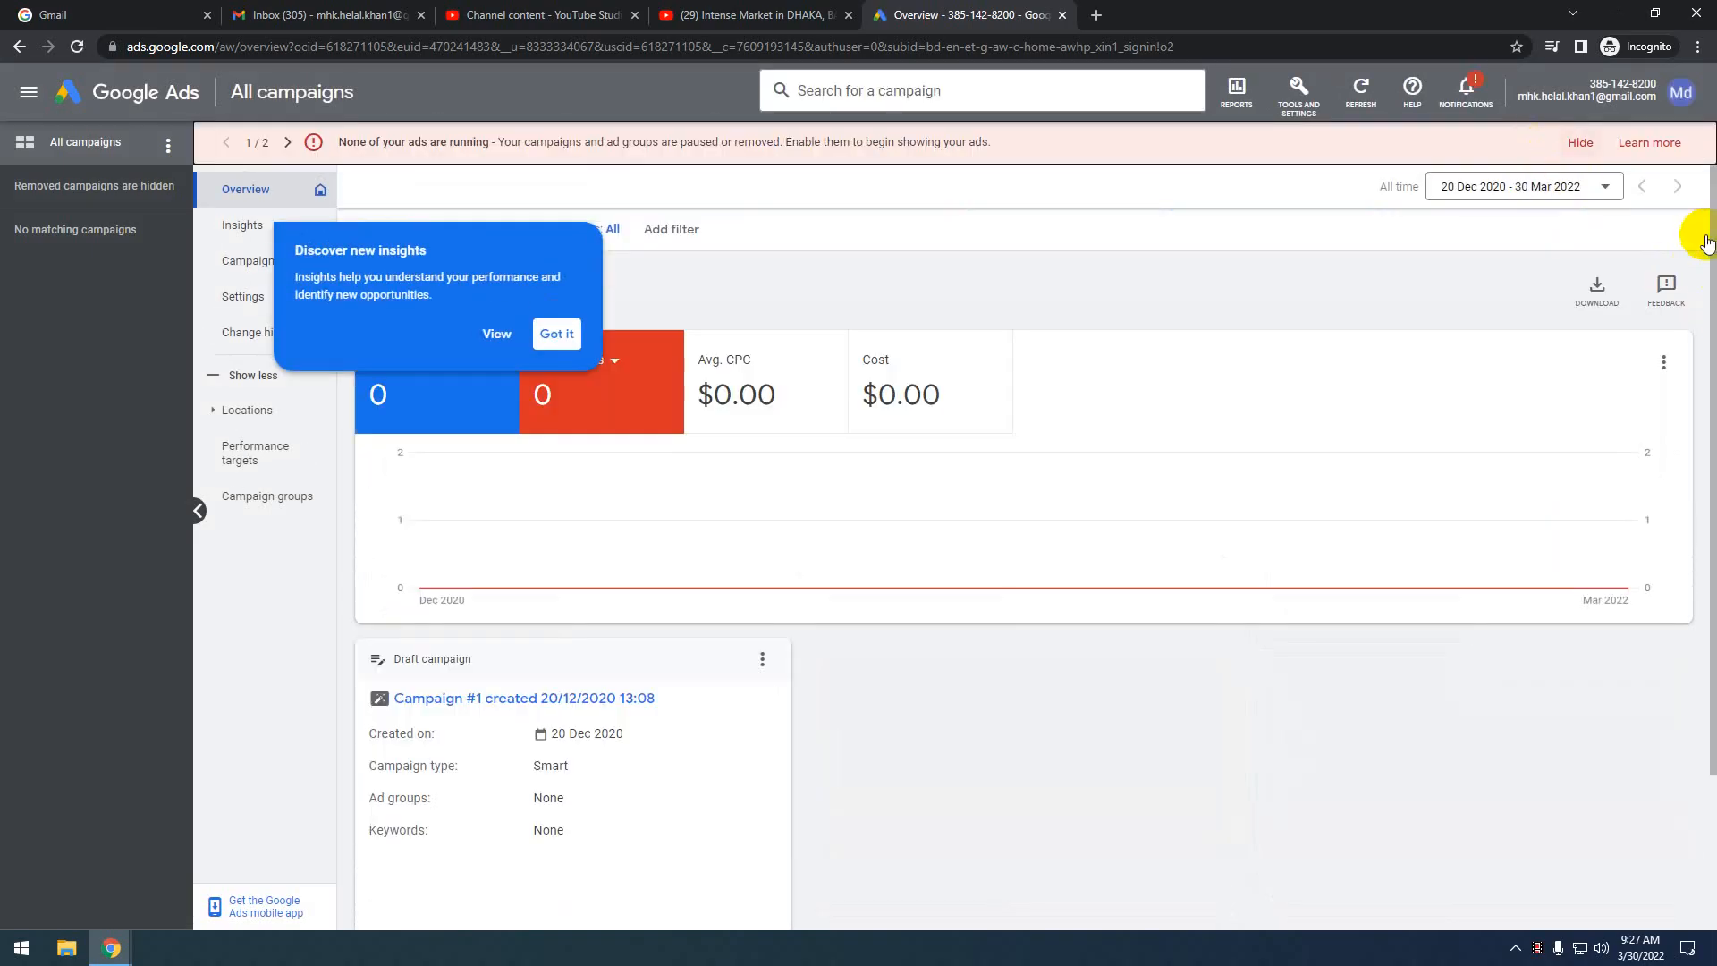
left_click(556, 333)
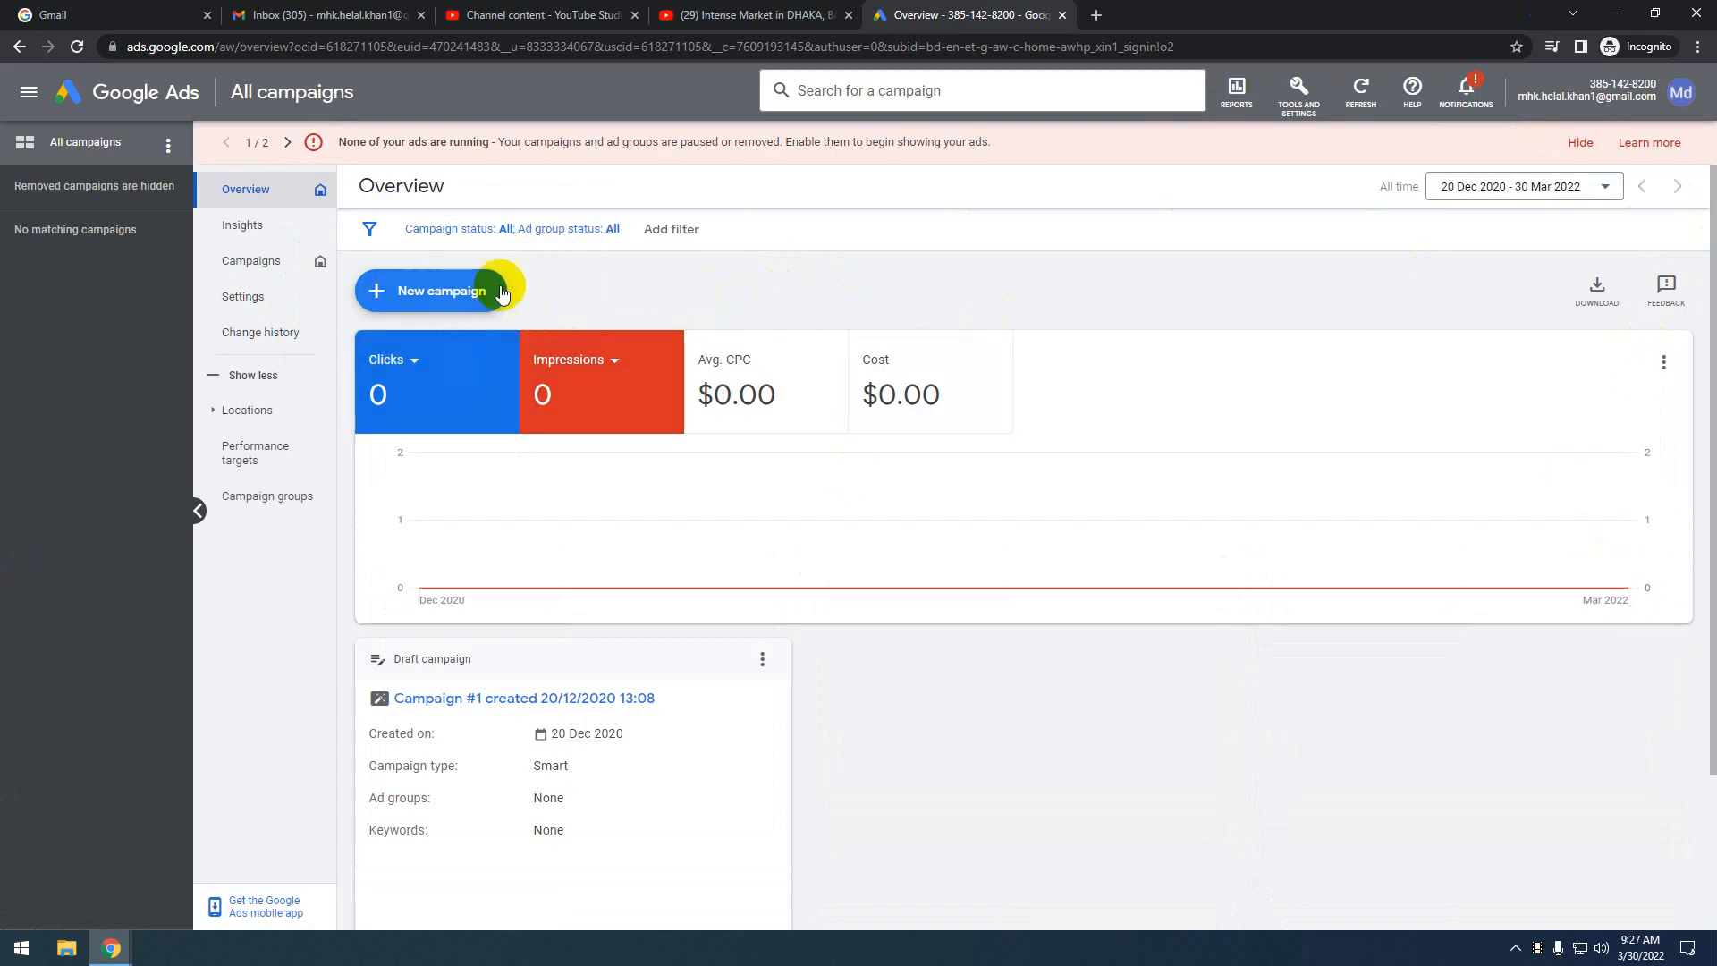
left_click(426, 291)
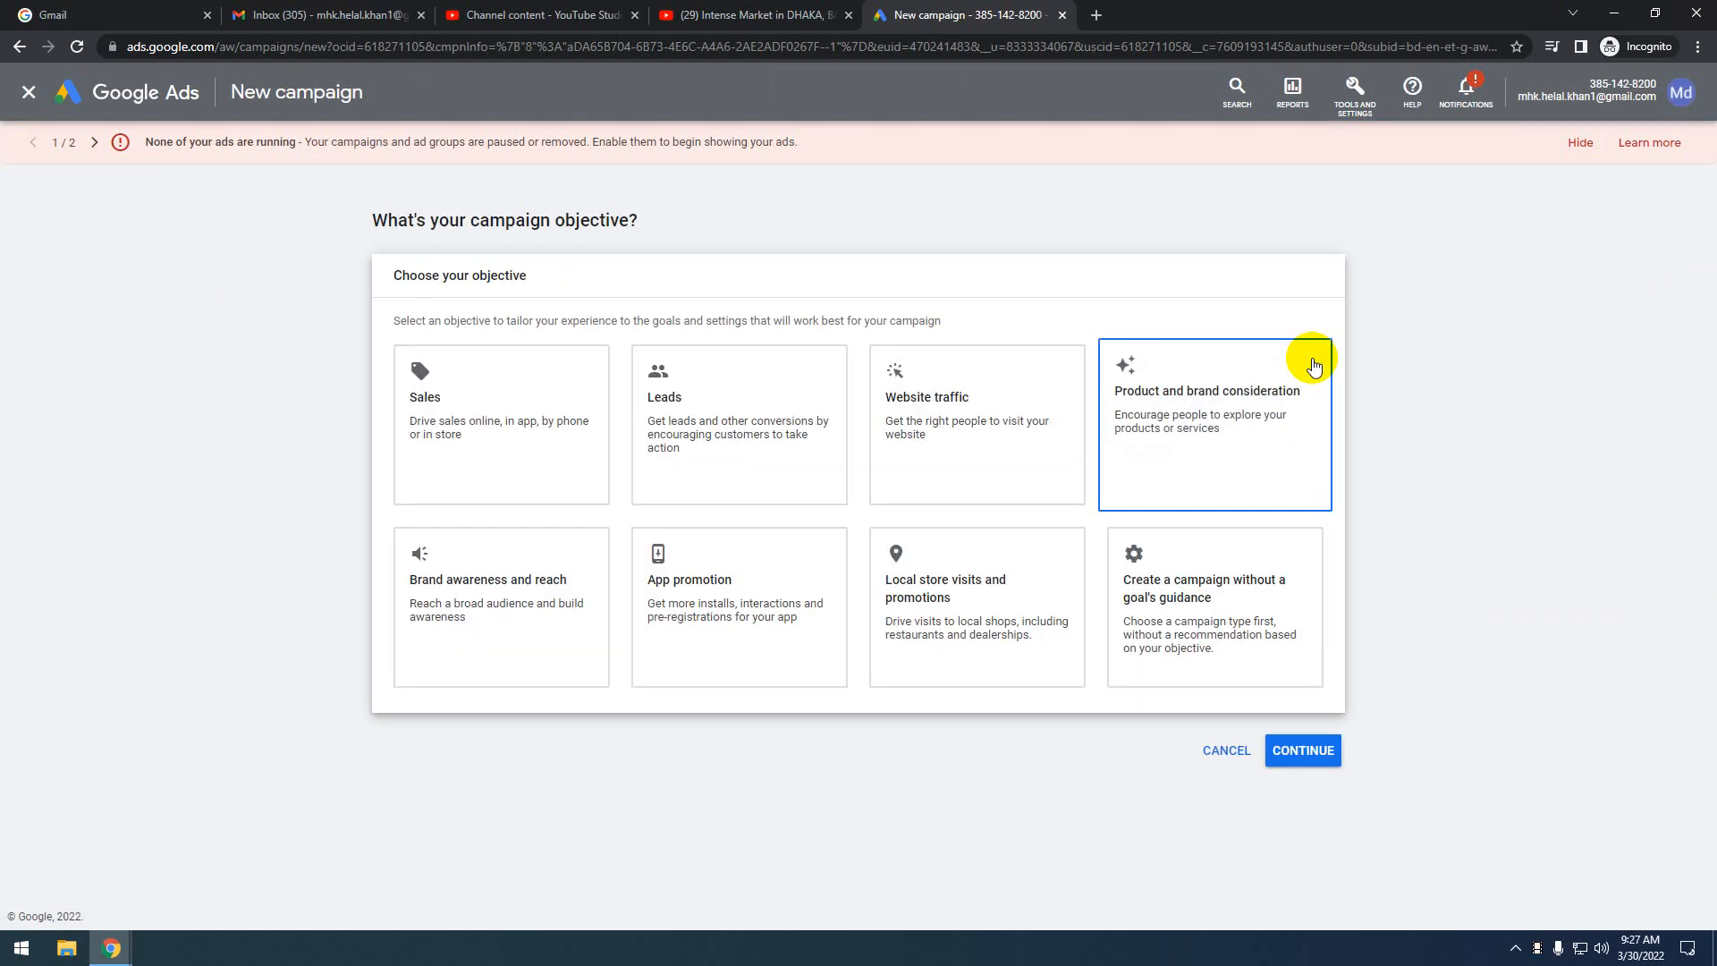
scroll(1287, 412, "down", 1)
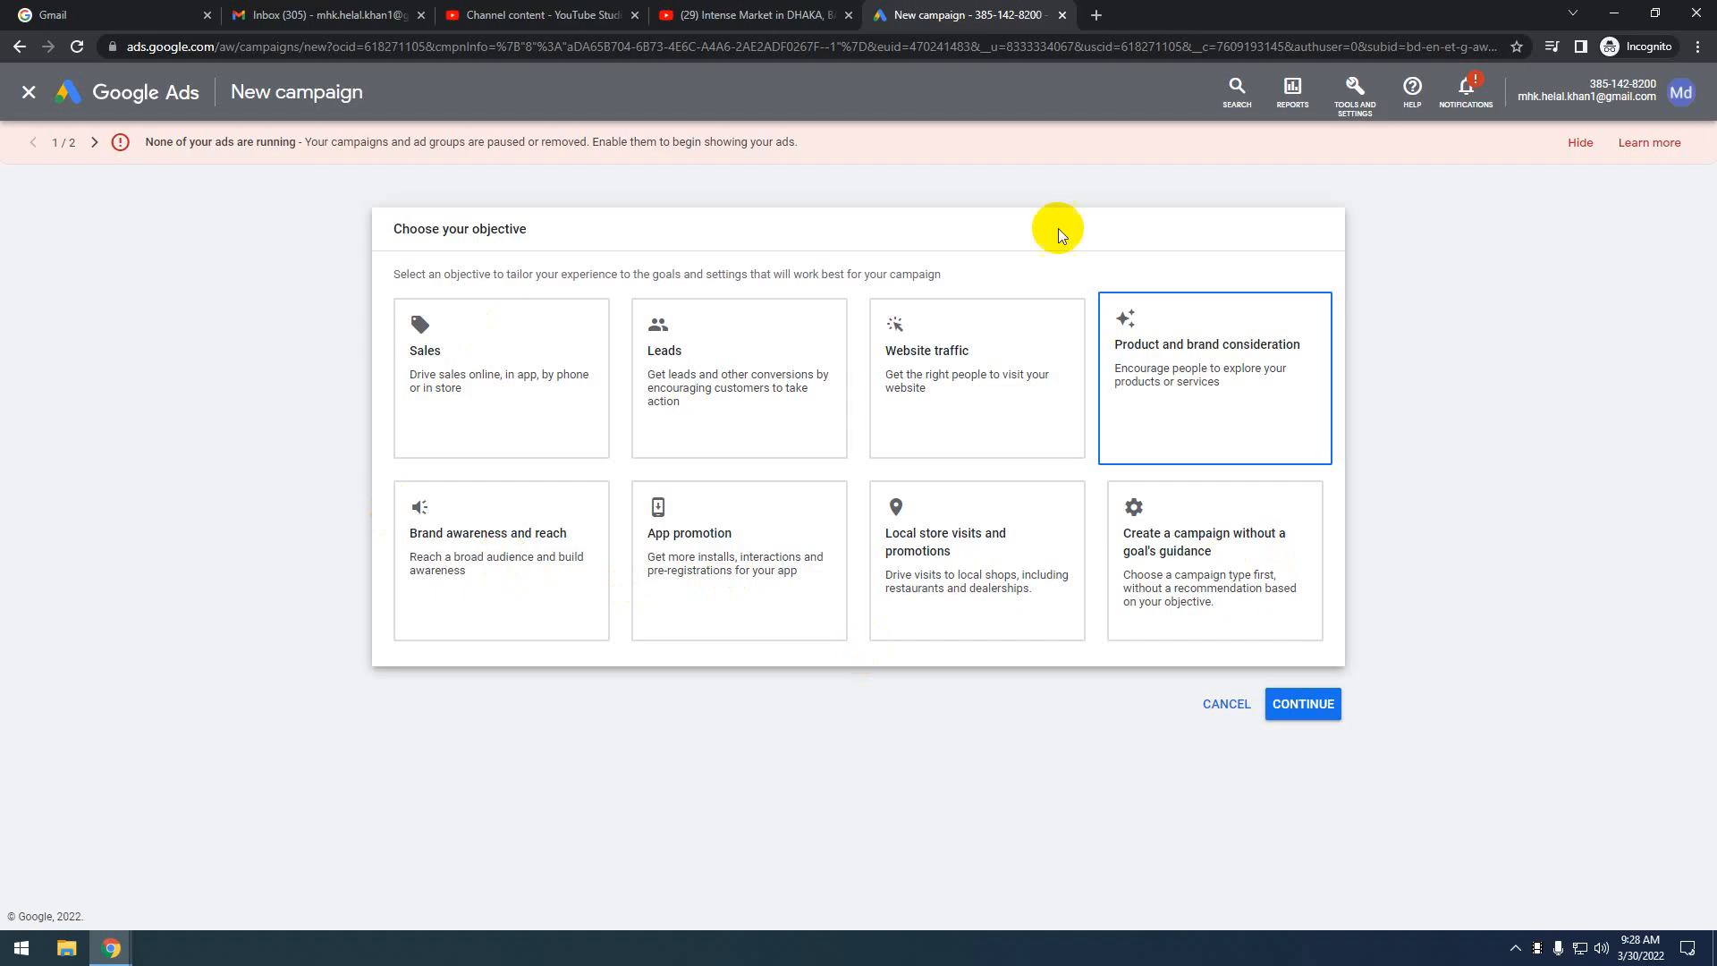
left_click(508, 542)
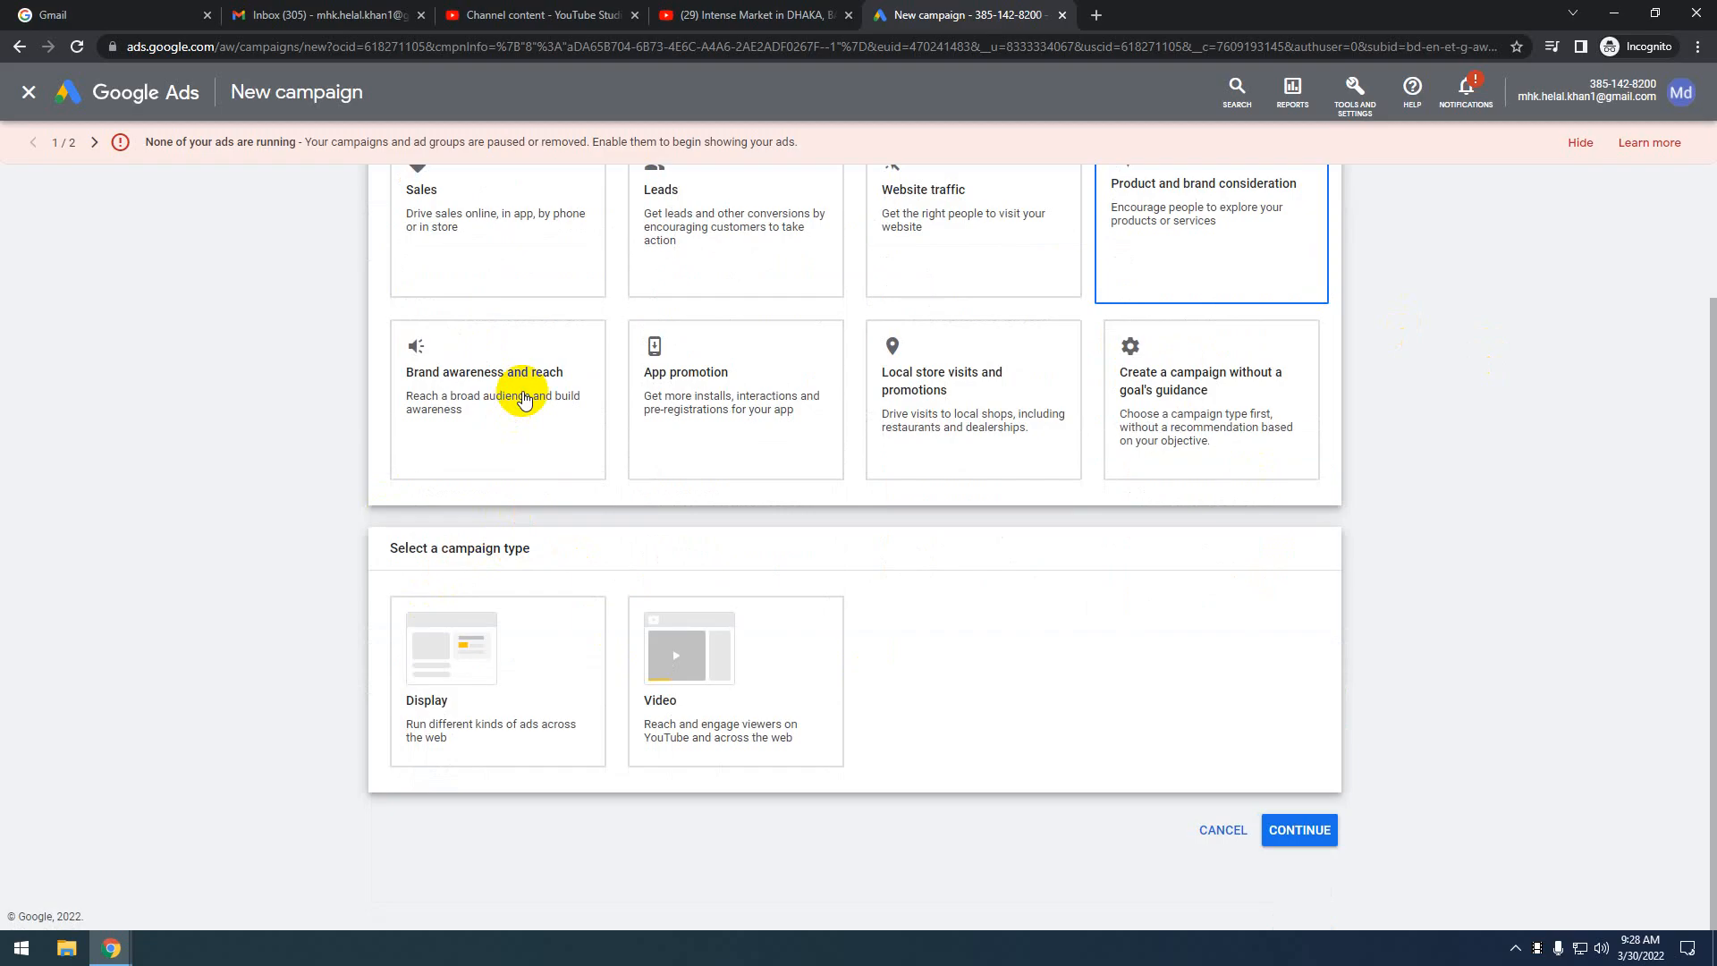
left_click(547, 739)
left_click(776, 709)
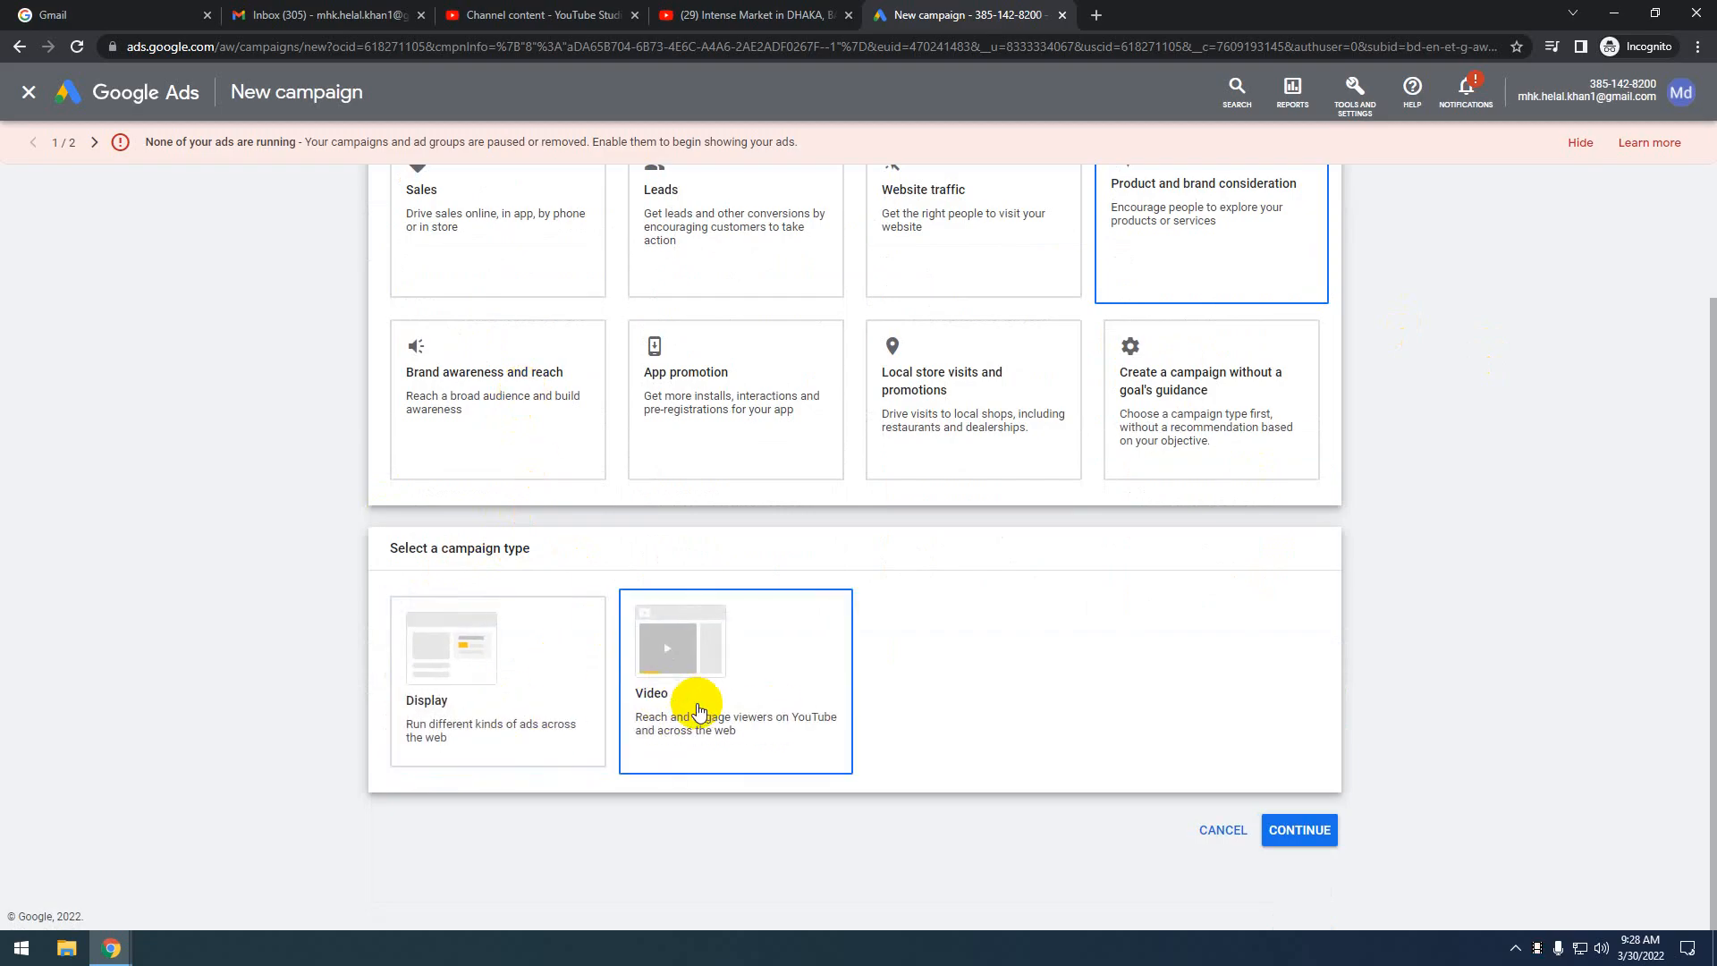
left_click(466, 688)
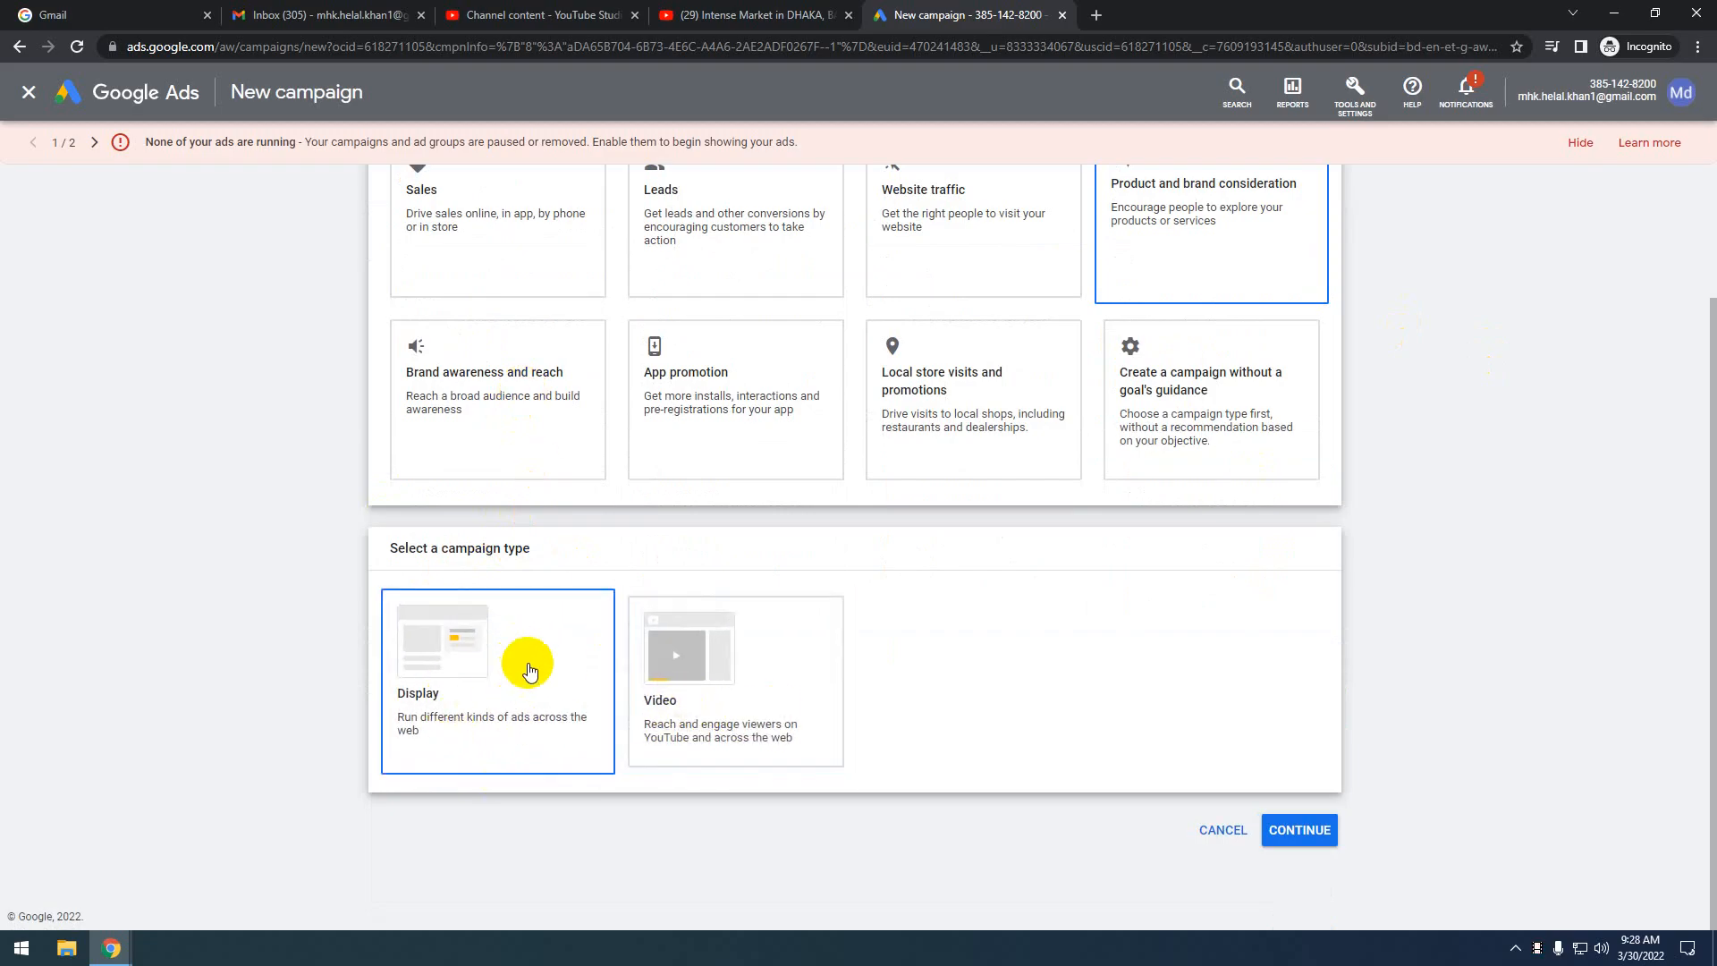
left_click(756, 720)
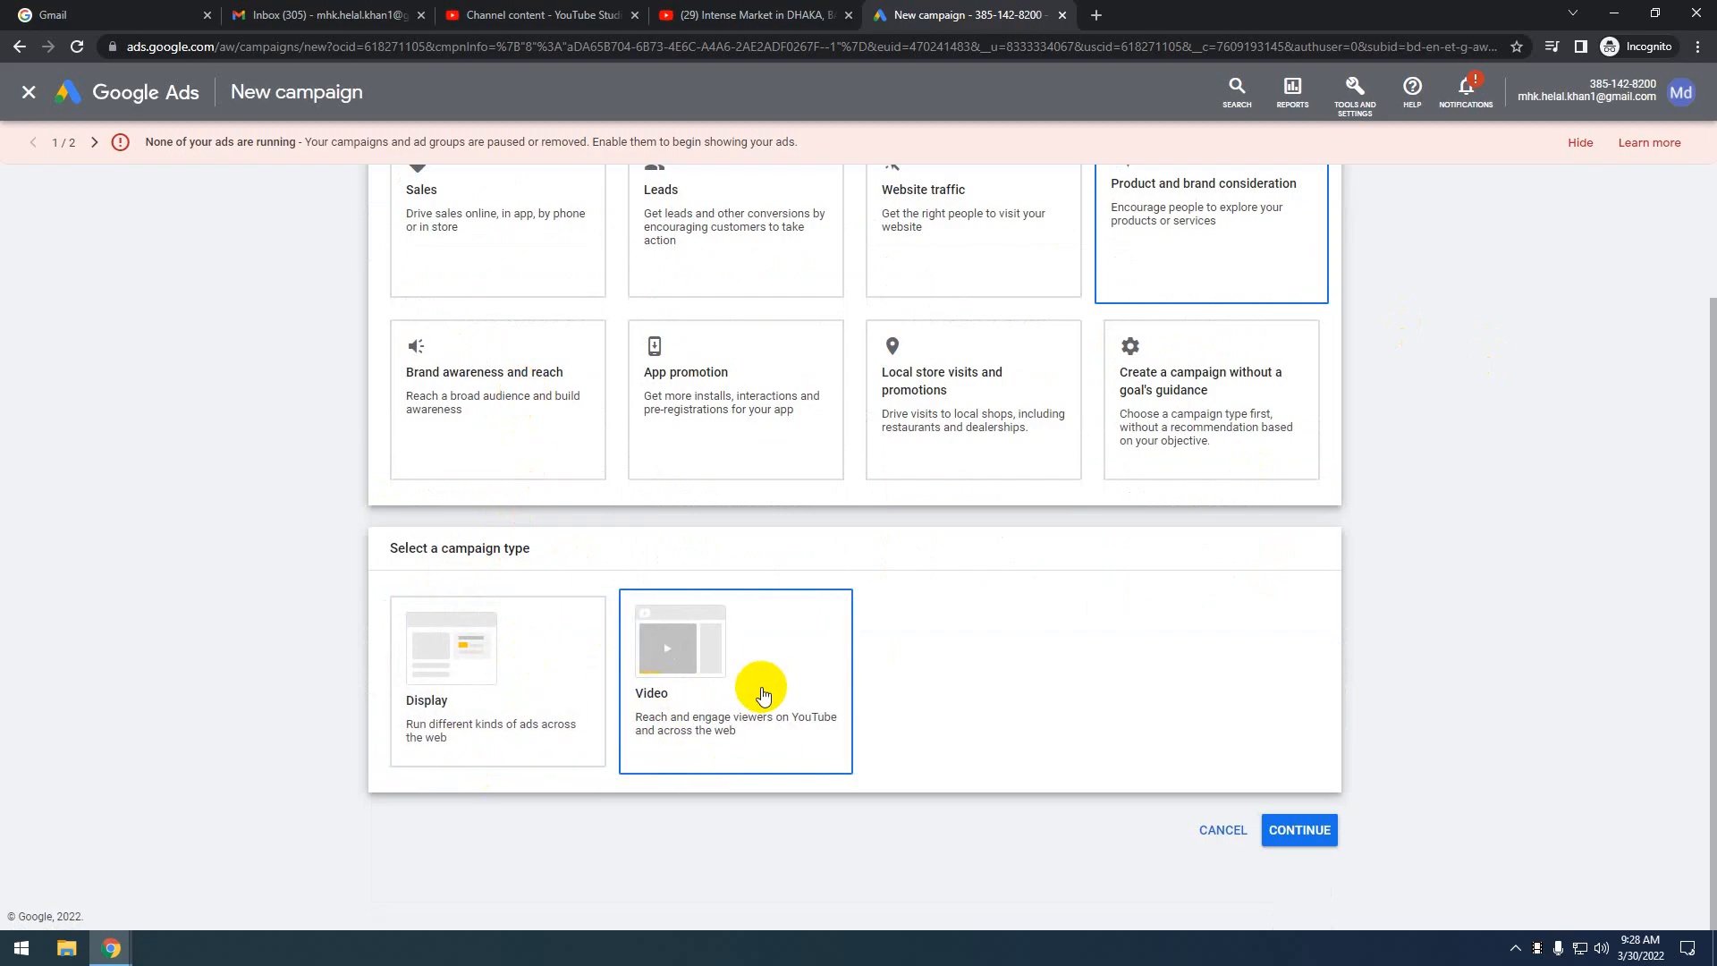
left_click(411, 680)
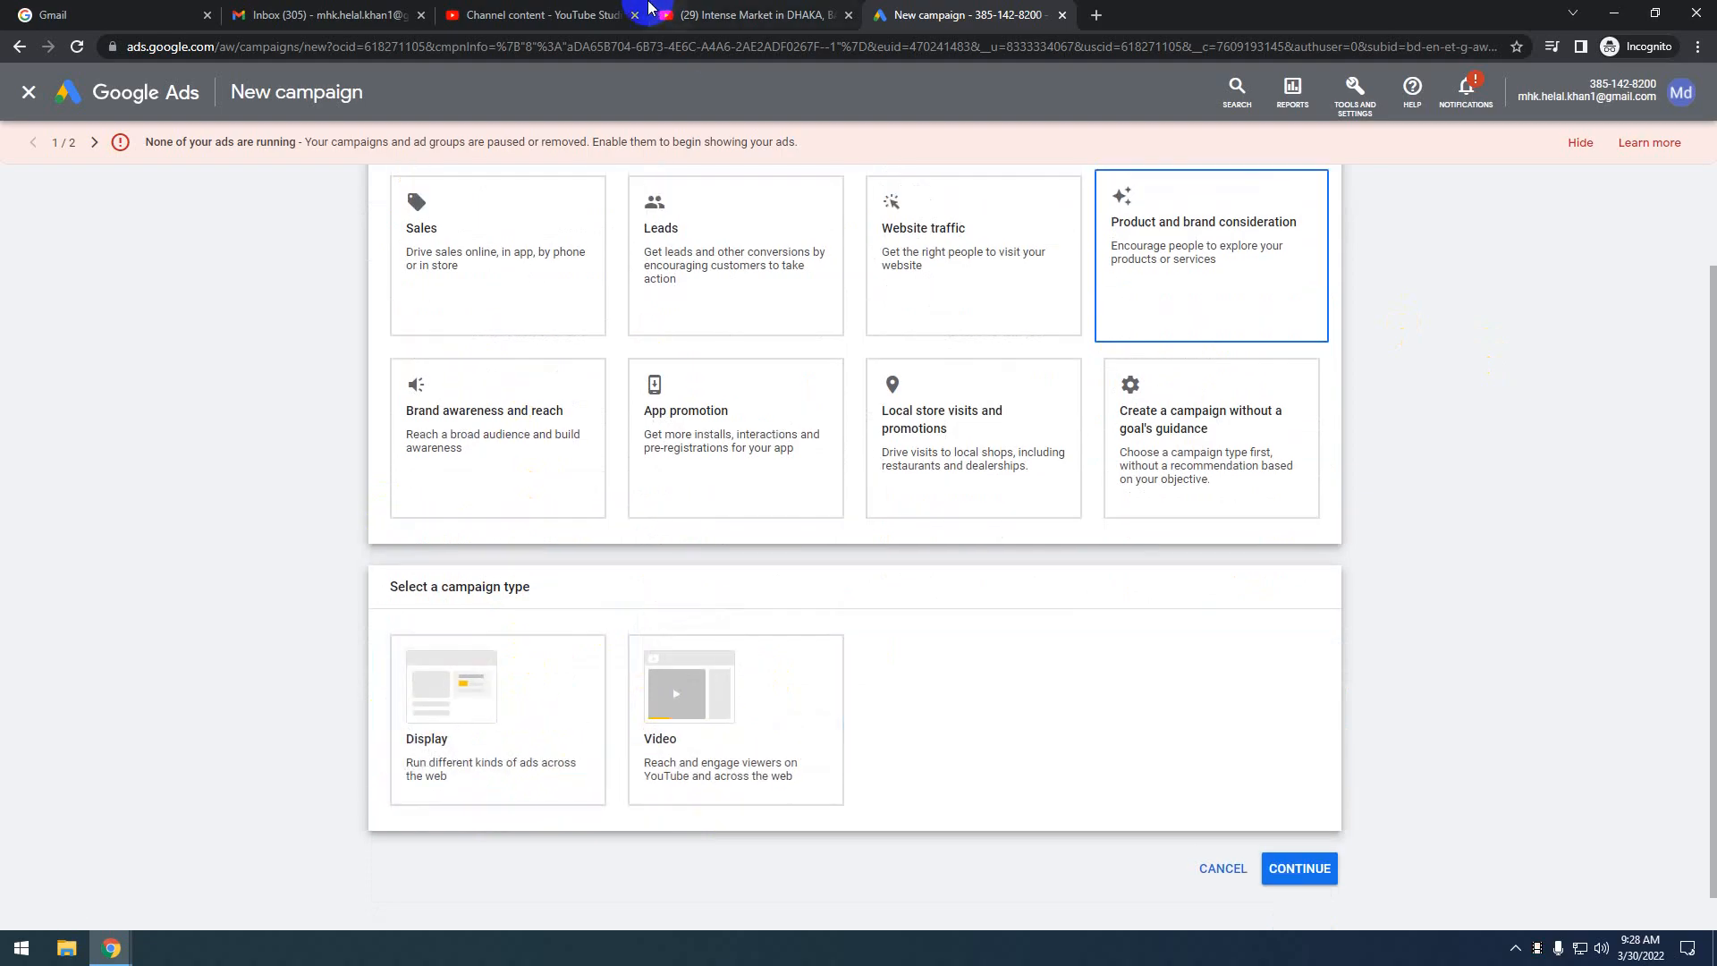
left_click(774, 11)
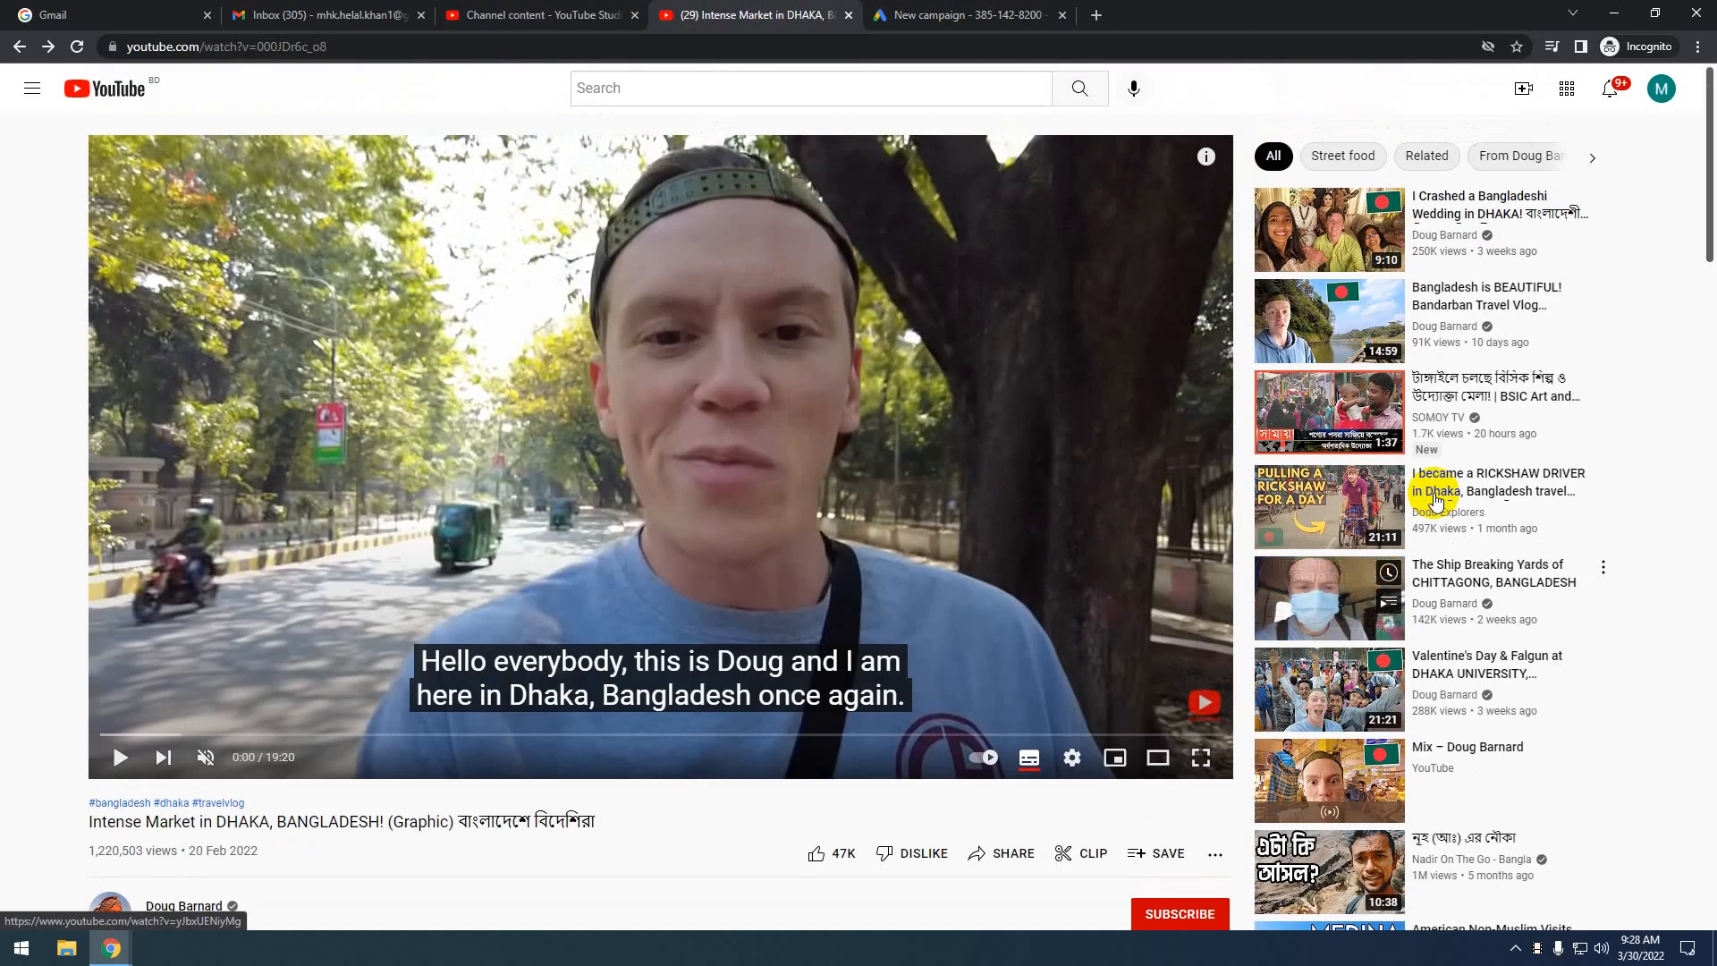
Go back twice from the Dhaka video to the YouTube home feed, then return to the New campaign tab
left_click(23, 47)
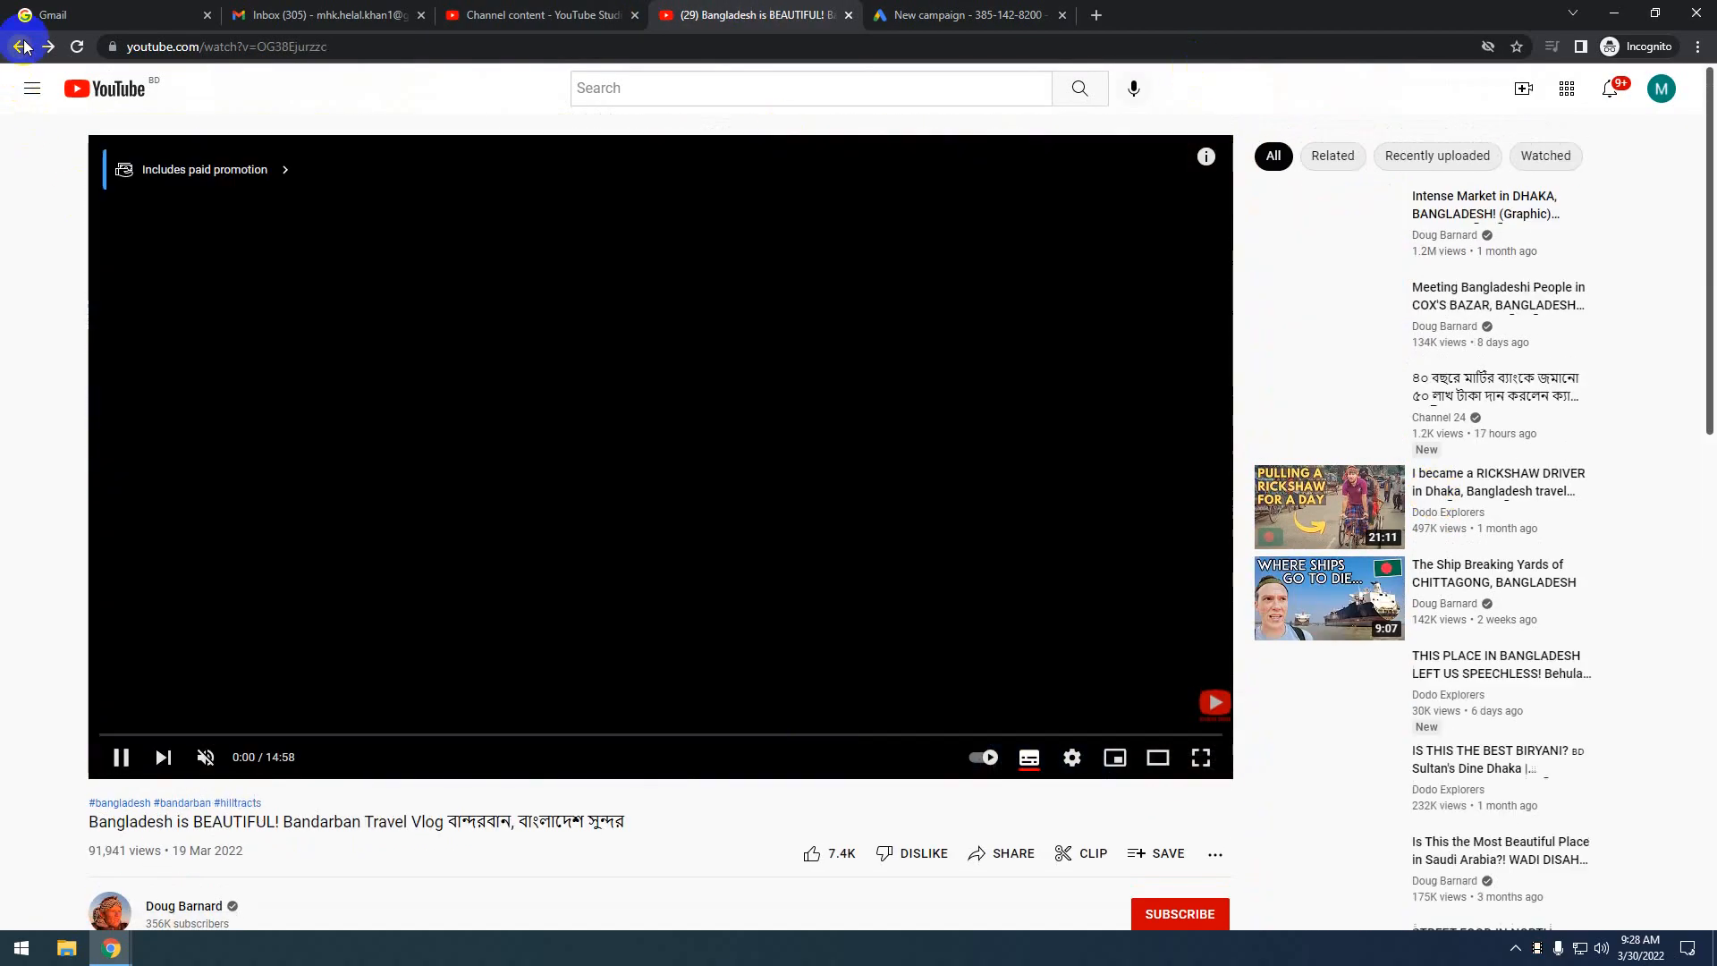
scroll(1354, 530, "down", 4)
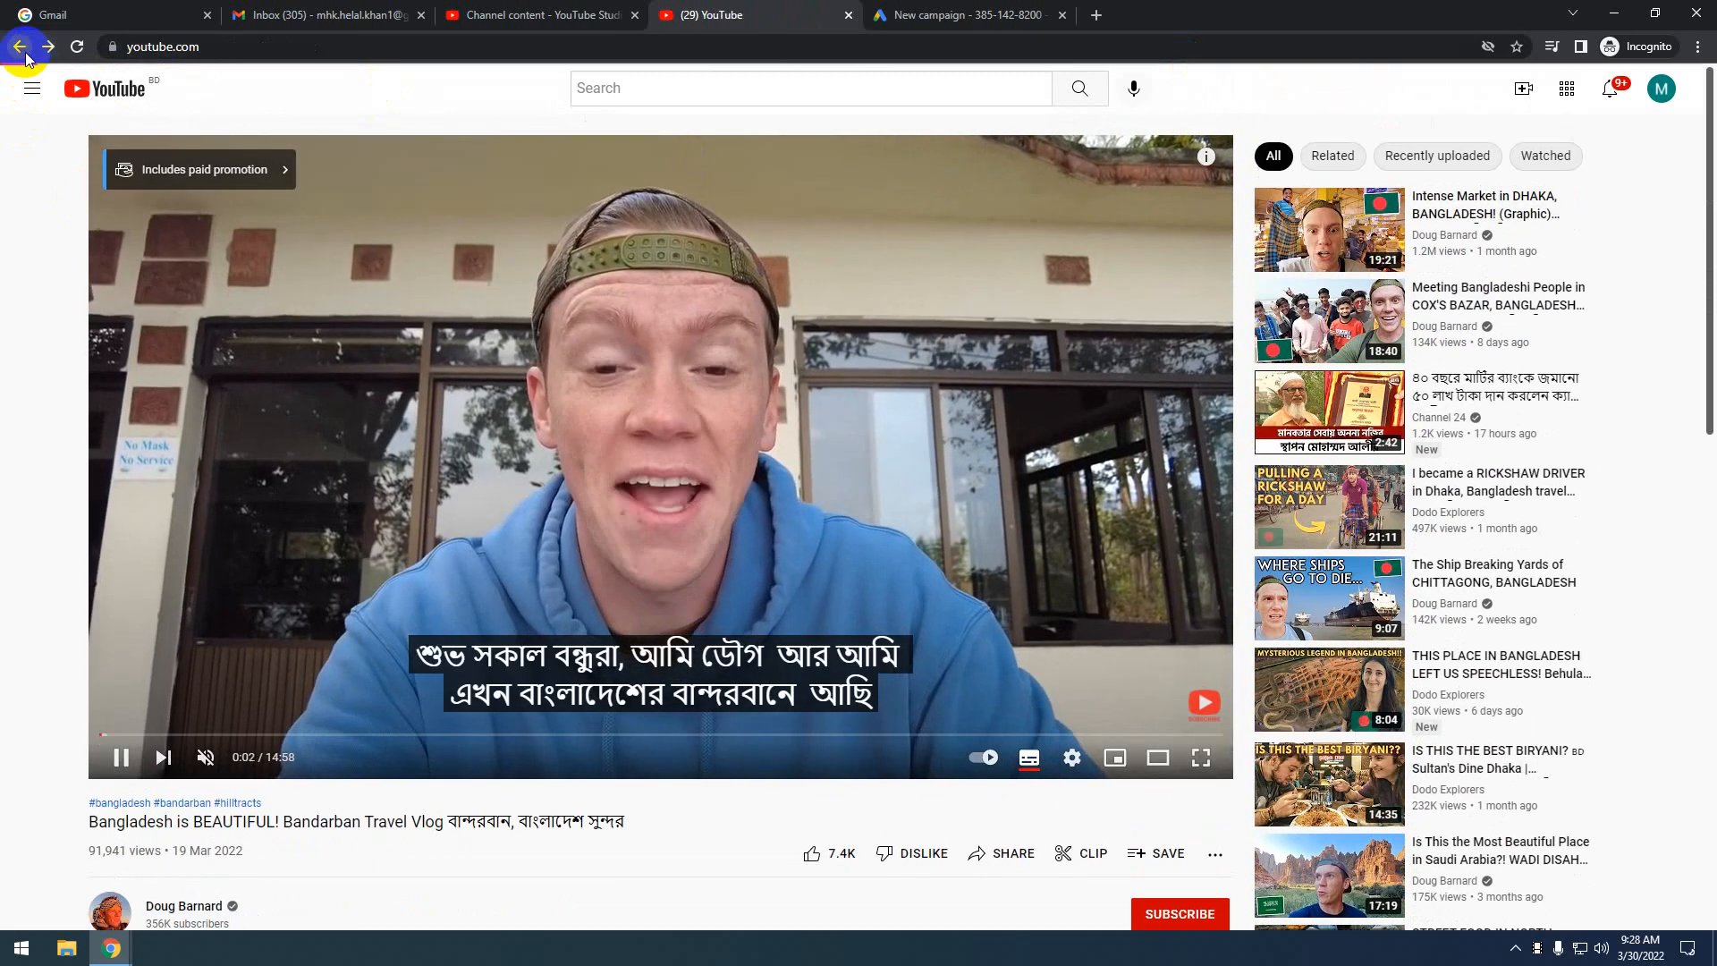
left_click(30, 55)
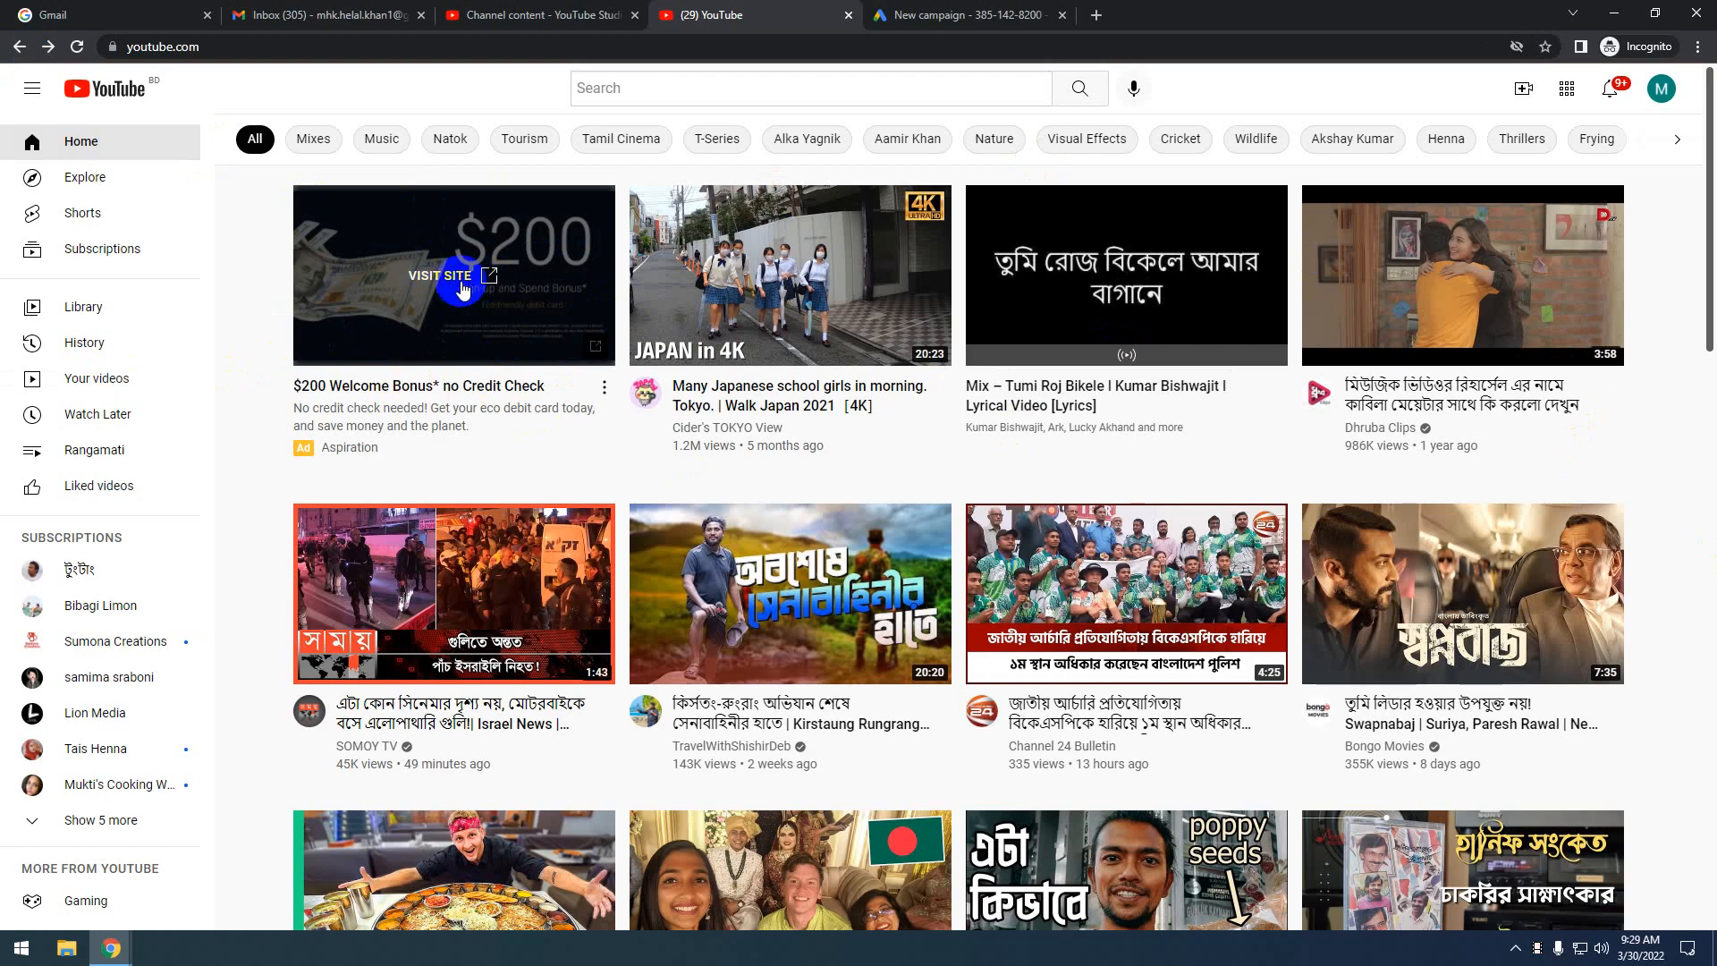
left_click(961, 11)
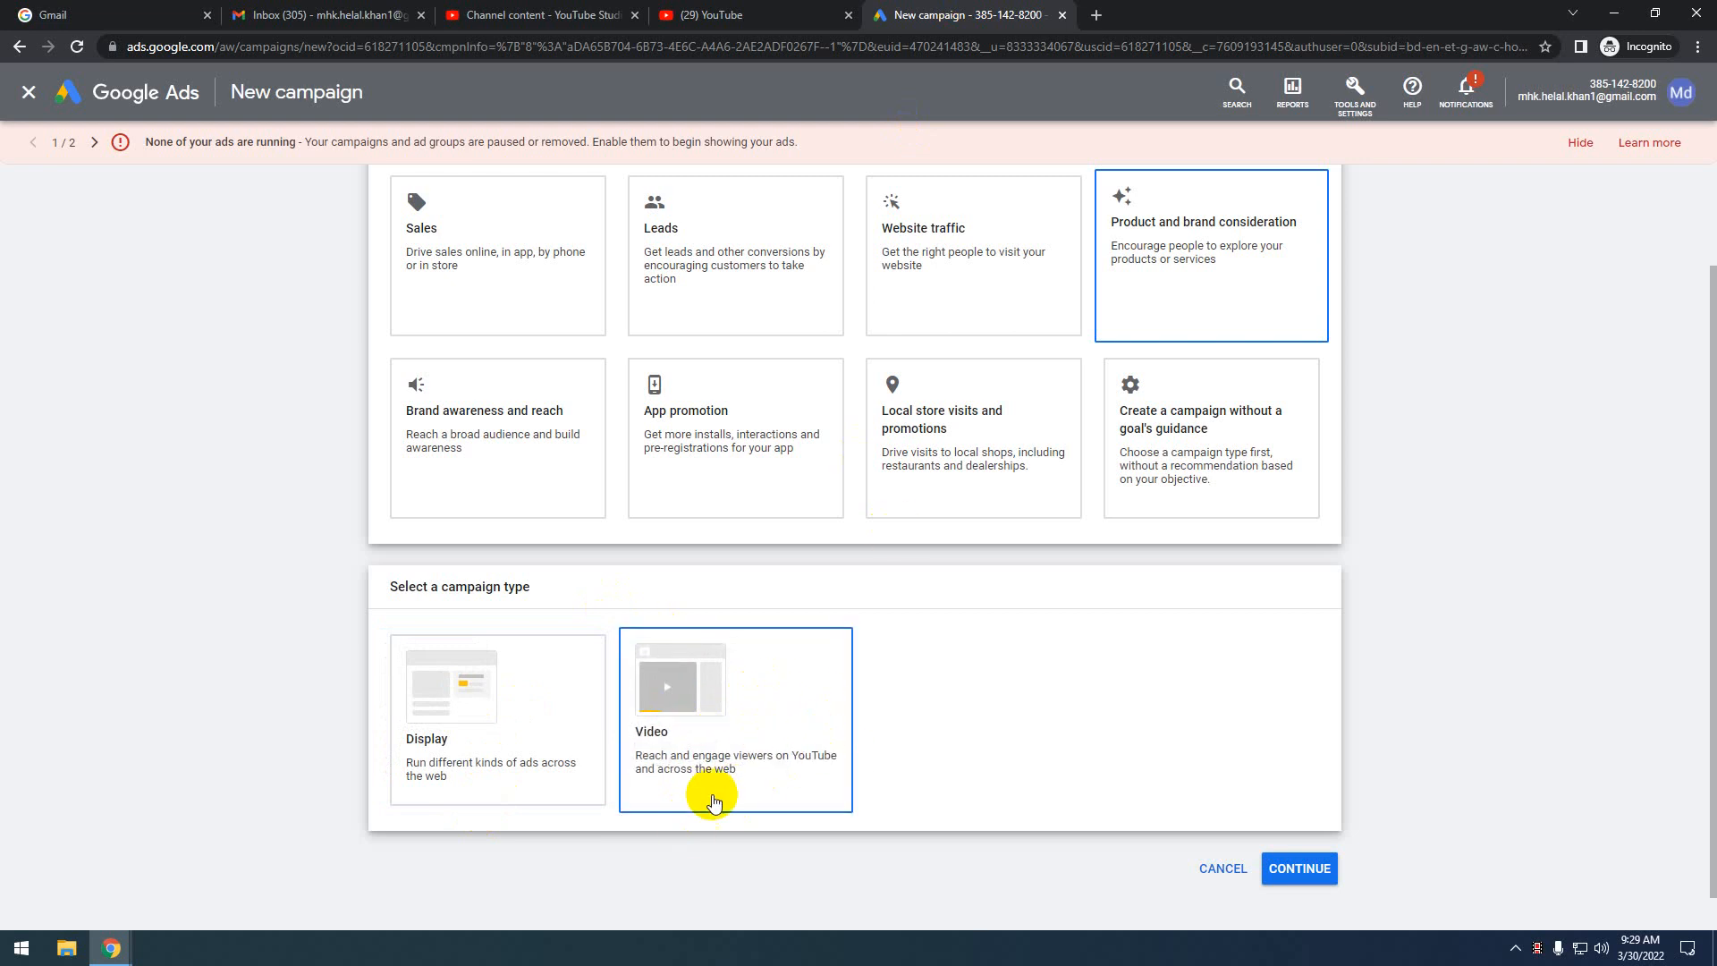
Choose Video as the campaign type, revealing the Video reach subtype and Efficient reach goal
left_click(751, 711)
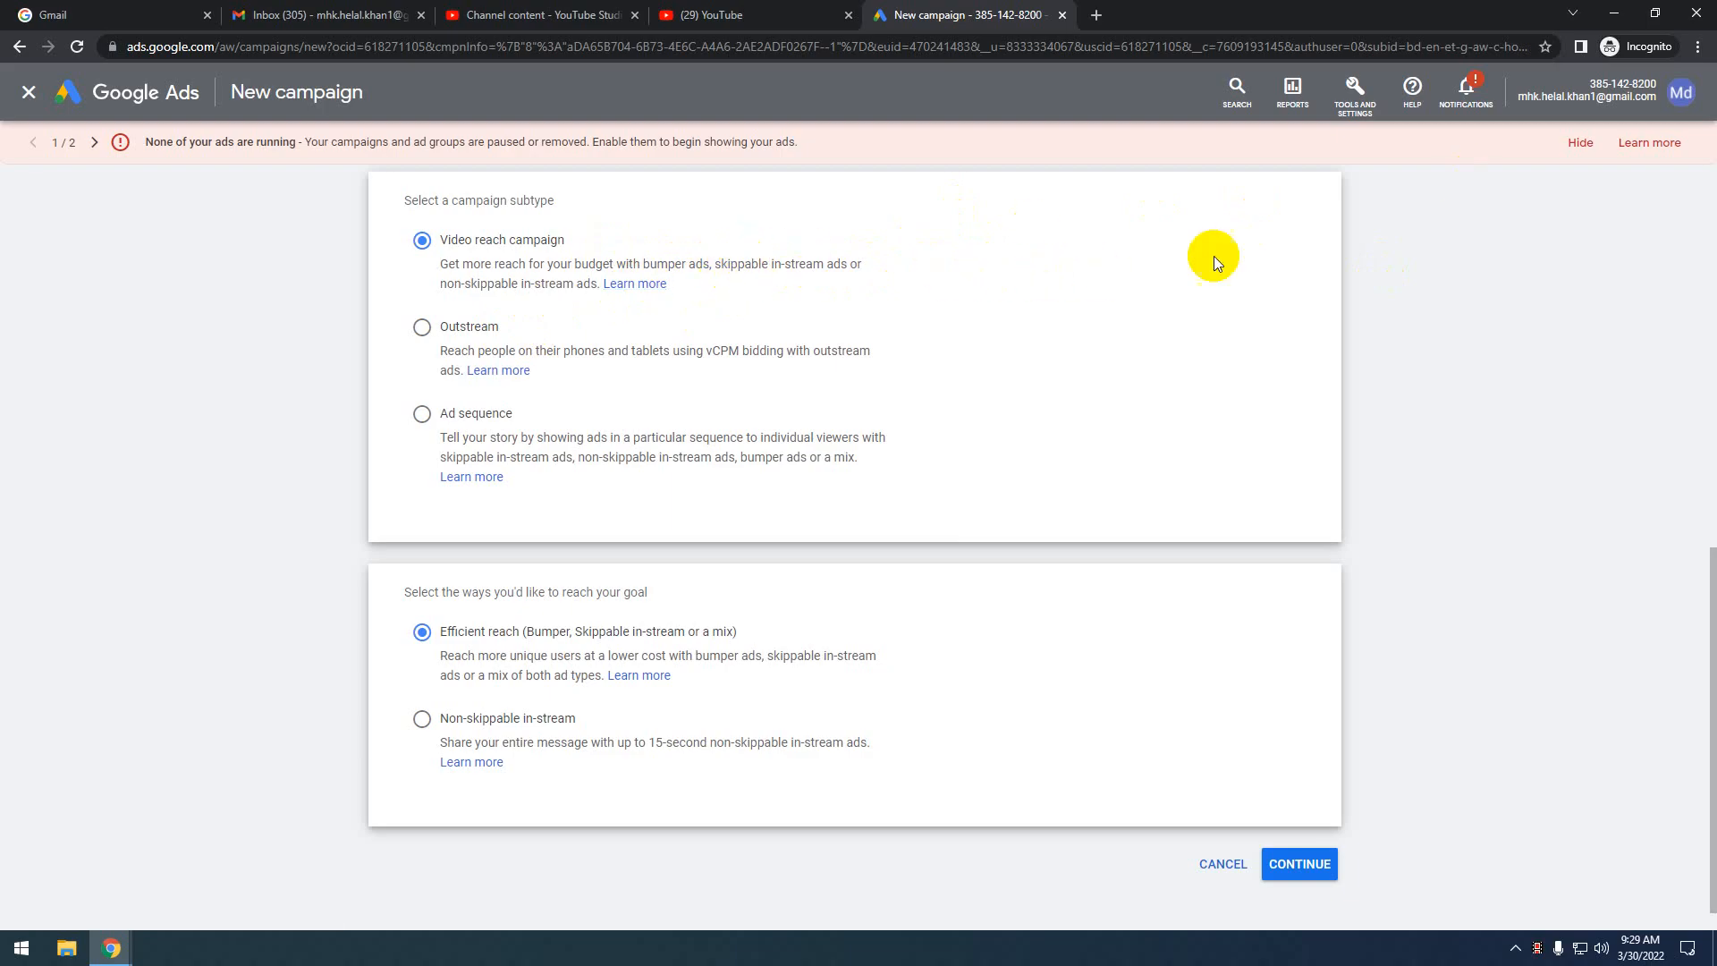
Zoom the browser page in twice to 125% through Chrome's menu
left_click(1696, 50)
left_click(1646, 192)
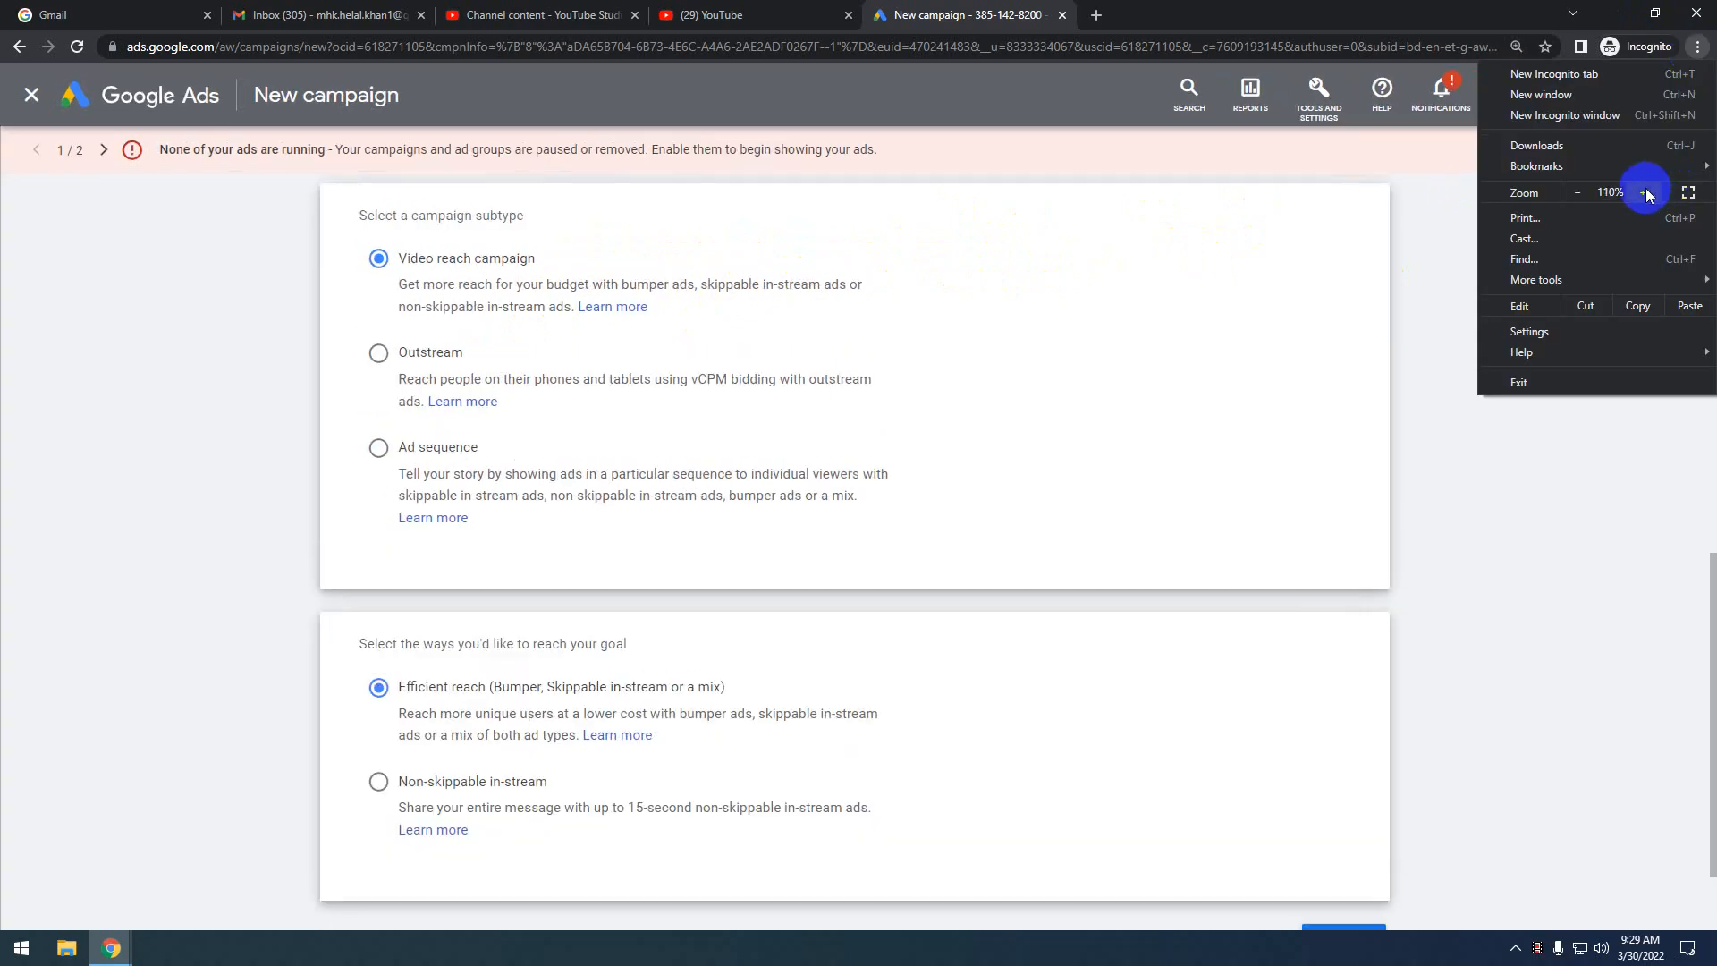
left_click(1646, 193)
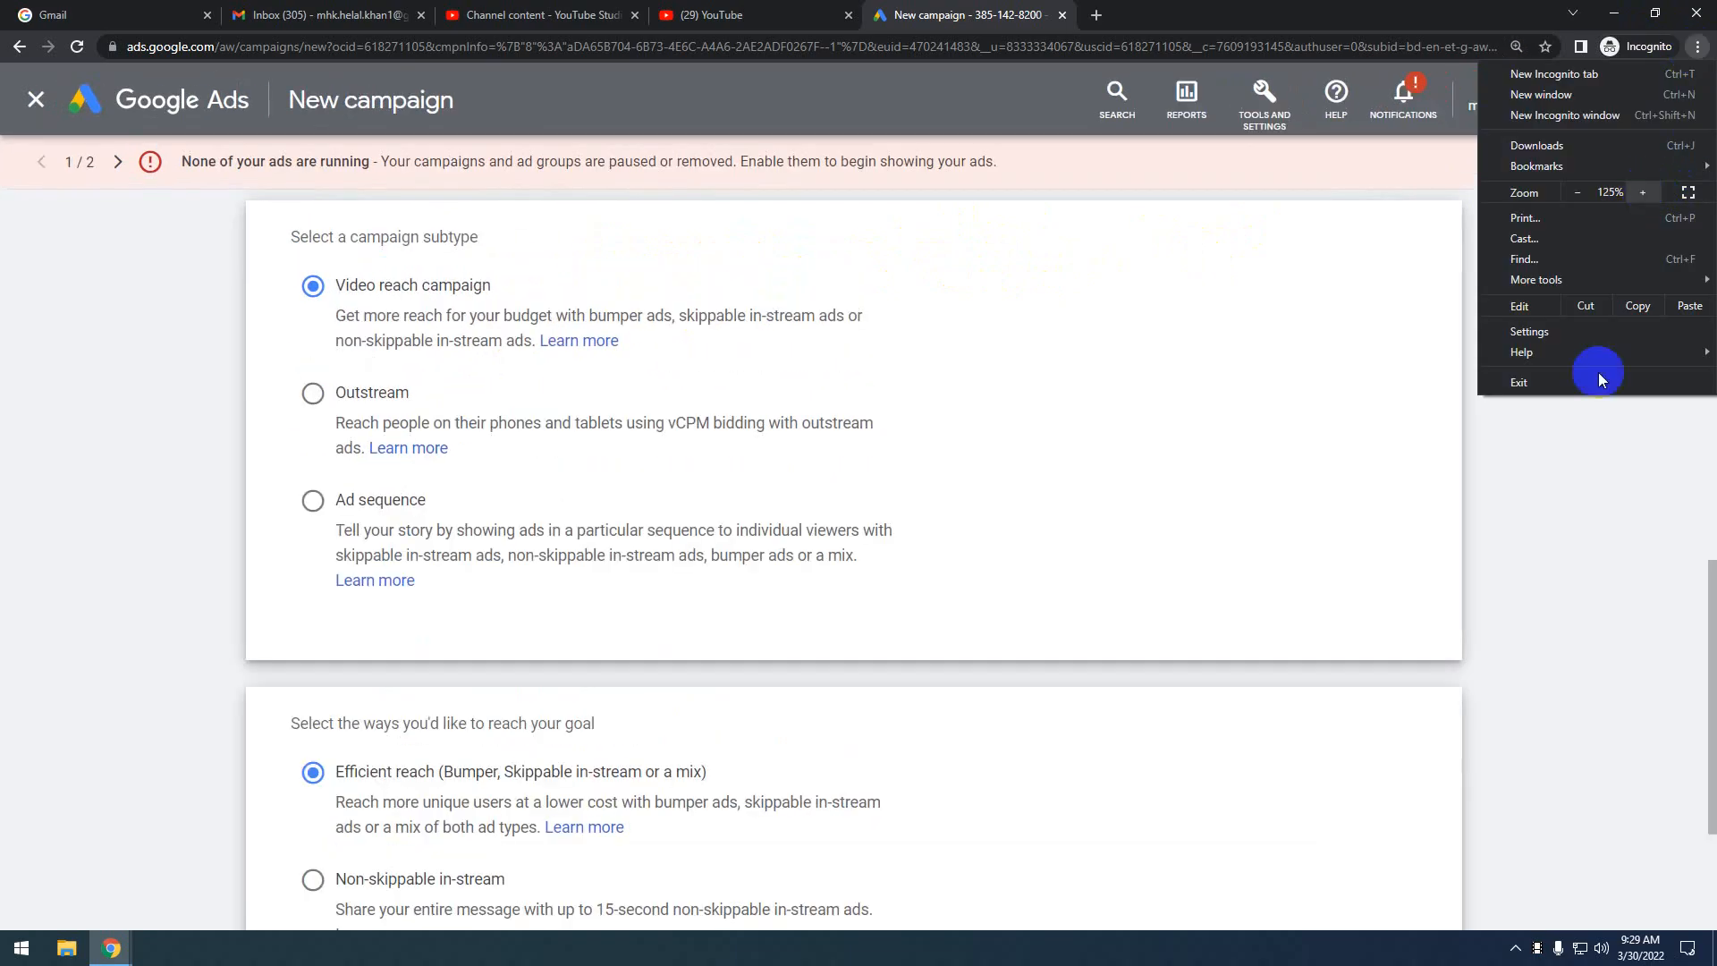
left_click(1622, 635)
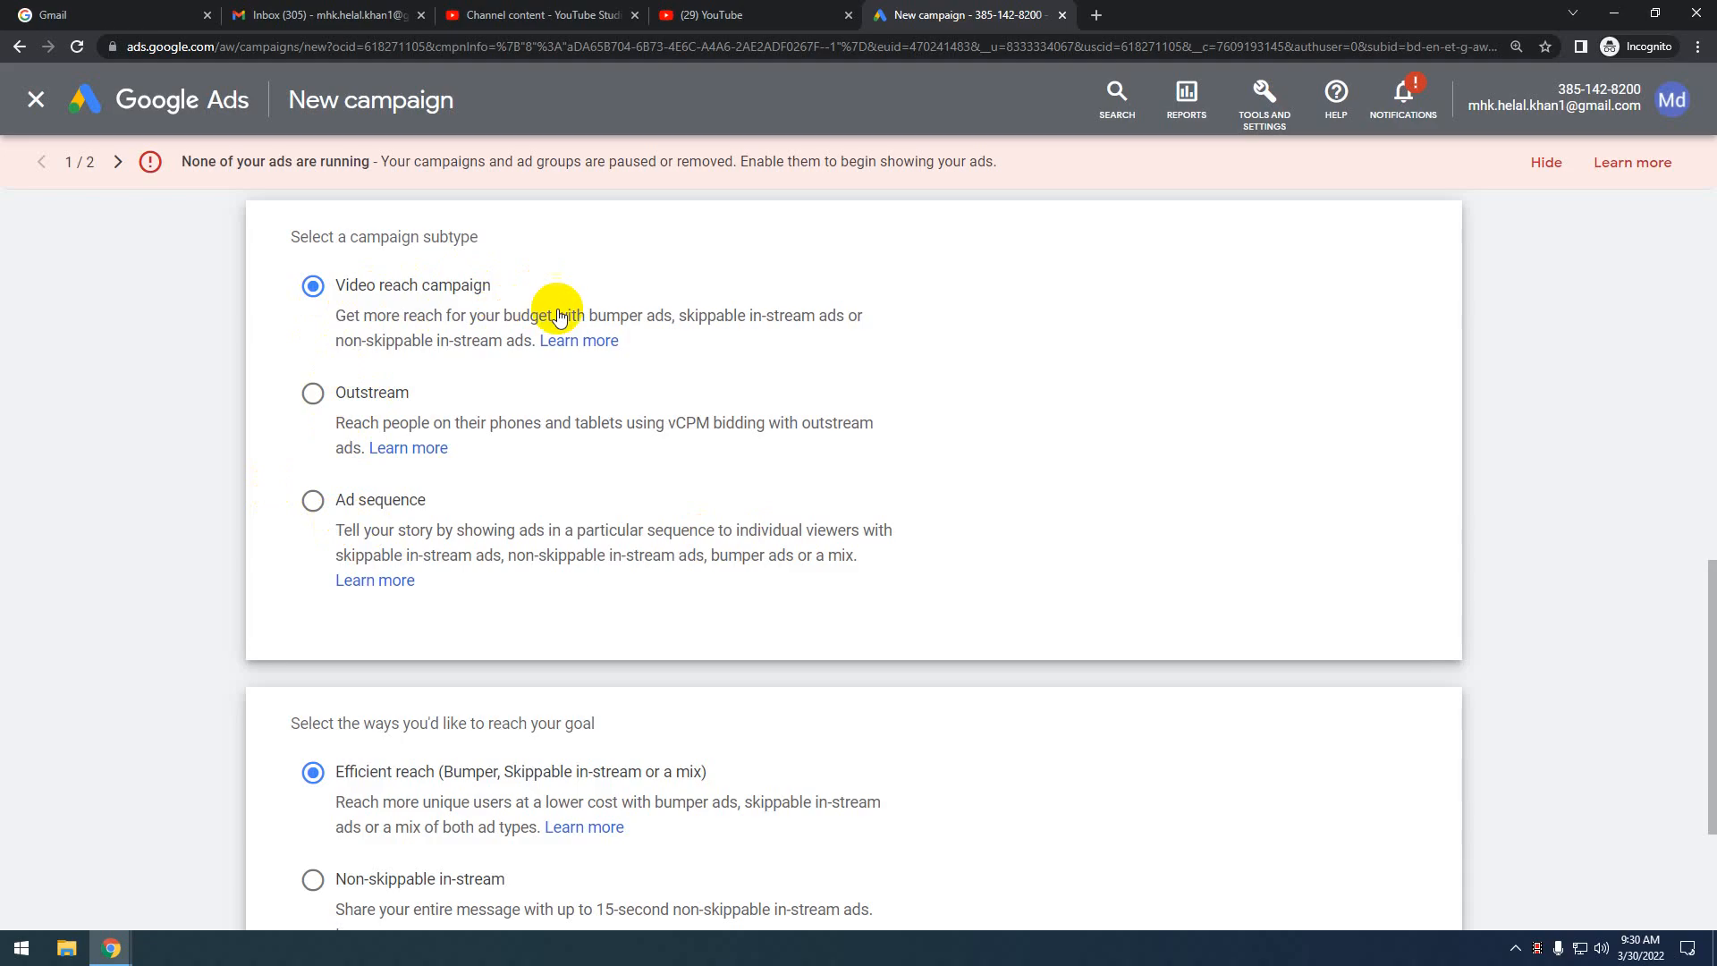
scroll(698, 565, "down", 3)
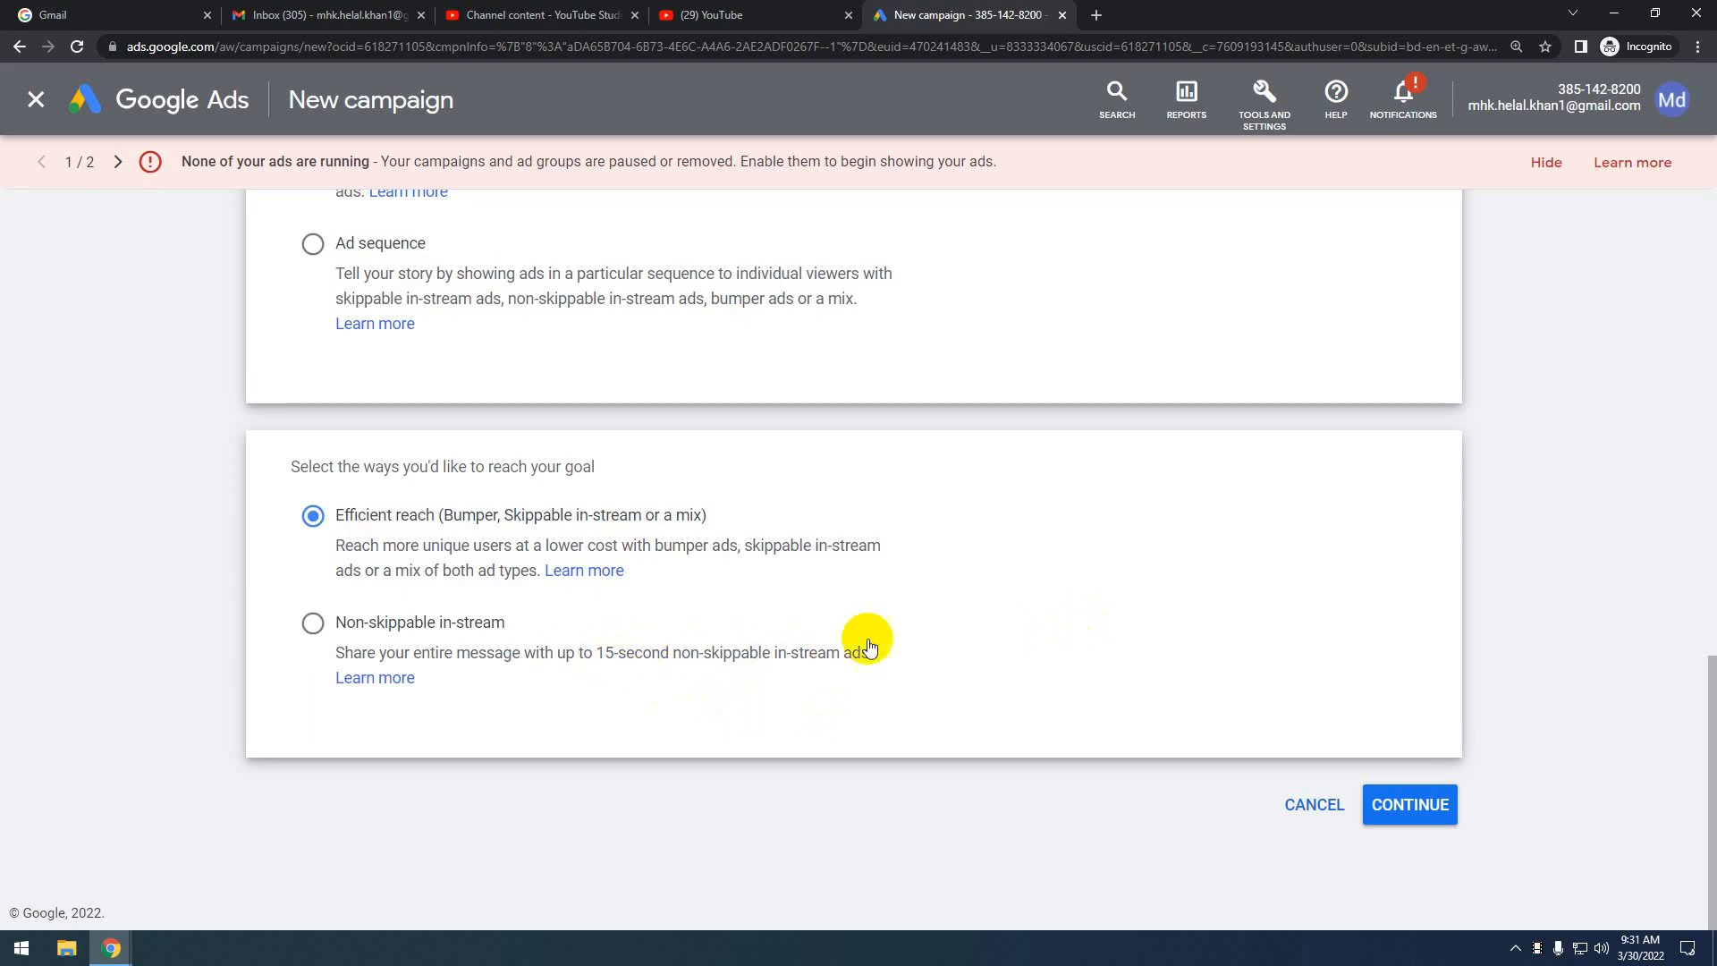
scroll(838, 583, "up", 3)
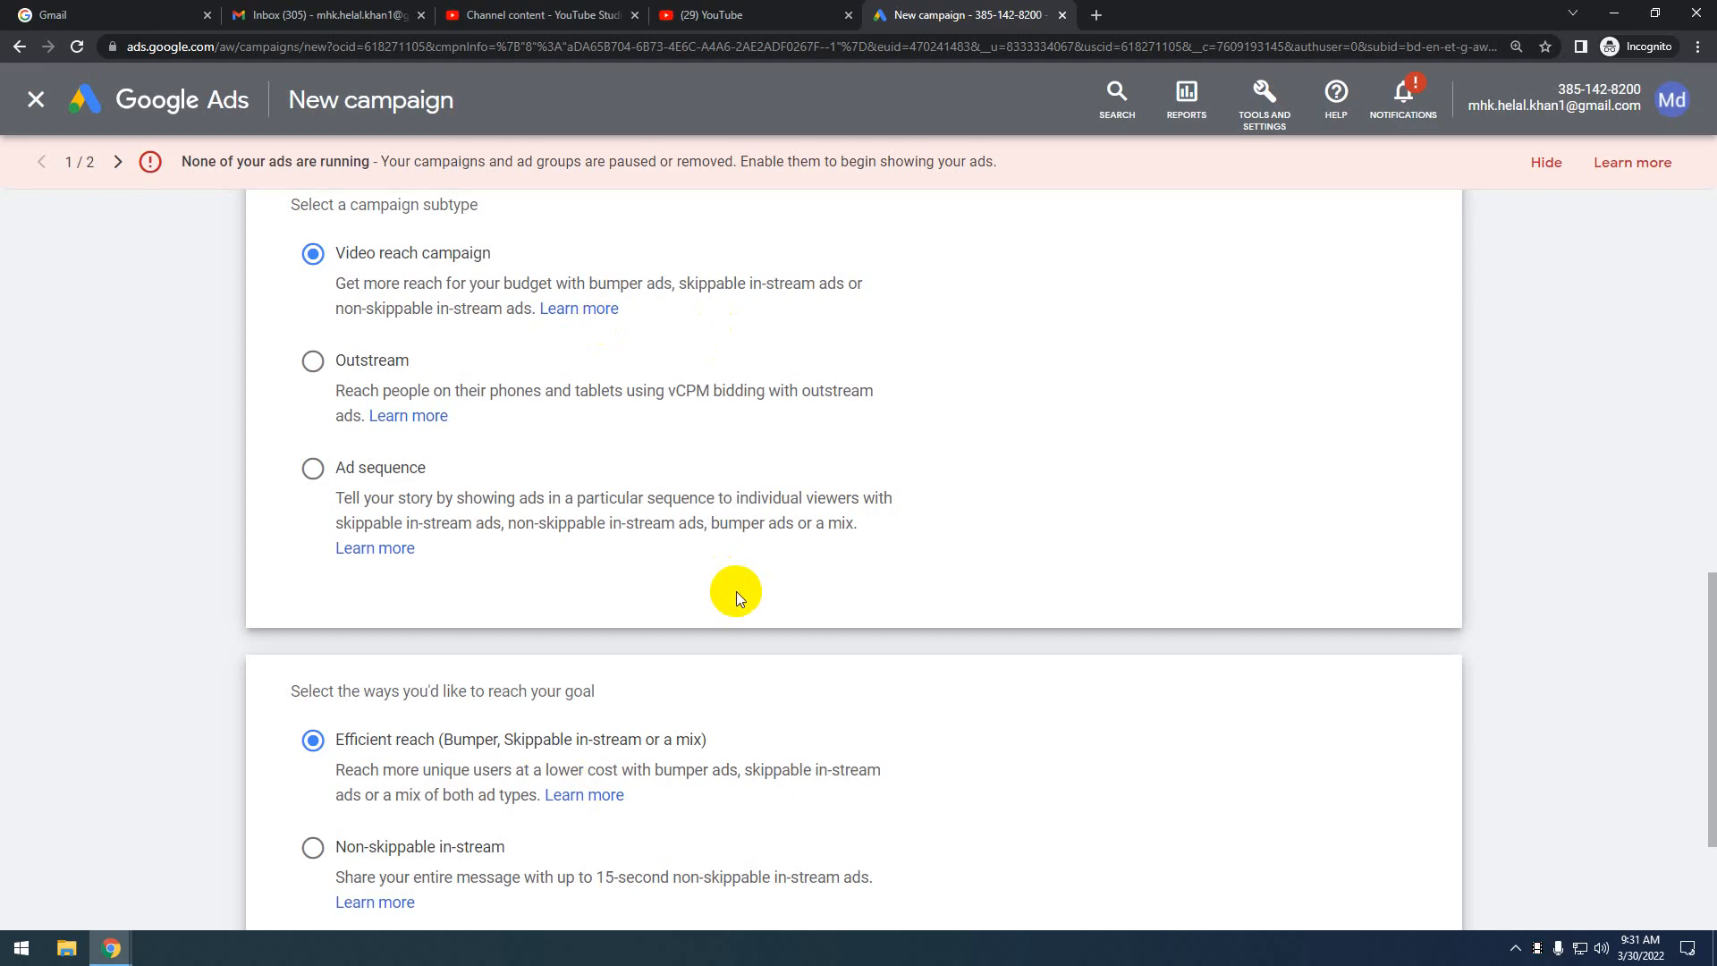
scroll(1270, 638, "down", 3)
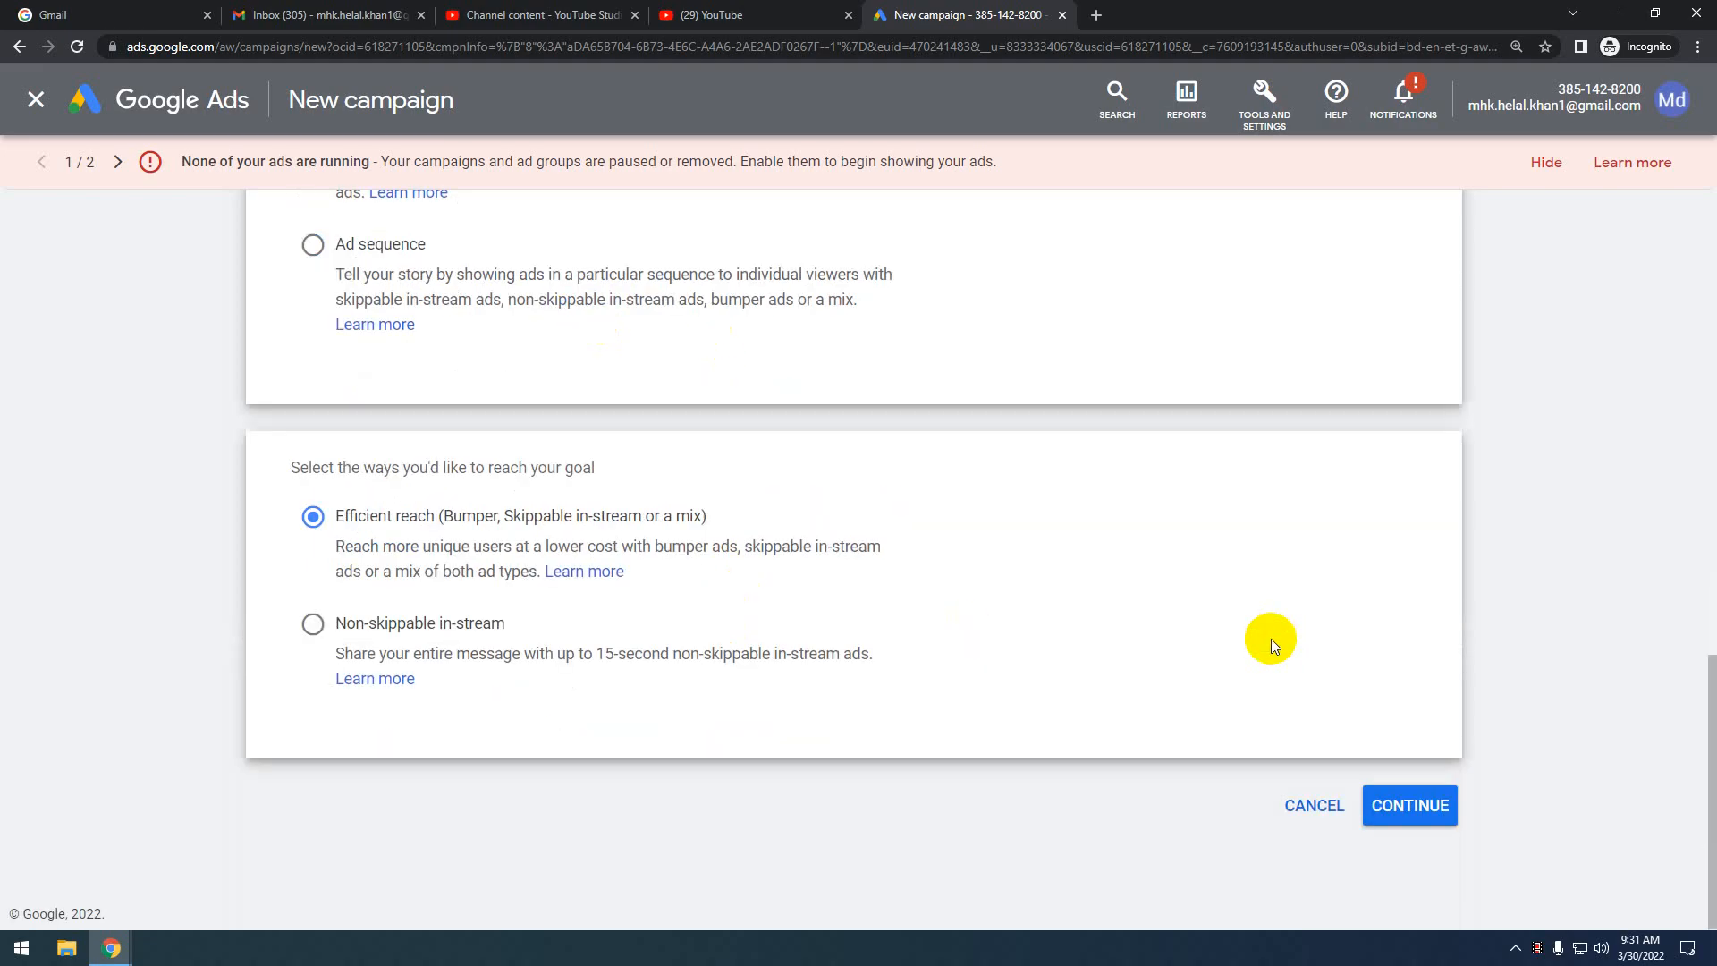
Continue to the 'Video Efficient reach - 2022-03-30' settings form and expand its Target CPM bid strategy
left_click(1417, 804)
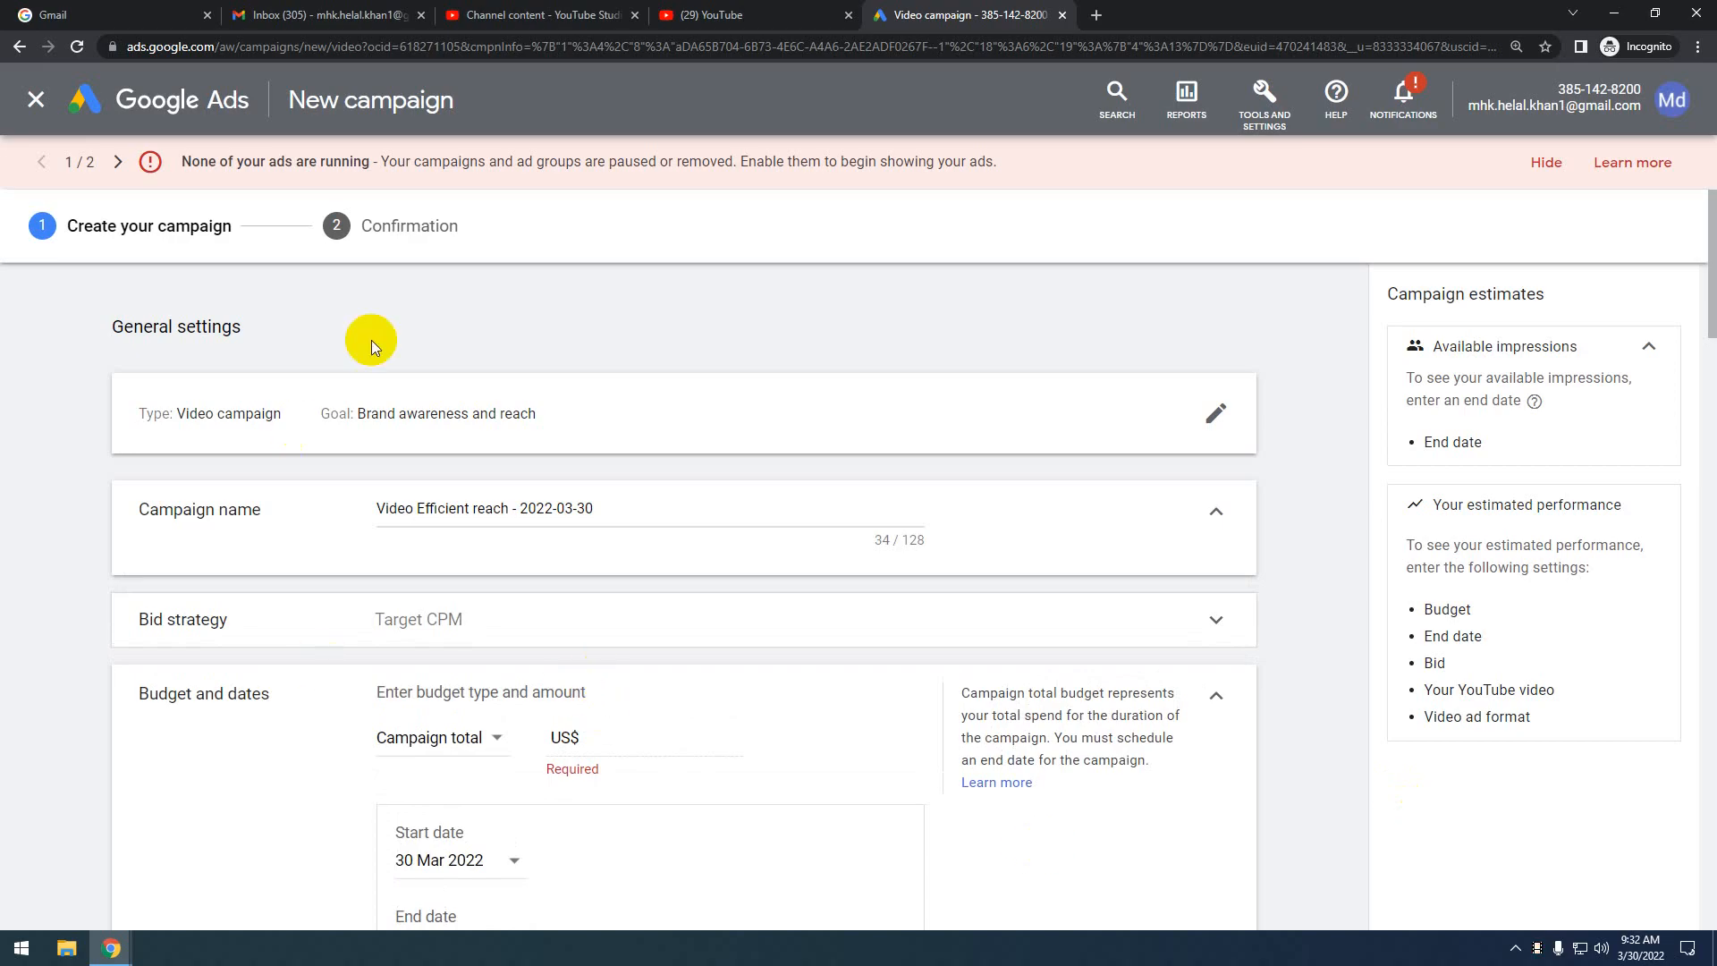
scroll(452, 471, "down", 4)
scroll(487, 356, "up", 4)
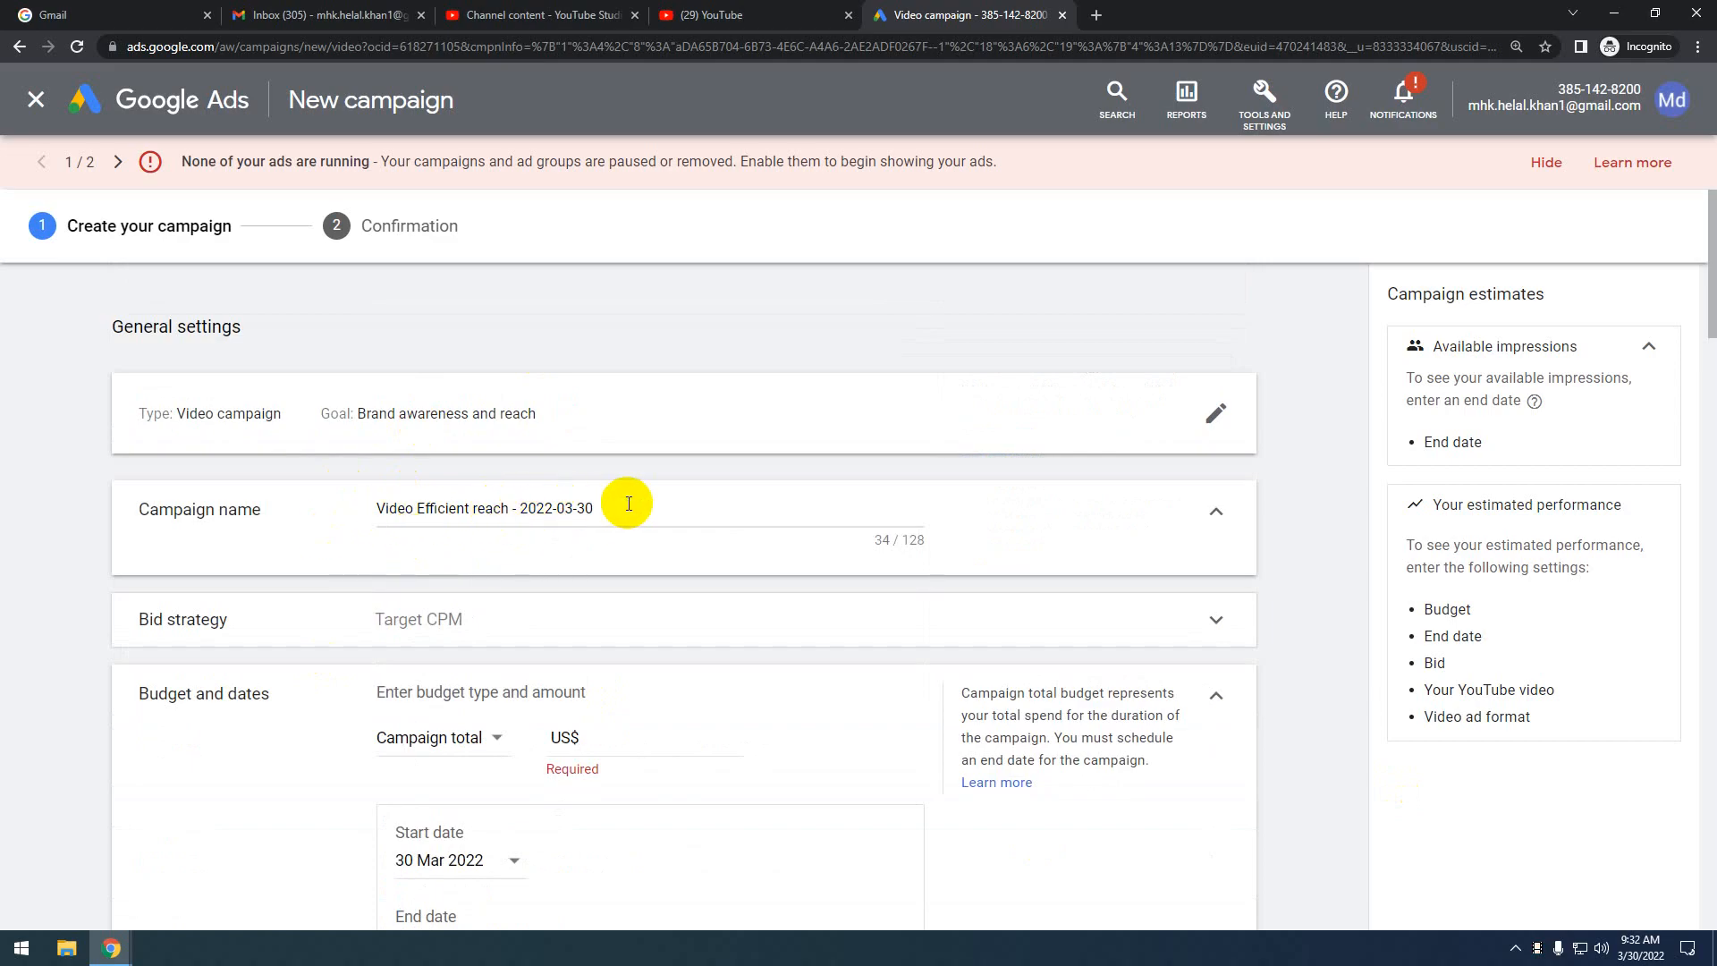
scroll(399, 585, "down", 3)
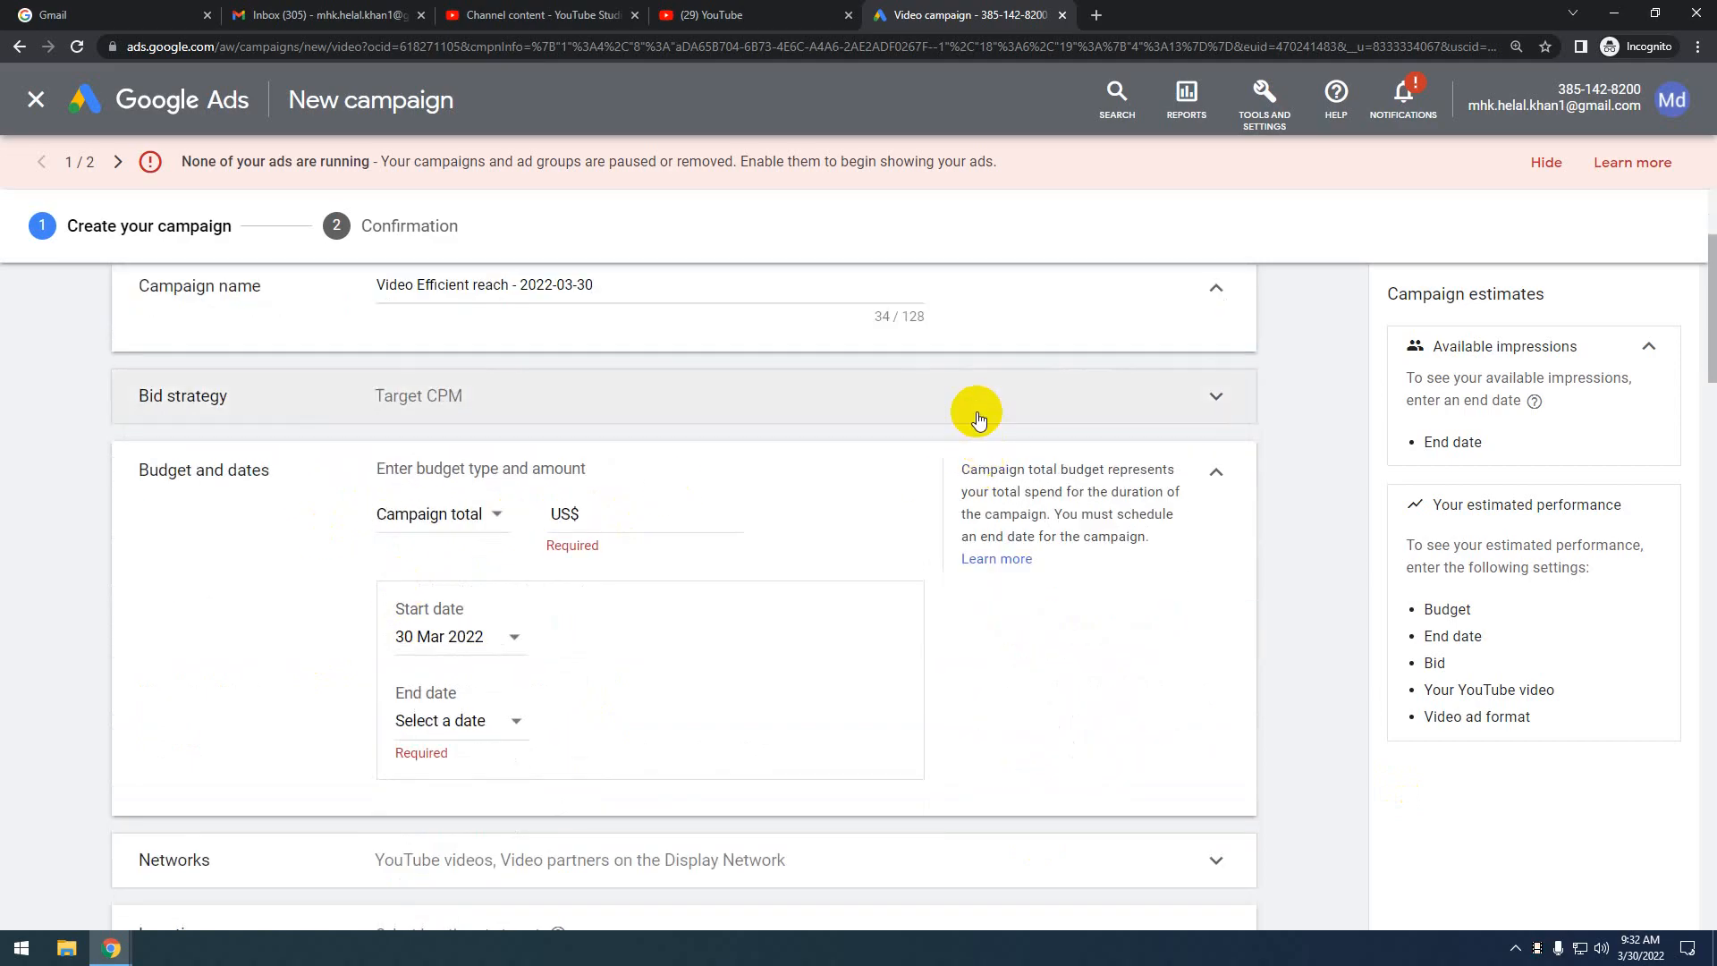
left_click(978, 417)
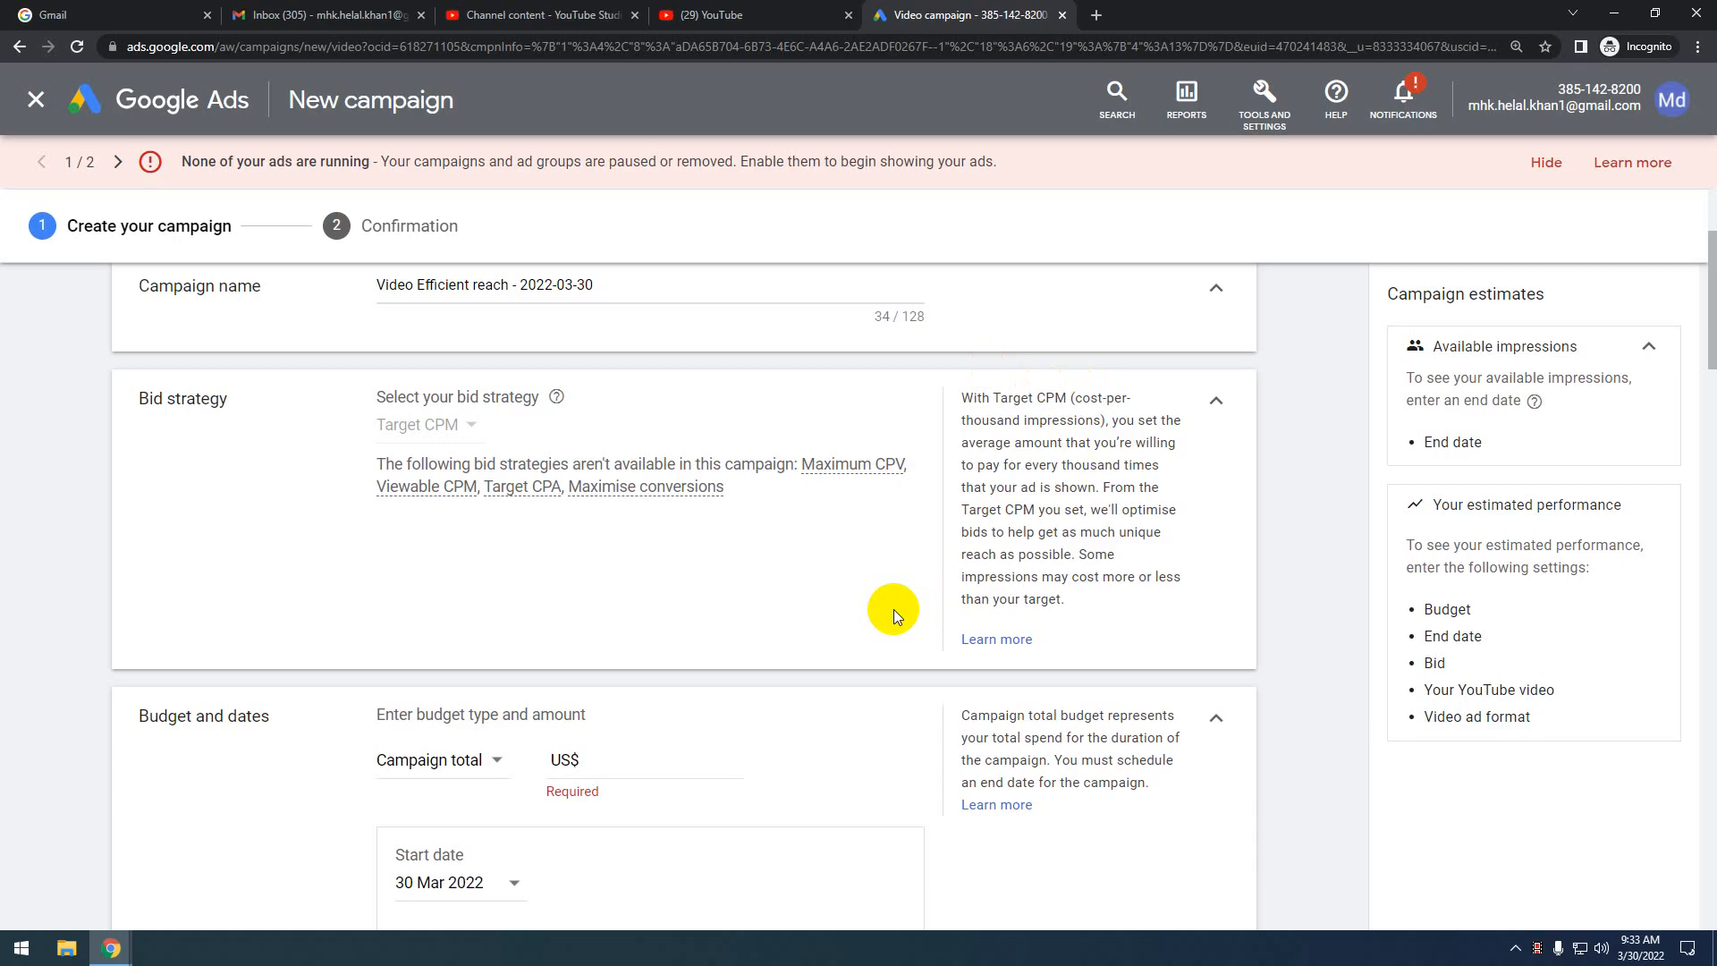
Open the budget type dropdown under Budget and dates to show Daily and Campaign total
scroll(754, 695, "down", 5)
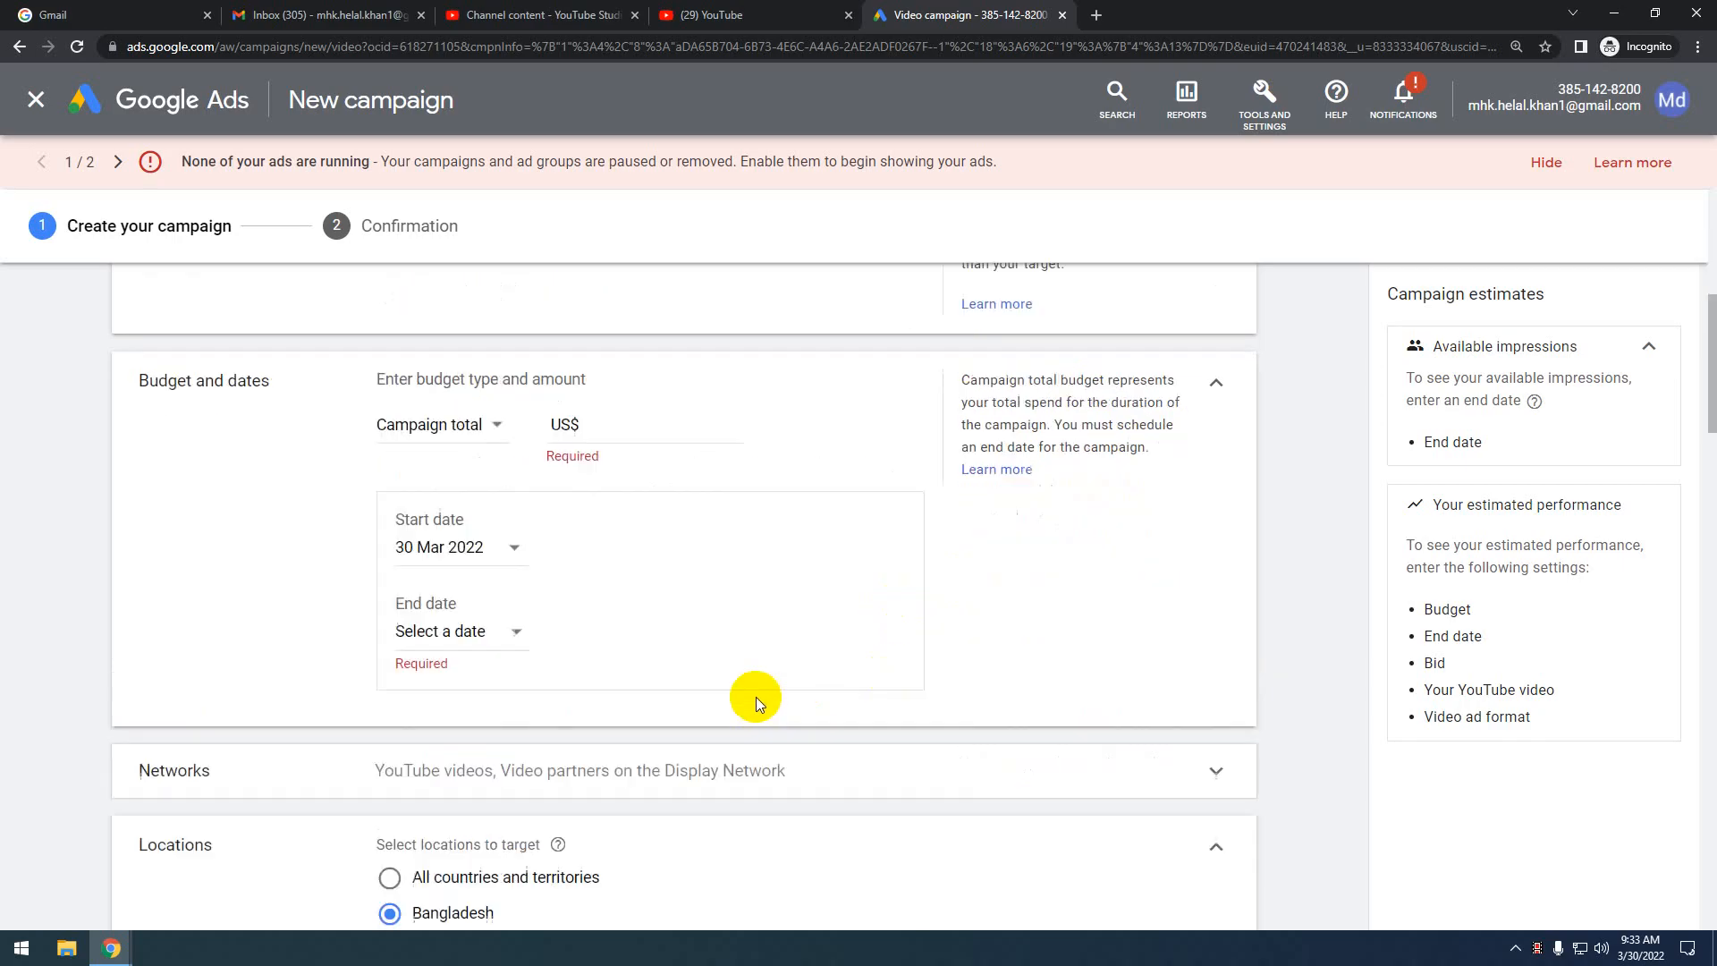
scroll(755, 695, "up", 3)
scroll(755, 696, "down", 1)
left_click(468, 429)
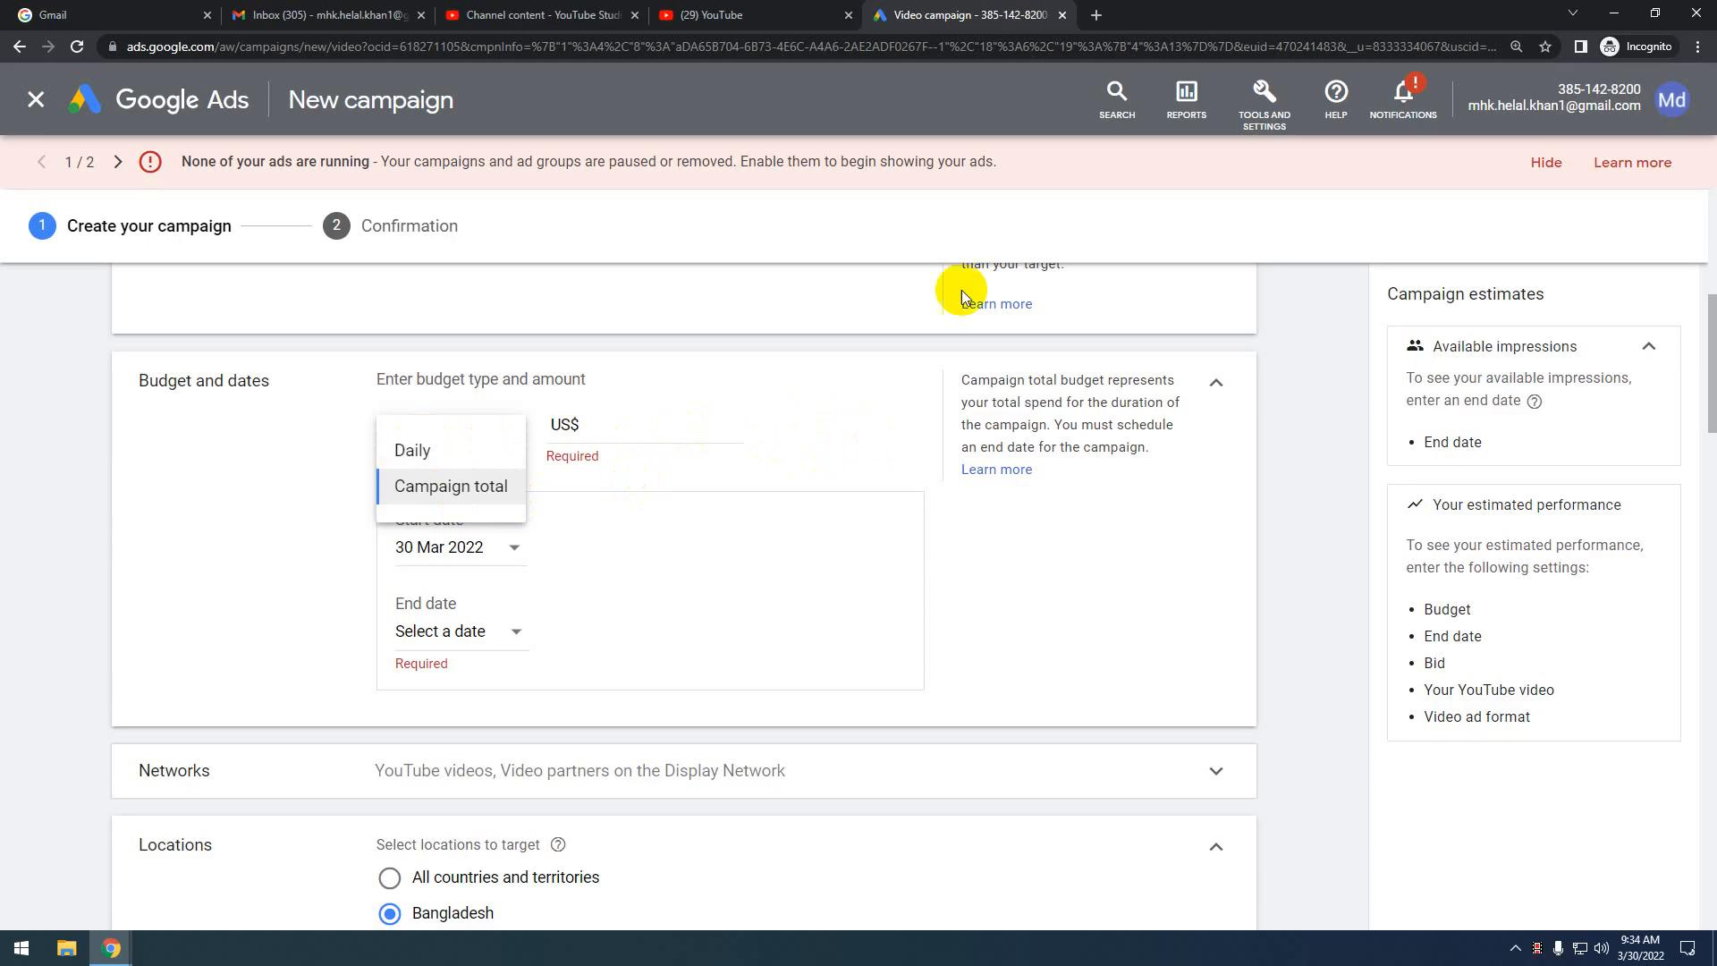
Choose Campaign total as the budget type and enter a budget of US$10.00
left_click(1435, 420)
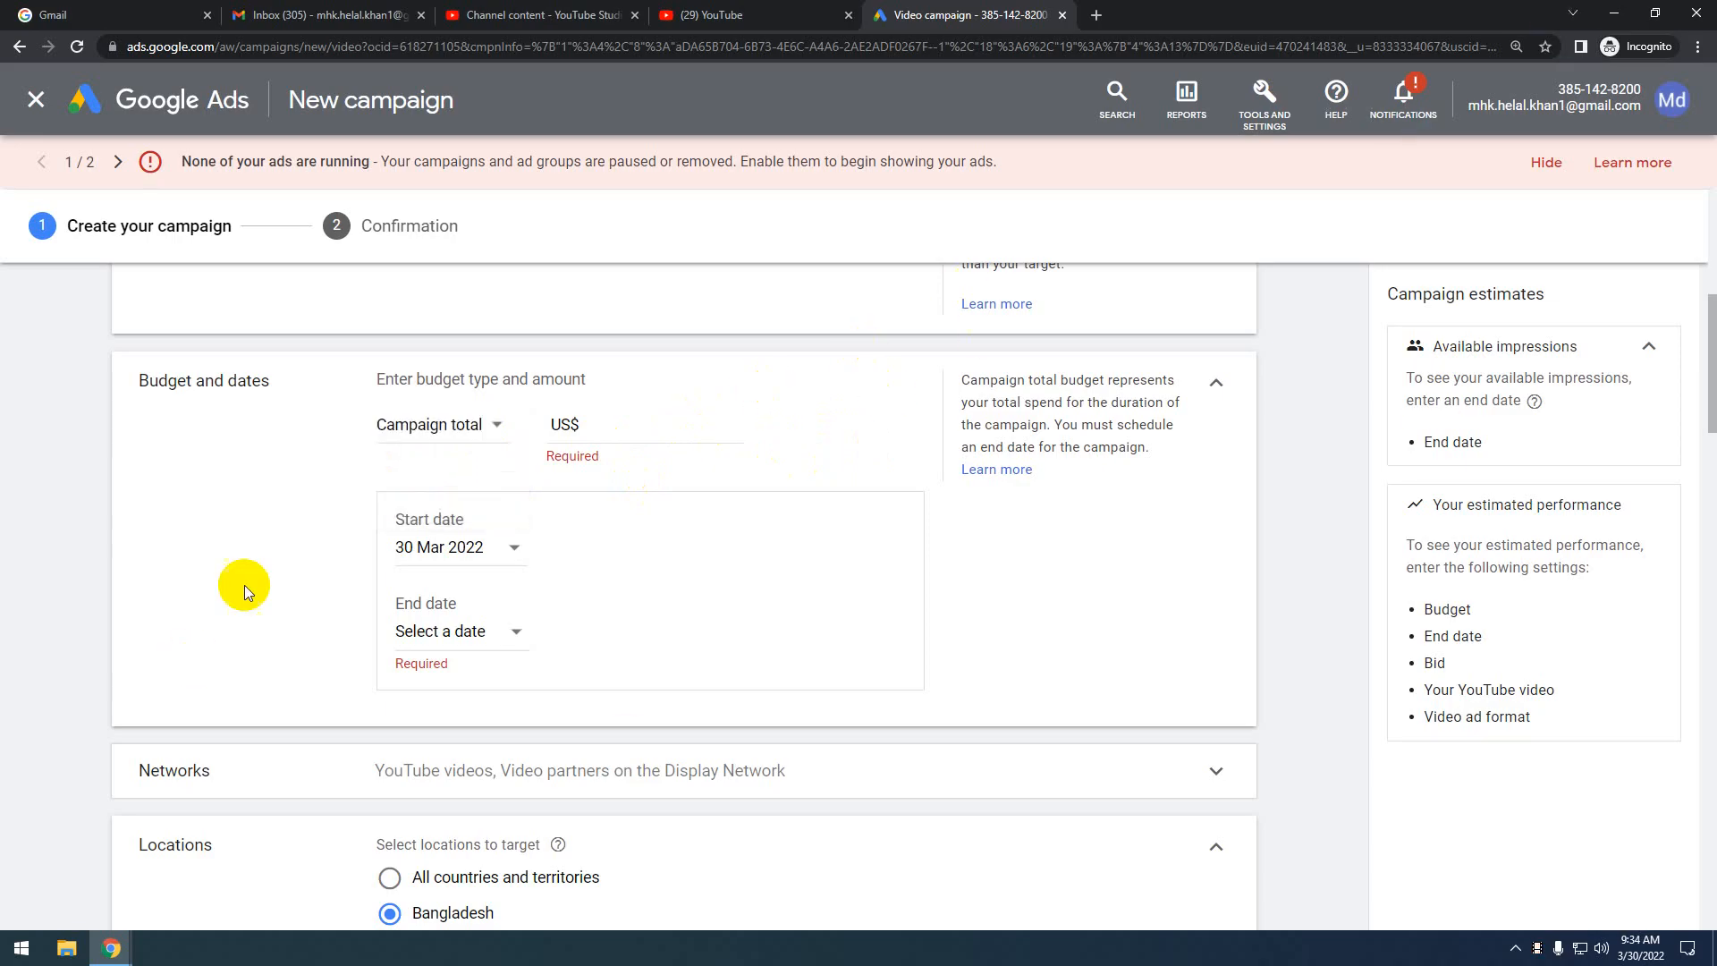
left_click(454, 427)
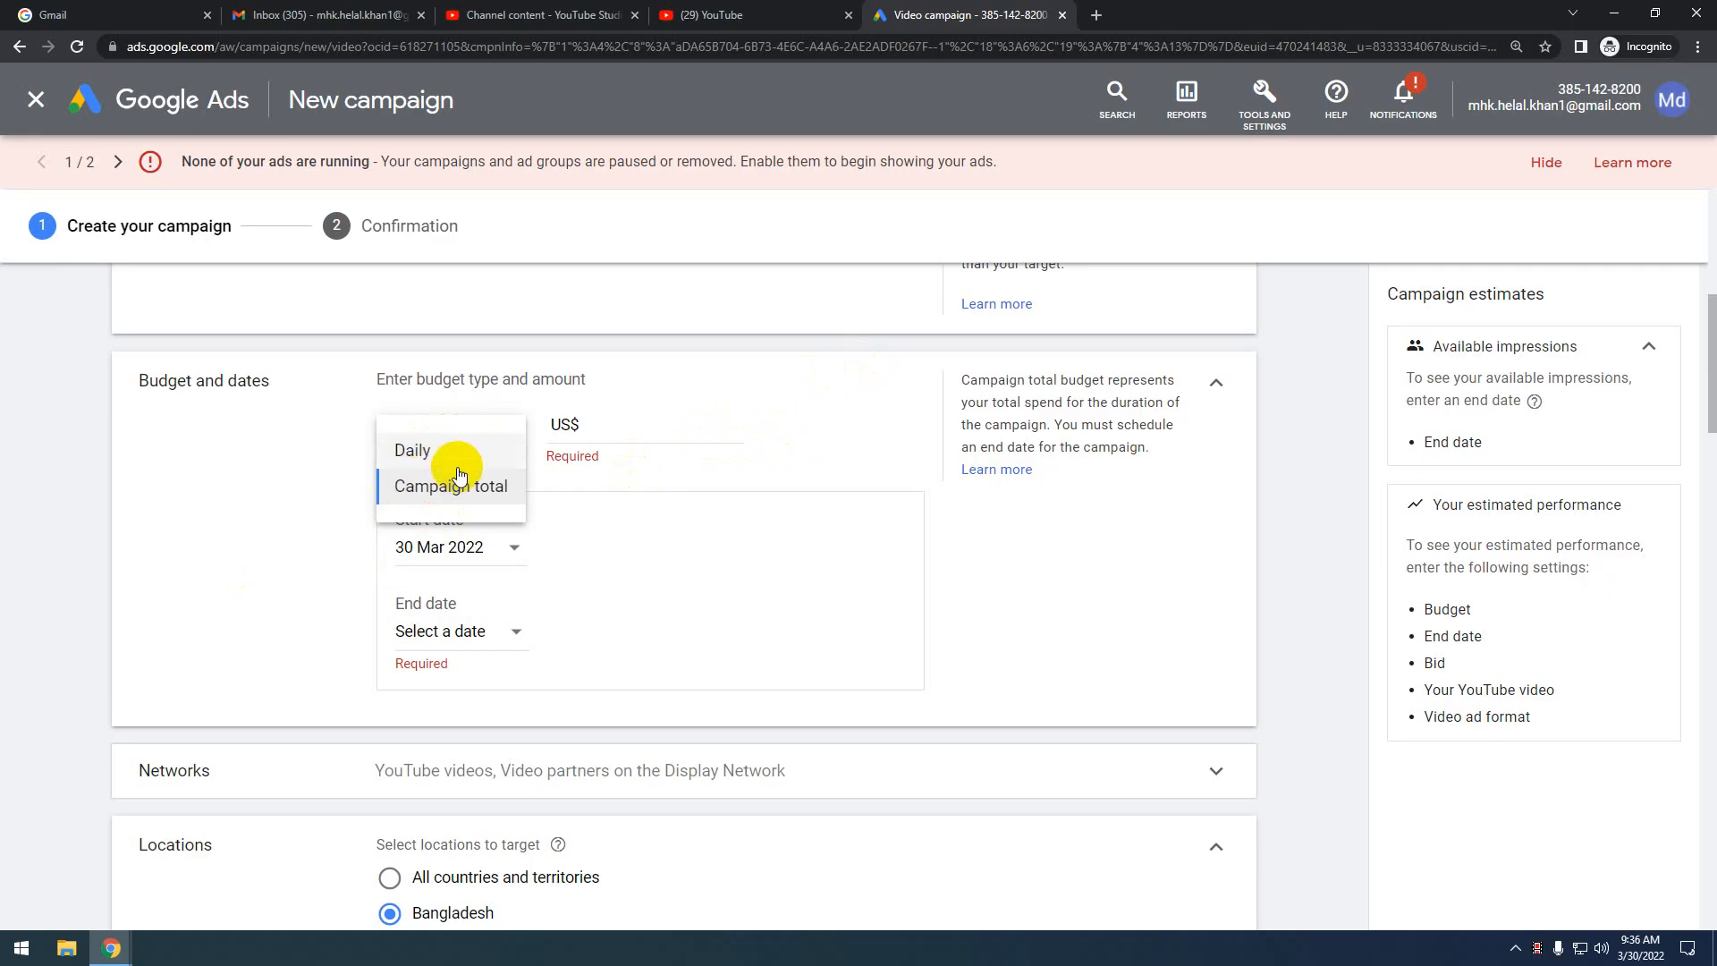
left_click(855, 452)
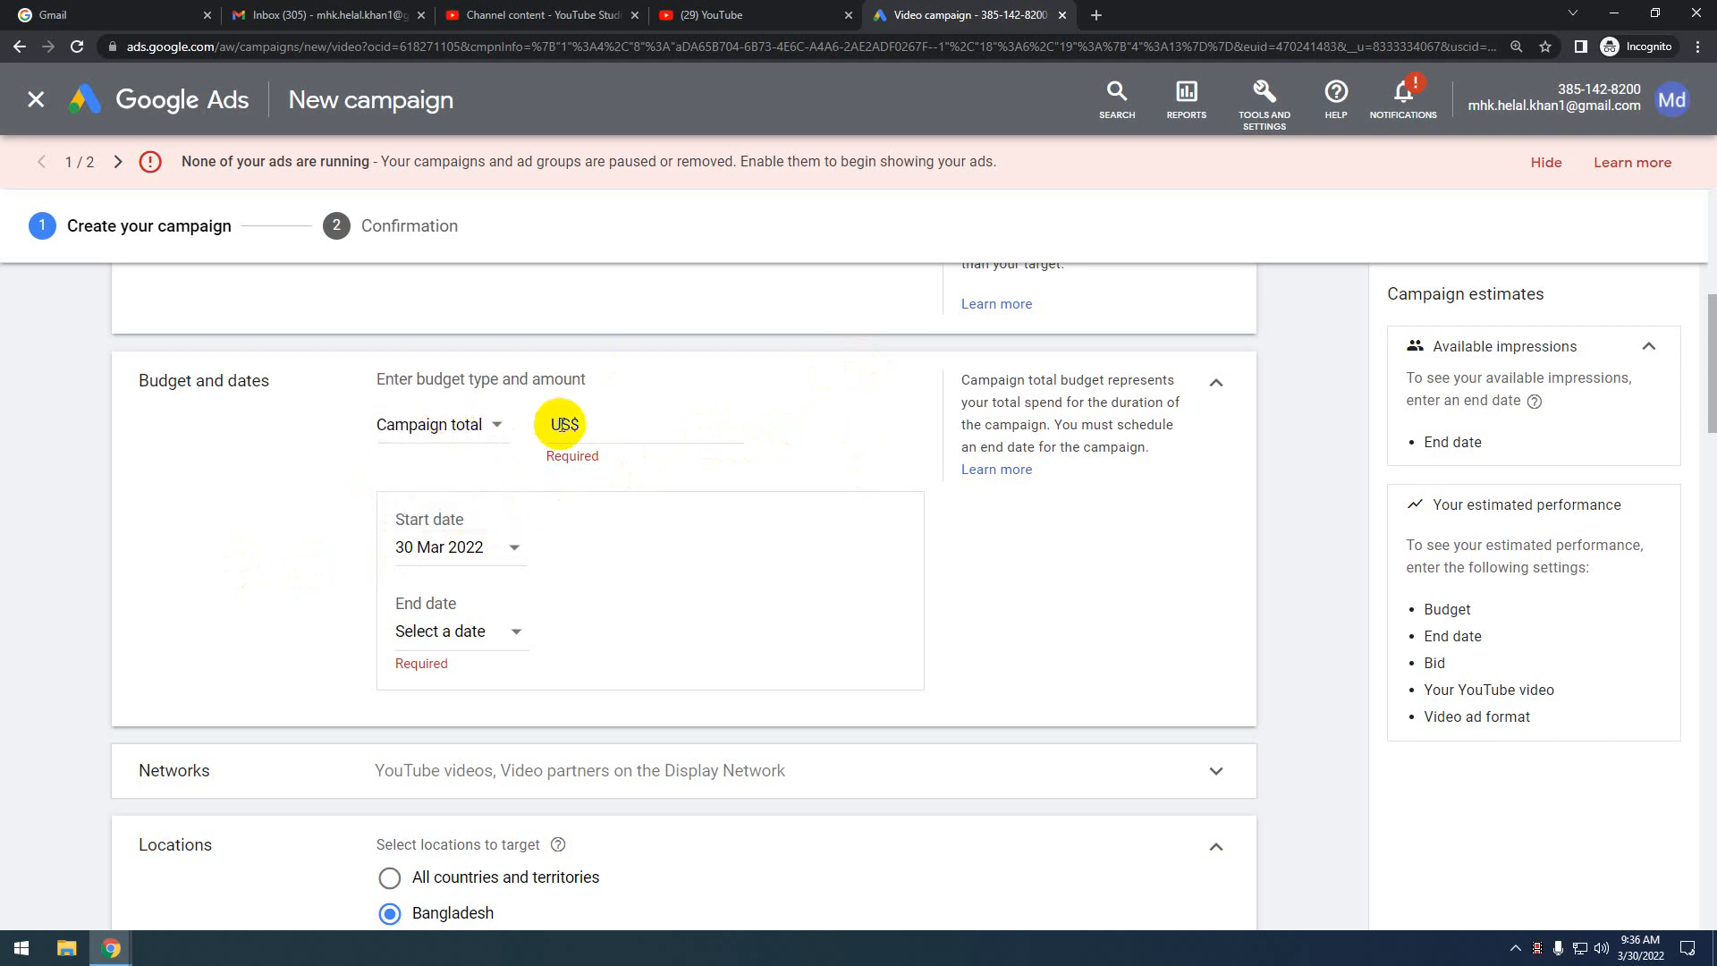
left_click(597, 423)
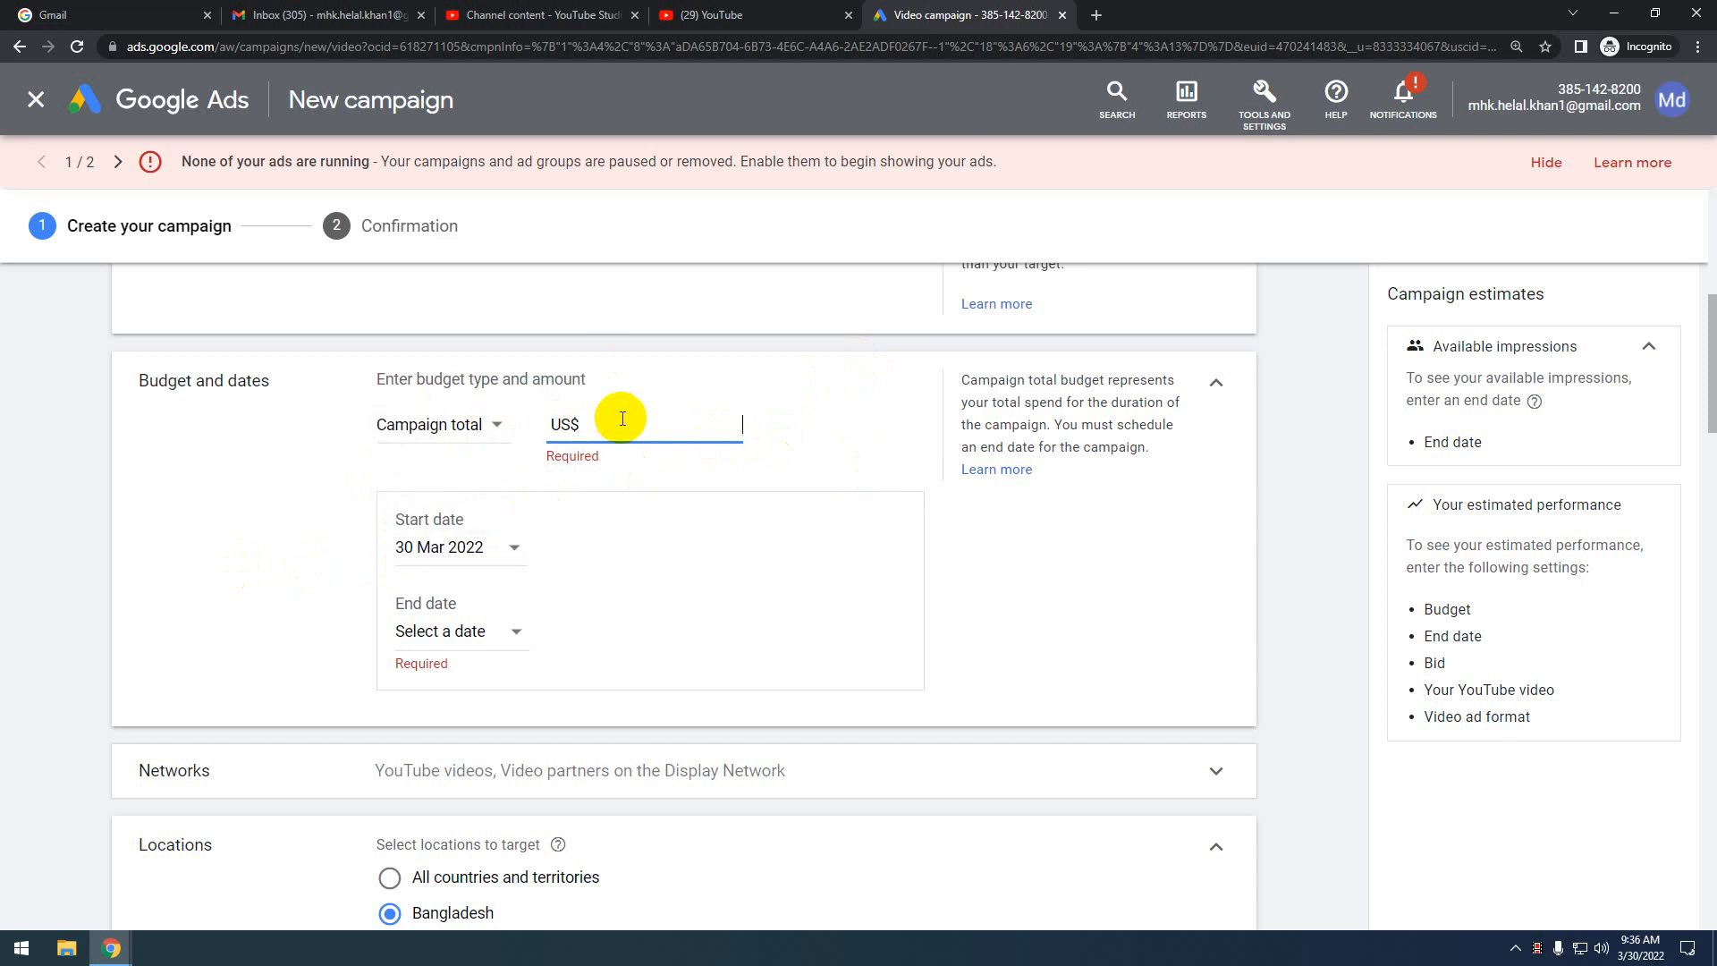
type("10.00")
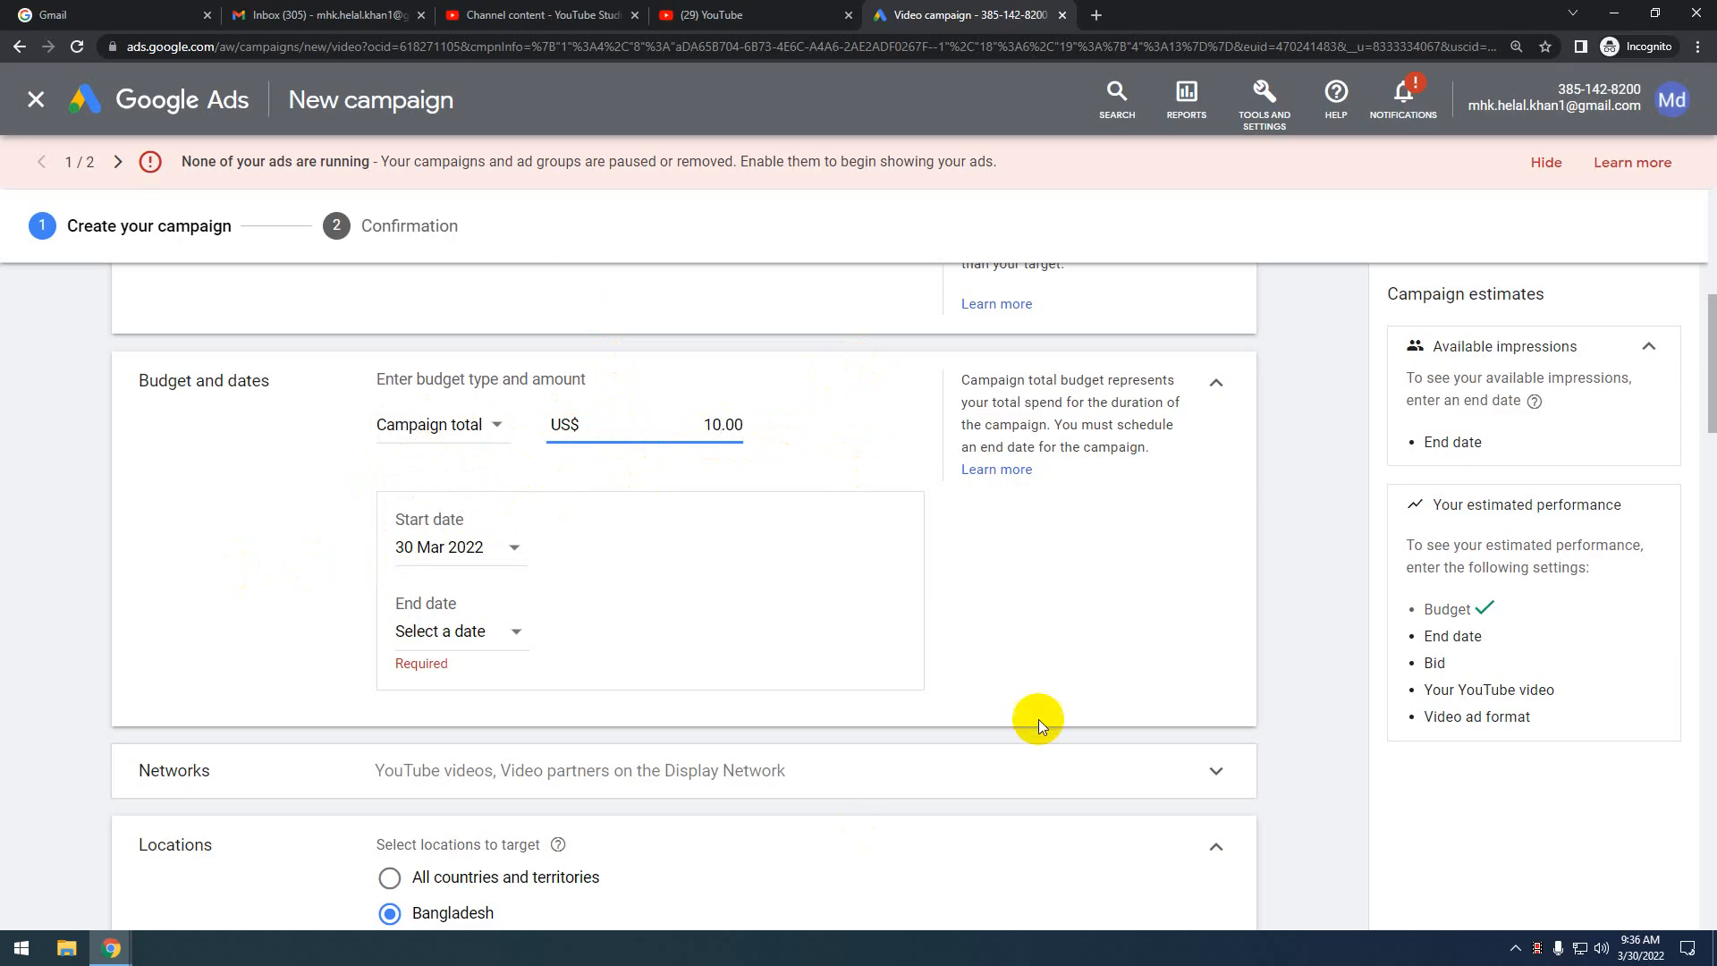
left_click(1016, 567)
Open the Start date calendar under Budget and dates, currently on 30 Mar 2022
scroll(556, 560, "down", 1)
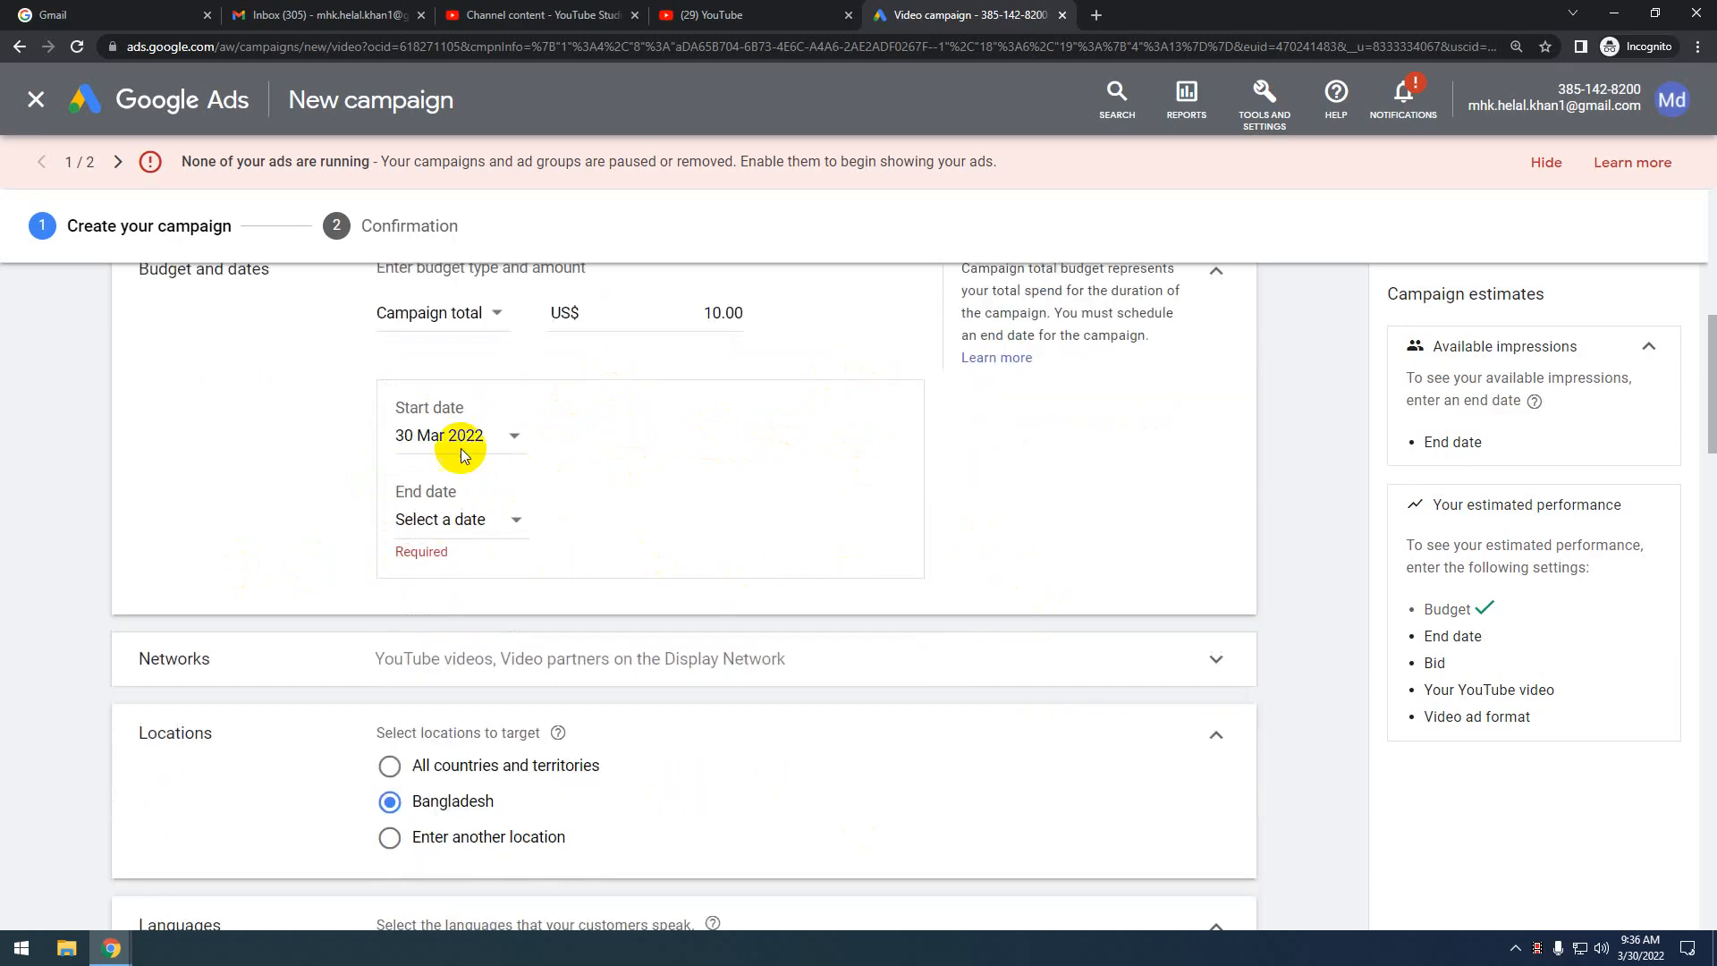
left_click(466, 433)
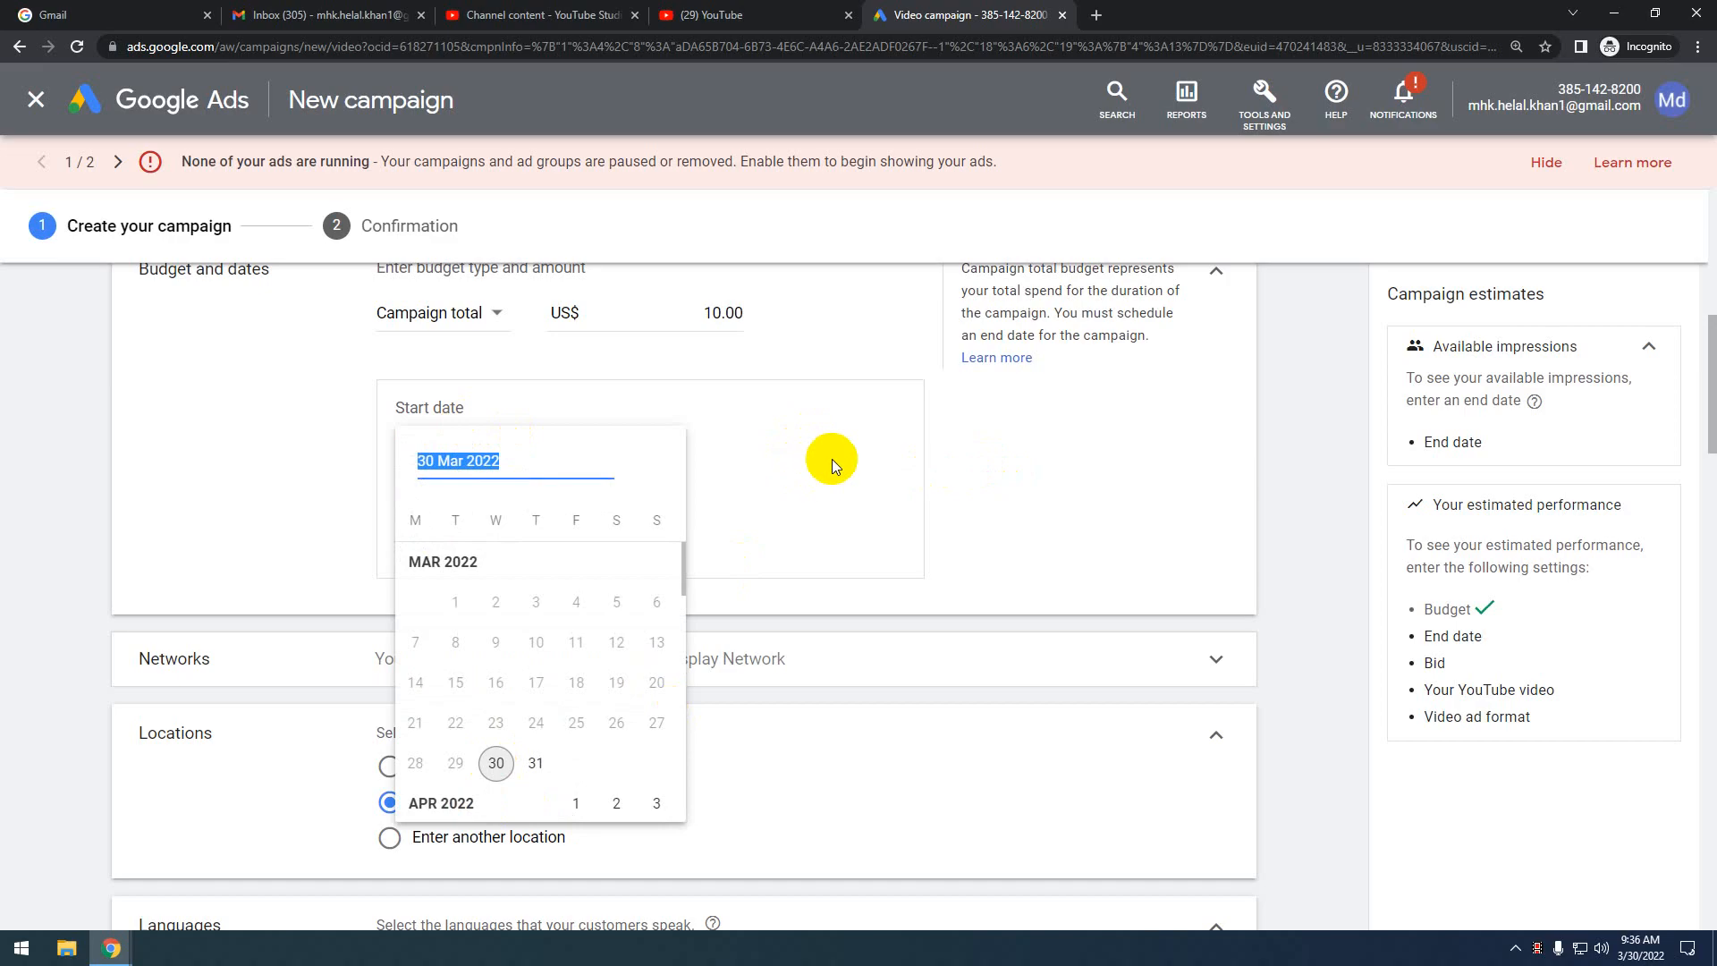
left_click(832, 459)
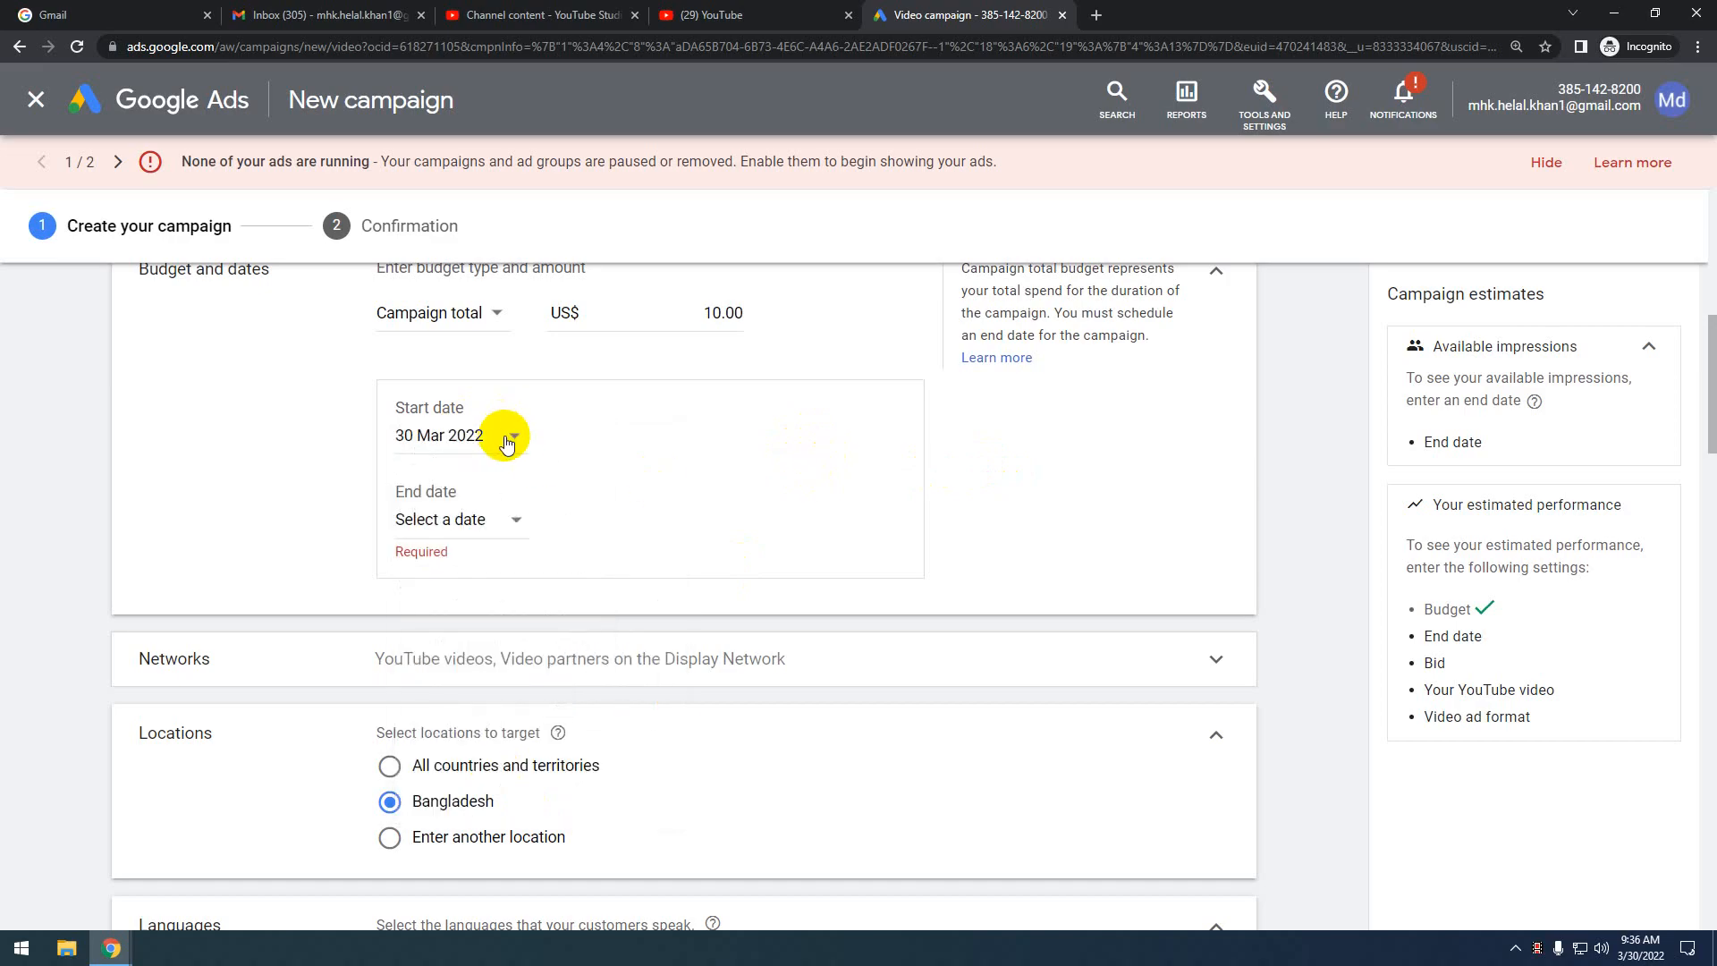
left_click(506, 438)
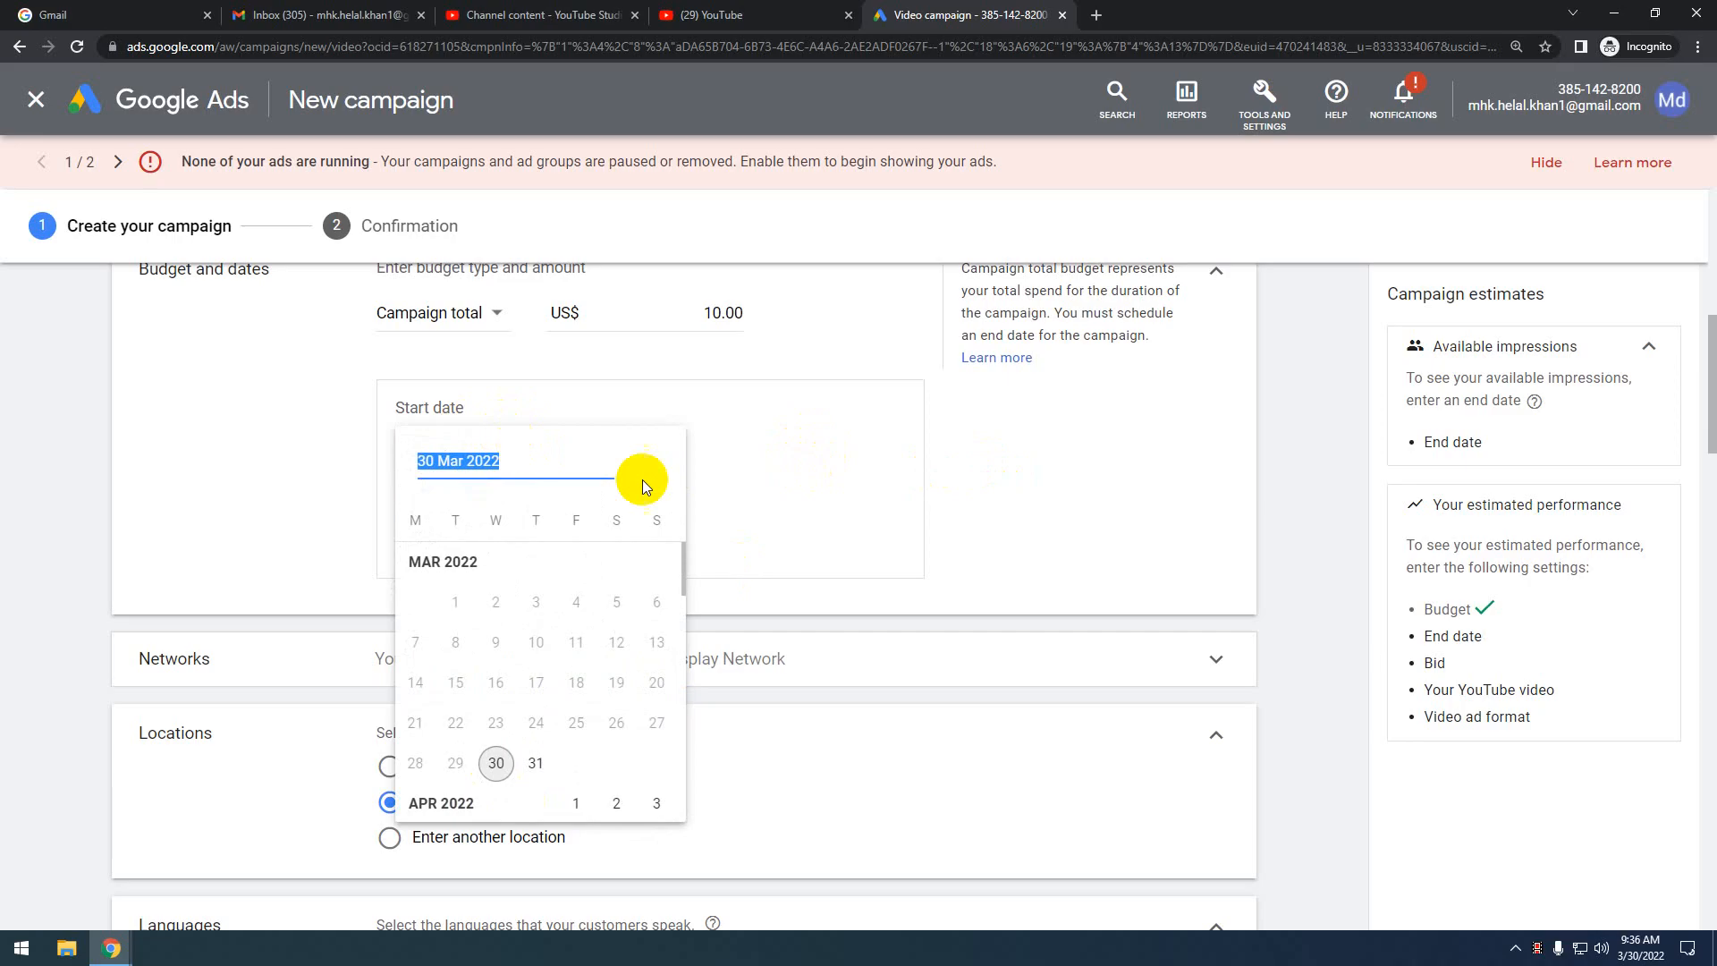
left_click(757, 469)
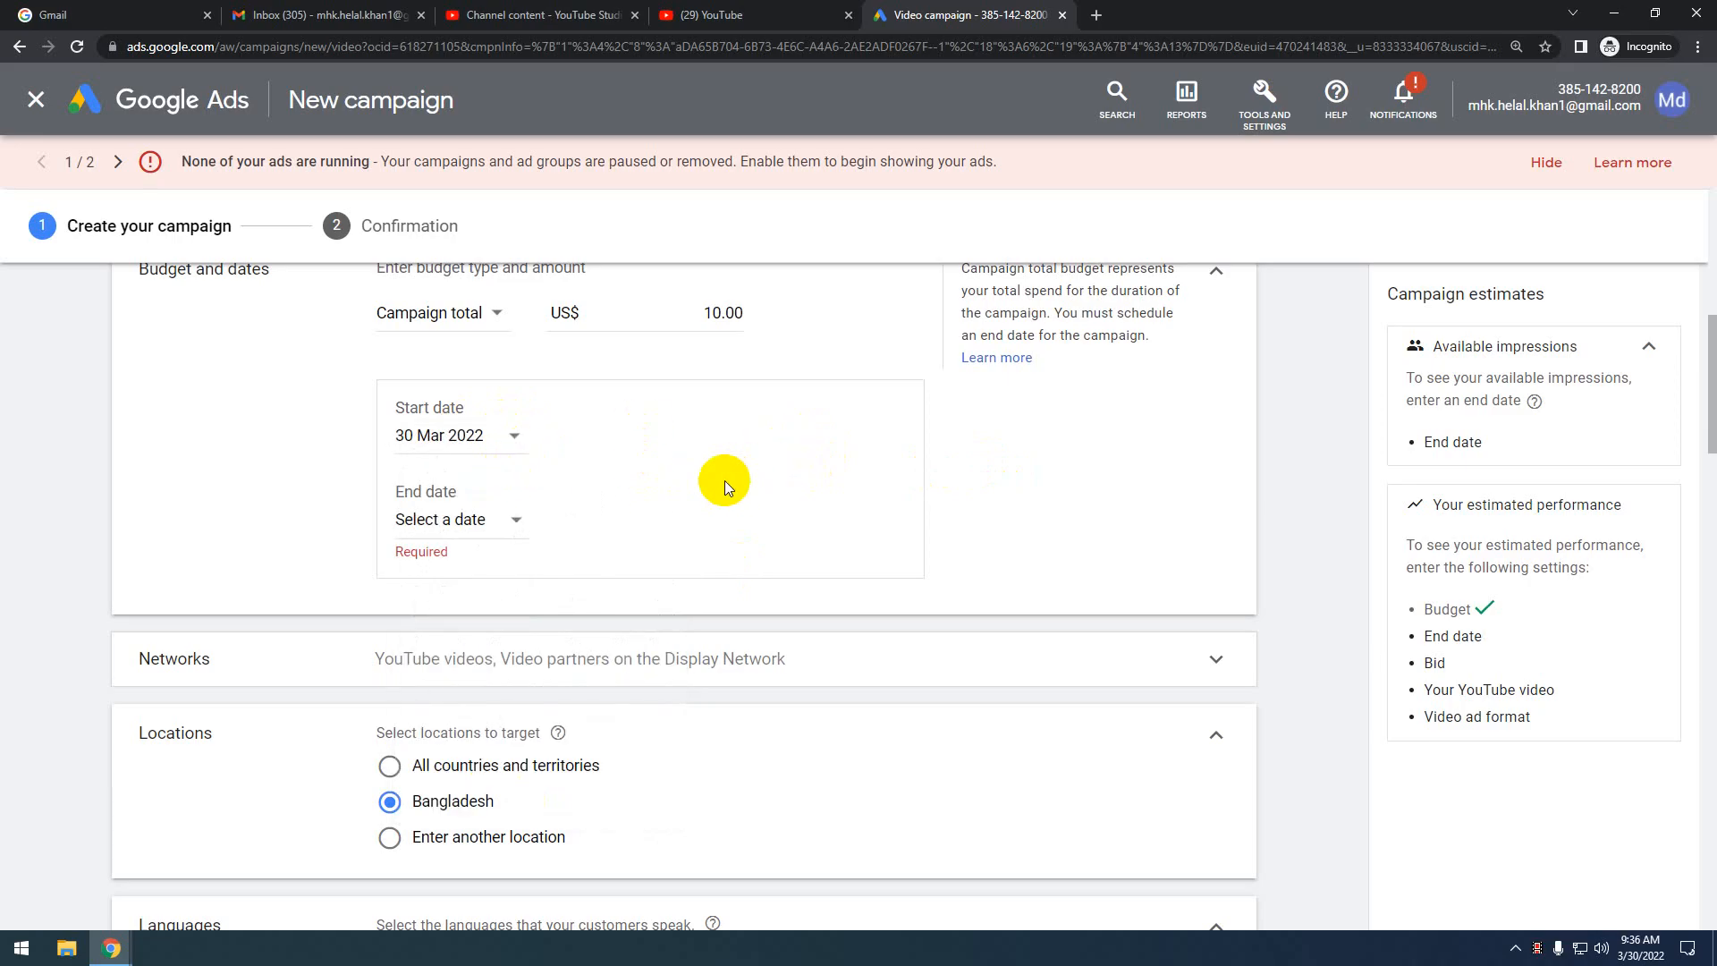
scroll(536, 494, "up", 2)
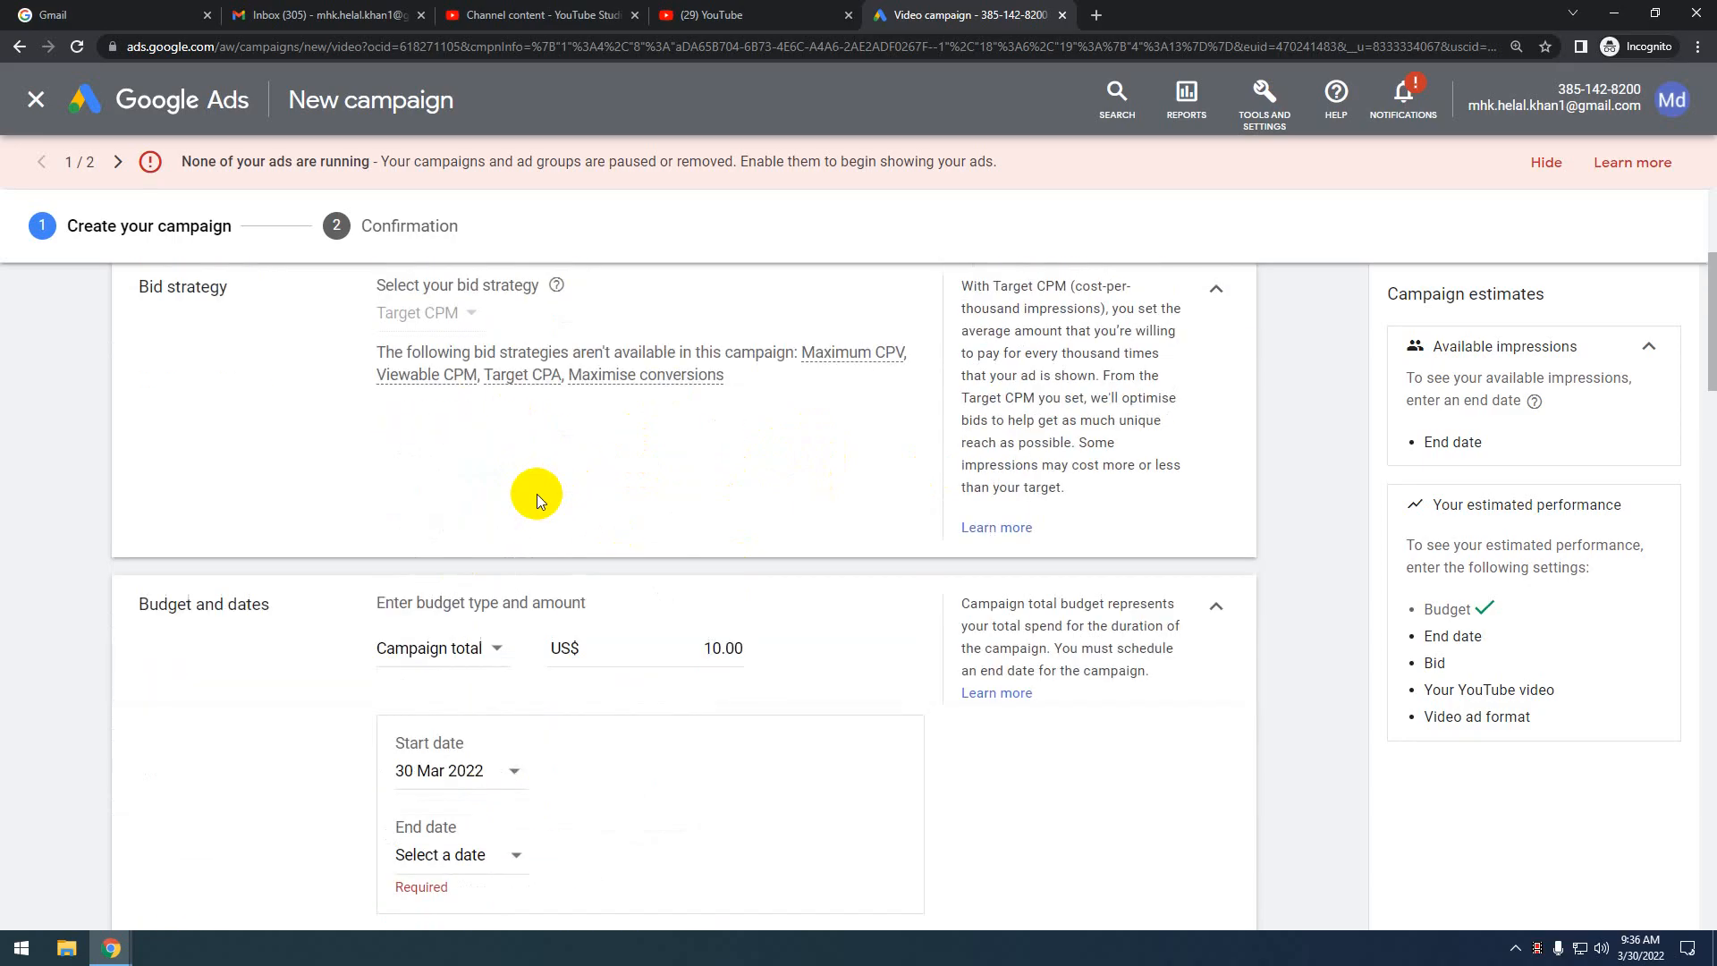
scroll(537, 493, "down", 1)
scroll(537, 499, "down", 1)
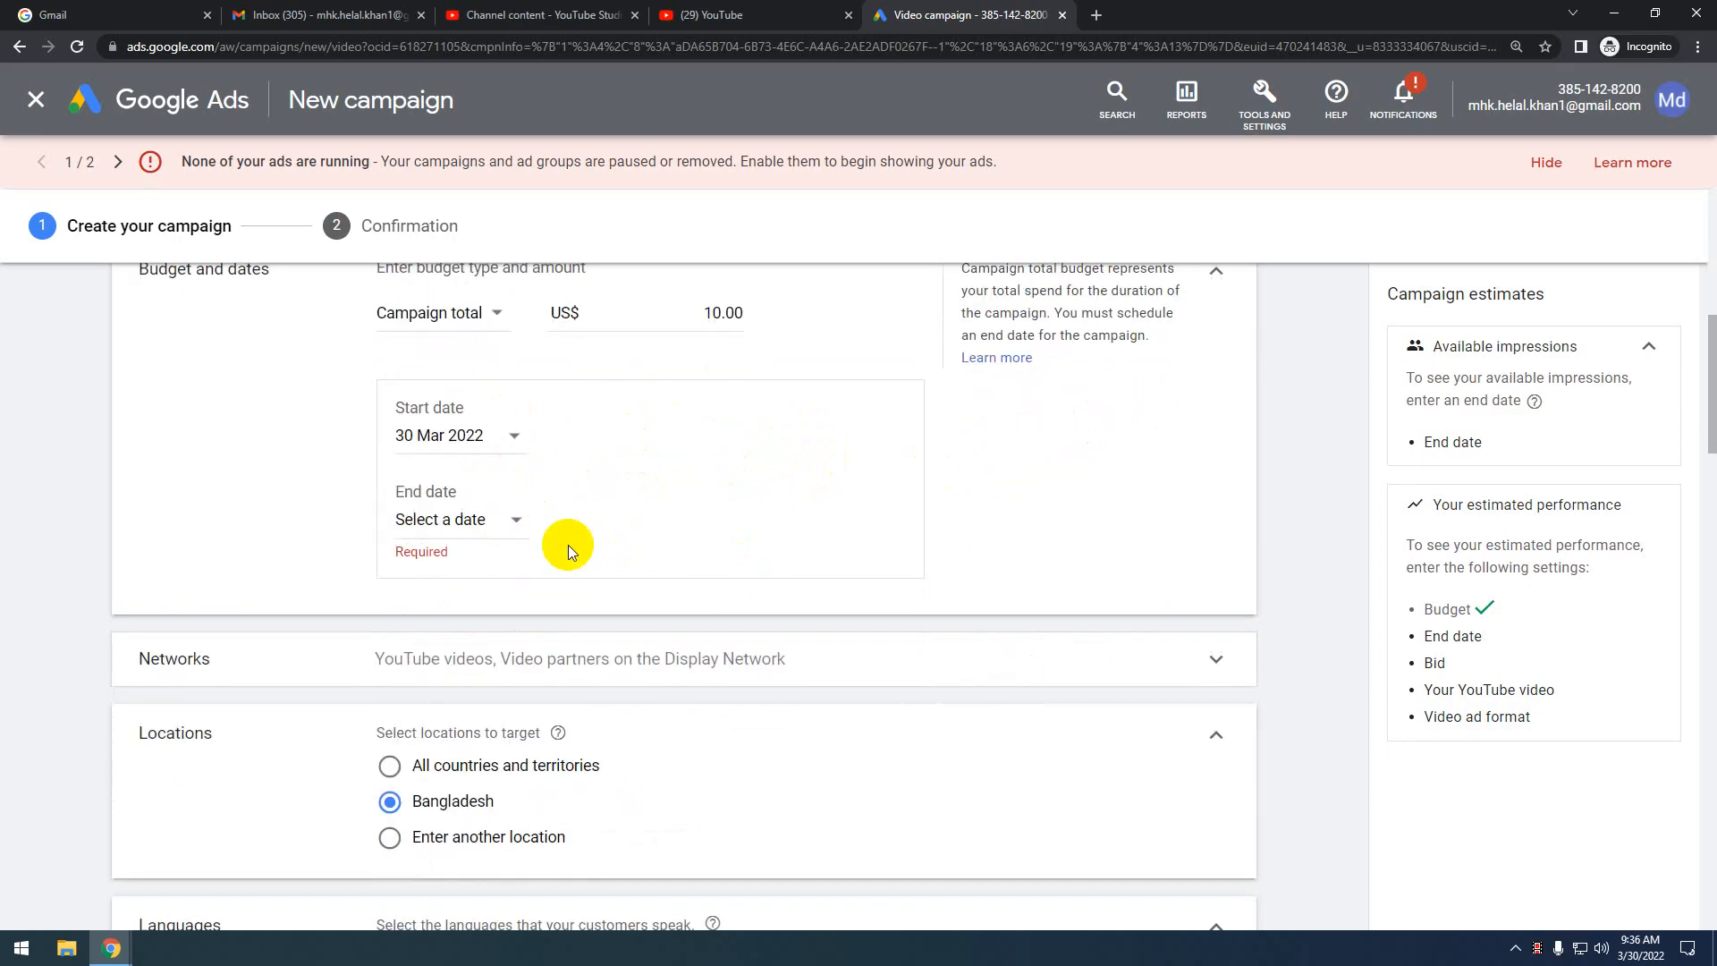
left_click(479, 437)
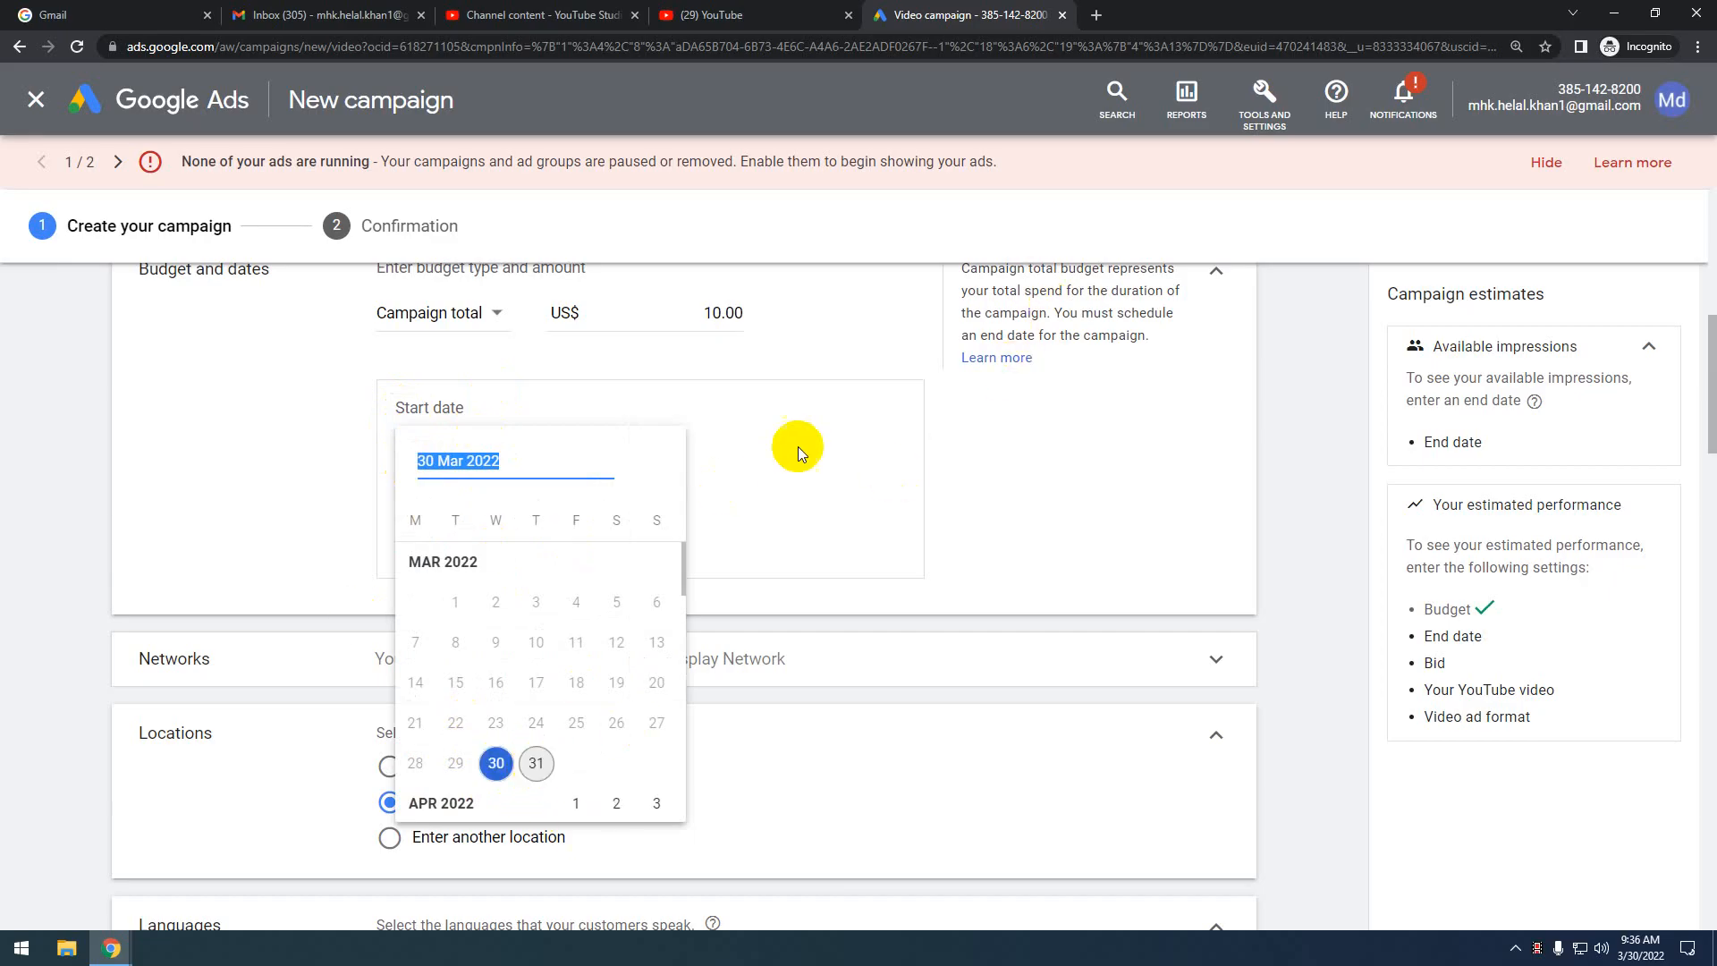
Set the start date to 31 Mar 2022 and the end date to 3 Apr 2022
left_click(541, 769)
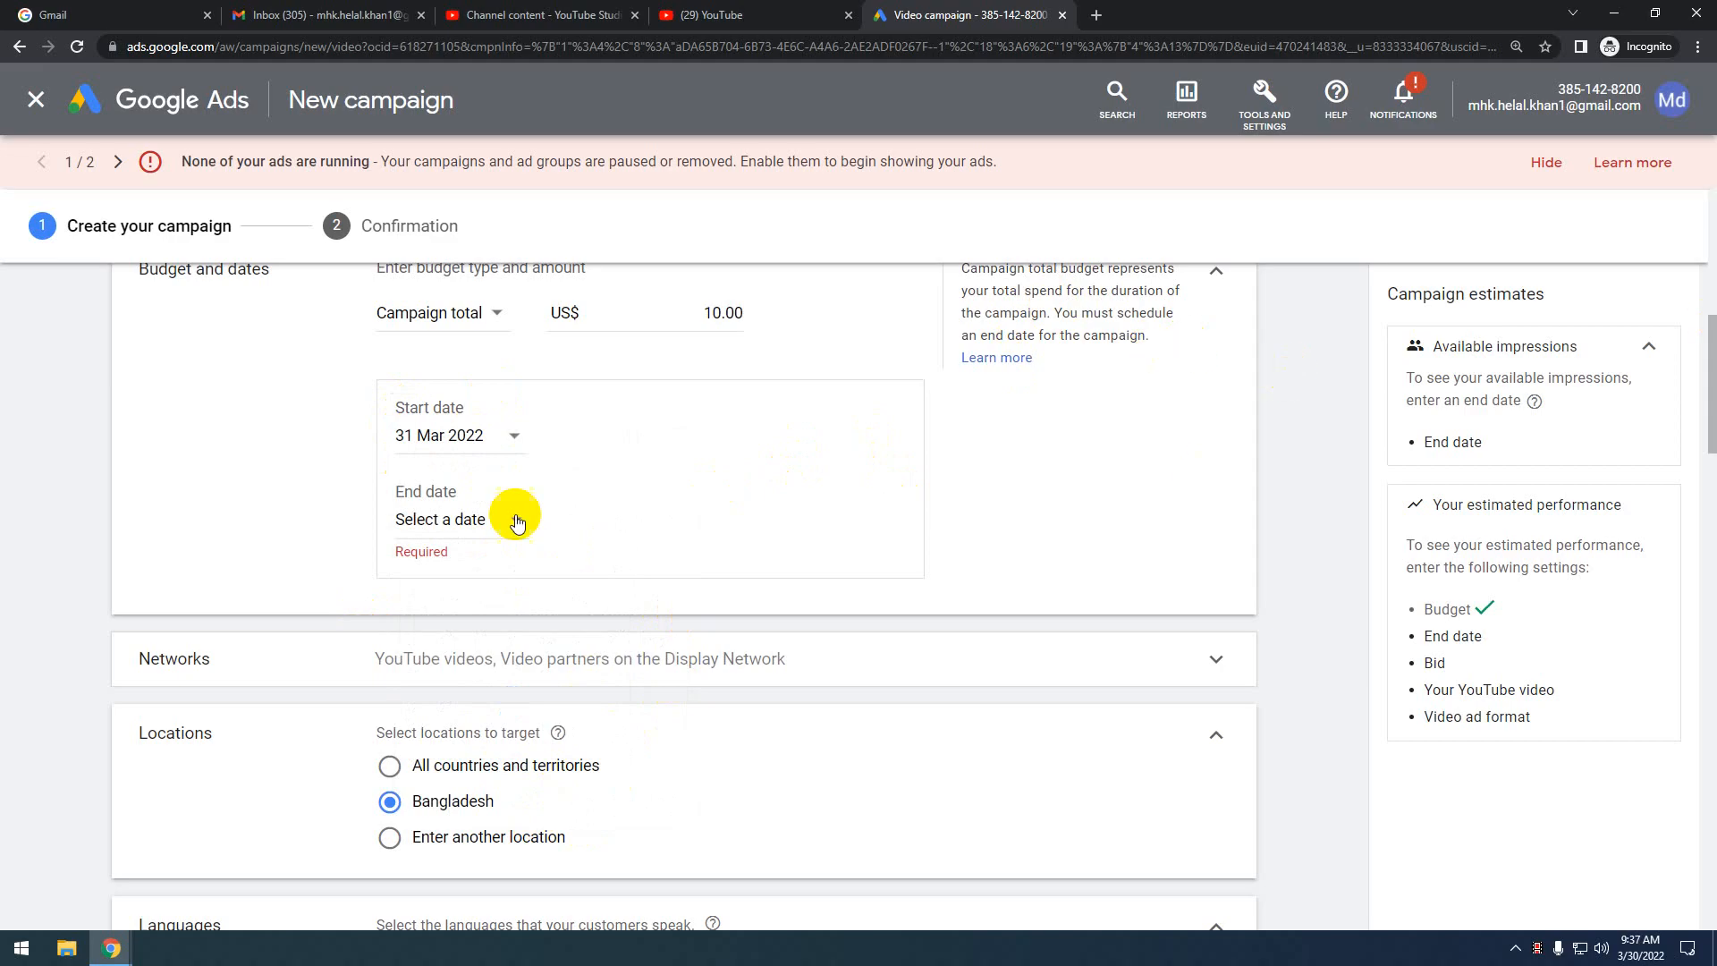
scroll(510, 479, "down", 1)
left_click(479, 401)
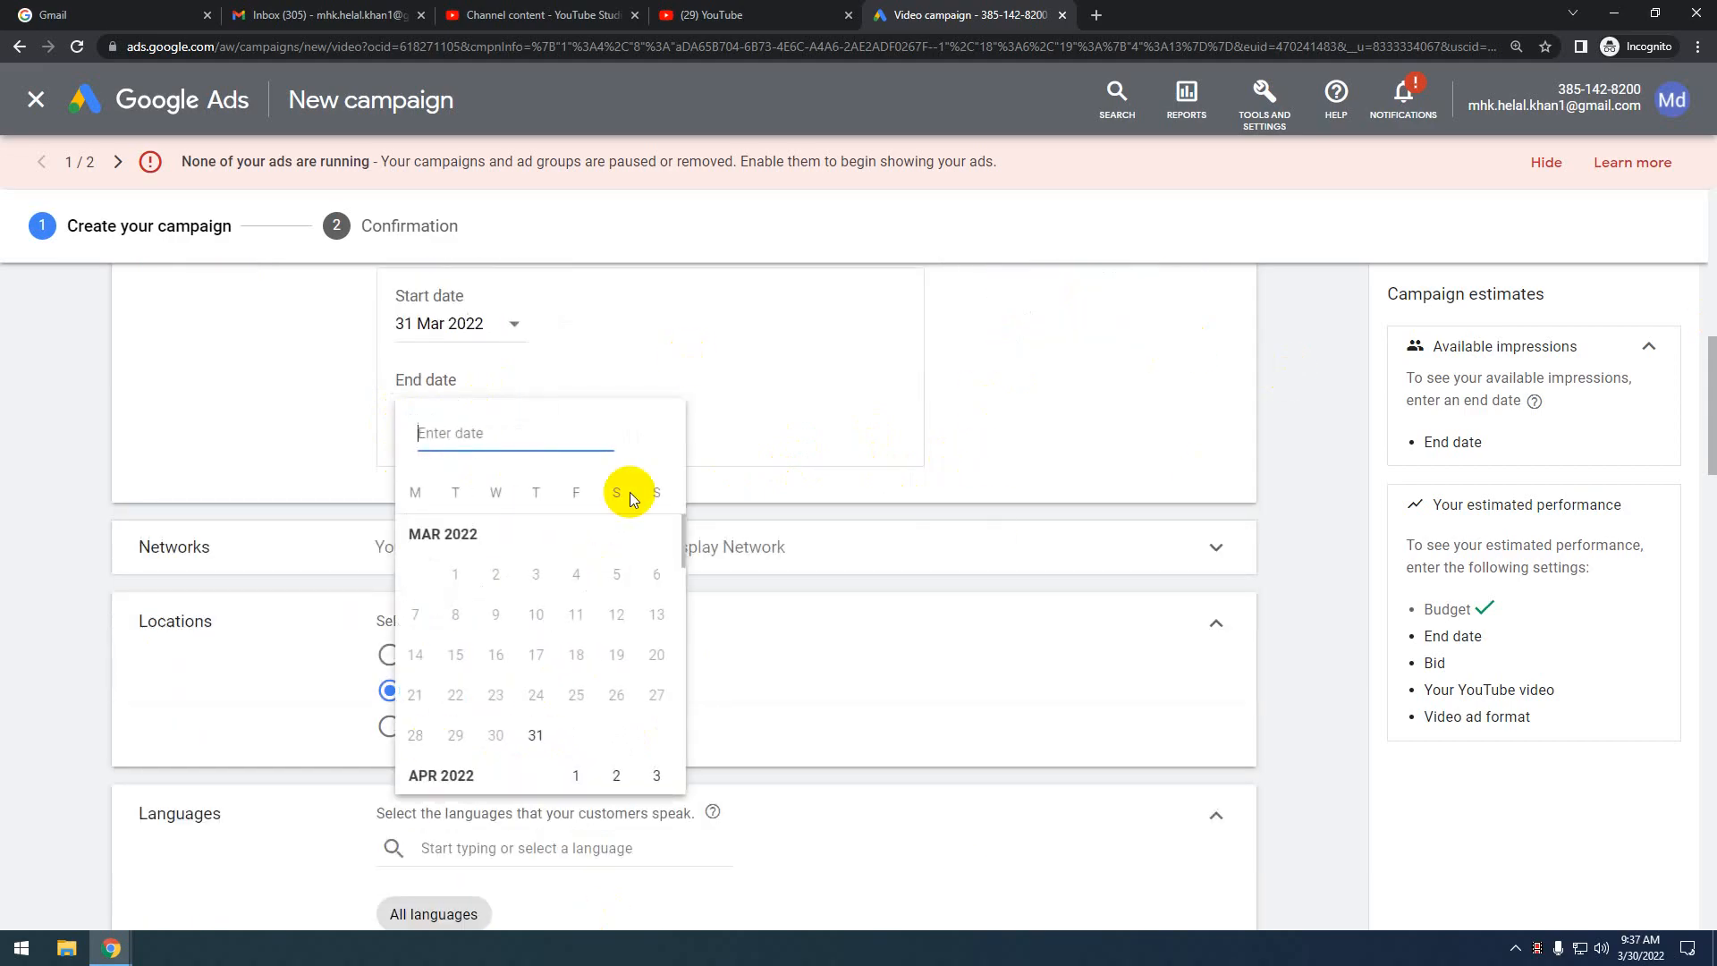
scroll(561, 766, "down", 3)
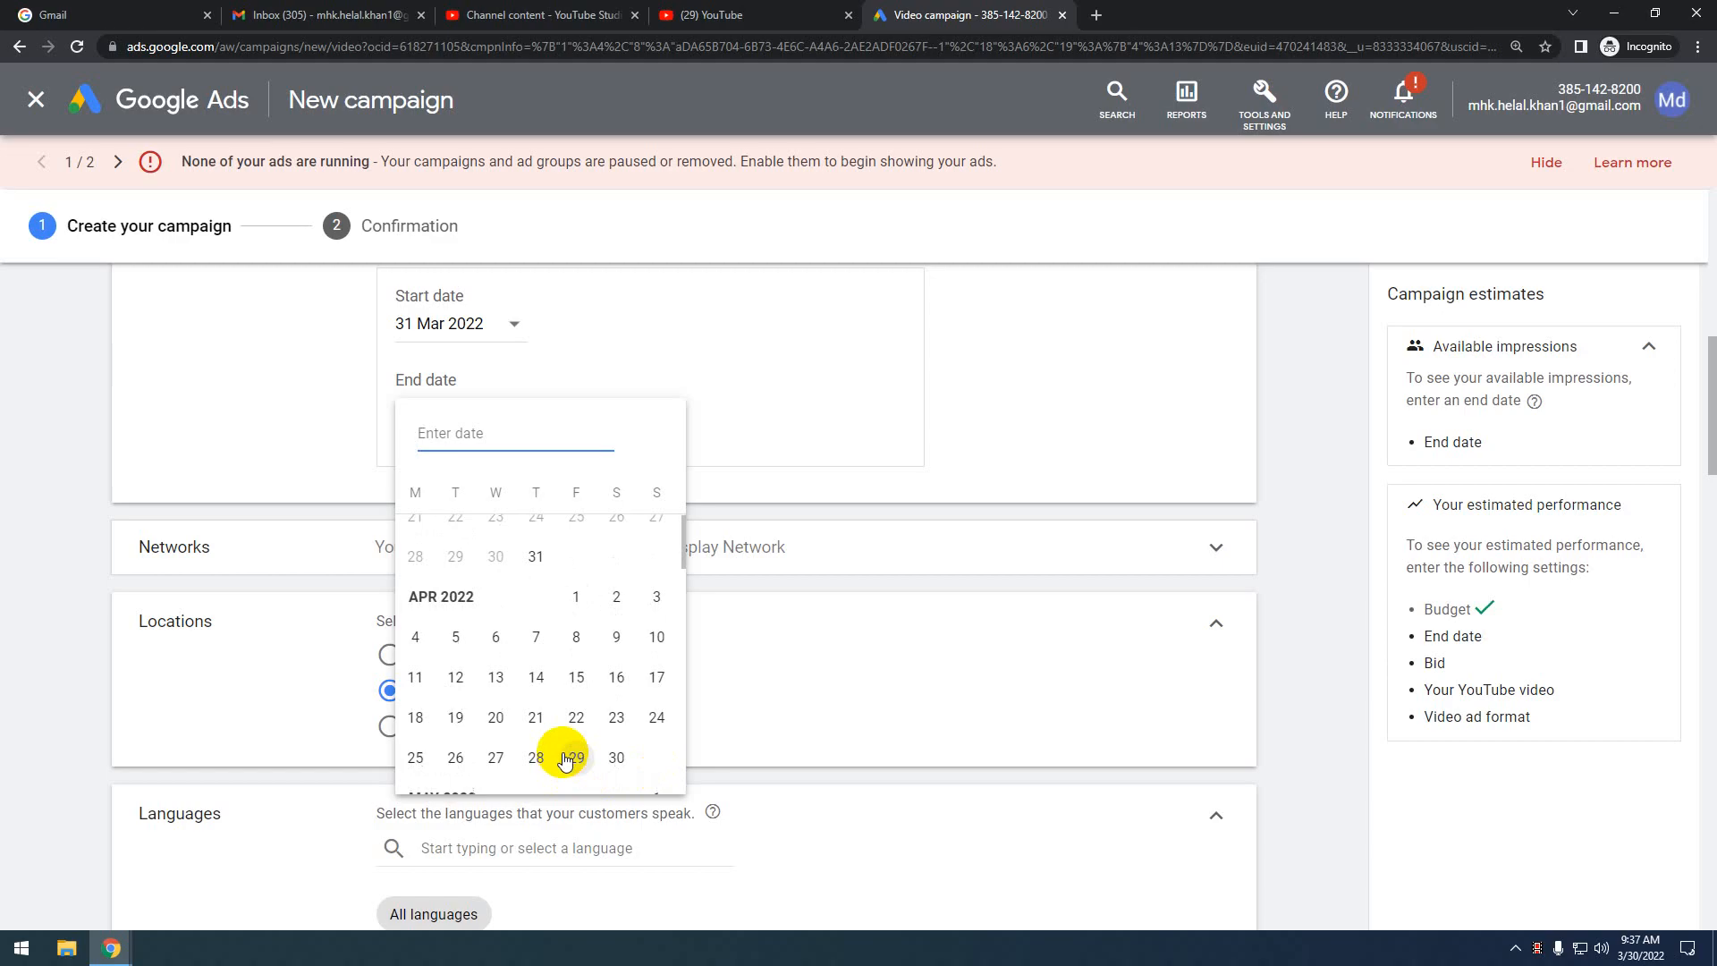
scroll(565, 761, "up", 1)
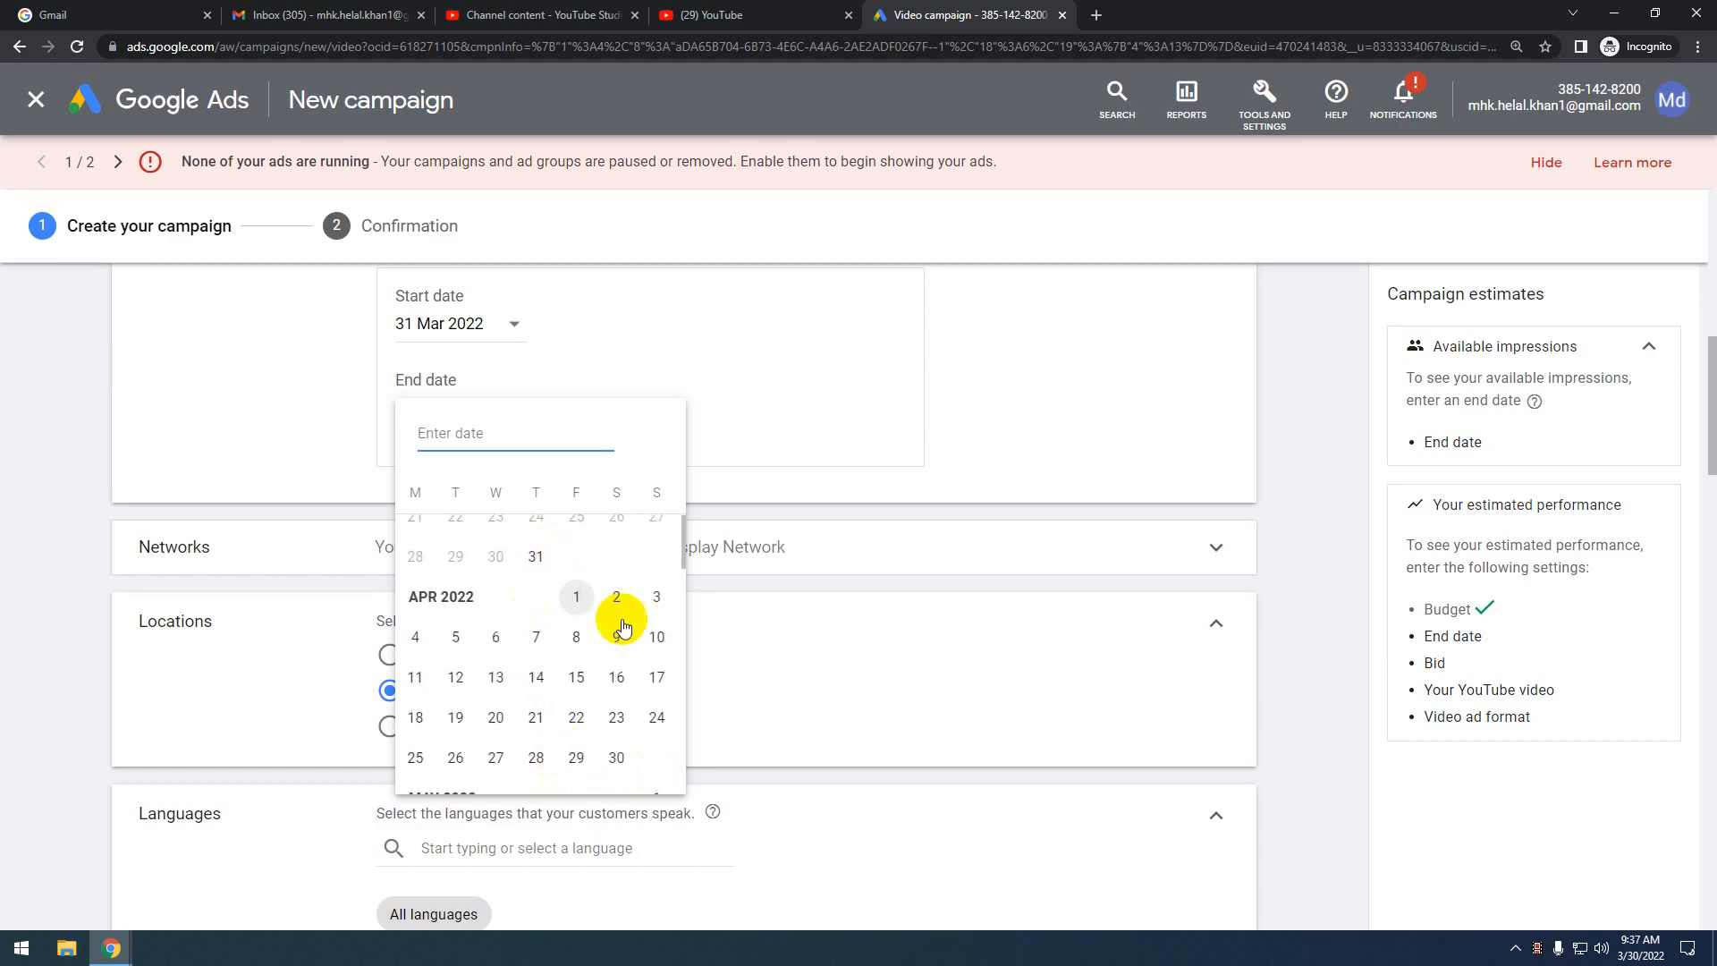
left_click(657, 597)
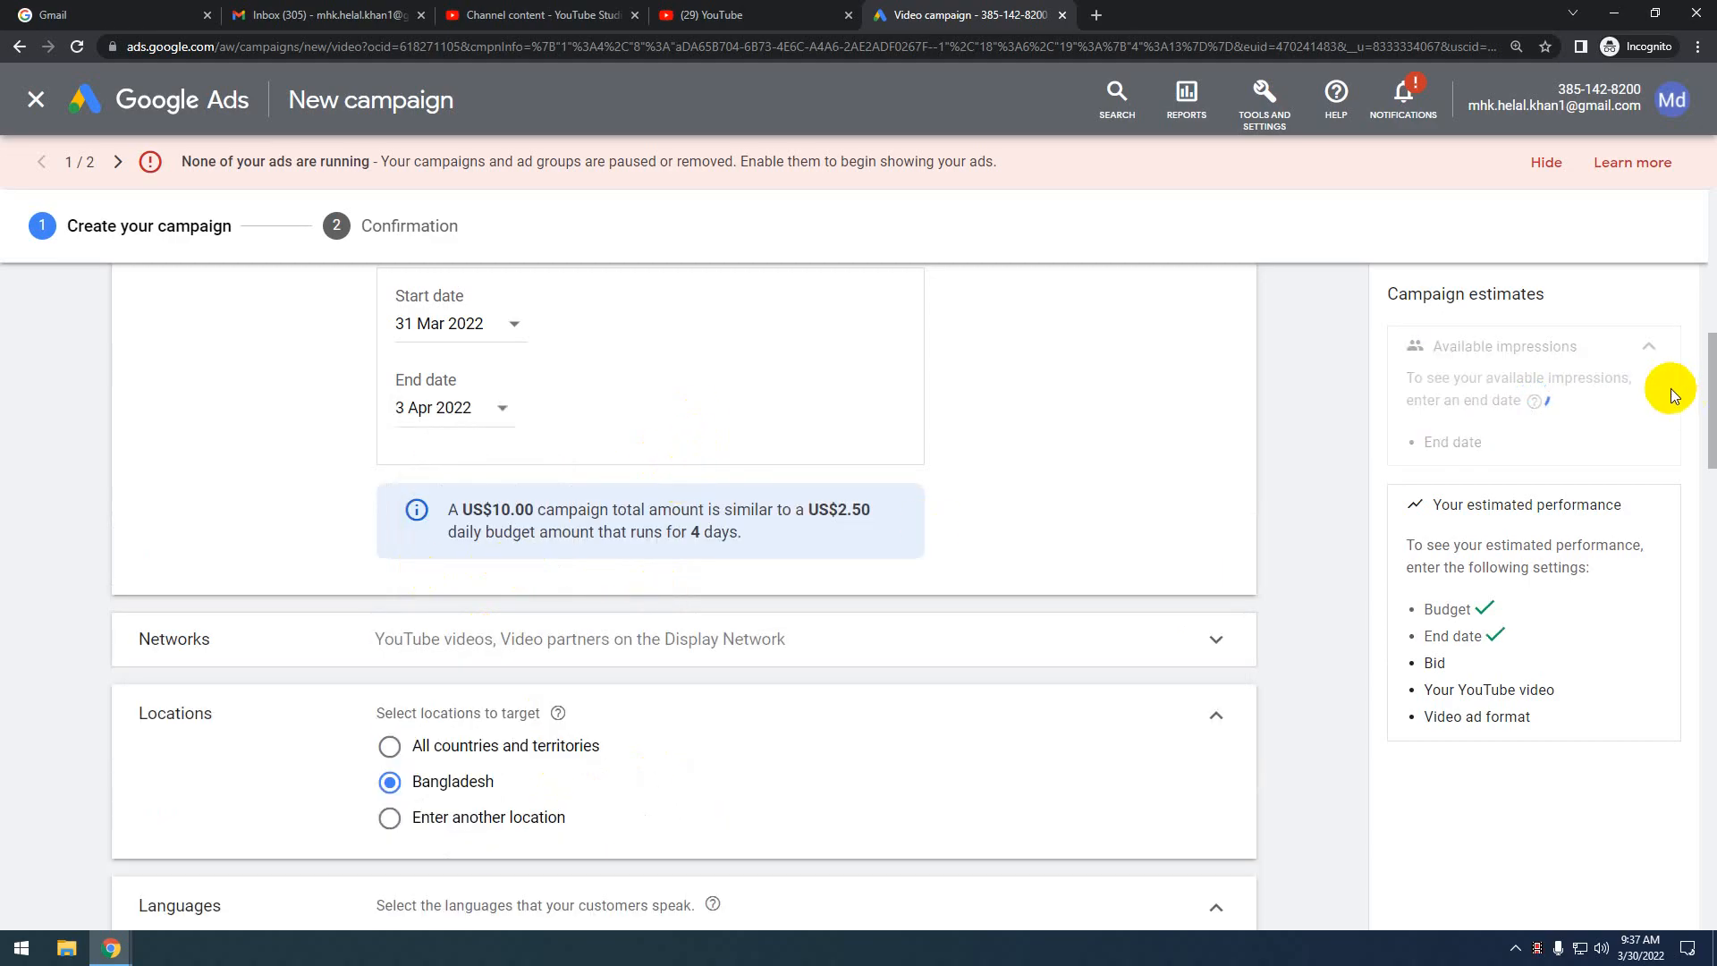
scroll(1415, 474, "up", 2)
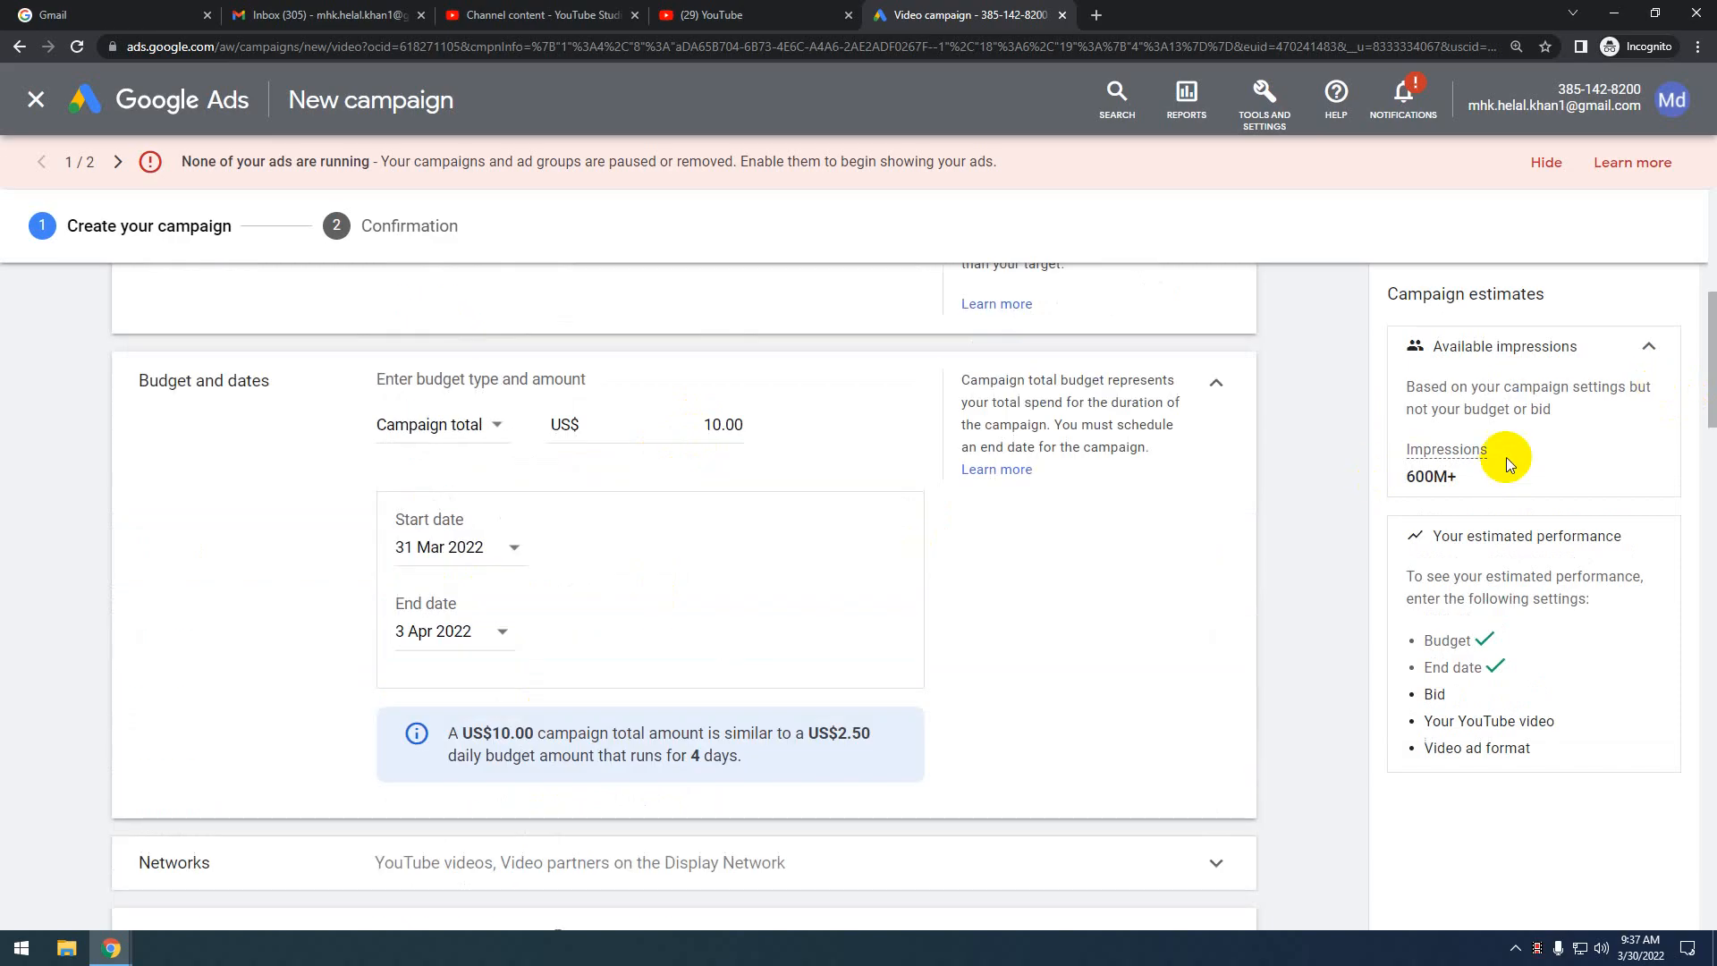
scroll(1494, 456, "down", 1)
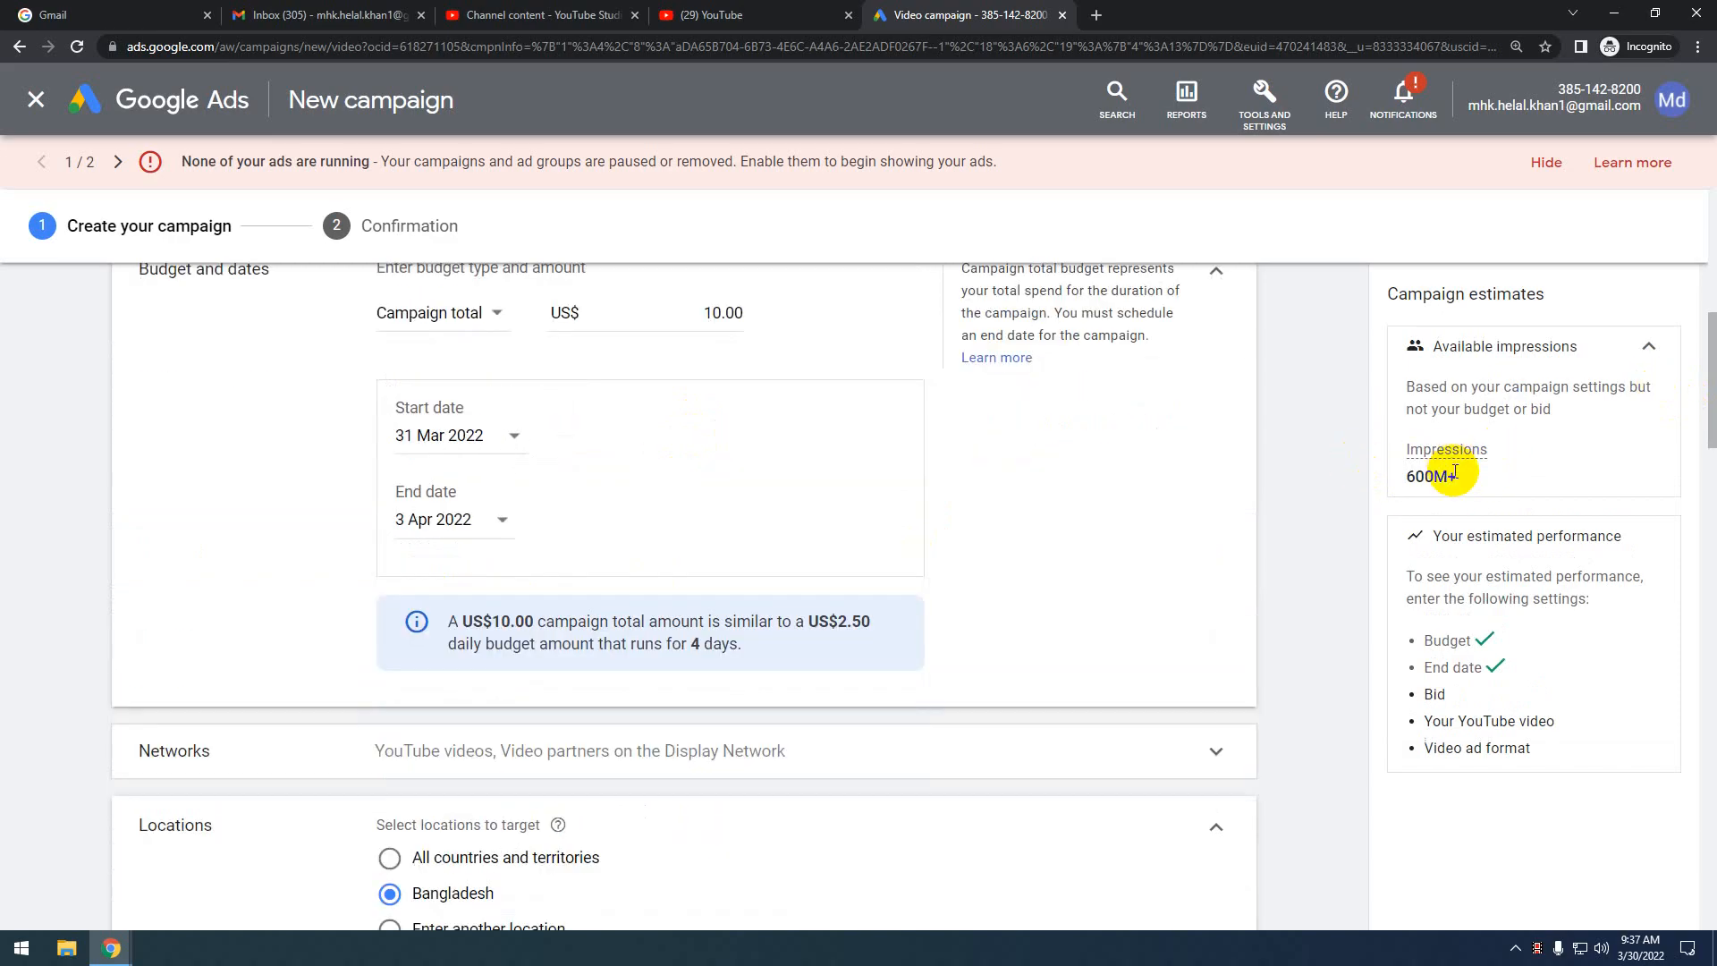
scroll(707, 508, "down", 3)
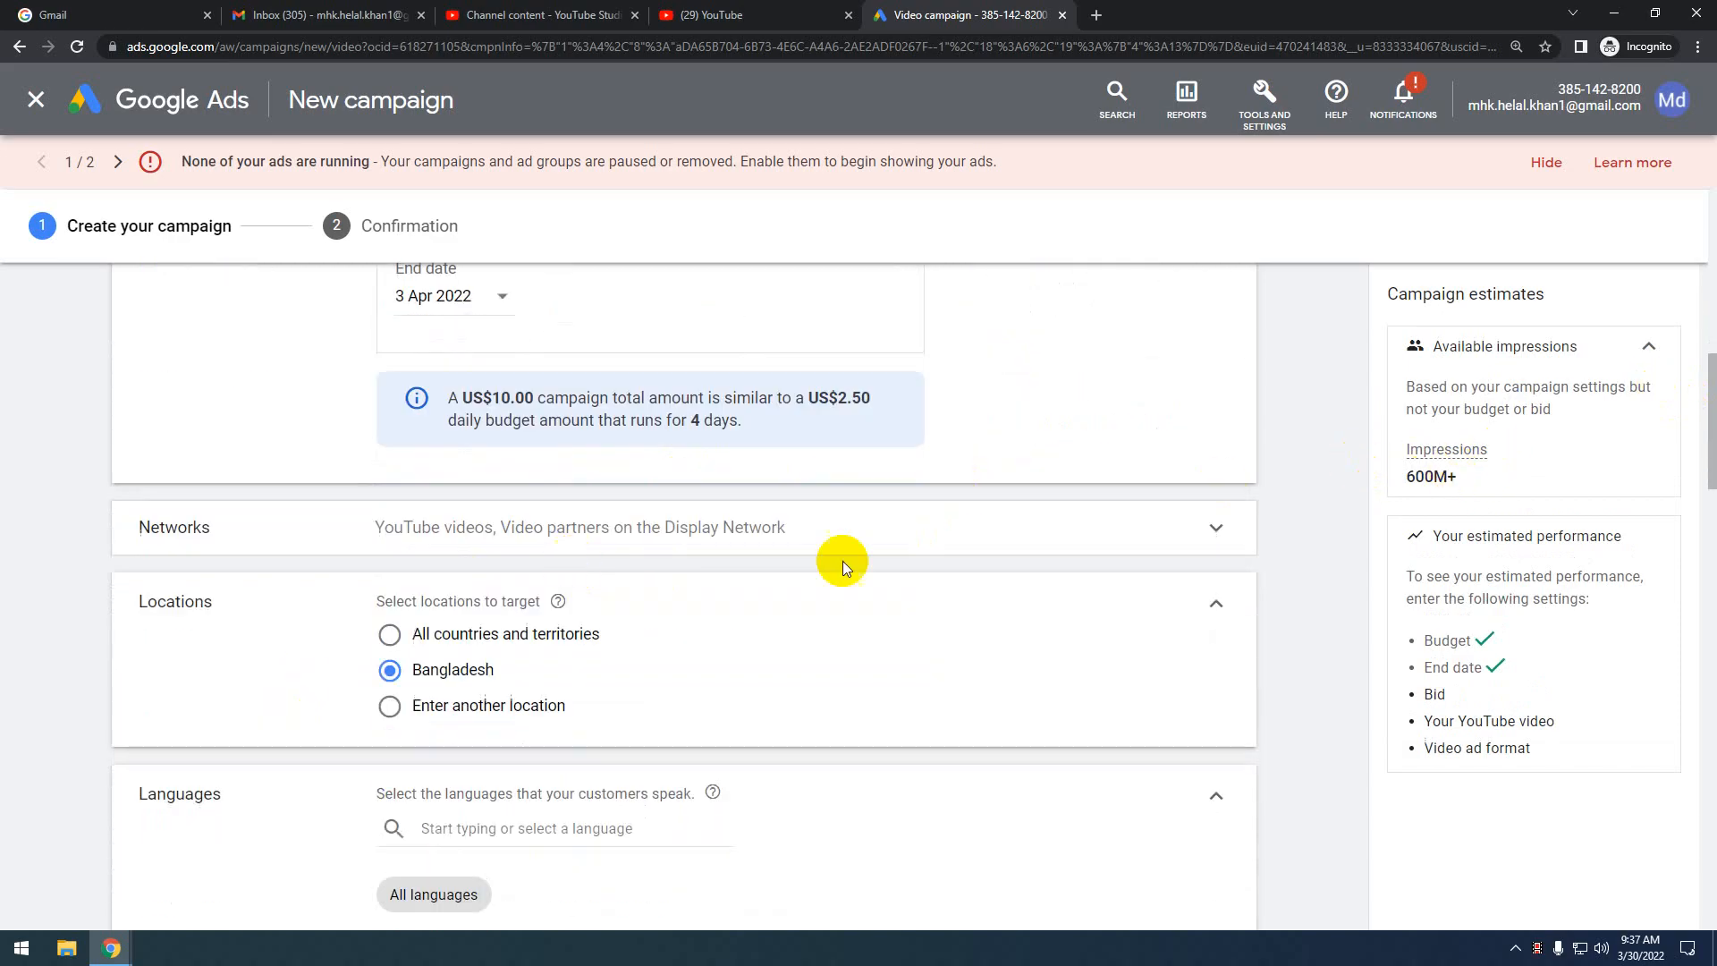
scroll(1126, 471, "up", 3)
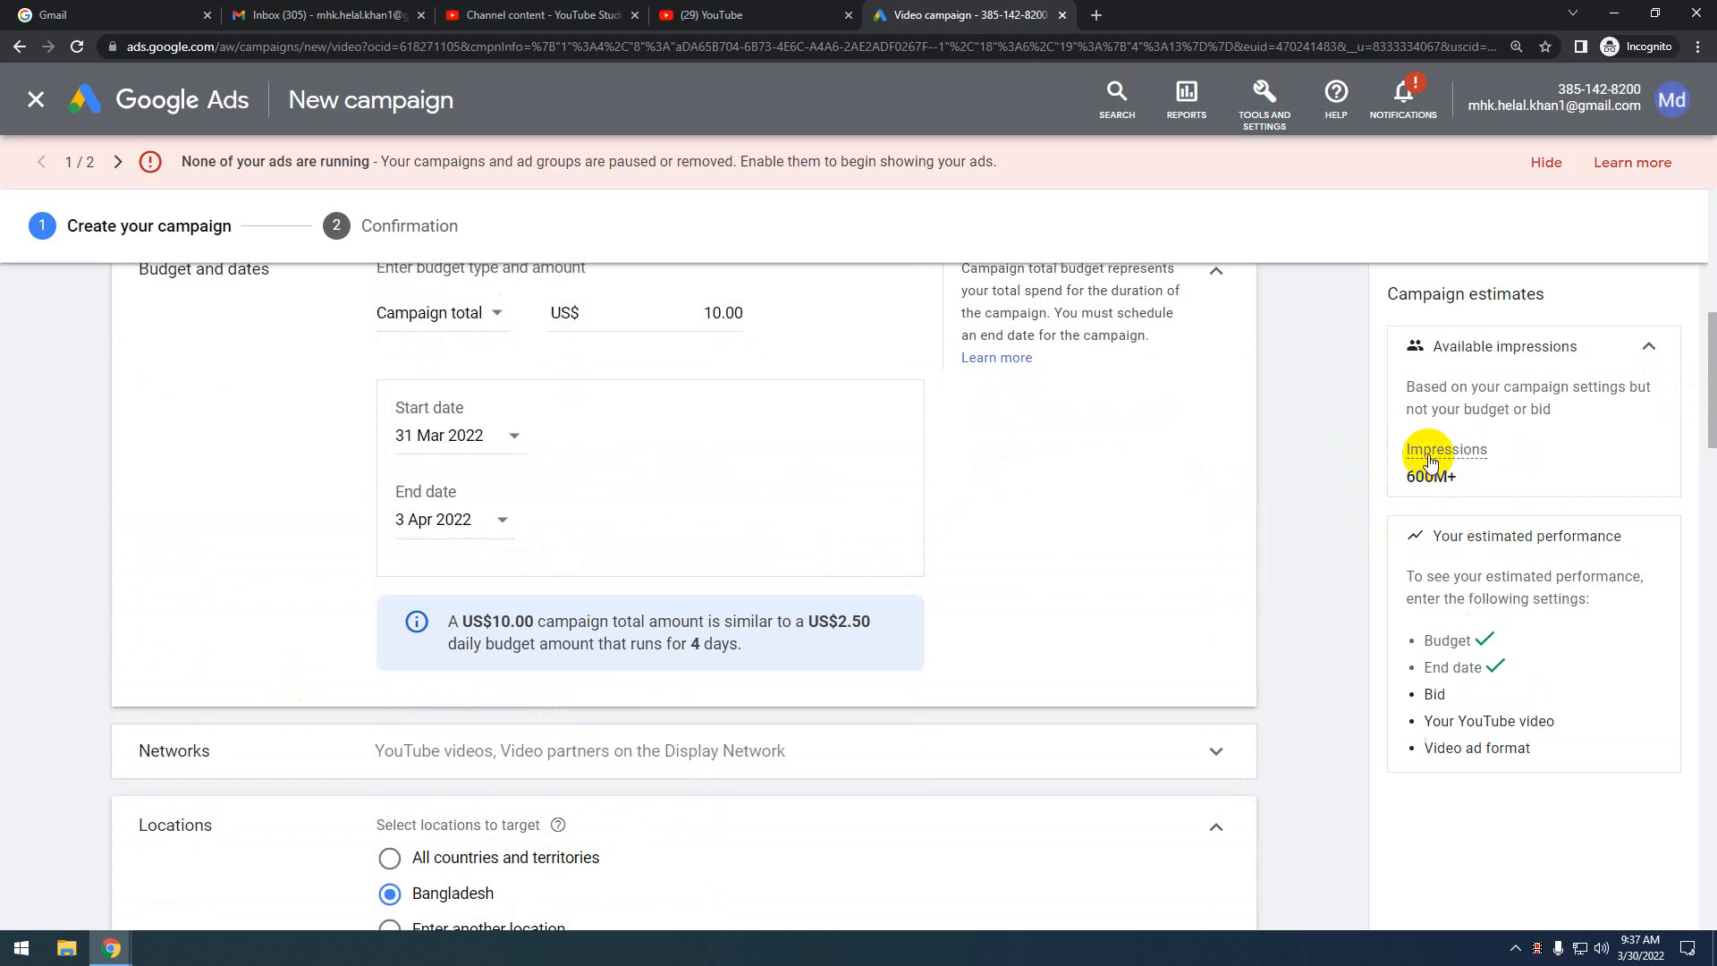
mouse_move(1429, 461)
scroll(764, 534, "down", 1)
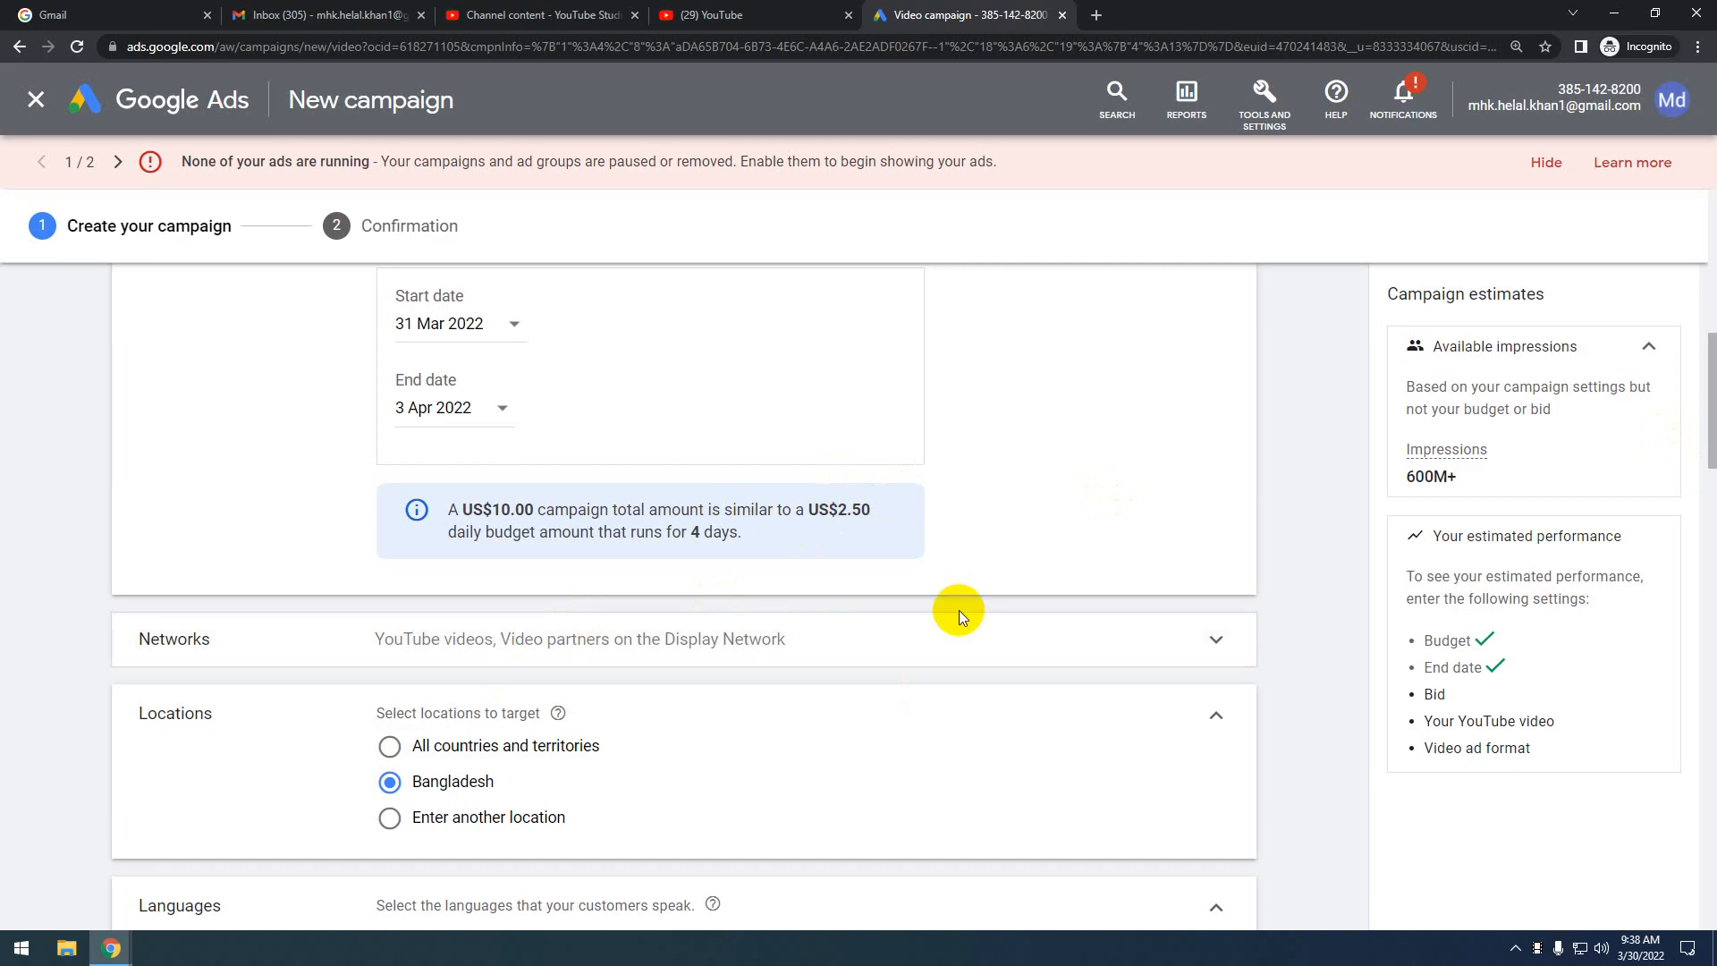
scroll(955, 617, "down", 3)
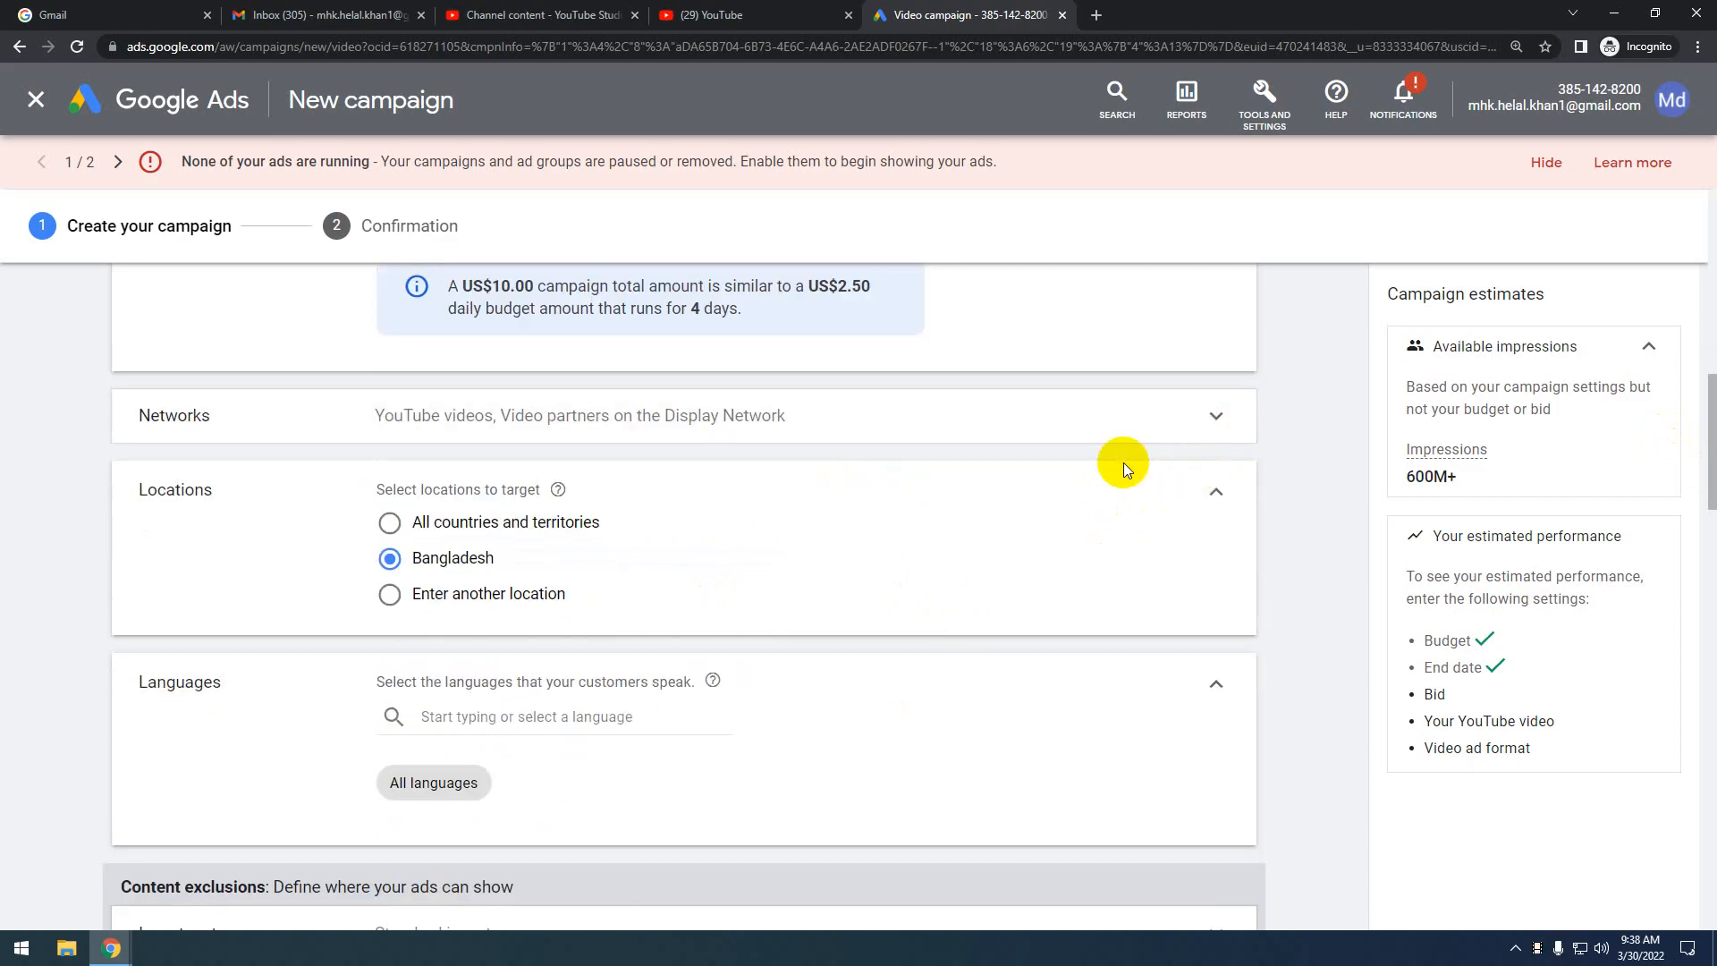
scroll(1124, 463, "up", 4)
scroll(1016, 572, "down", 4)
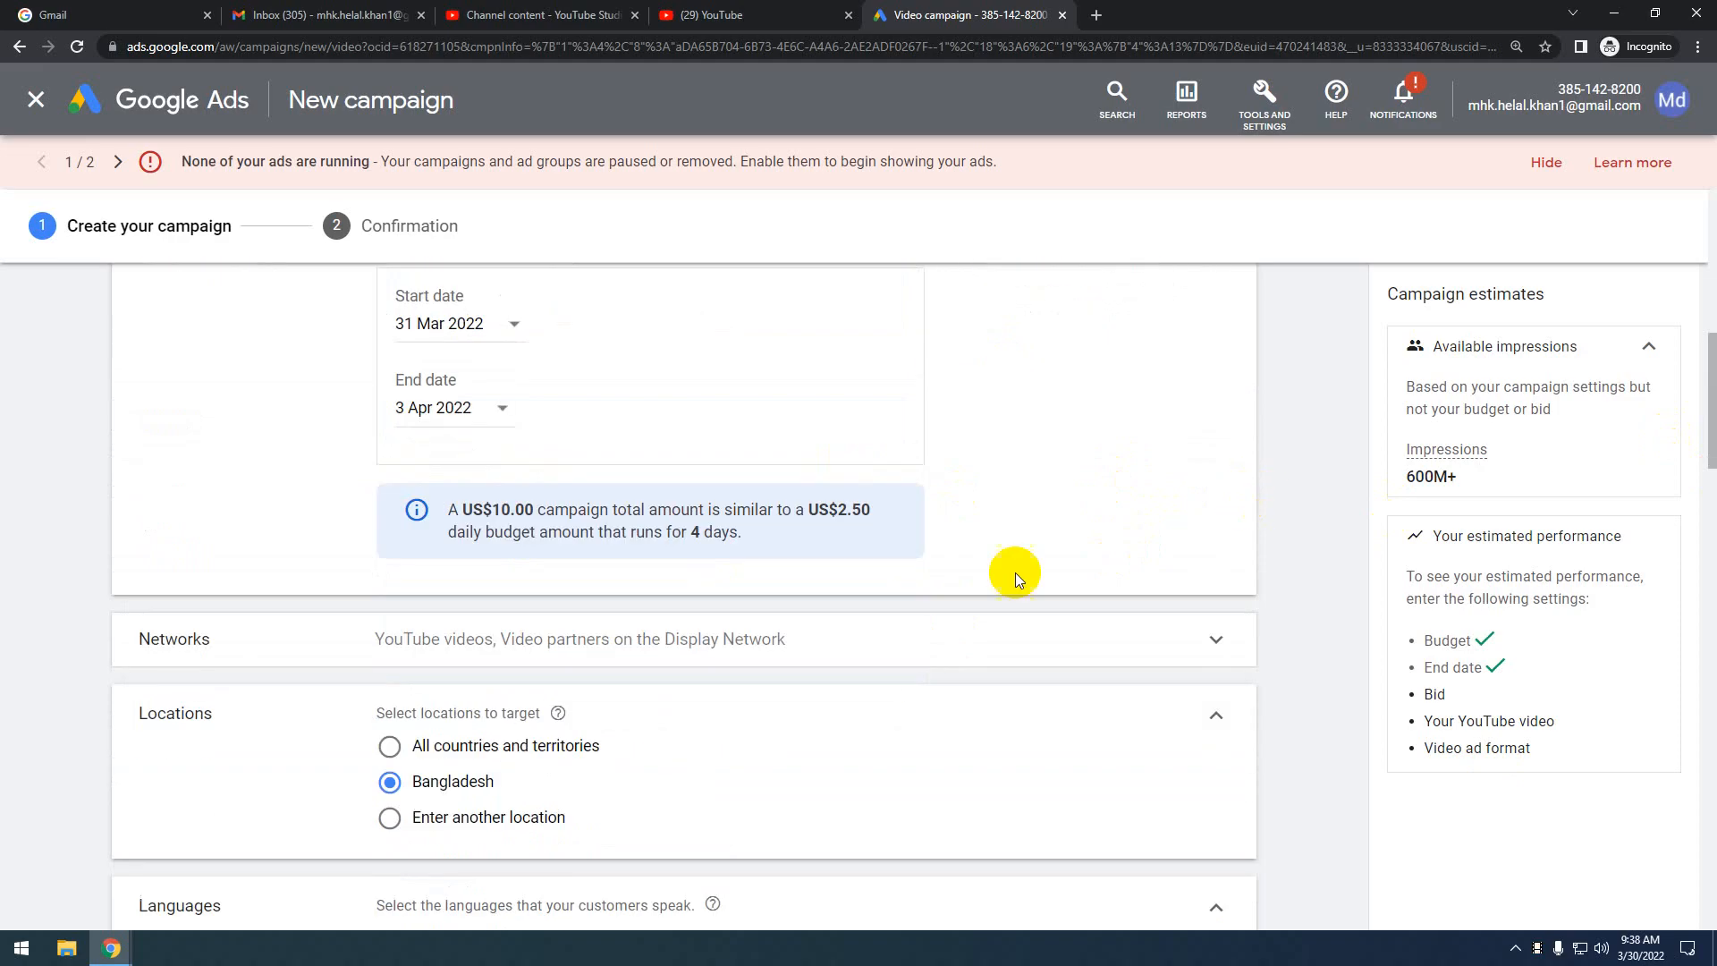
Expand Networks to review YouTube videos and Video partners included, YouTube search results excluded
left_click(1189, 418)
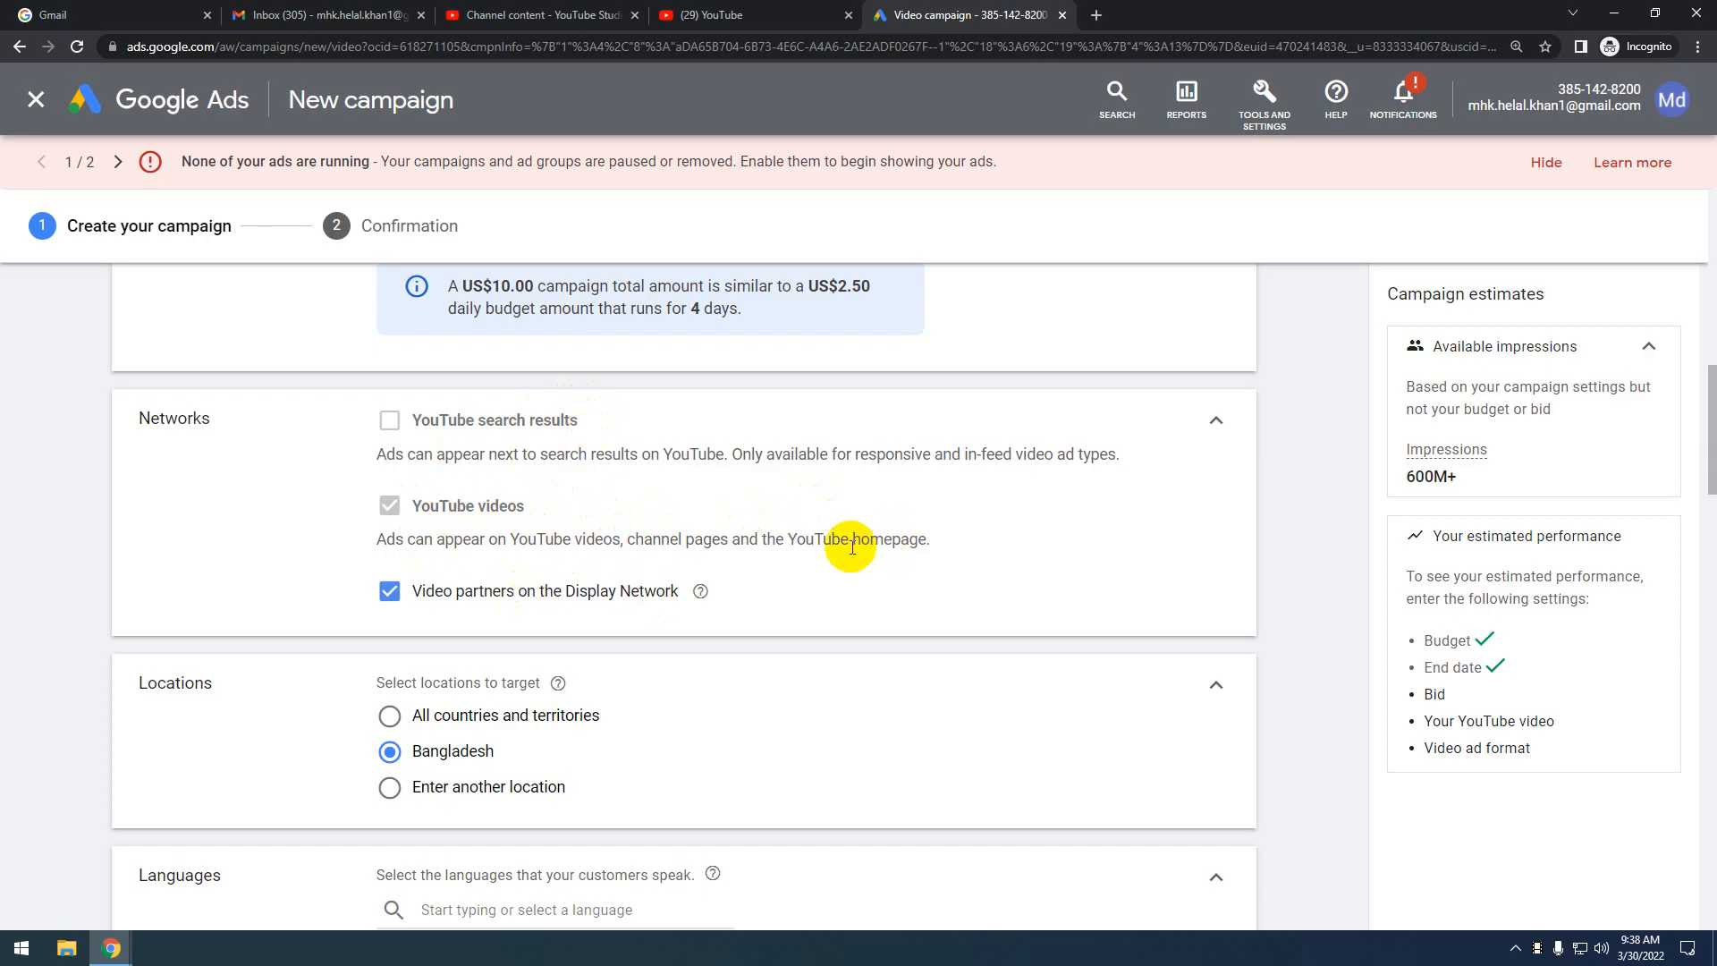
scroll(838, 541, "down", 2)
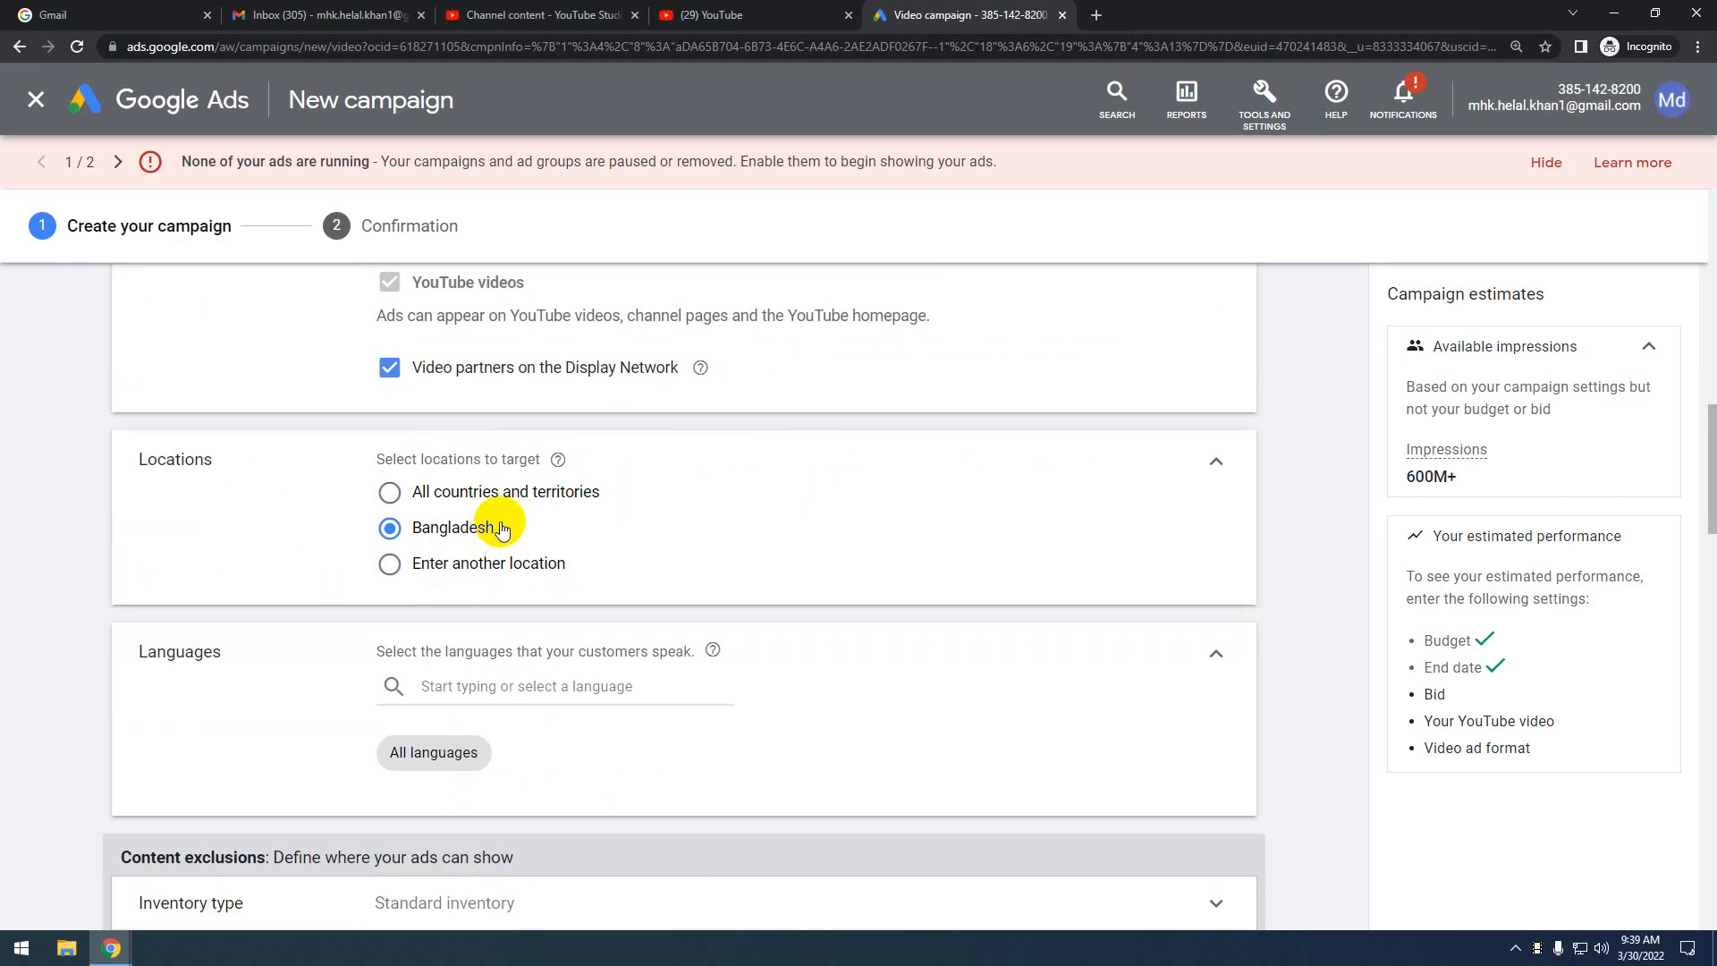
Switch location targeting to a specific location and search for 'chi'
left_click(392, 493)
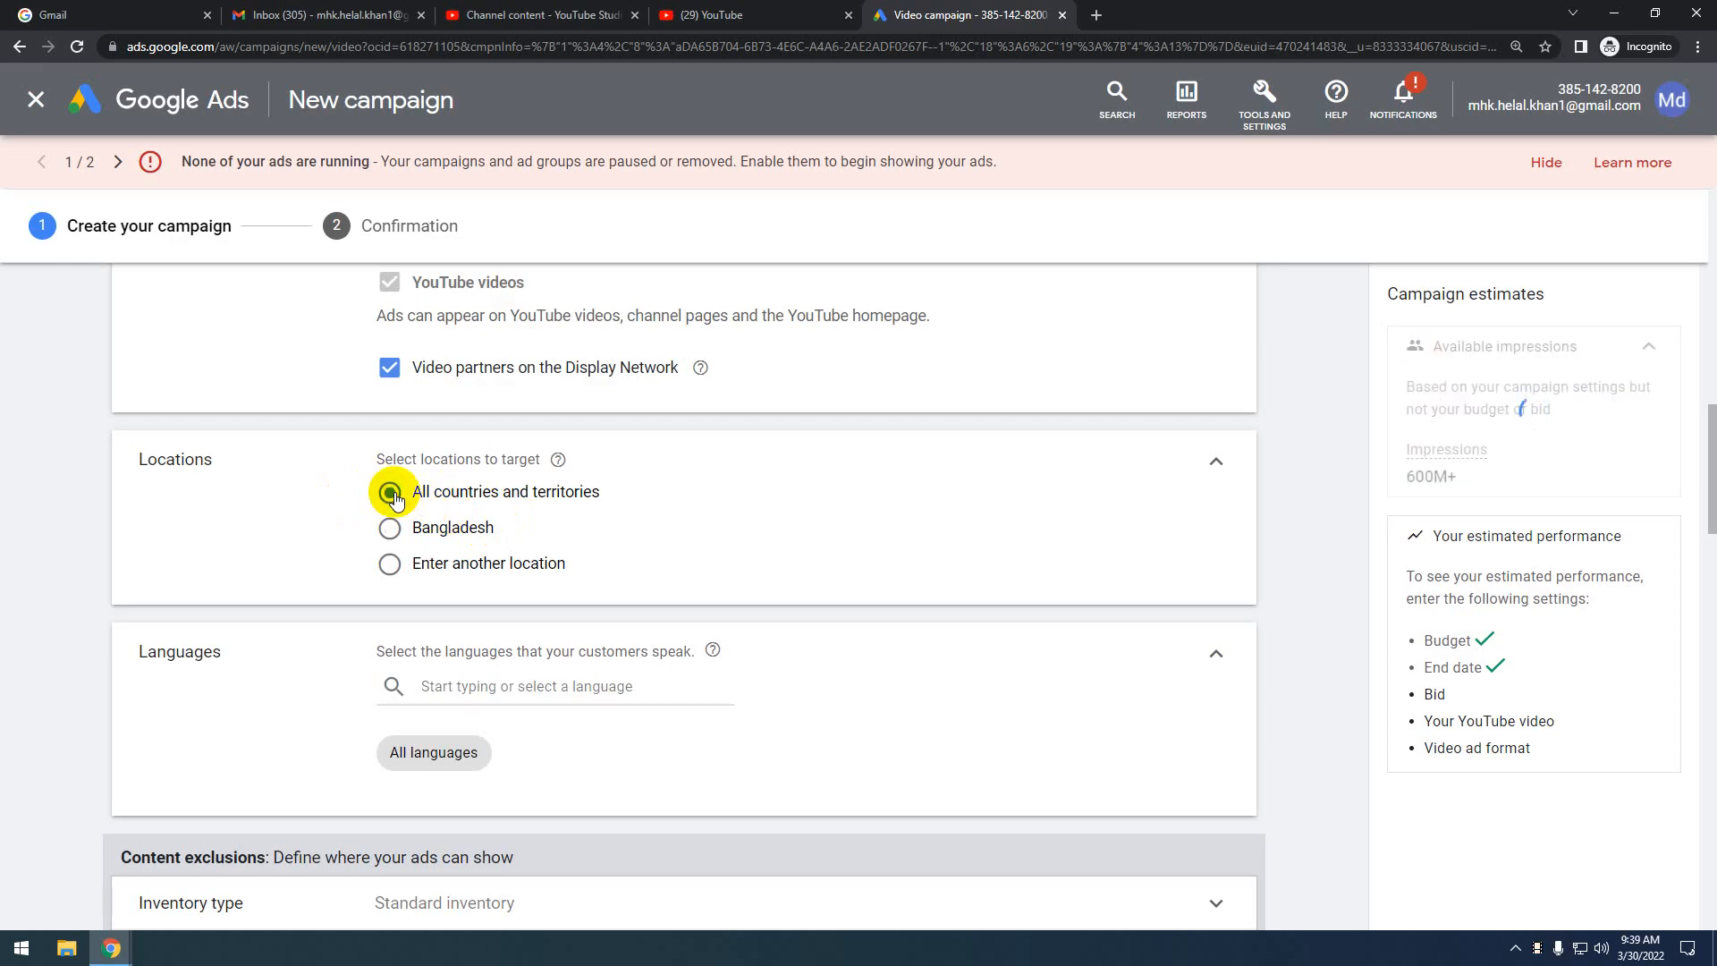
left_click(398, 563)
left_click(490, 616)
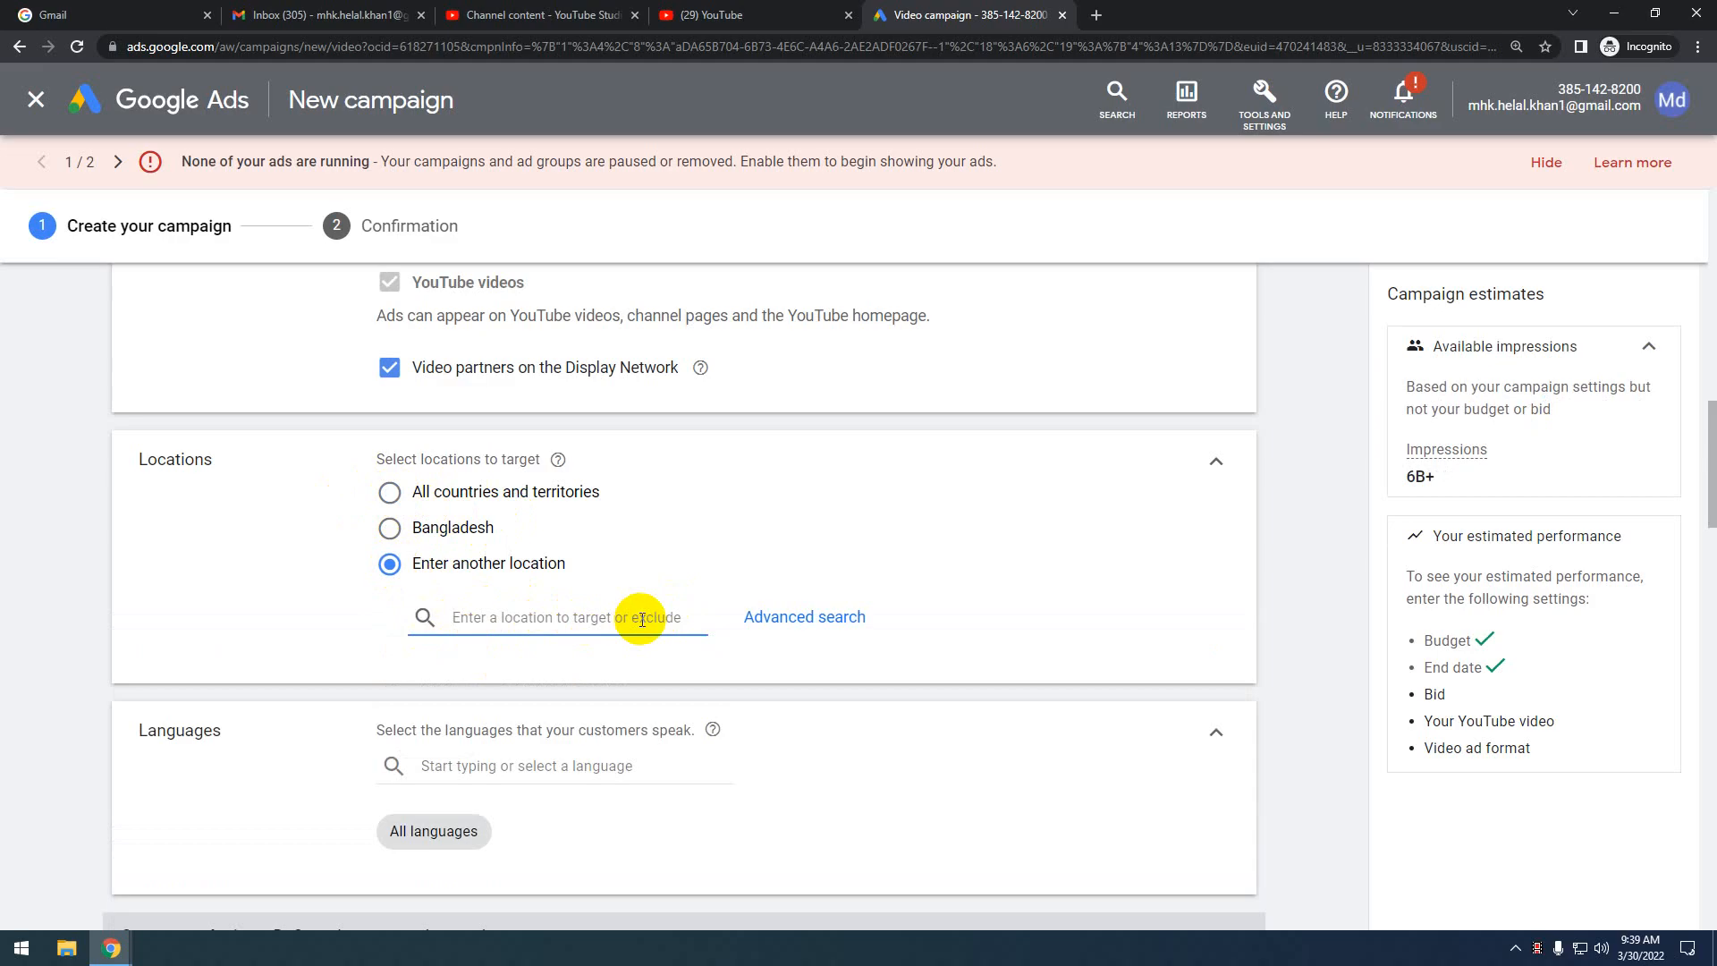
type("chi")
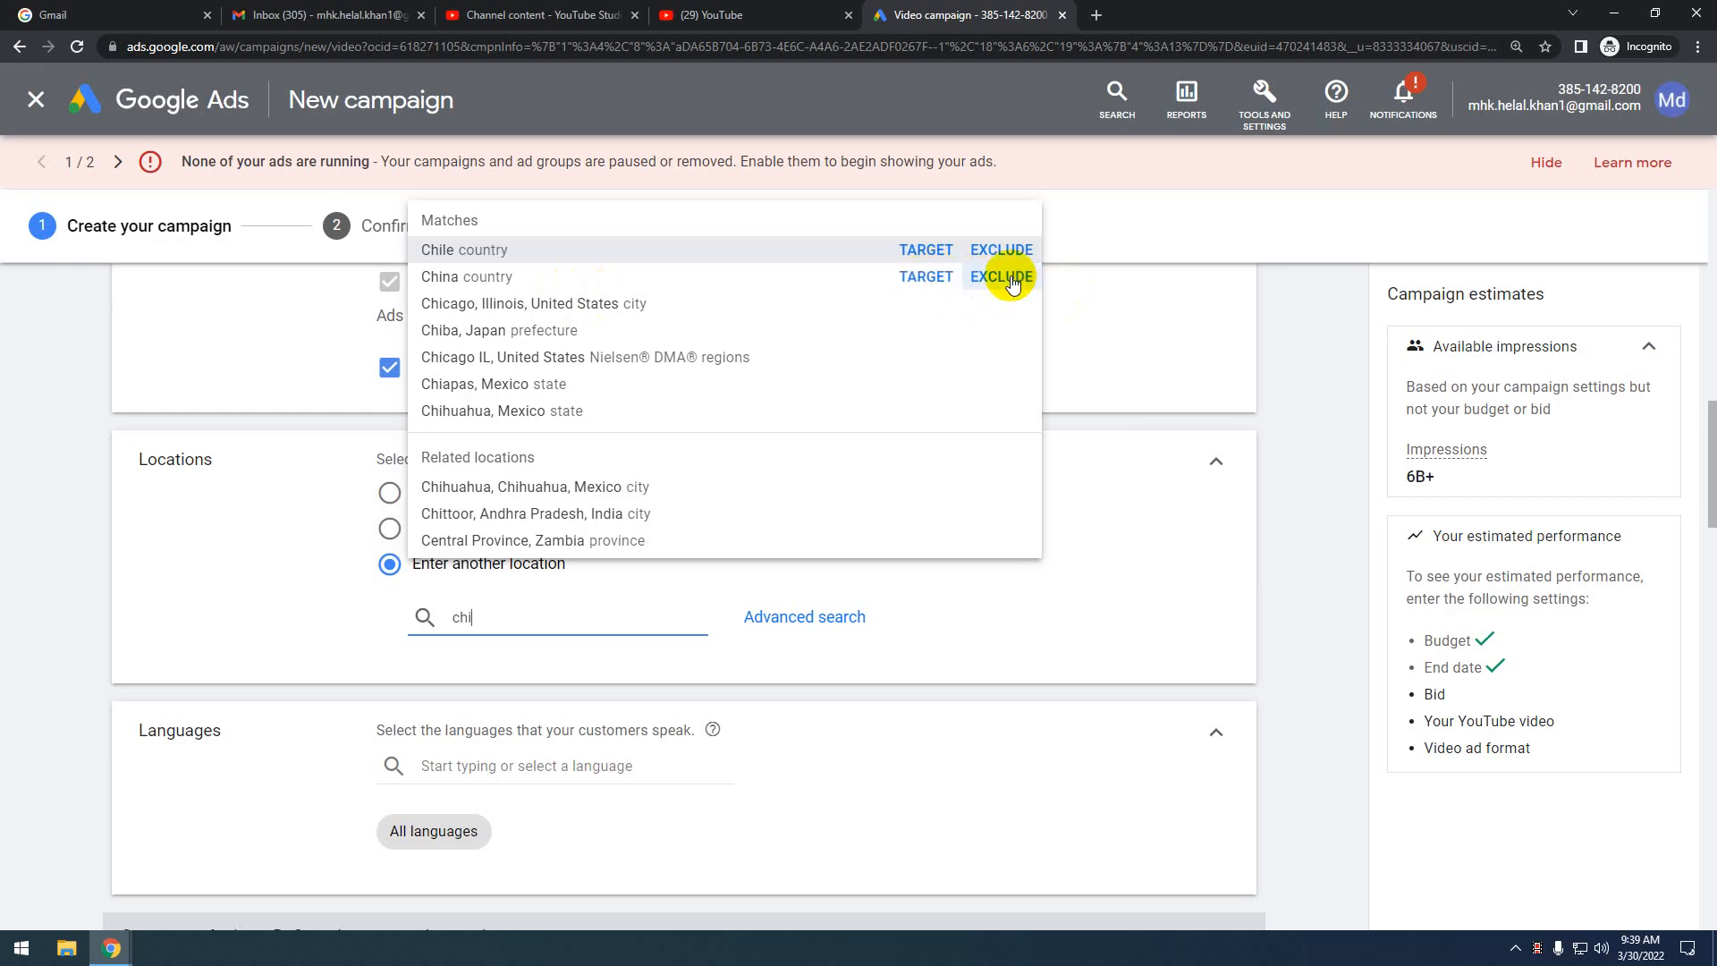
Clear the partial location search and select Bangladesh as the target location
left_click(1283, 311)
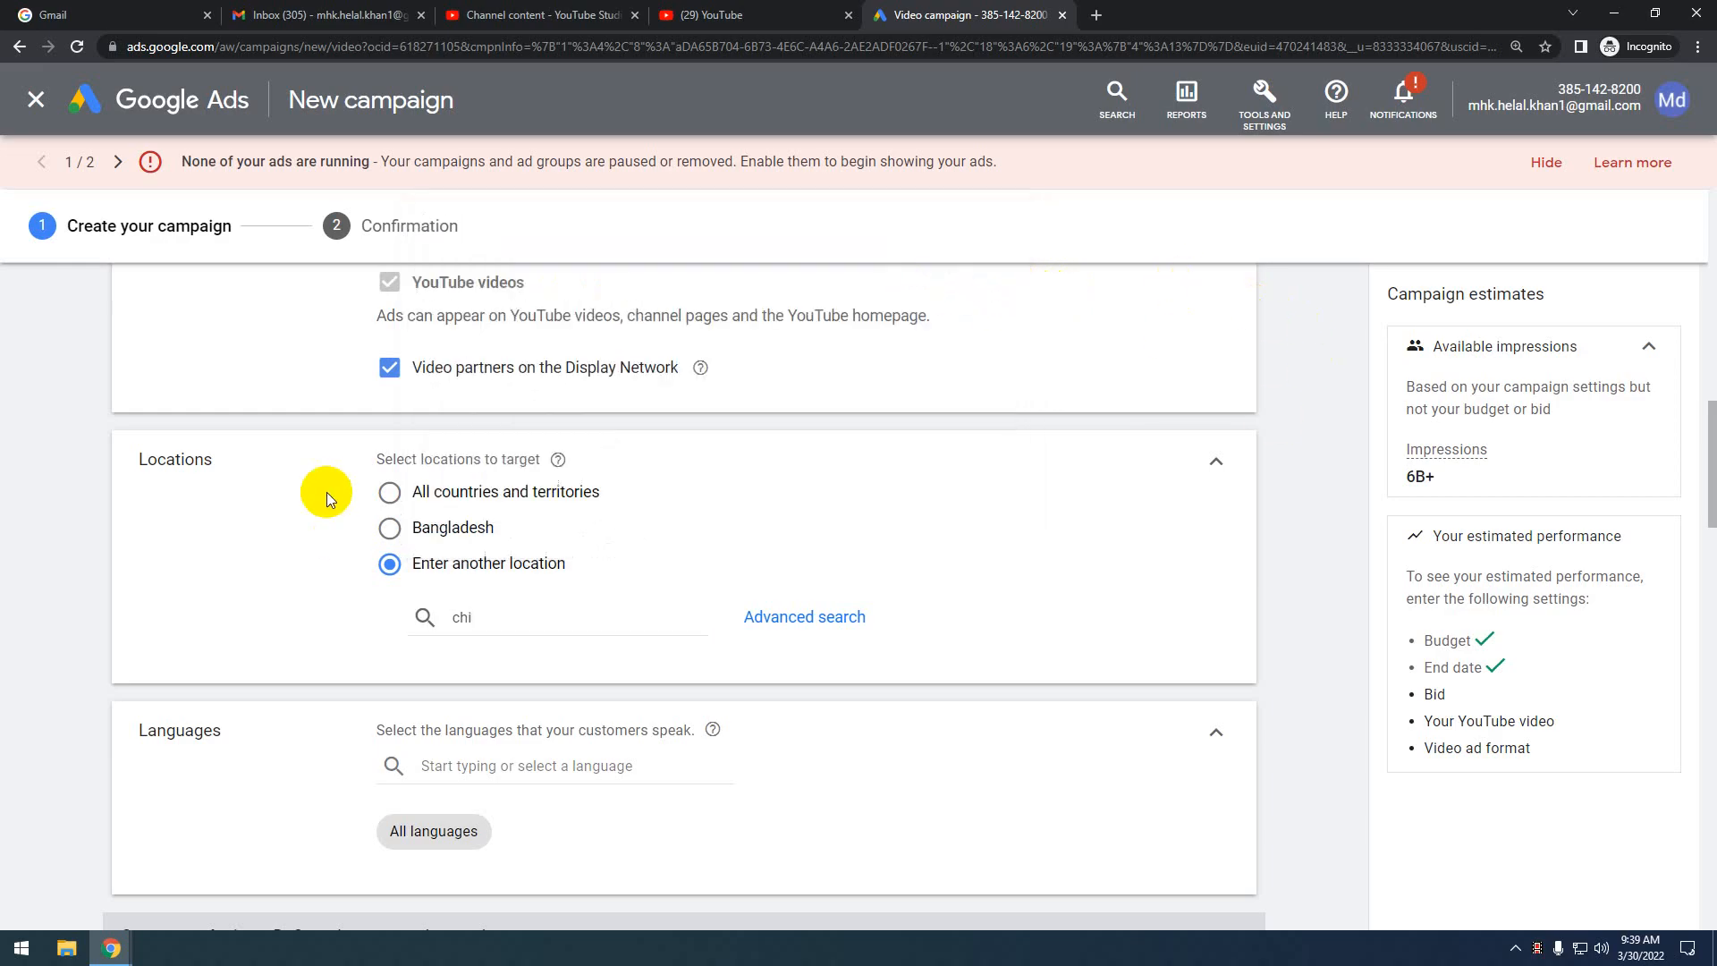
scroll(736, 547, "down", 1)
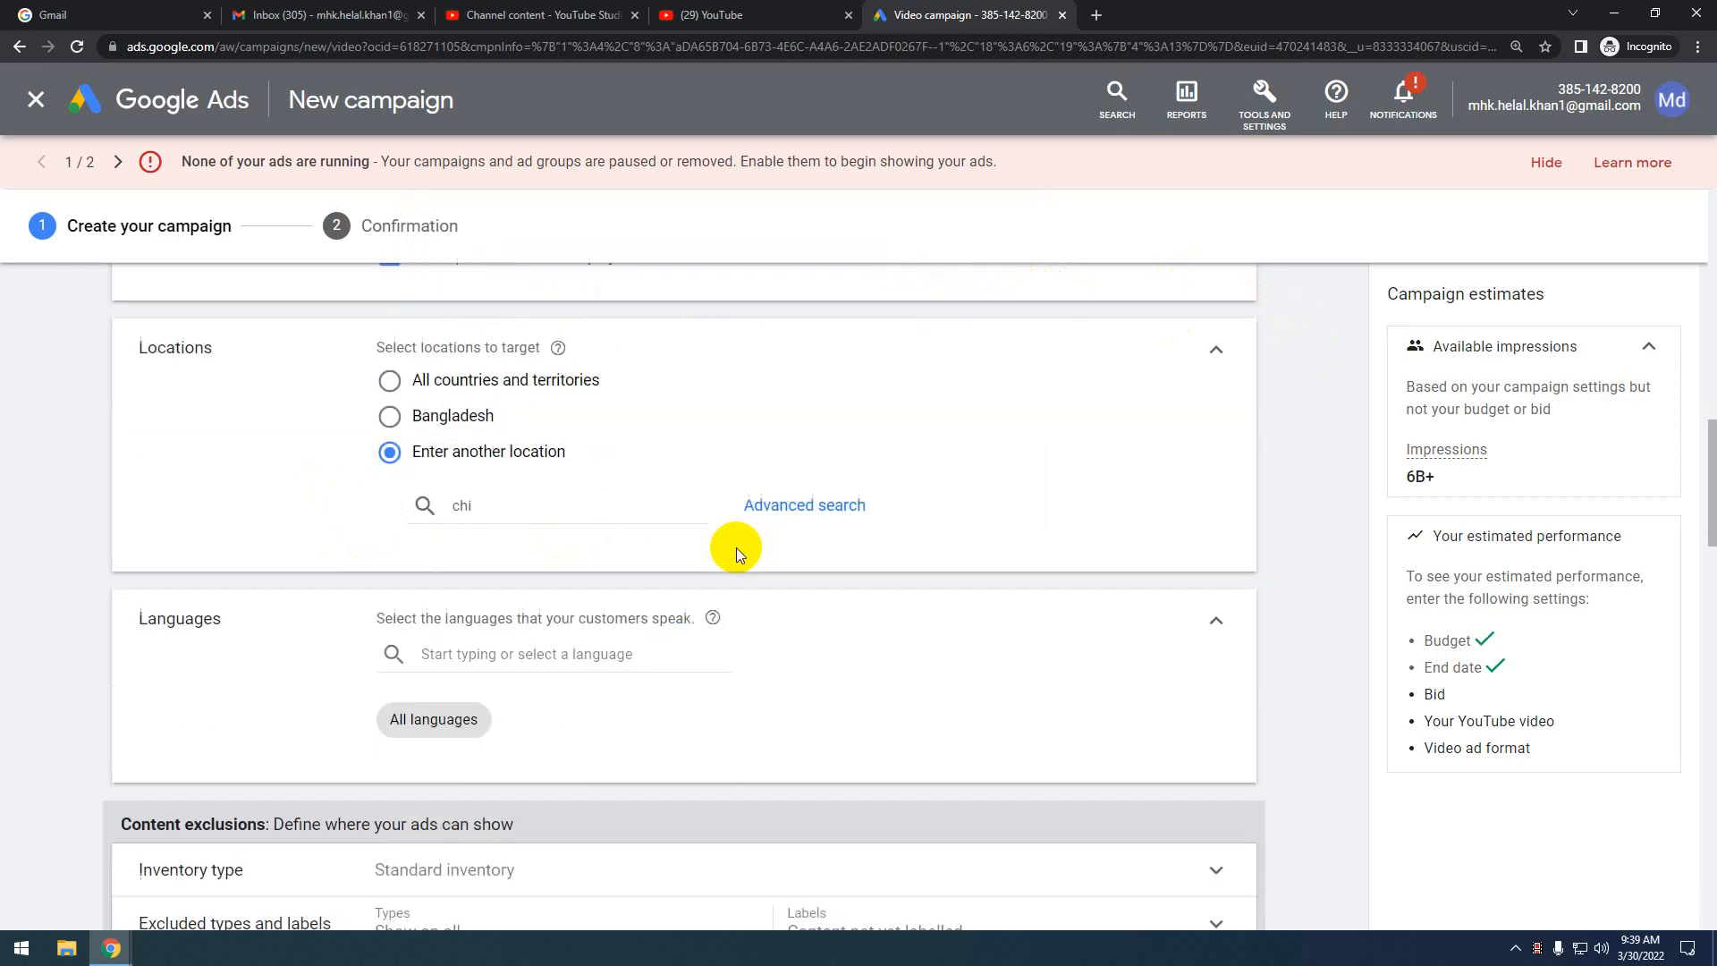
left_click(504, 507)
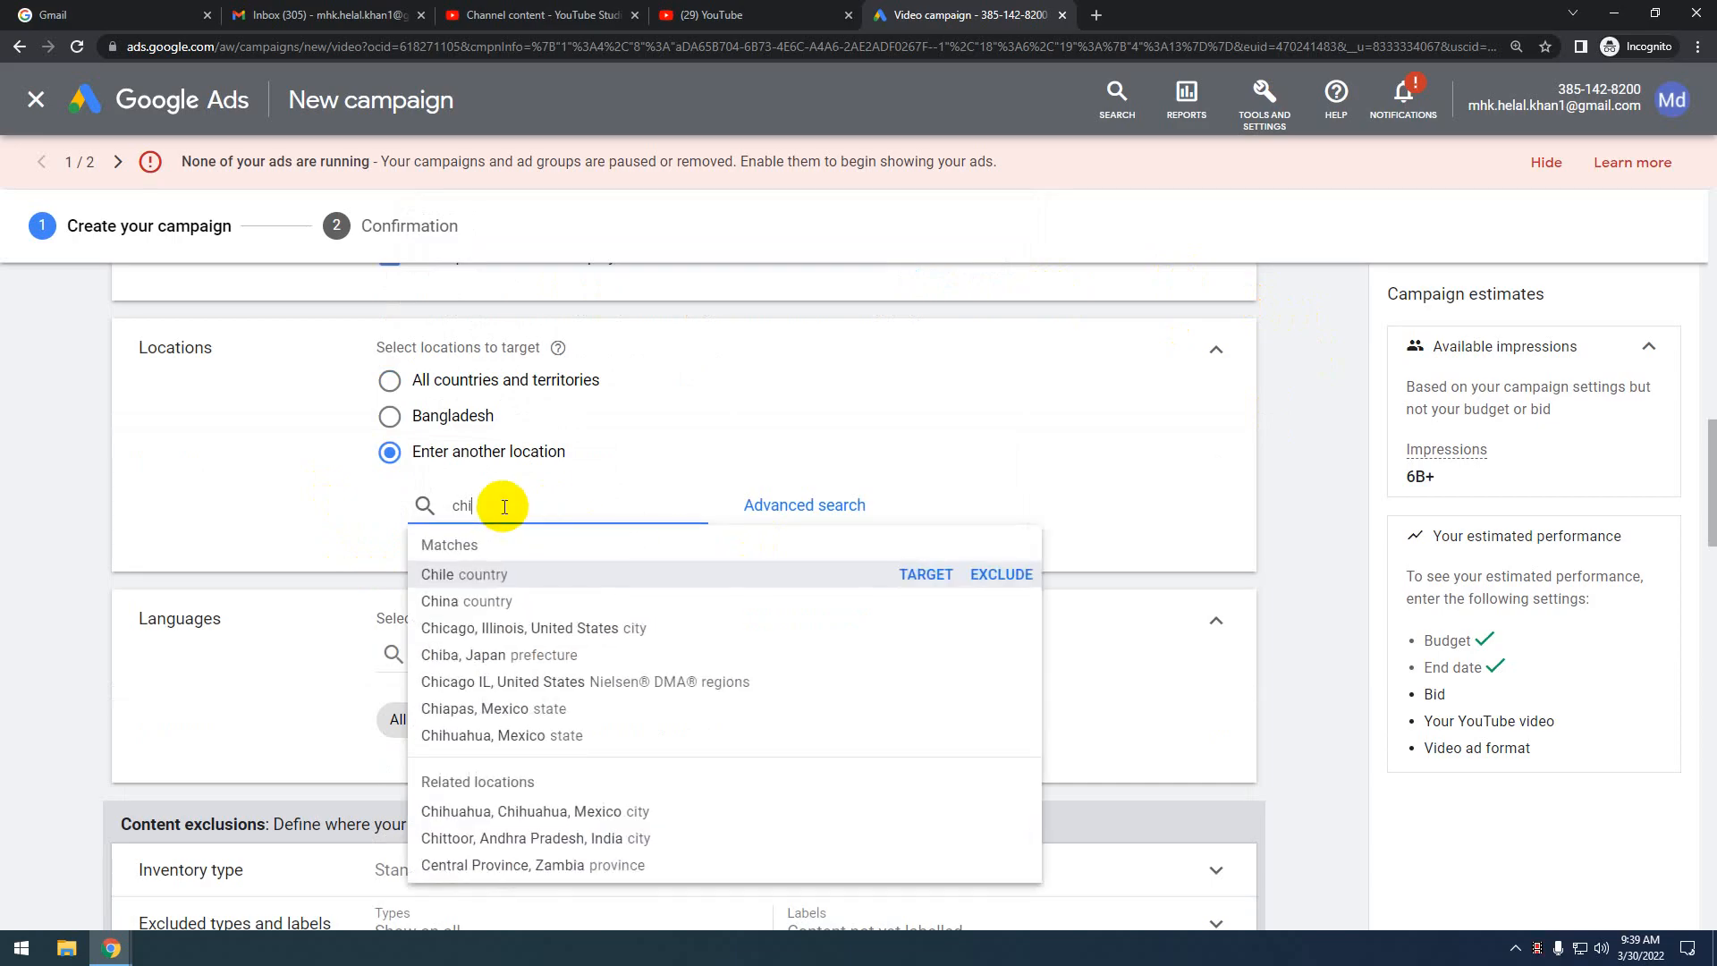
key("BackSpace")
key("BackSpace")
key("BackSpace")
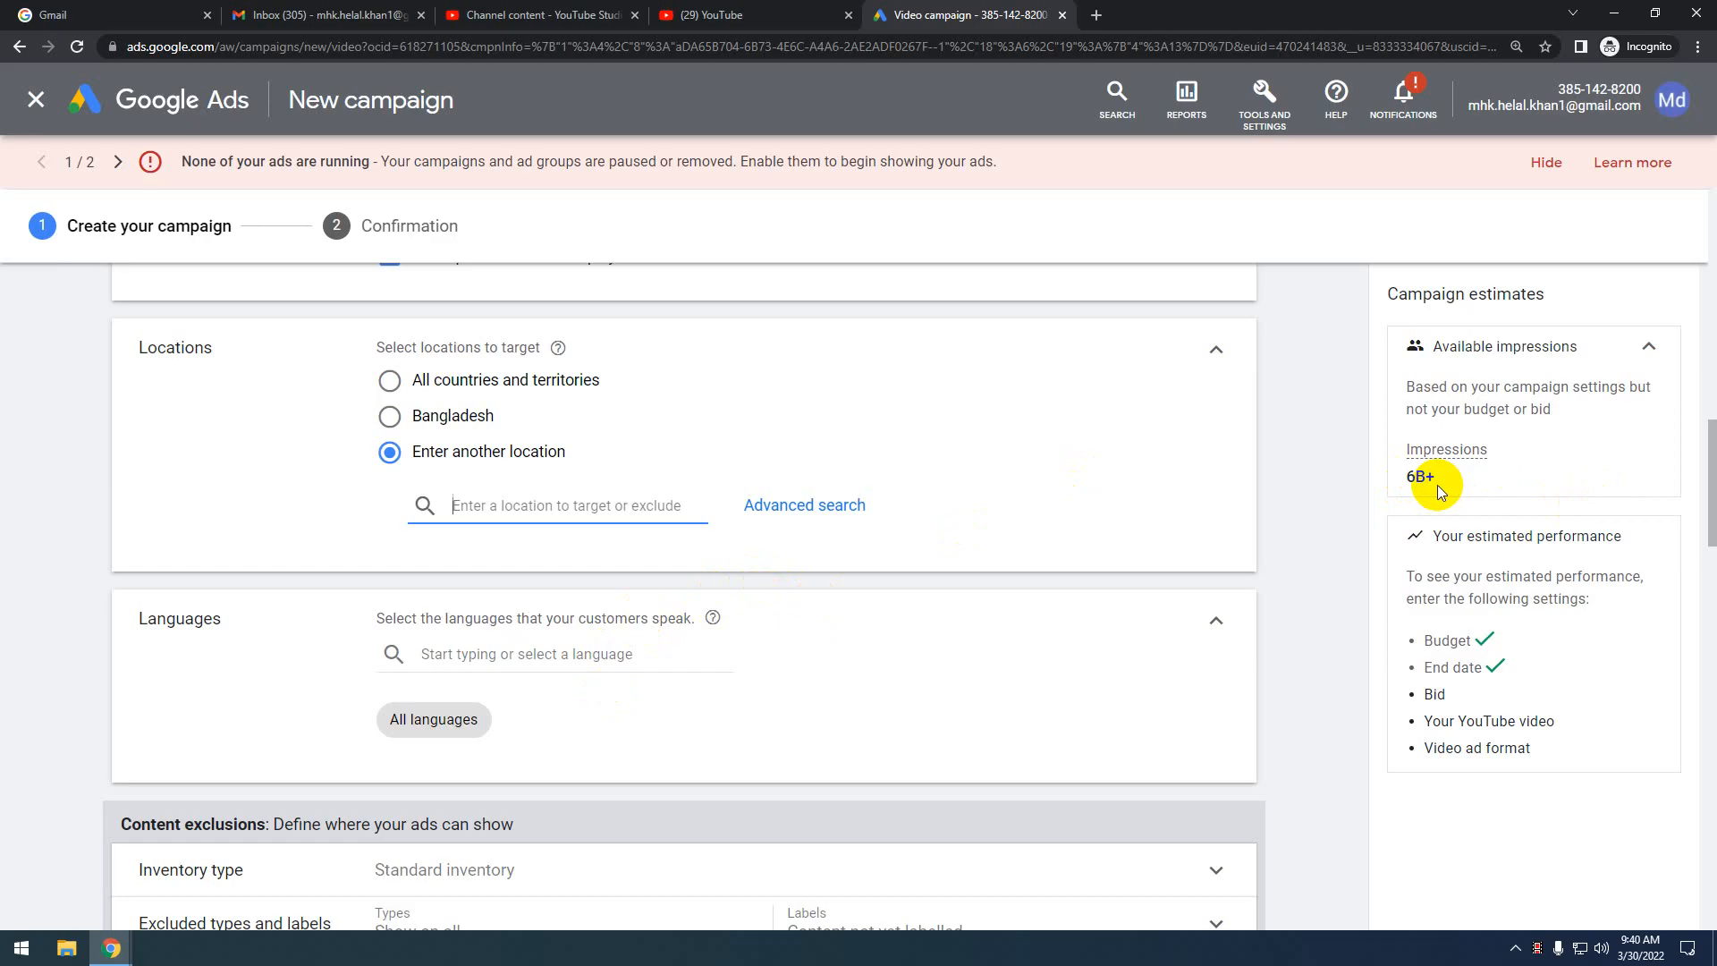
left_click(458, 501)
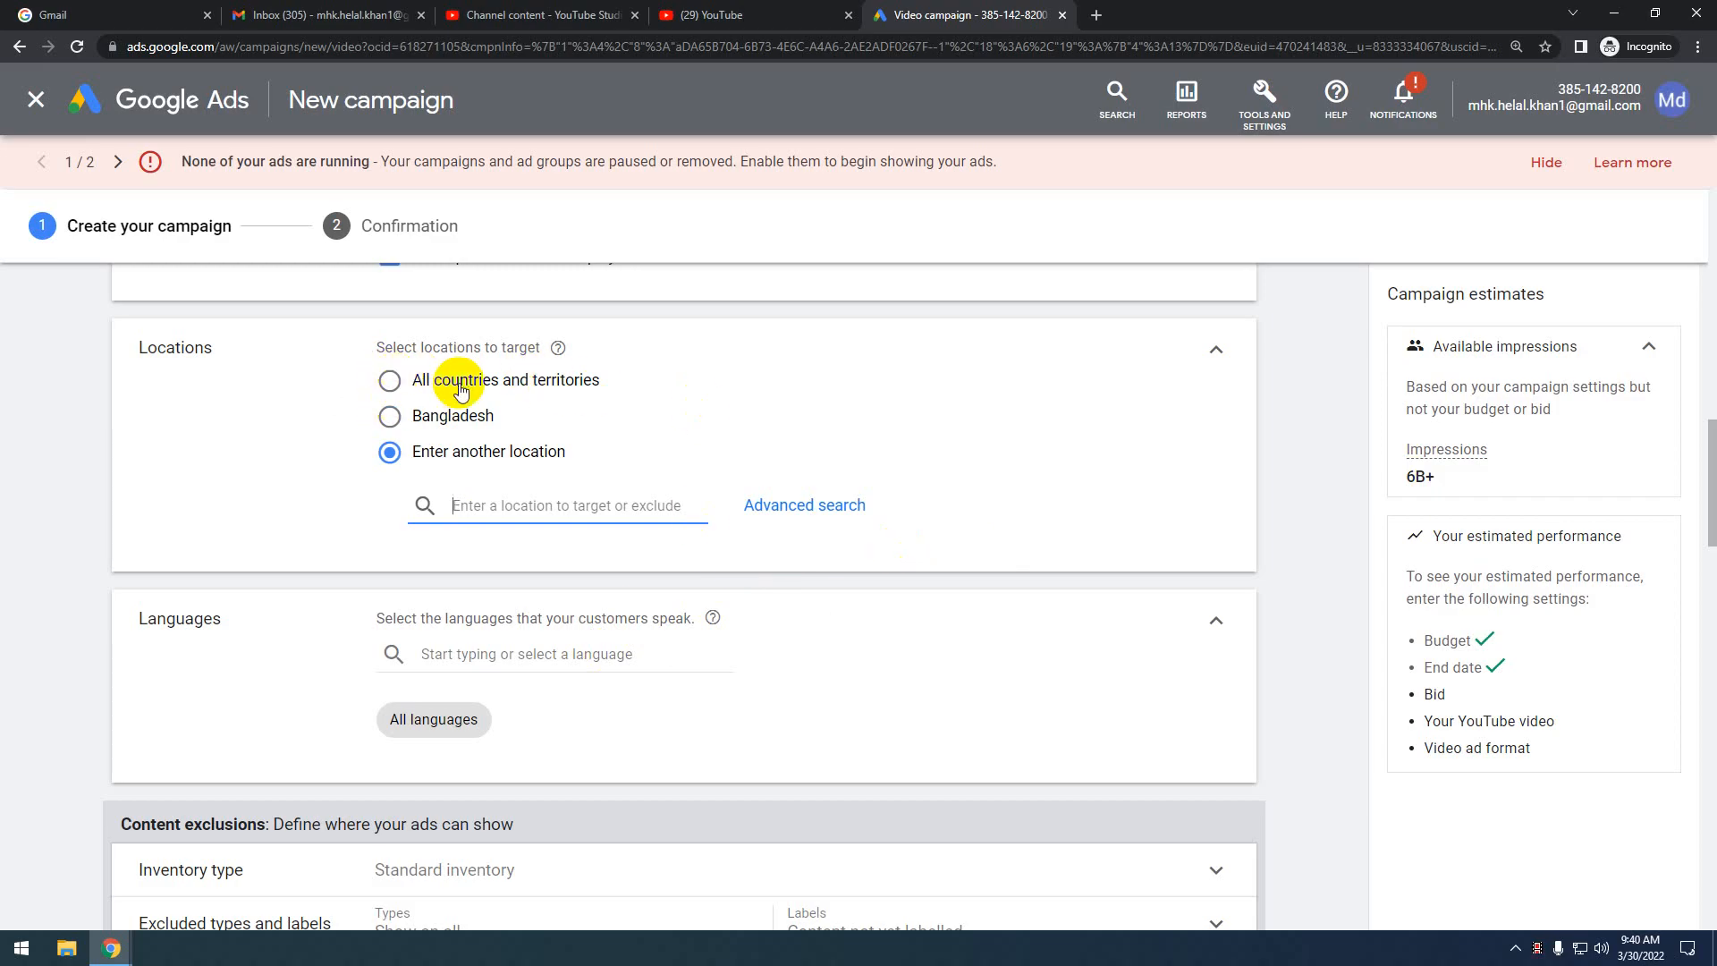
left_click(394, 417)
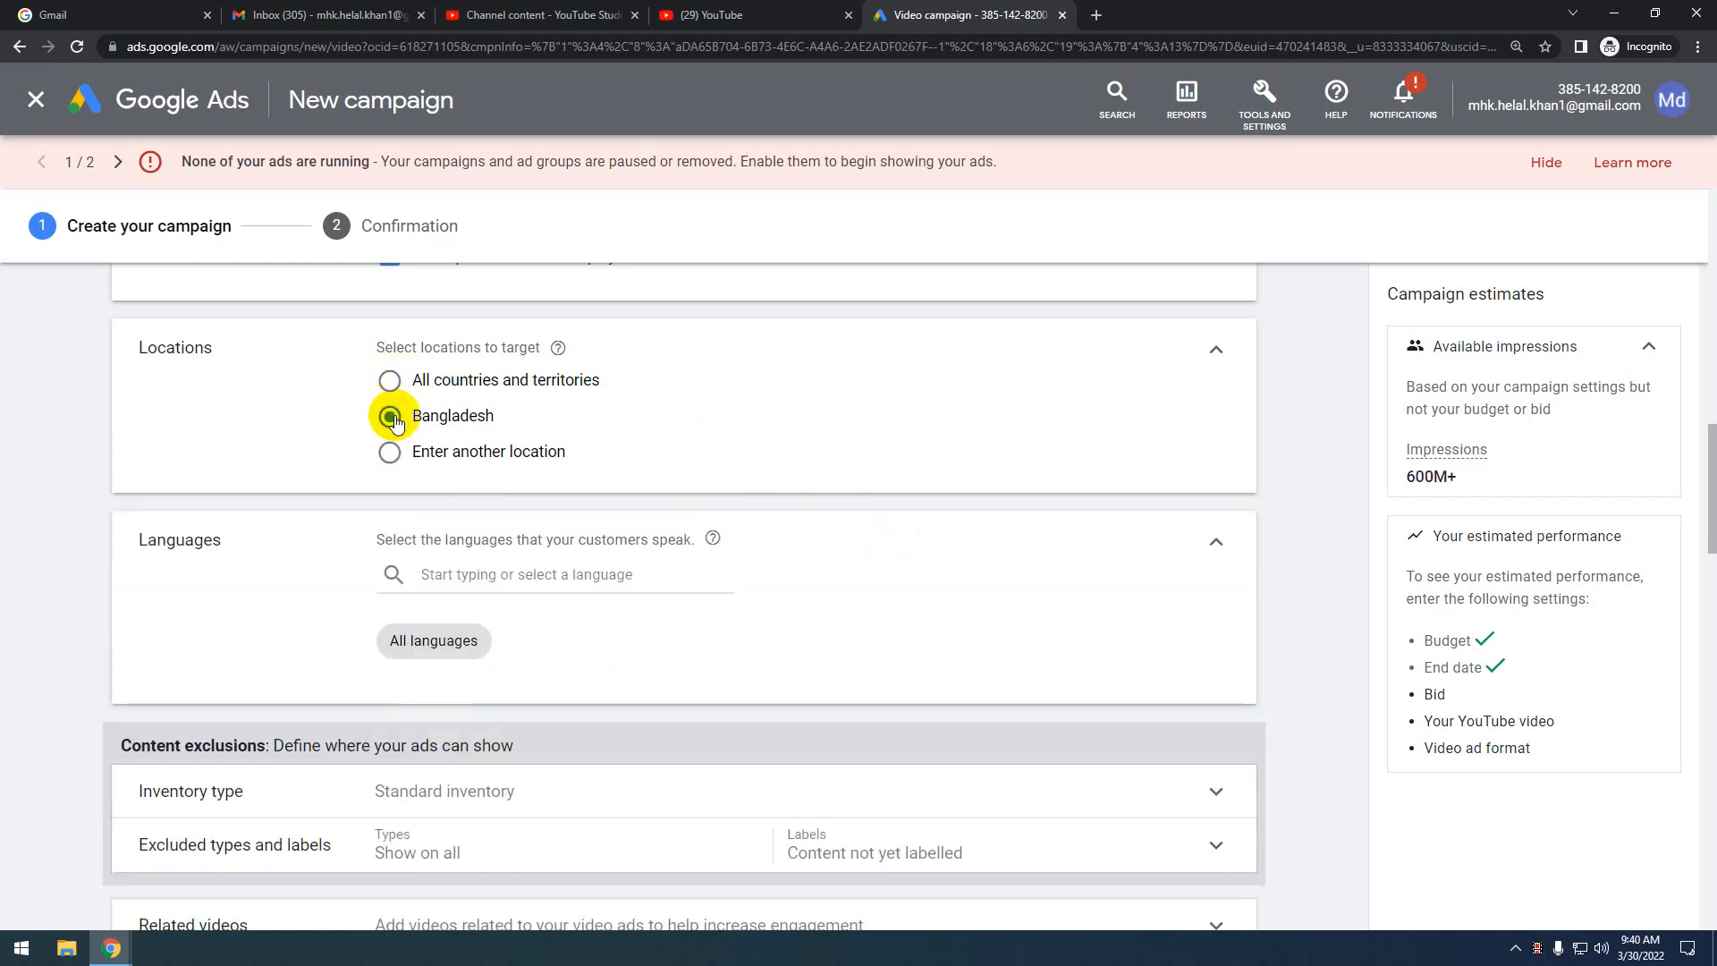
scroll(471, 690, "down", 2)
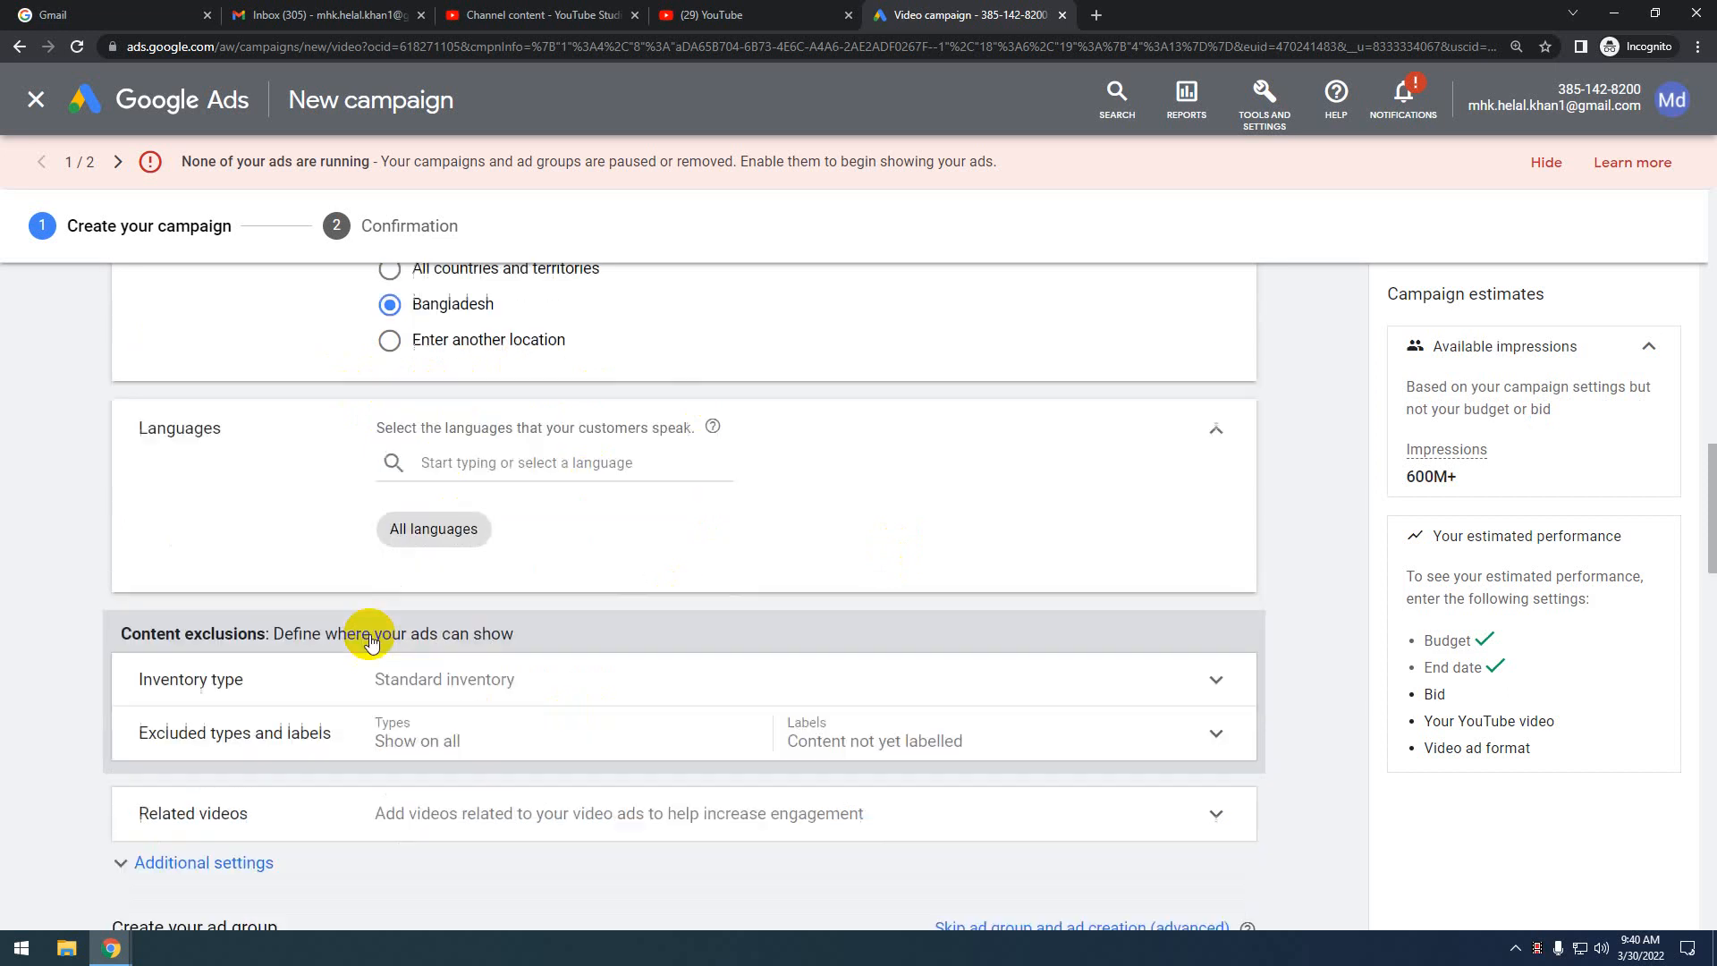
scroll(340, 608, "up", 2)
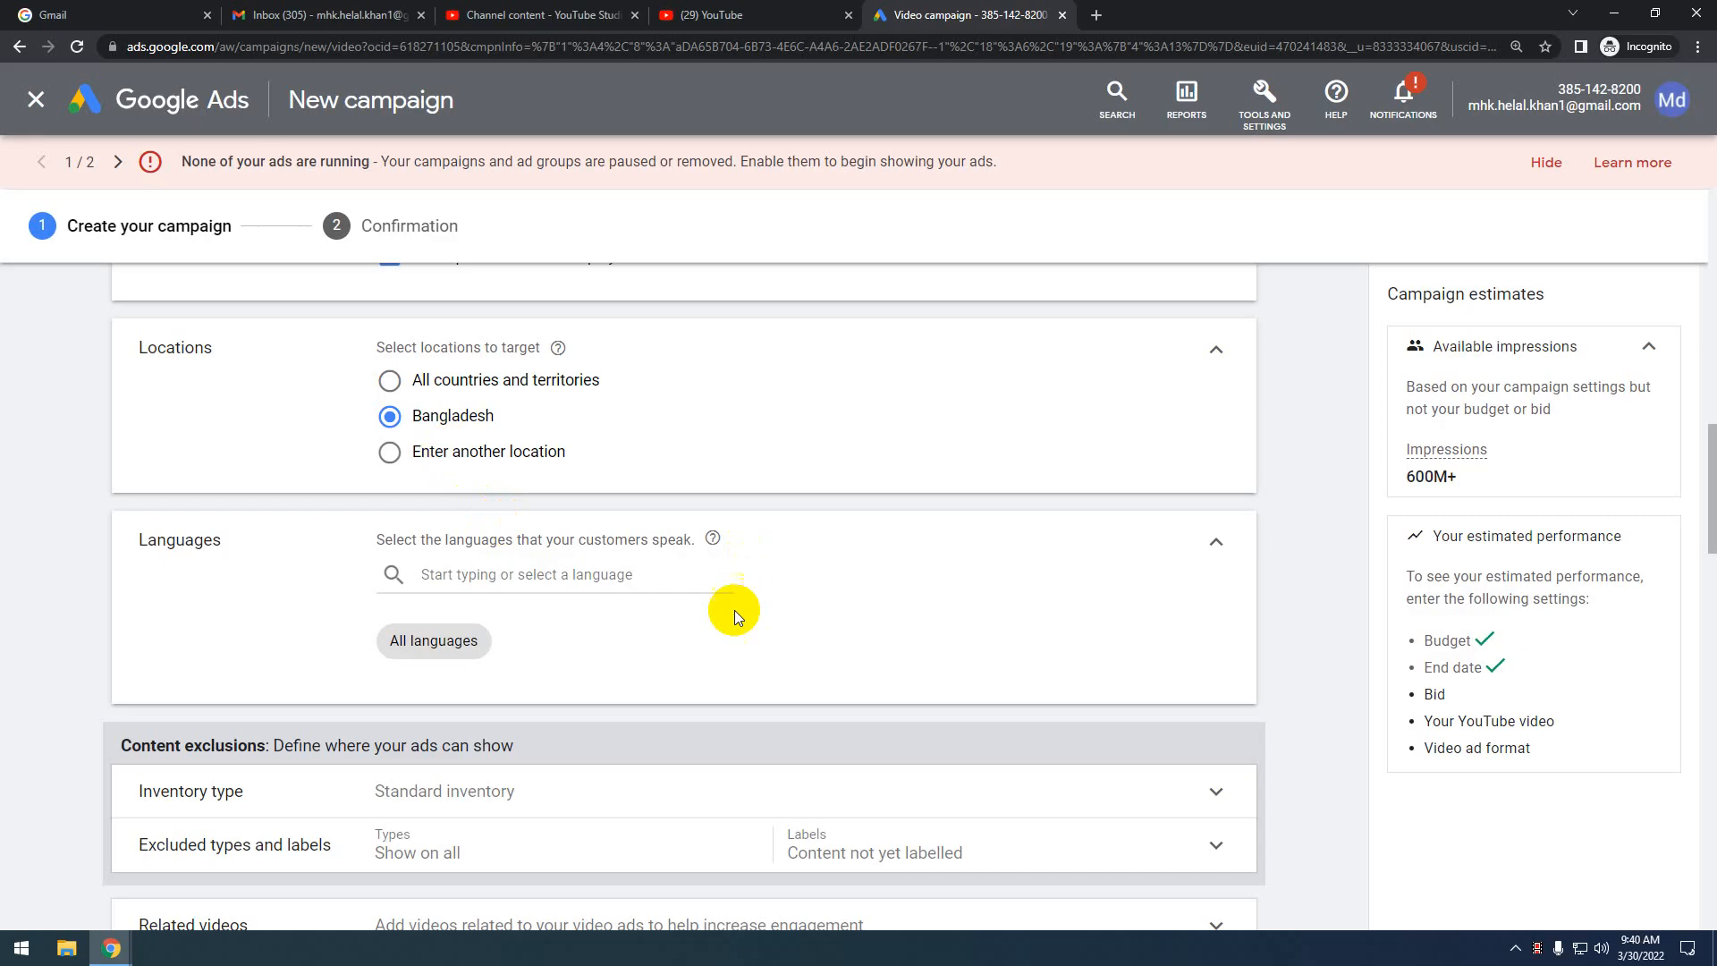
scroll(405, 550, "down", 1)
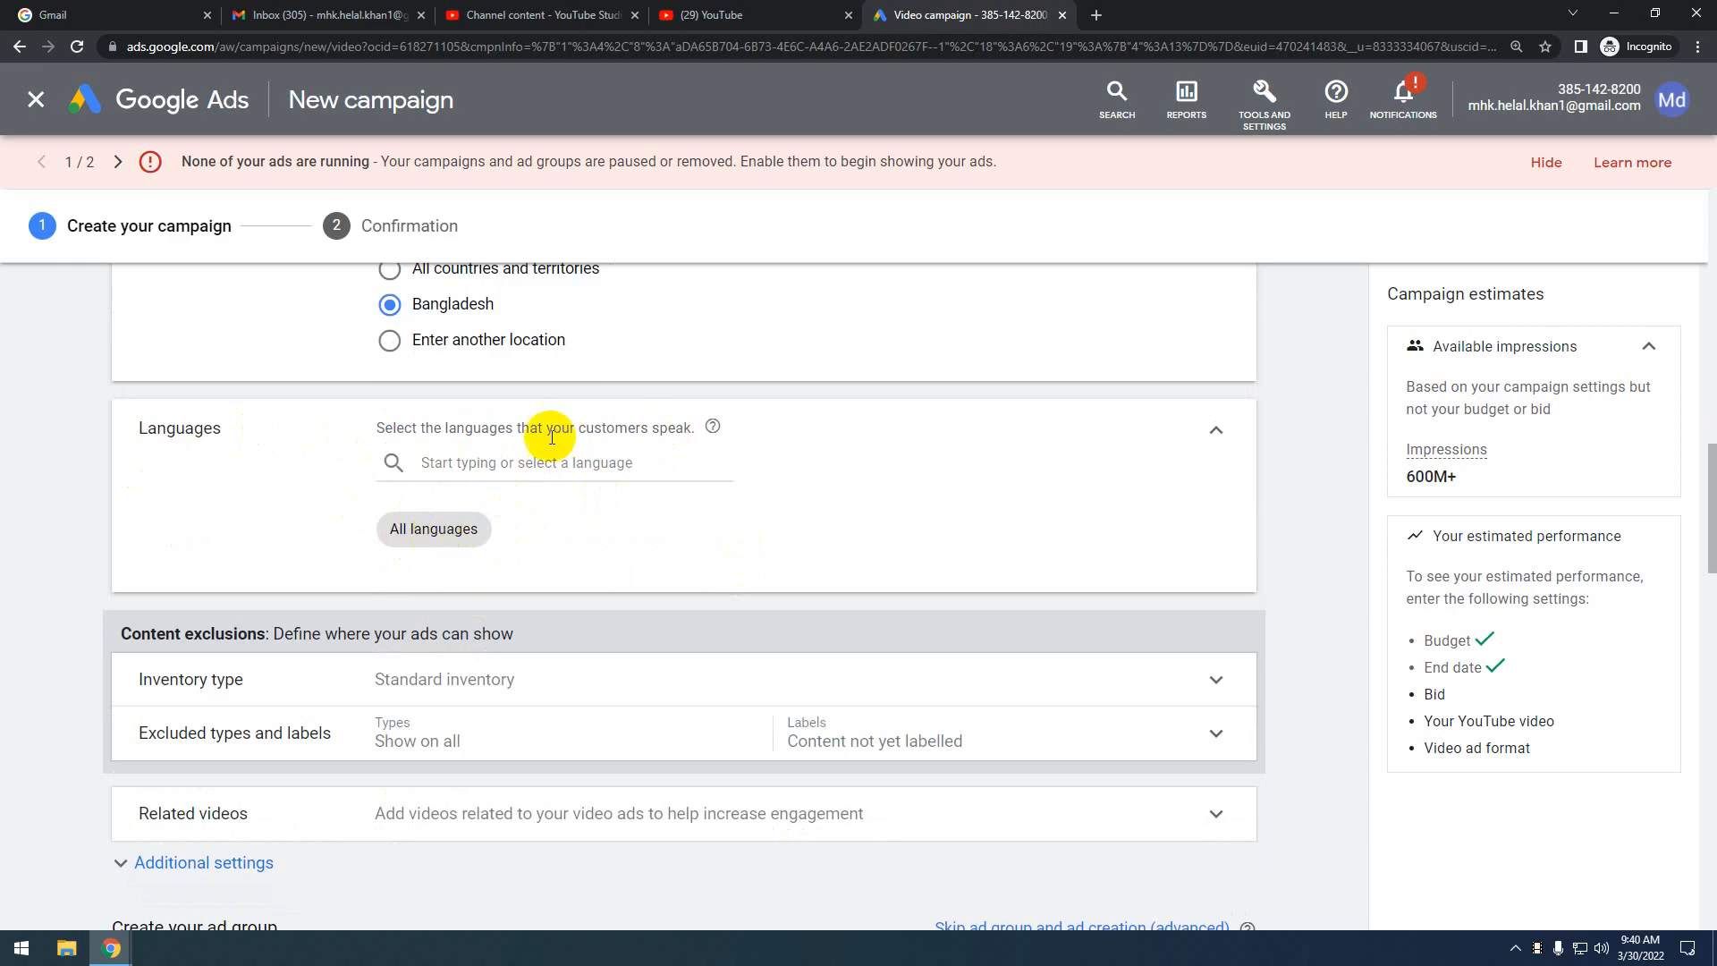
left_click(454, 462)
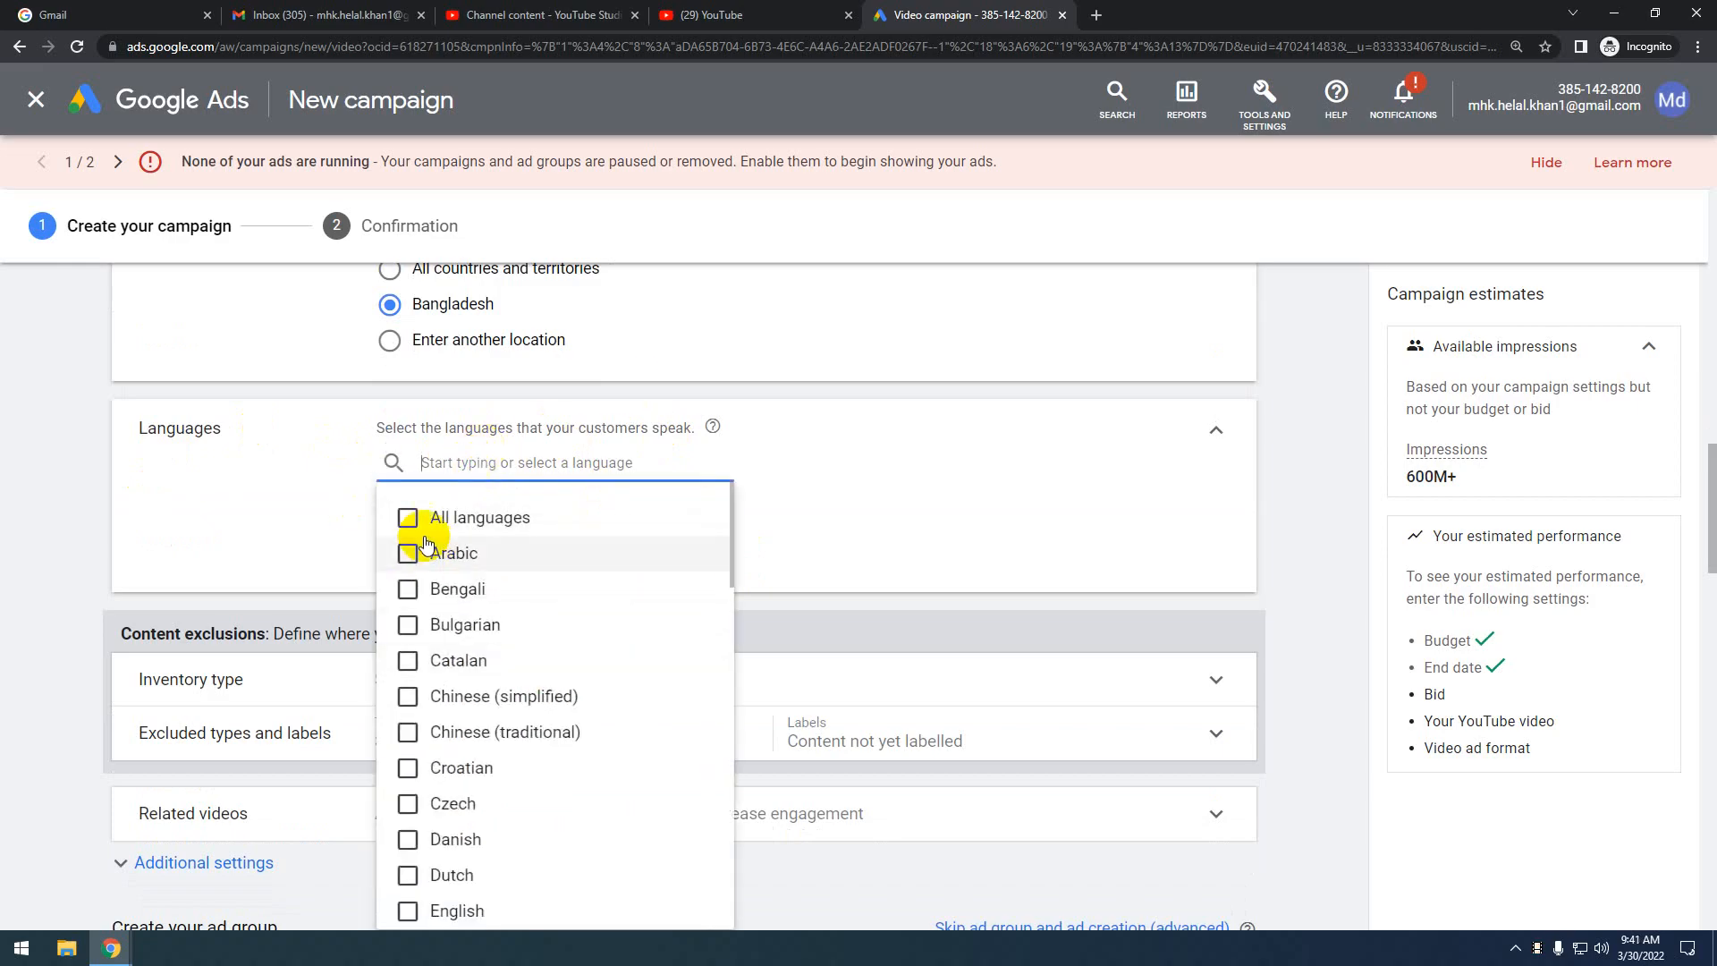
scroll(475, 774, "down", 4)
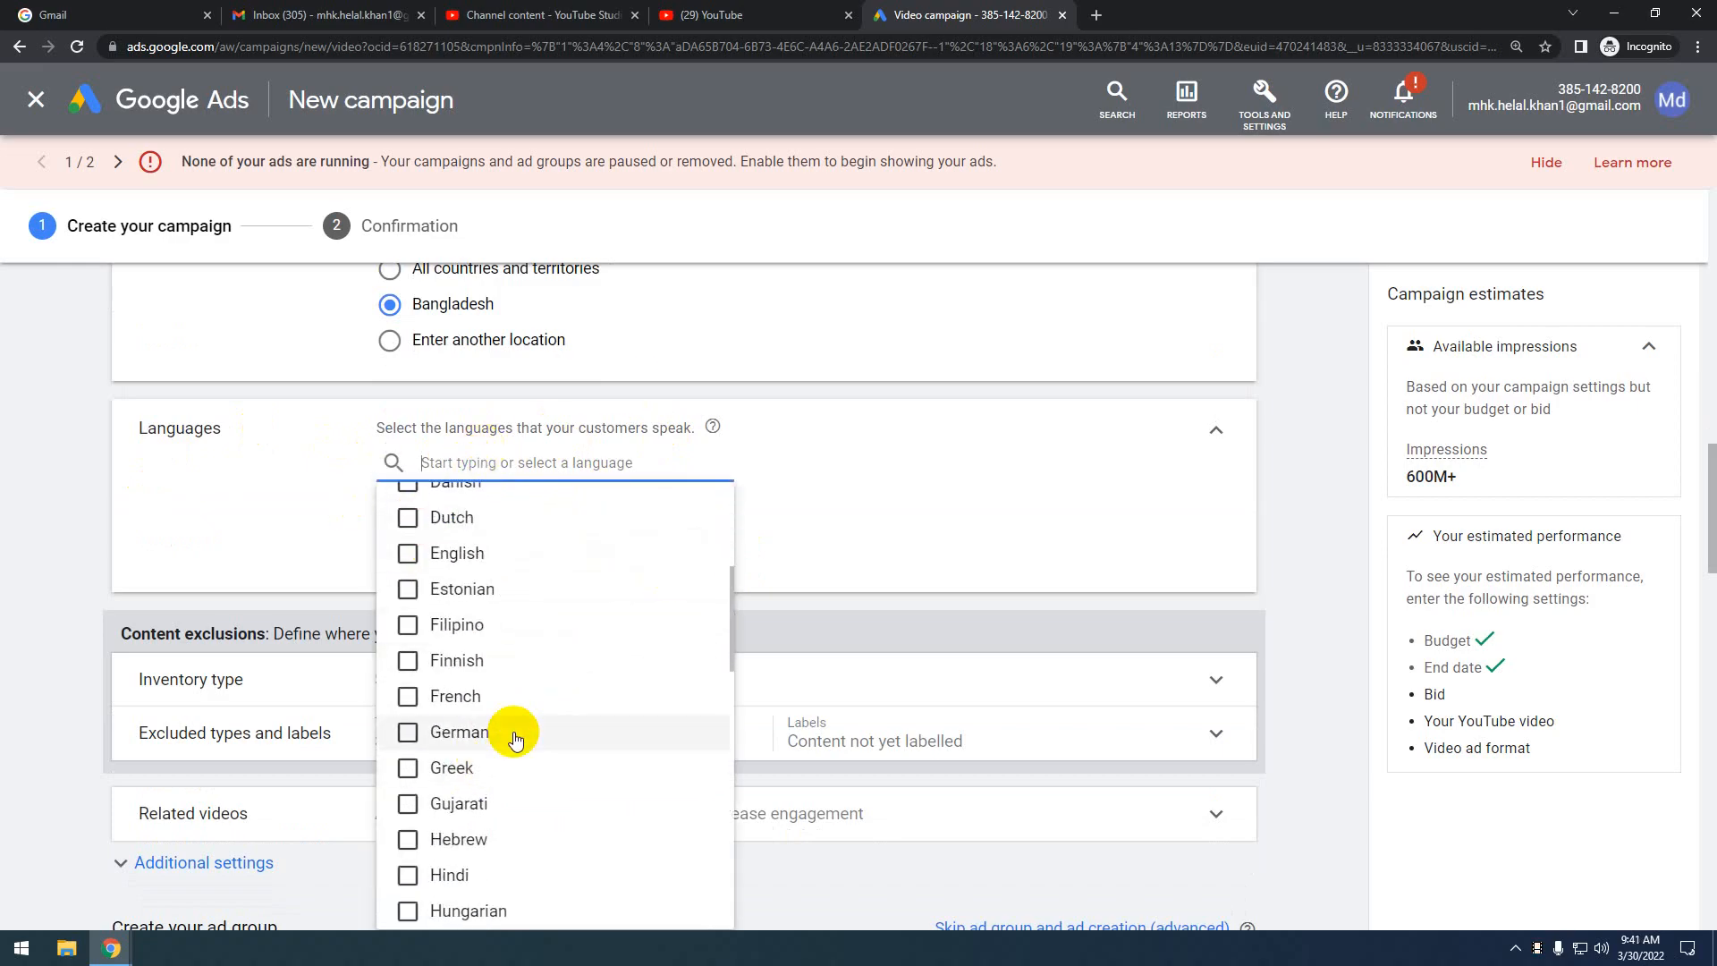
scroll(475, 732, "up", 3)
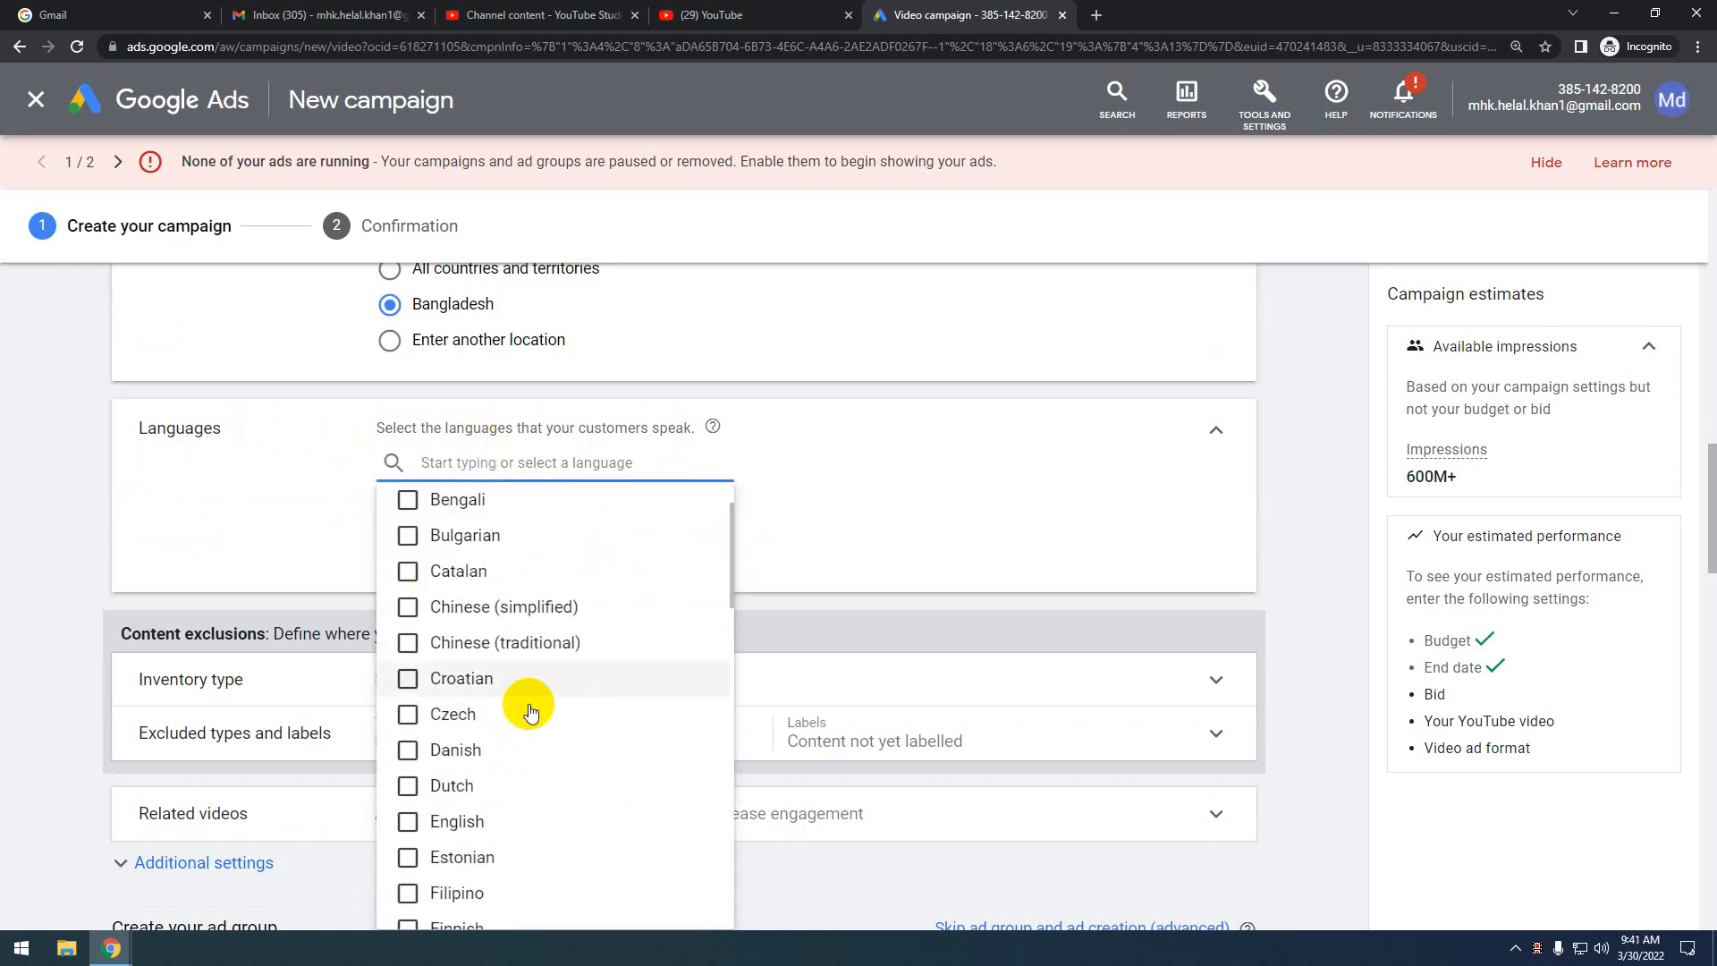
left_click(884, 483)
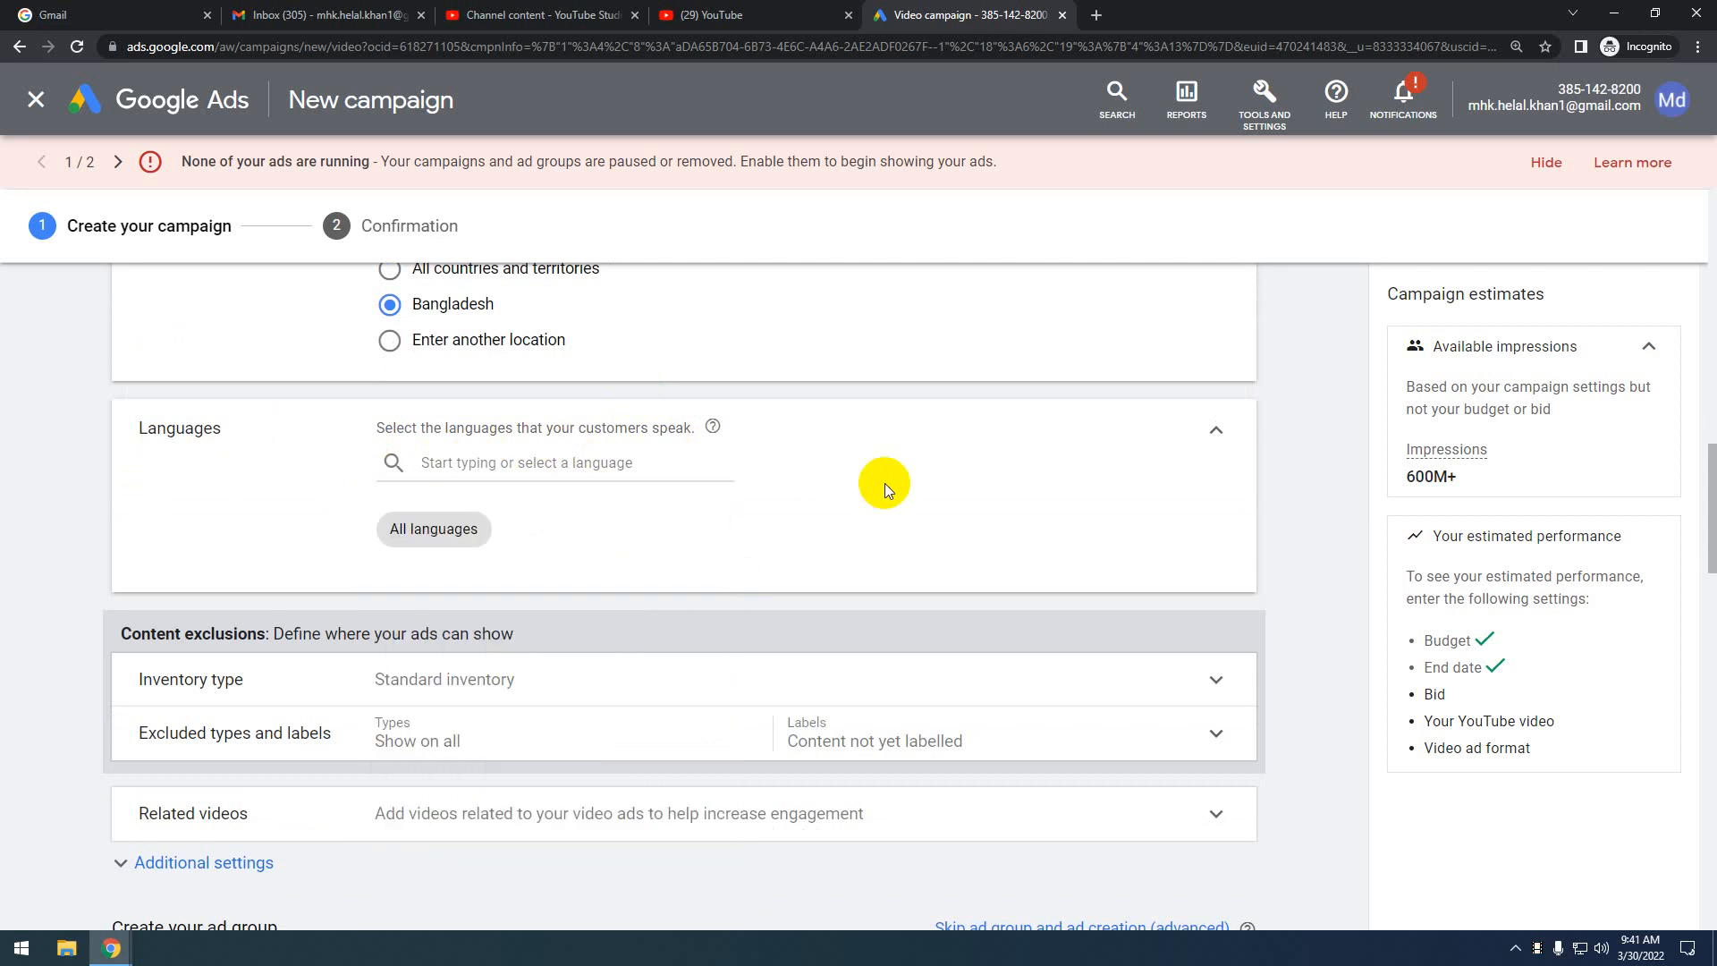
left_click(479, 463)
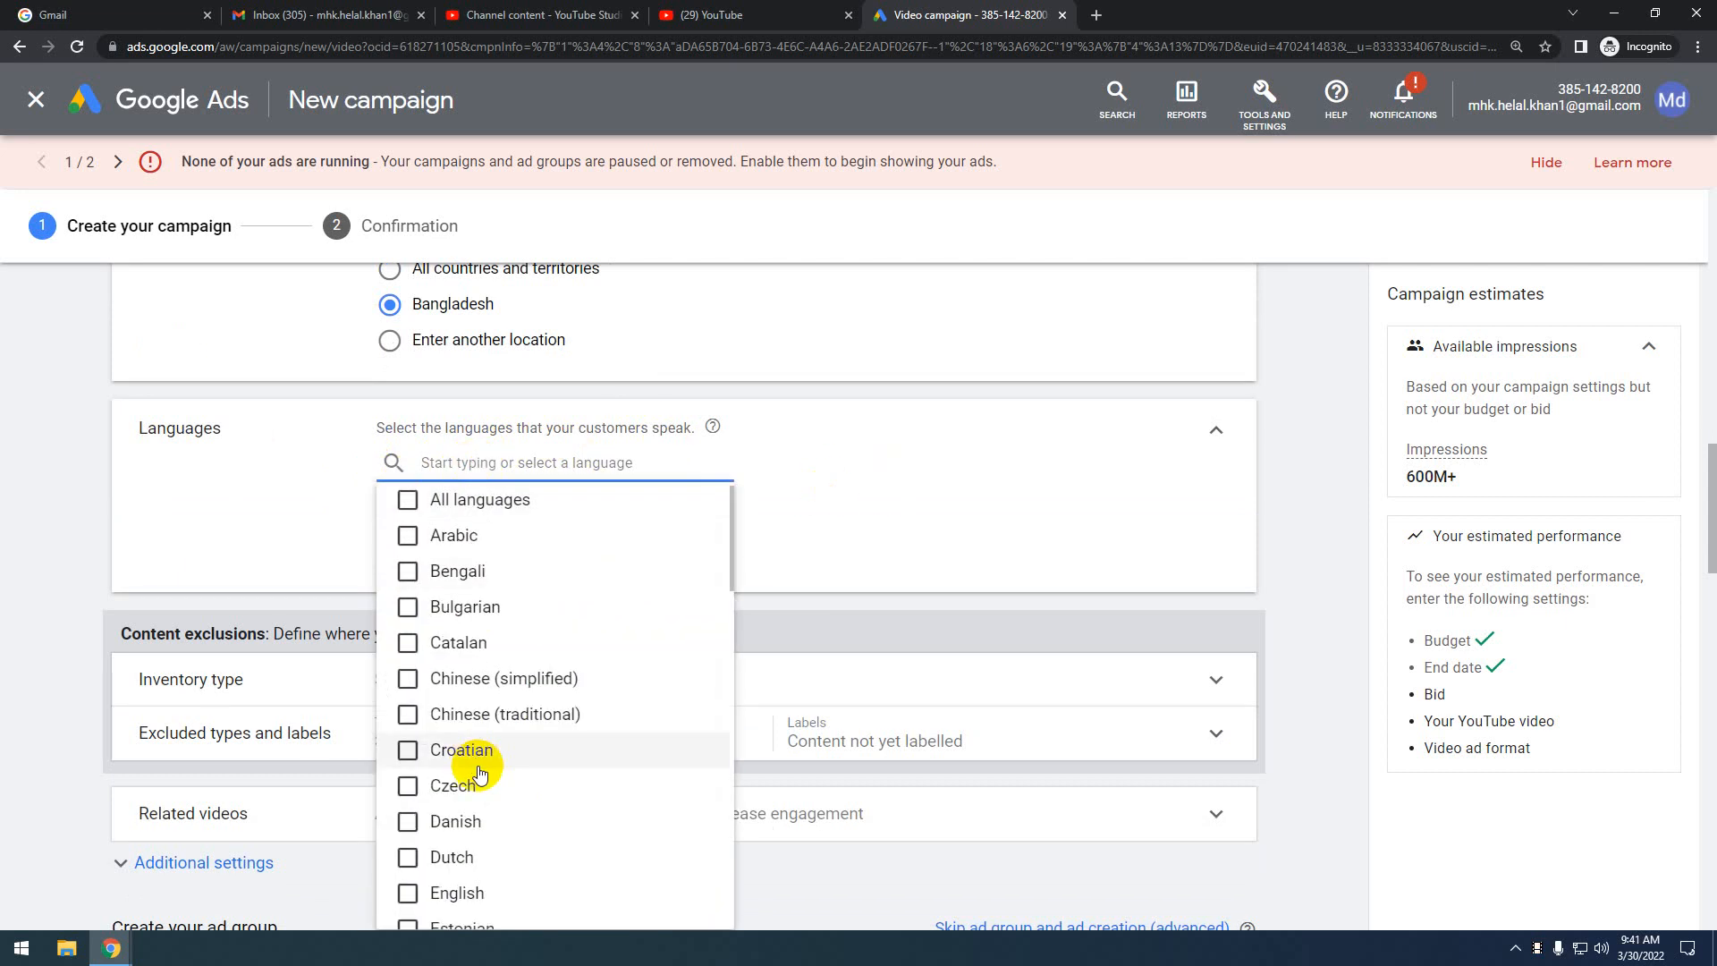
scroll(471, 698, "down", 3)
scroll(555, 680, "up", 5)
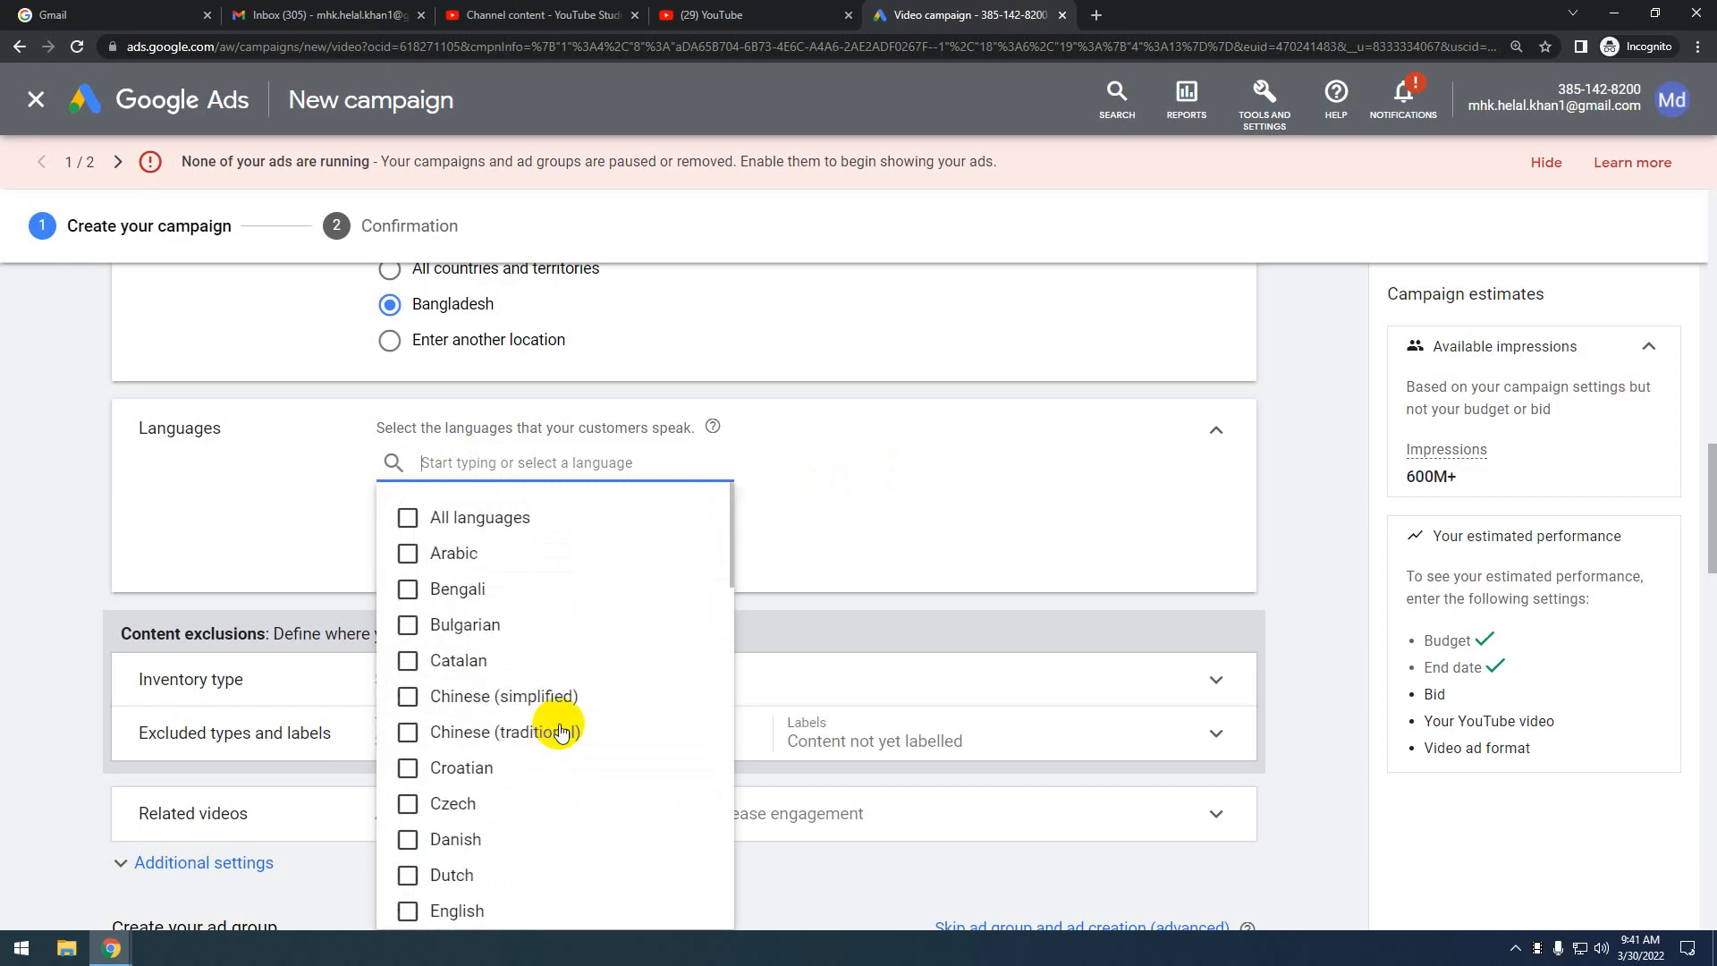
left_click(407, 518)
left_click(993, 483)
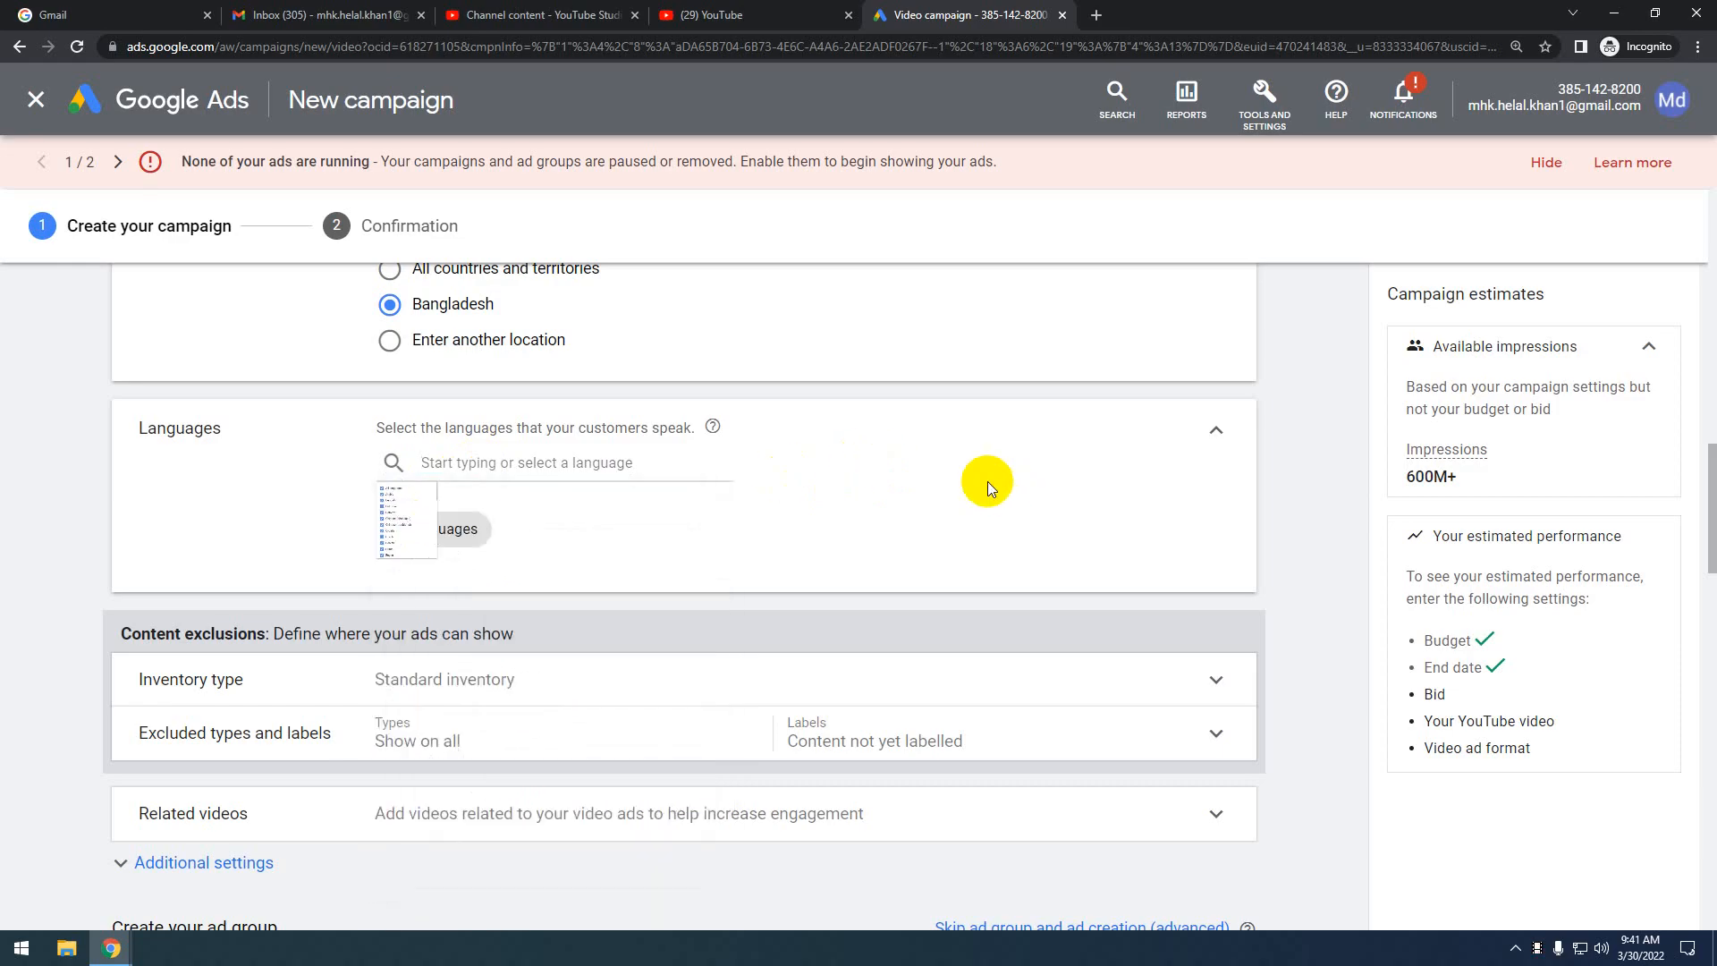
scroll(499, 591, "down", 3)
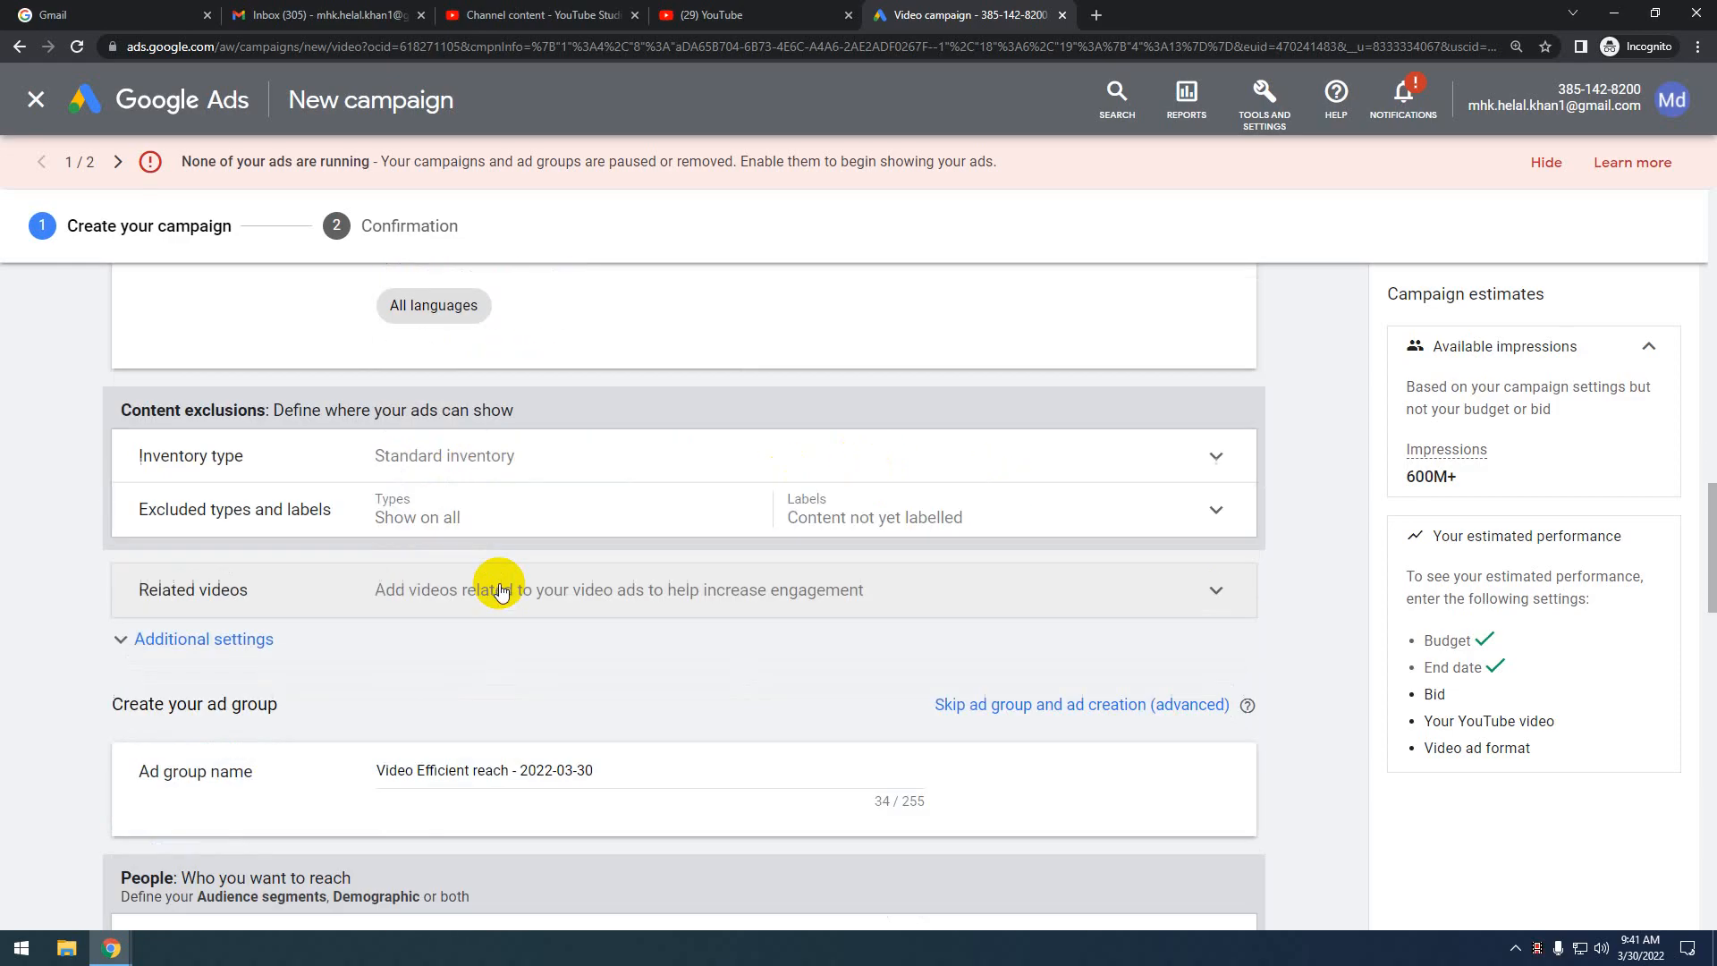
Expand Inventory type and review Expanded, Standard and Limited inventory, keeping Standard
left_click(1150, 460)
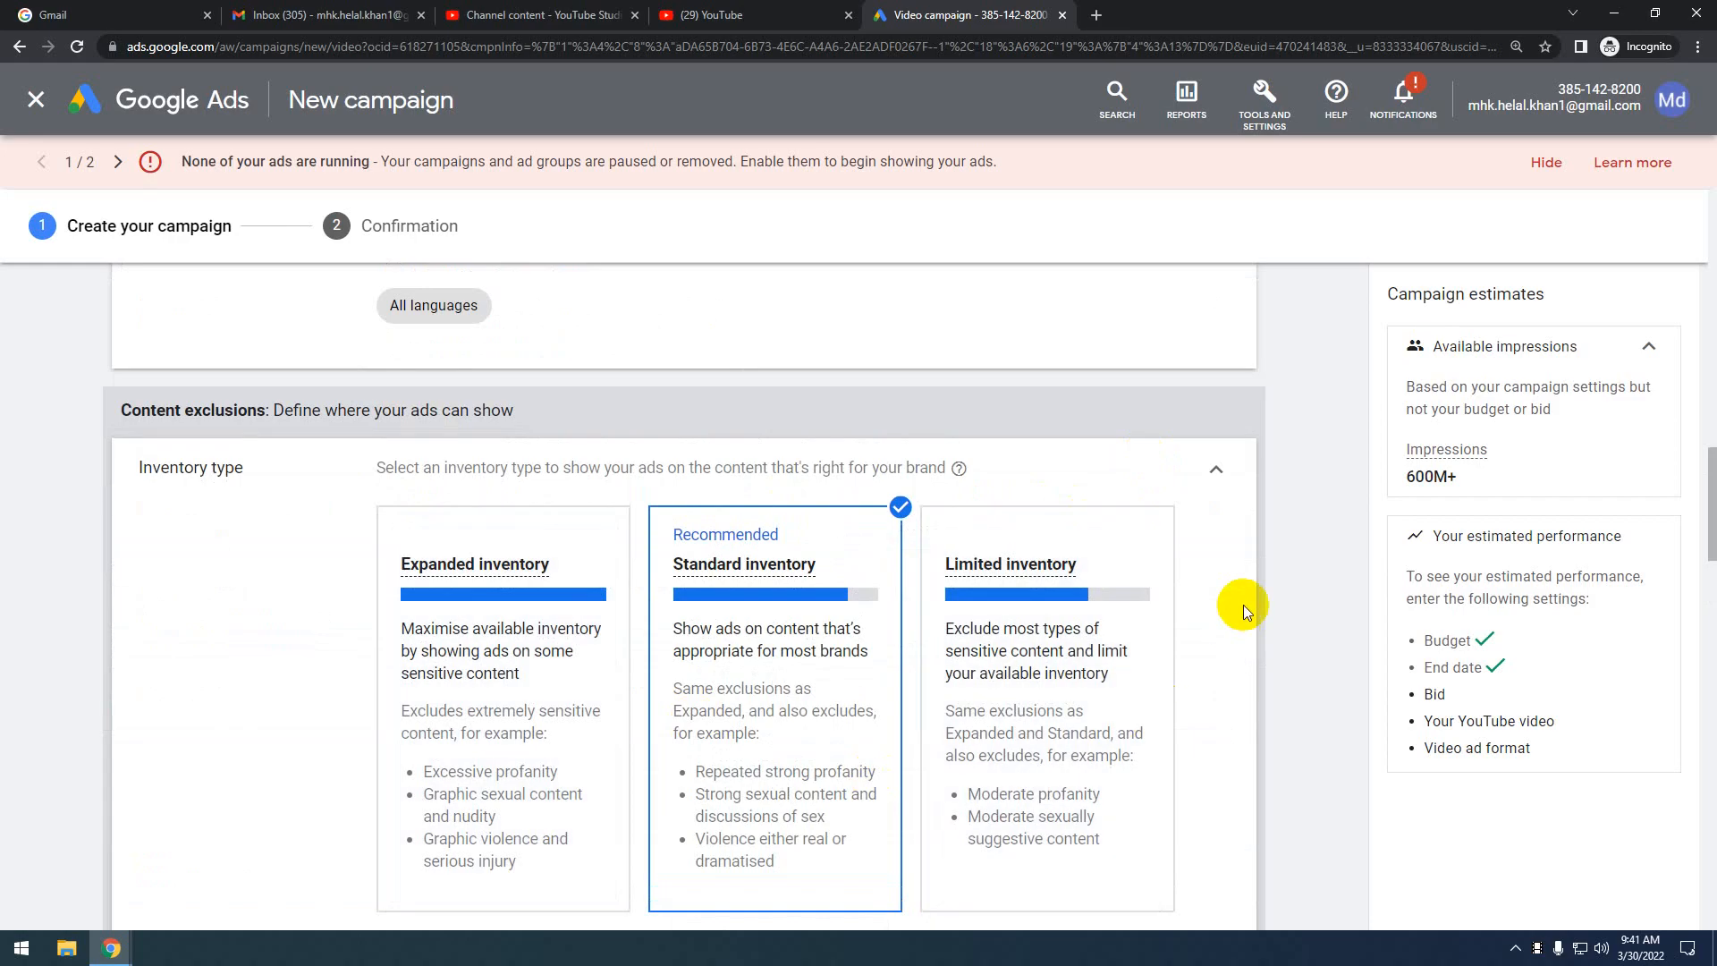
scroll(1243, 605, "down", 1)
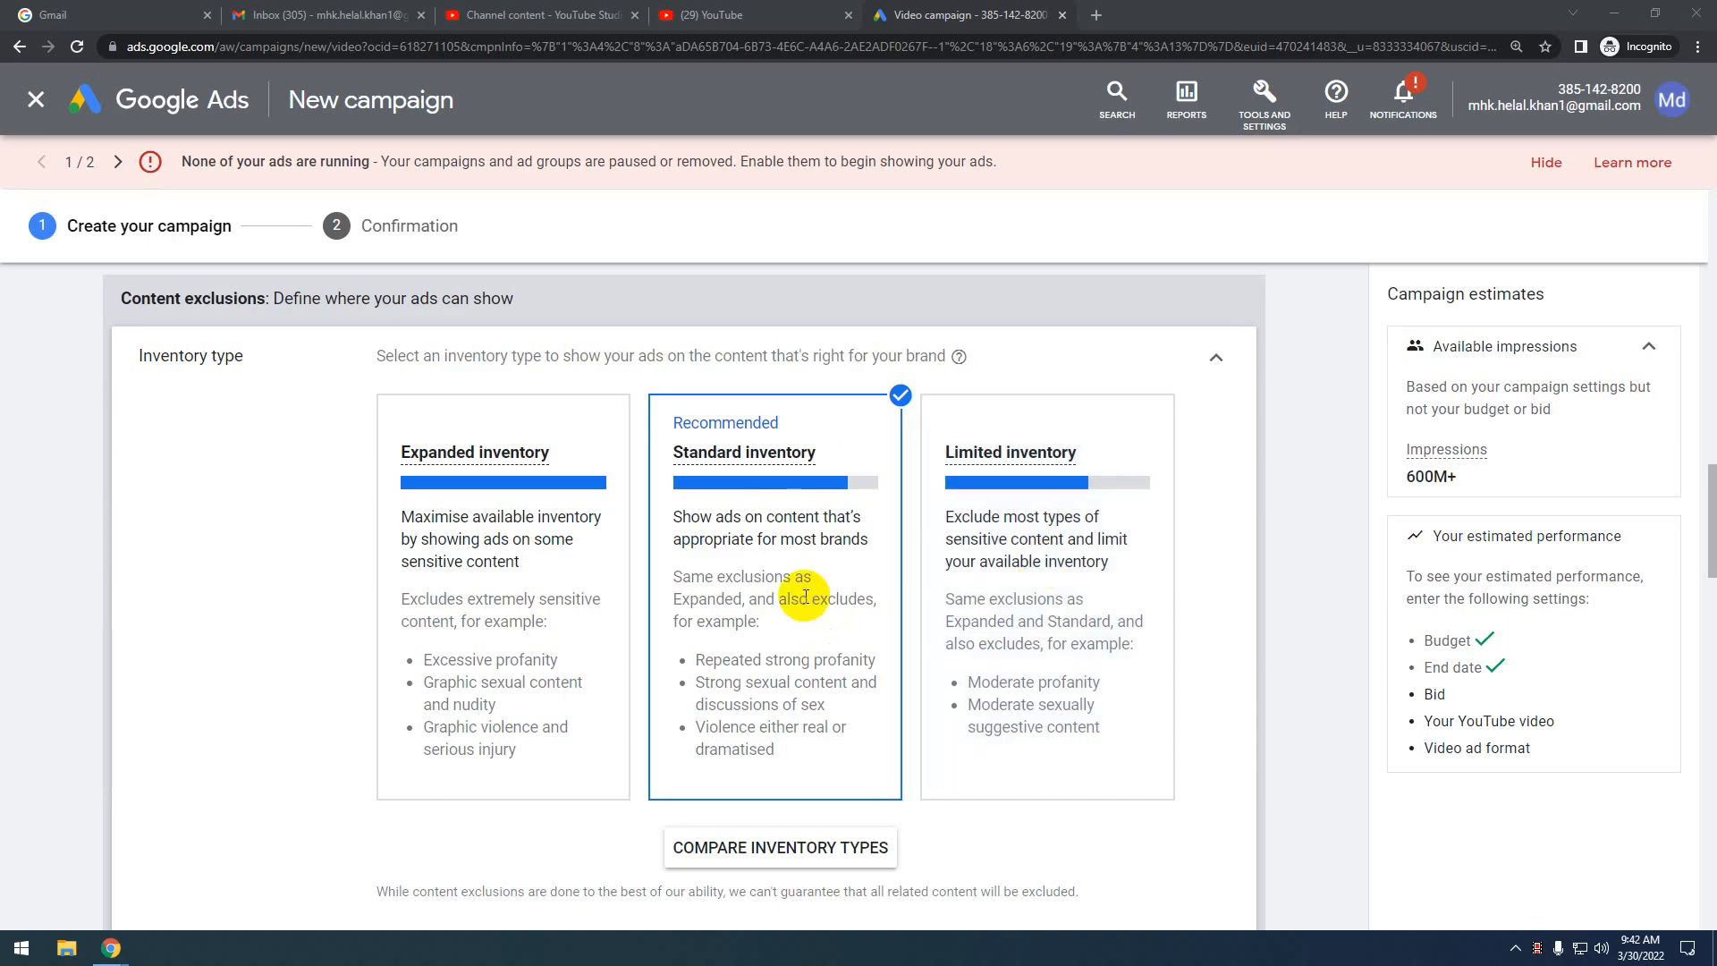
scroll(806, 596, "down", 1)
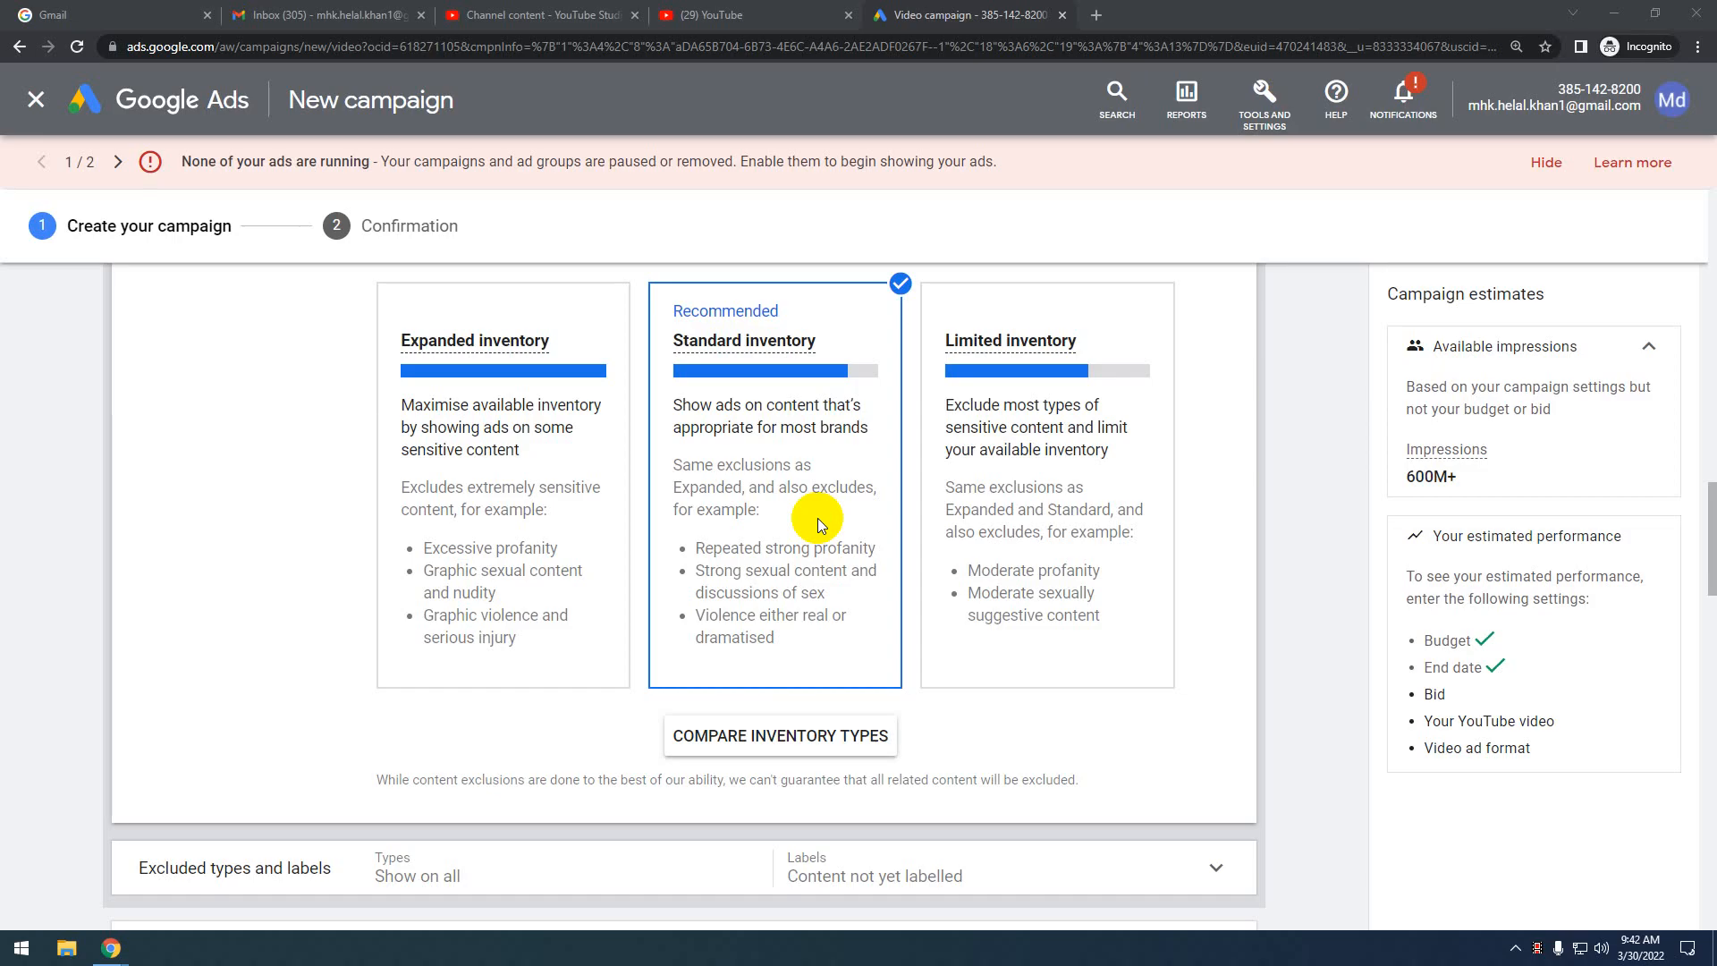
scroll(688, 684, "down", 5)
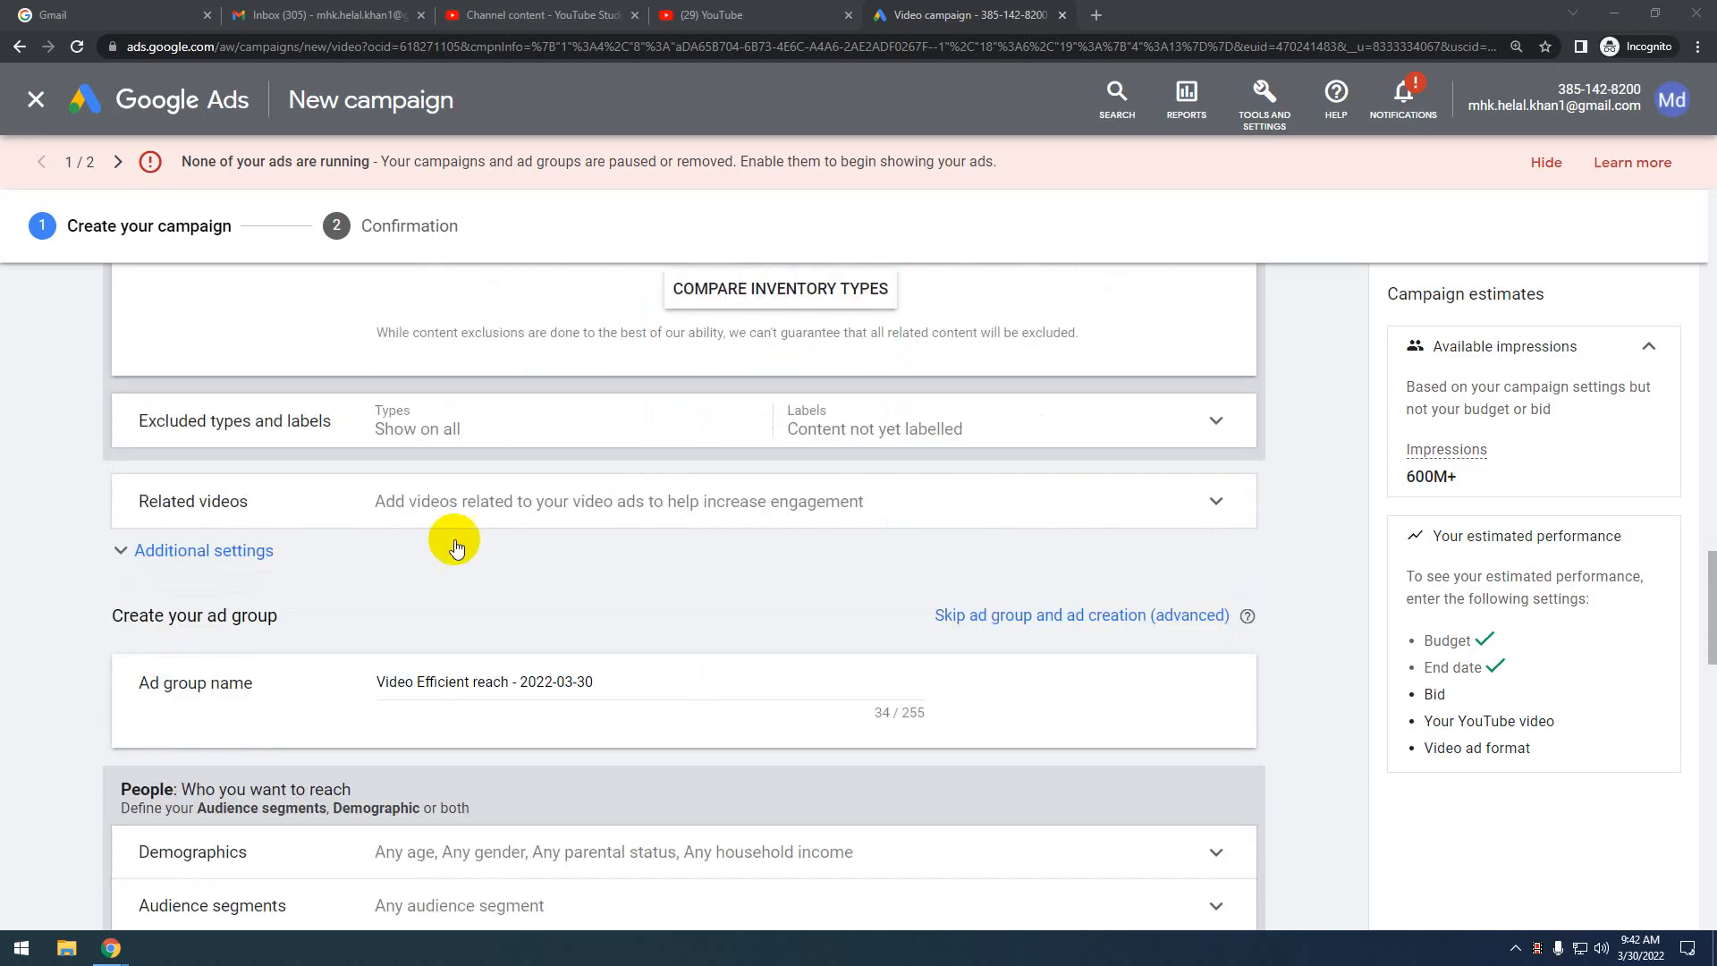
Under Excluded types and labels, exclude Live streaming videos and DL-PG labelled content
left_click(1168, 416)
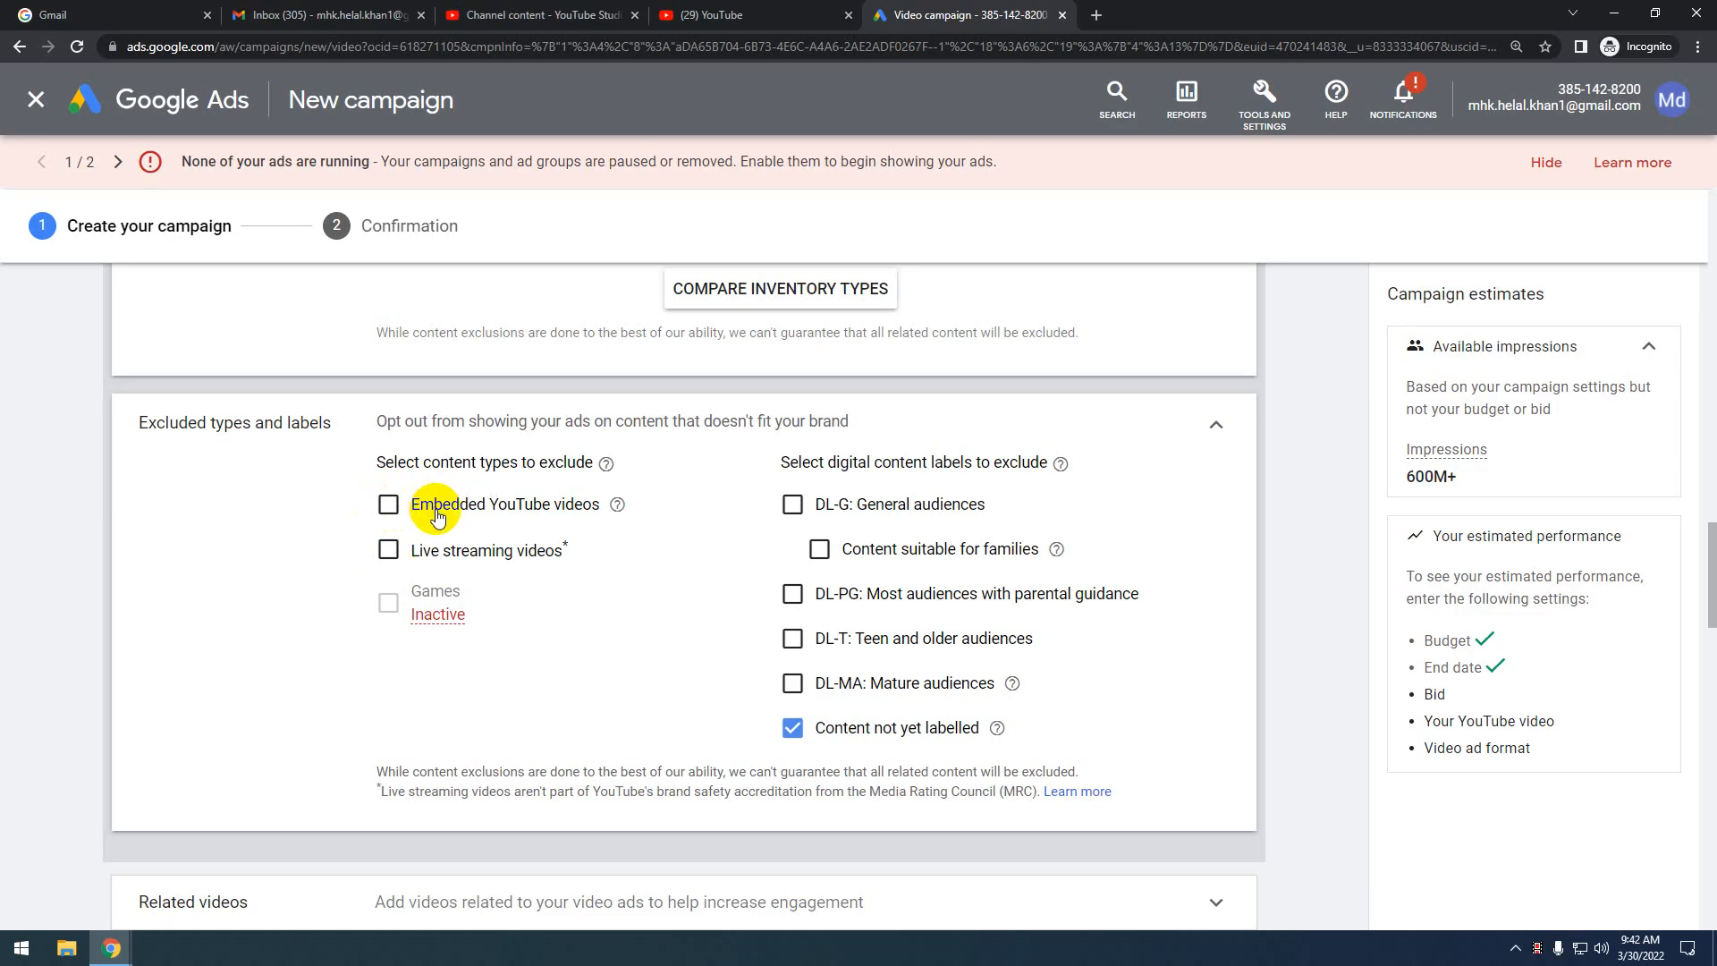
left_click(388, 506)
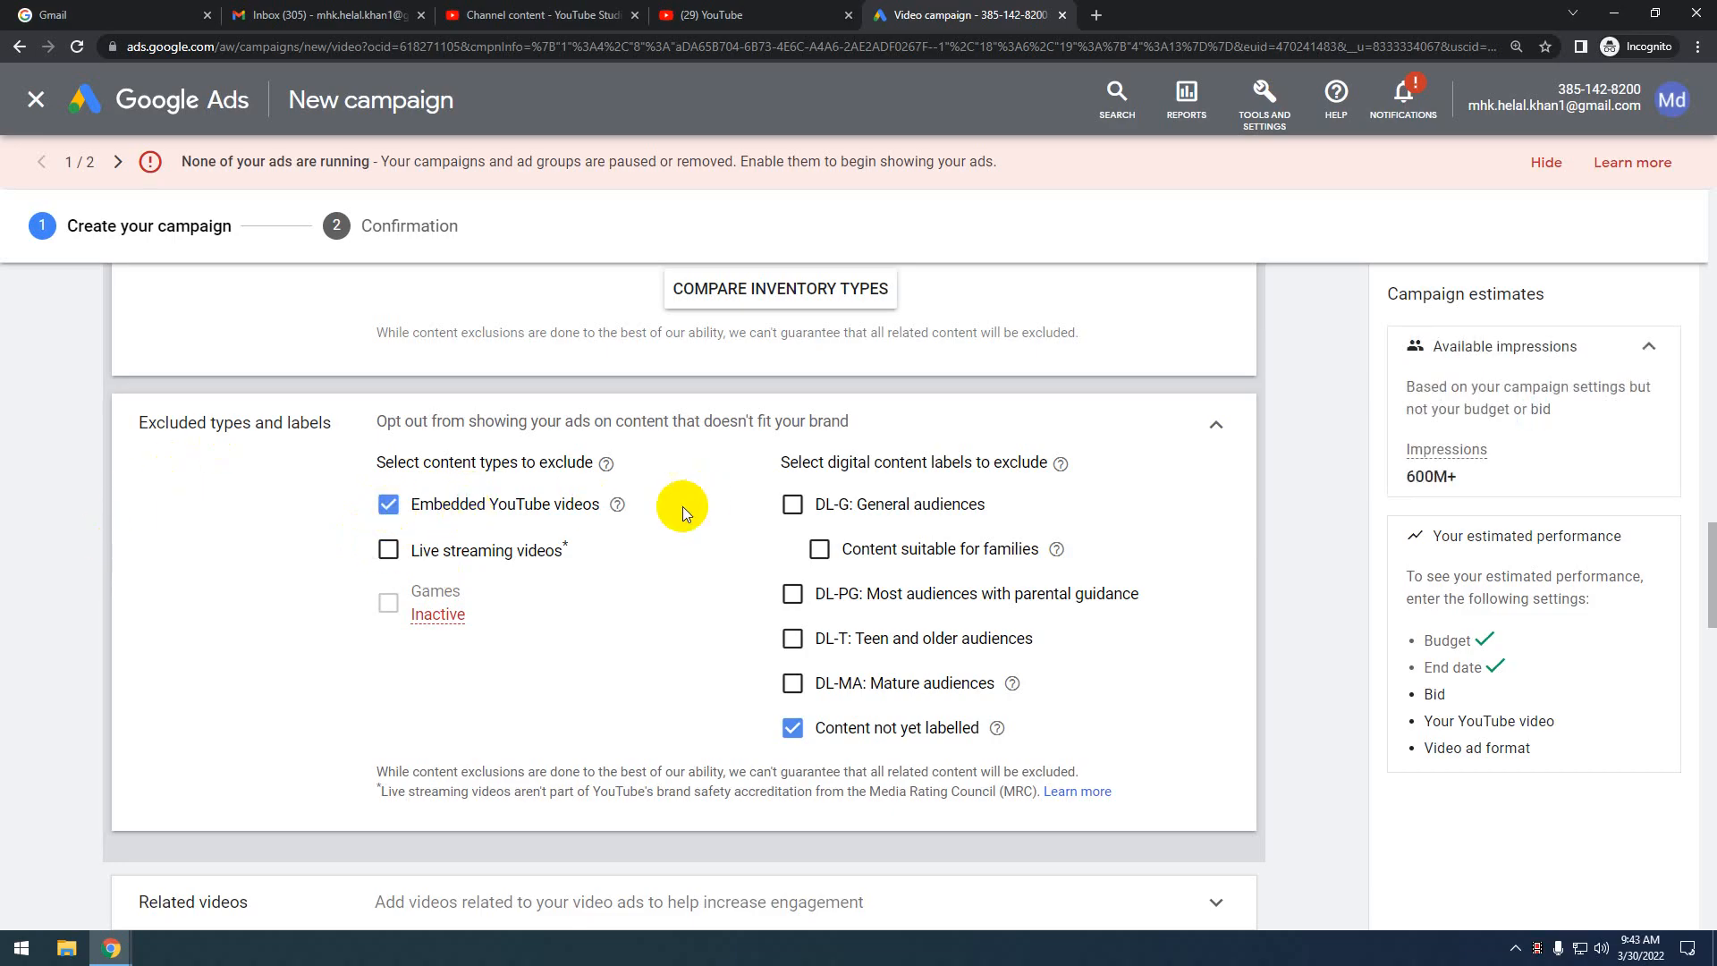
left_click(390, 506)
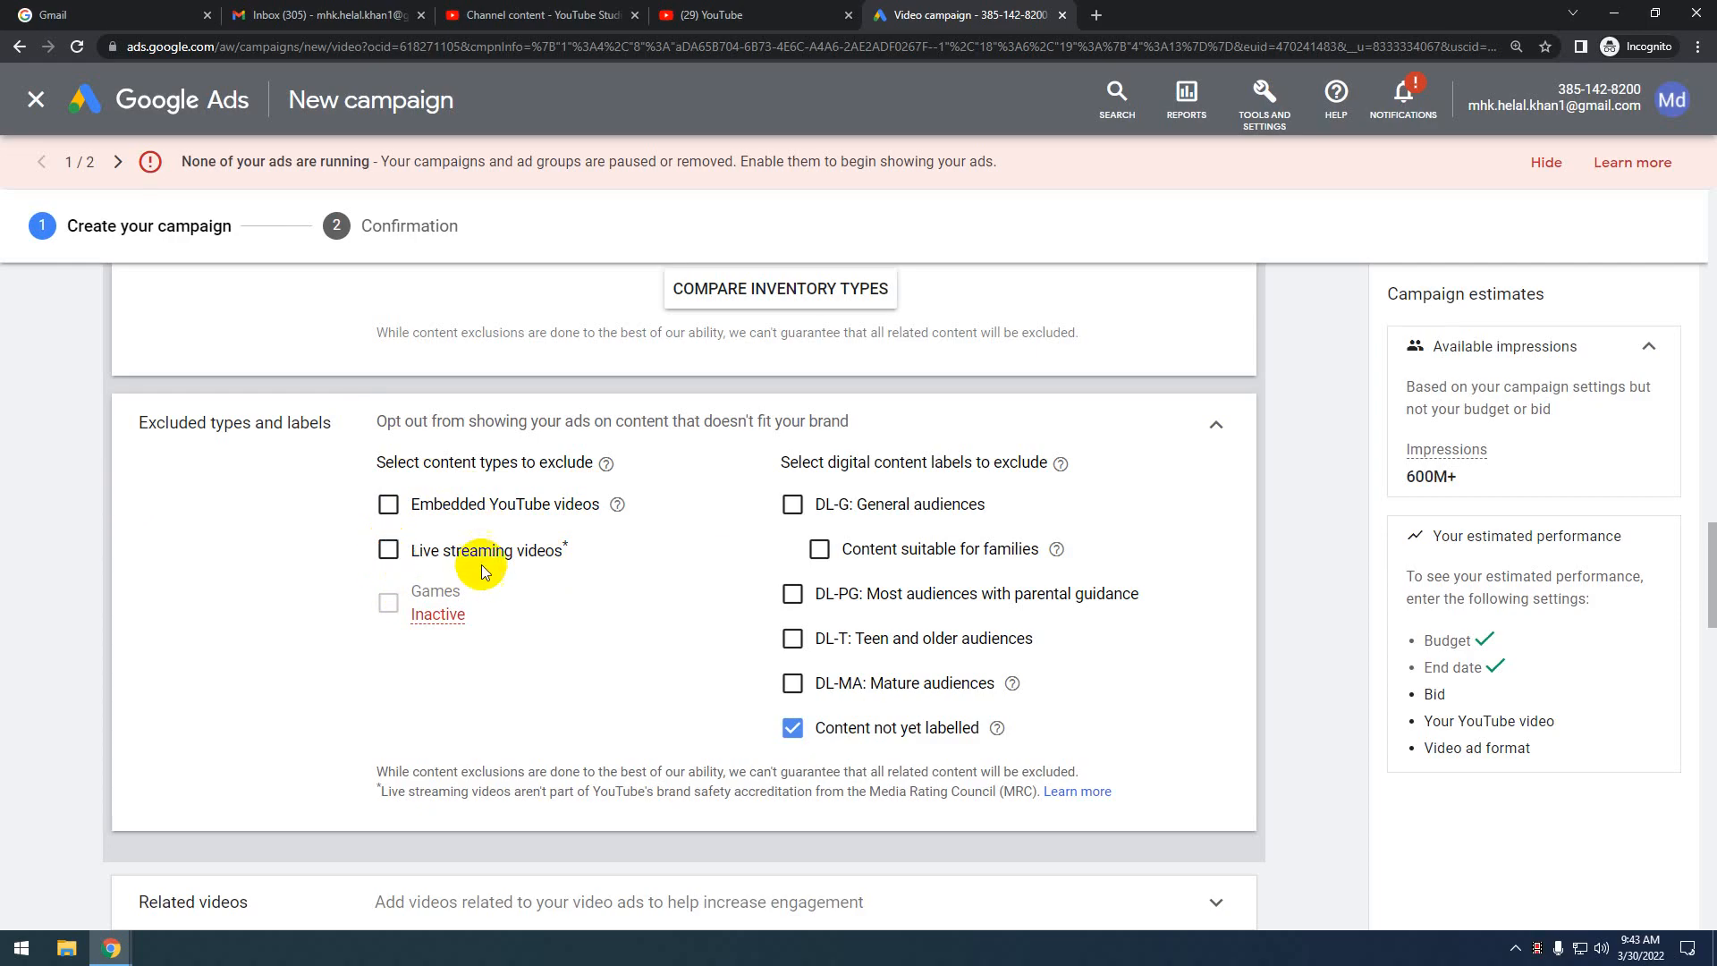
left_click(388, 549)
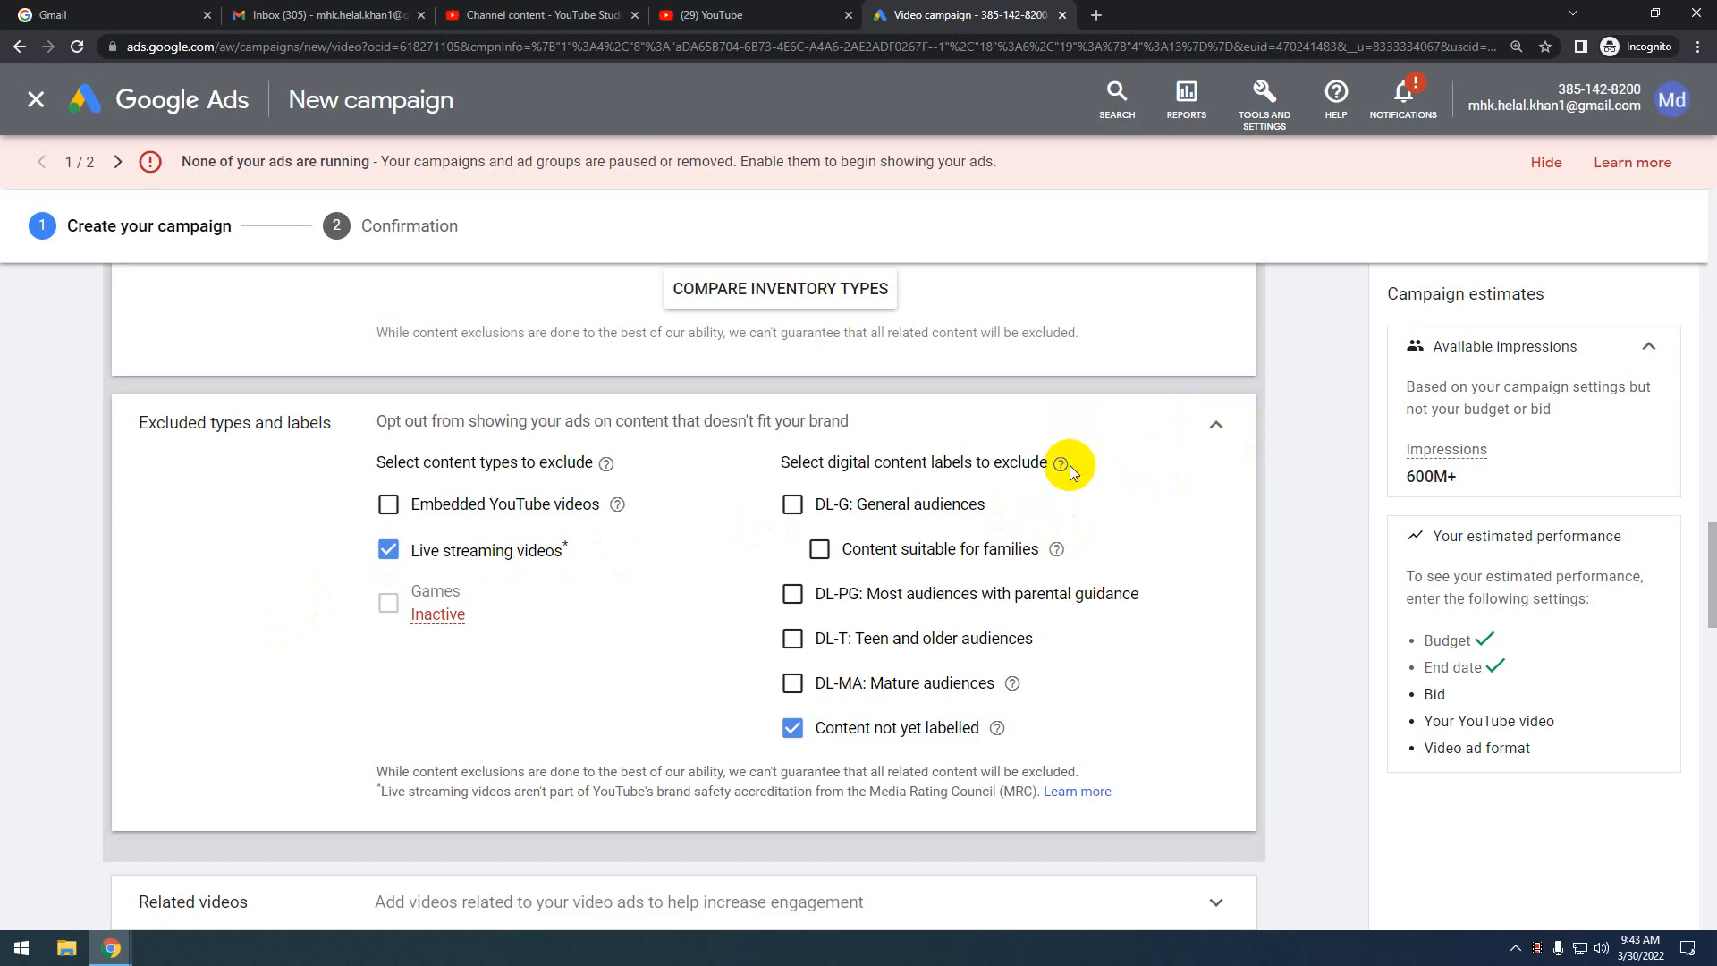
scroll(894, 546, "down", 1)
scroll(787, 465, "up", 1)
left_click(792, 604)
Expand the Related videos settings below Content exclusions and scroll back up to review selections
scroll(1089, 780, "down", 3)
scroll(1088, 780, "down", 3)
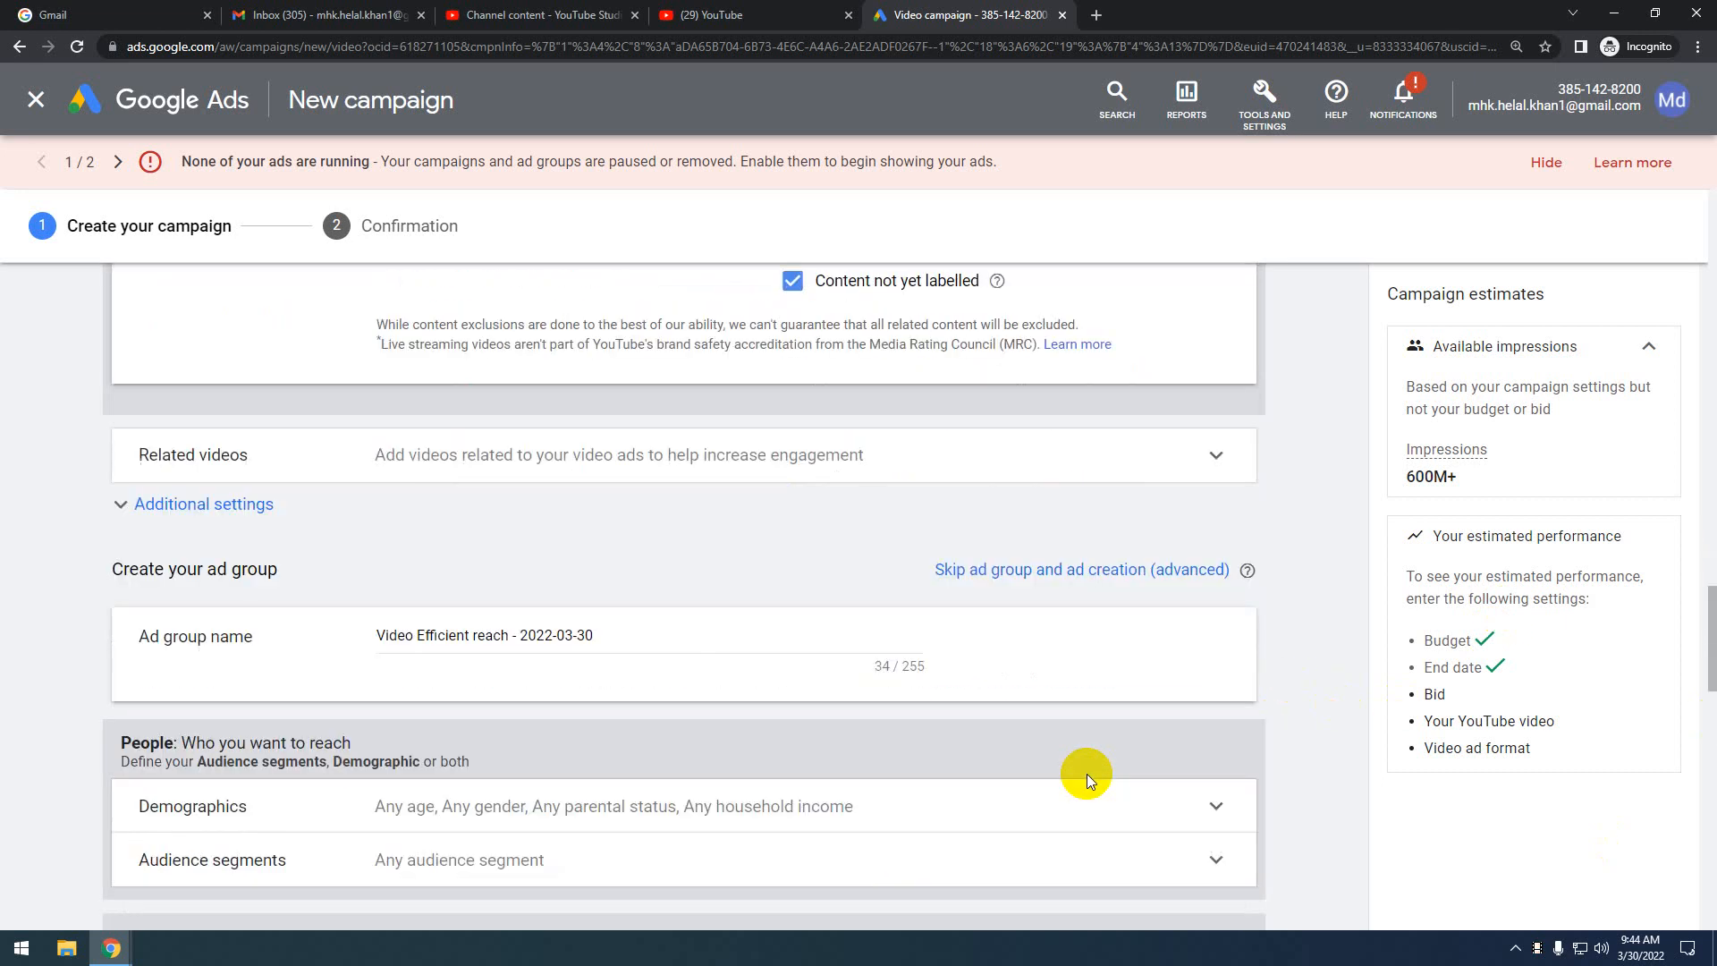
left_click(1077, 449)
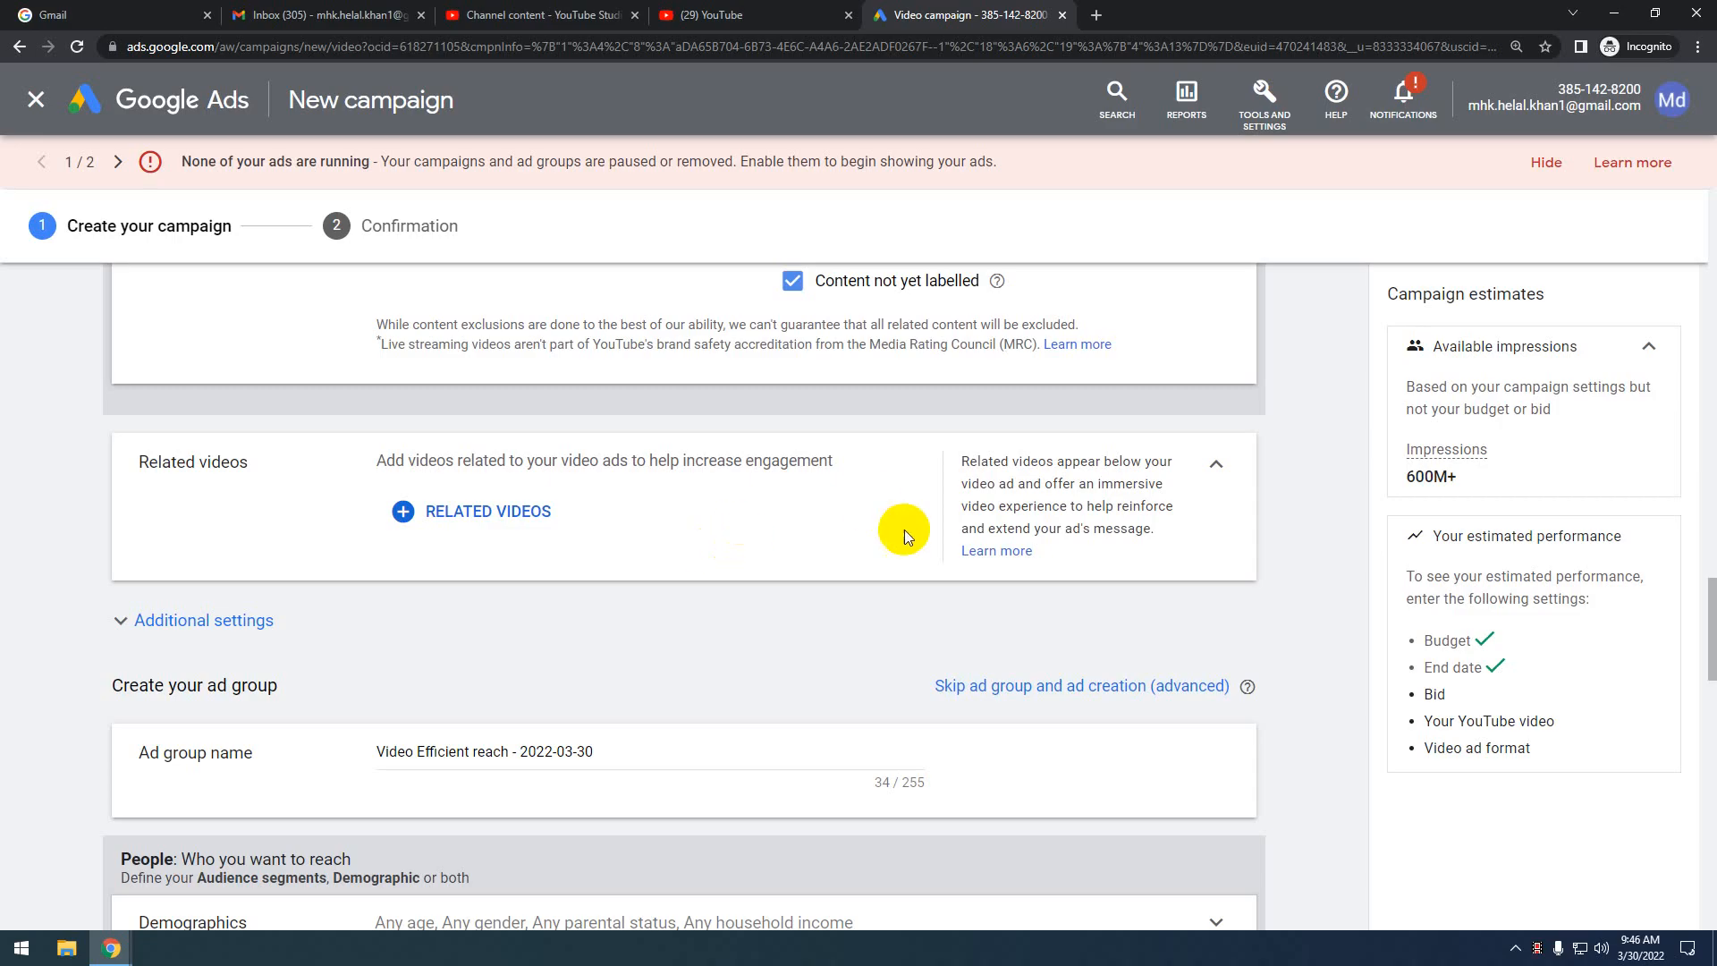
scroll(894, 526, "up", 2)
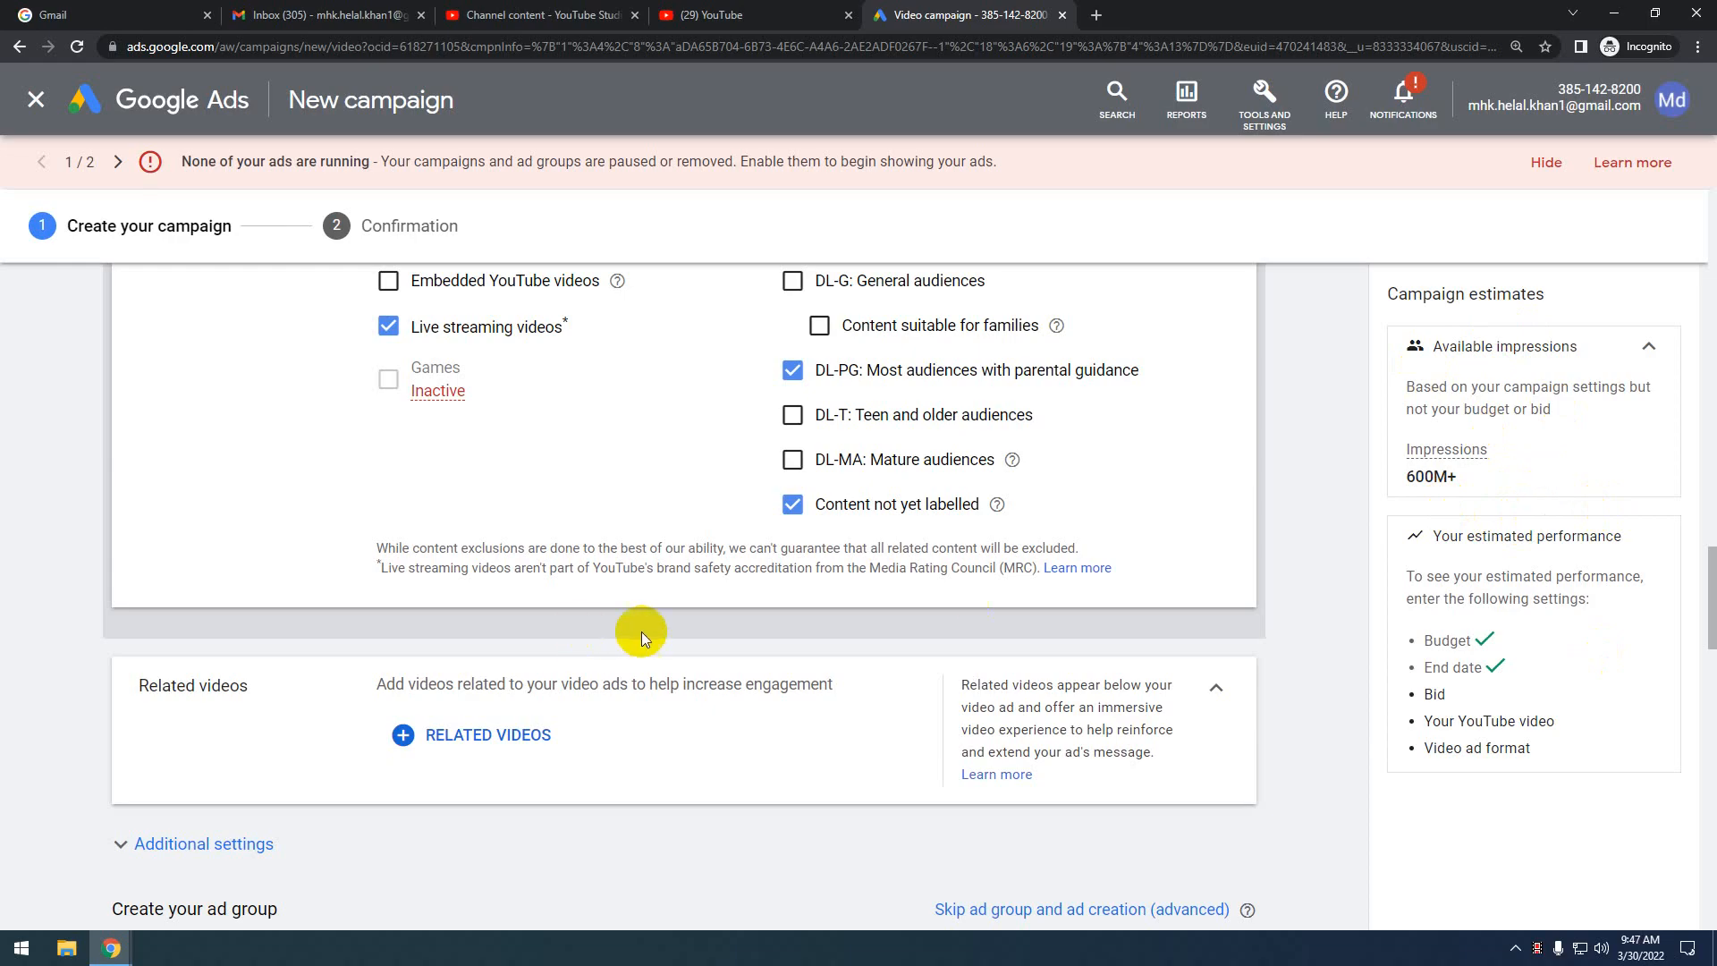
scroll(694, 630, "down", 2)
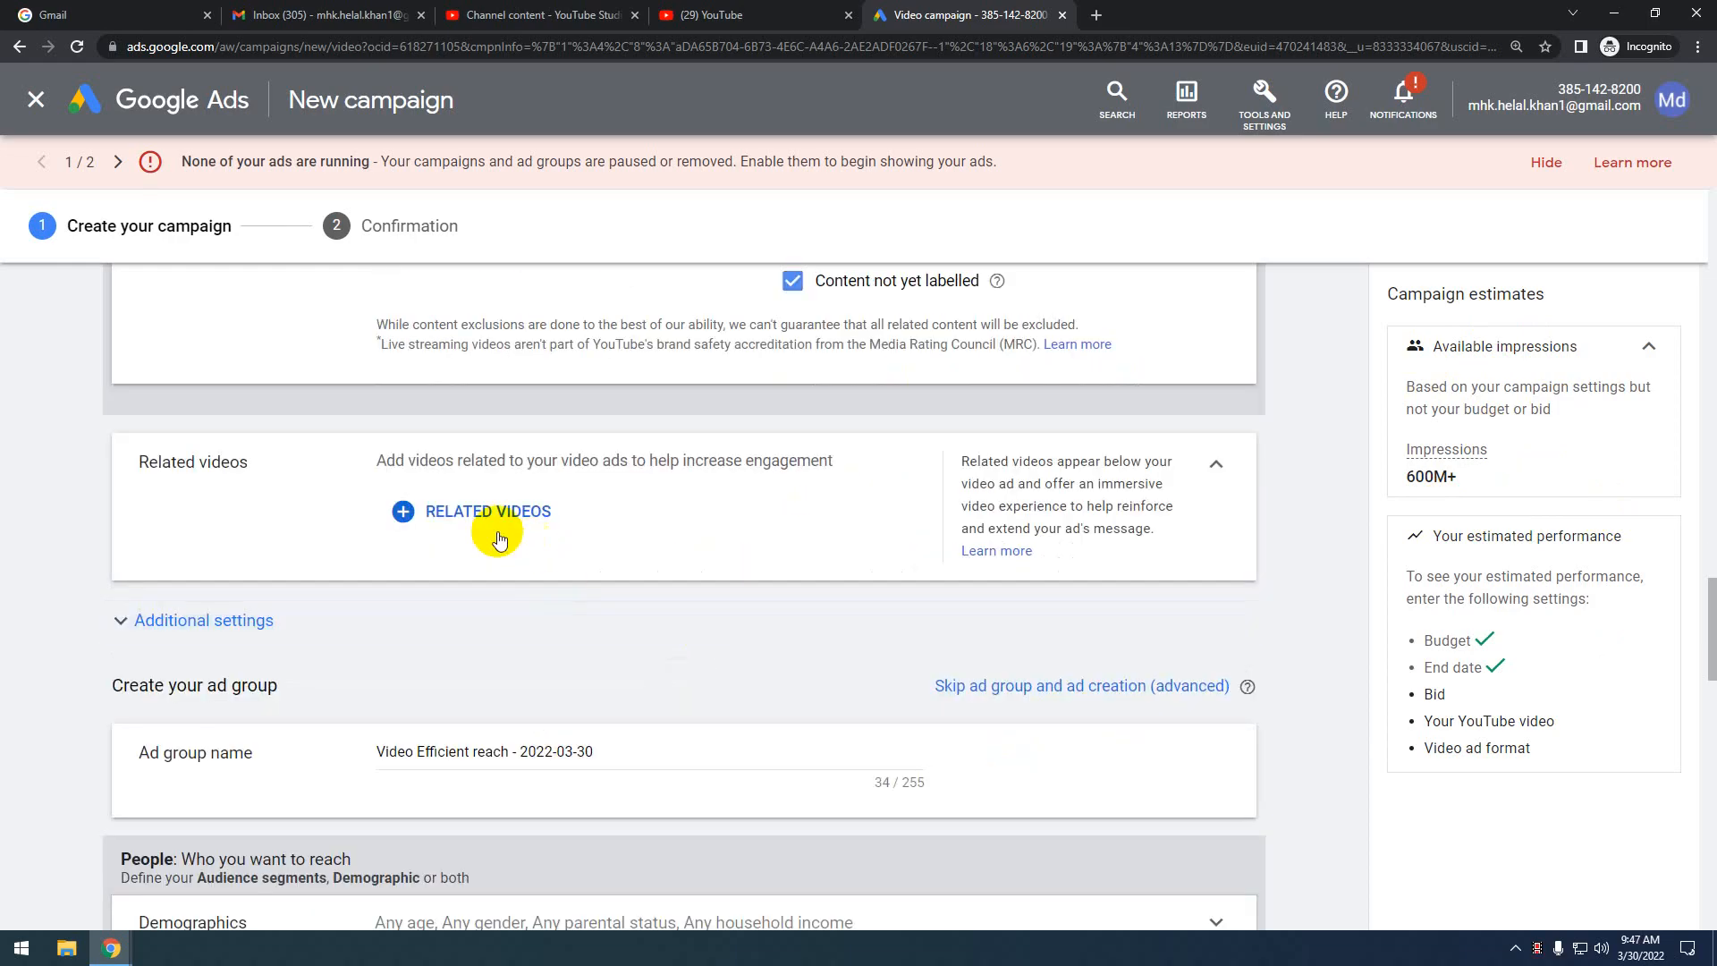
scroll(677, 527, "down", 3)
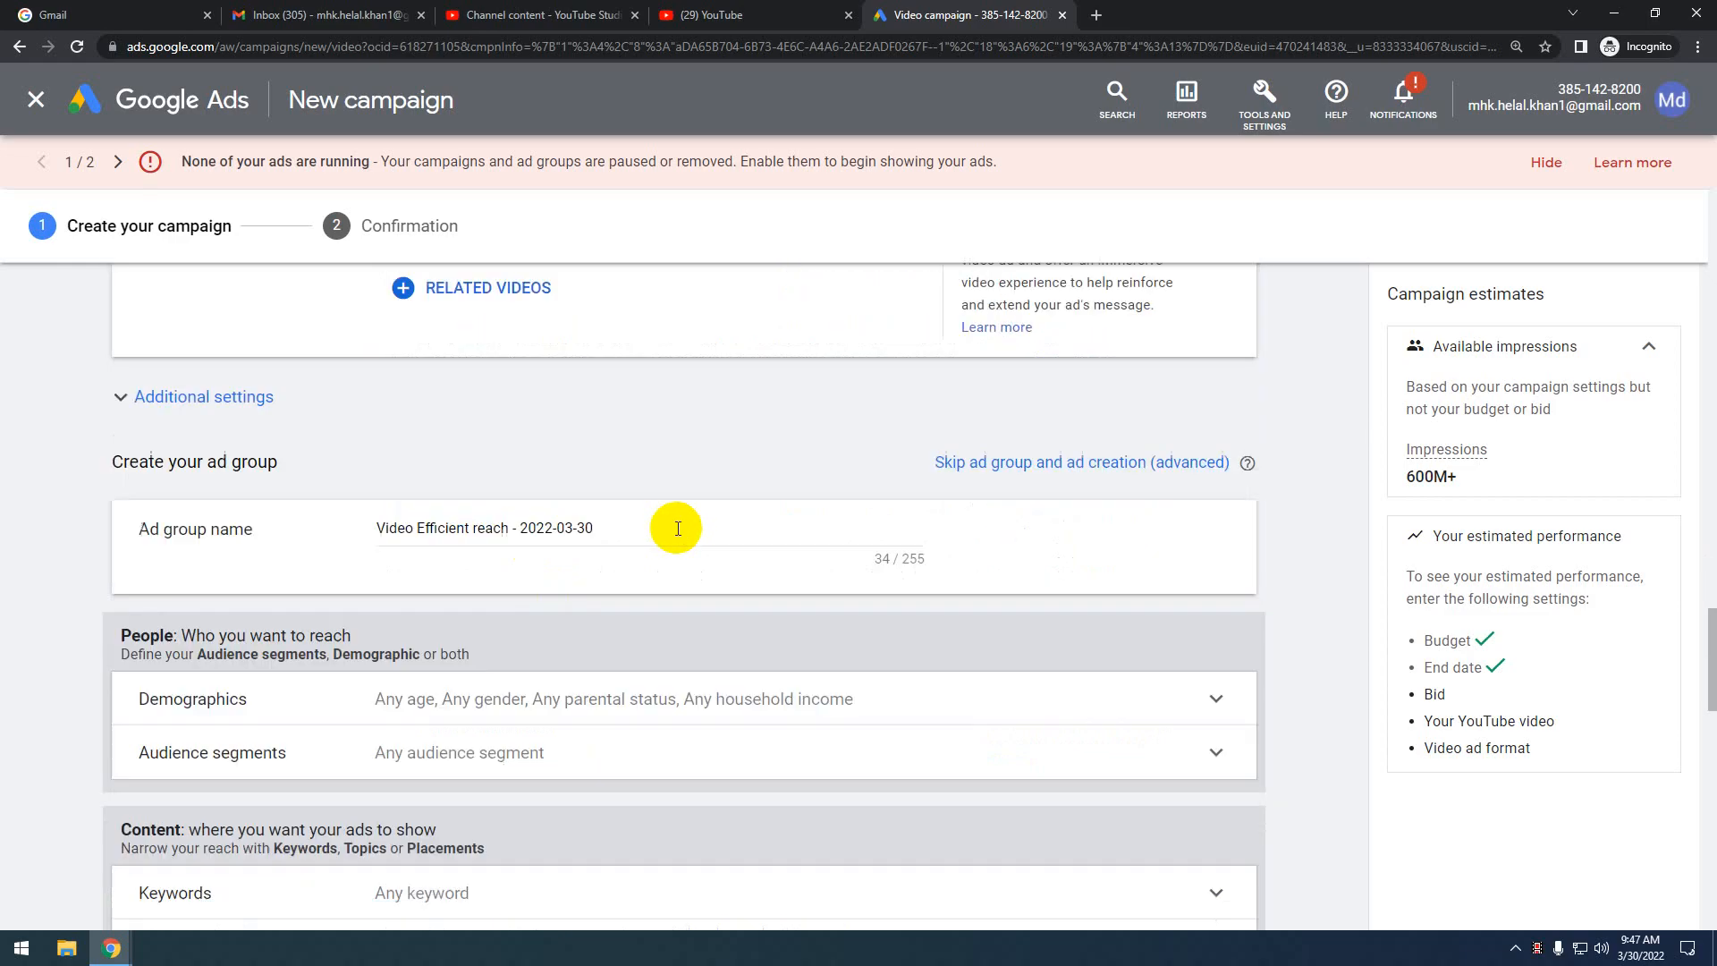
scroll(676, 527, "up", 3)
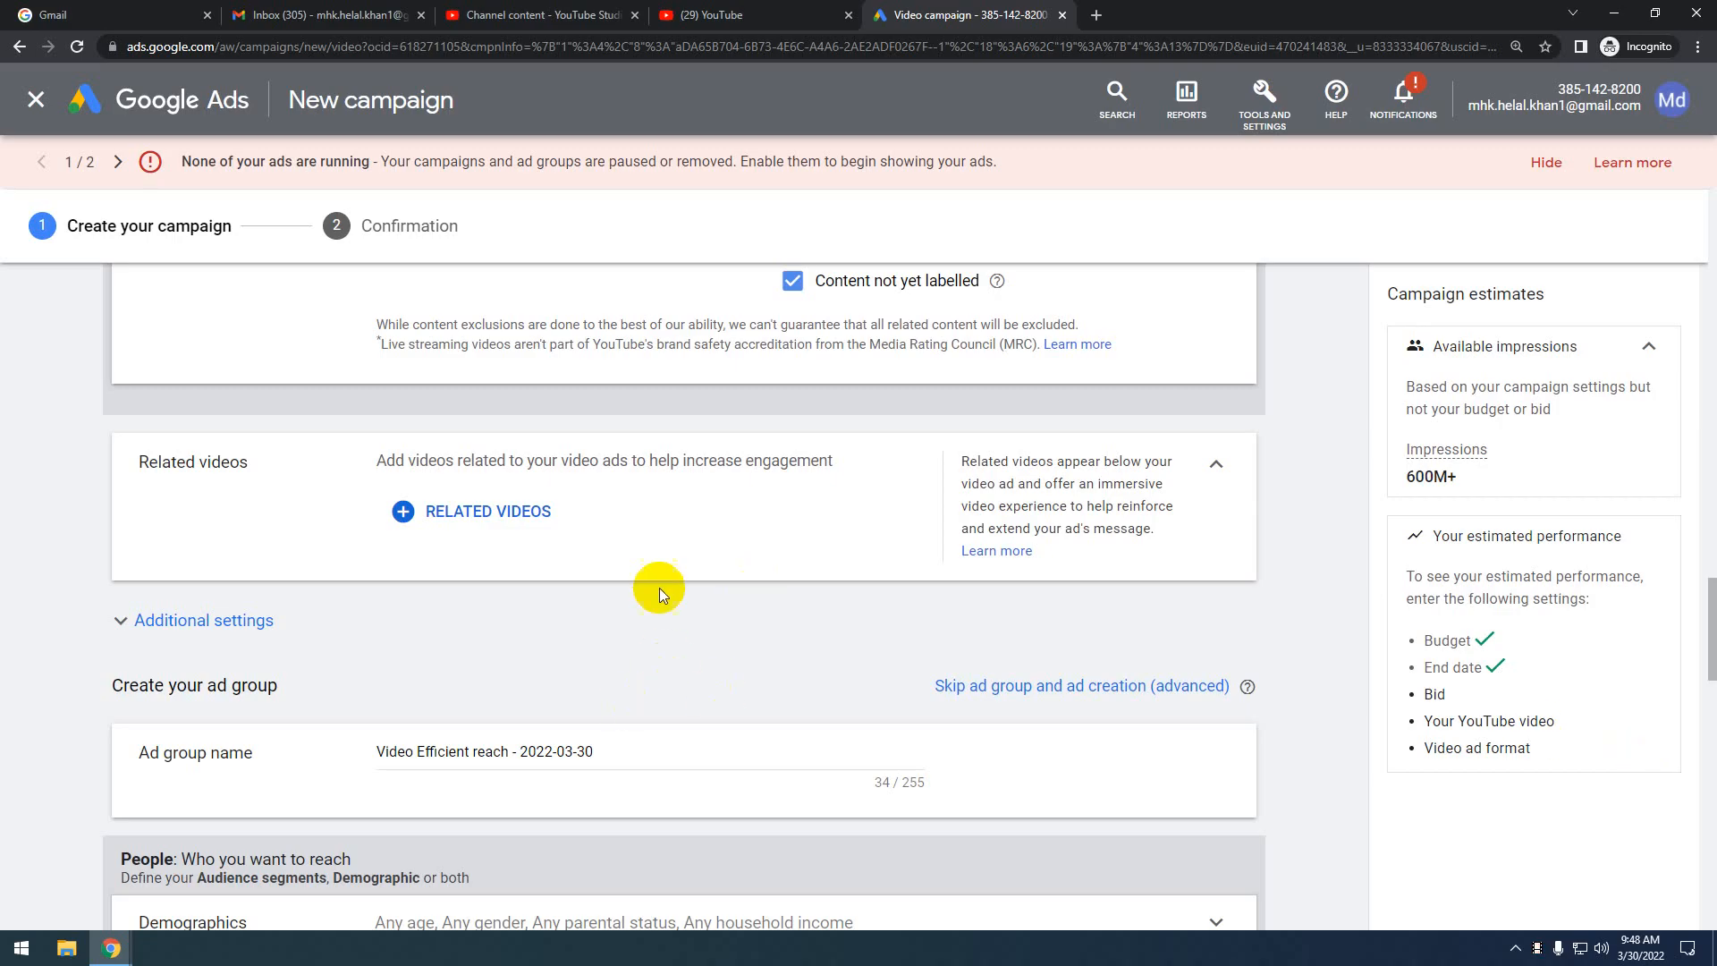
scroll(658, 587, "up", 1)
scroll(657, 587, "down", 1)
Open the Related videos search, then switch browser tabs through YouTube Studio to YouTube home
left_click(475, 508)
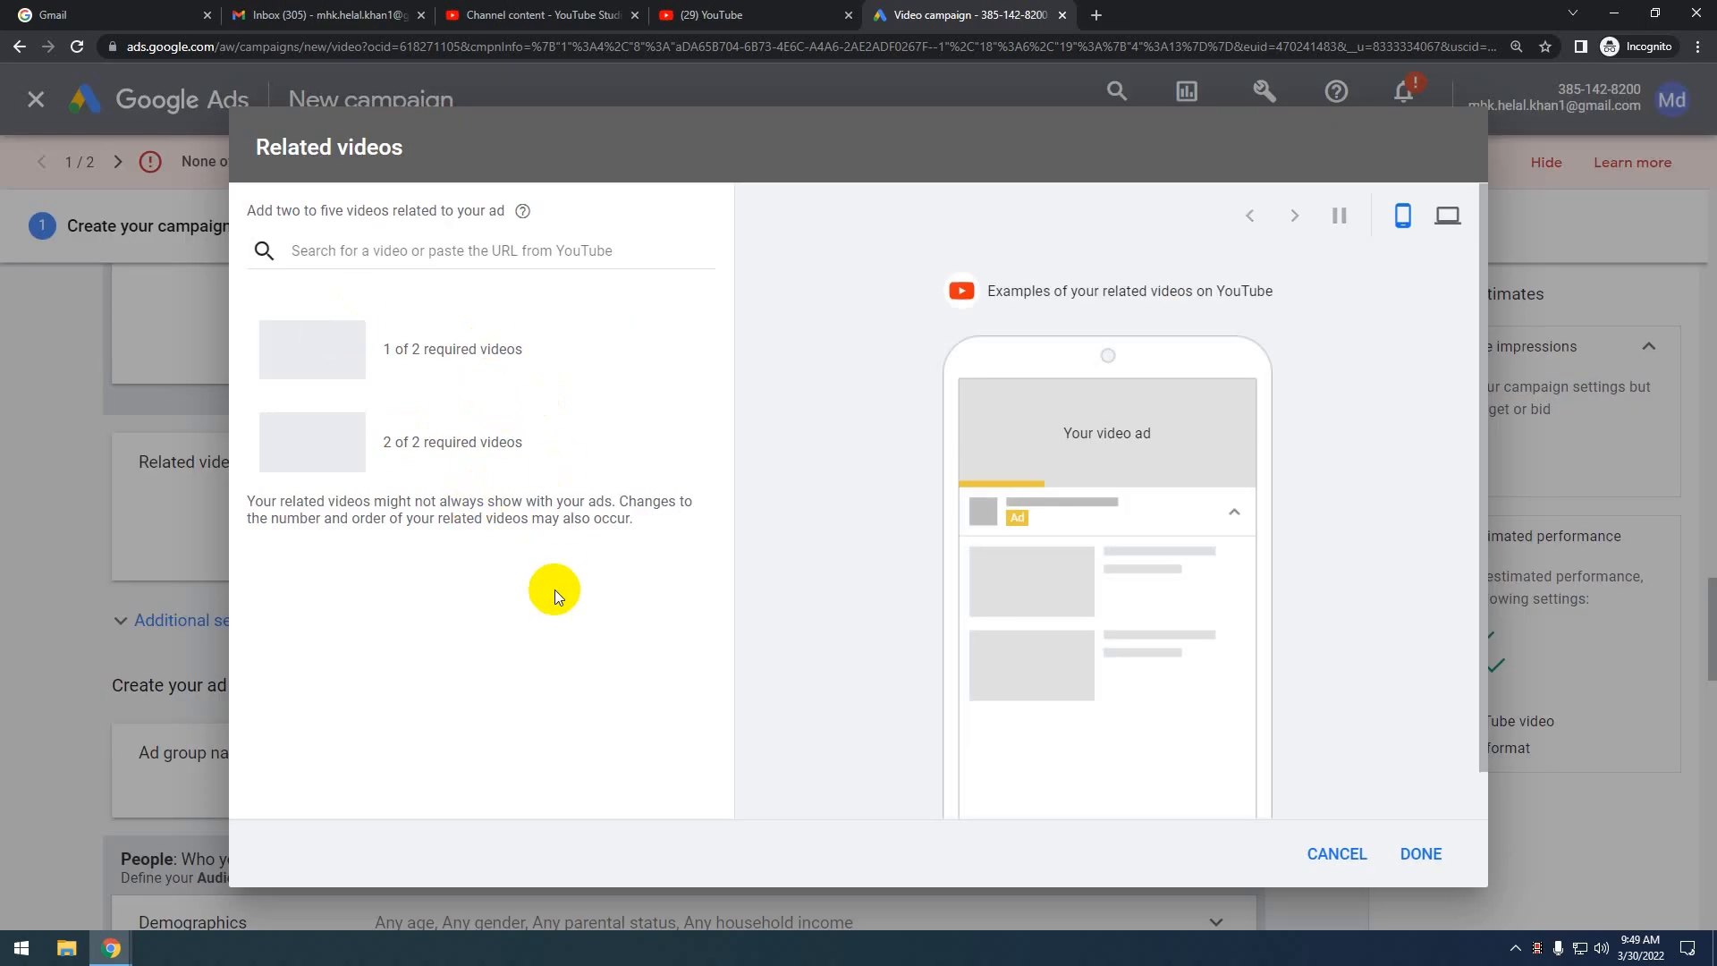
left_click(371, 251)
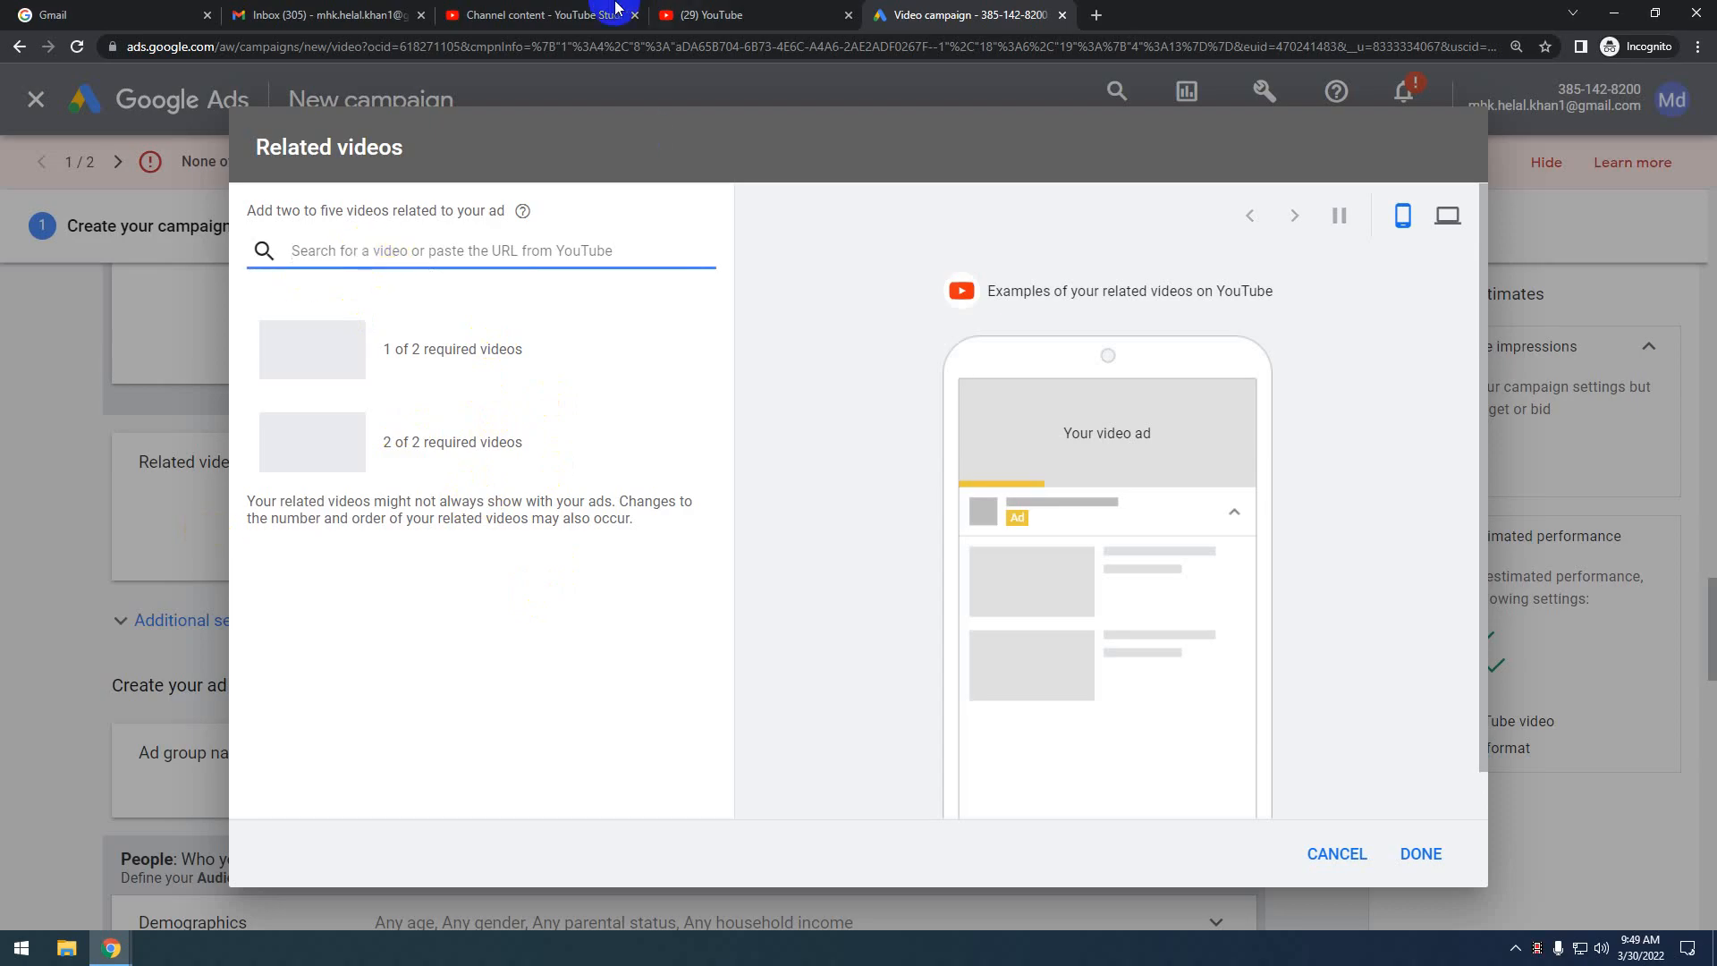
left_click(581, 14)
left_click(745, 9)
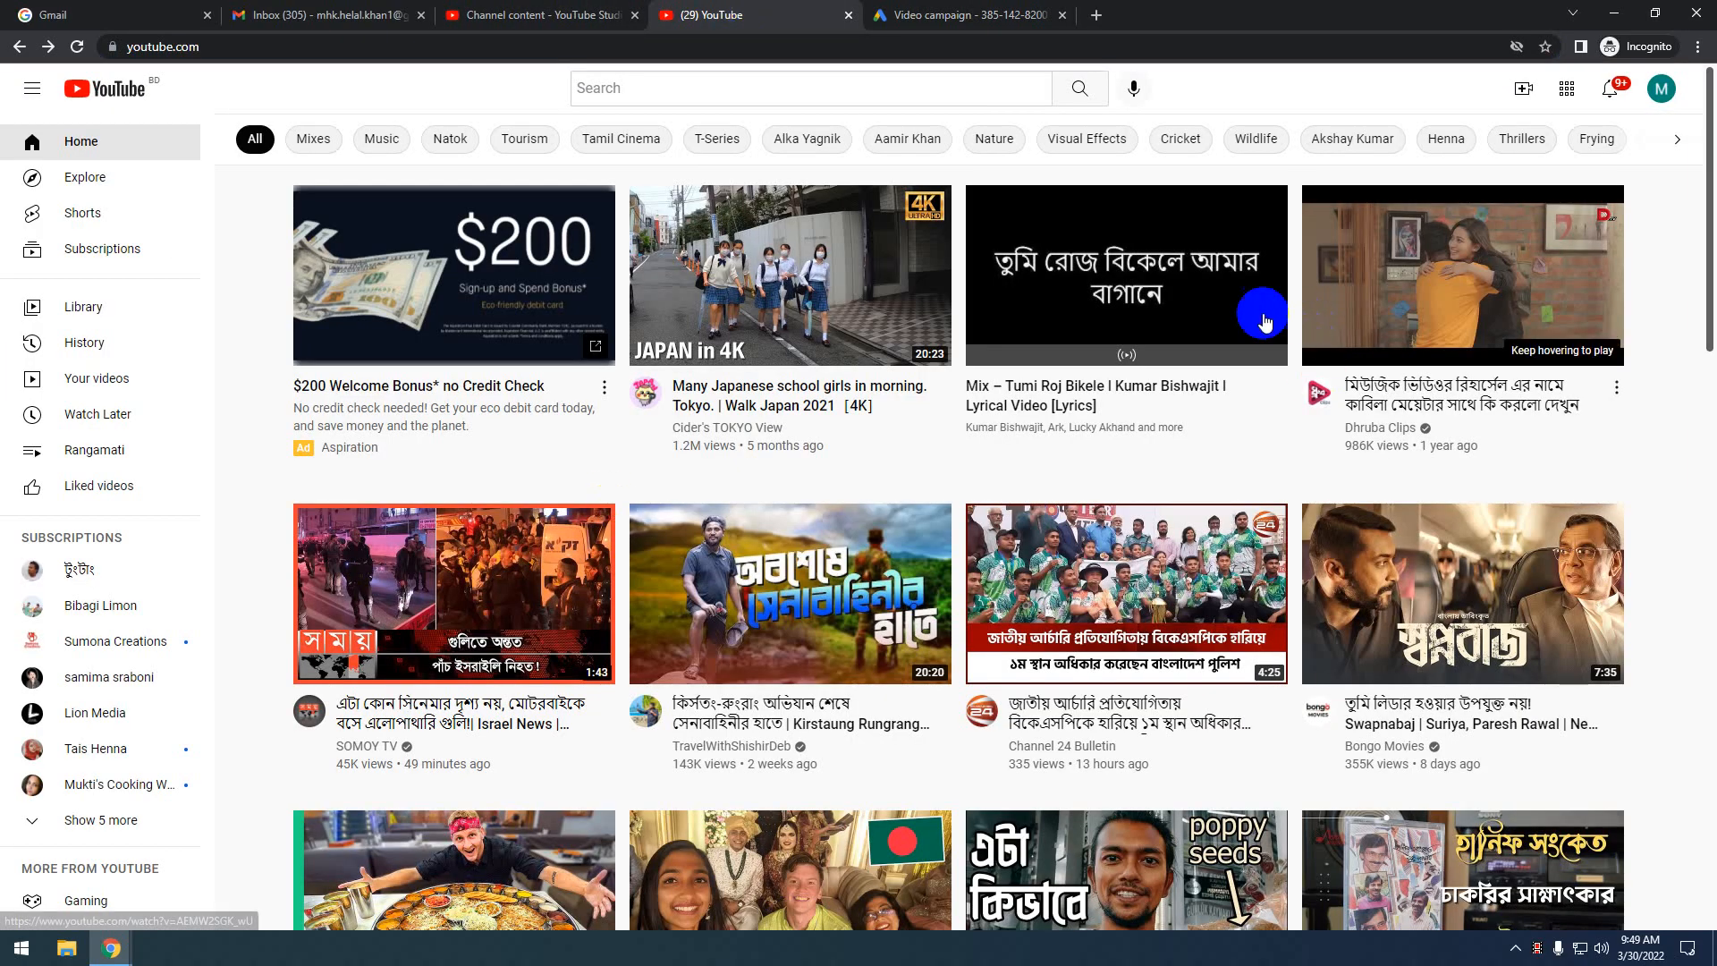
Copy the link of the Kirstaung Rungrang Episode 04 Bandarban video from YouTube
left_click(771, 583)
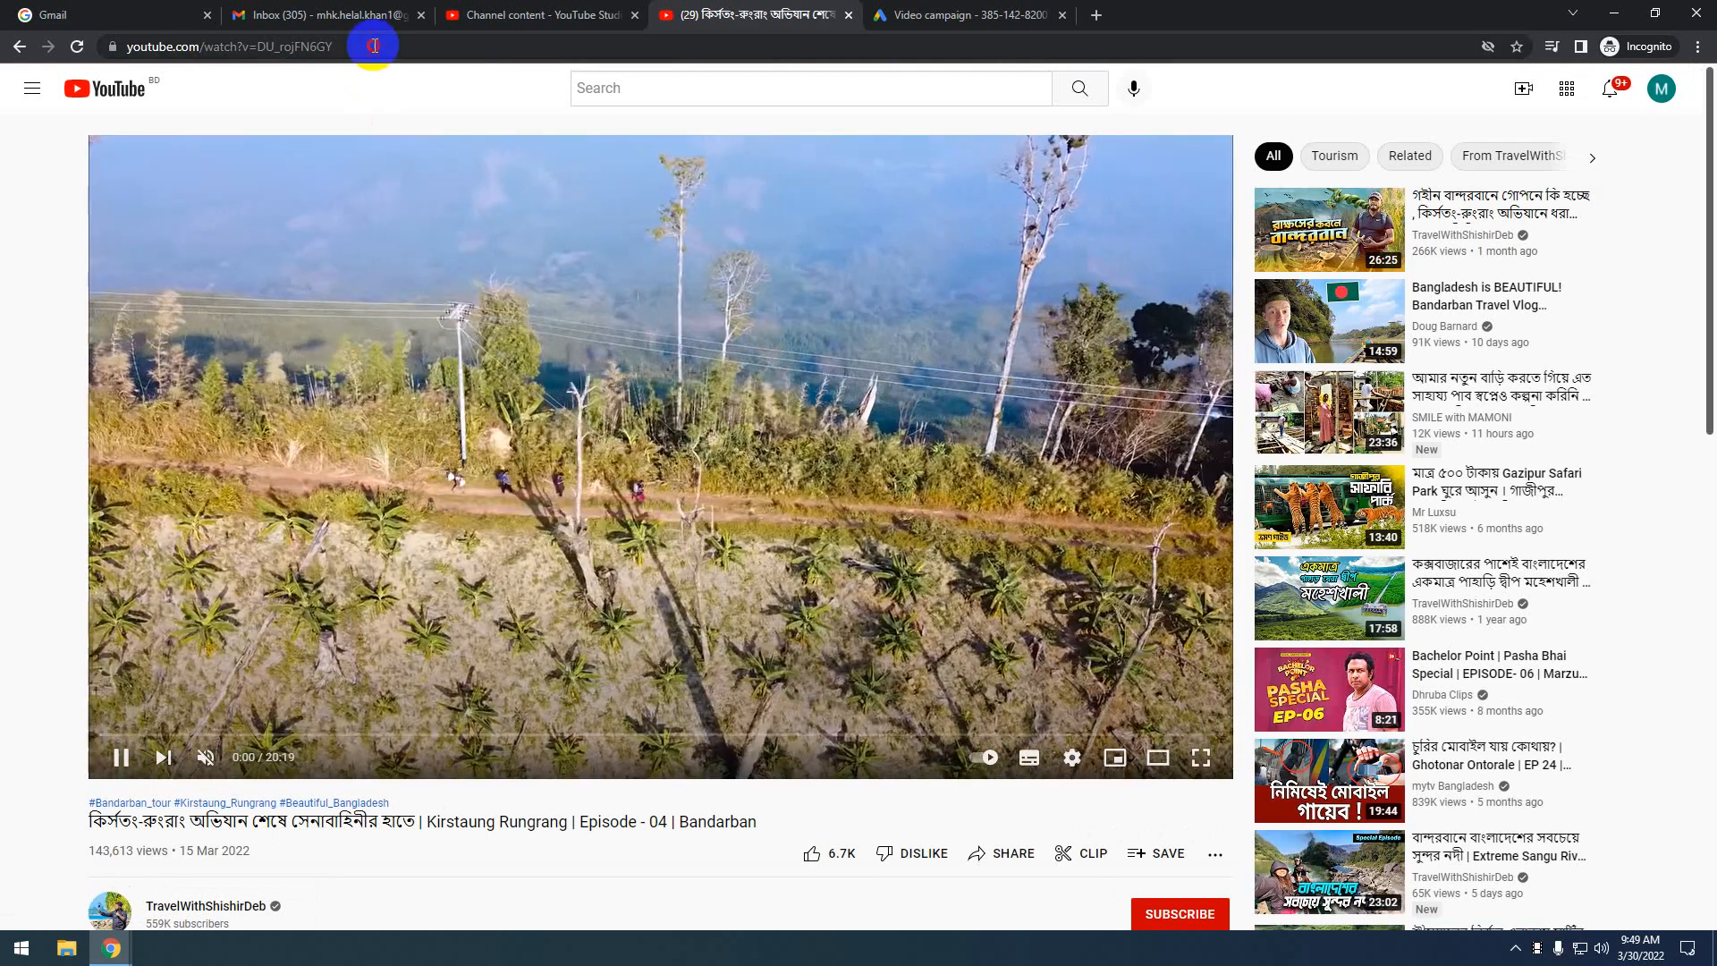
left_click(373, 45)
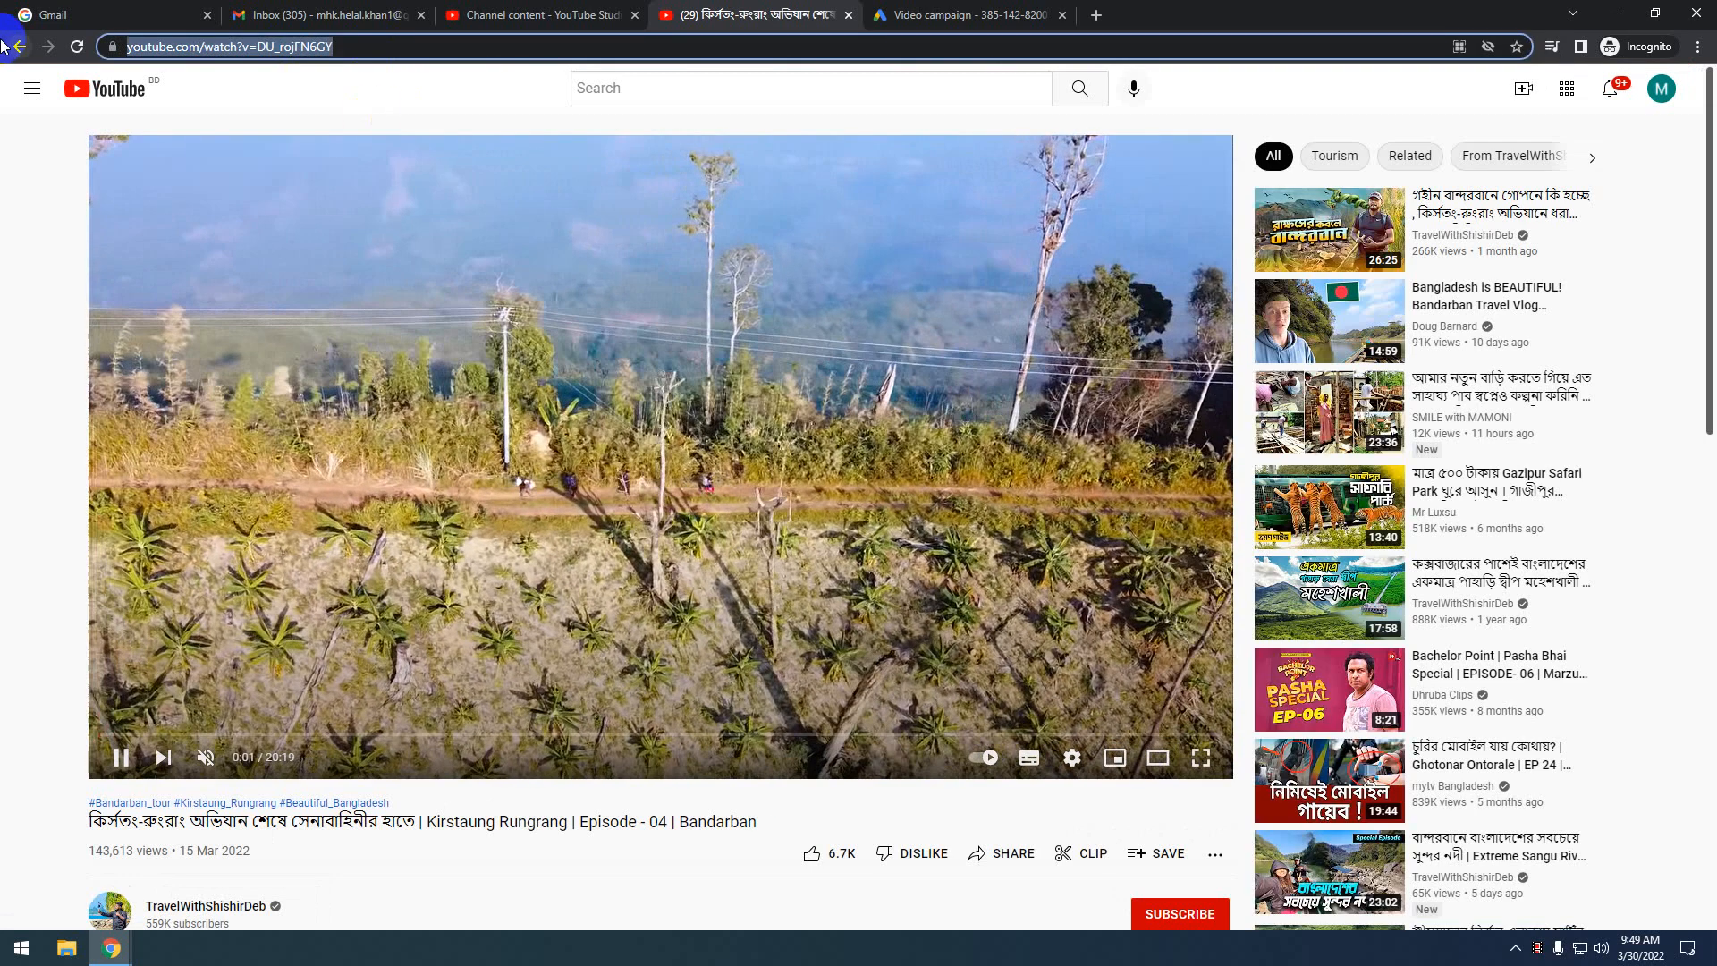
left_click(530, 14)
left_click(1025, 8)
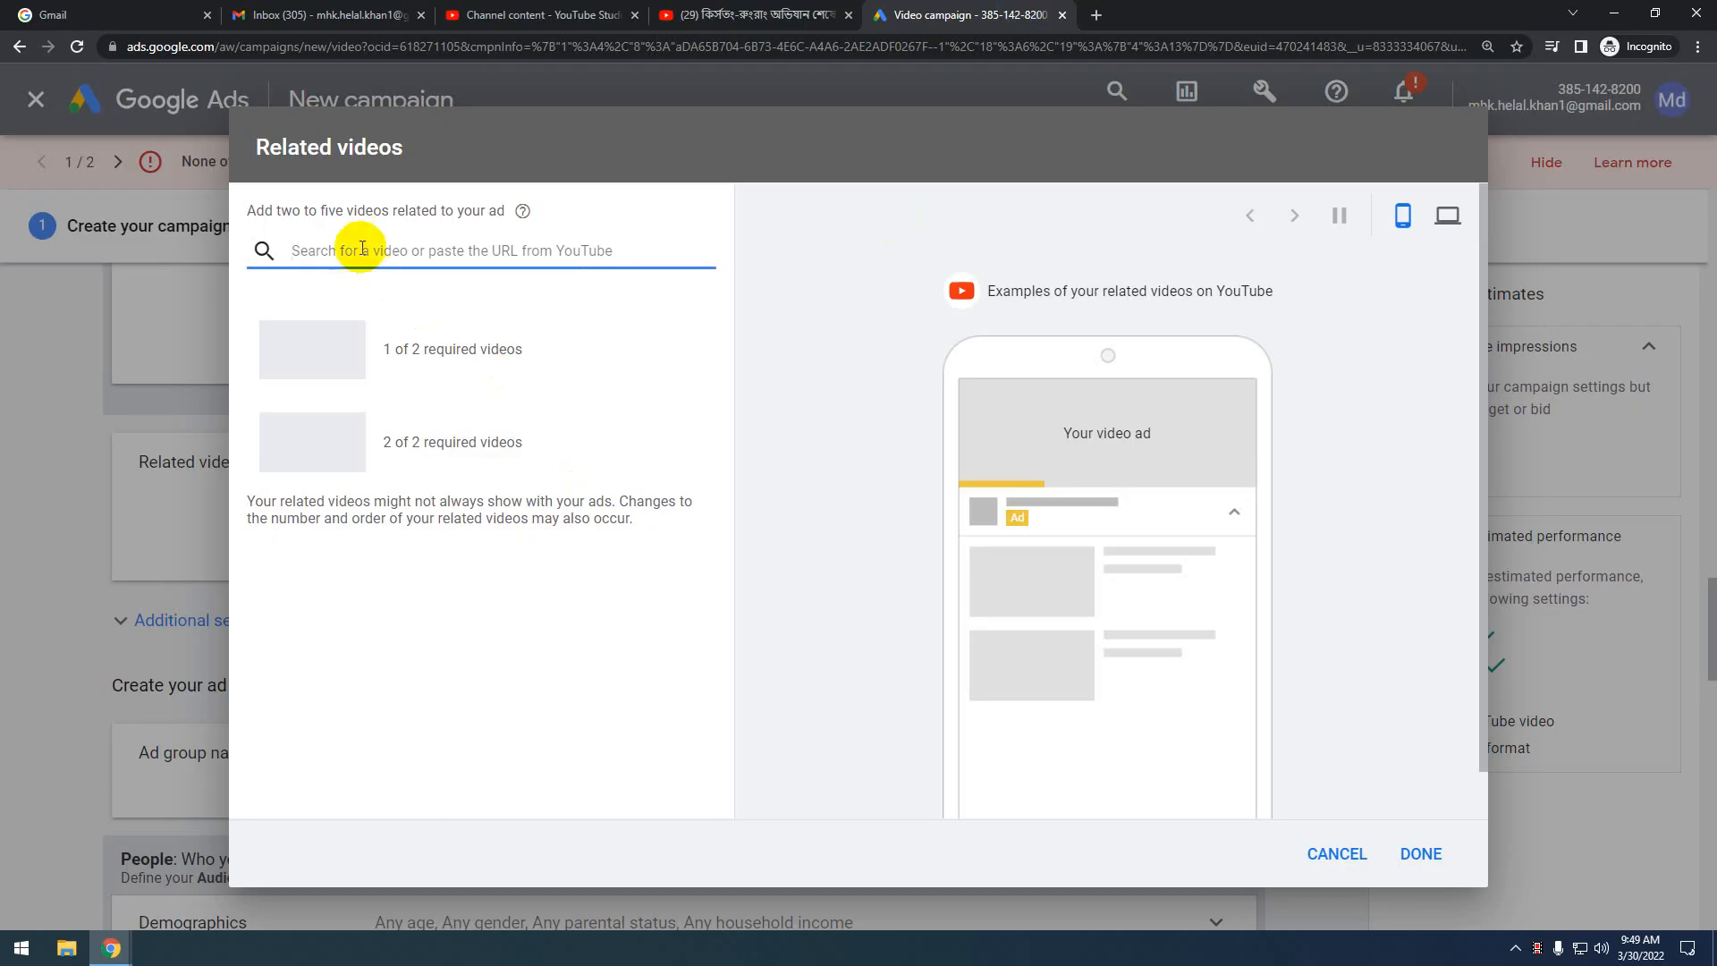
Paste the Kirstaung Rungrang video link to make it the first related video
key("ctrl+v")
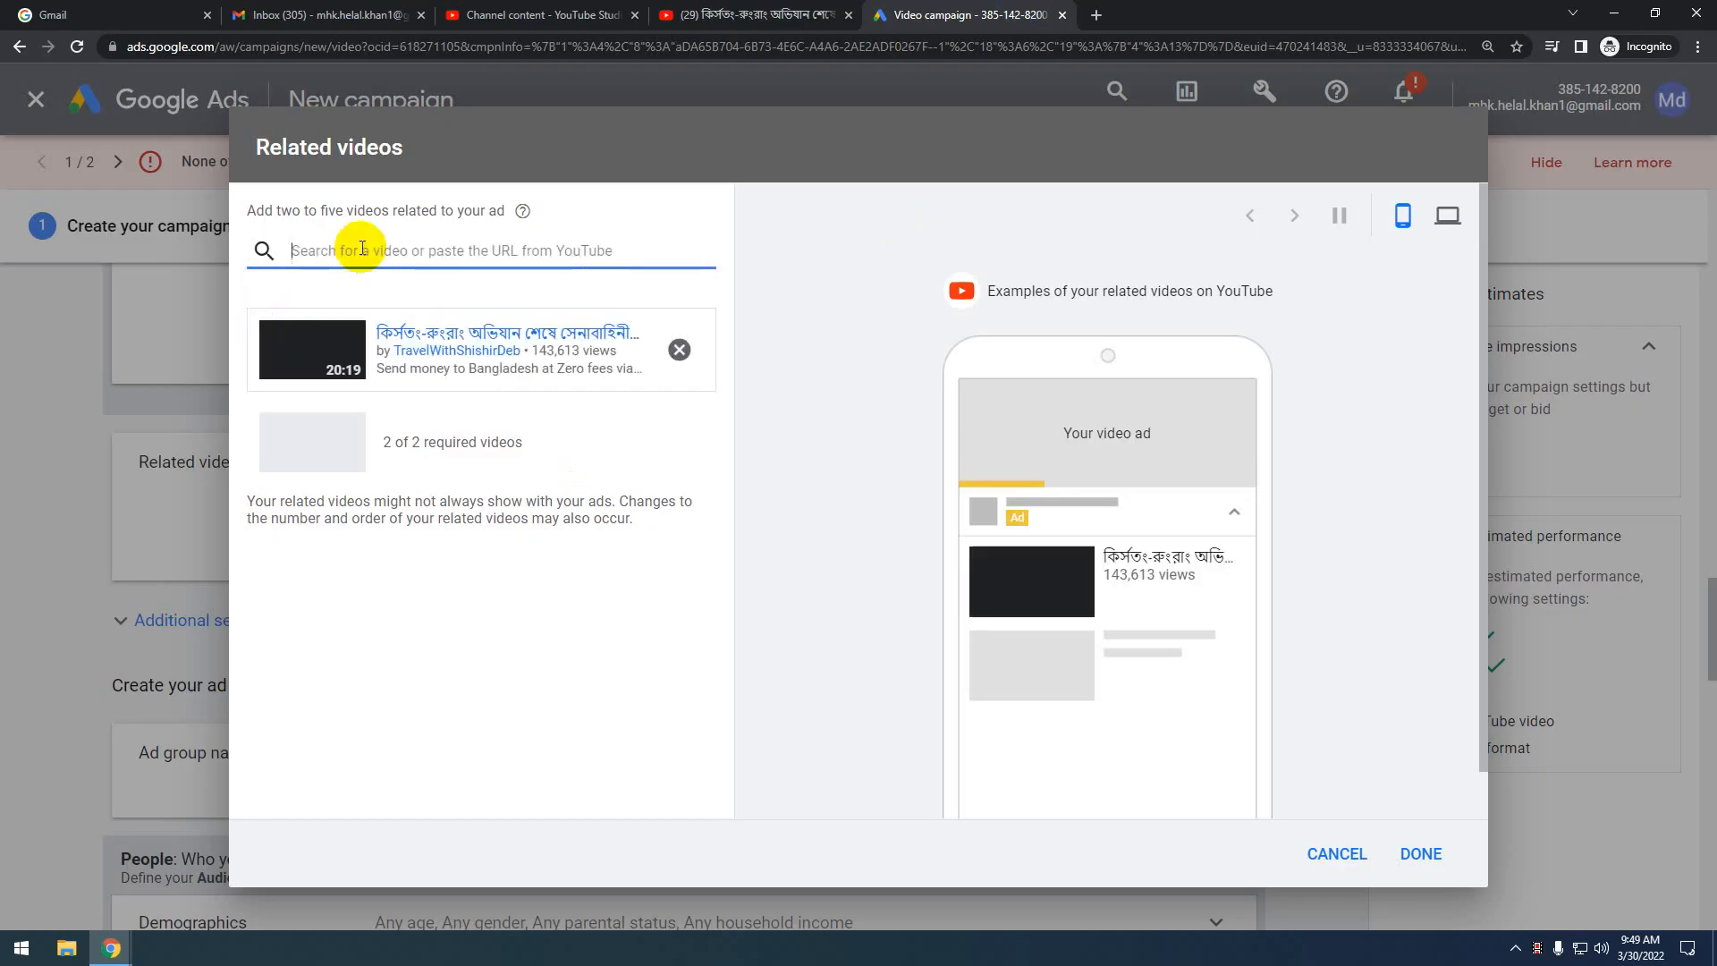
left_click(439, 442)
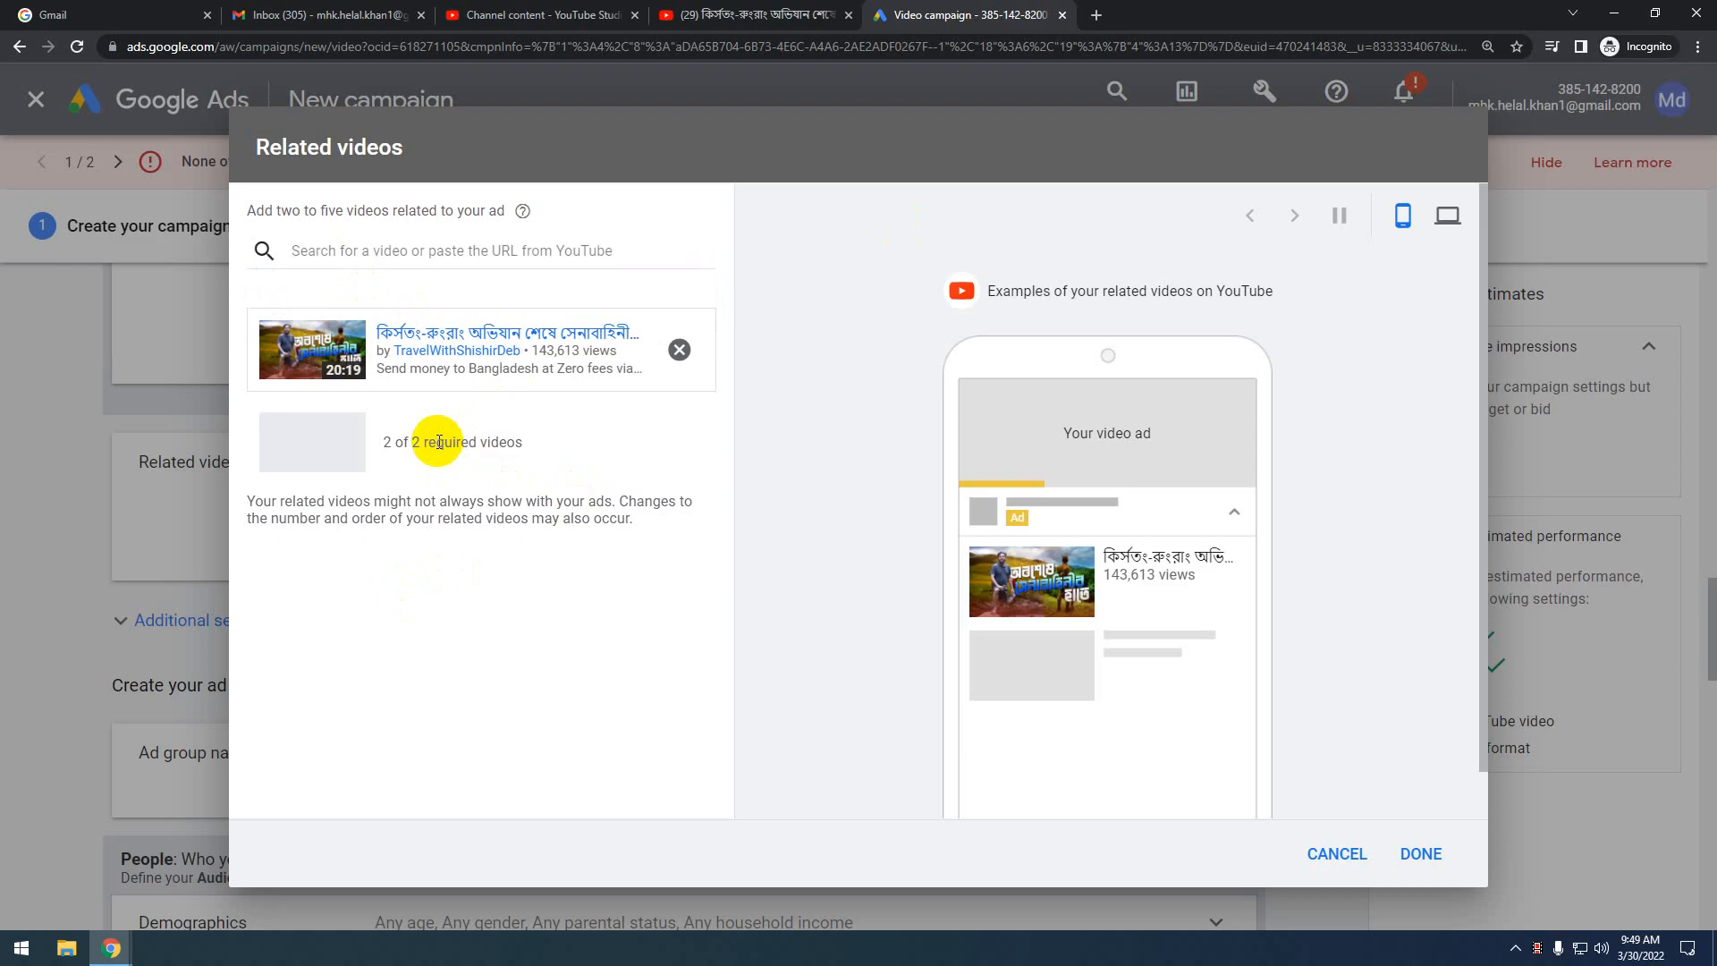
left_click(728, 16)
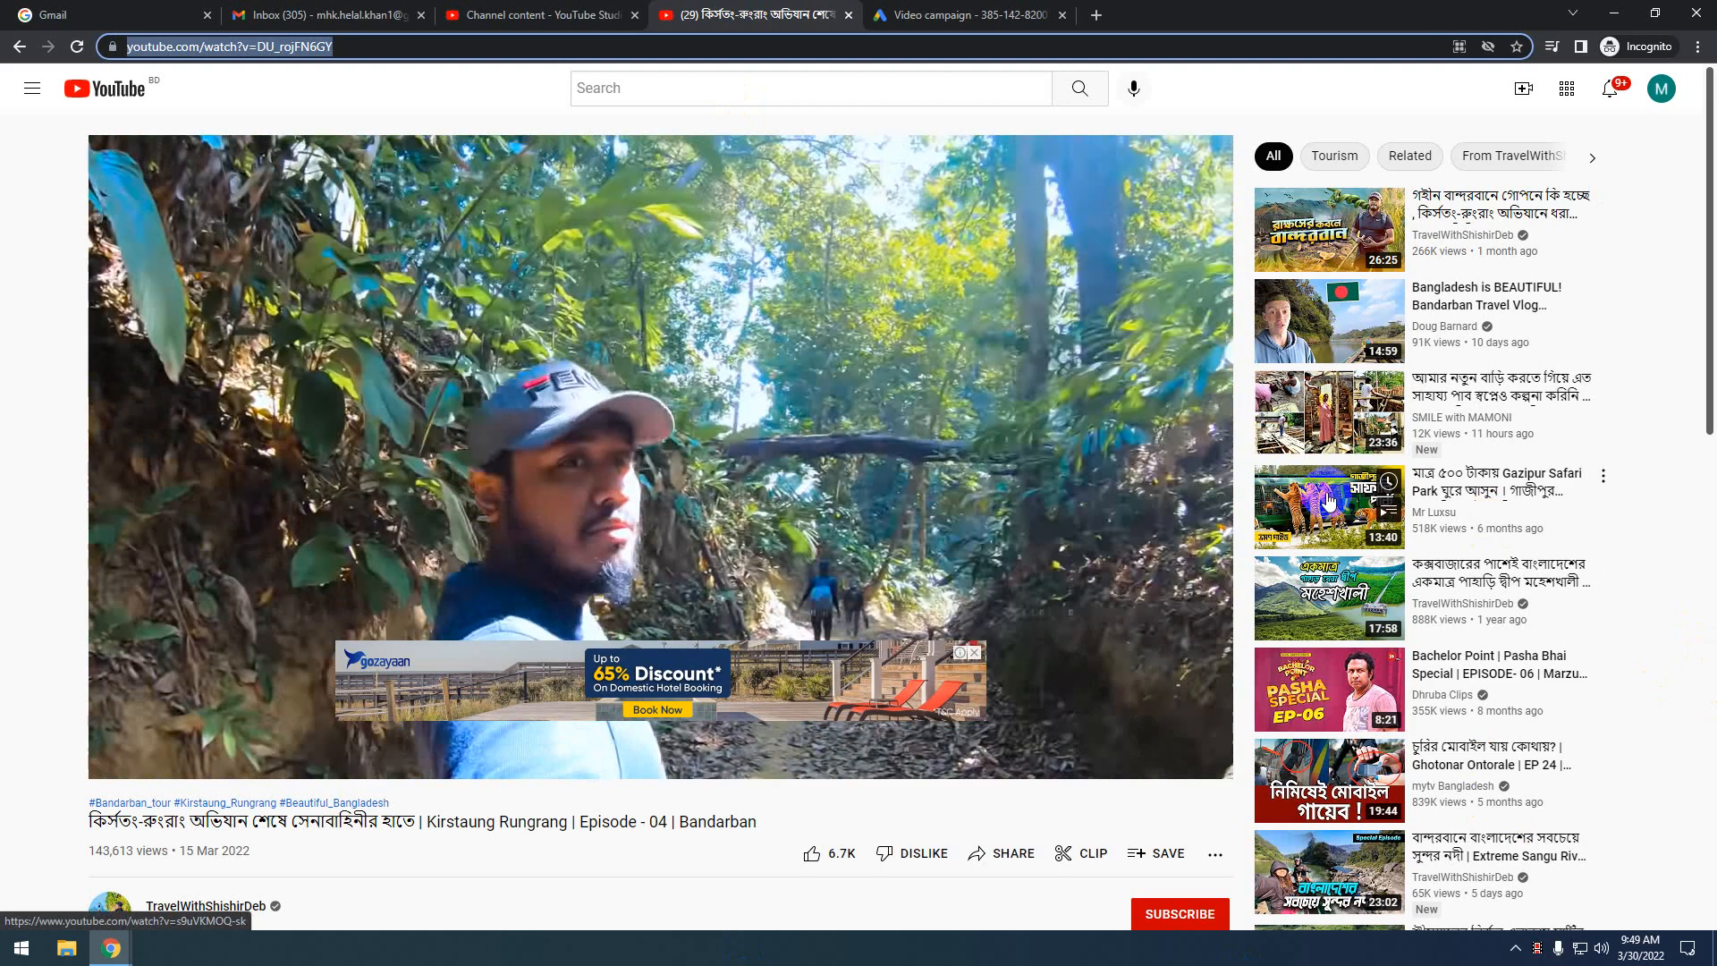
Copy the Gazipur Safari Park video link from YouTube for the second related-video slot
left_click(1330, 502)
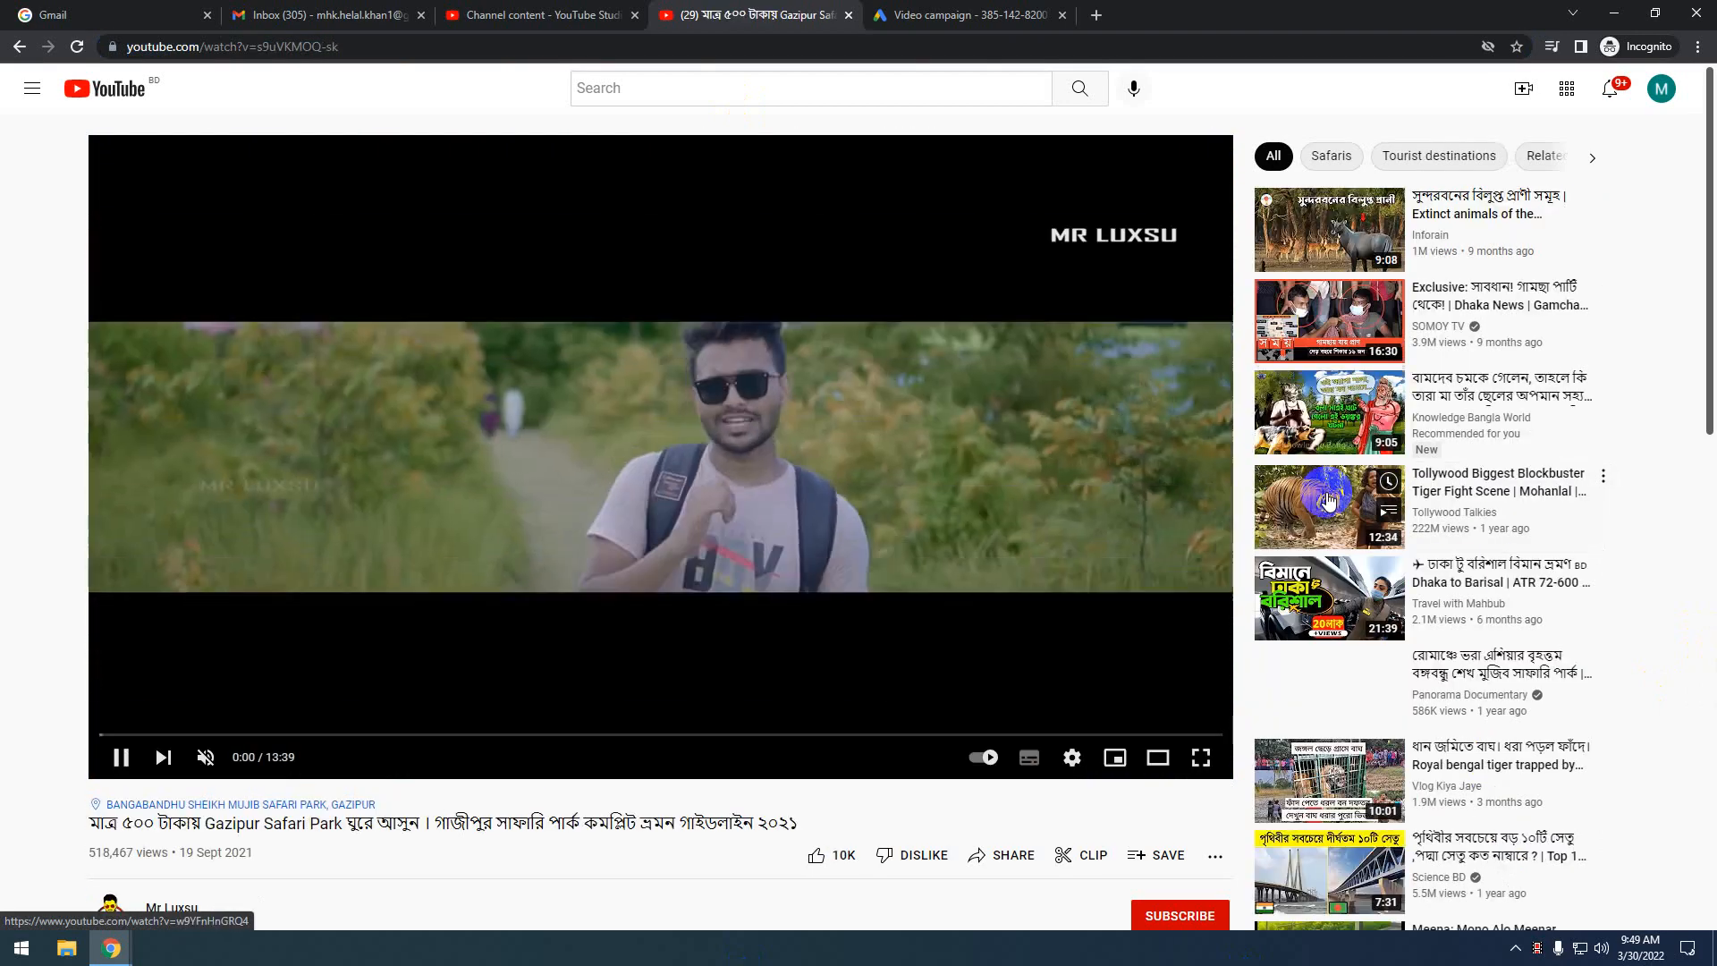
left_click(372, 46)
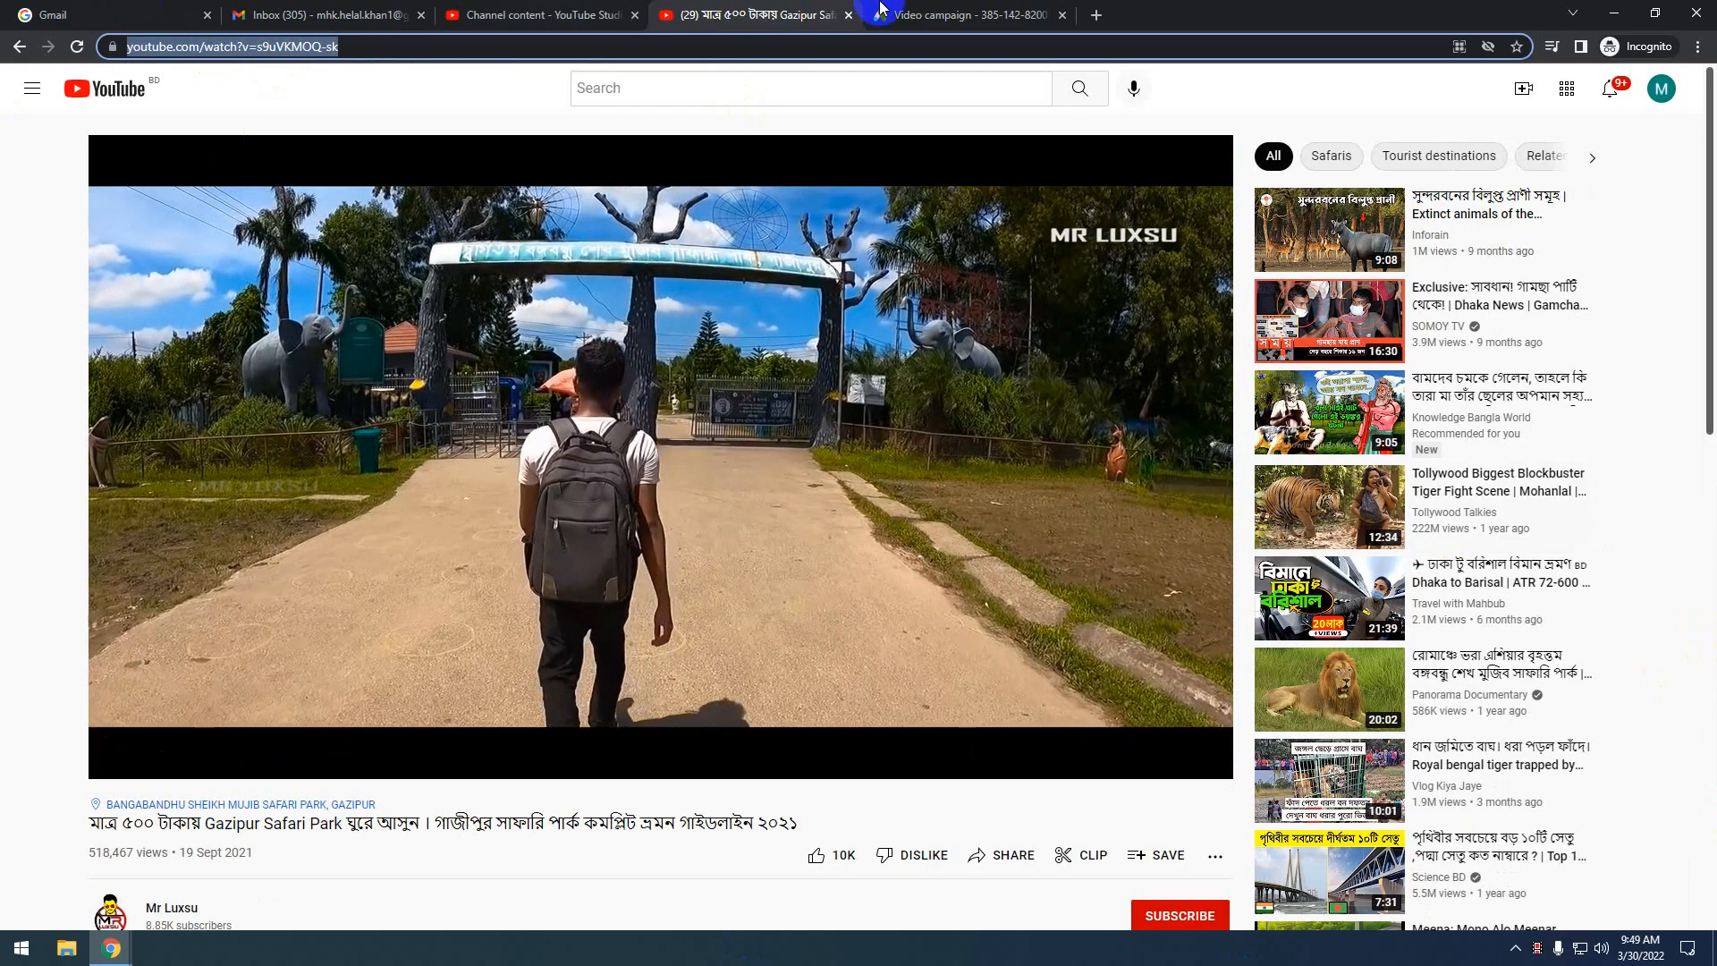
left_click(966, 14)
left_click(446, 243)
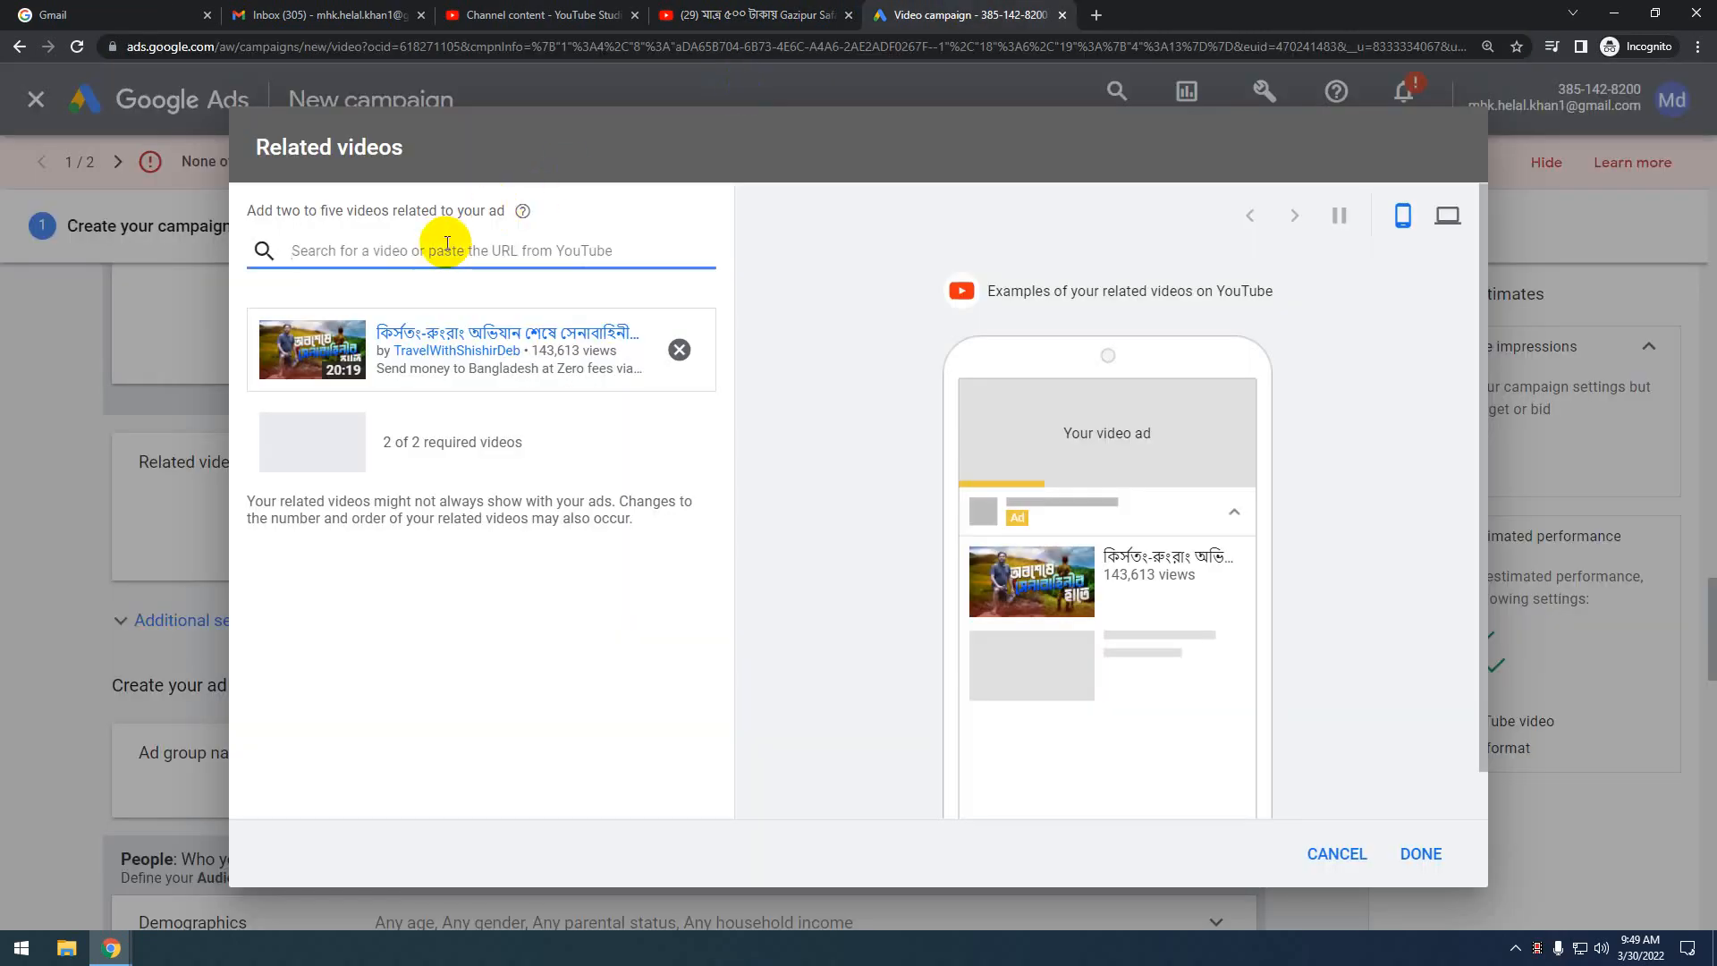
Paste the Gazipur Safari Park link, check desktop and mobile previews, and confirm both videos
key("ctrl+v")
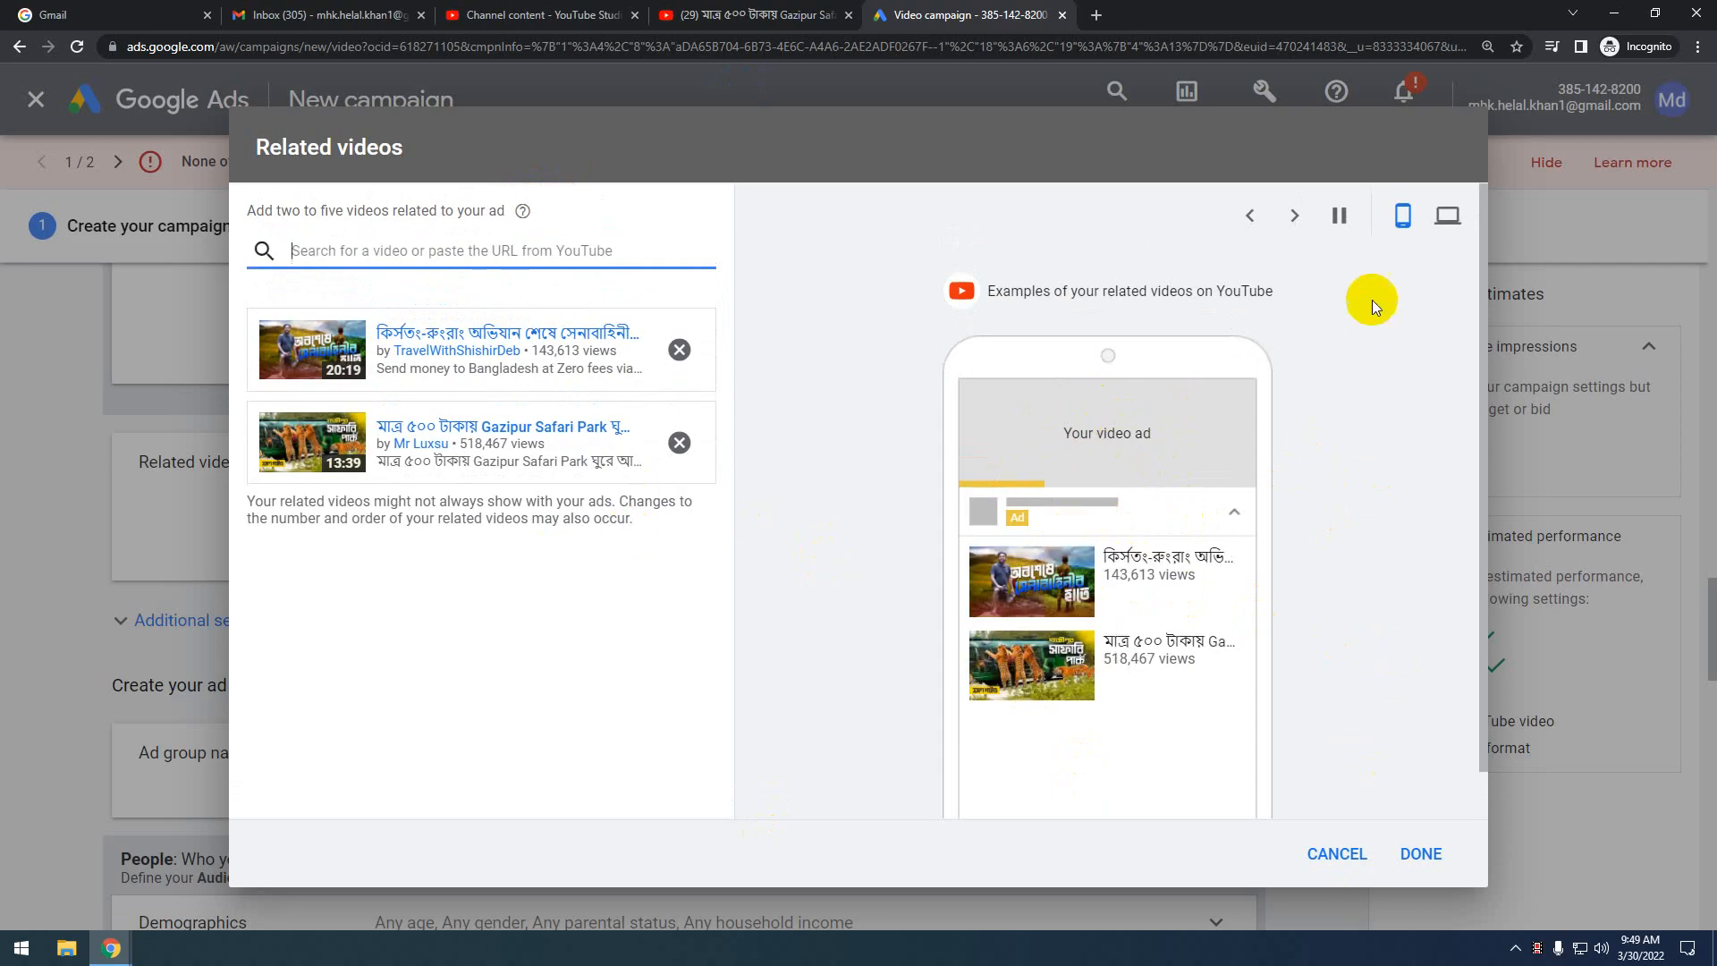
left_click(1448, 217)
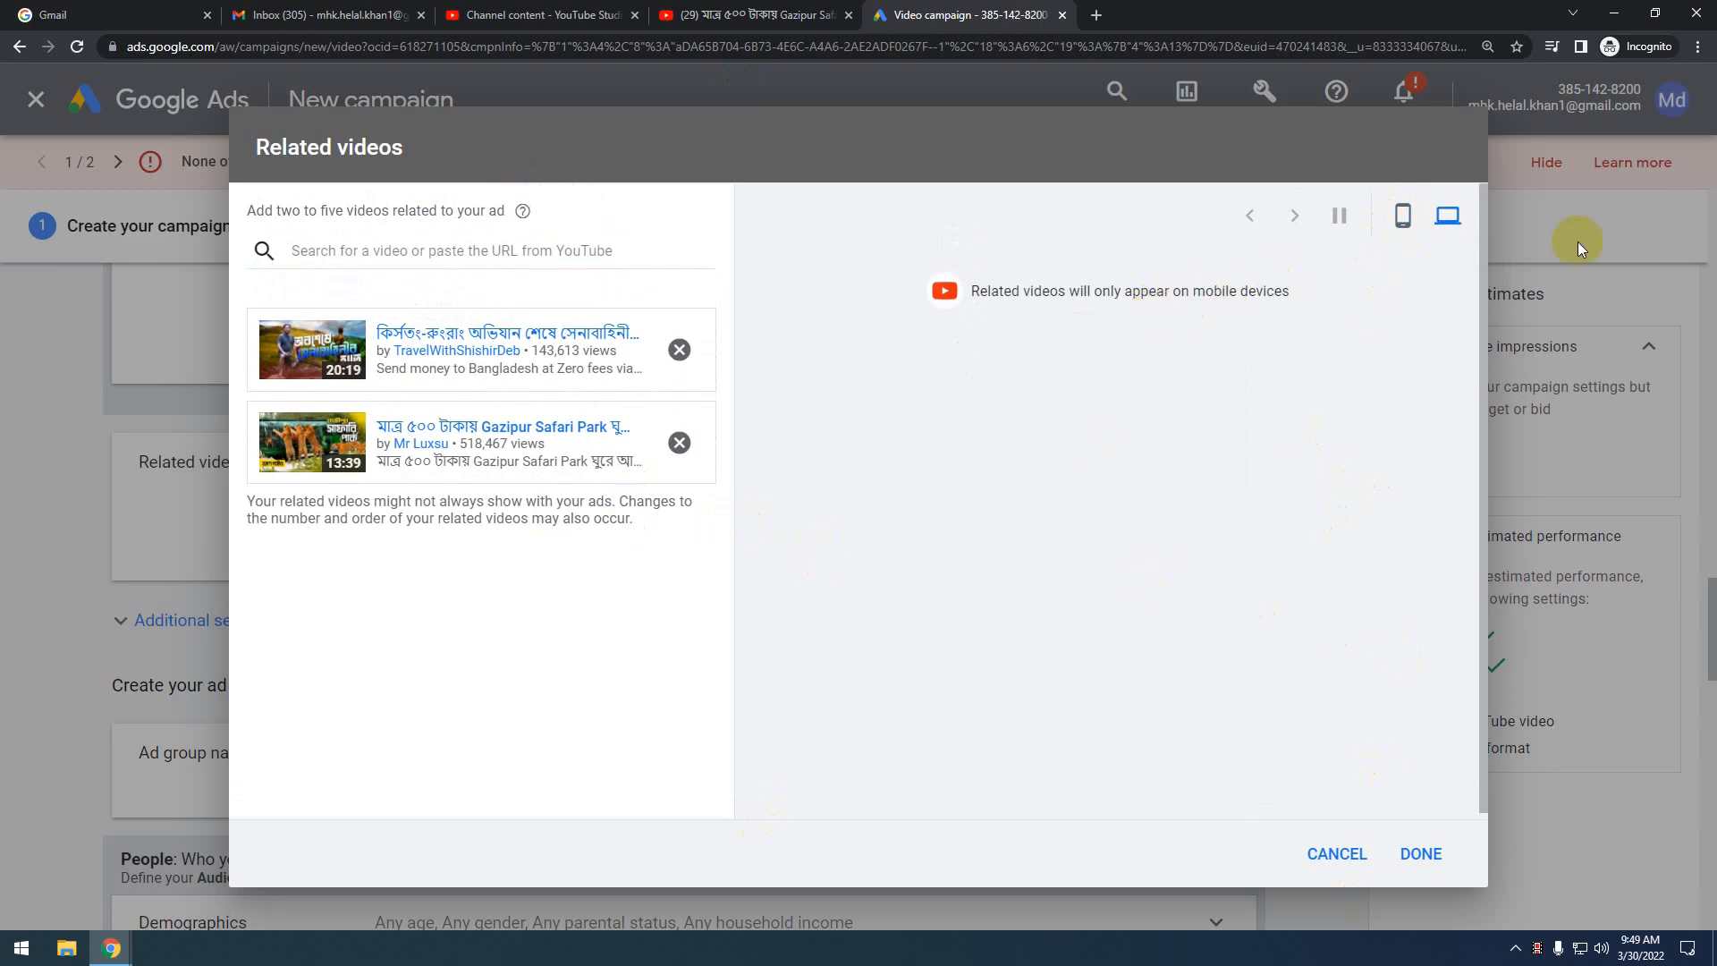
left_click(1403, 215)
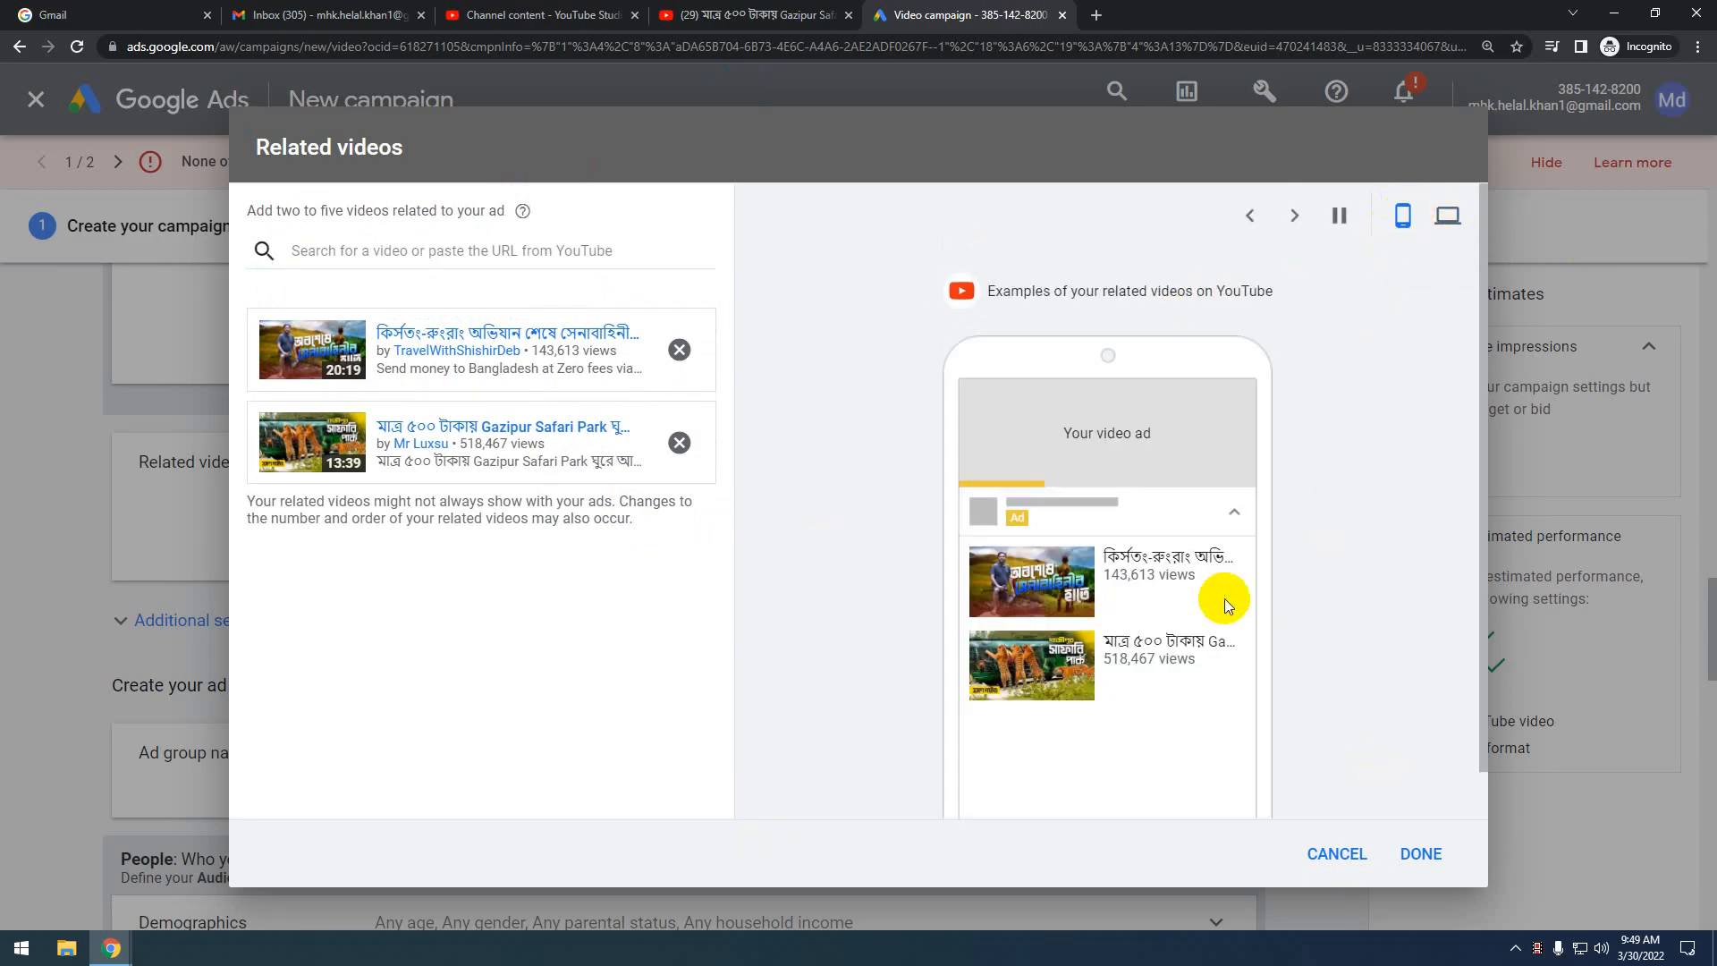
left_click(1442, 855)
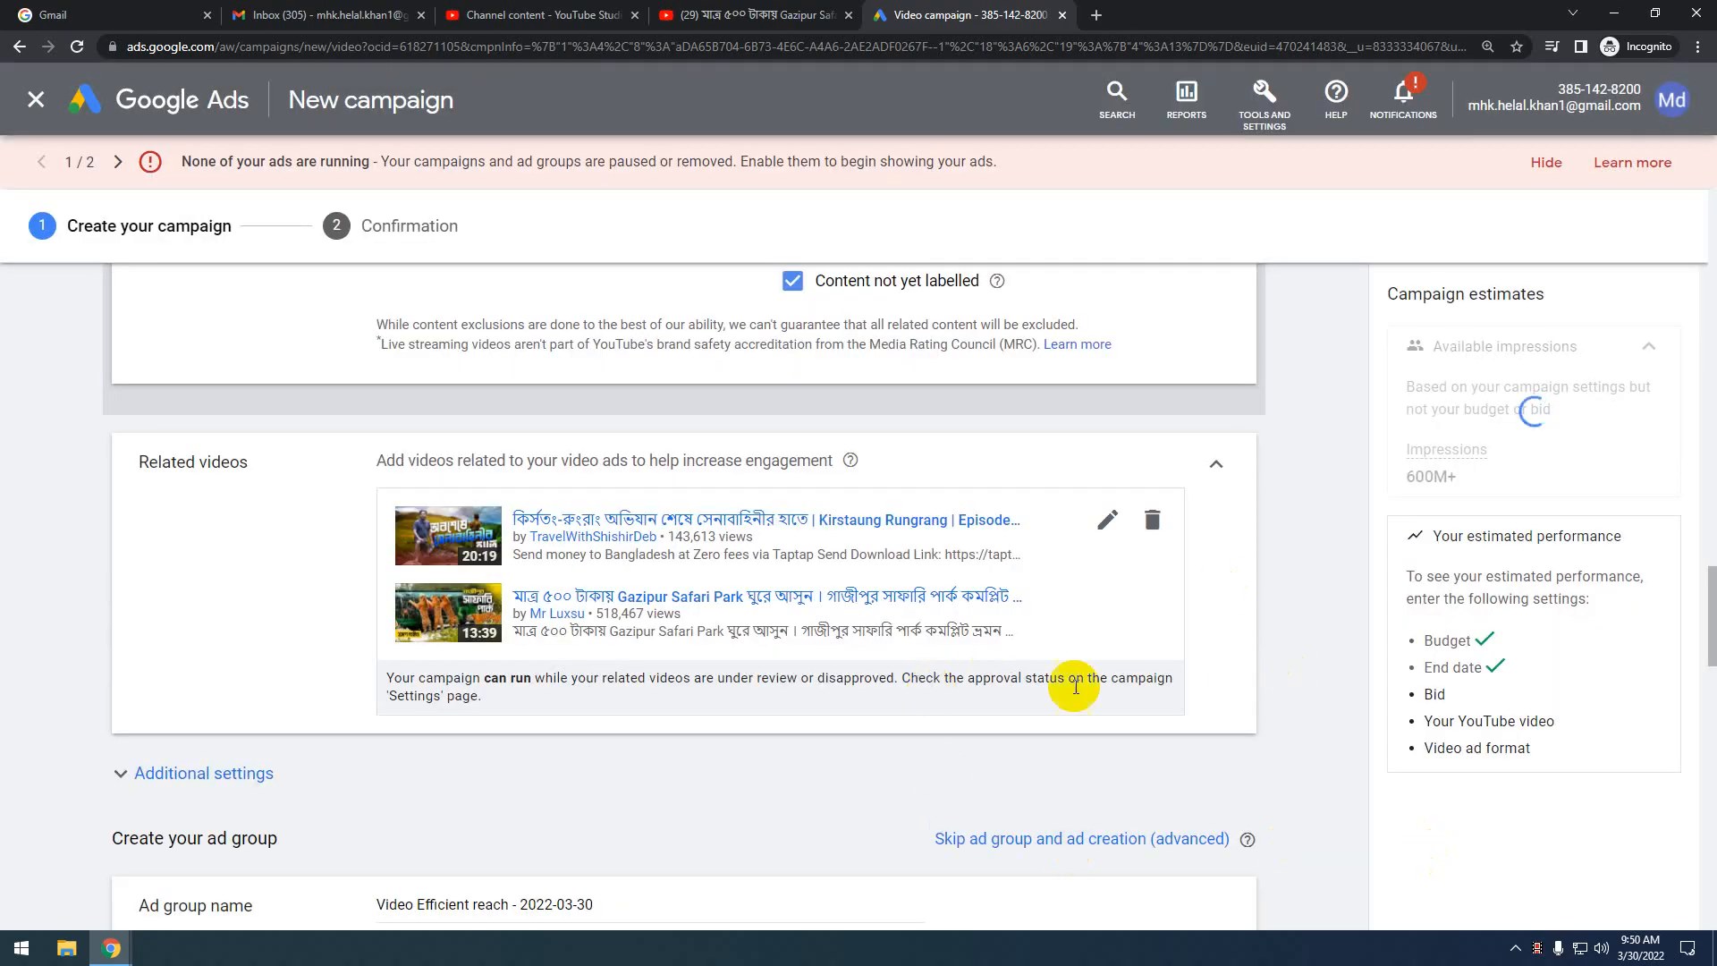
Under Additional settings, set specific device targeting instead of all devices
scroll(729, 794, "down", 4)
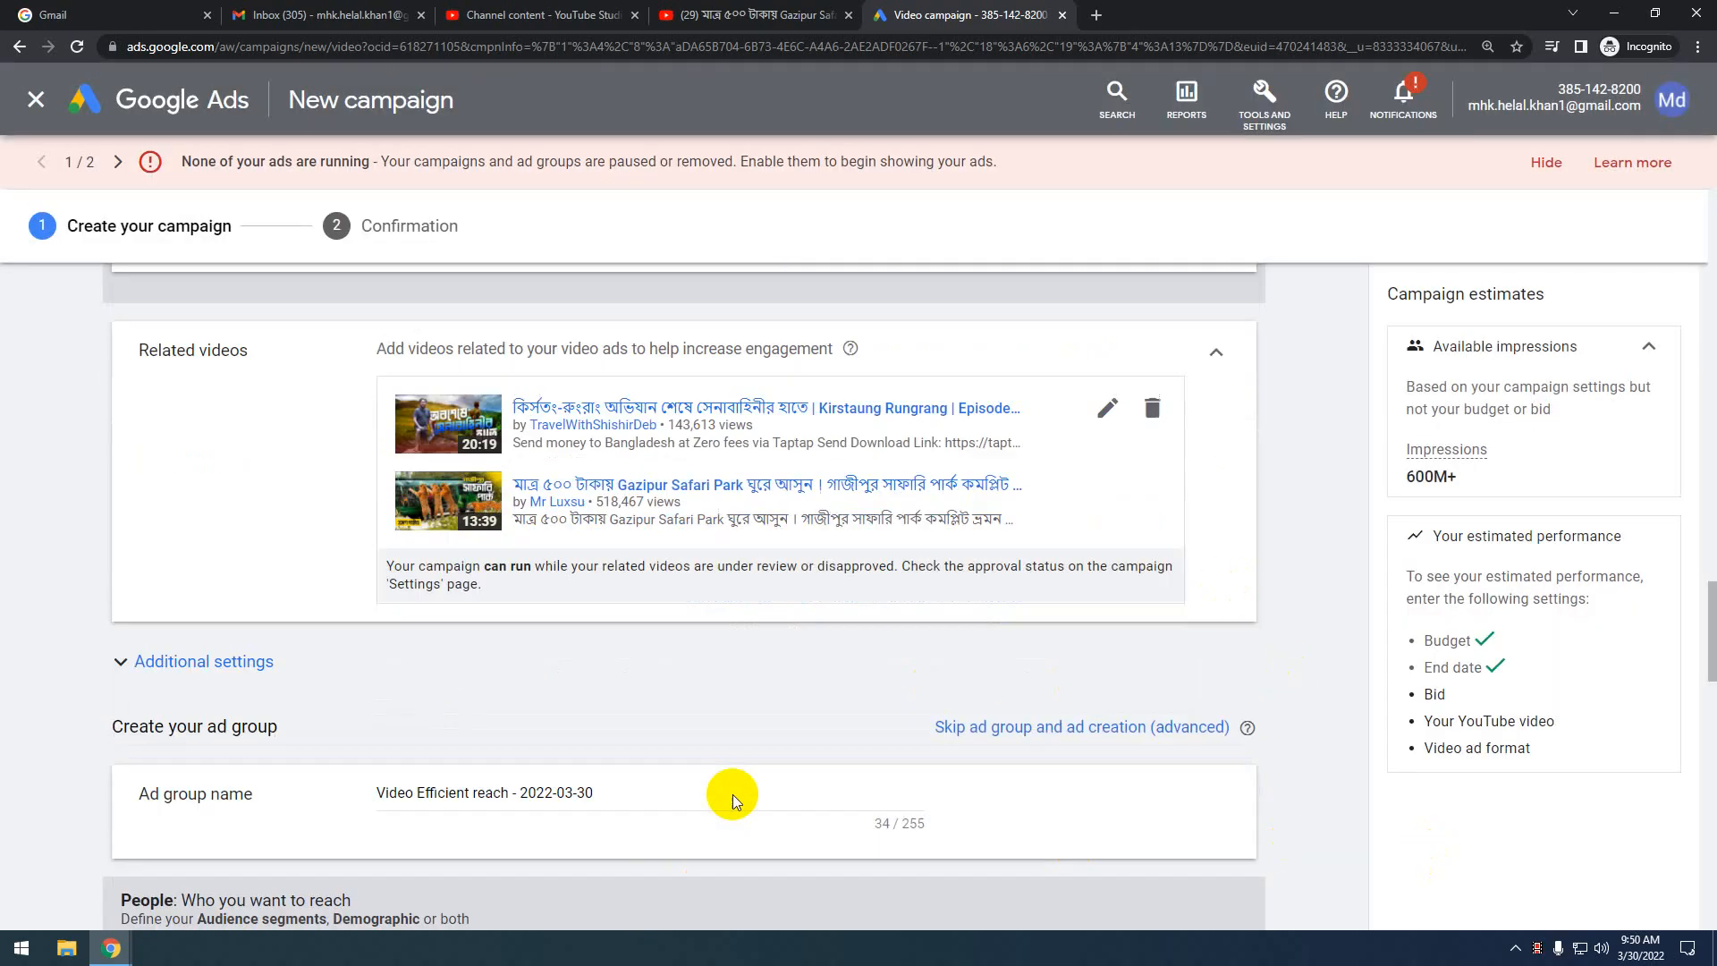
left_click(939, 439)
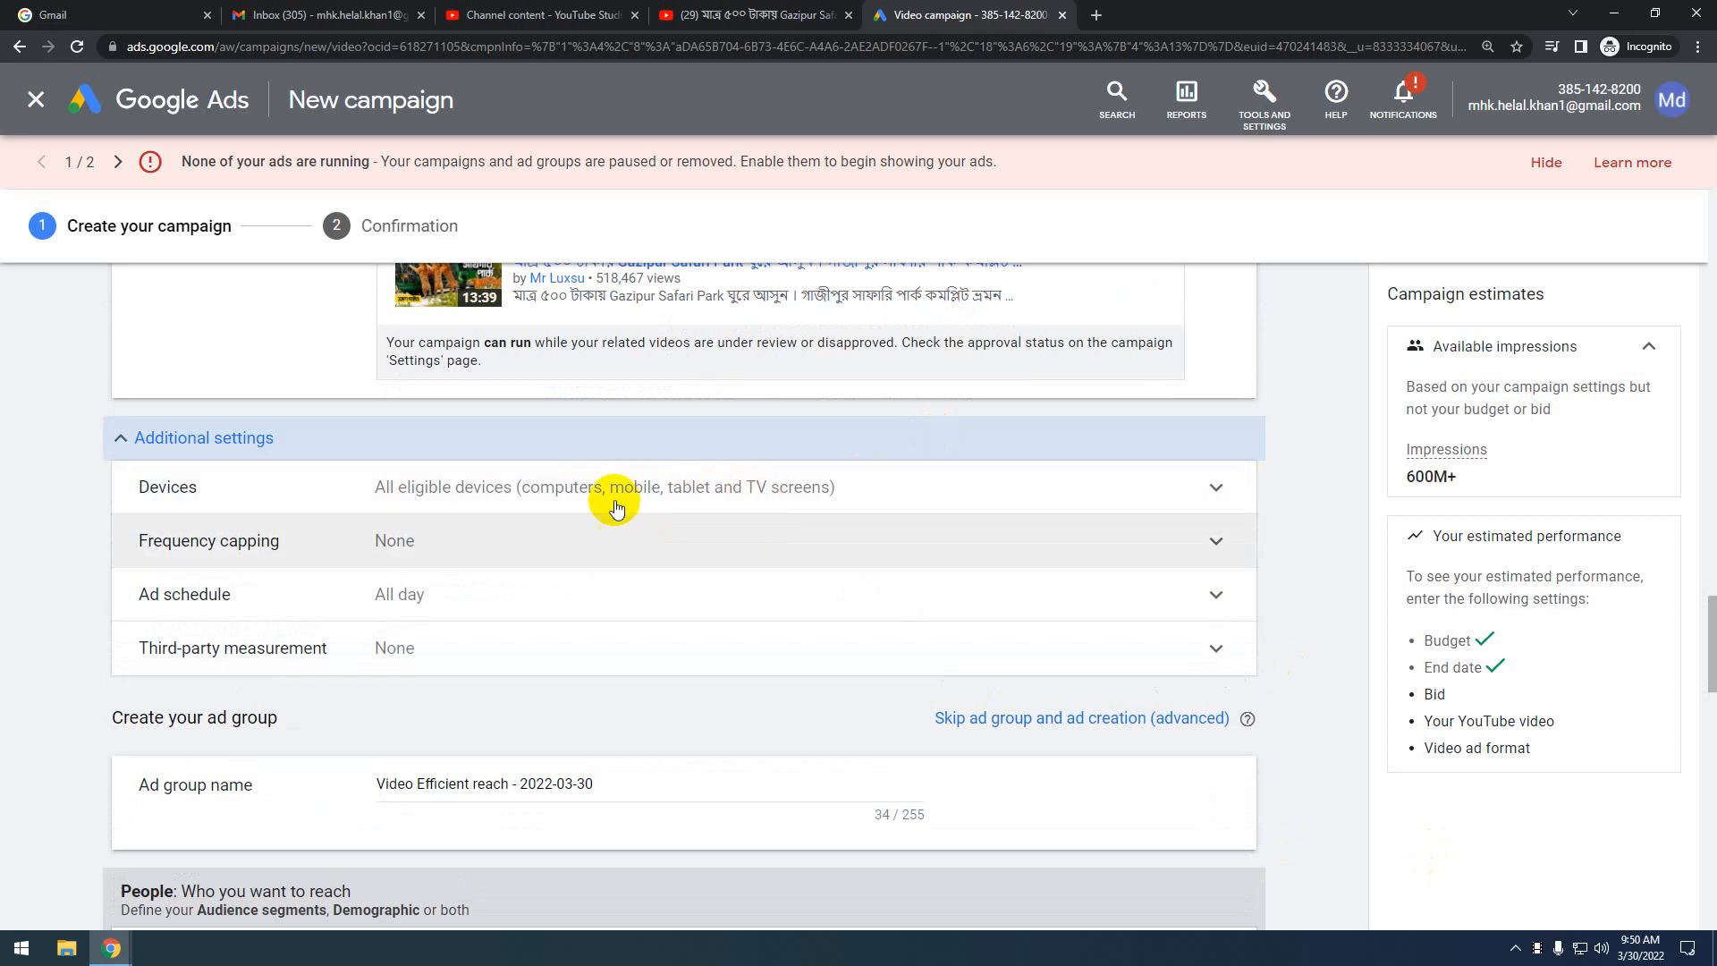
left_click(1176, 497)
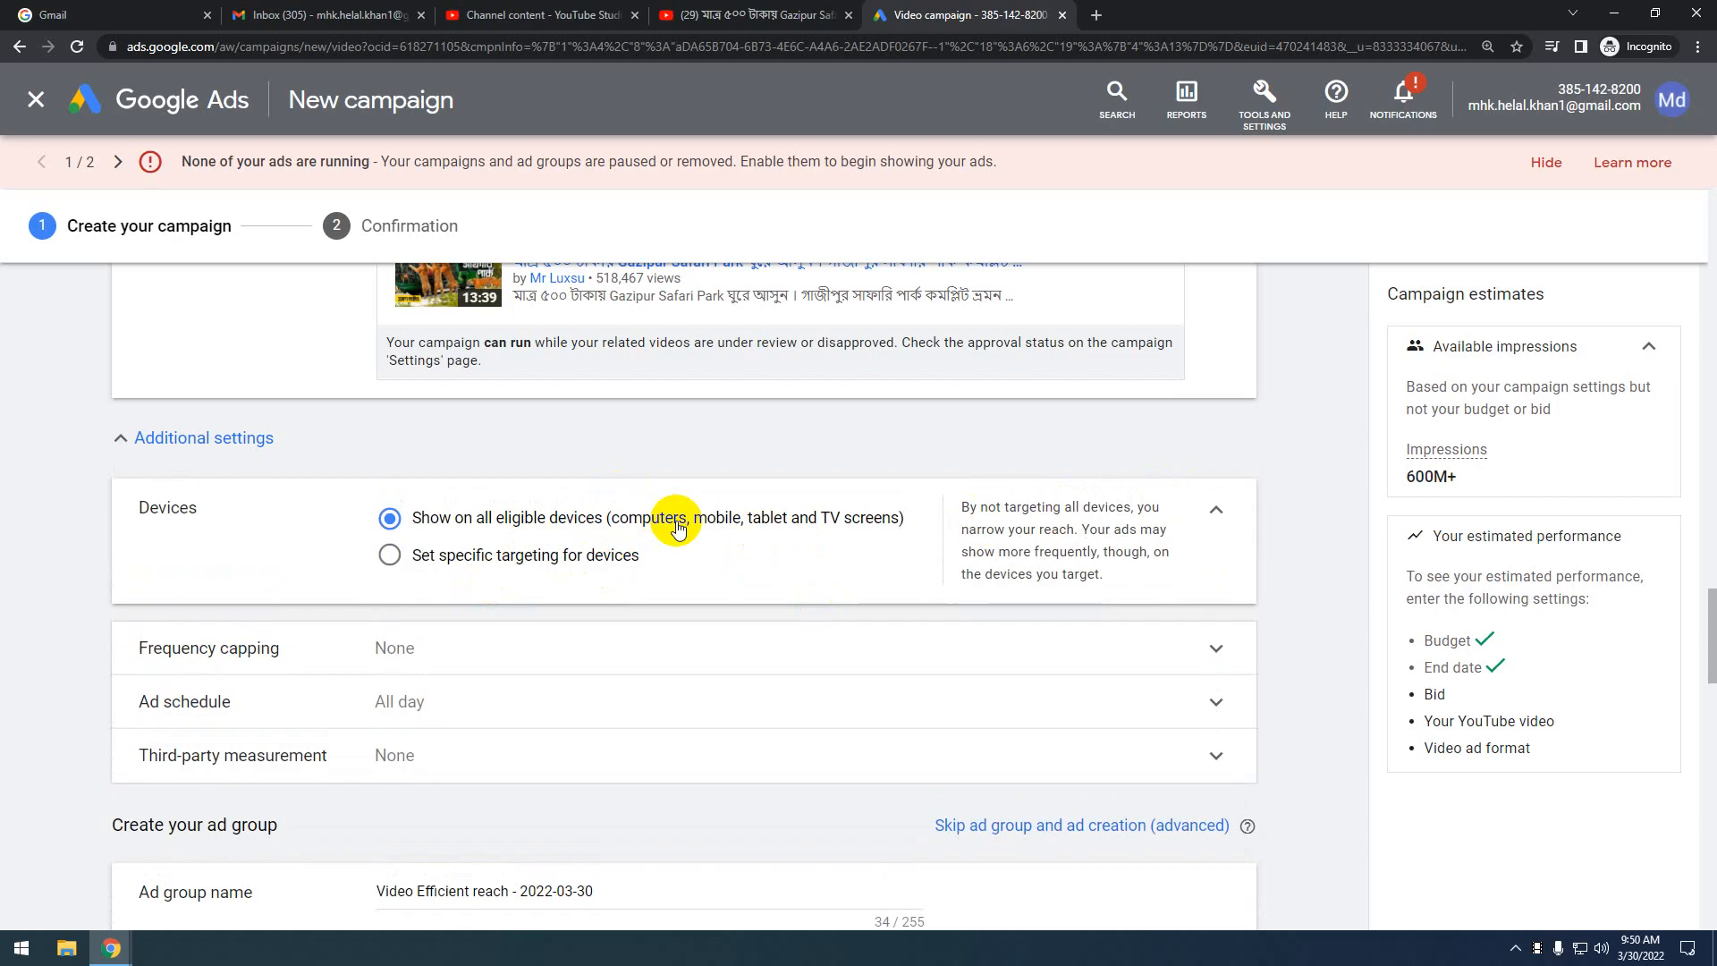
left_click(390, 555)
Expand the Frequency capping section to show its options
scroll(594, 510, "down", 3)
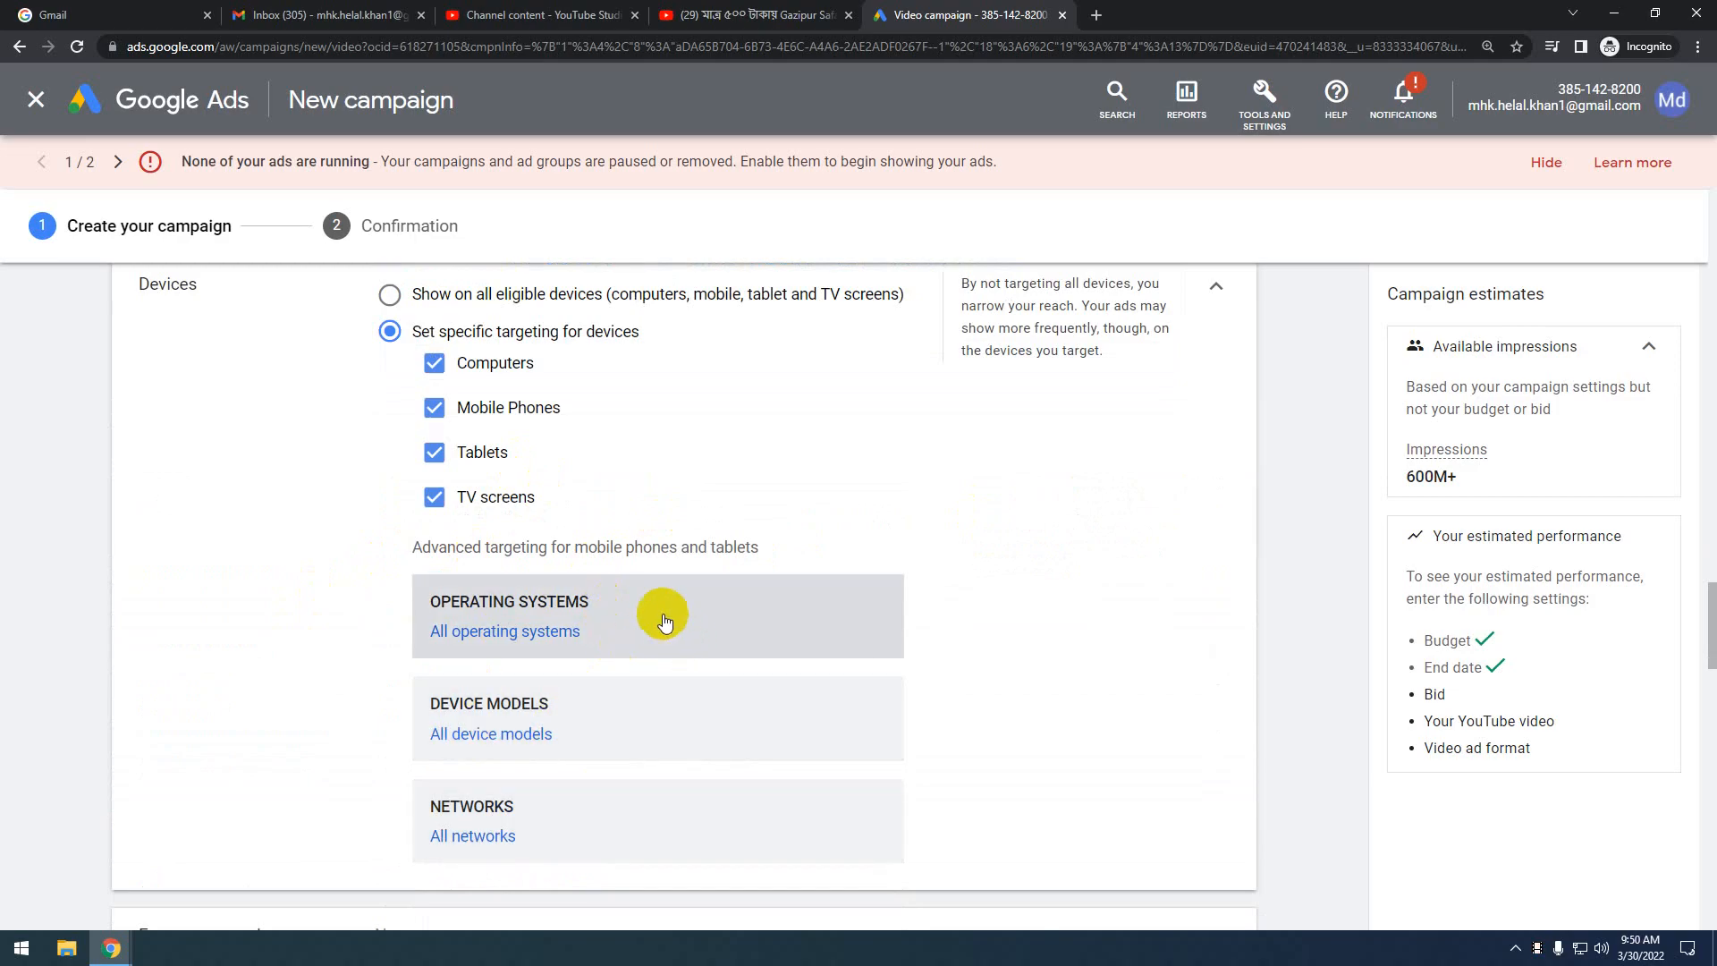
scroll(626, 640, "down", 5)
left_click(628, 499)
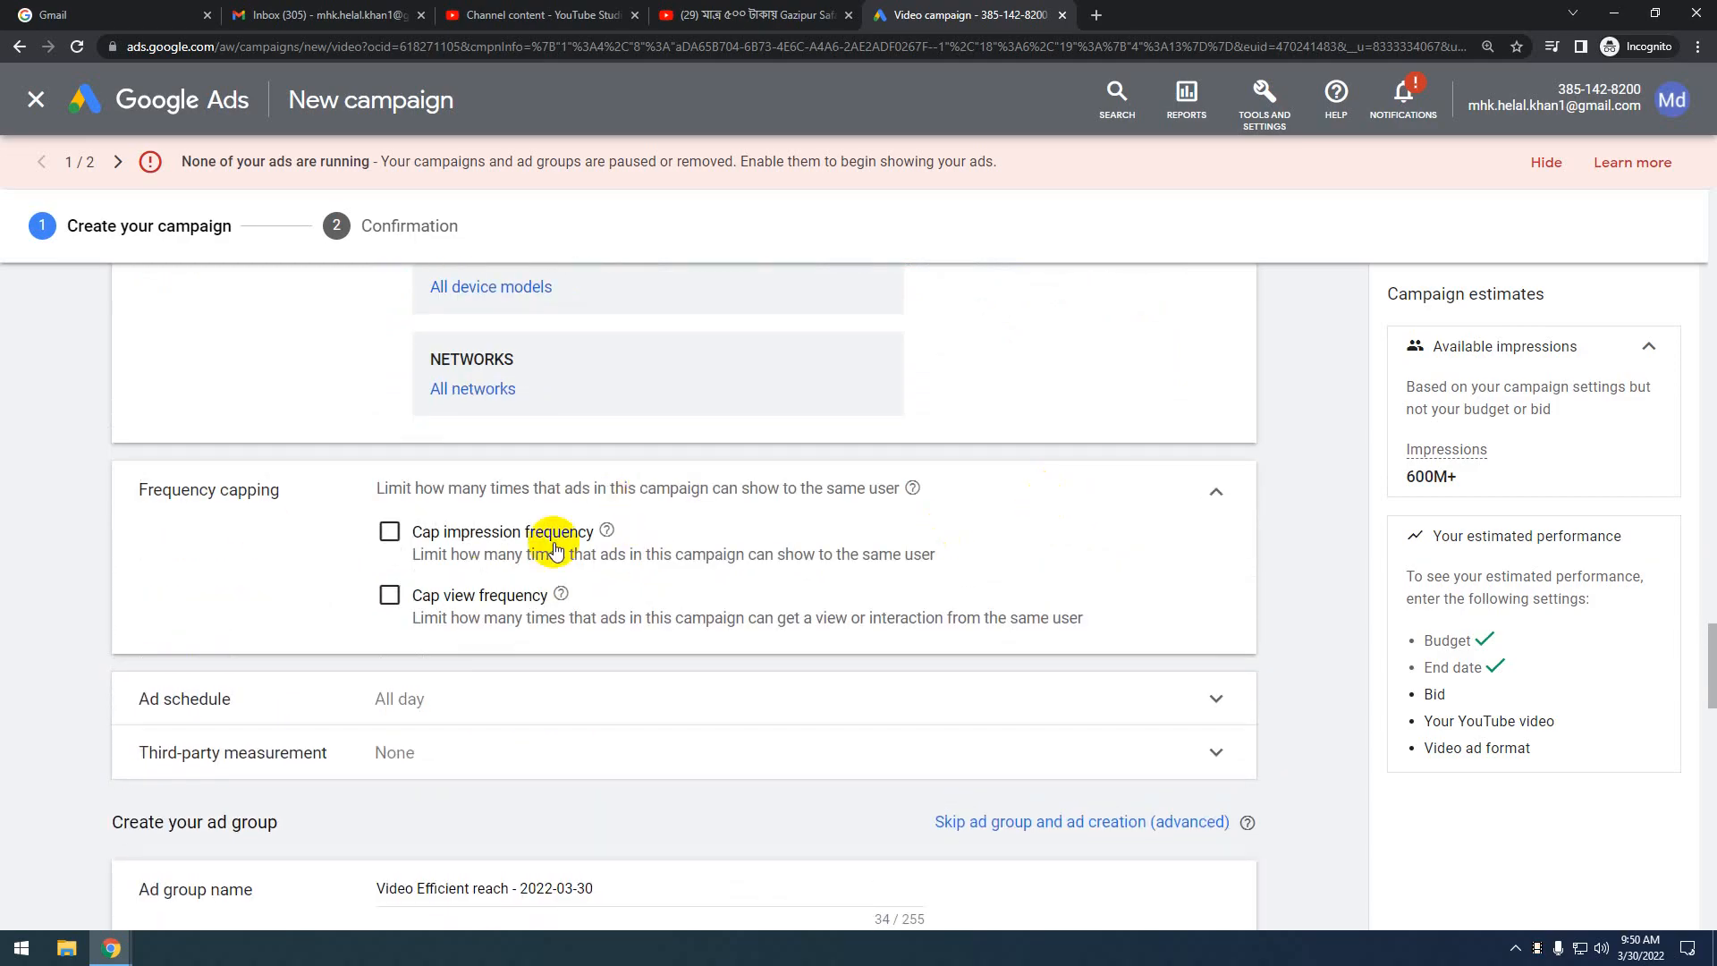
scroll(583, 560, "down", 1)
scroll(586, 560, "up", 1)
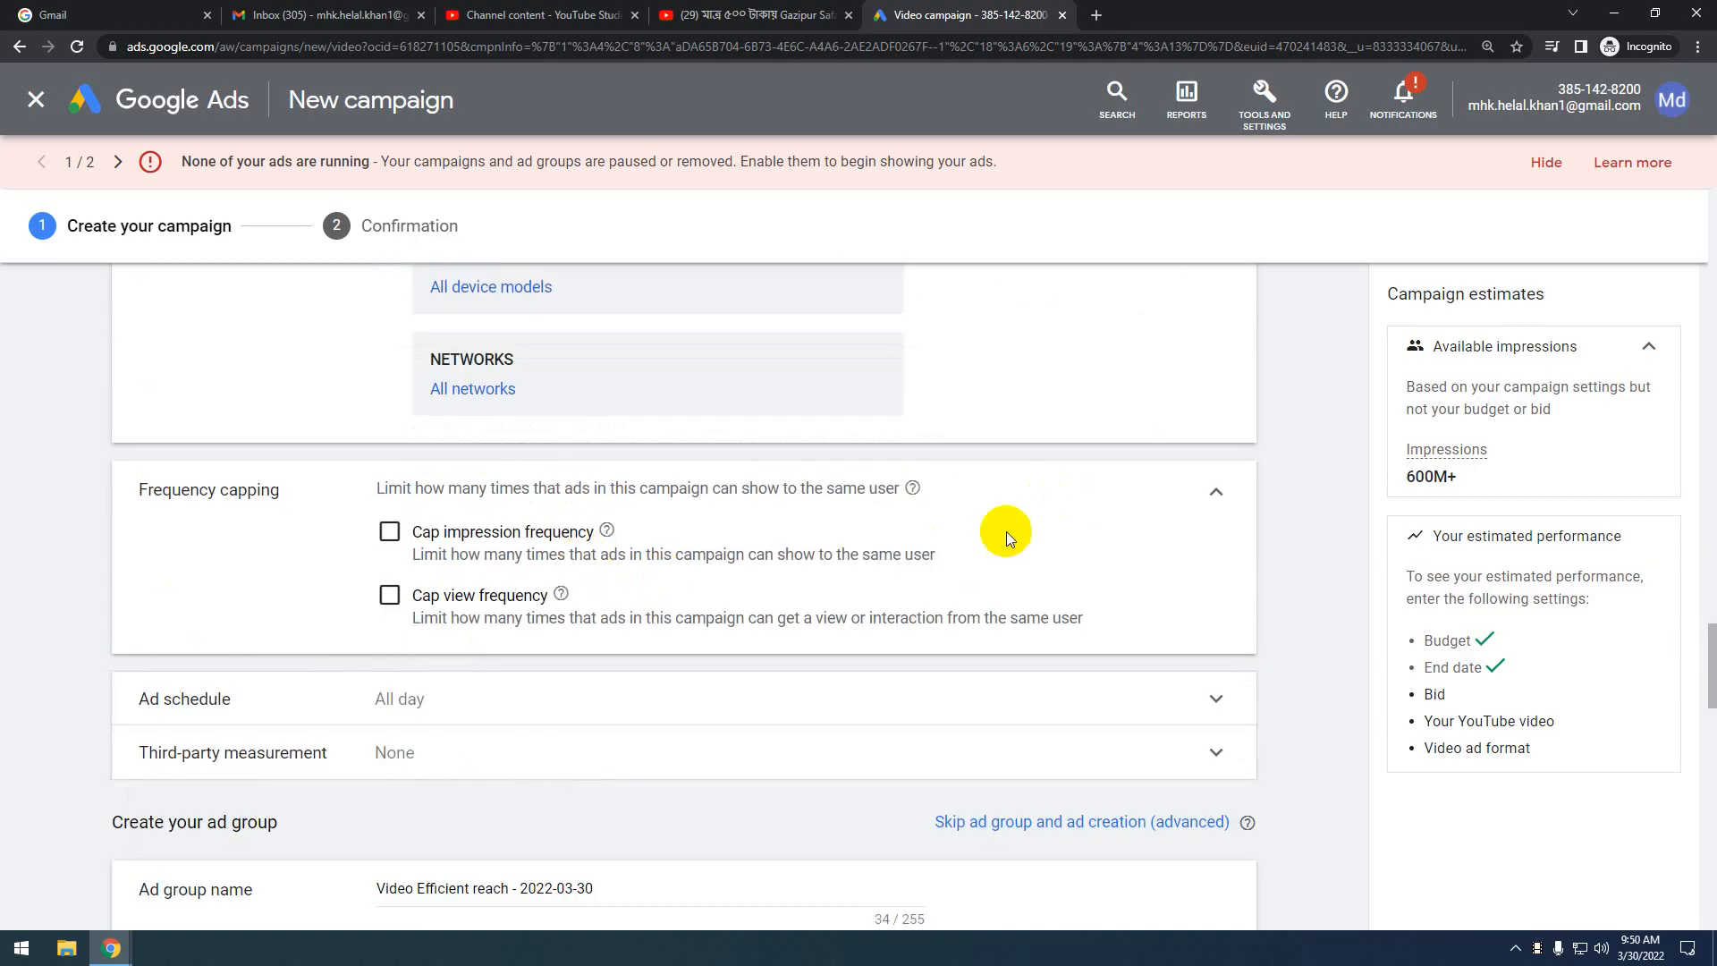
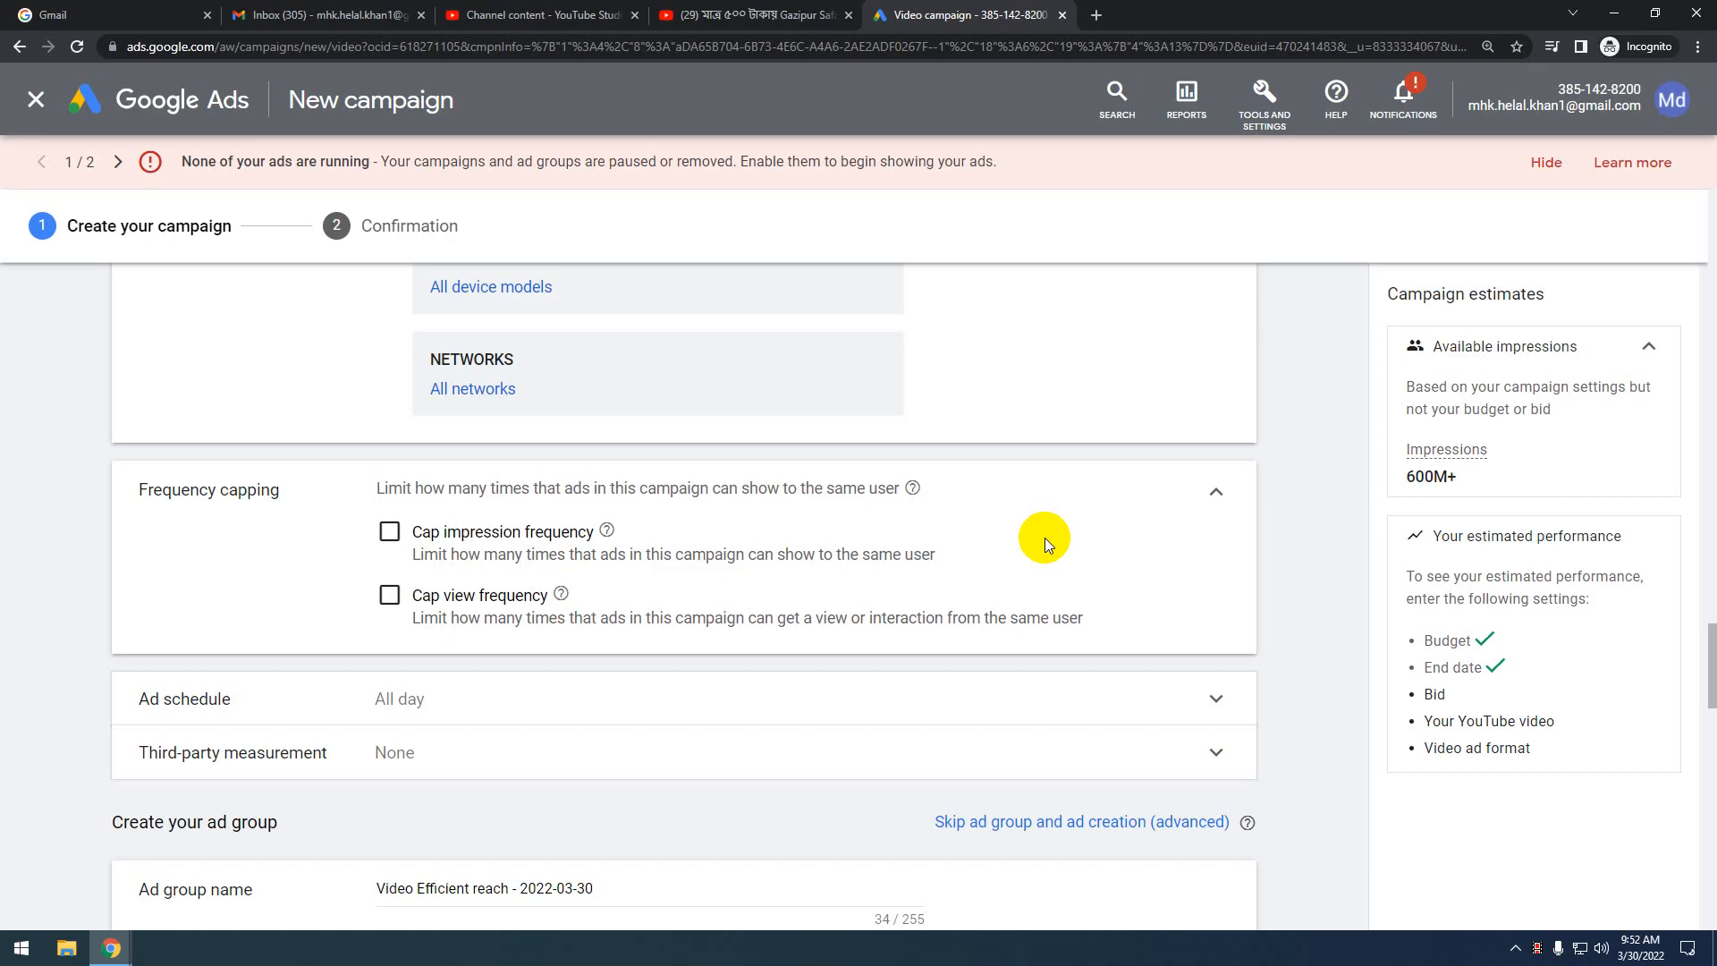
Collapse Frequency capping with both caps unchecked so it stays None
left_click(1217, 491)
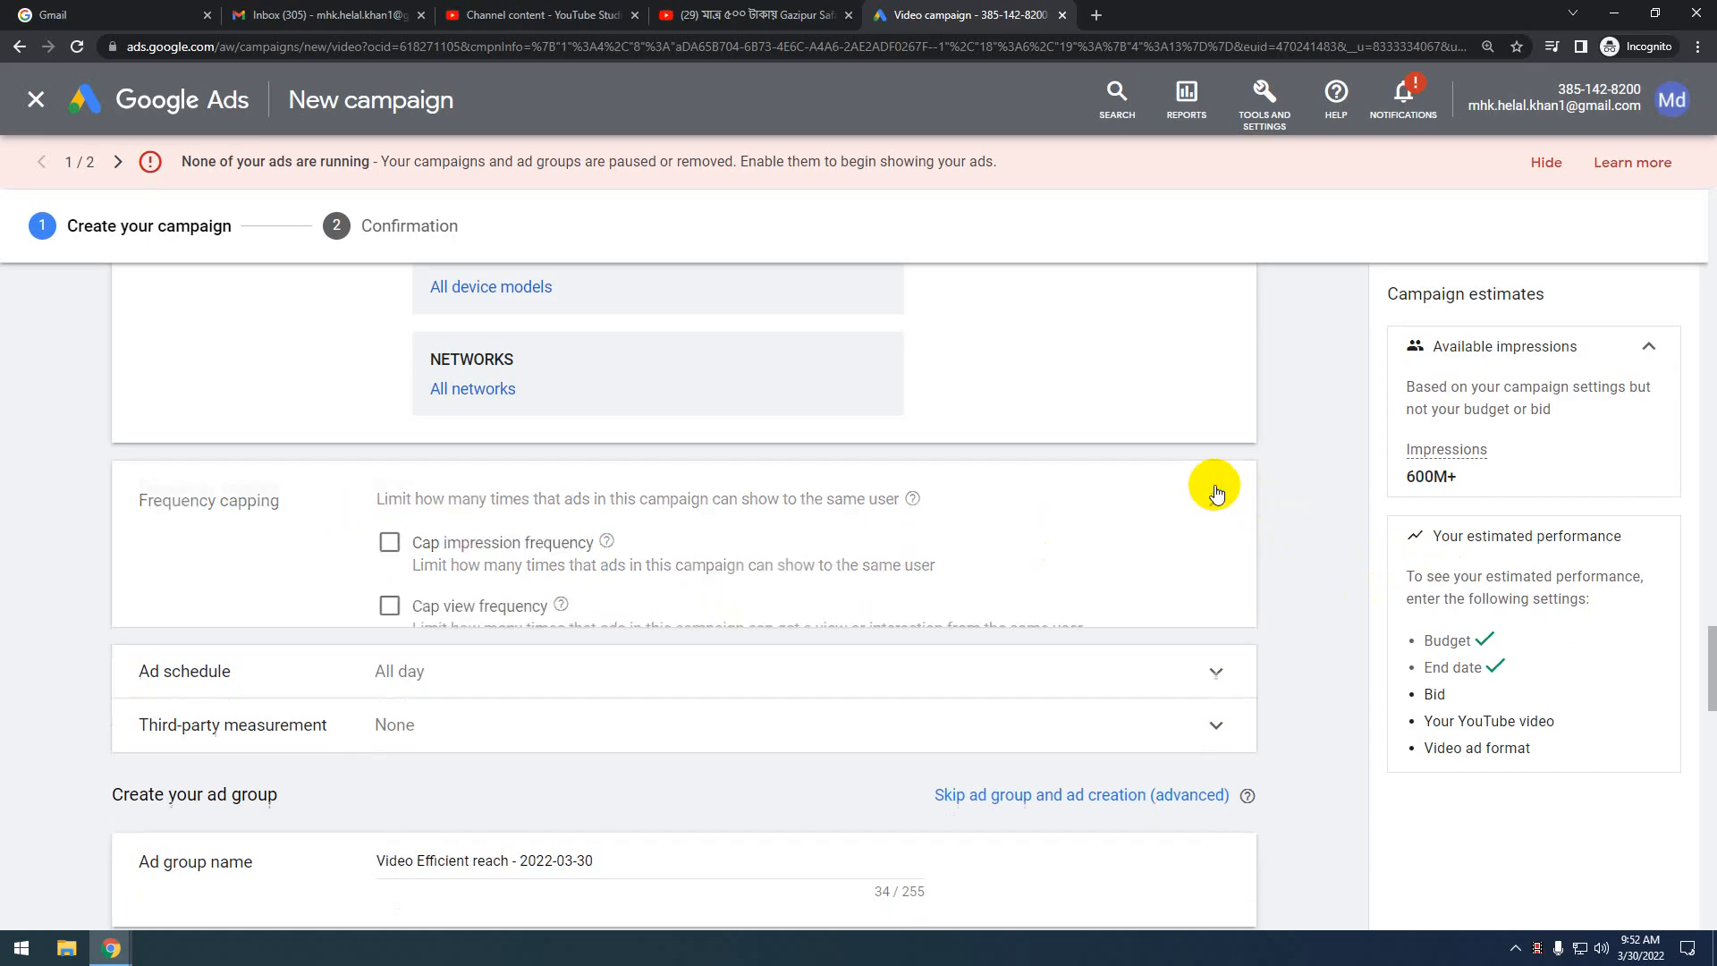
scroll(834, 601, "down", 1)
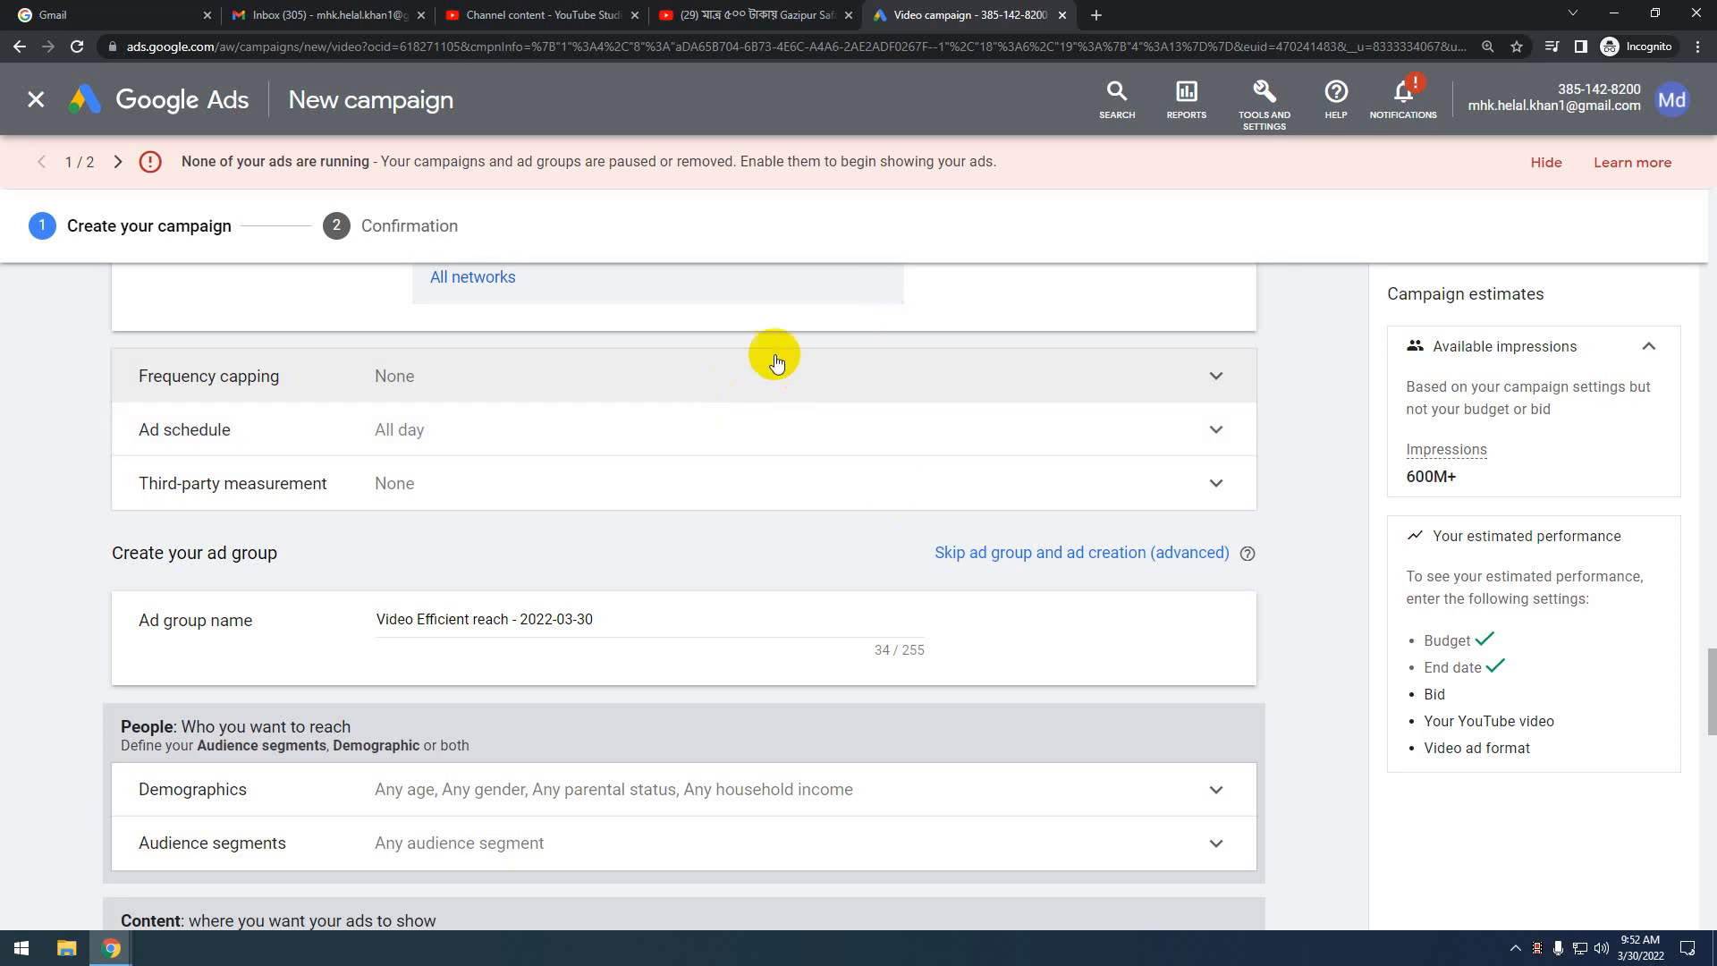
Expand Ad schedule and review the day and time lists, keeping All days 00:00 to 00:00
left_click(1213, 429)
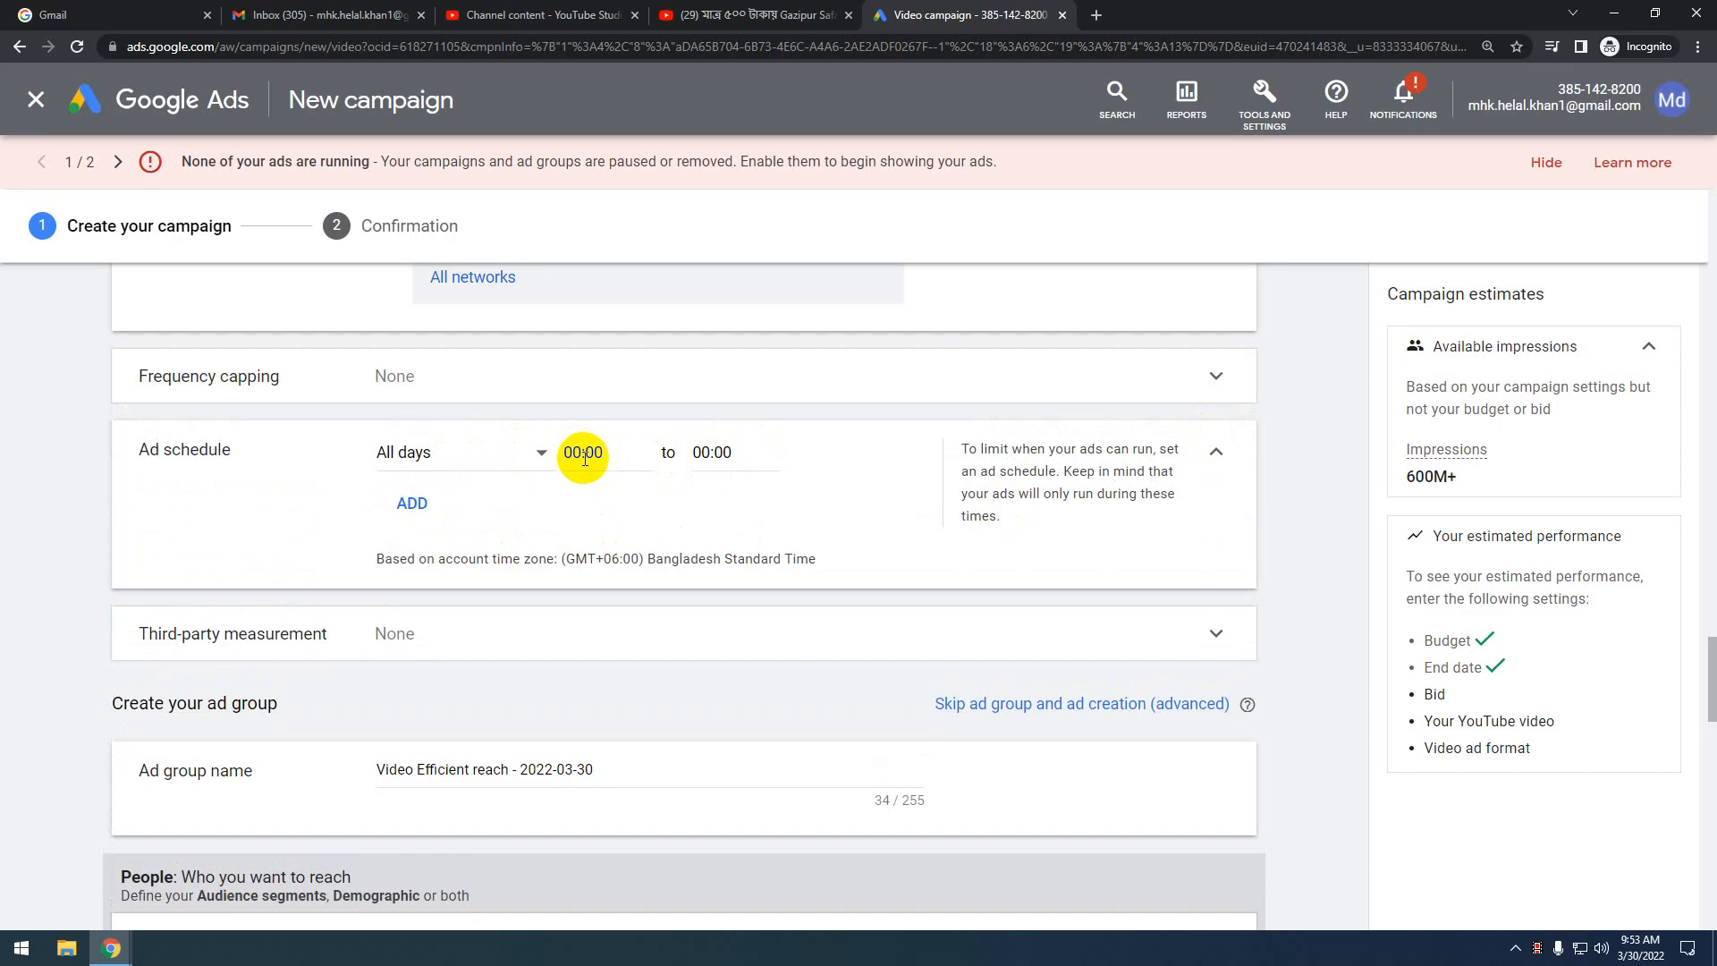
left_click(530, 459)
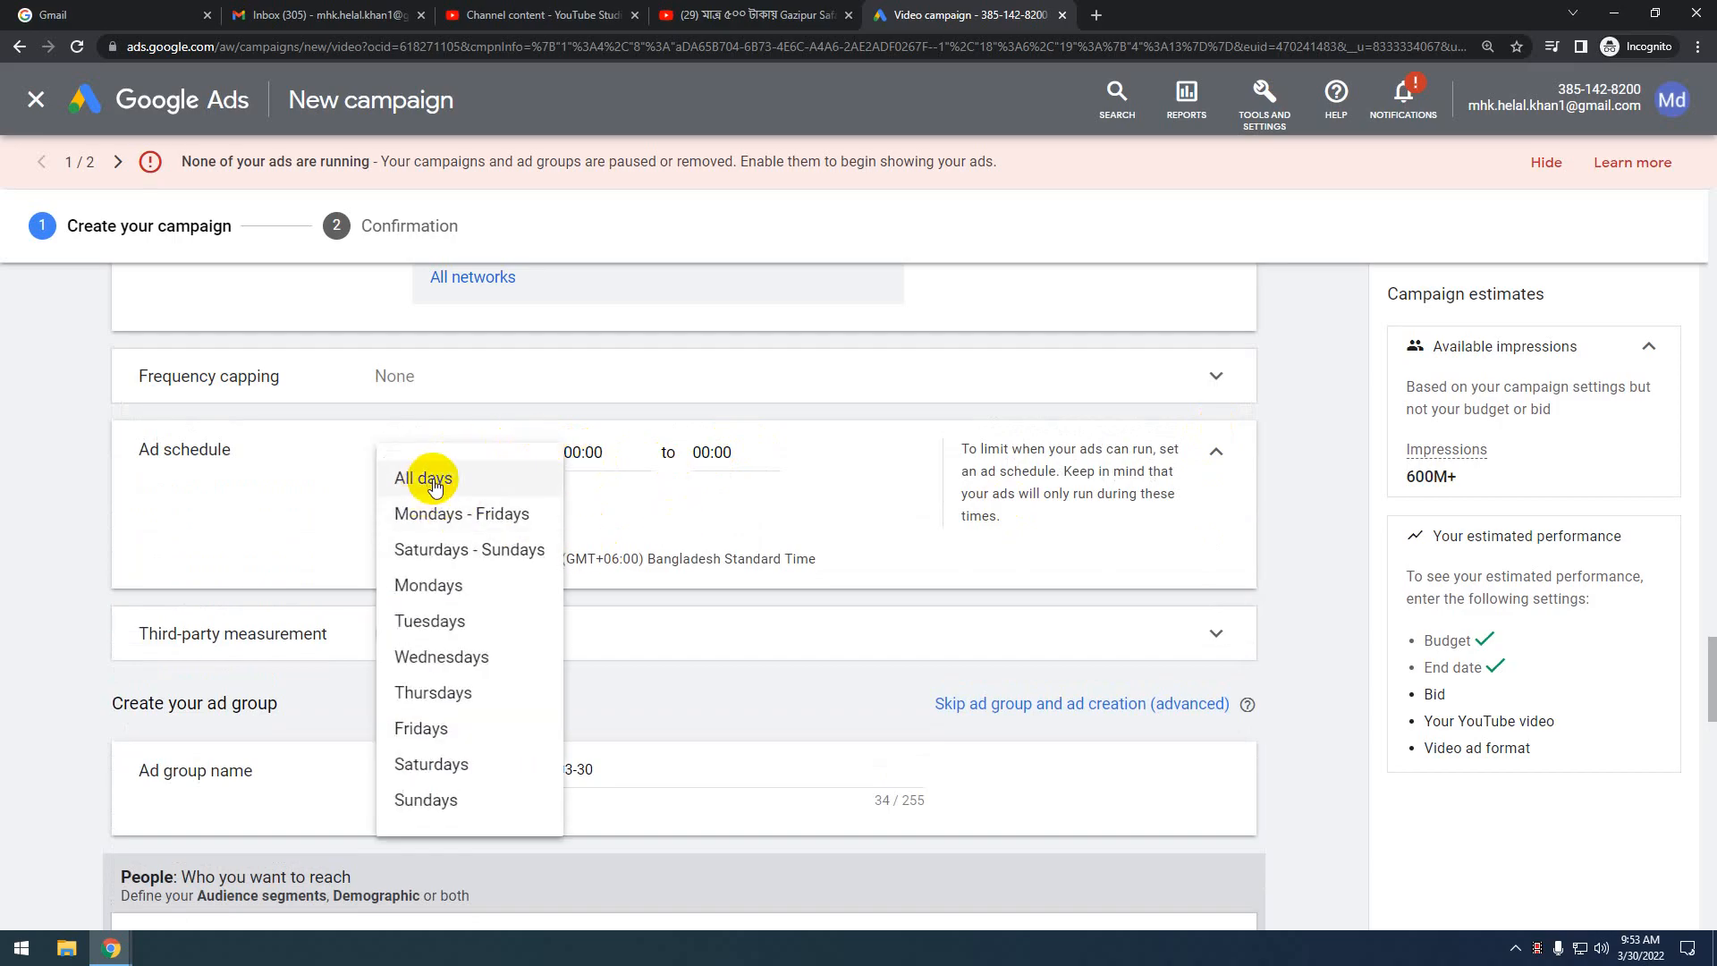
left_click(593, 453)
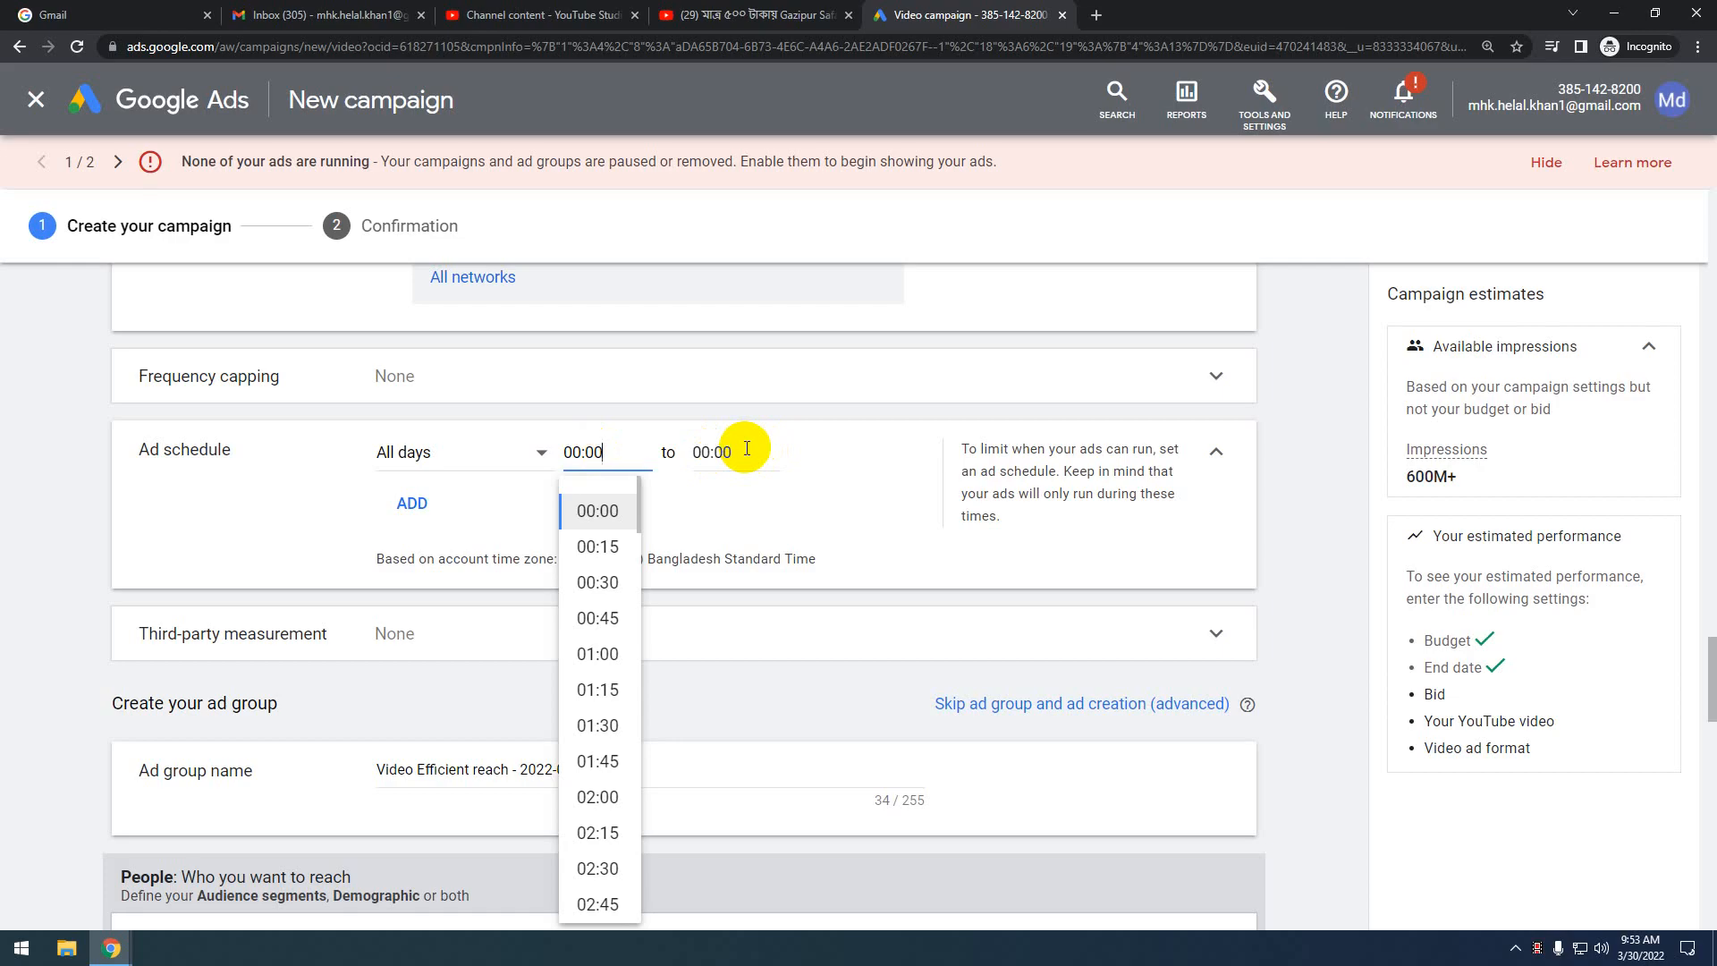
left_click(714, 451)
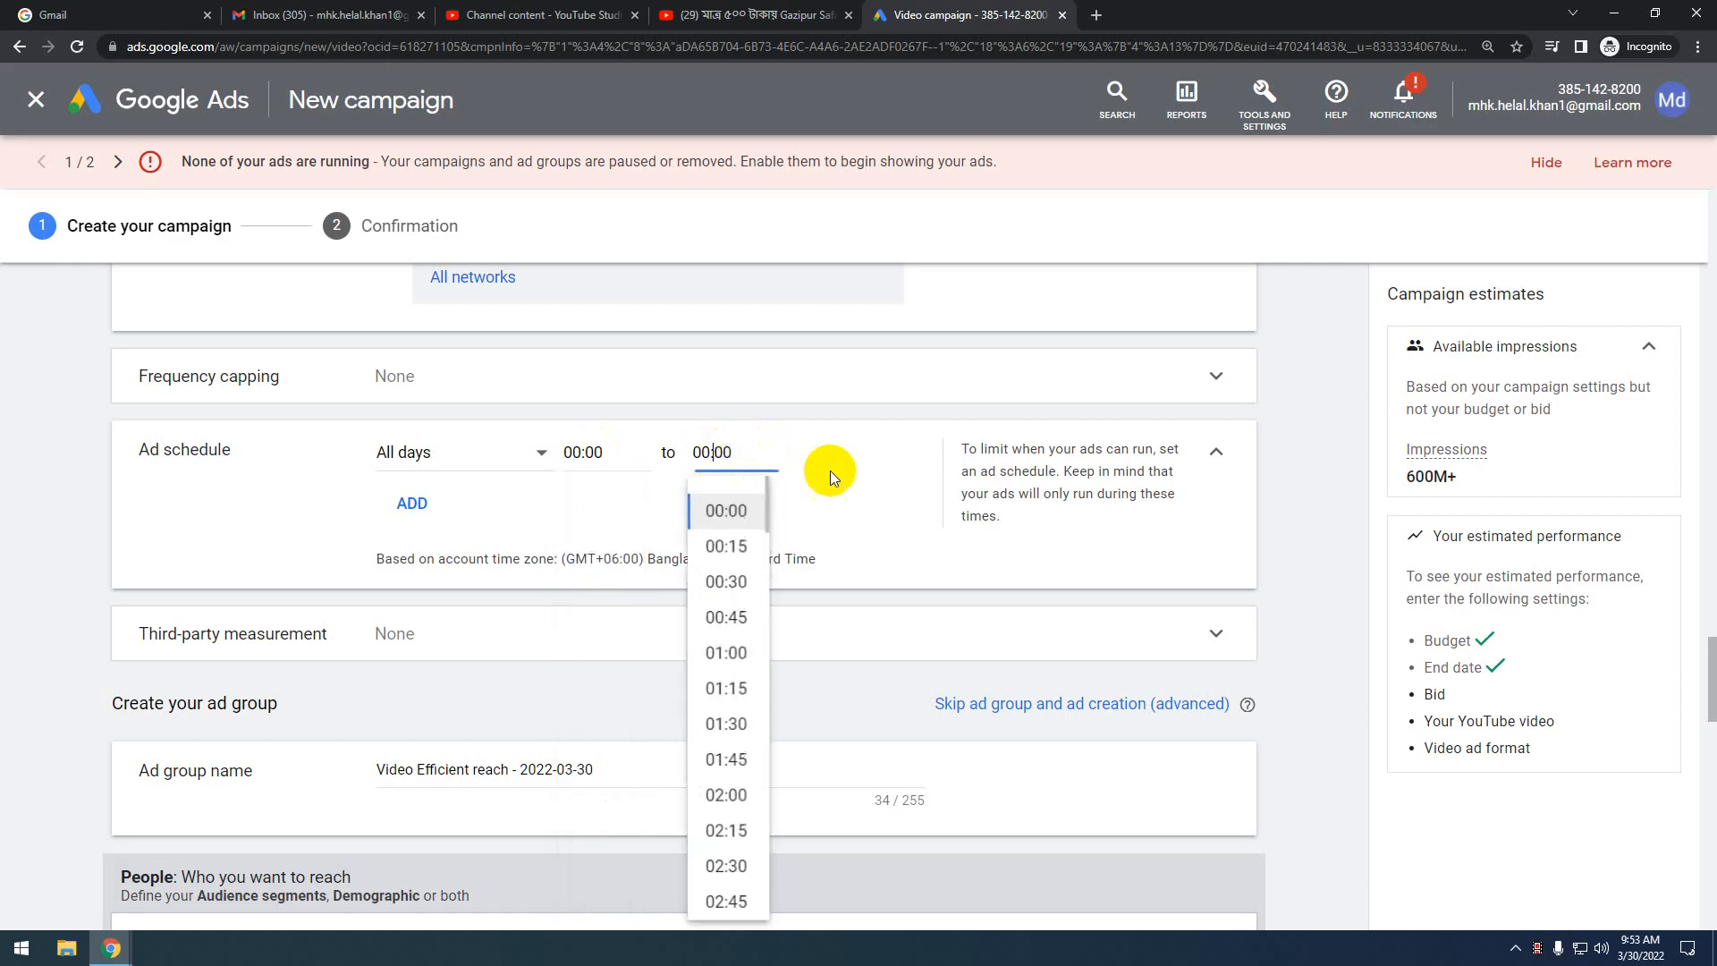
left_click(938, 482)
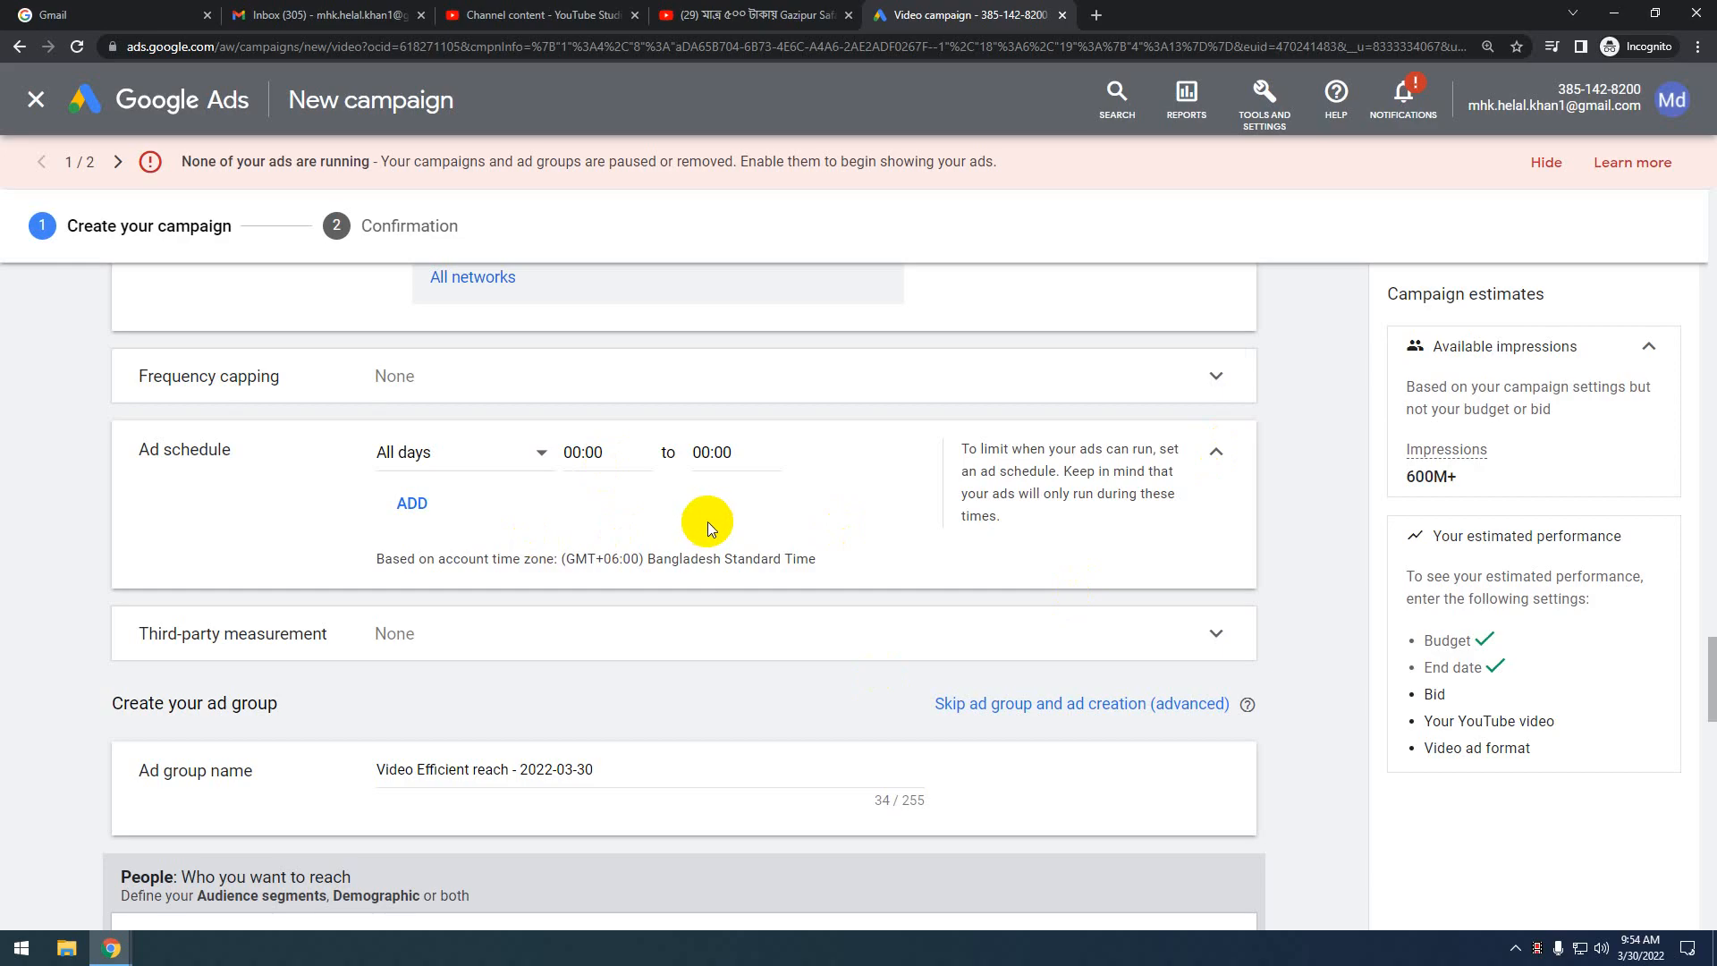
scroll(706, 522, "down", 2)
scroll(706, 522, "up", 2)
left_click(581, 453)
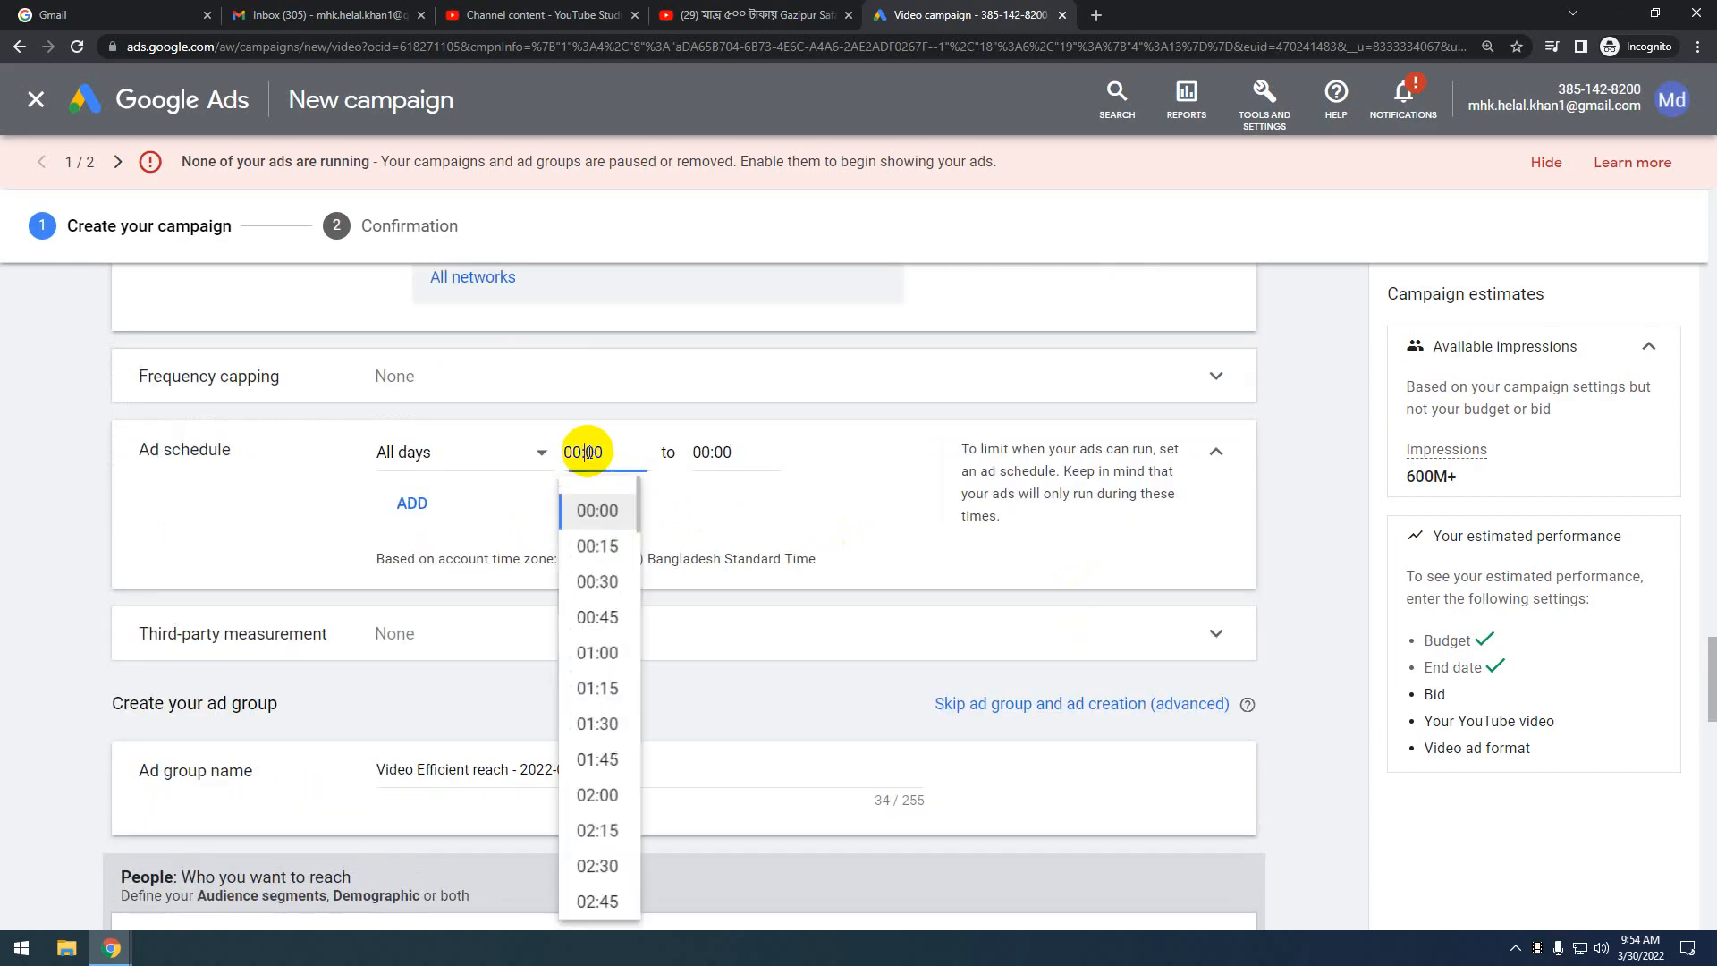
Close the start-time list unchanged and expand the Demographics targeting options
left_click(776, 504)
scroll(529, 565, "down", 4)
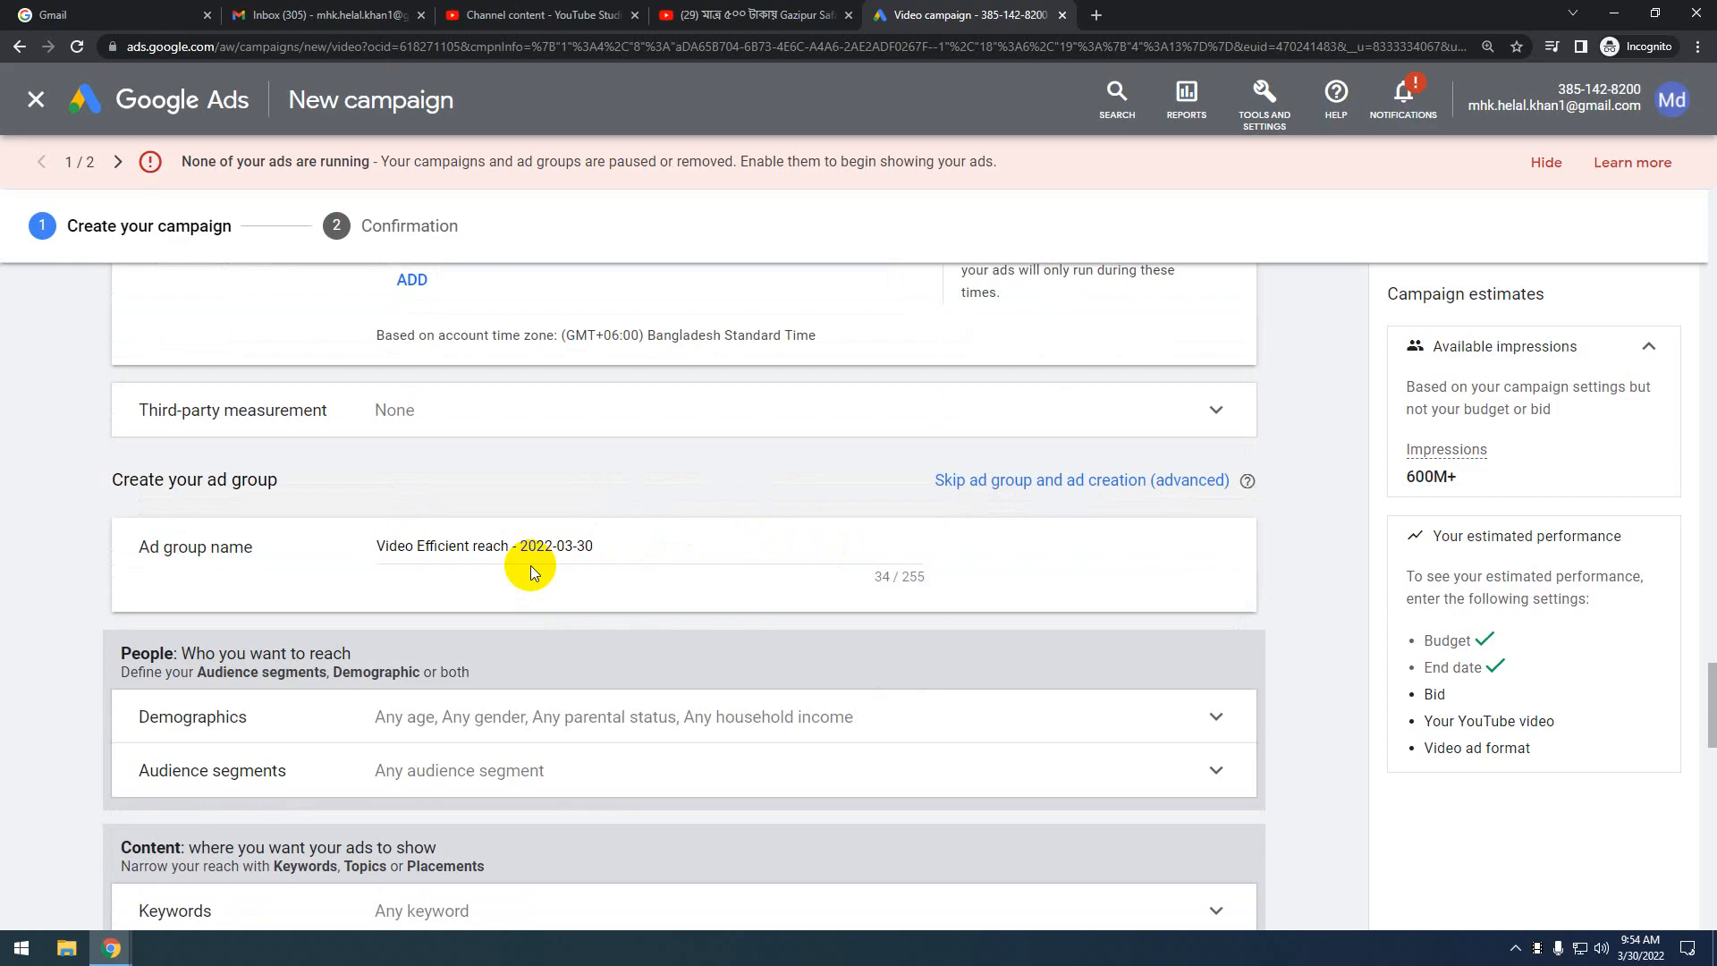
scroll(529, 565, "up", 1)
scroll(551, 576, "down", 1)
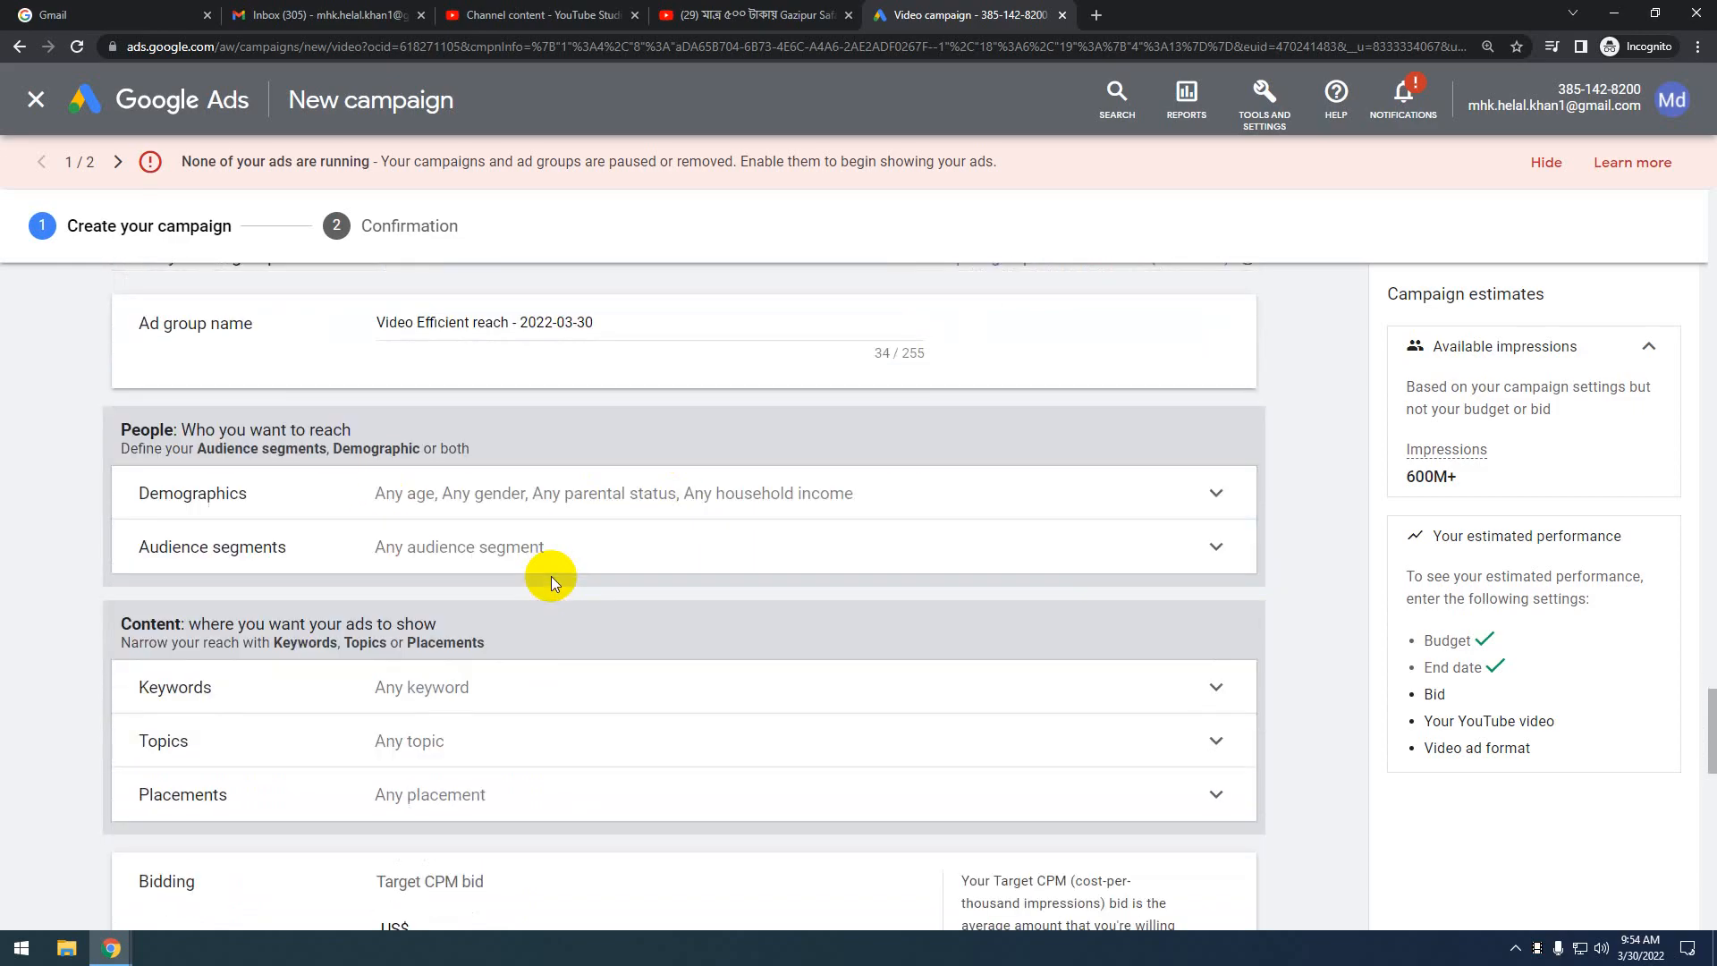
left_click(1216, 492)
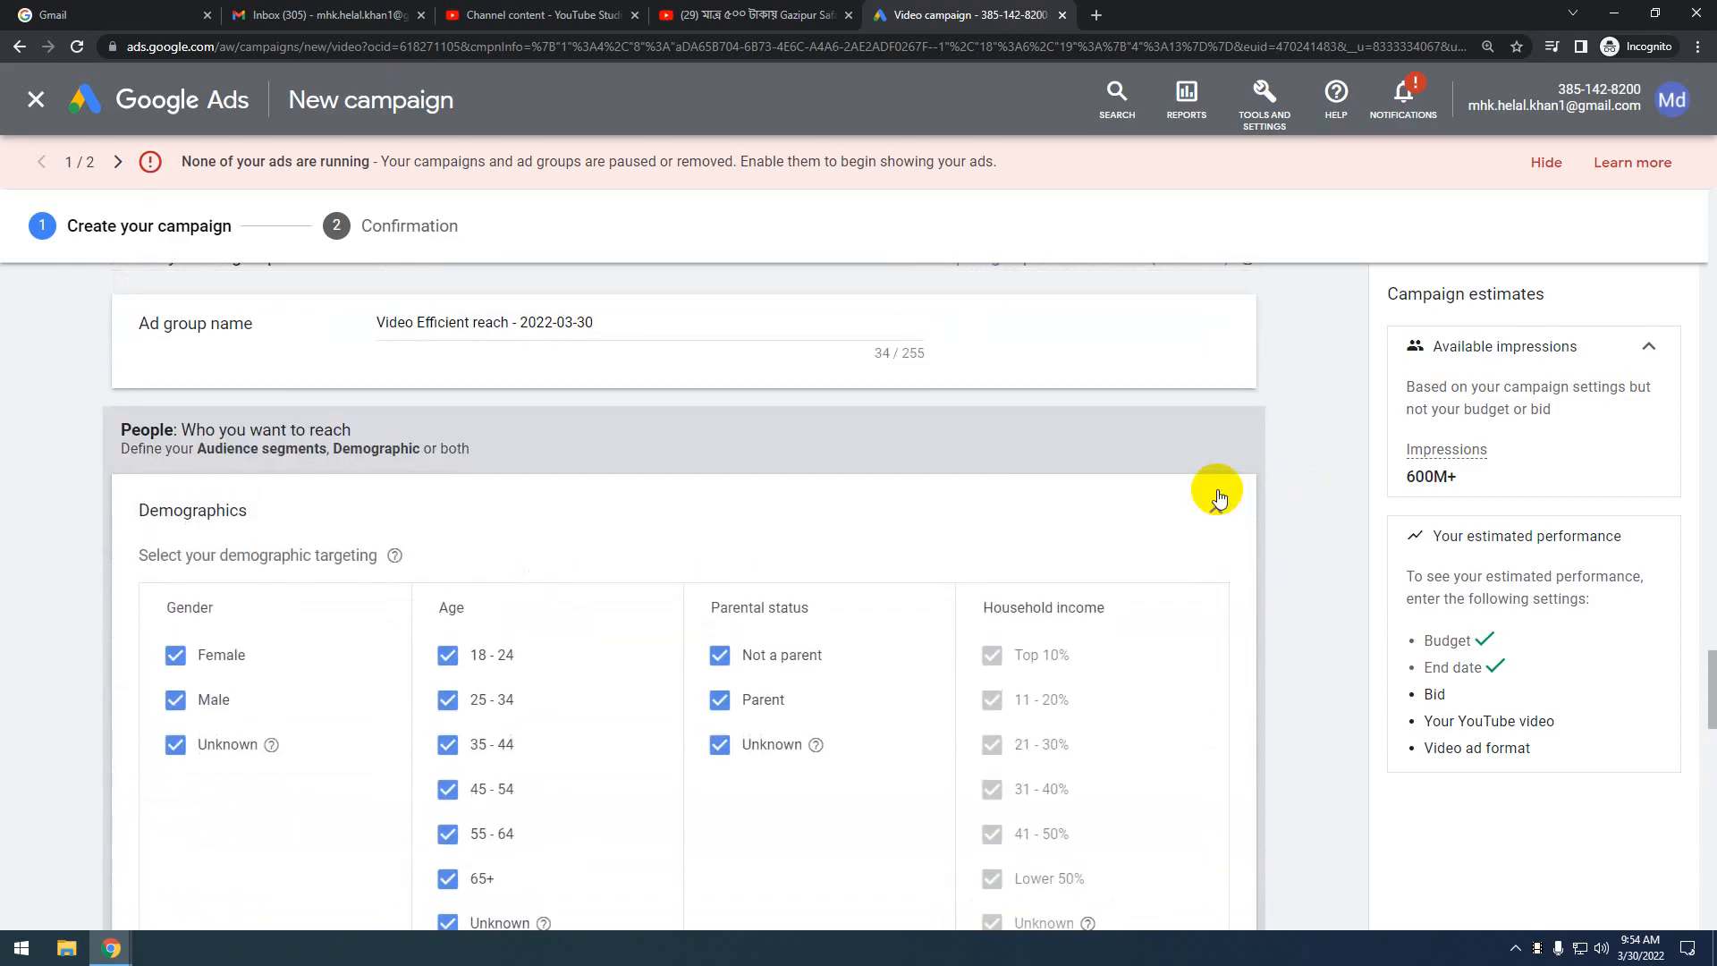
scroll(794, 465, "down", 2)
scroll(795, 464, "up", 1)
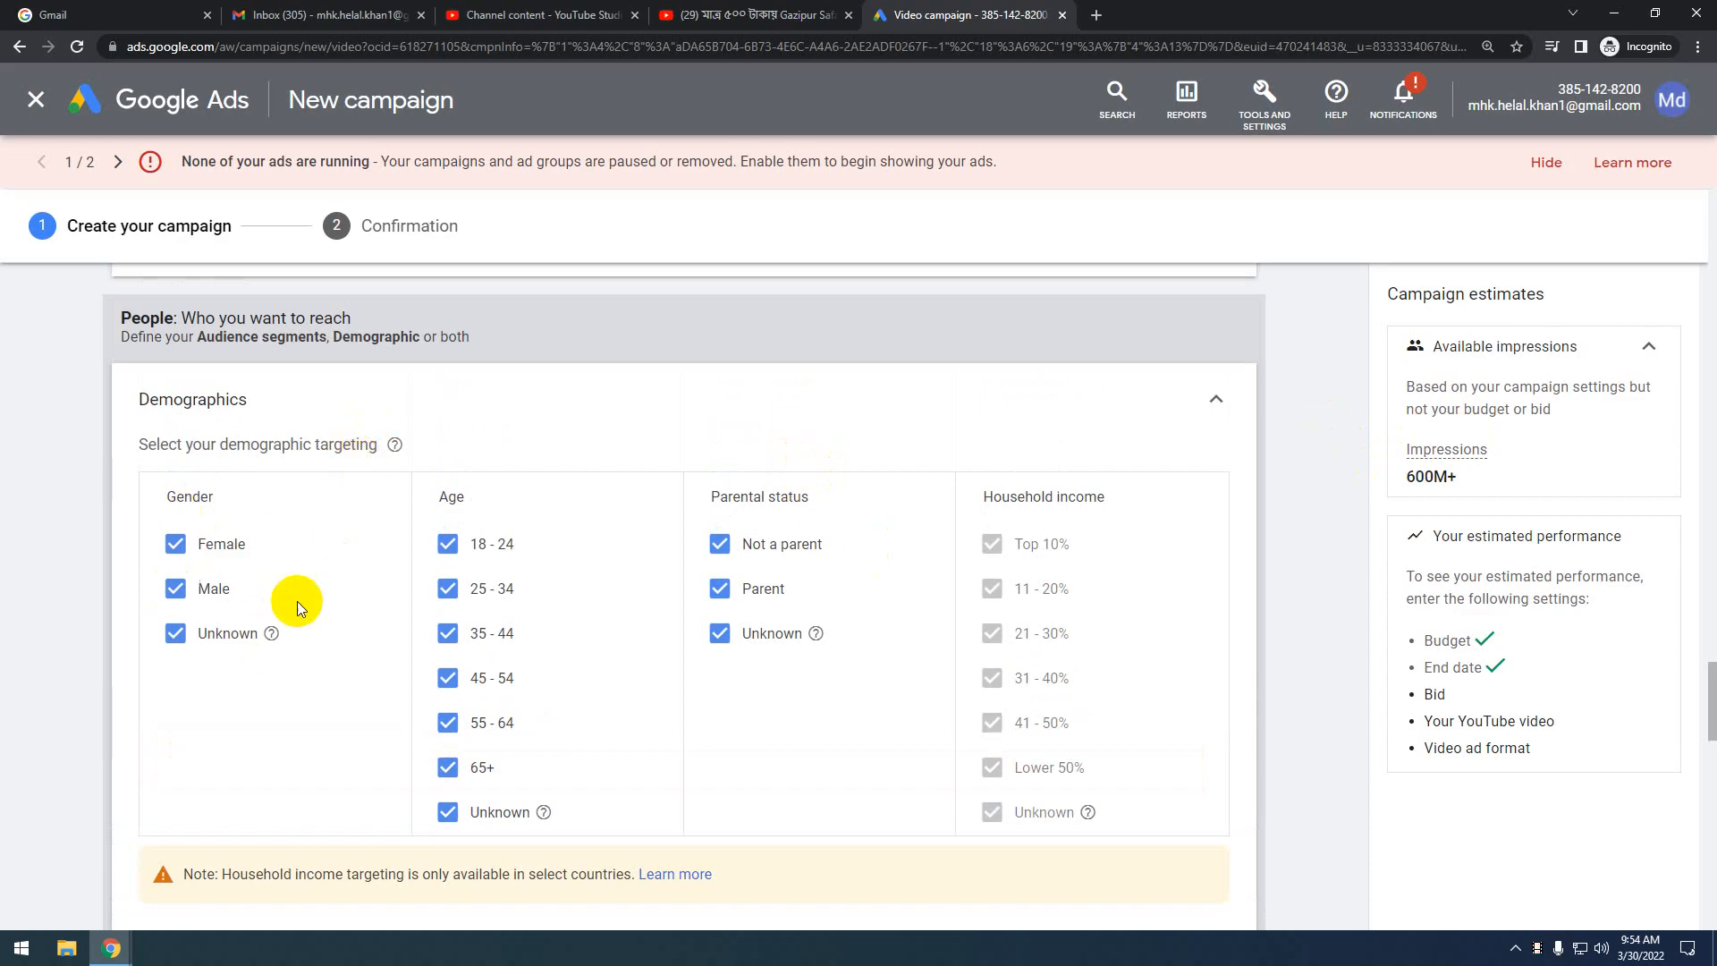
scroll(254, 594, "down", 1)
scroll(254, 594, "up", 1)
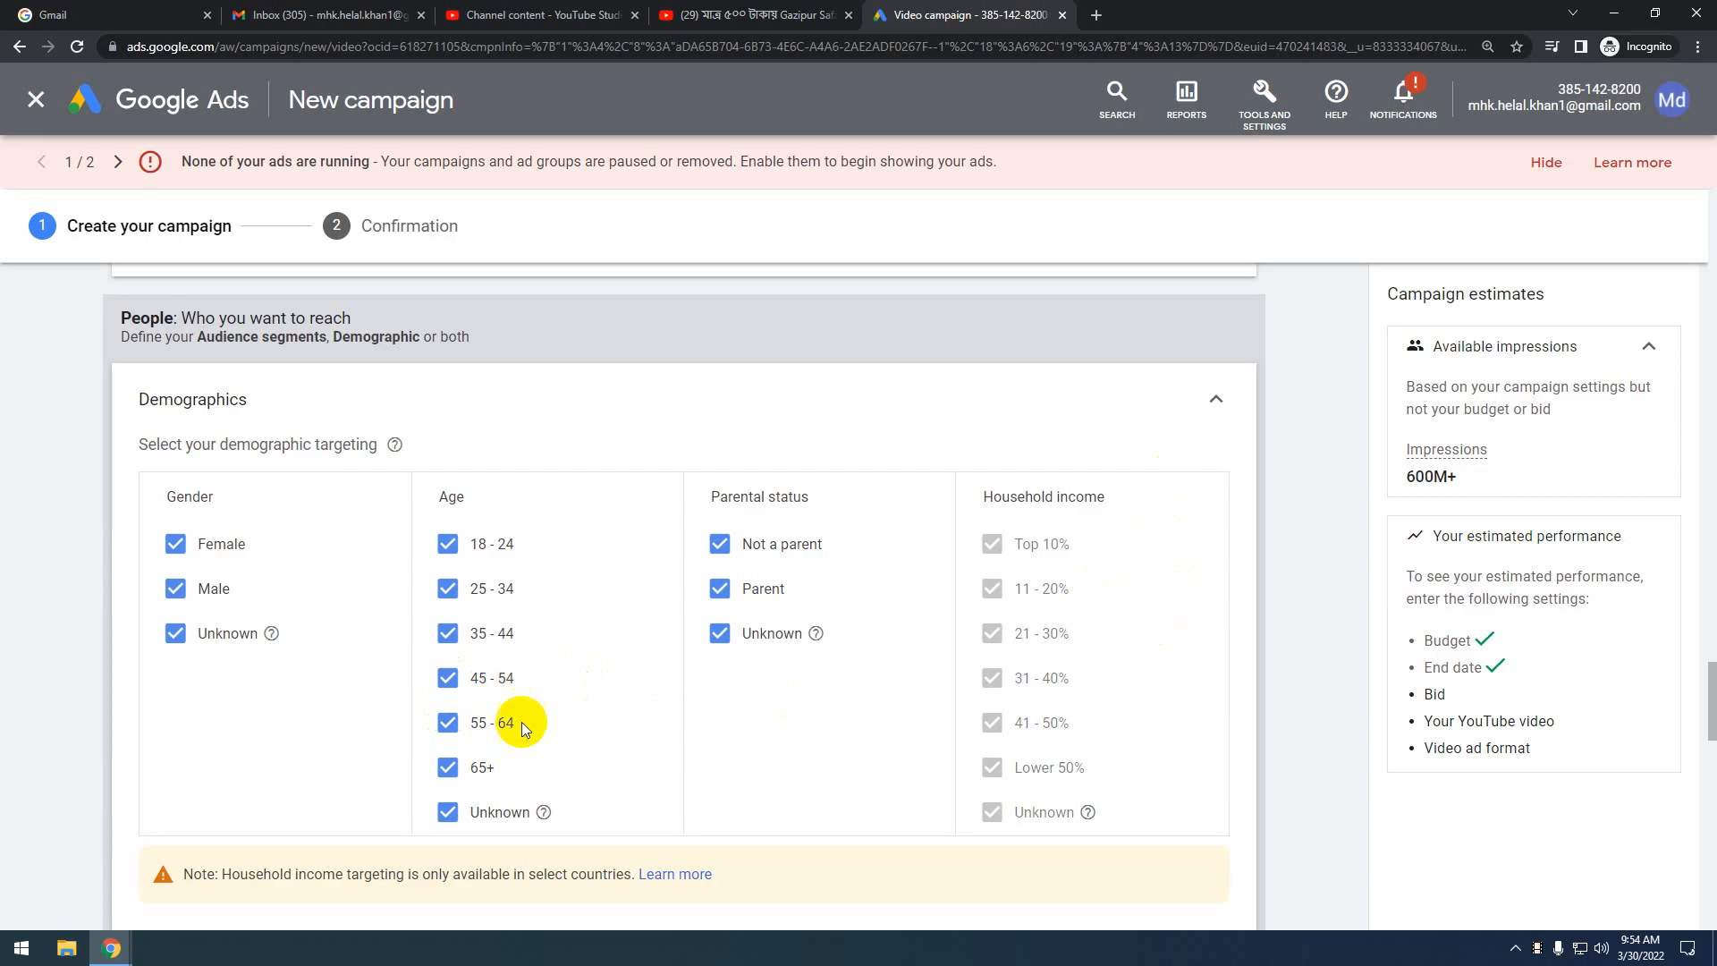
Uncheck ages 45 - 54, 55 - 64, 65+ and Unknown, leaving 18–44 targeted
left_click(448, 678)
left_click(448, 724)
left_click(448, 768)
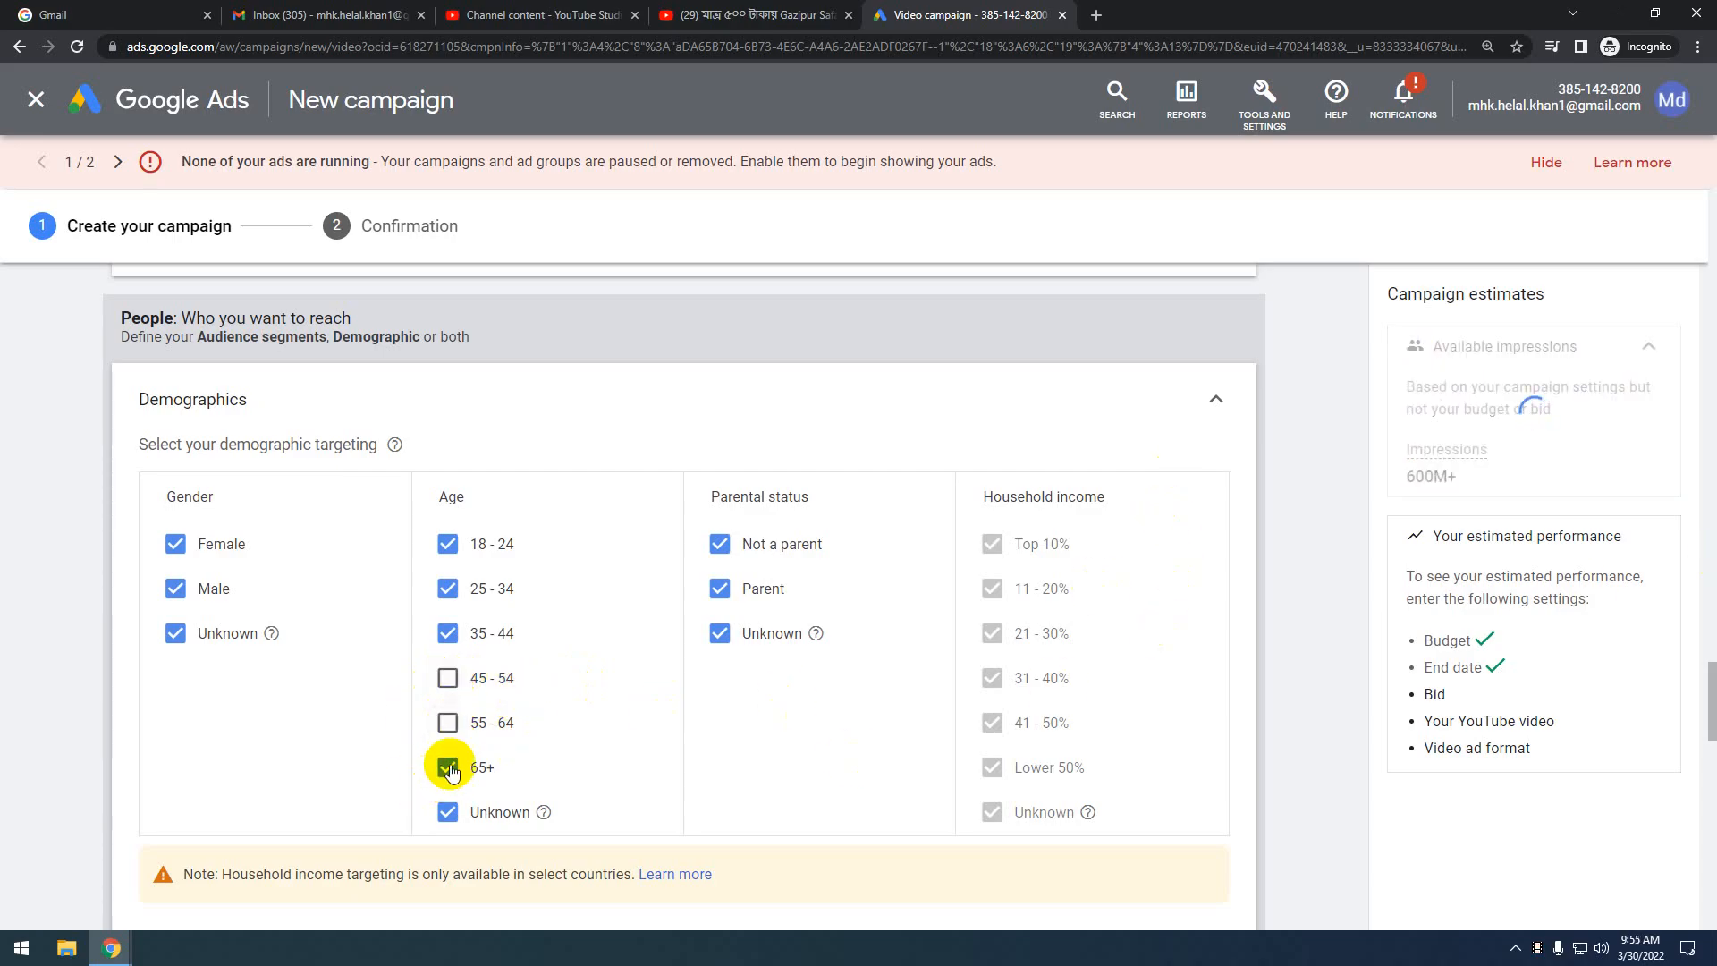
left_click(448, 812)
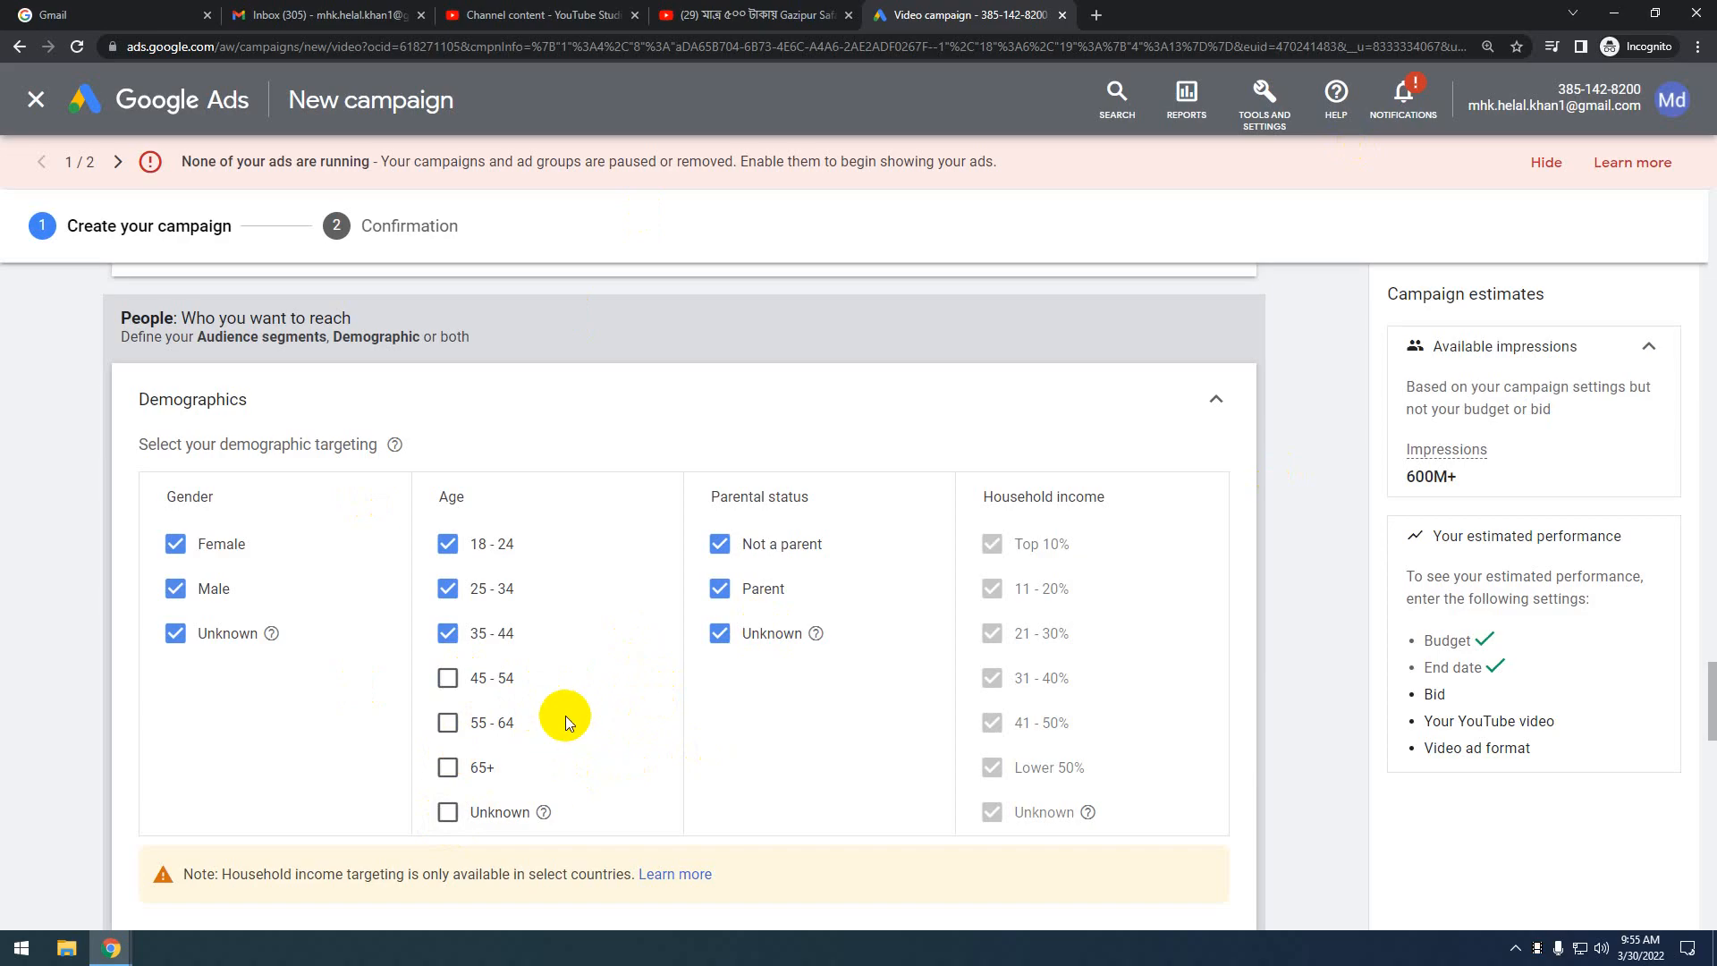
scroll(565, 715, "down", 1)
scroll(884, 642, "up", 1)
mouse_move(816, 637)
left_click(719, 591)
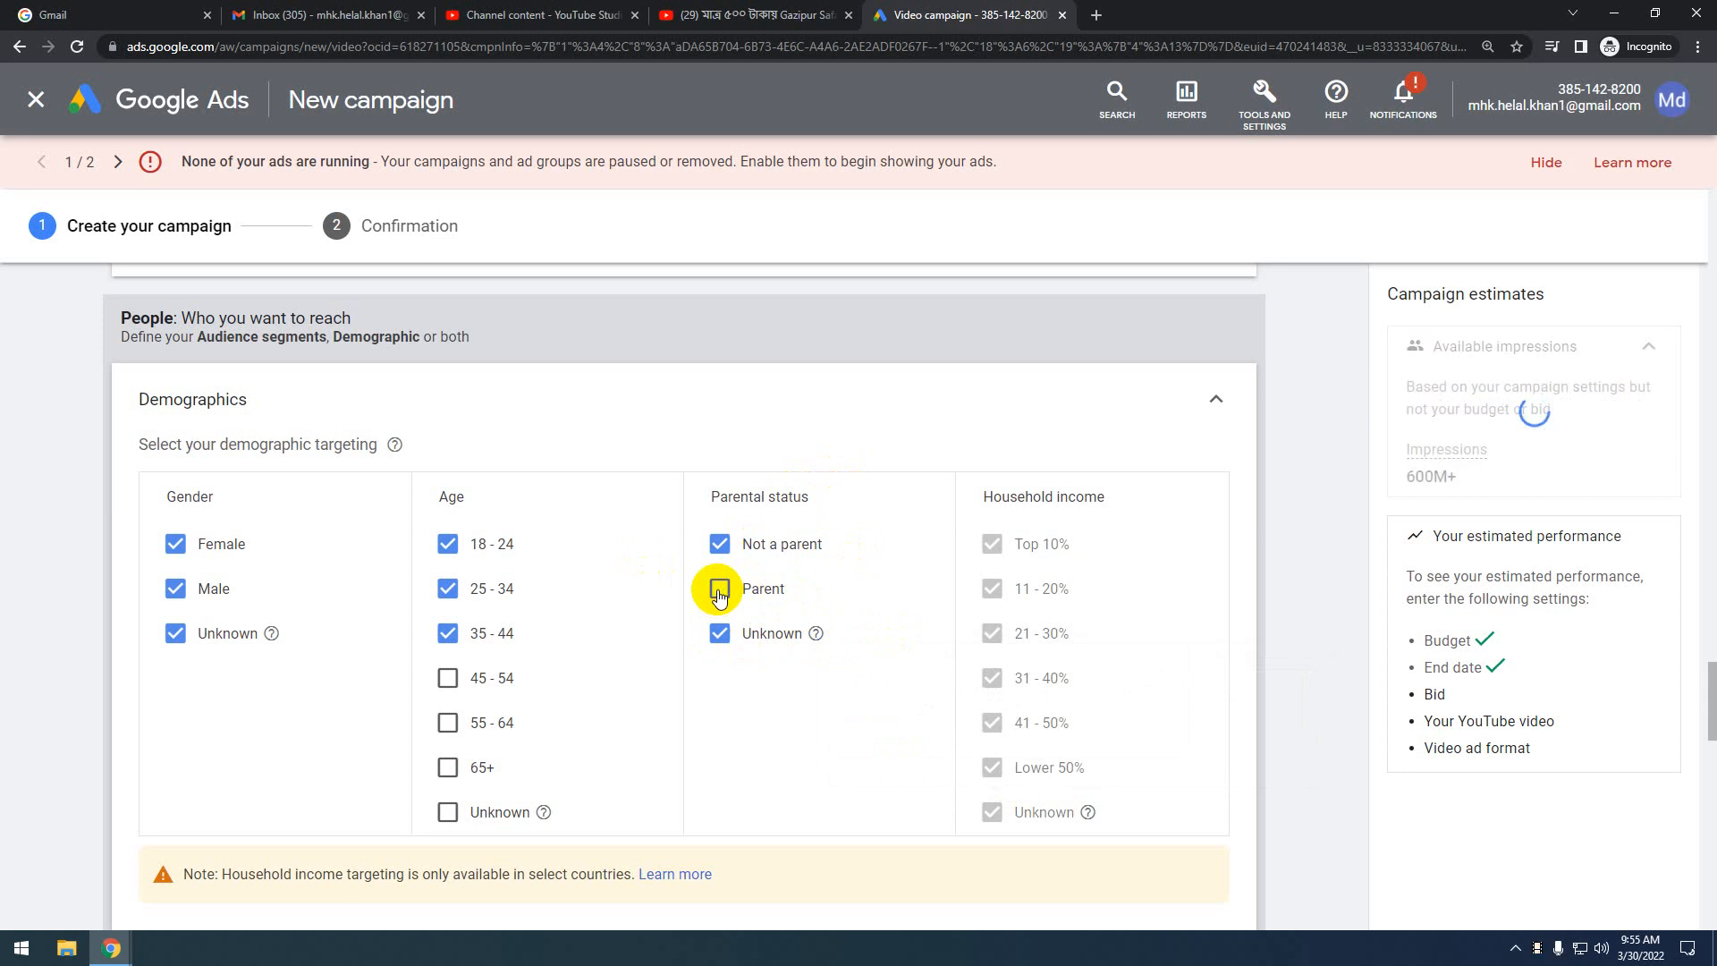
left_click(722, 592)
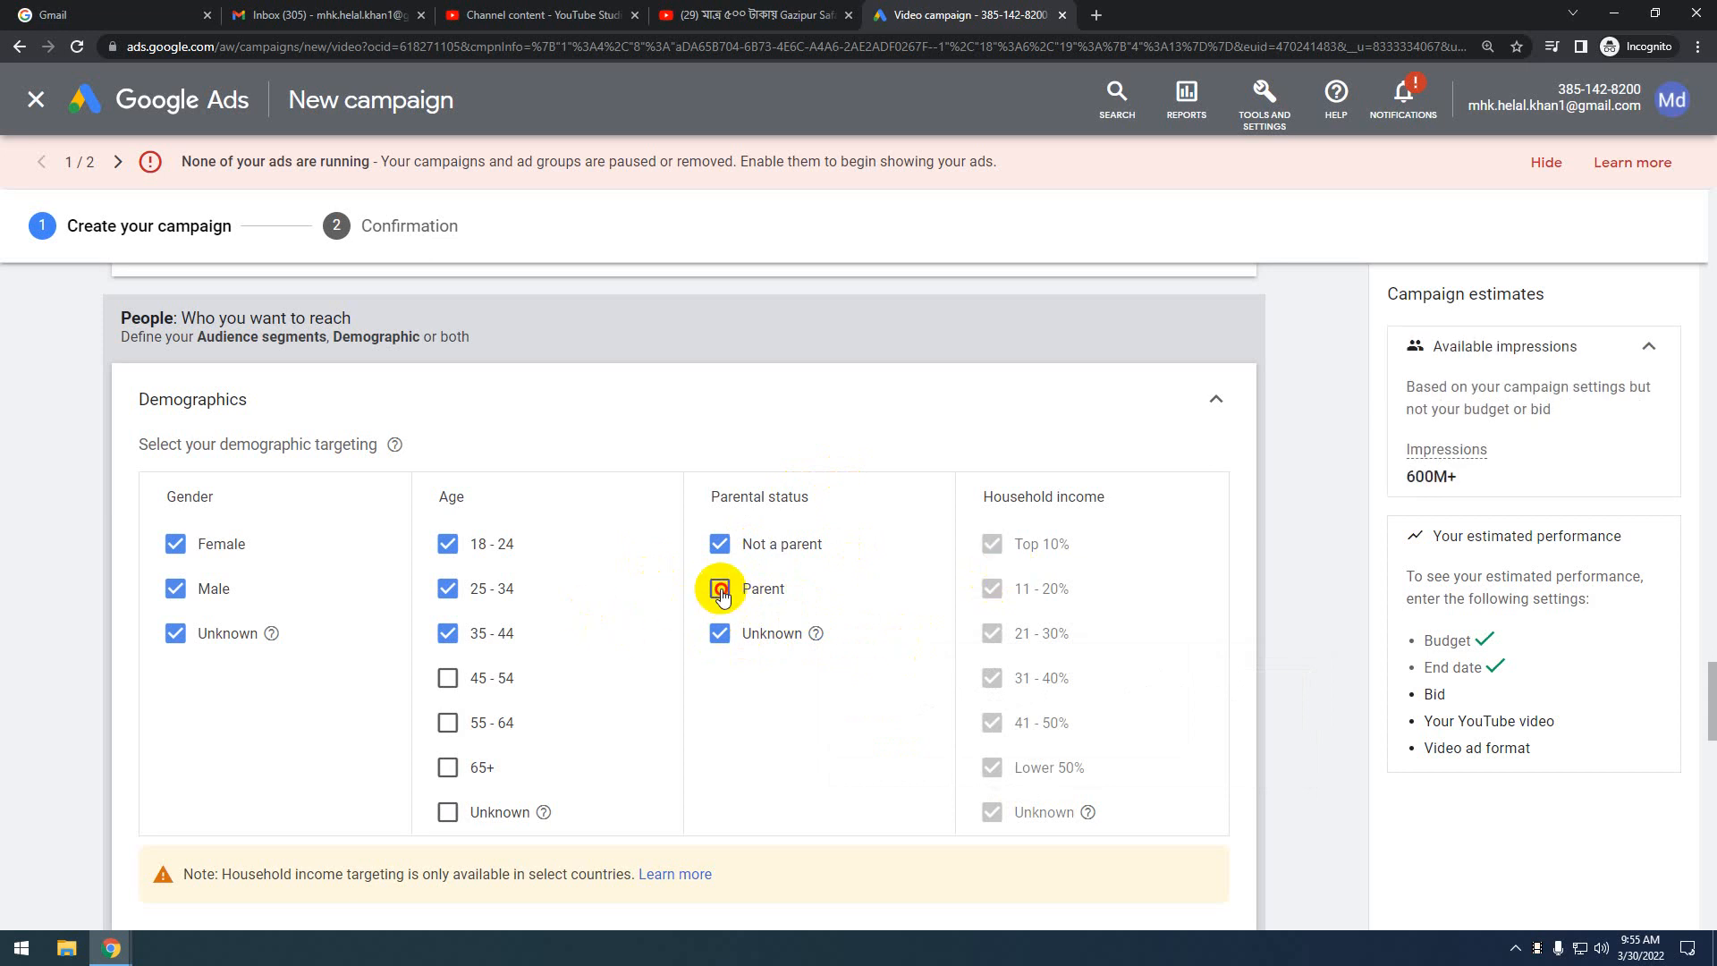
scroll(850, 637, "down", 2)
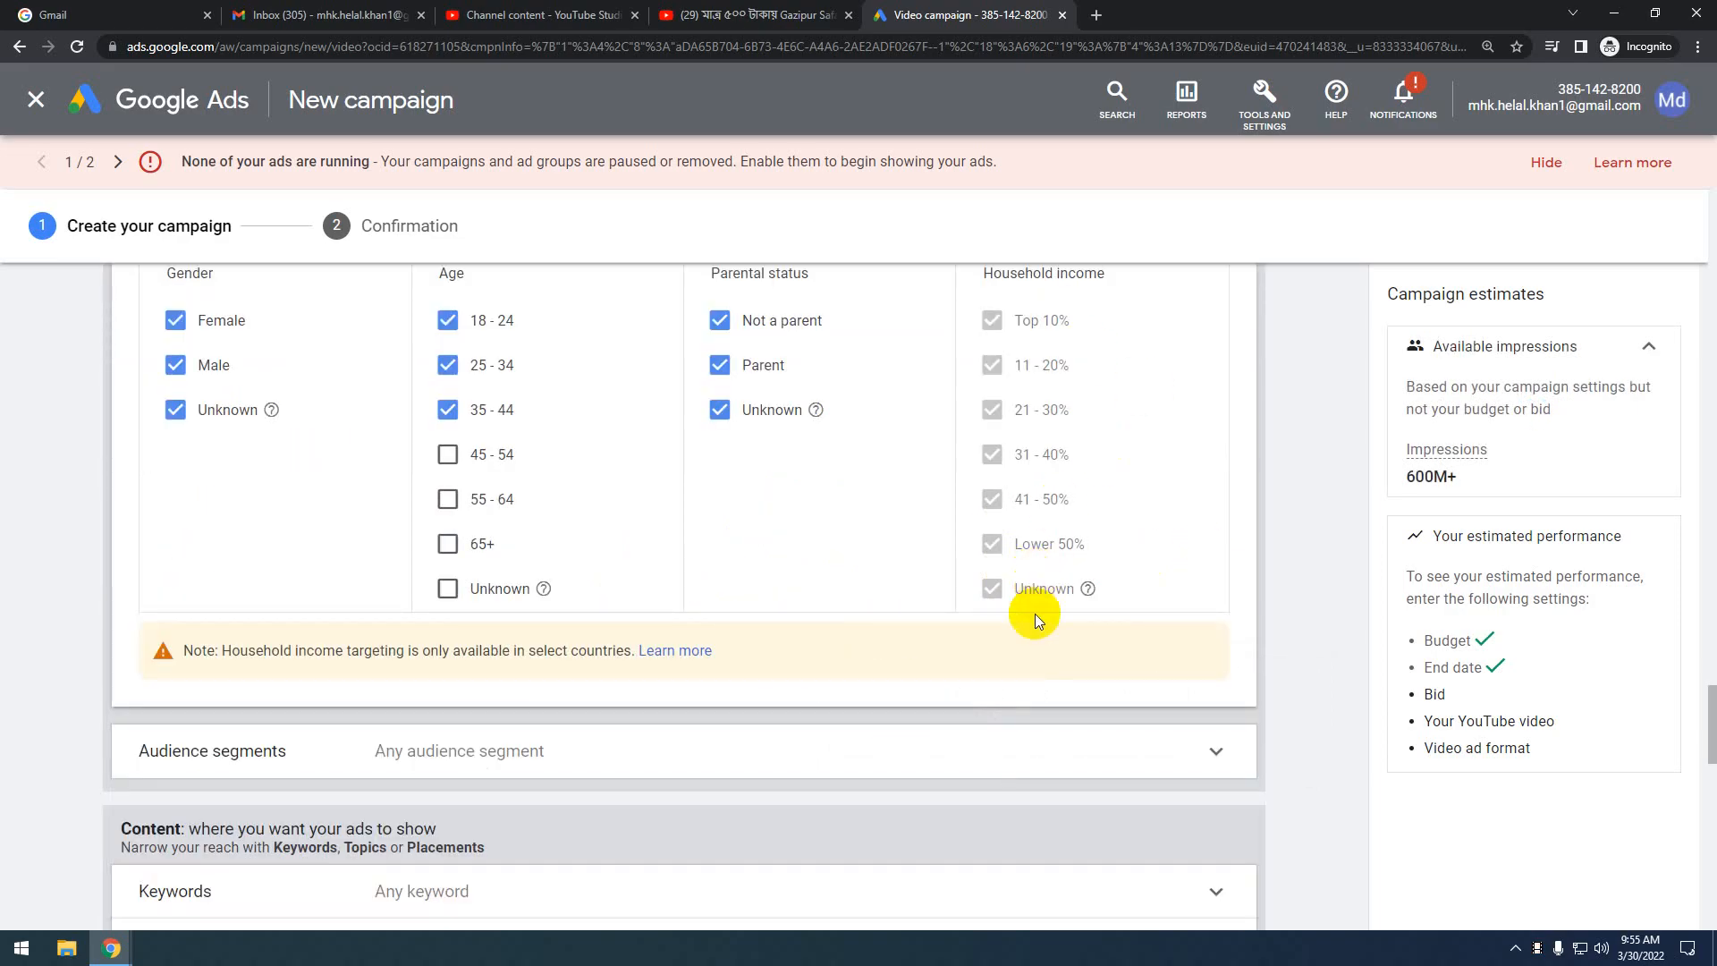
scroll(1034, 613, "up", 1)
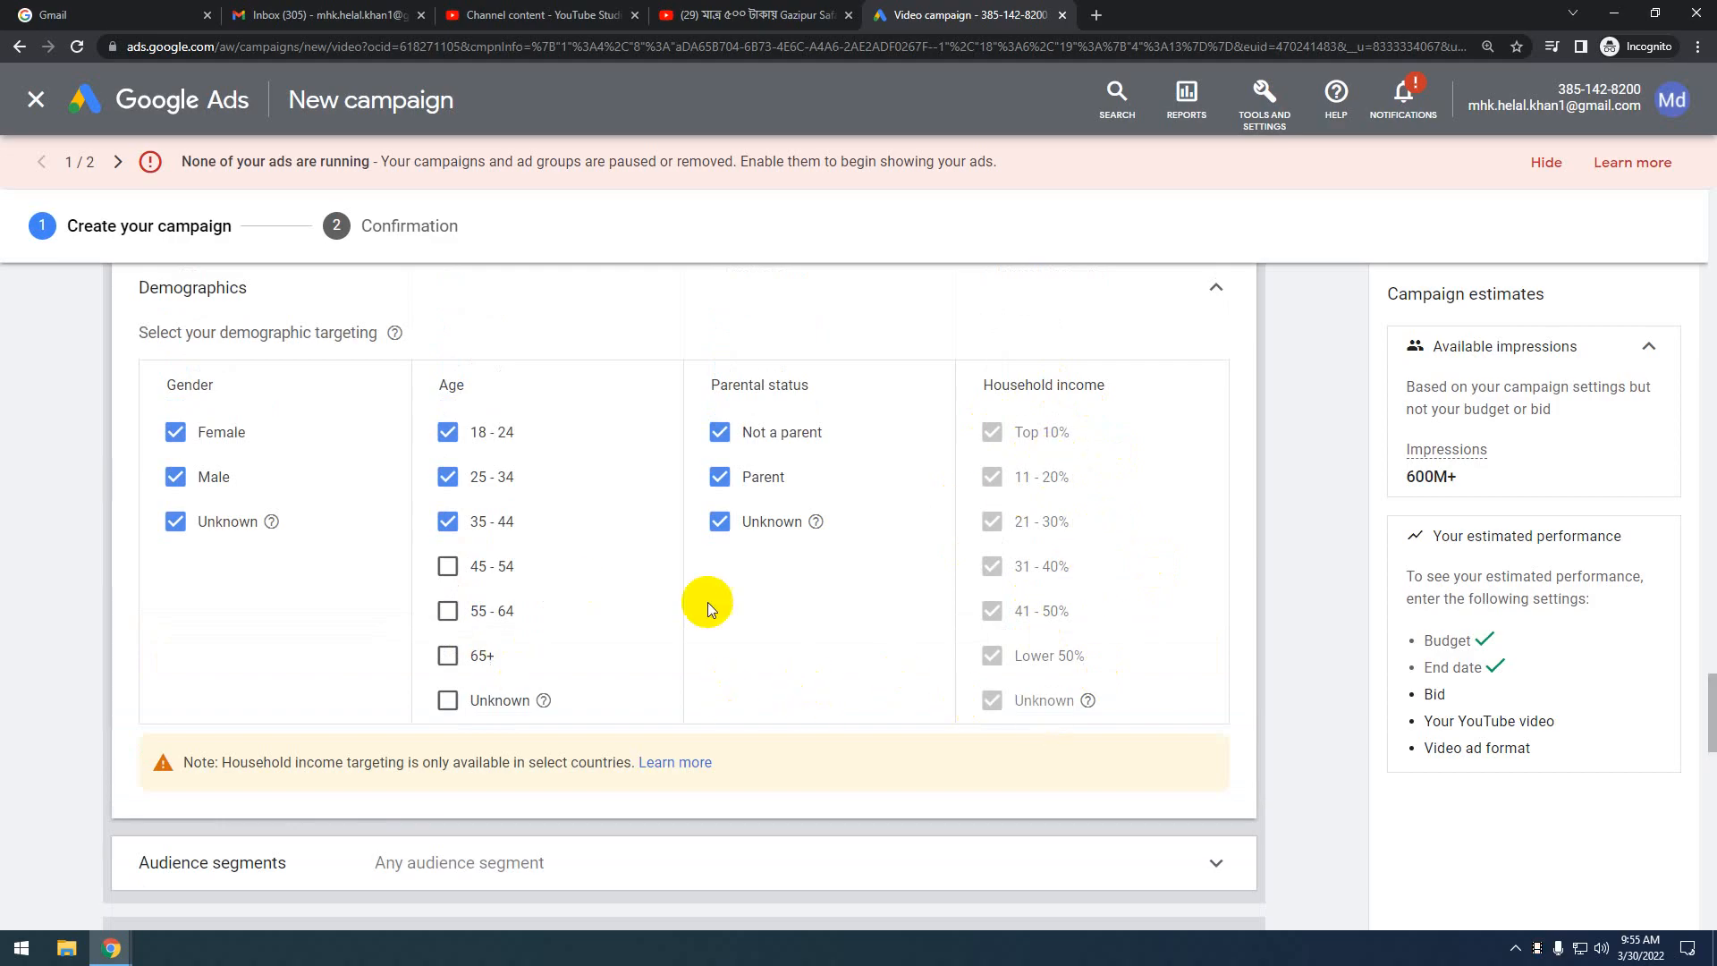
scroll(702, 608, "down", 2)
scroll(697, 614, "up", 3)
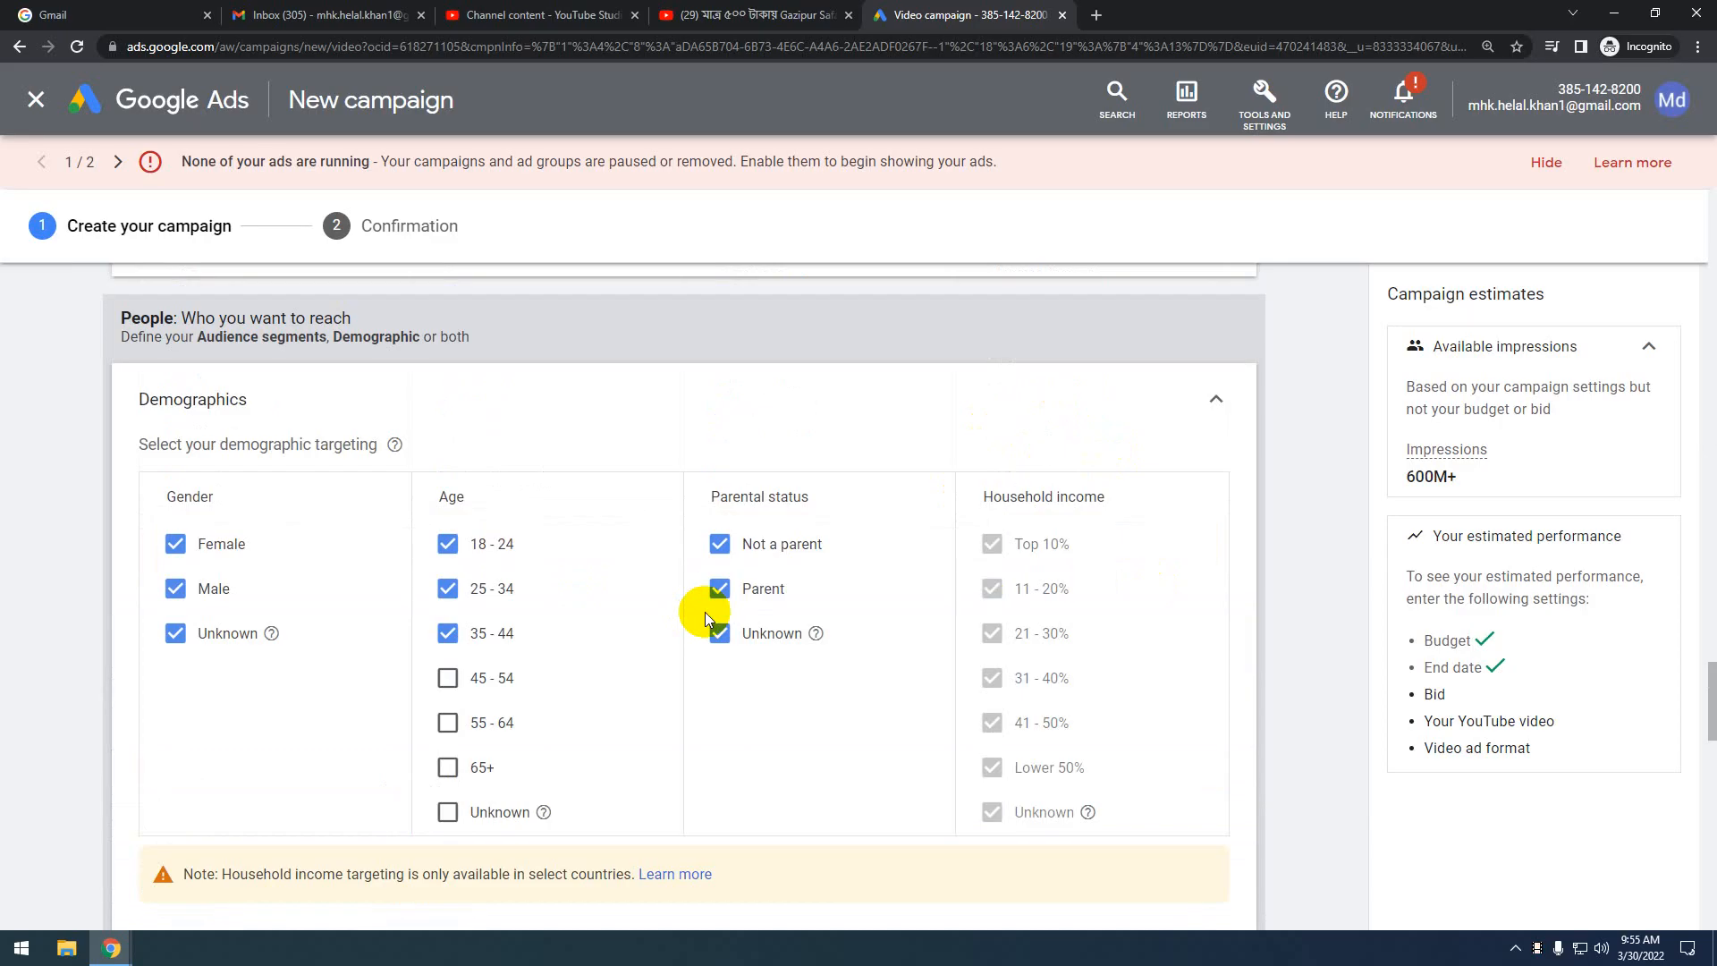
scroll(749, 677, "down", 1)
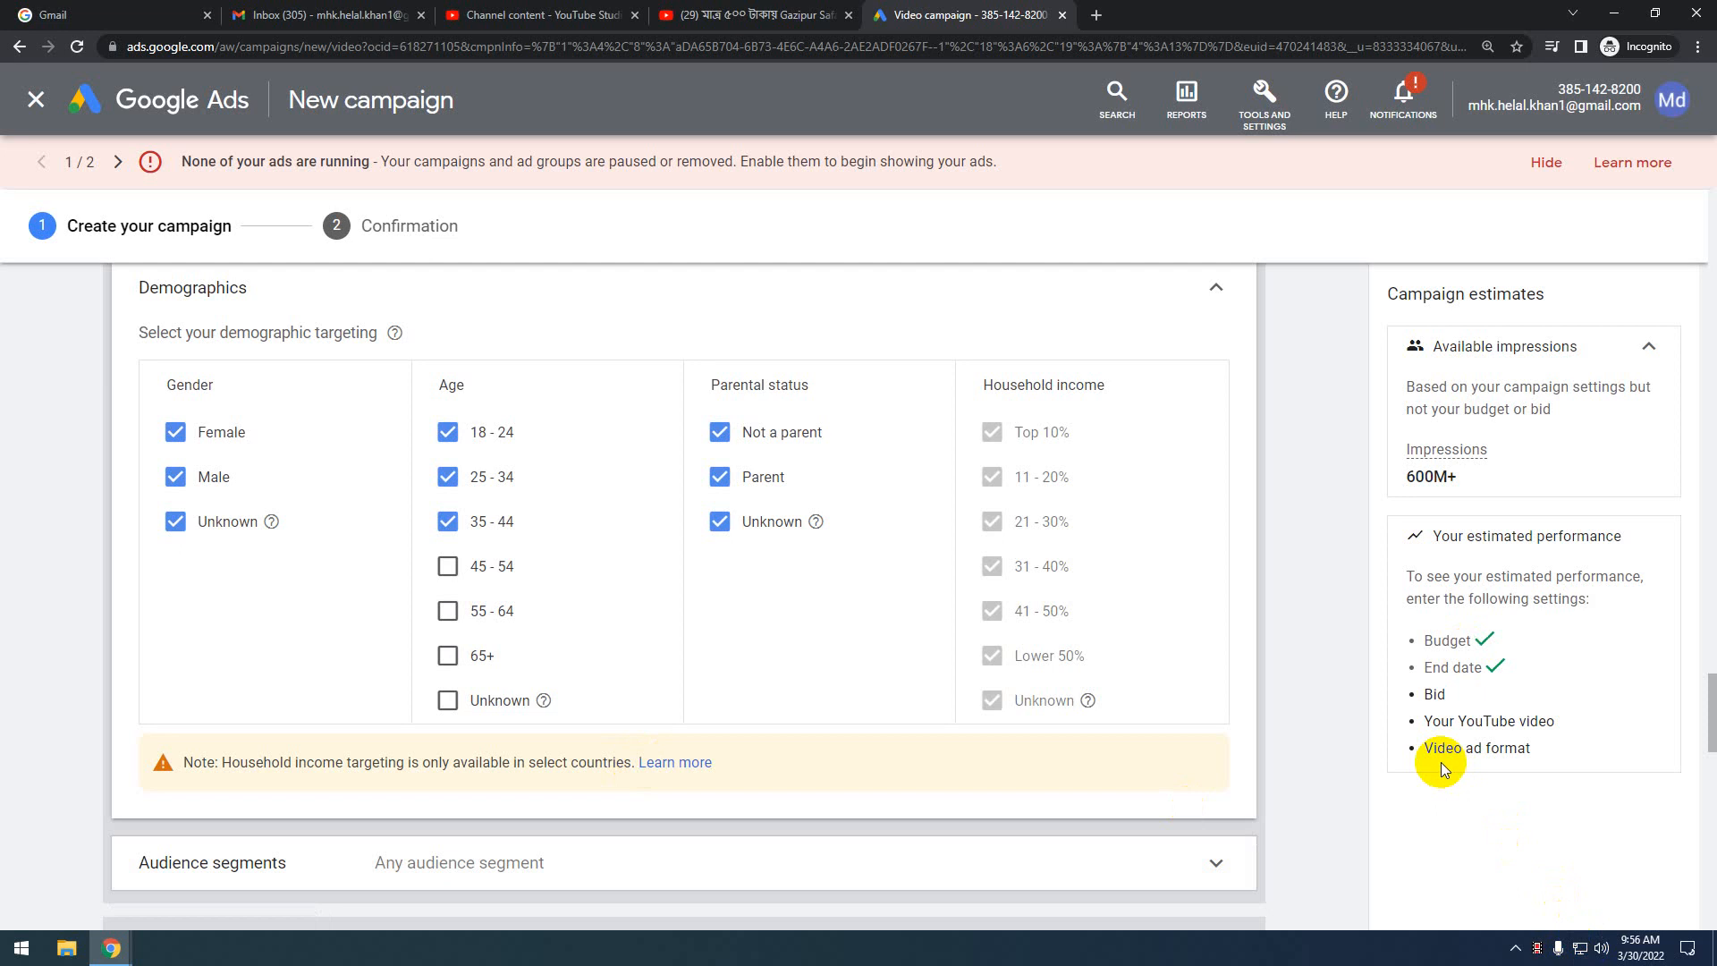
scroll(963, 699, "down", 5)
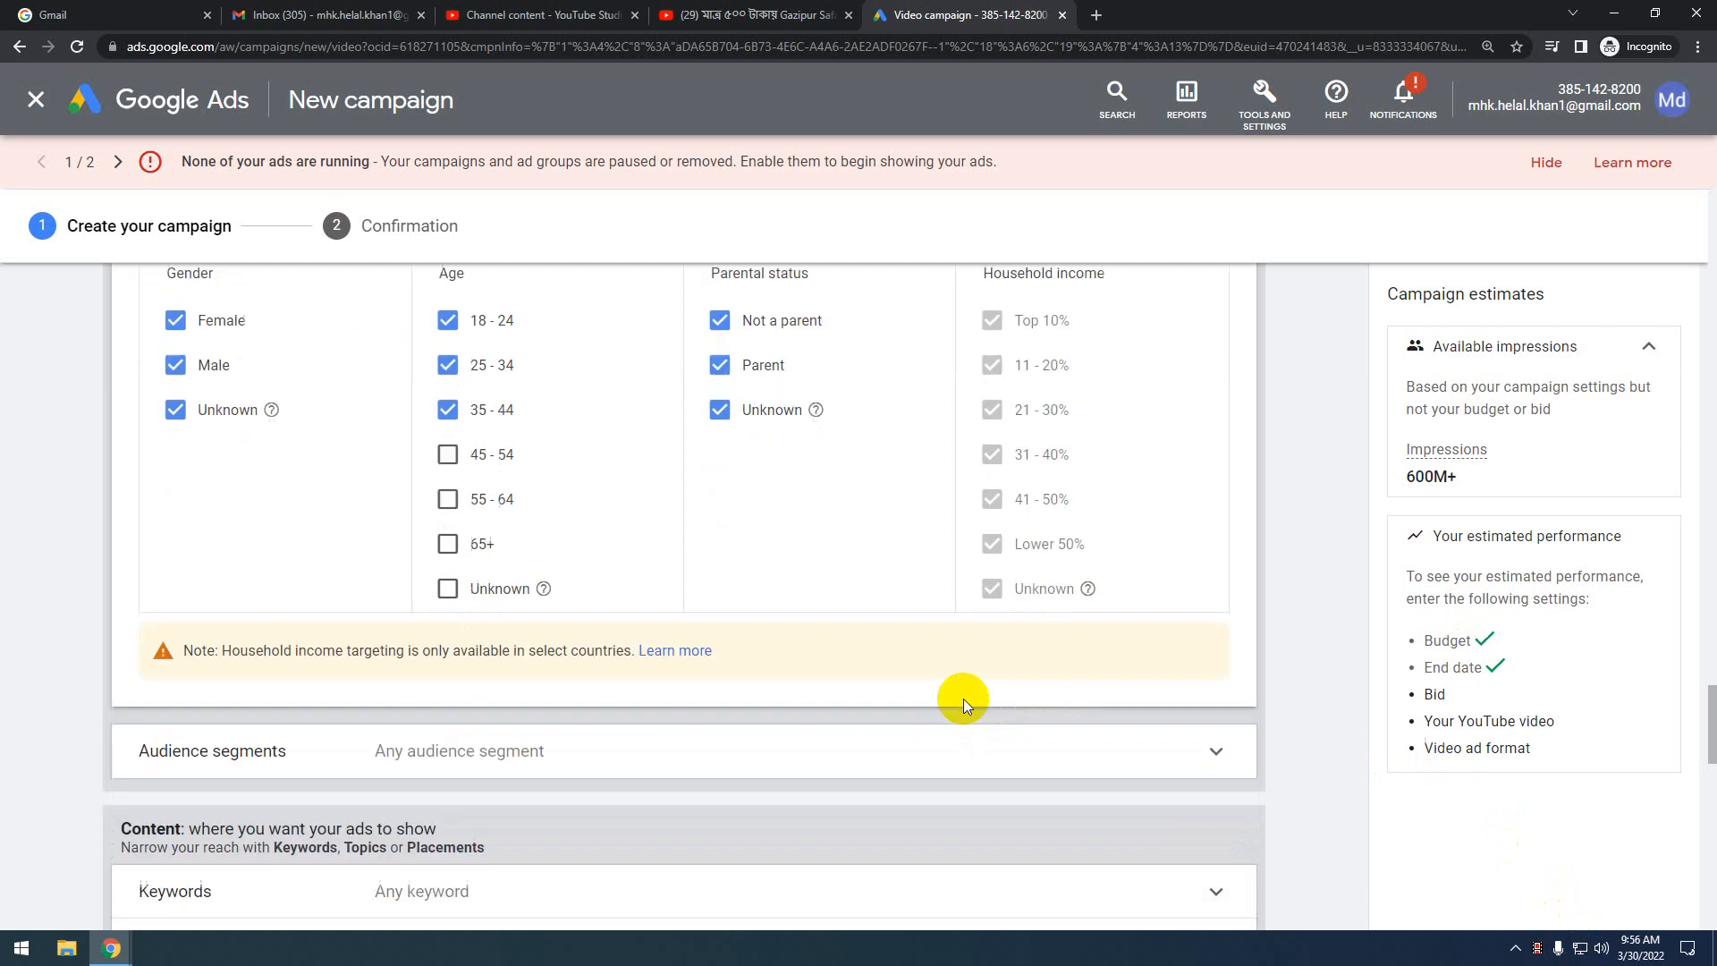
Expand Audience segments, look through its Browse categories, then return to the search box
left_click(1082, 439)
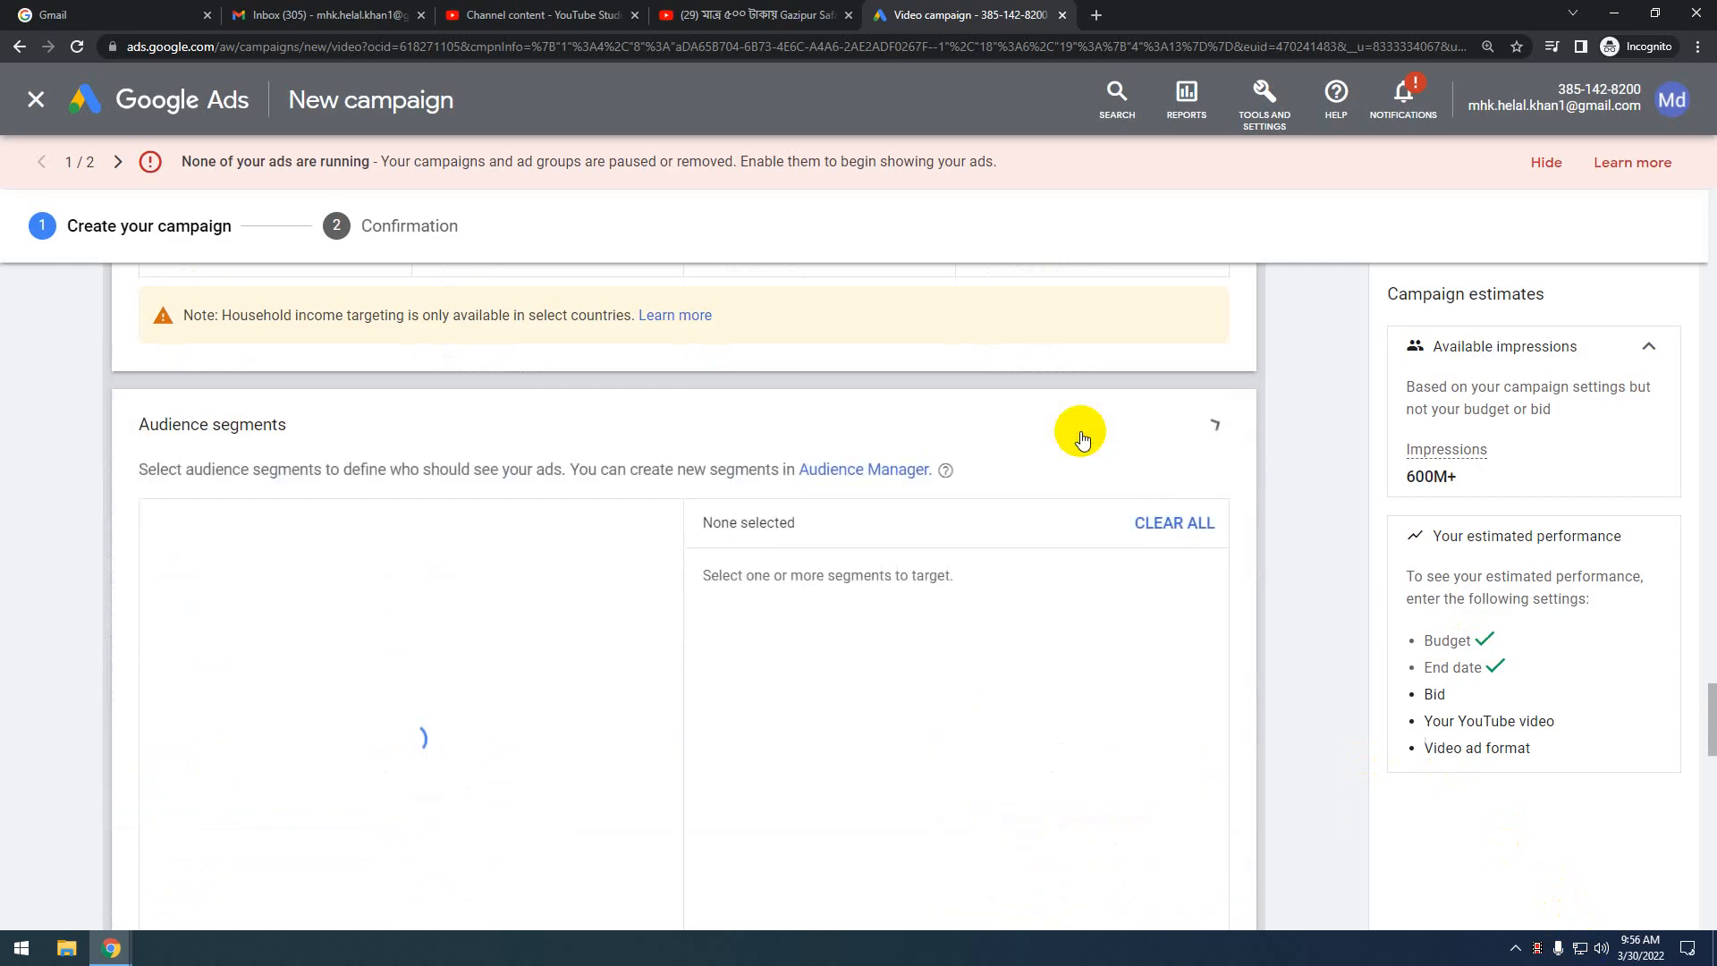
scroll(544, 674, "down", 2)
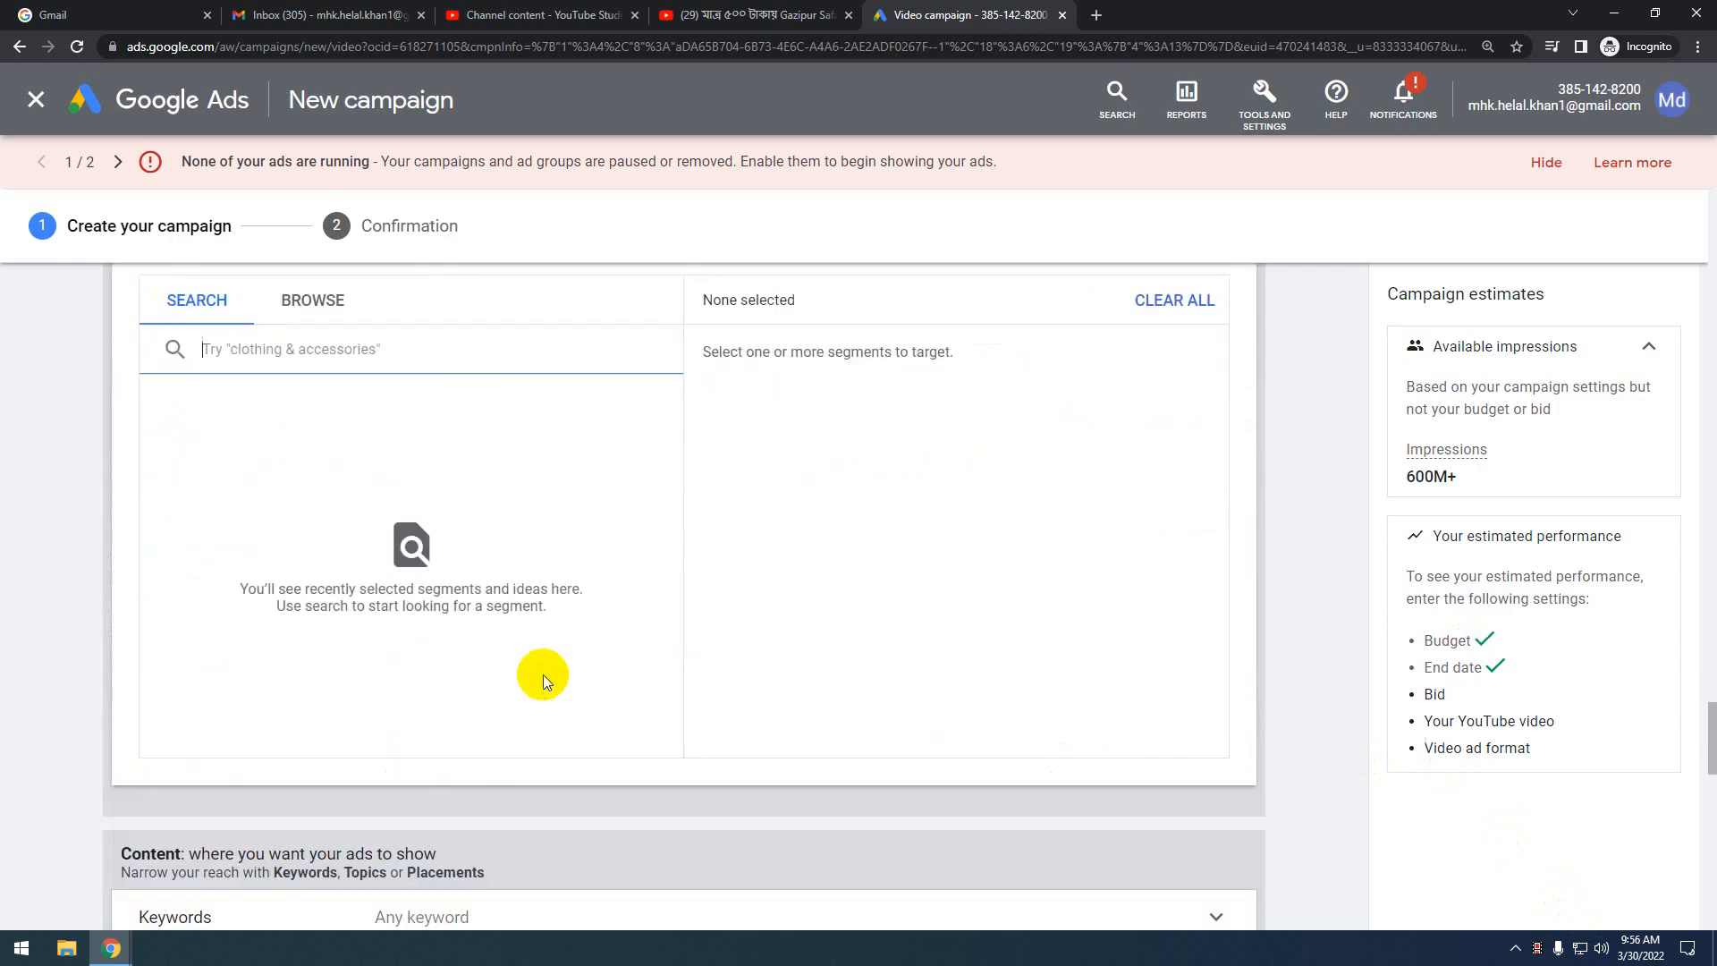
scroll(519, 681, "up", 1)
left_click(309, 411)
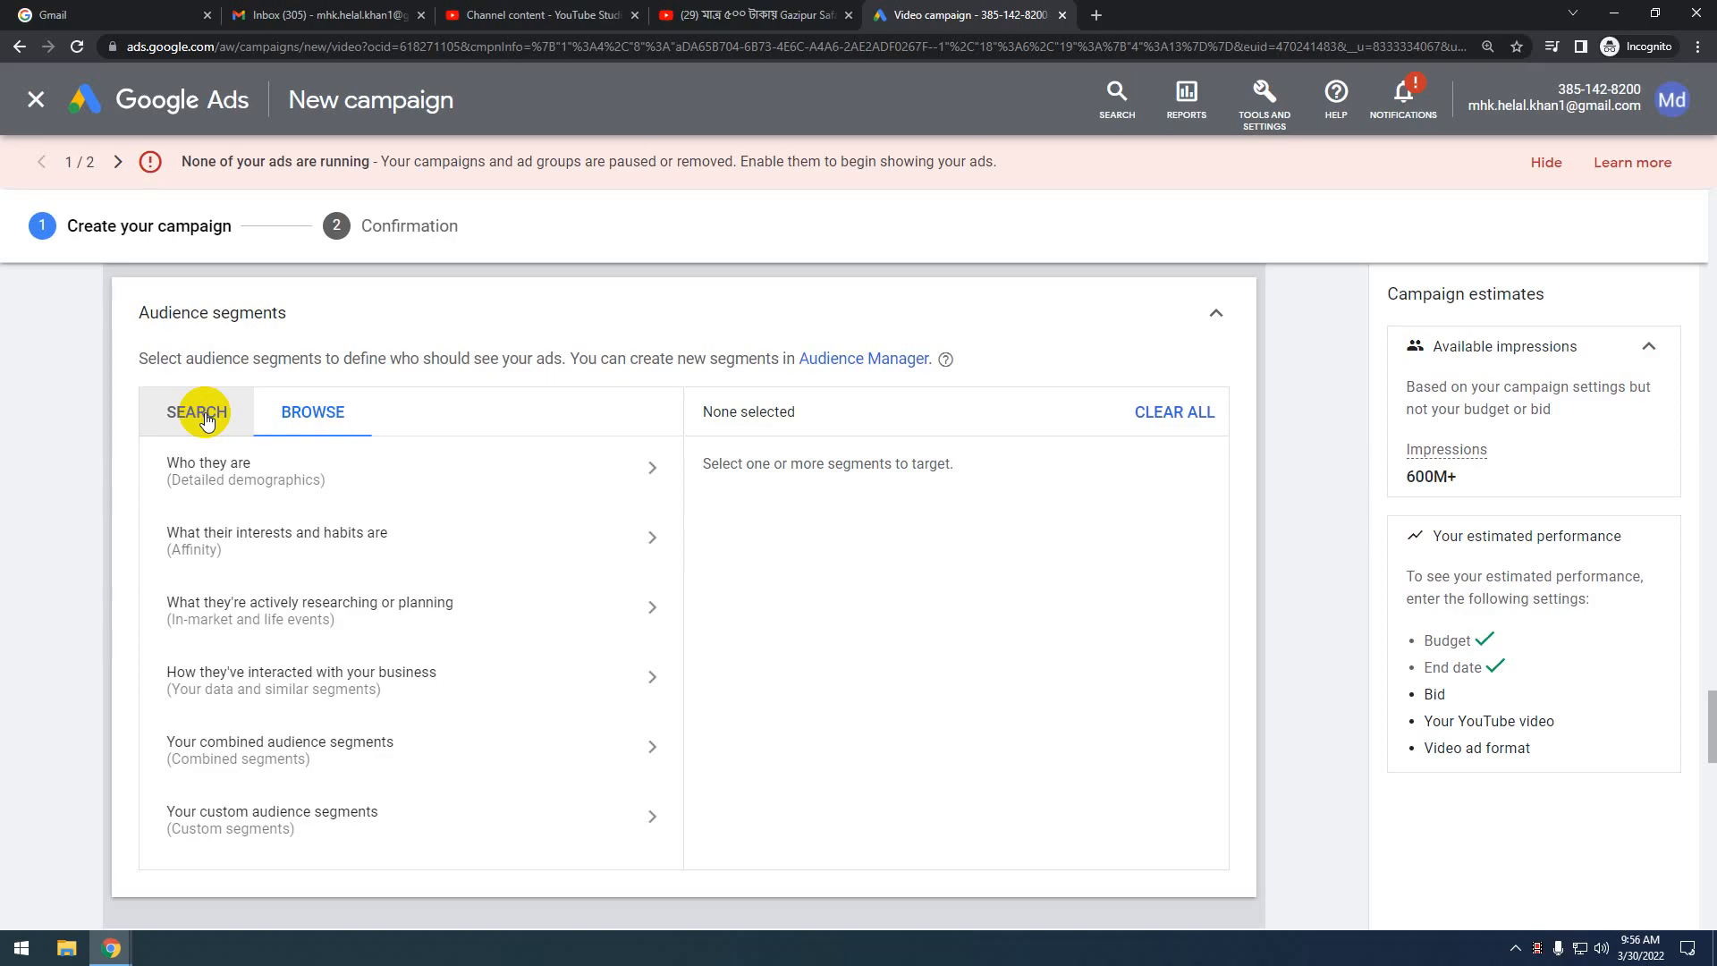
left_click(205, 417)
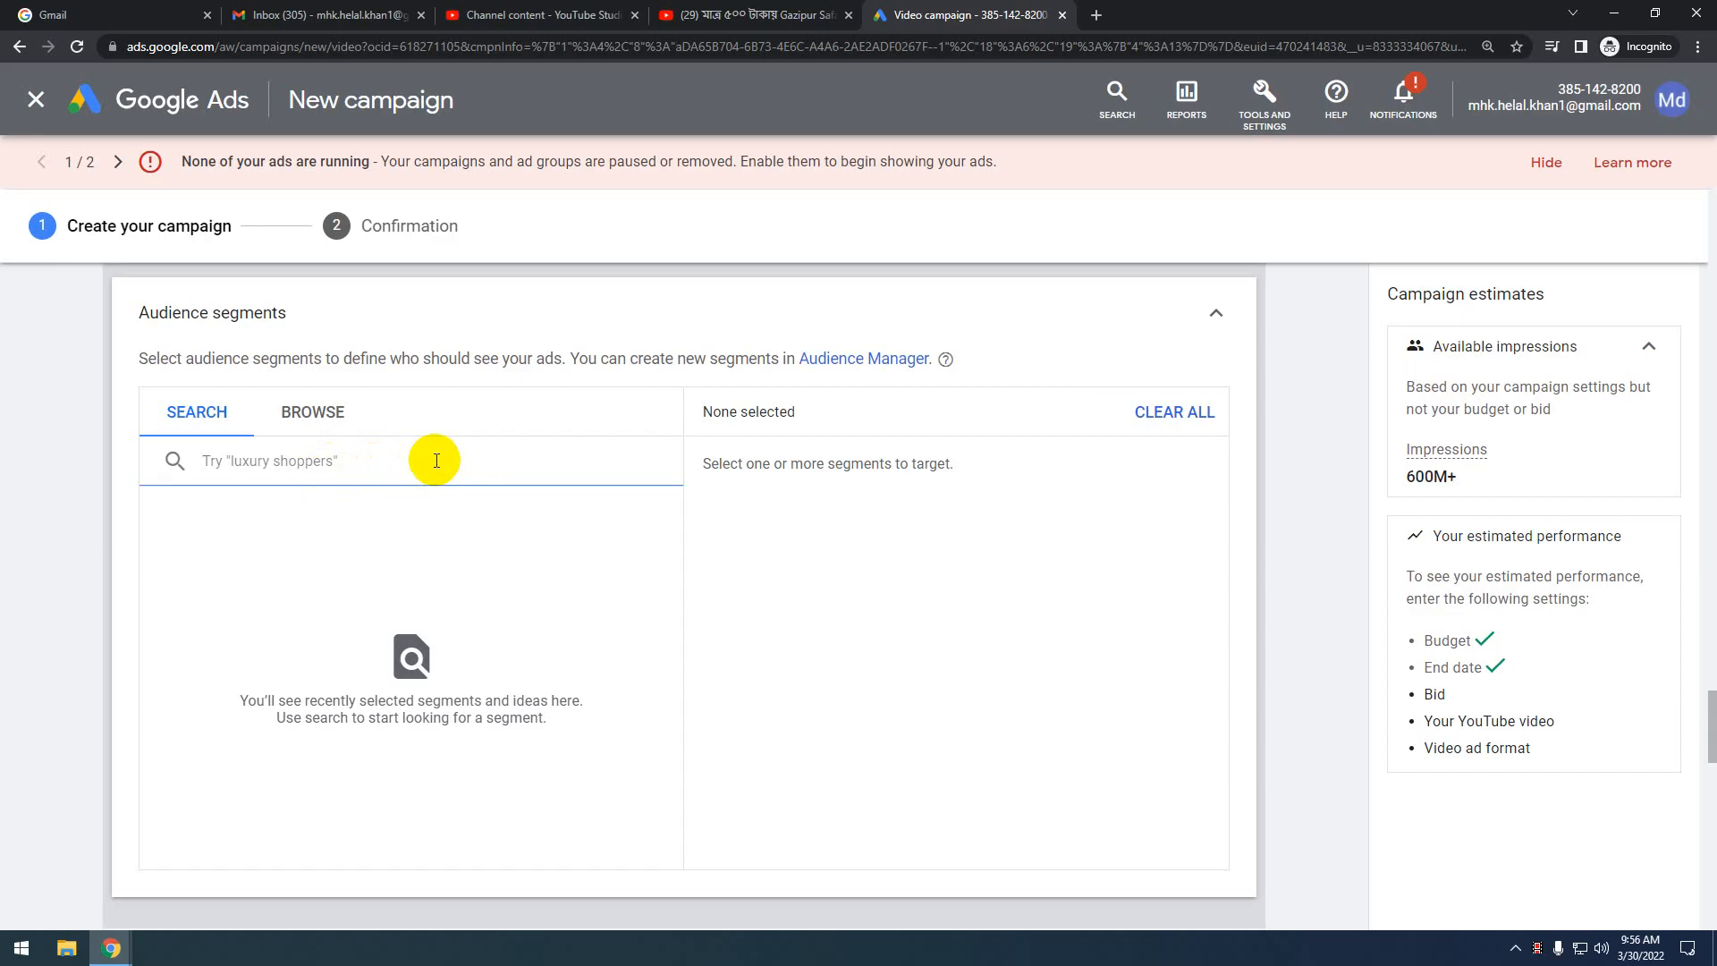
Search 'travel' and add the Travel, Snowbound Travellers and Skiing Enthusiasts affinity segments
type("travel")
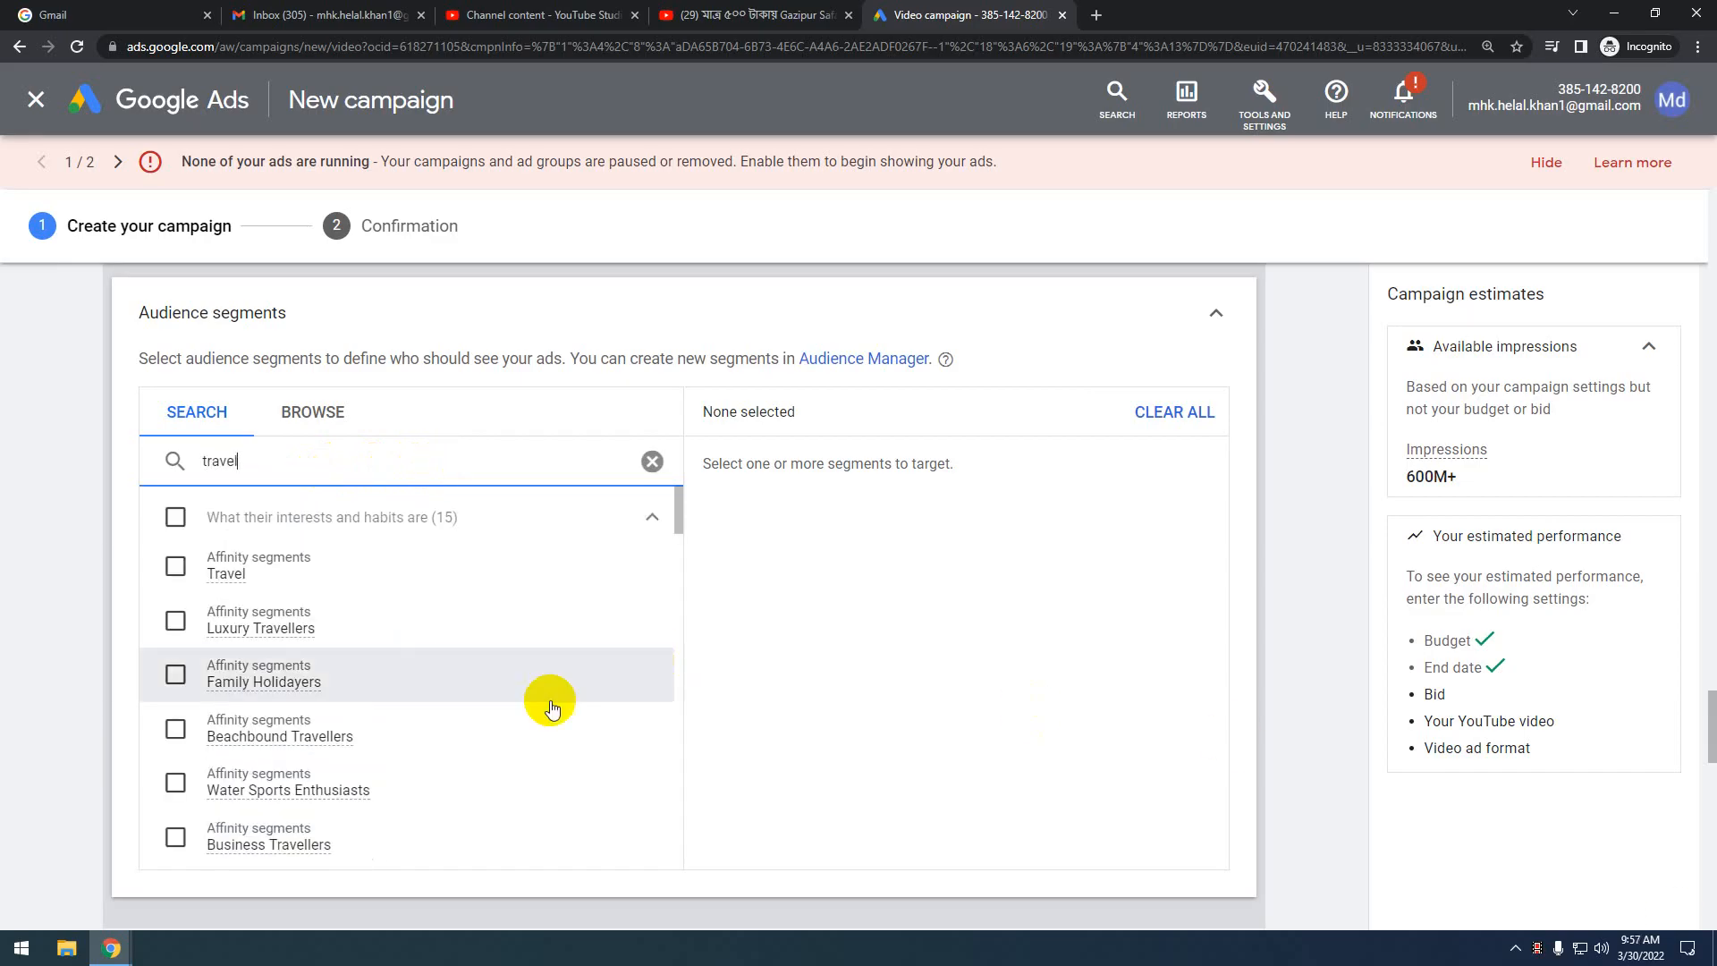
scroll(304, 742, "down", 2)
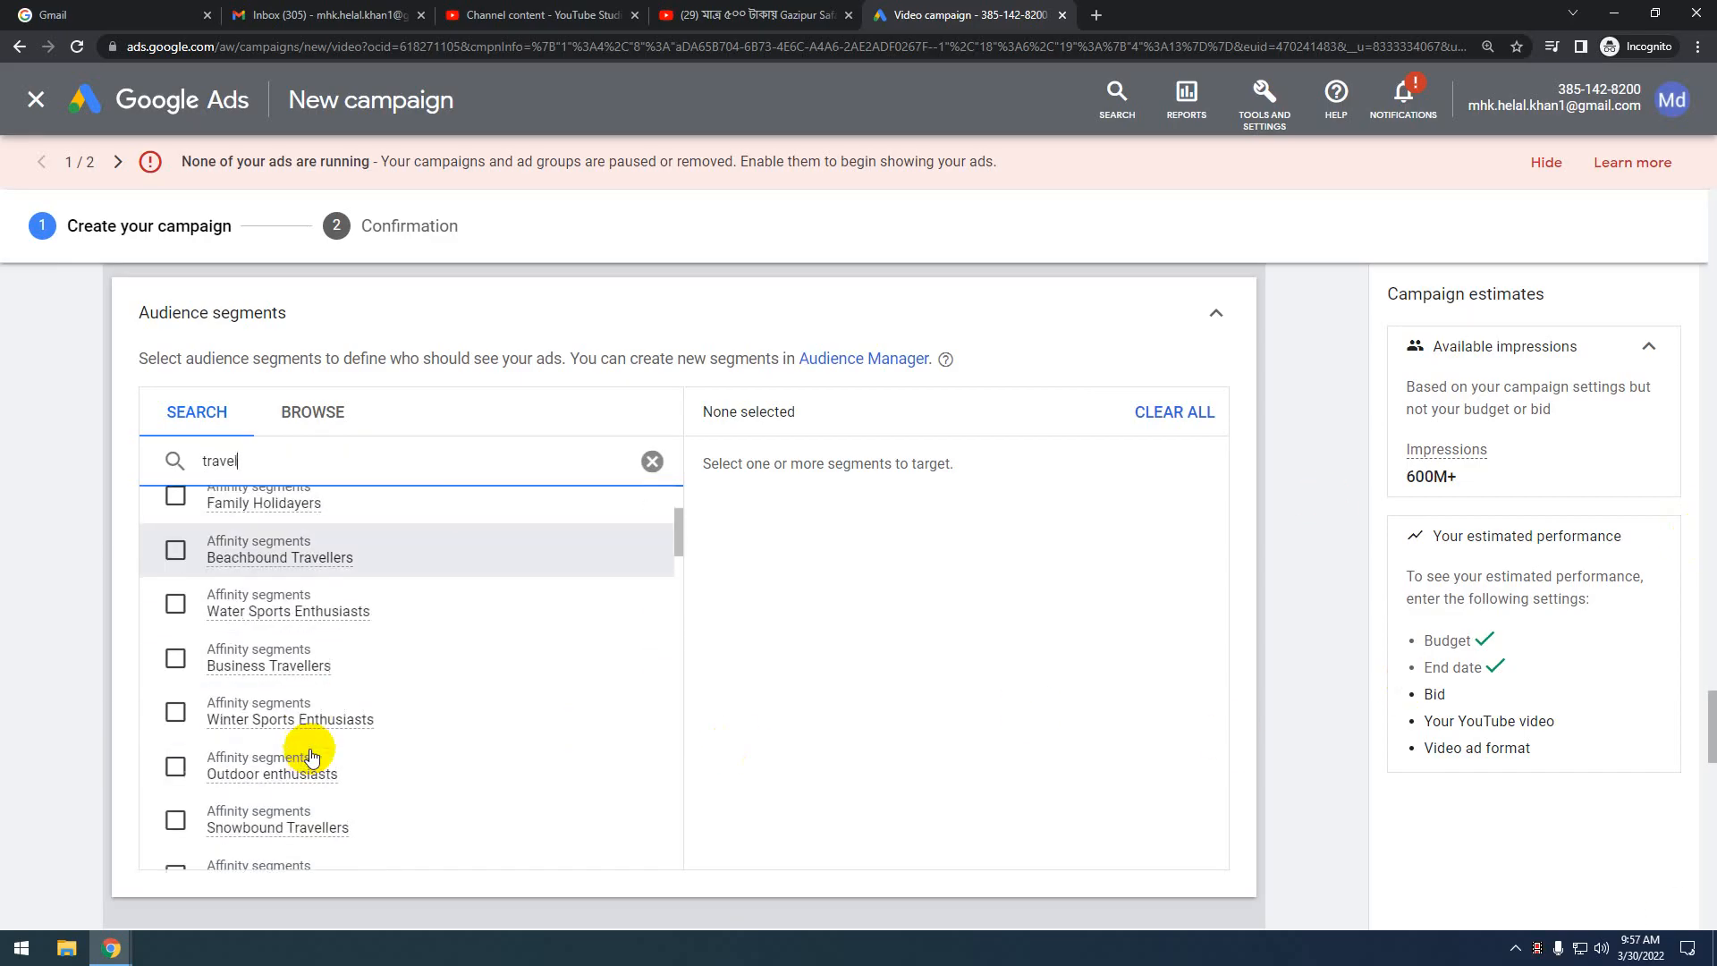
scroll(347, 771, "up", 2)
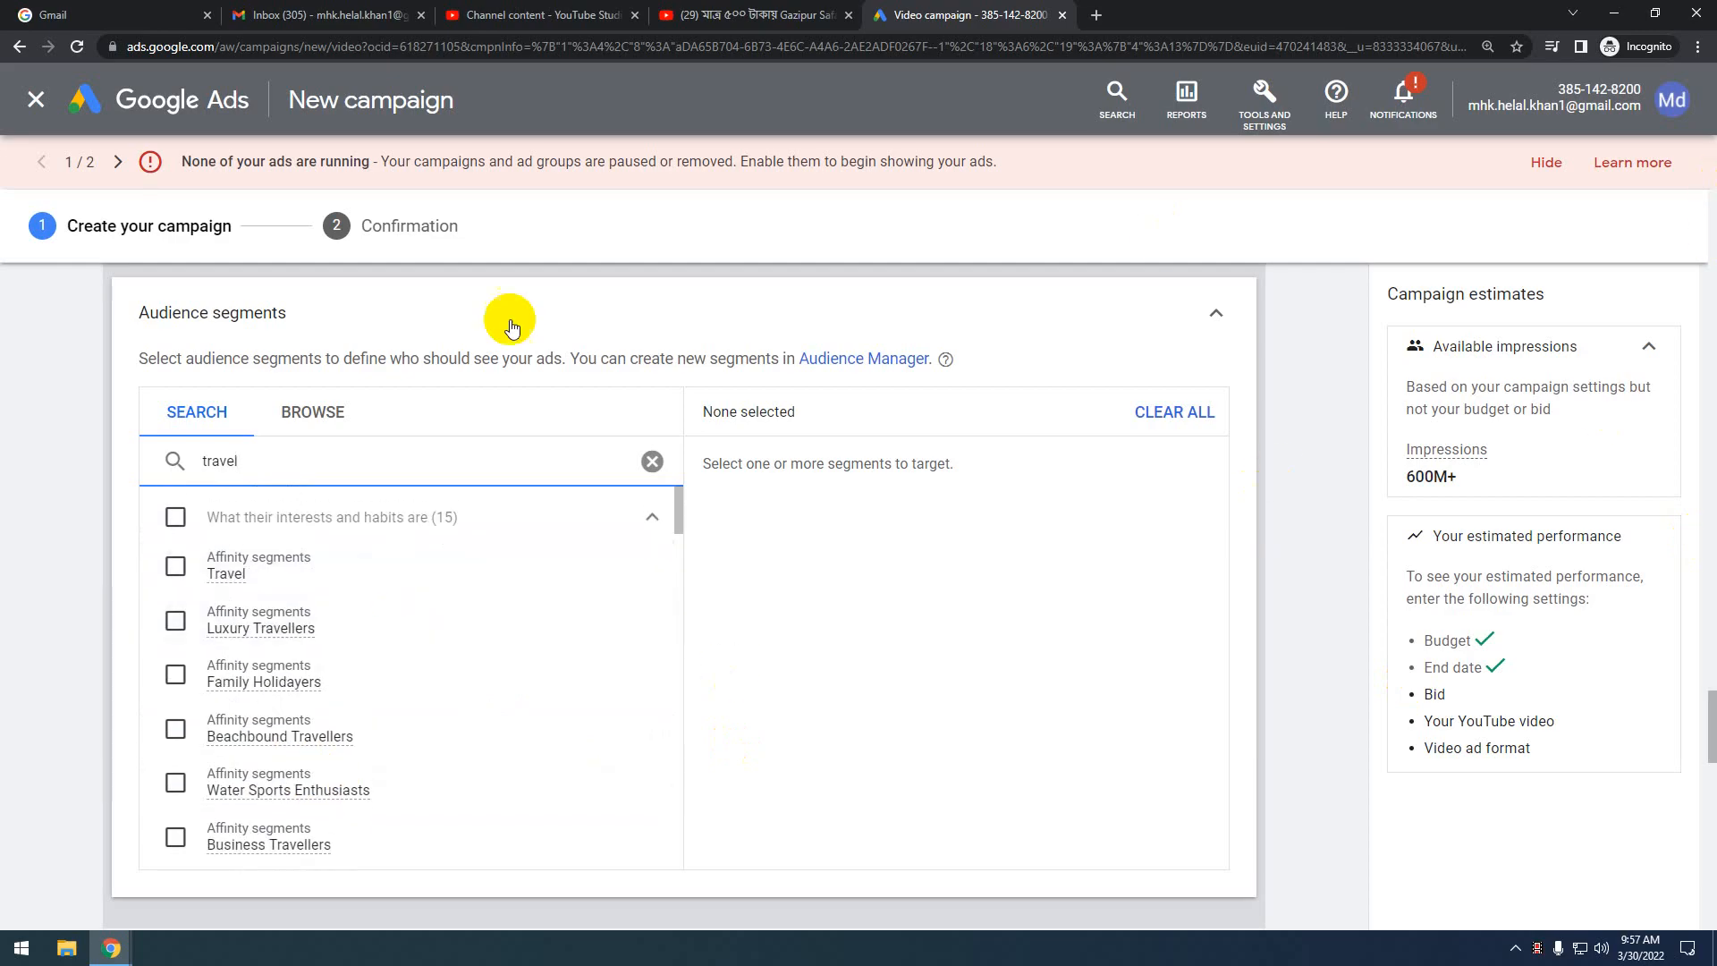
left_click(176, 567)
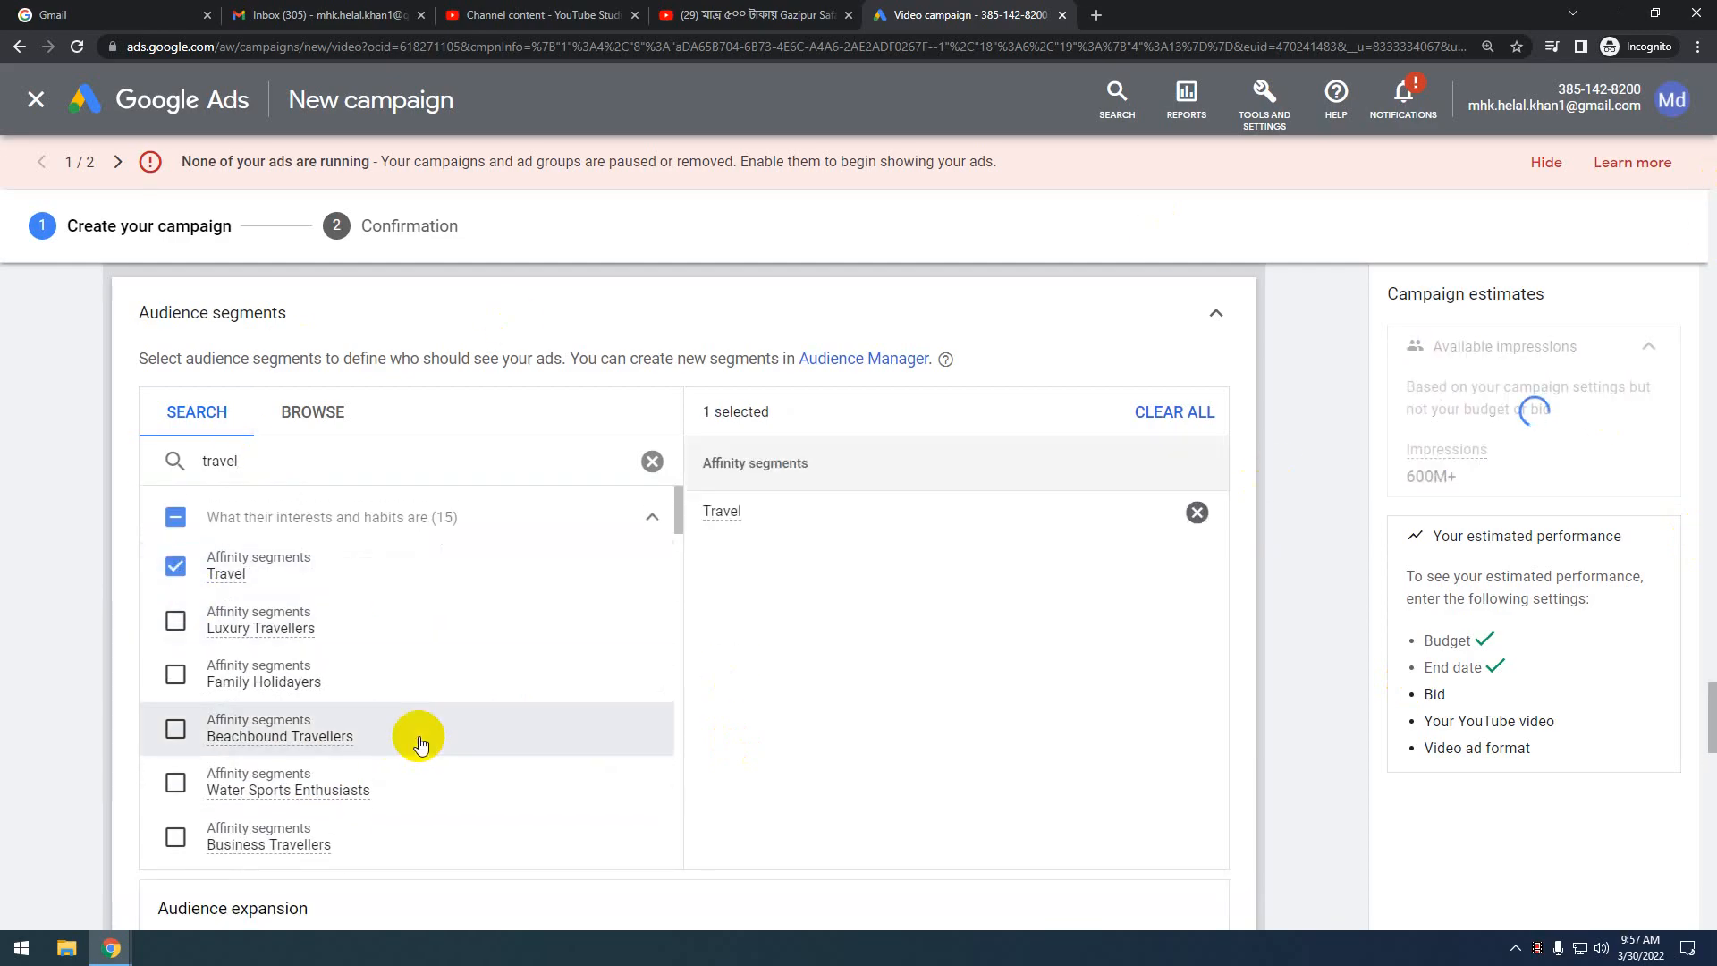
scroll(420, 743, "down", 2)
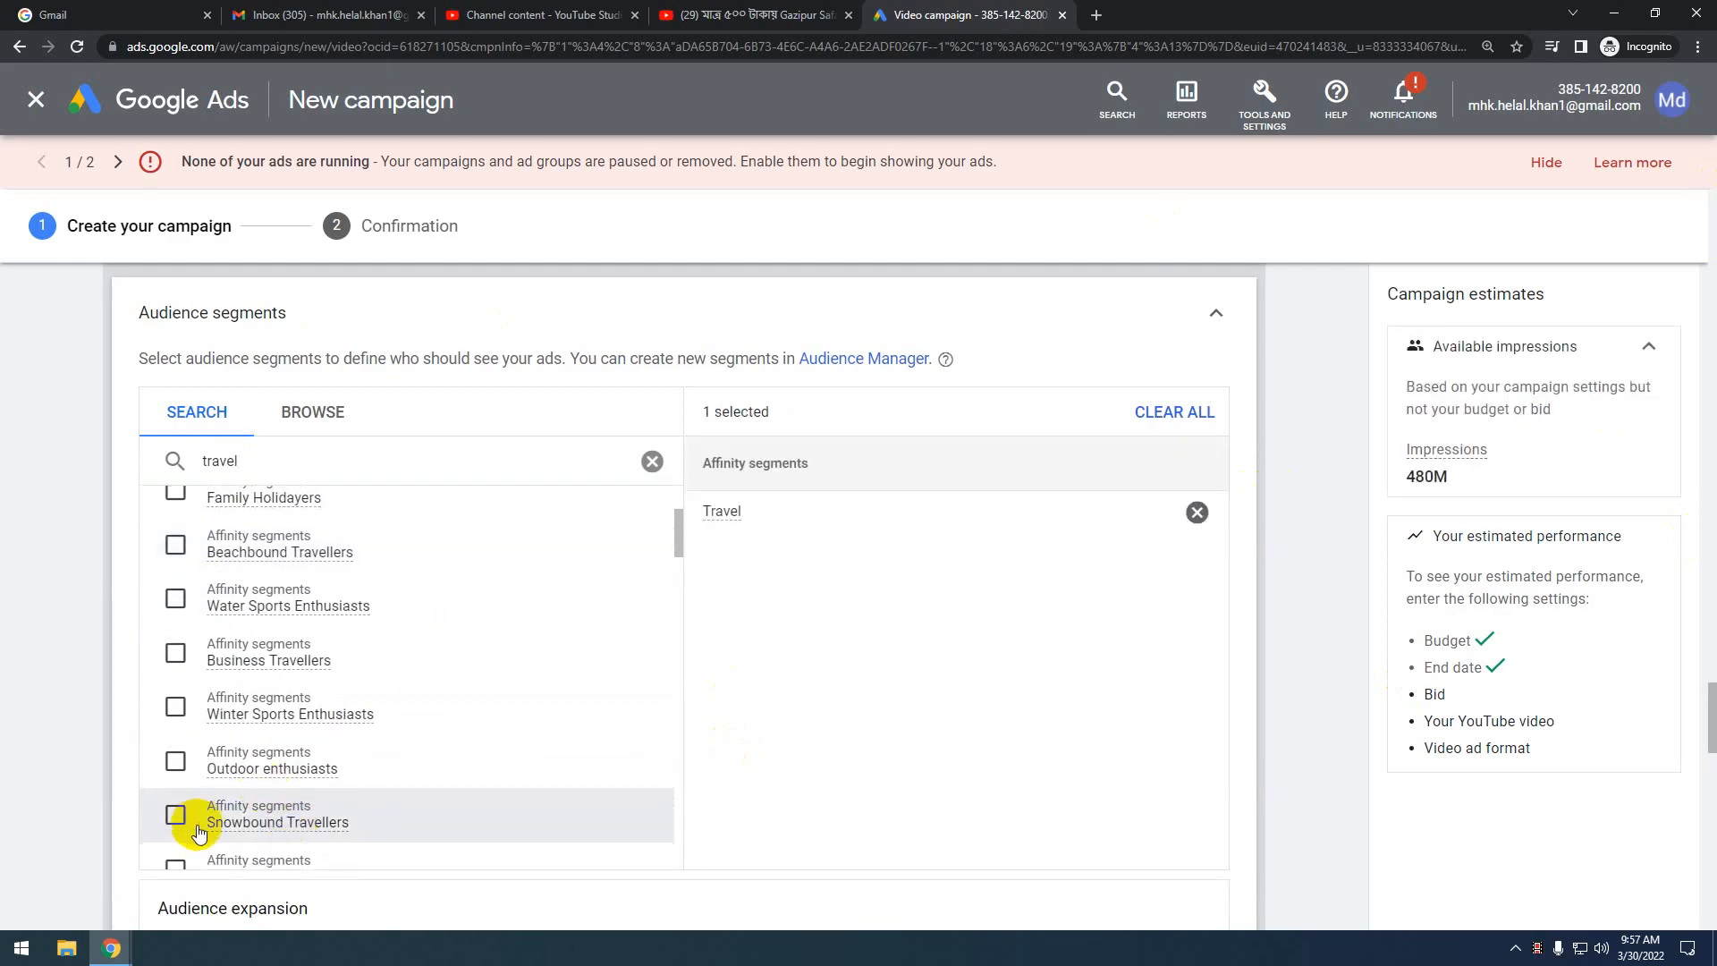
scroll(230, 695, "down", 1)
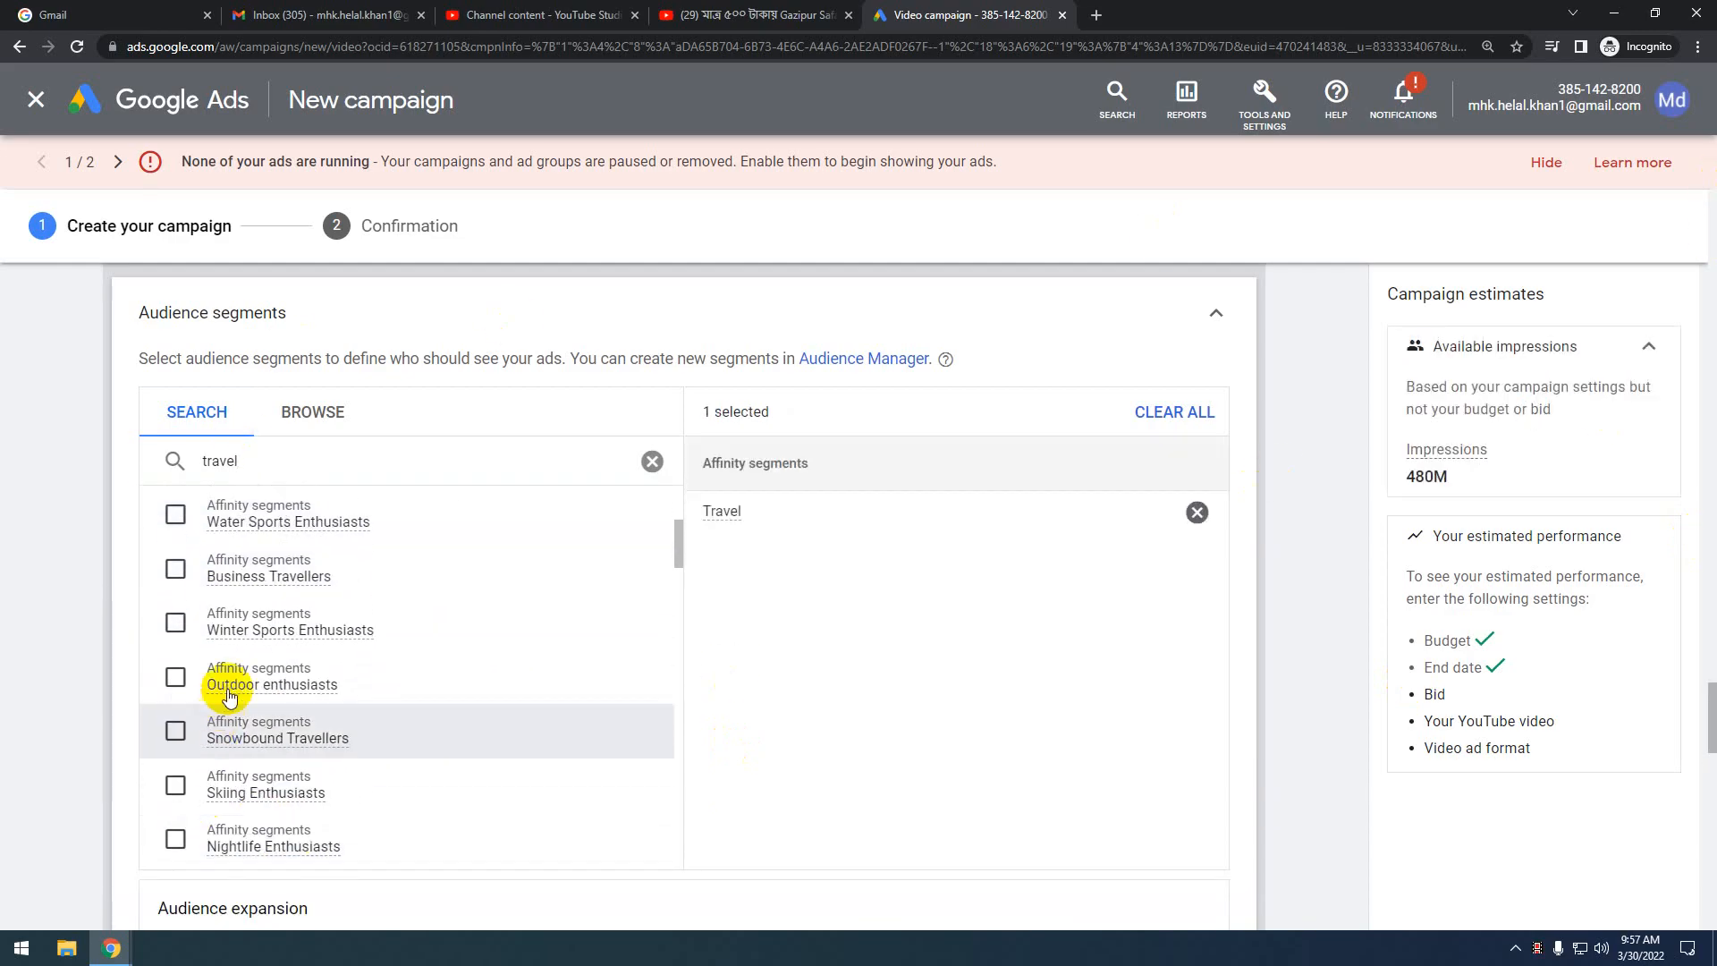
left_click(176, 731)
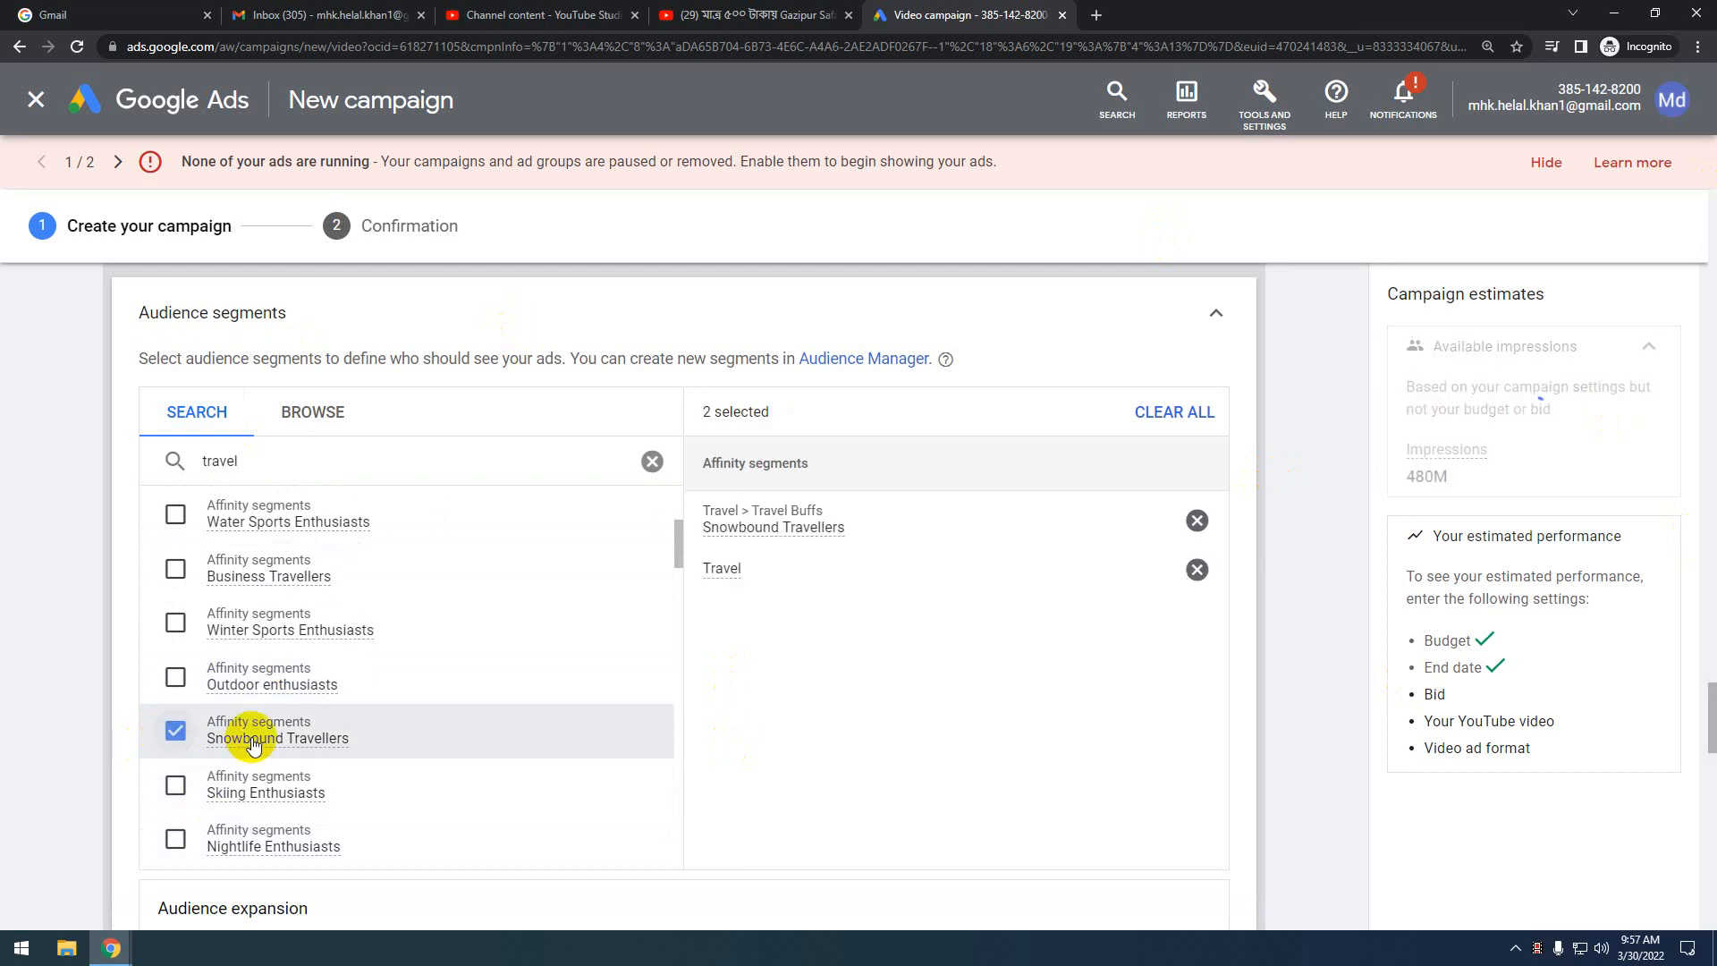
left_click(175, 786)
Add the in-market Travel segment from the same travel search results
scroll(307, 736, "down", 2)
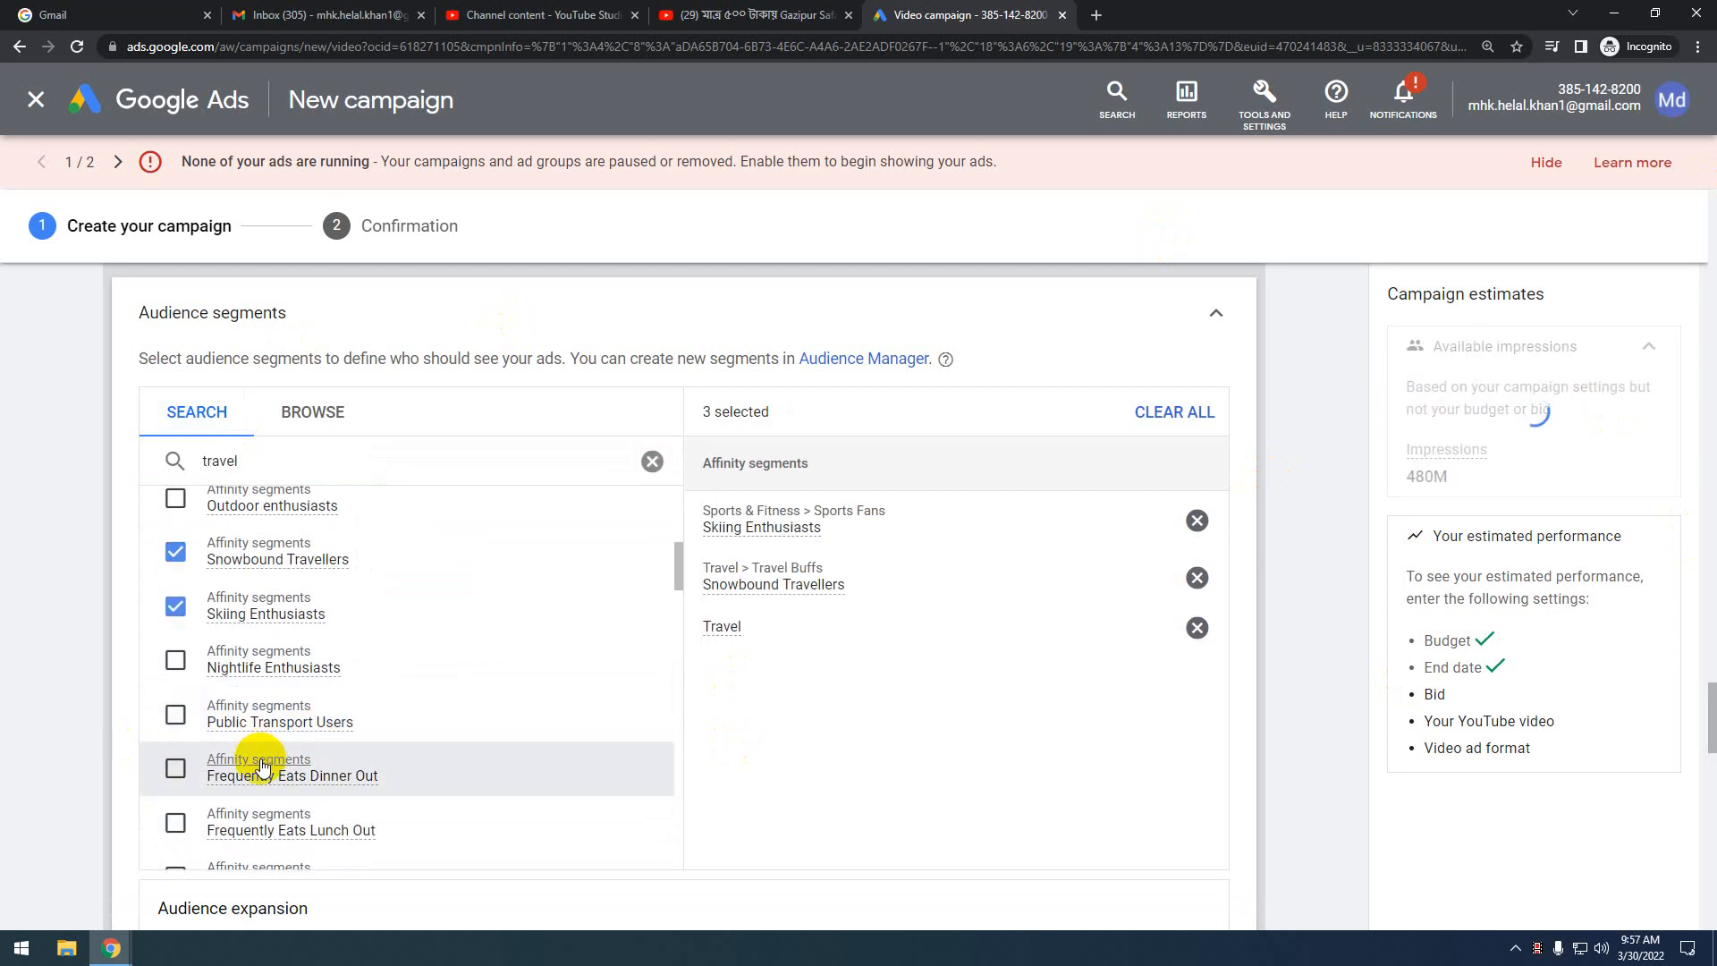
scroll(257, 706, "down", 2)
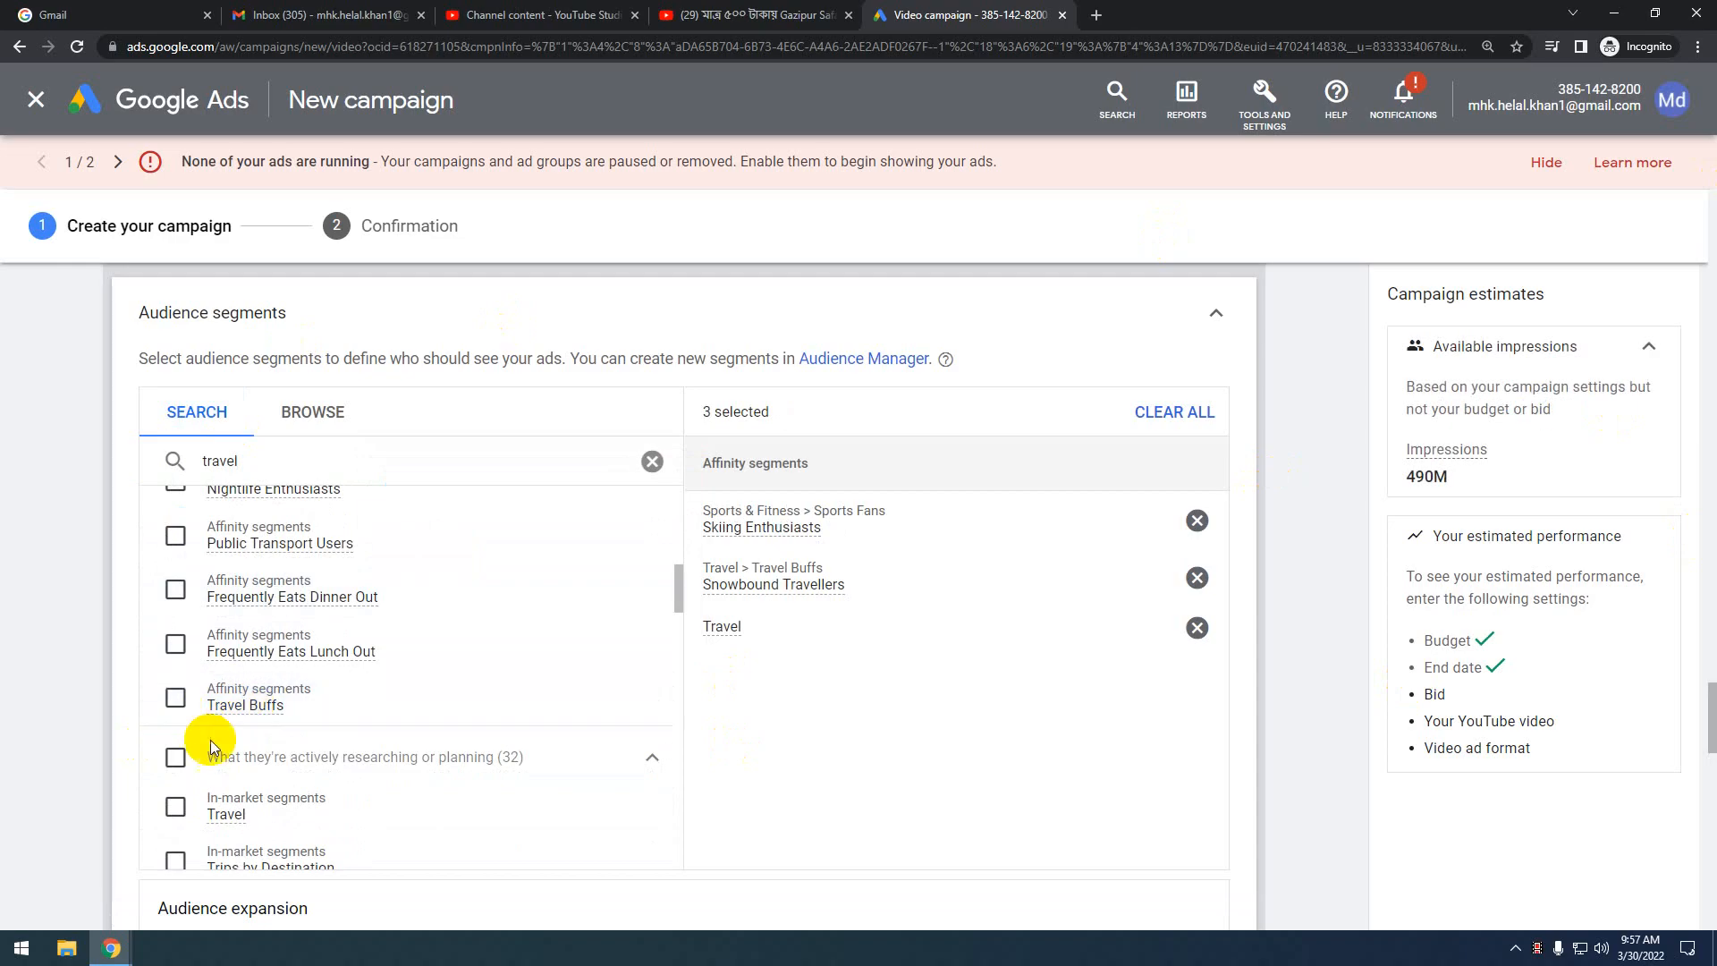
scroll(187, 747, "down", 1)
scroll(172, 682, "down", 2)
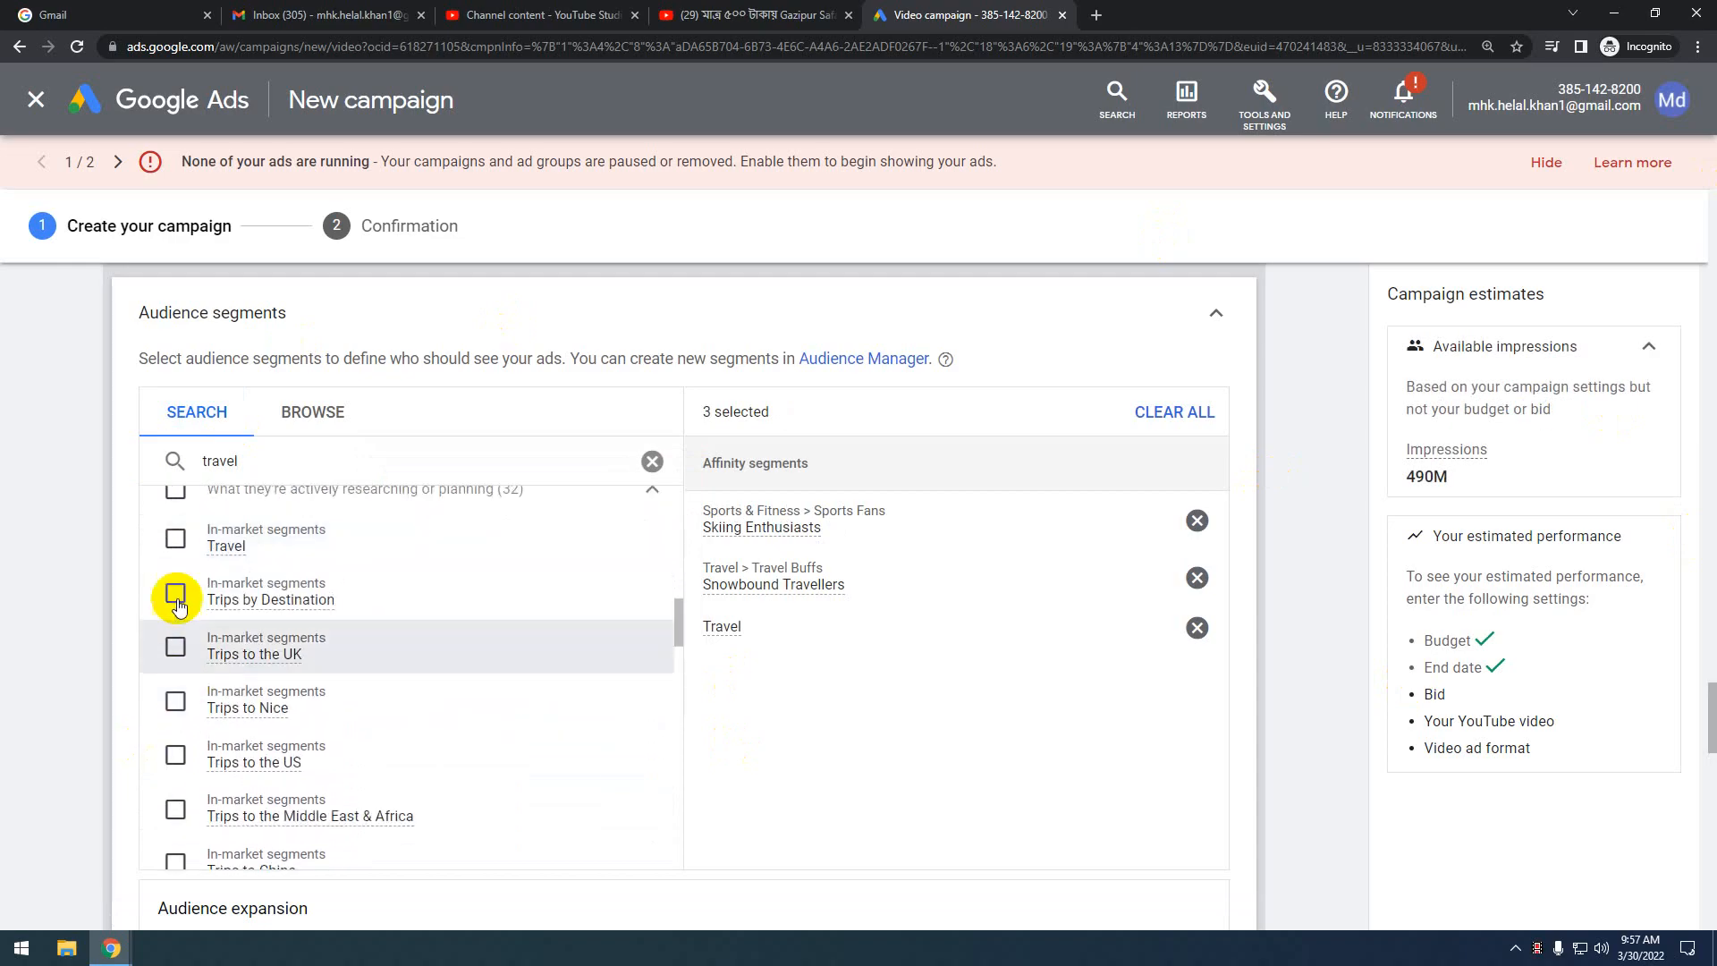
scroll(179, 640, "up", 1)
left_click(175, 626)
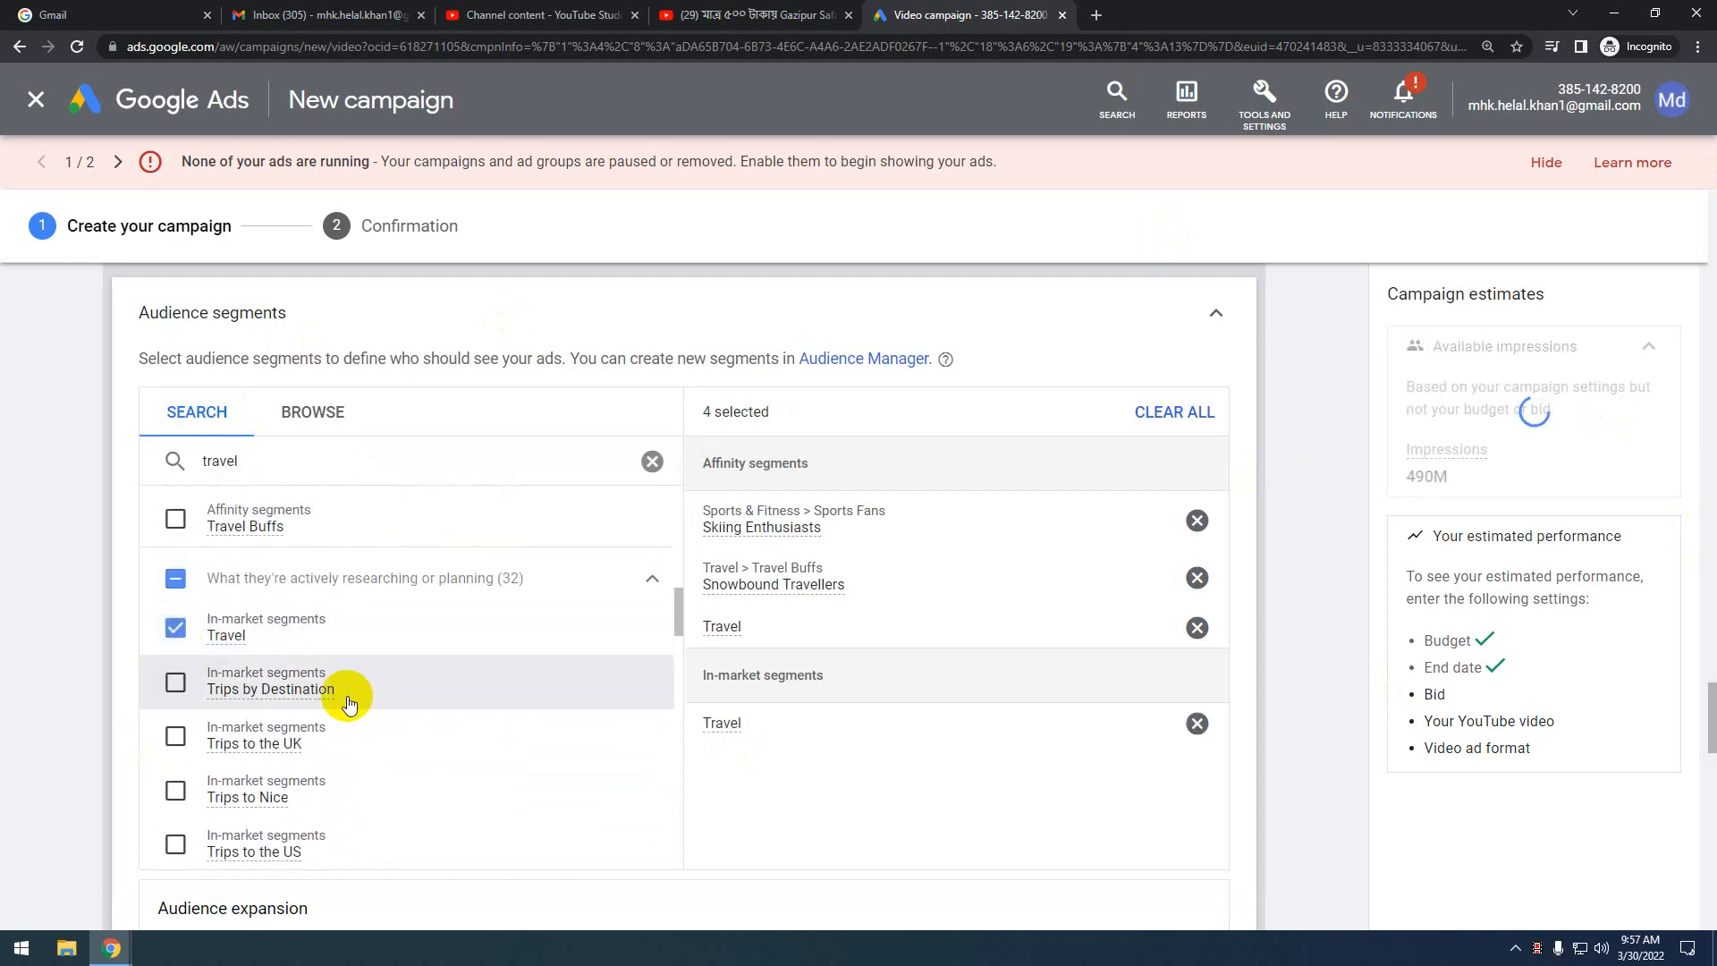
scroll(347, 699, "down", 2)
scroll(347, 700, "down", 1)
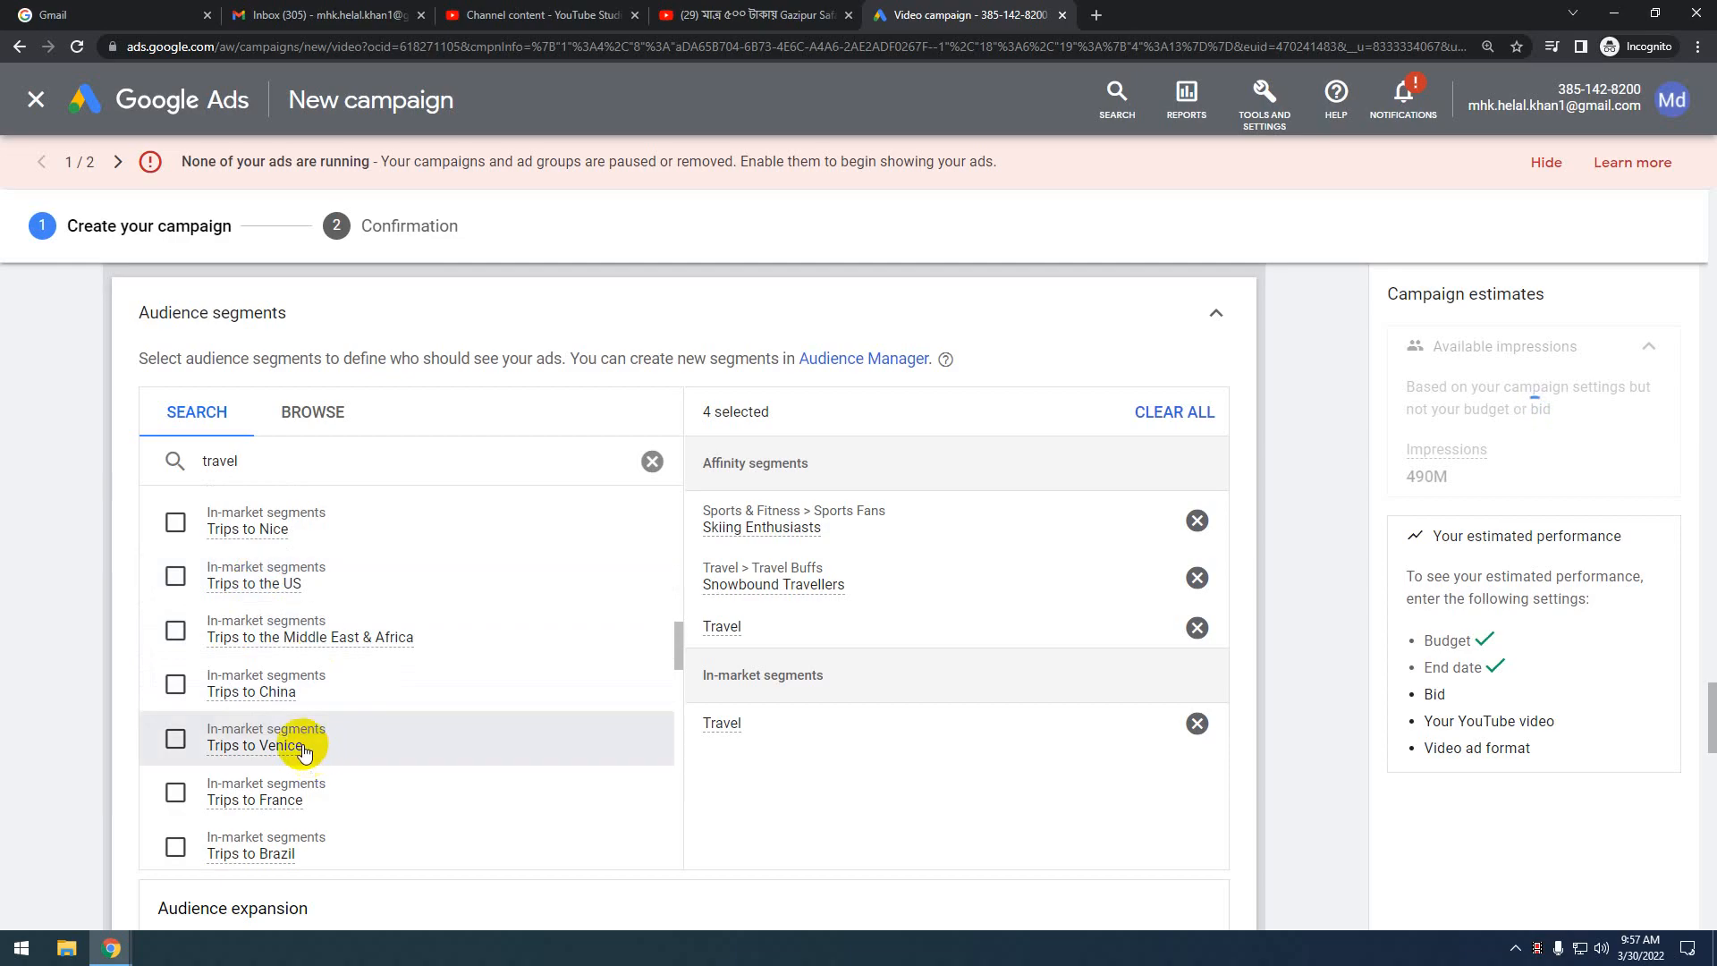
scroll(307, 748, "up", 4)
scroll(302, 744, "up", 8)
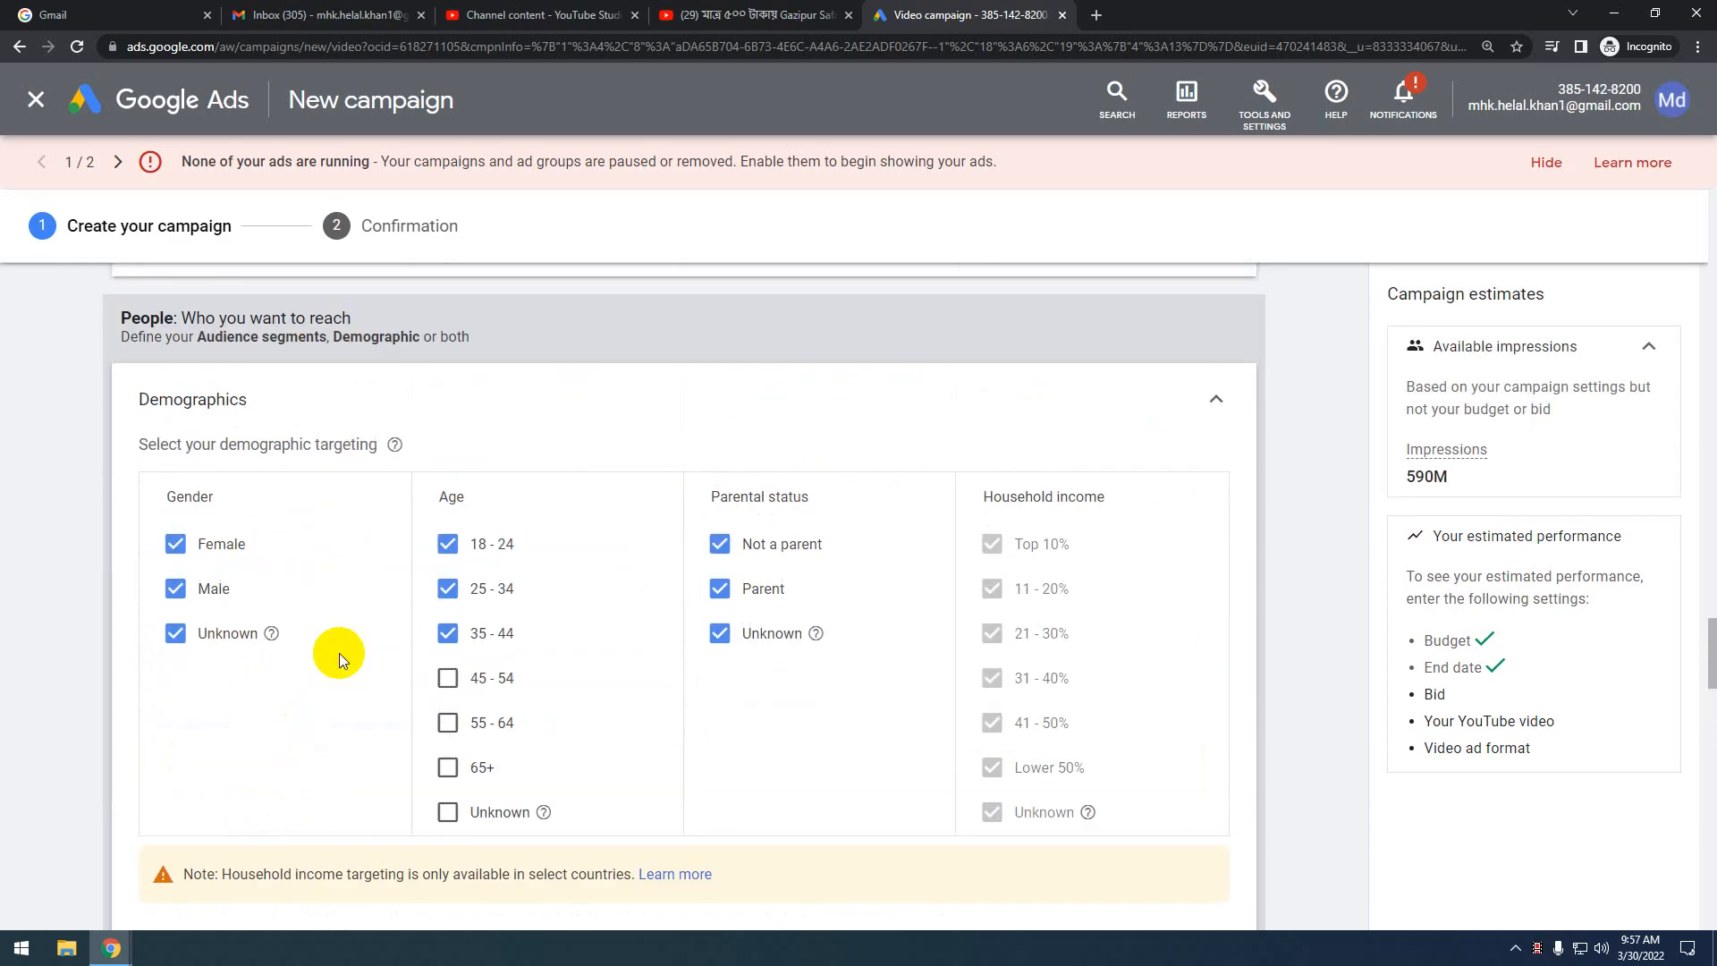
scroll(340, 653, "down", 5)
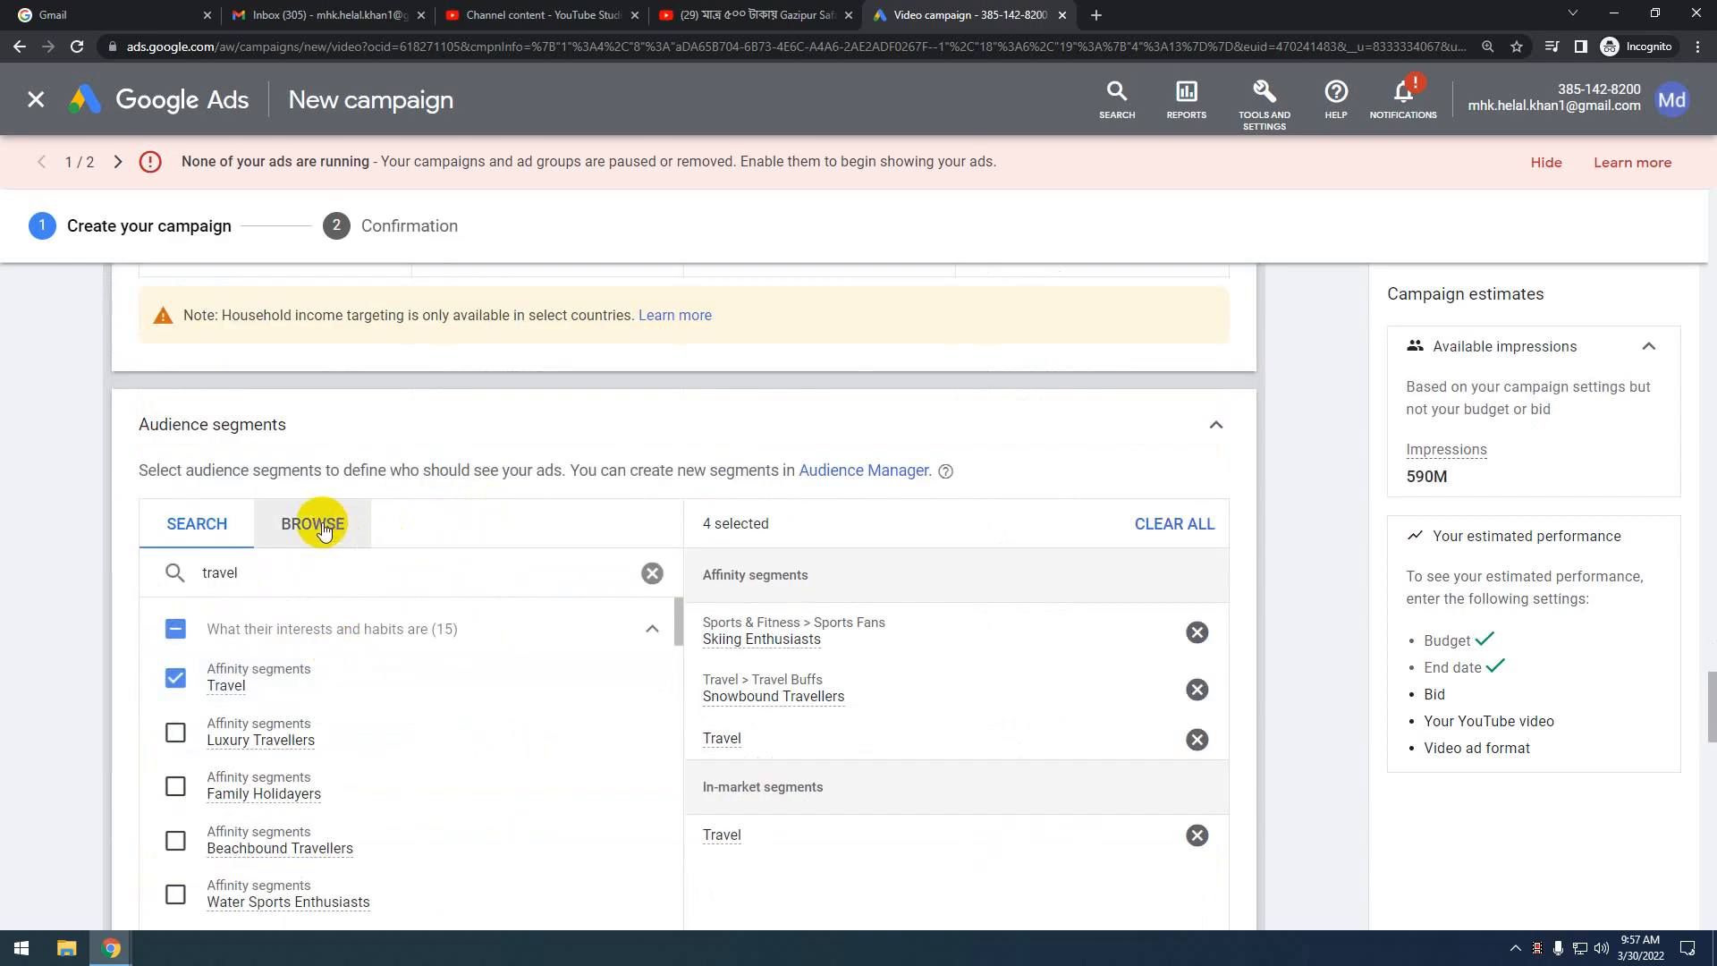
left_click(322, 527)
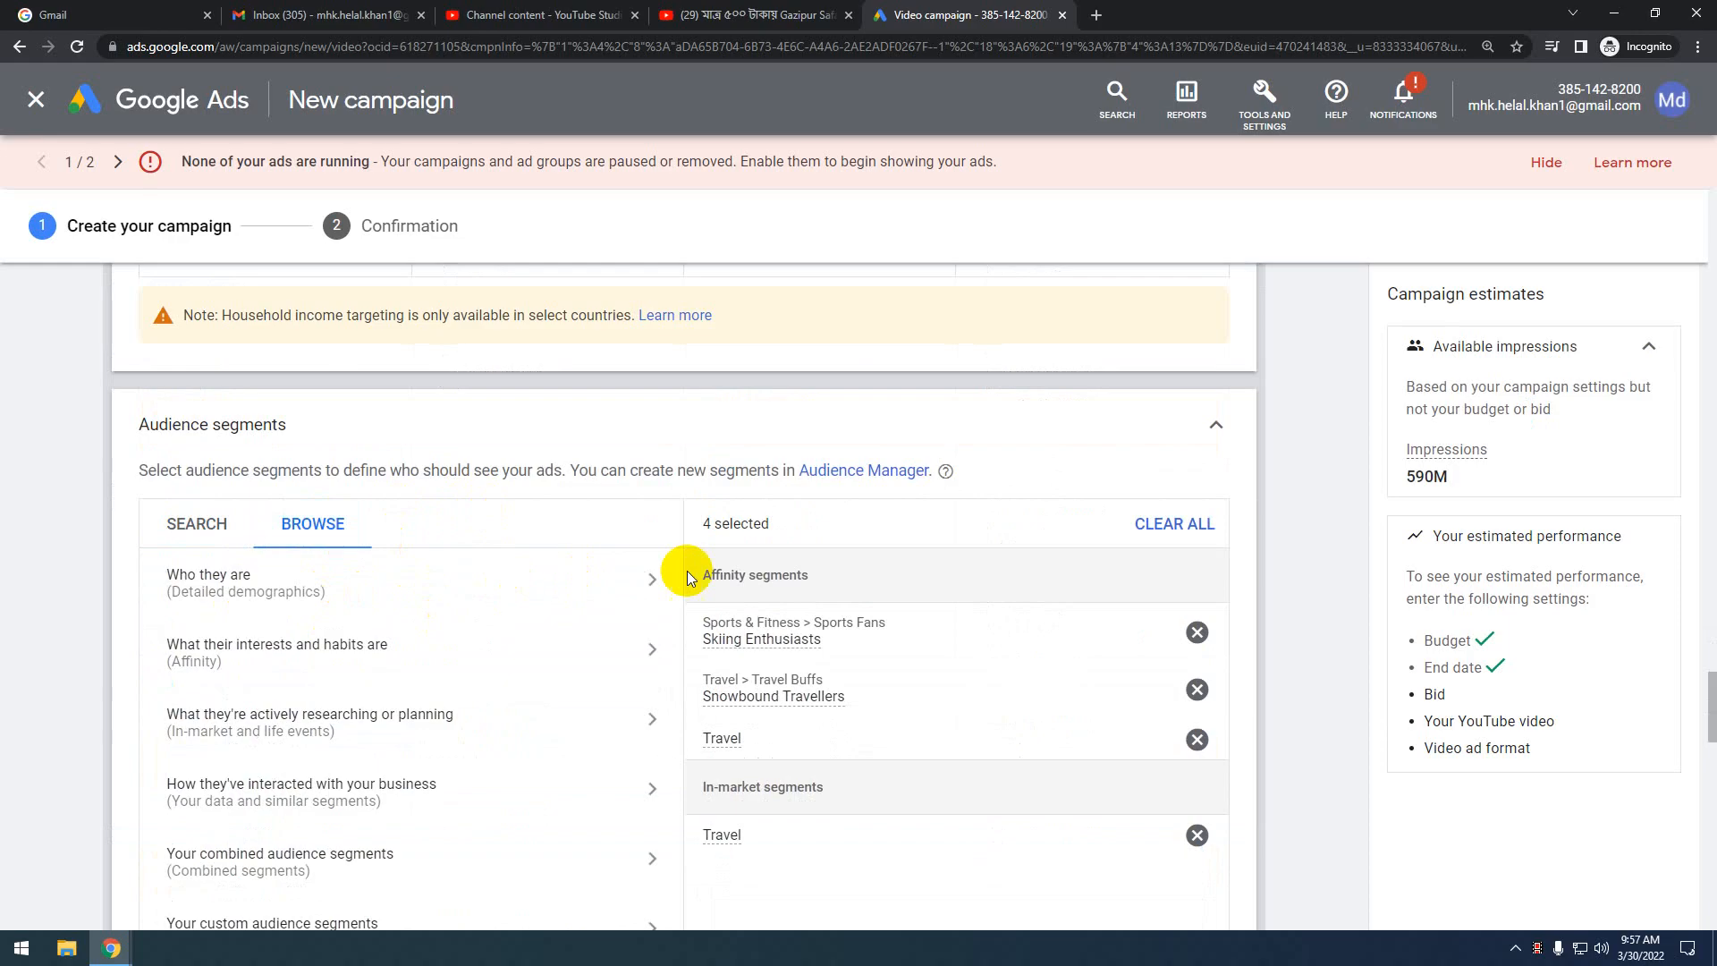
left_click(199, 526)
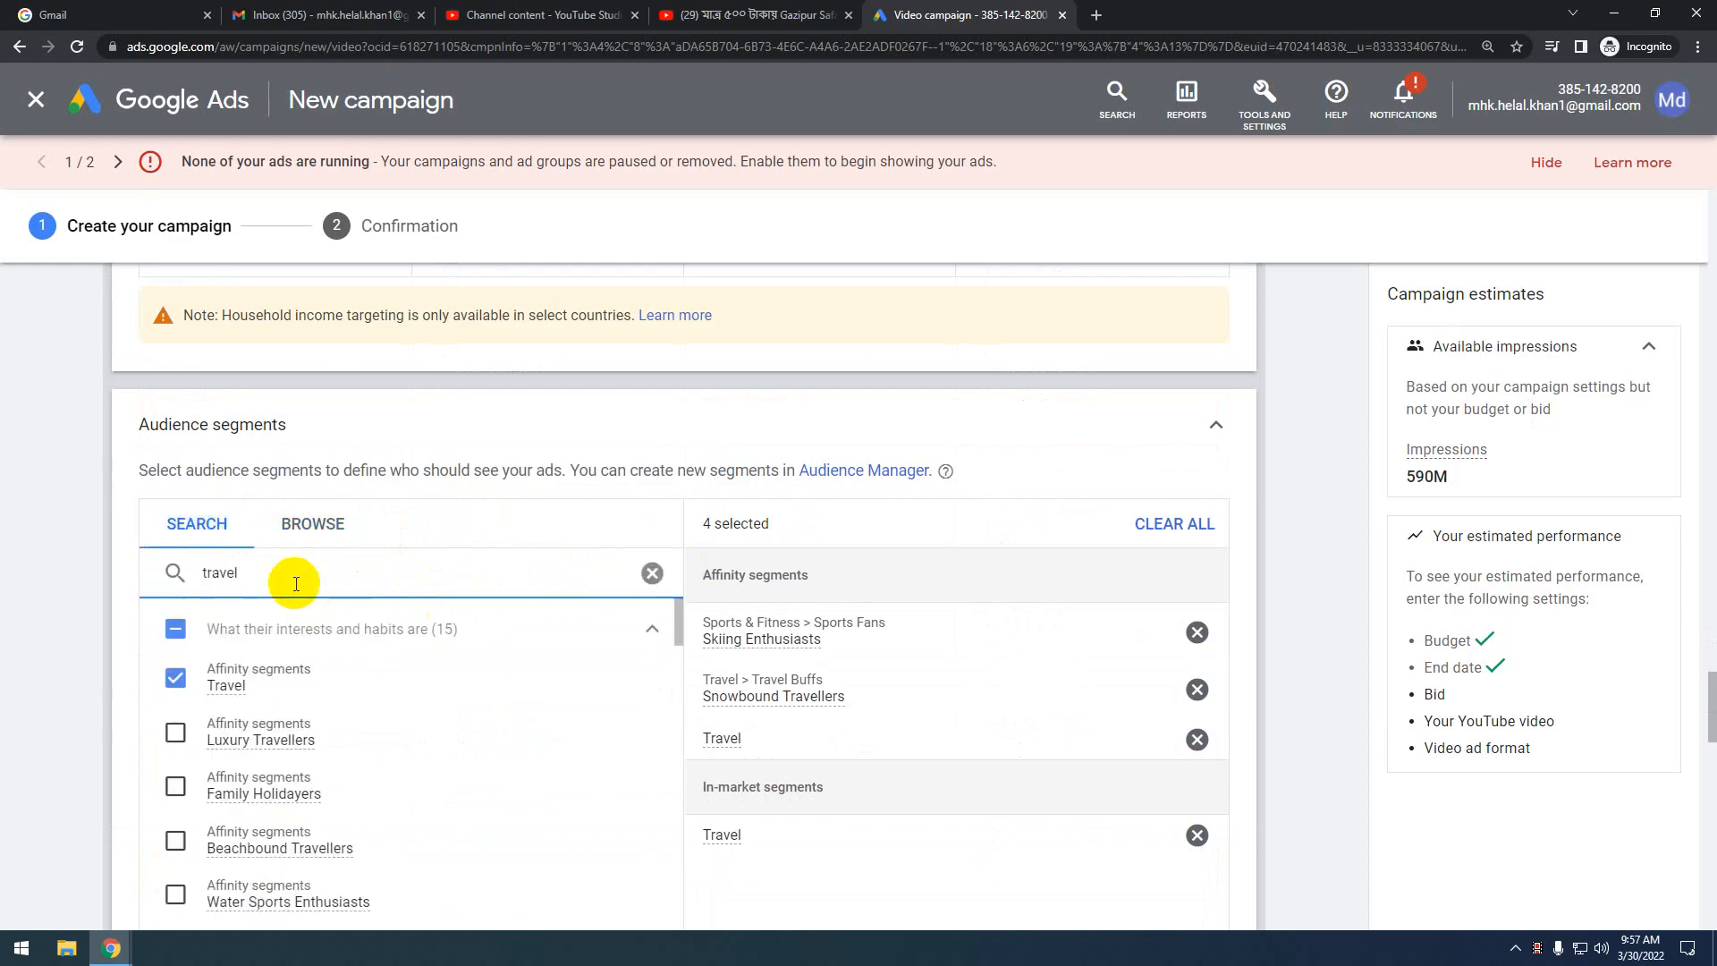
Browse the 'Who they are' categories, check Employment, then go back to the top-level list
left_click(309, 525)
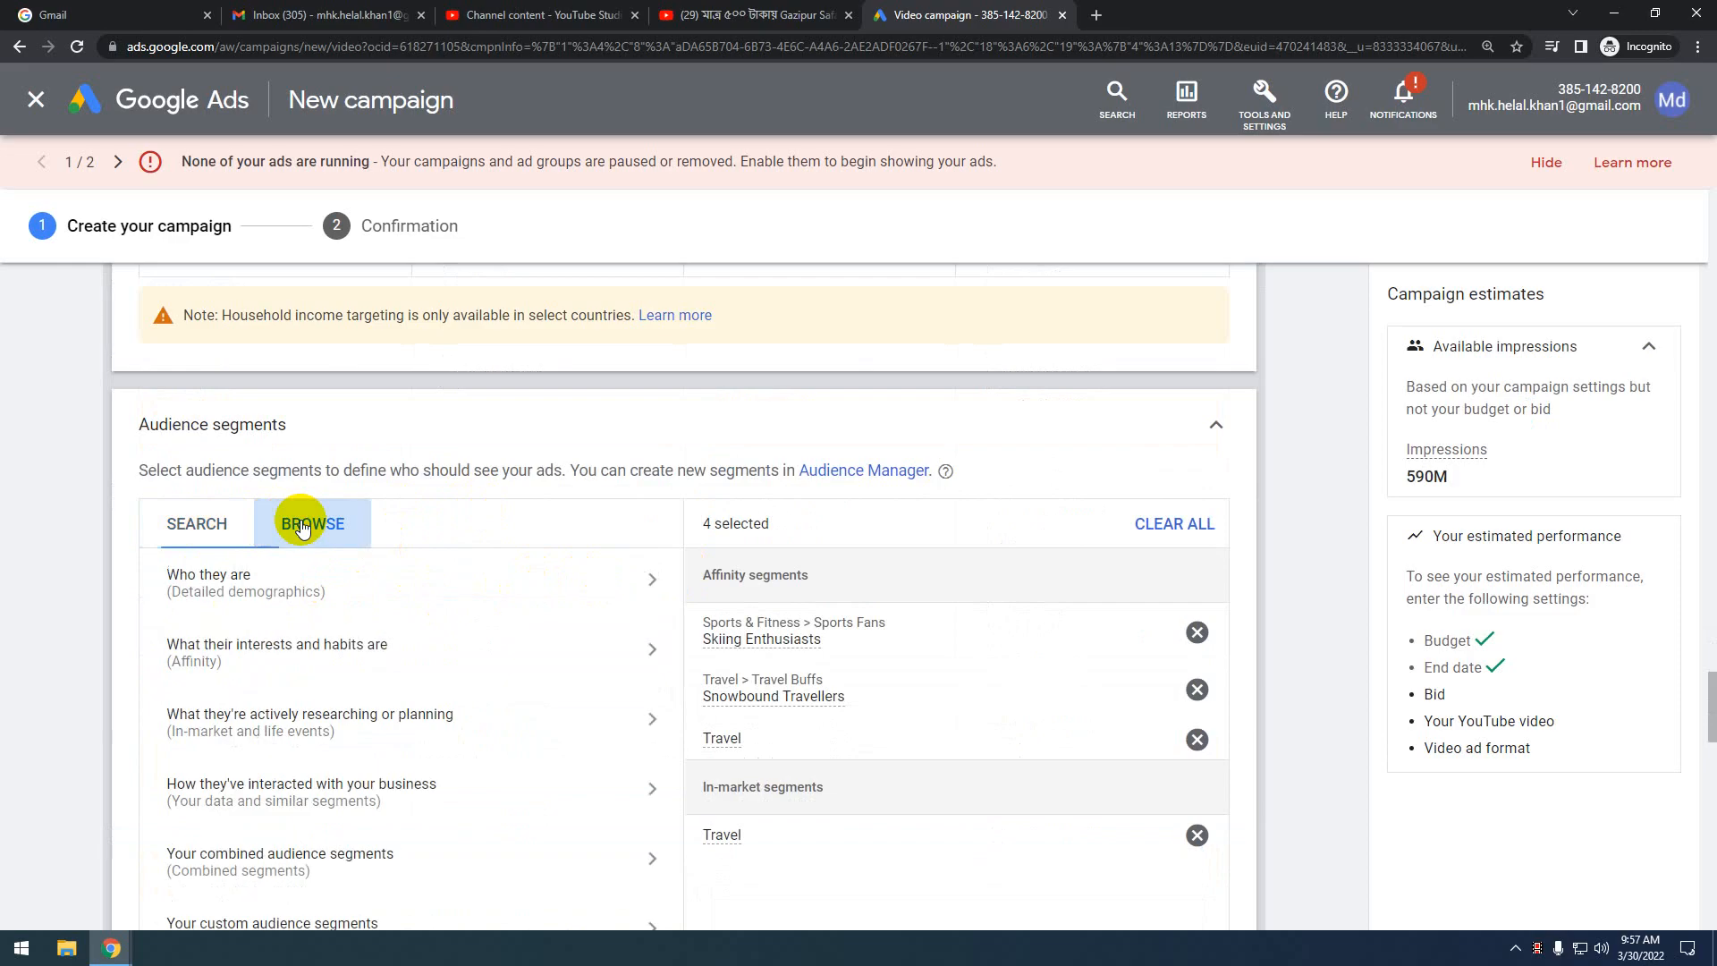
left_click(364, 587)
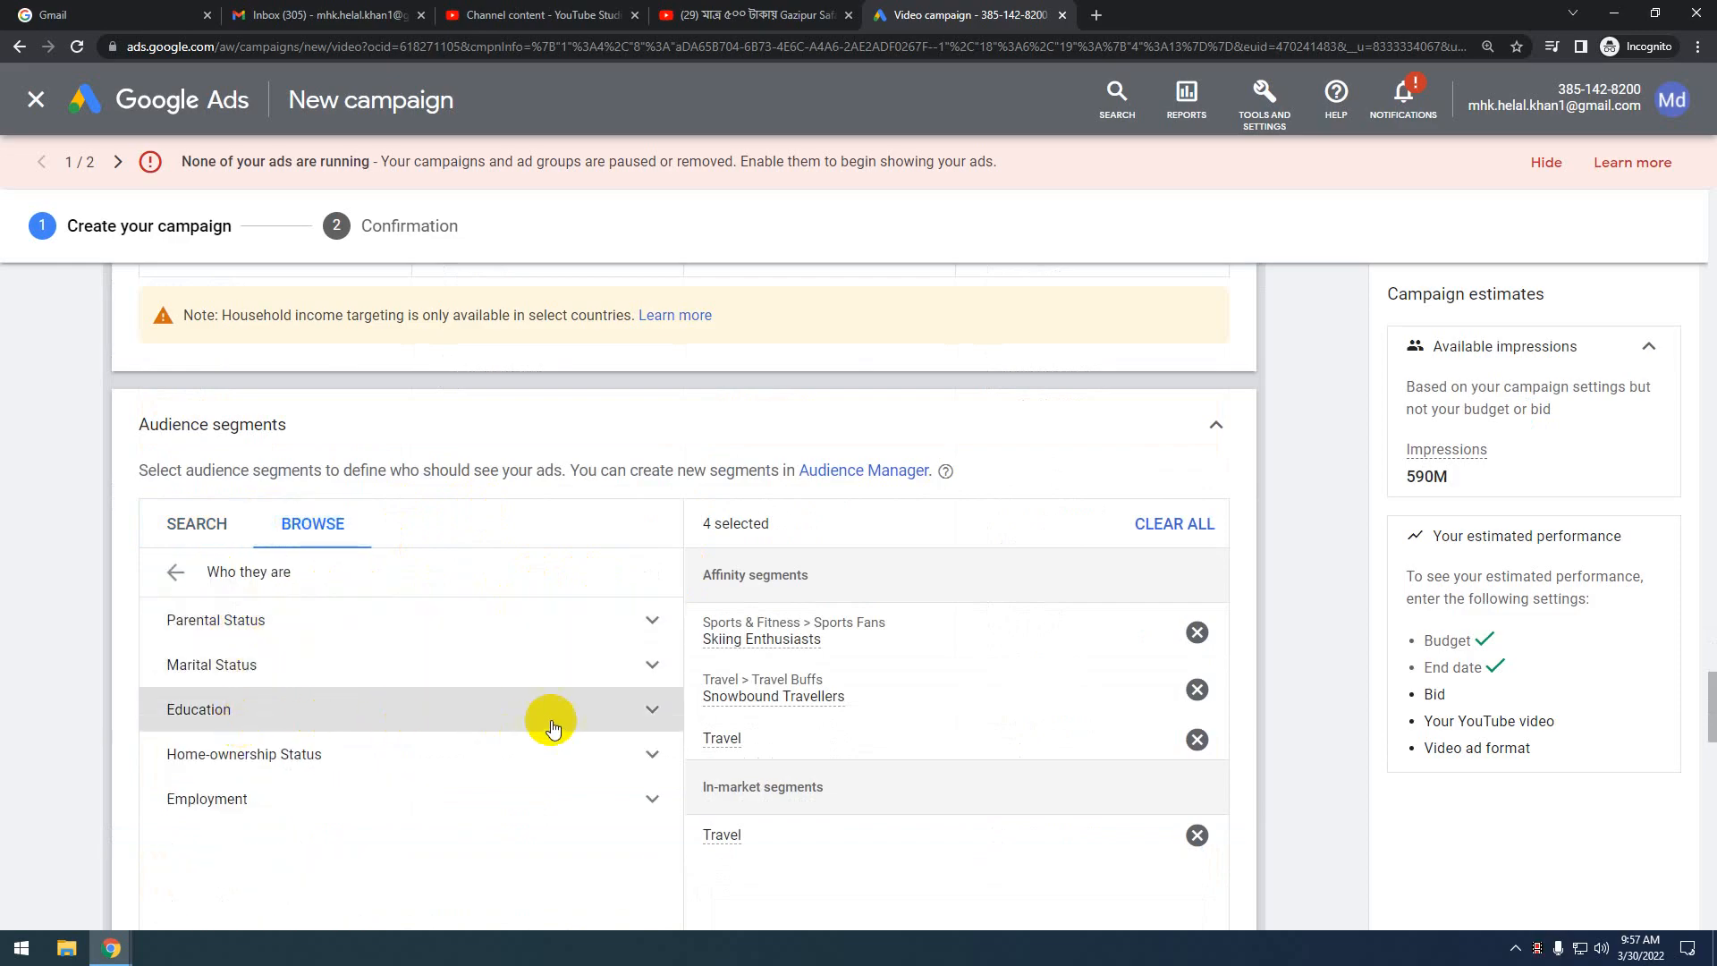
scroll(572, 697, "down", 1)
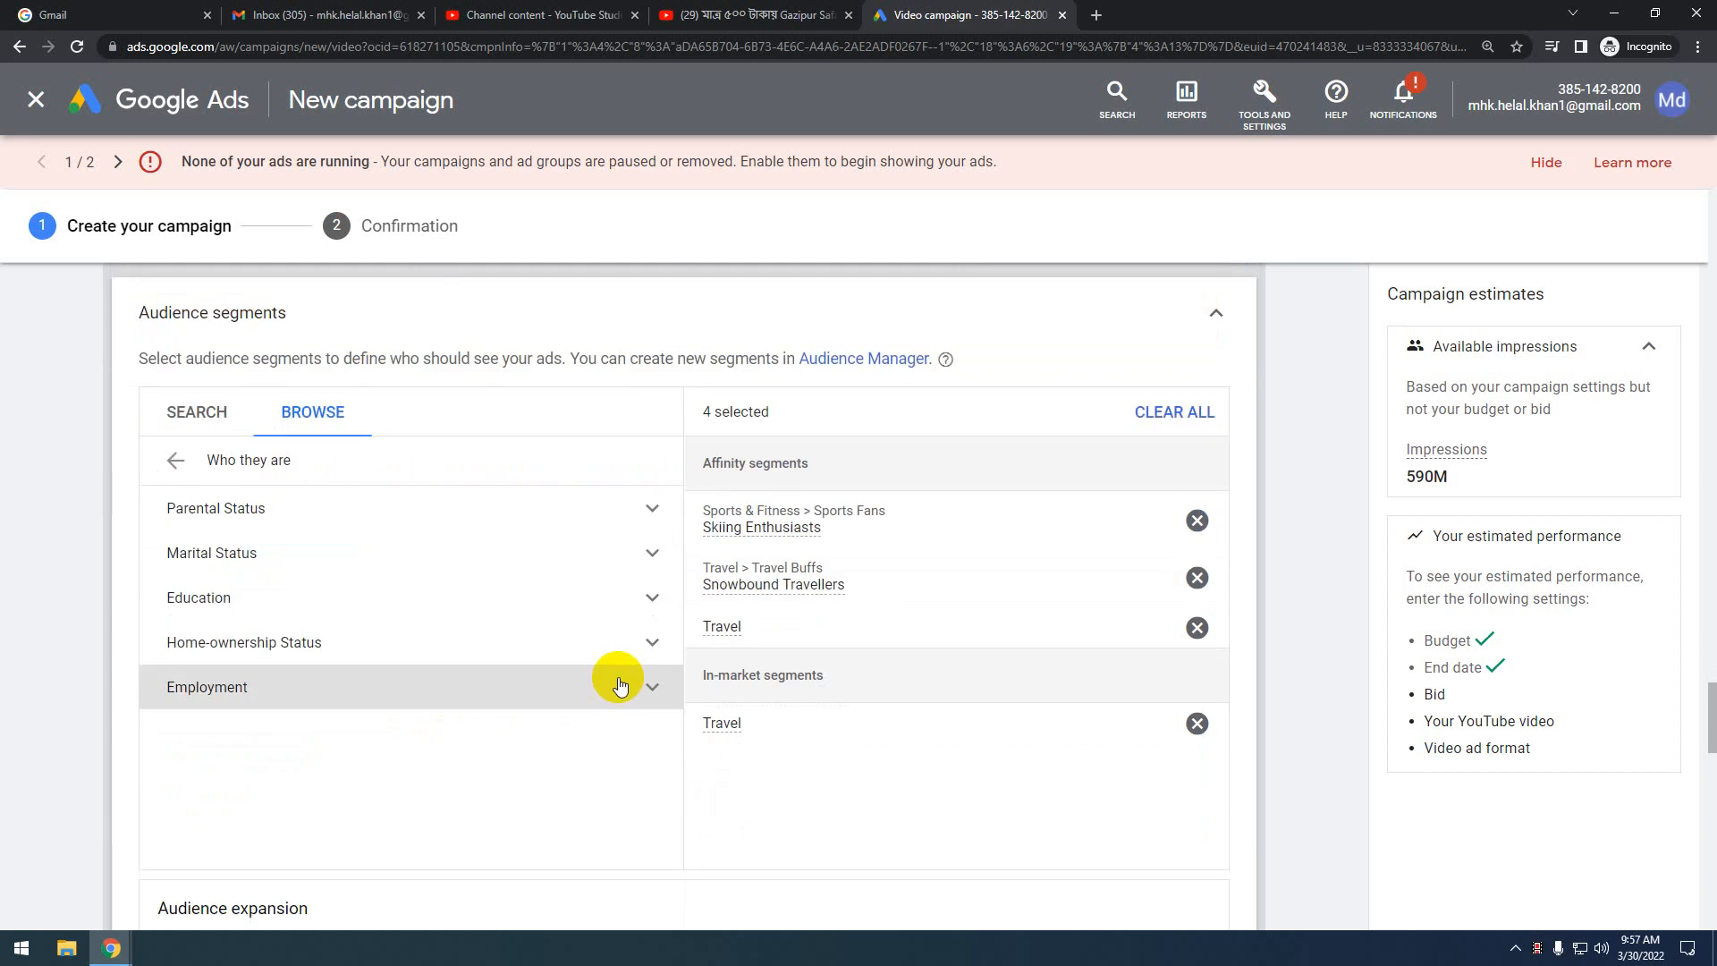
left_click(578, 697)
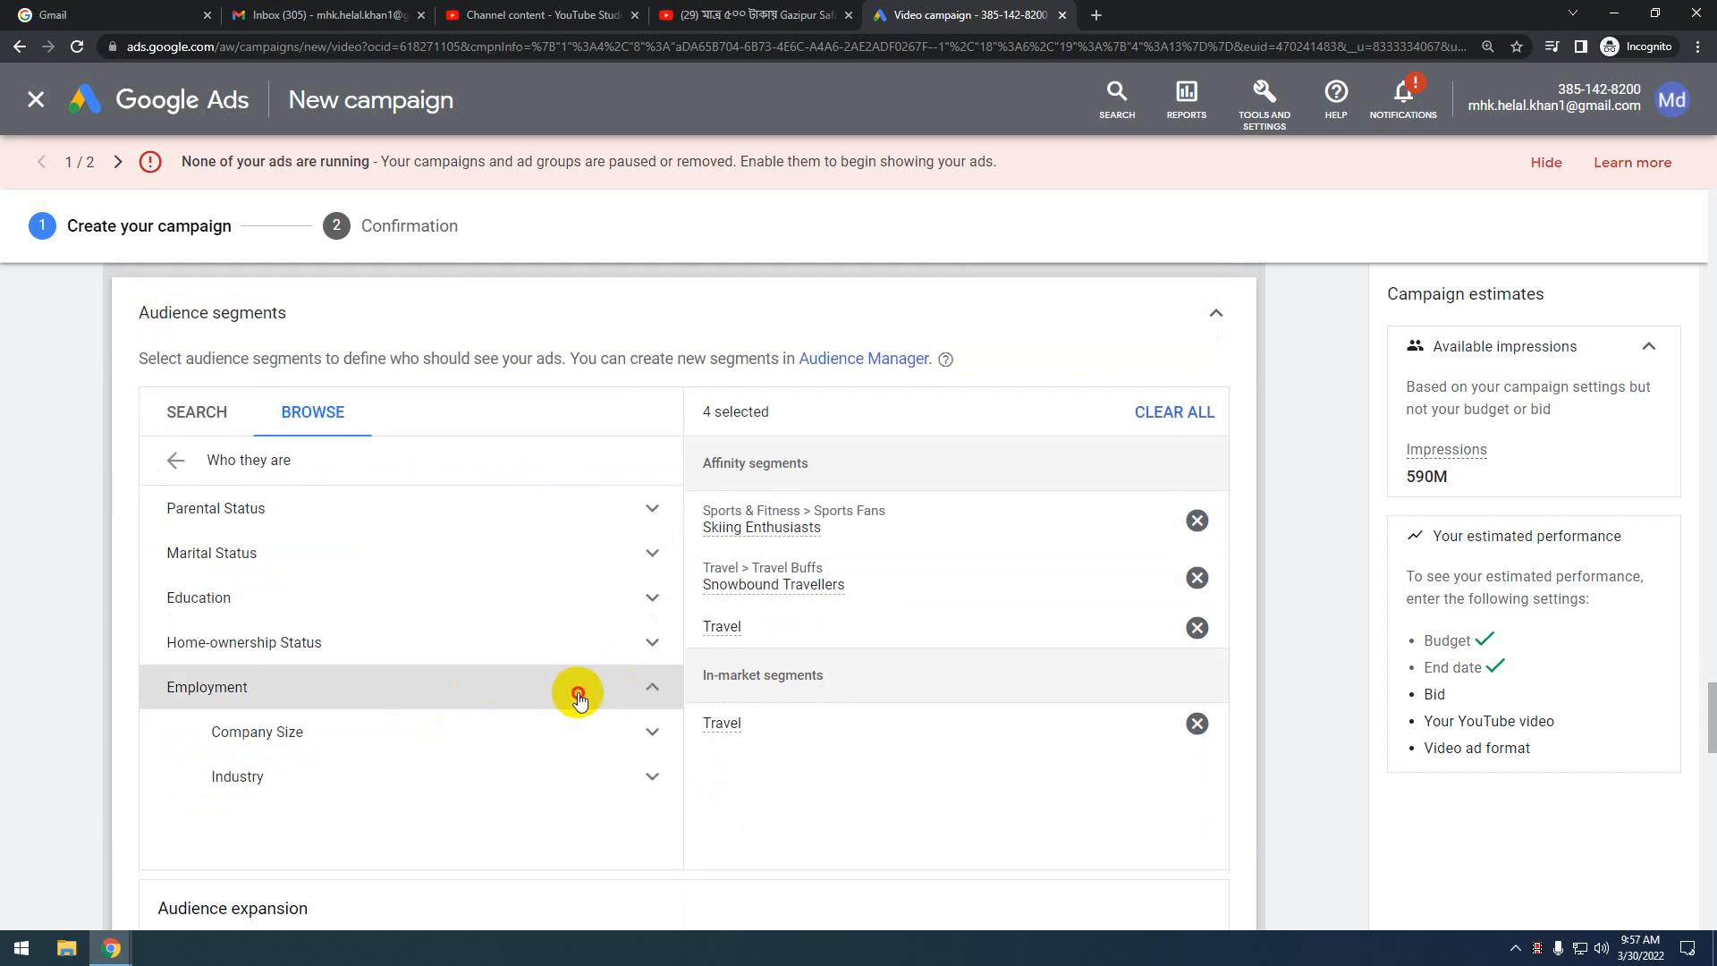
left_click(579, 698)
scroll(577, 696, "up", 1)
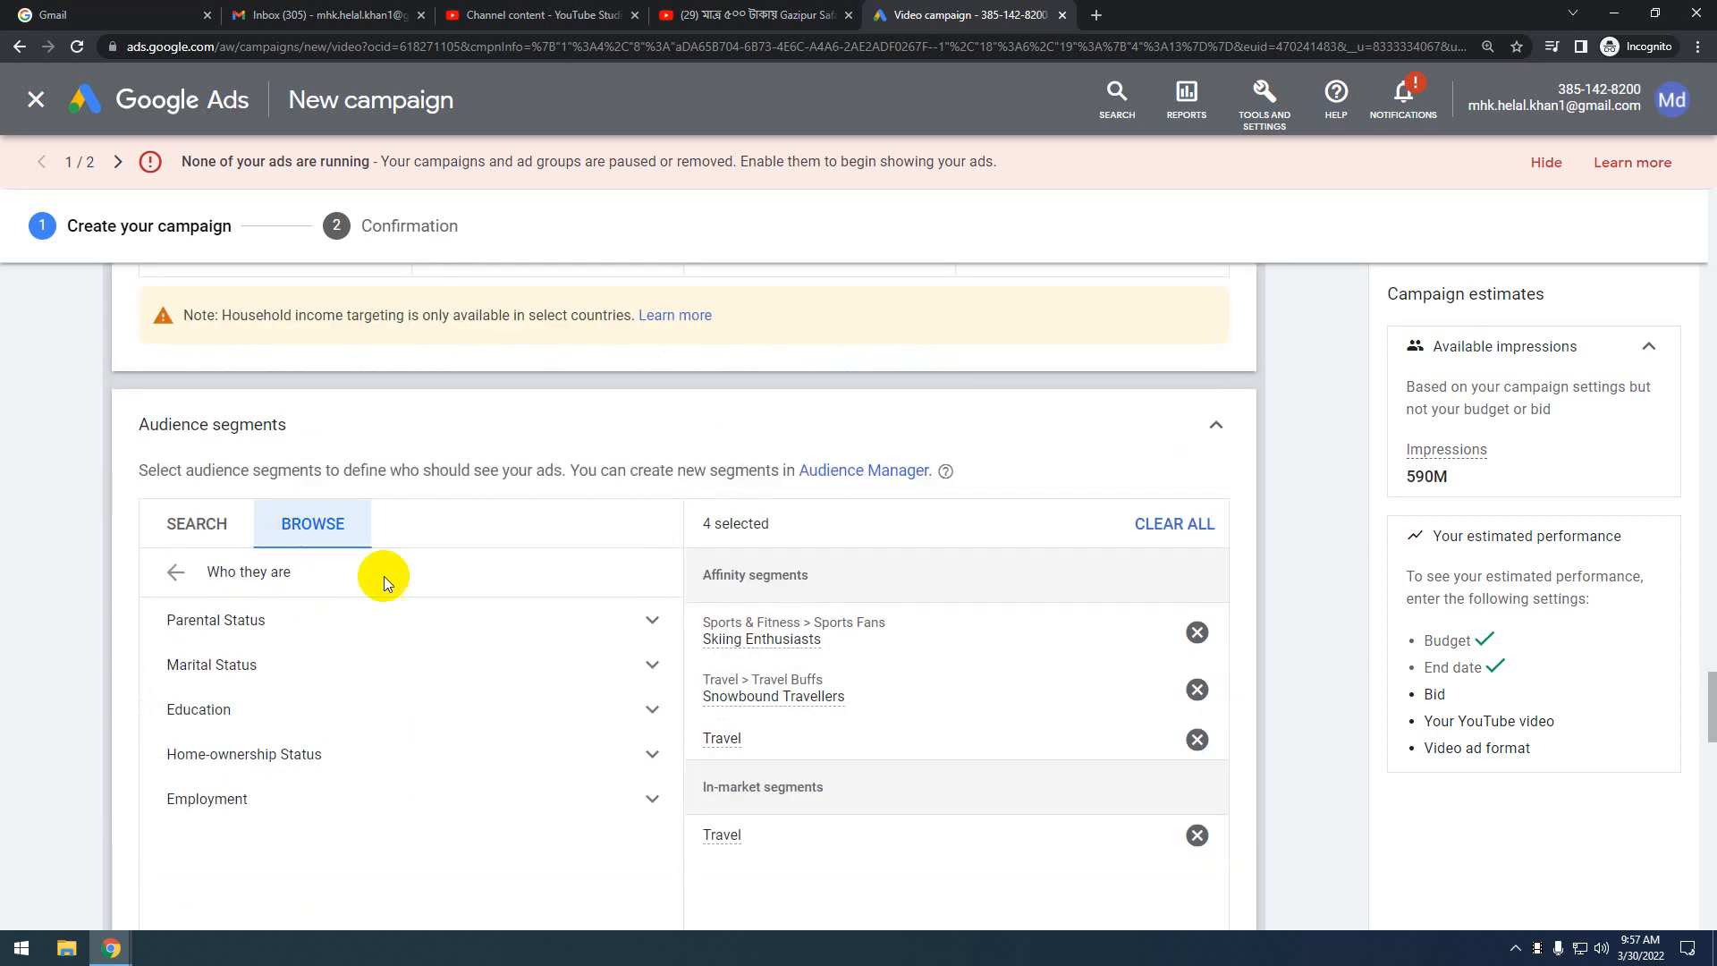
left_click(176, 571)
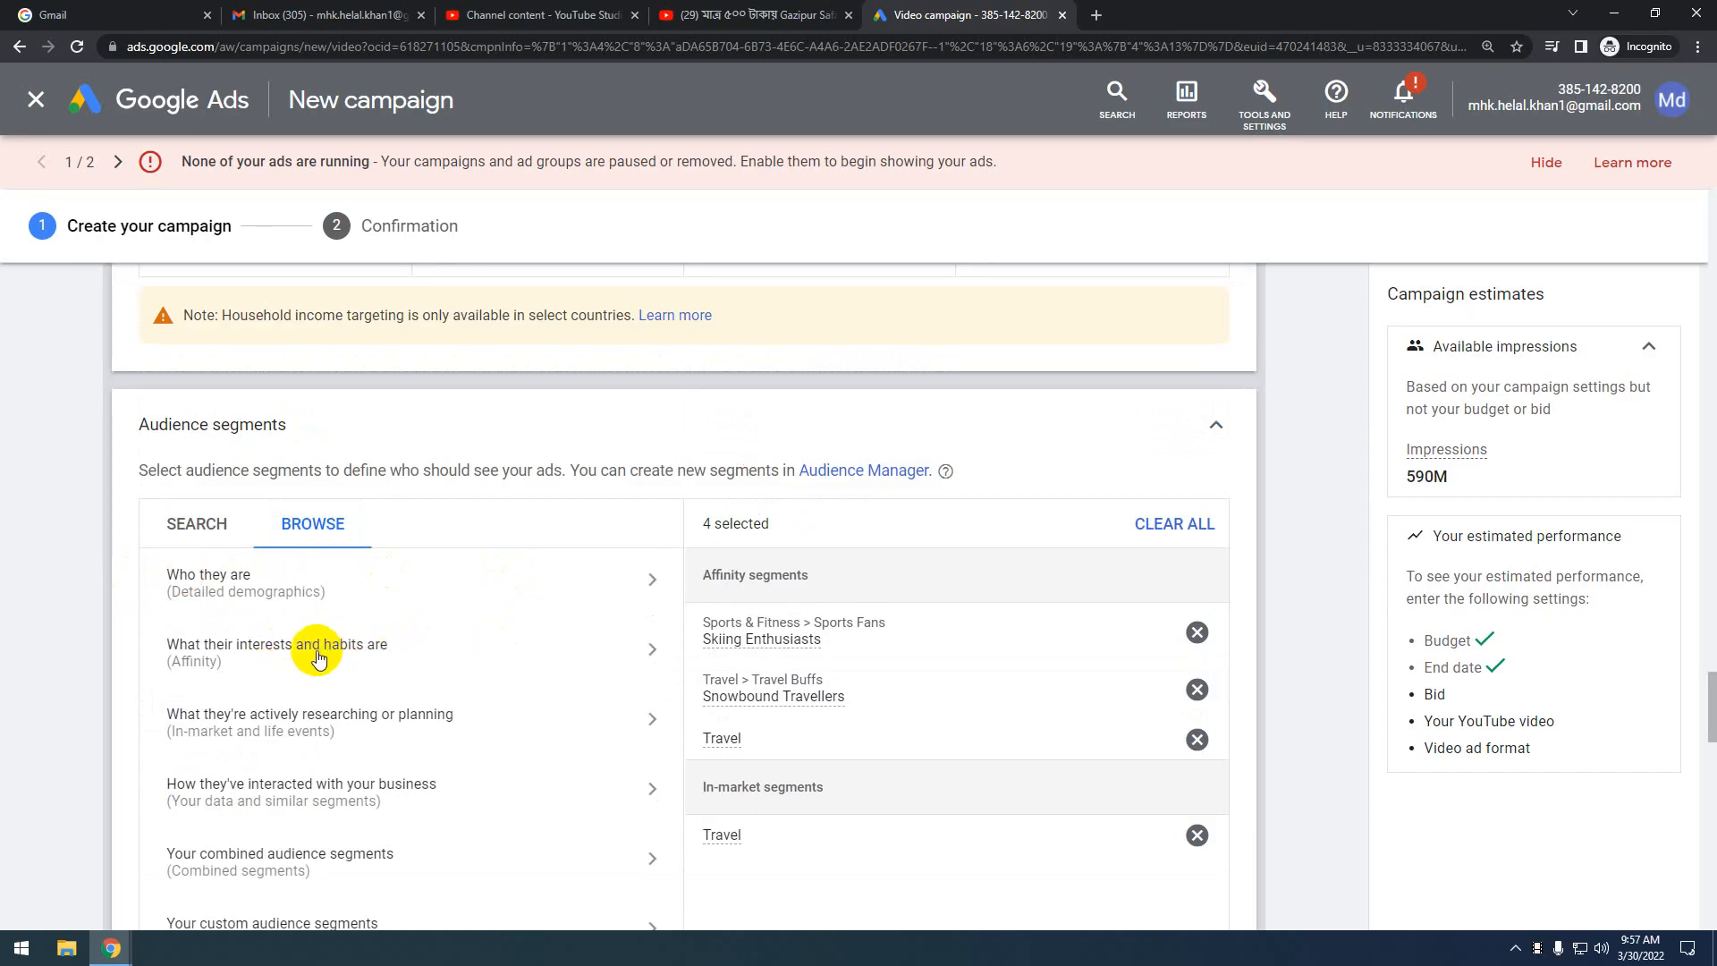
Add the Food & Dining and Lifestyles & Hobbies affinity segments, then return to main categories
left_click(396, 655)
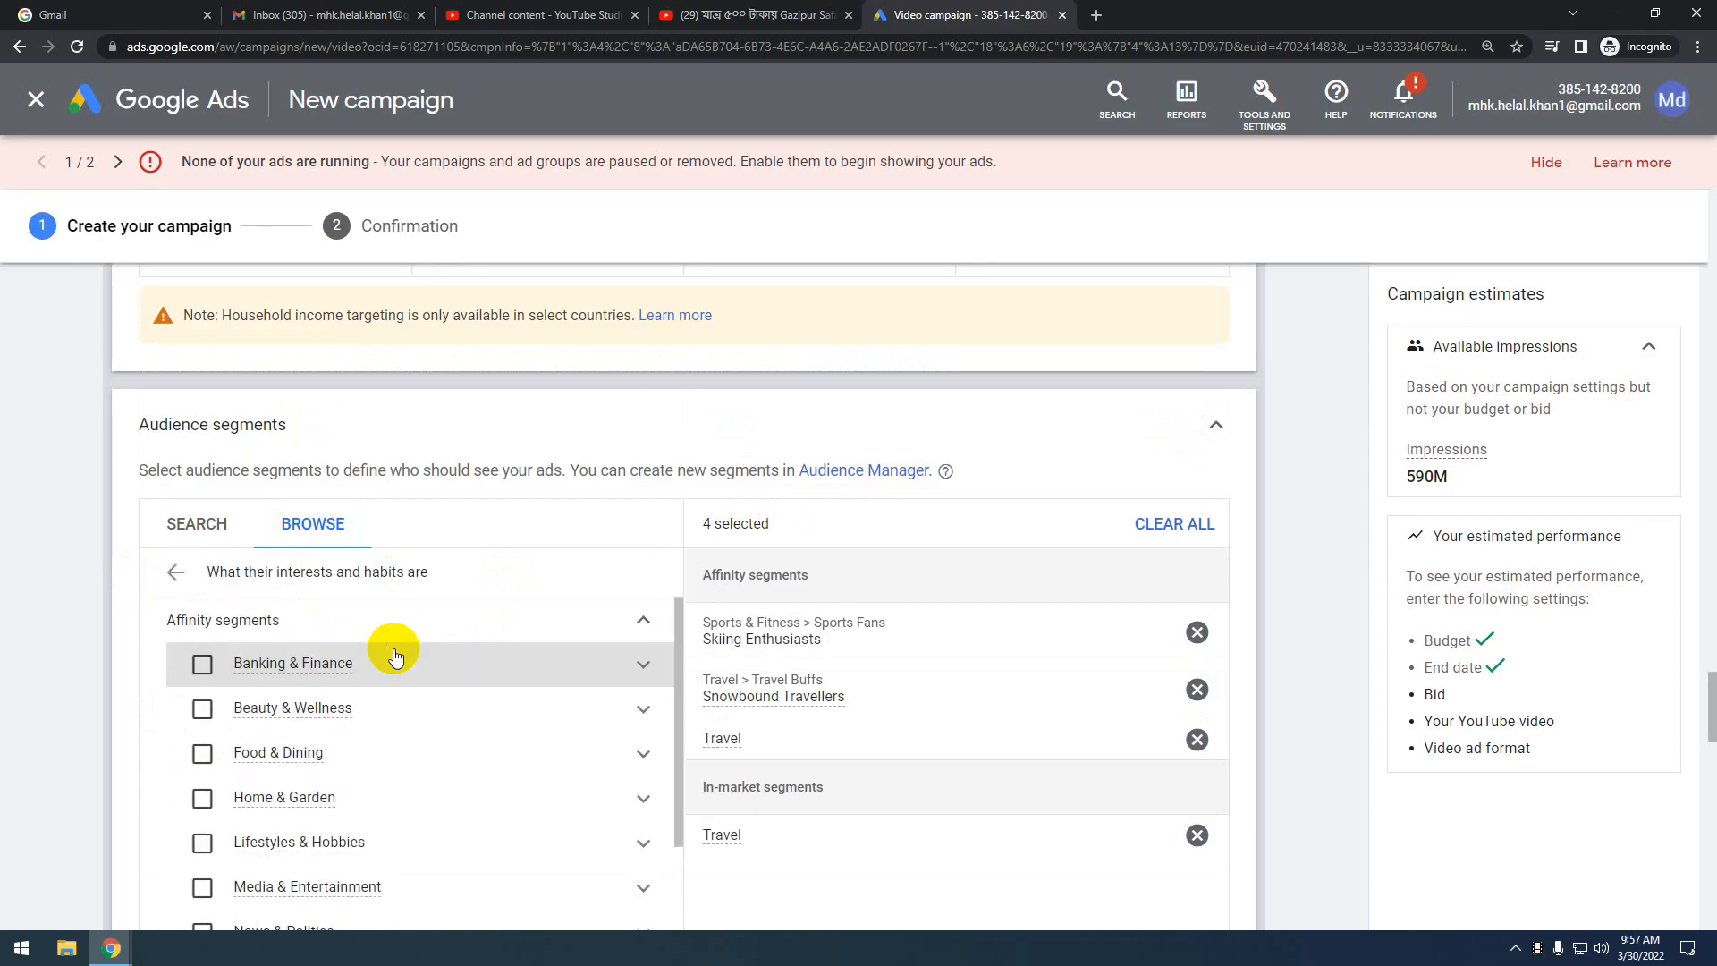
scroll(394, 679, "down", 2)
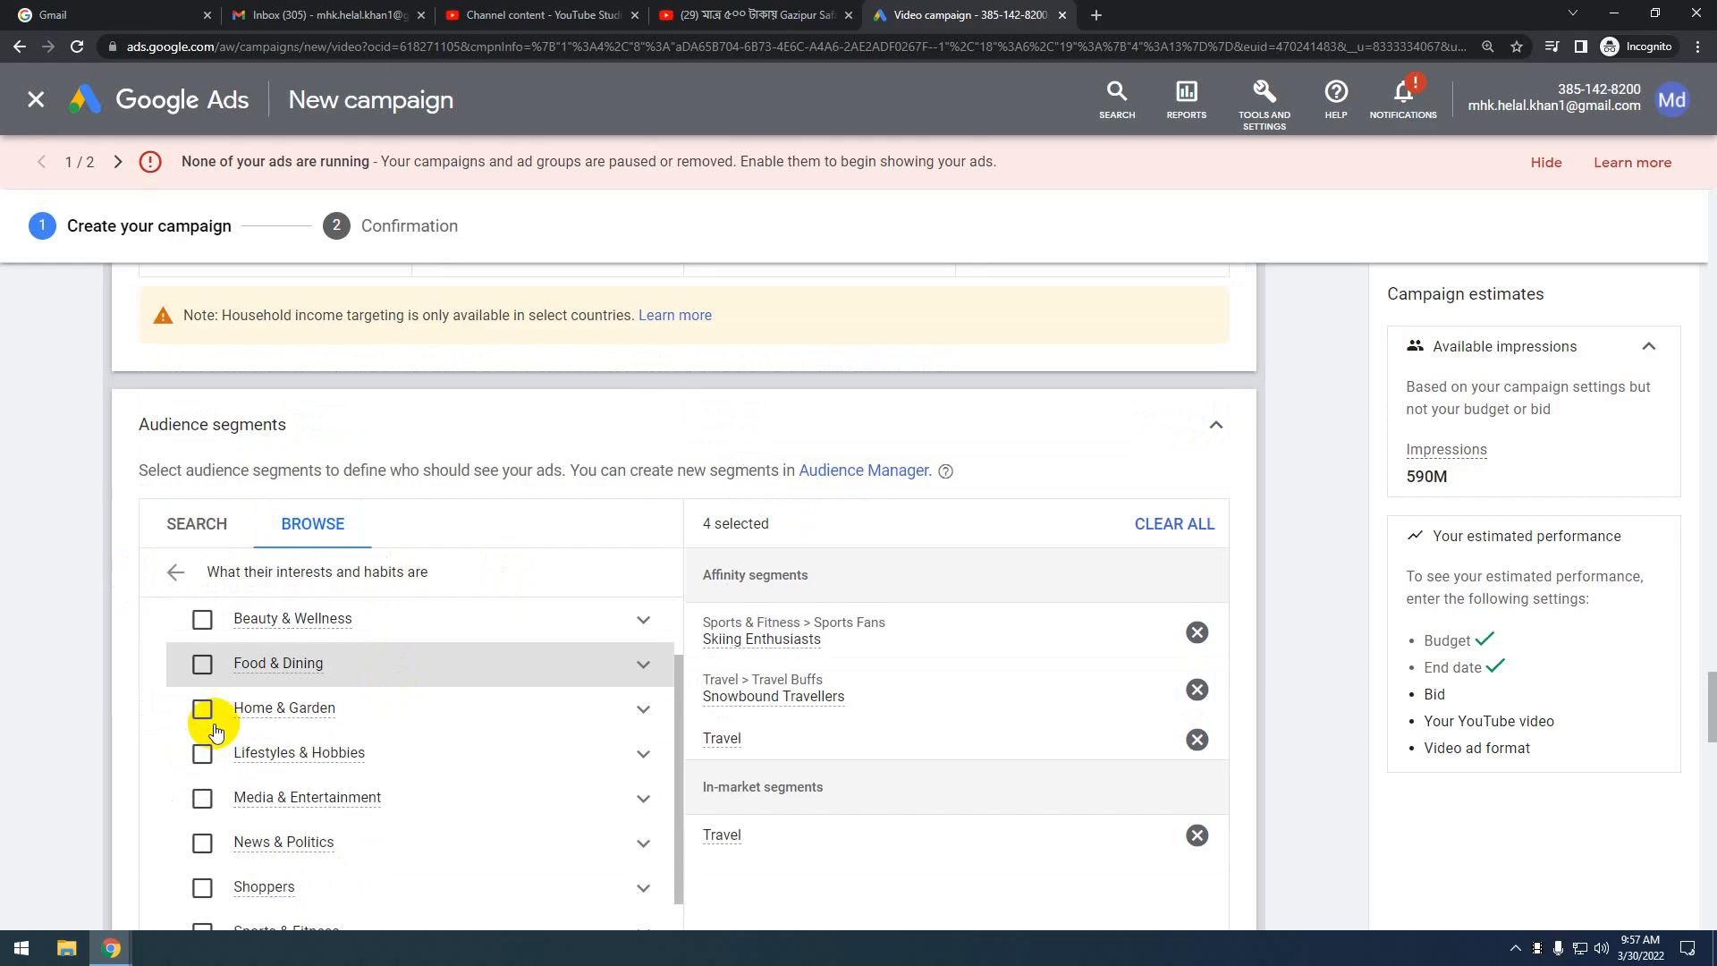
left_click(203, 667)
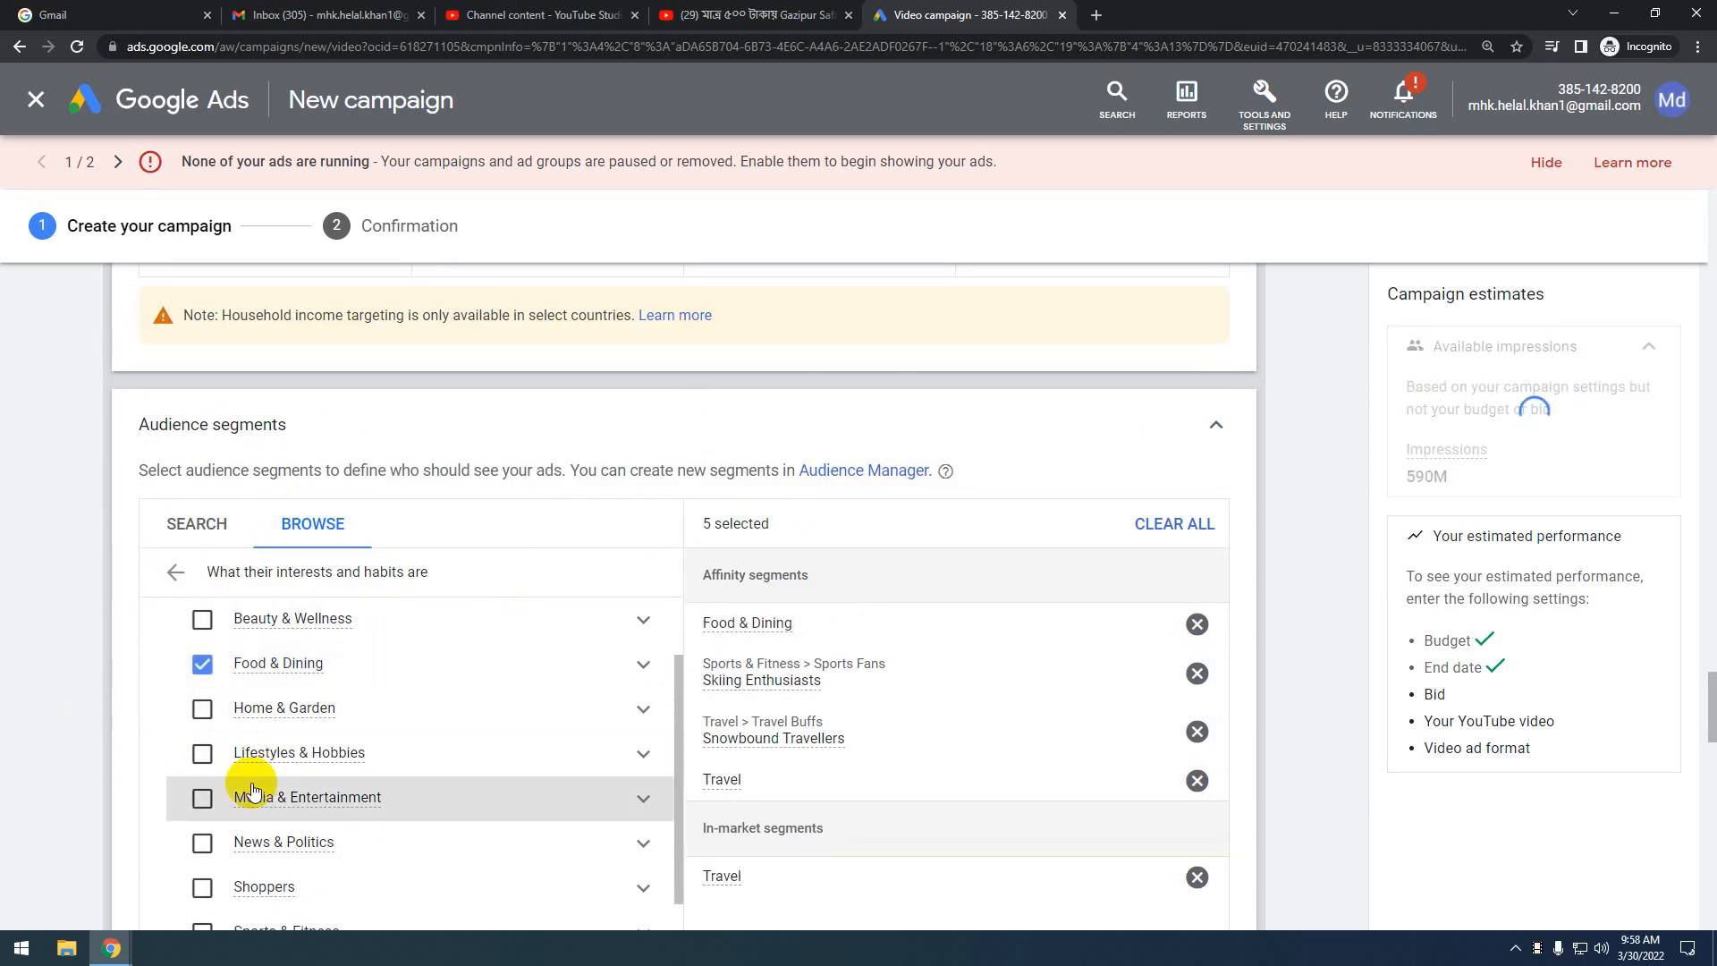
scroll(216, 752, "down", 1)
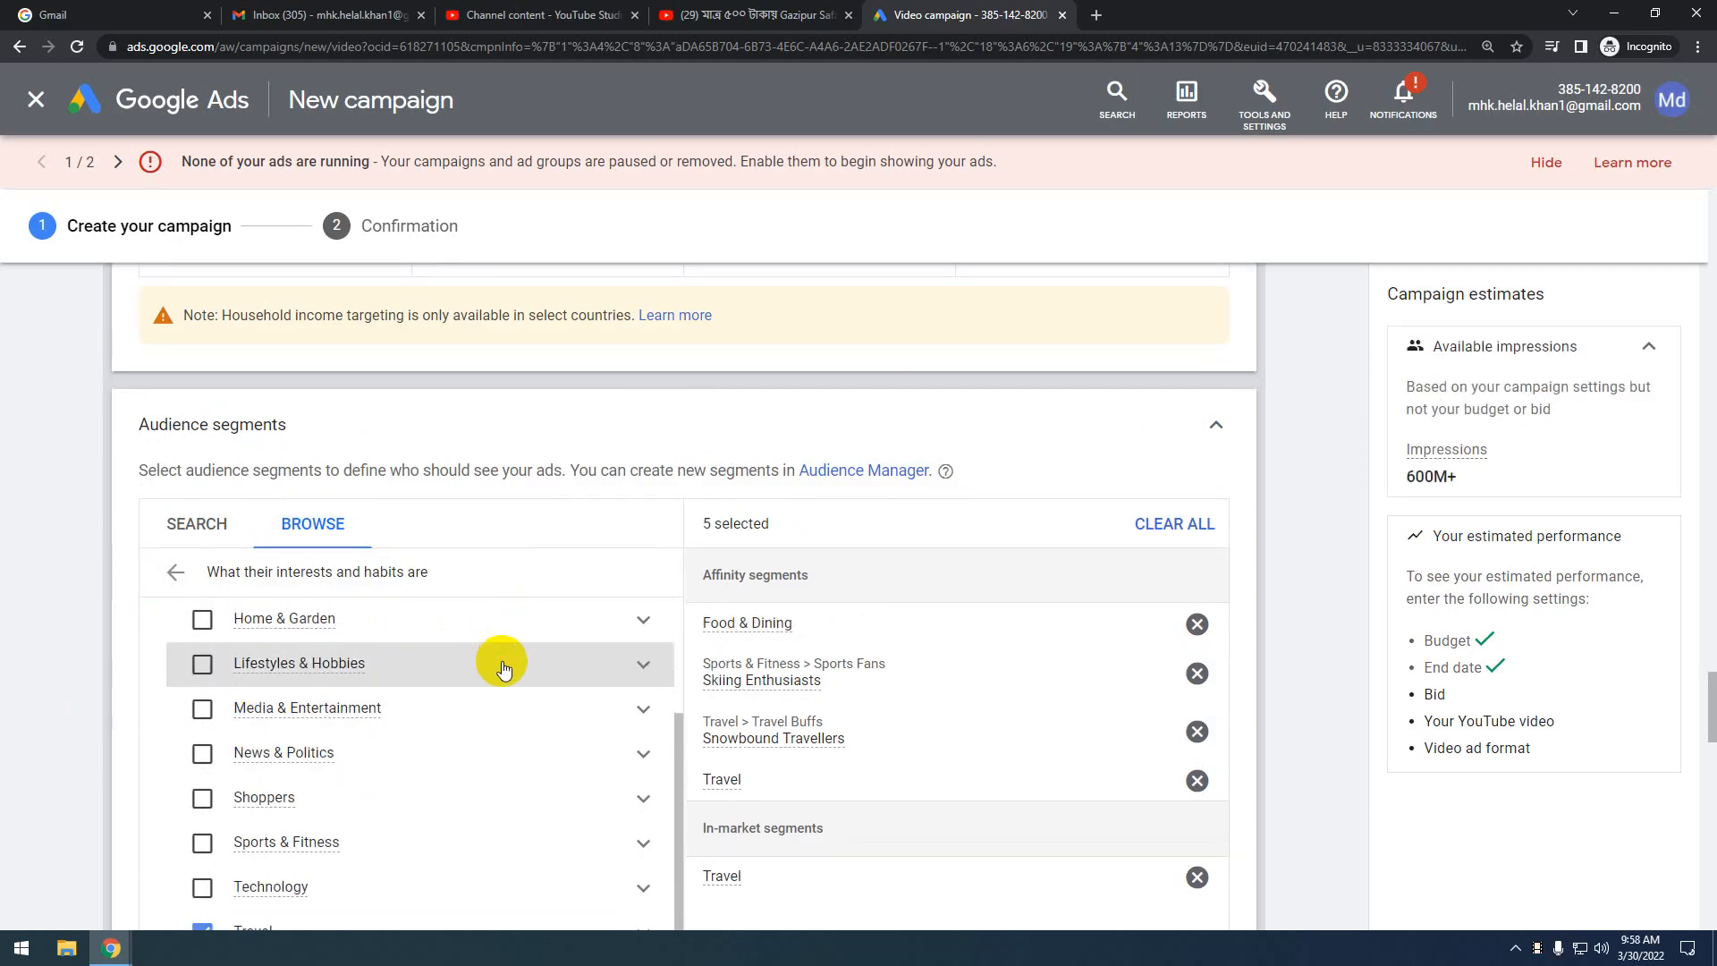
left_click(368, 675)
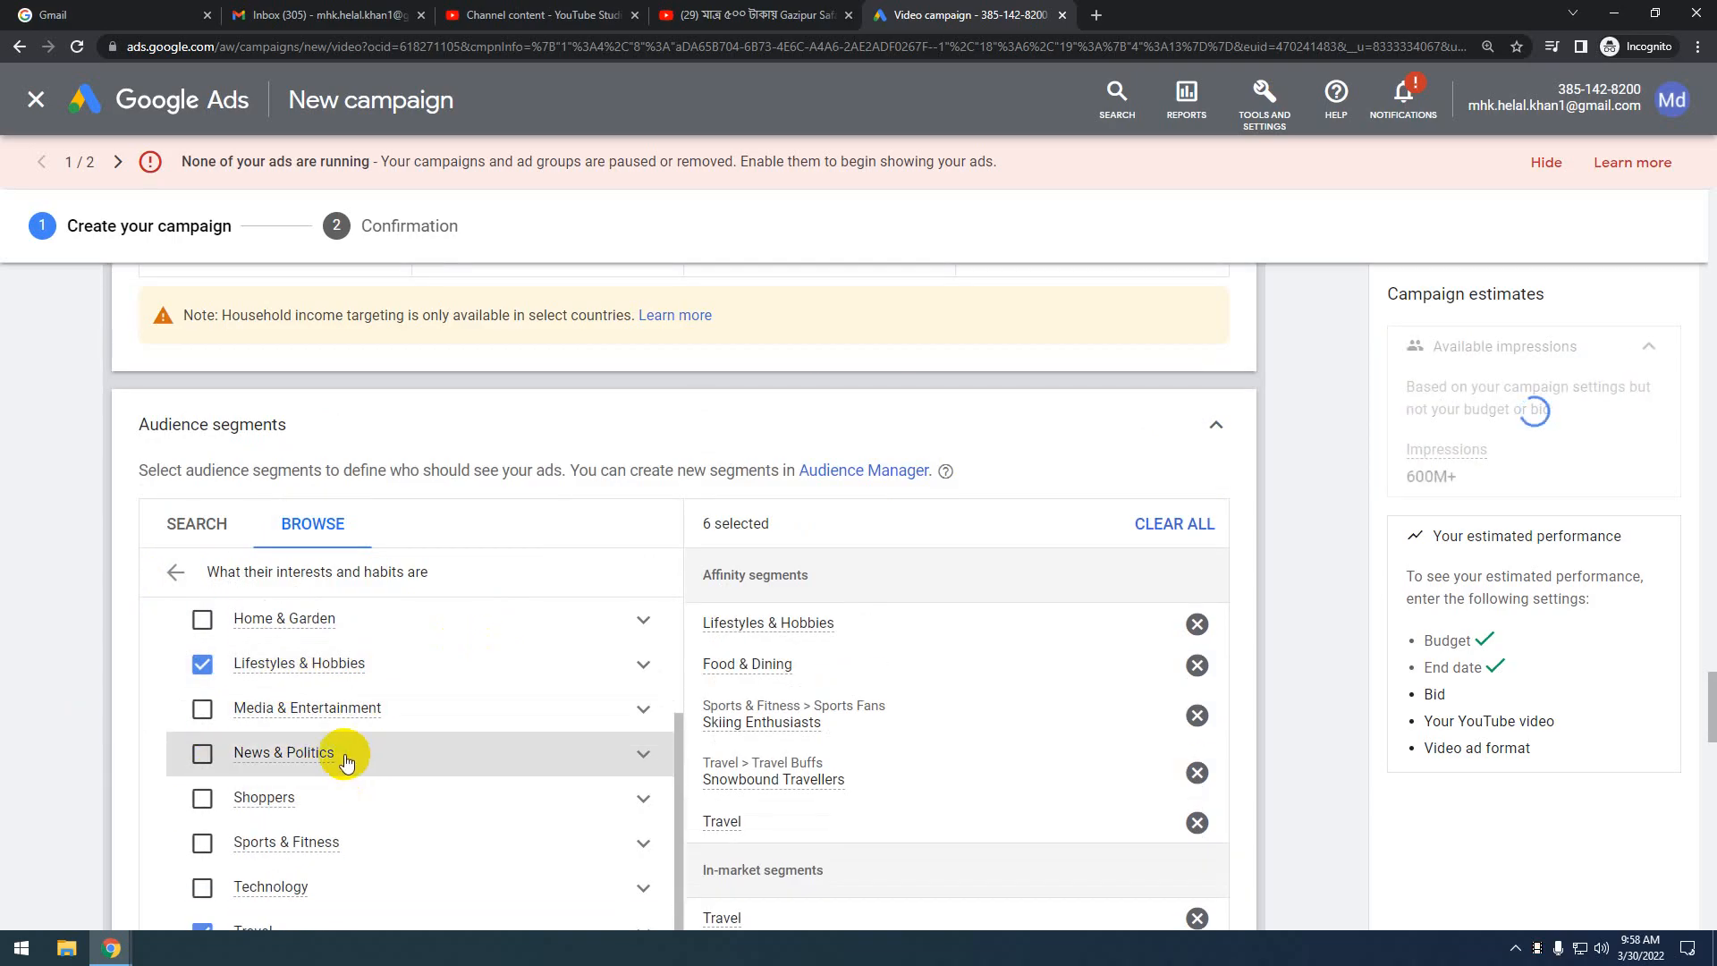
scroll(322, 778, "down", 3)
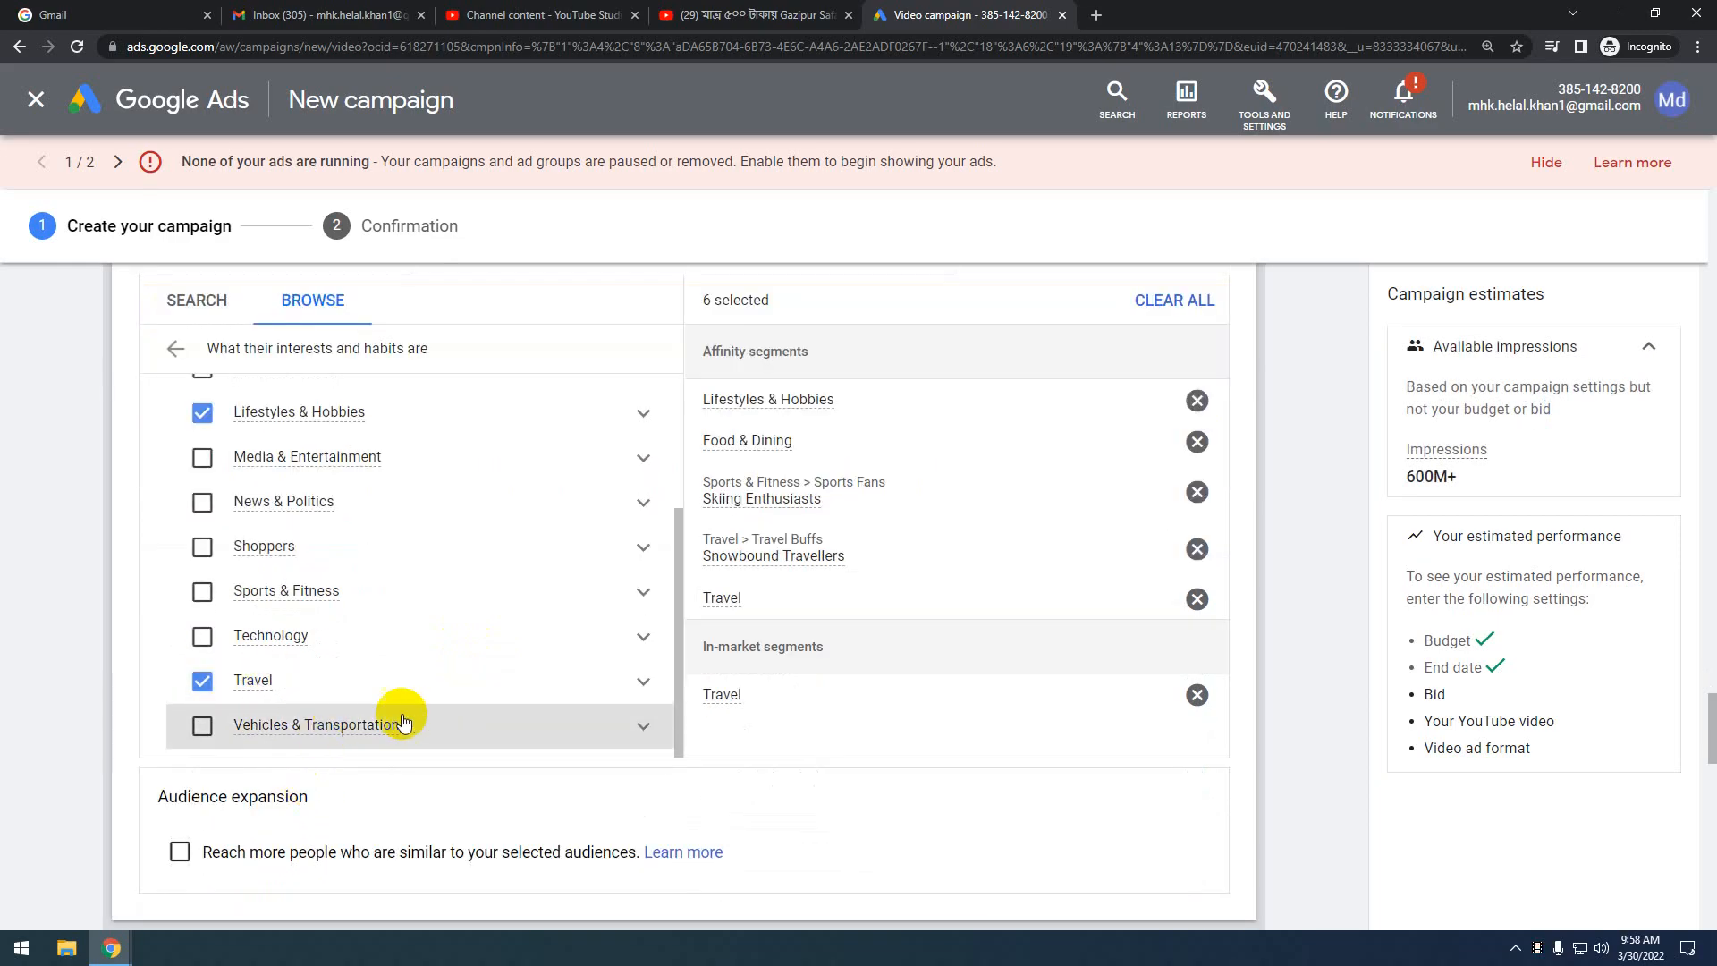
scroll(320, 648, "up", 1)
scroll(322, 653, "up", 1)
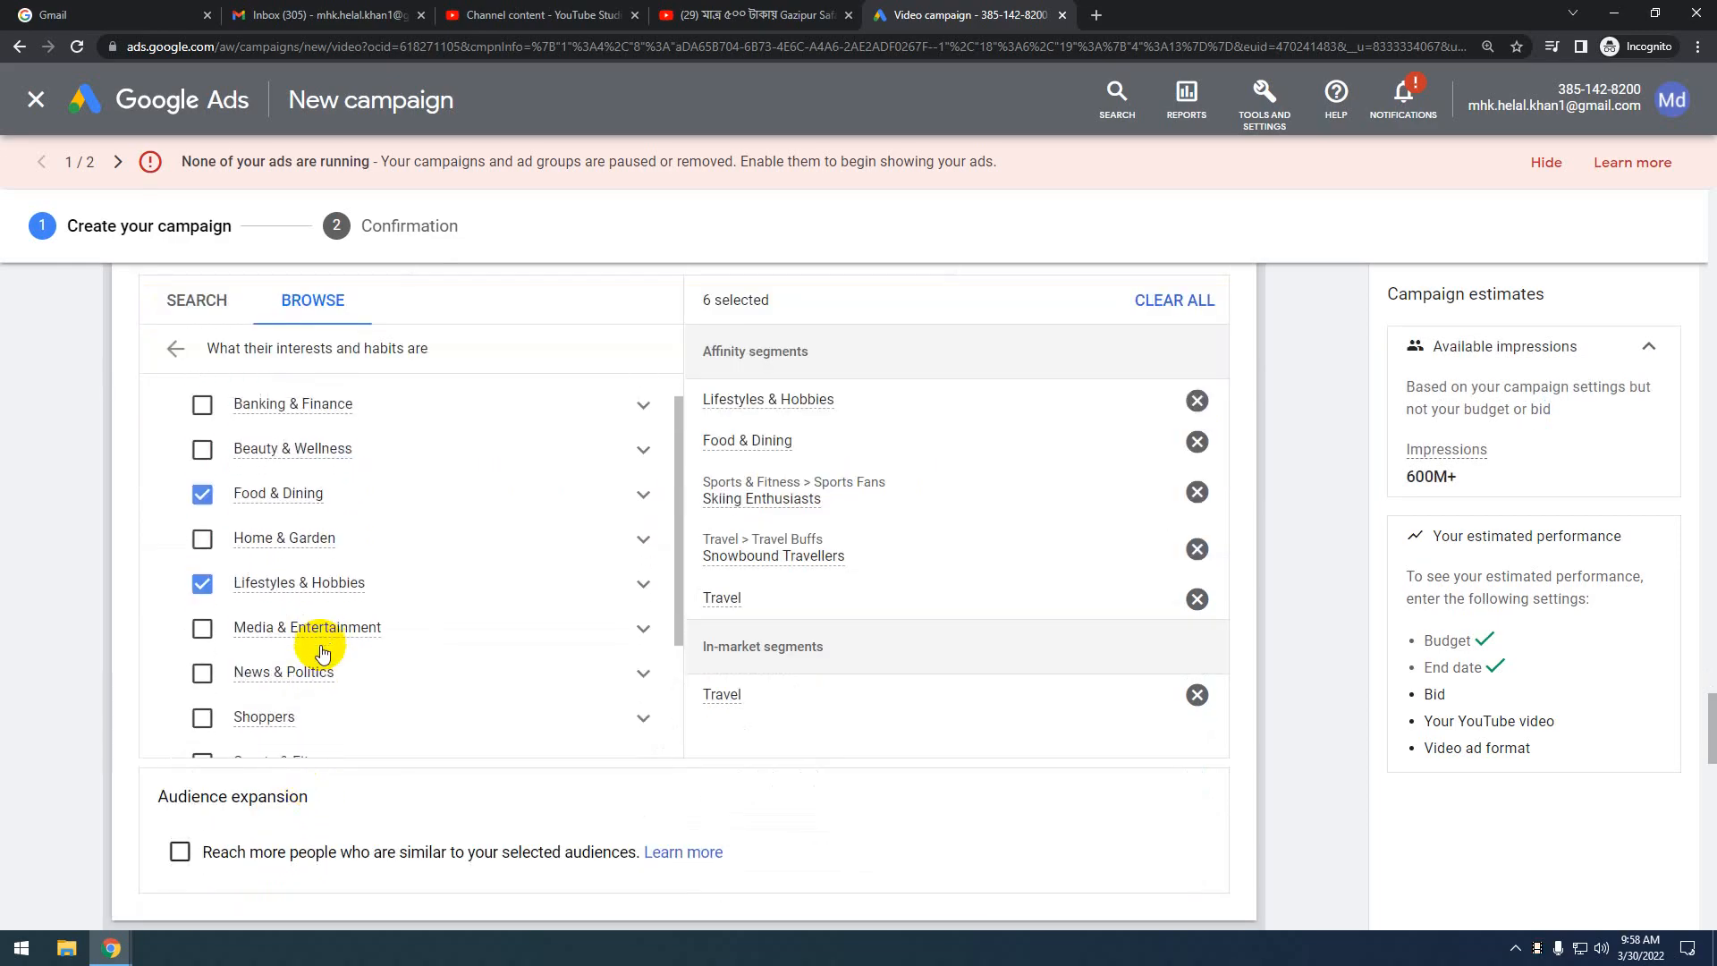
scroll(318, 528, "down", 1)
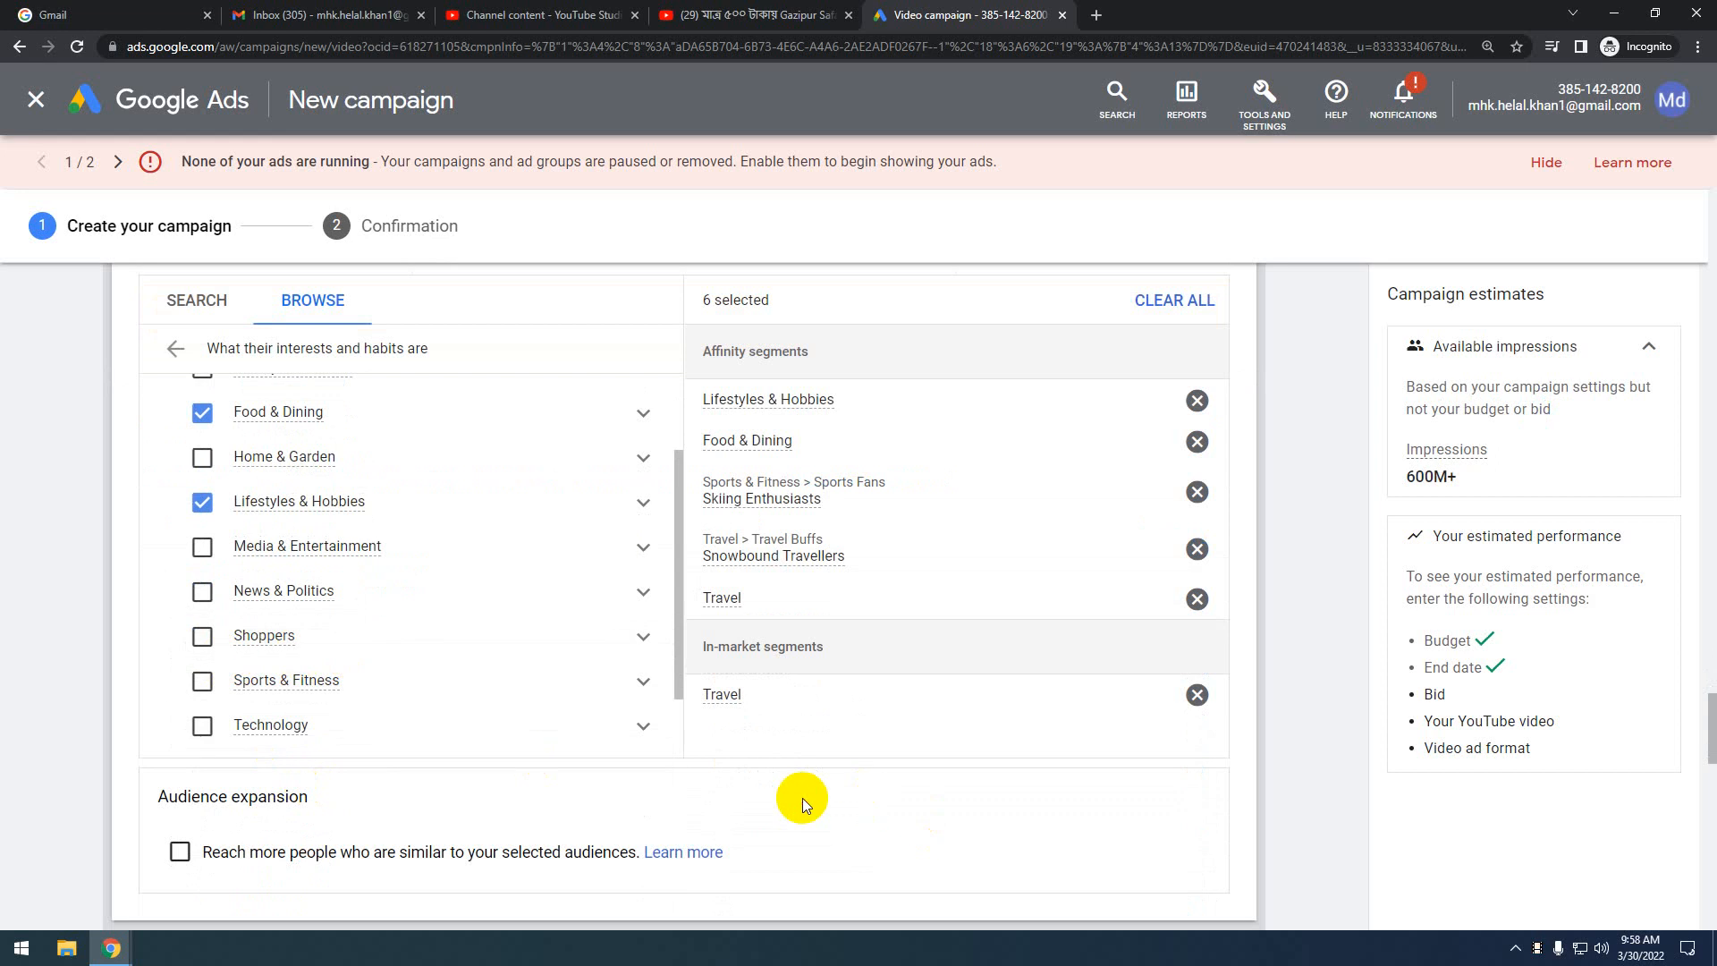
scroll(594, 460, "up", 2)
scroll(218, 426, "up", 4)
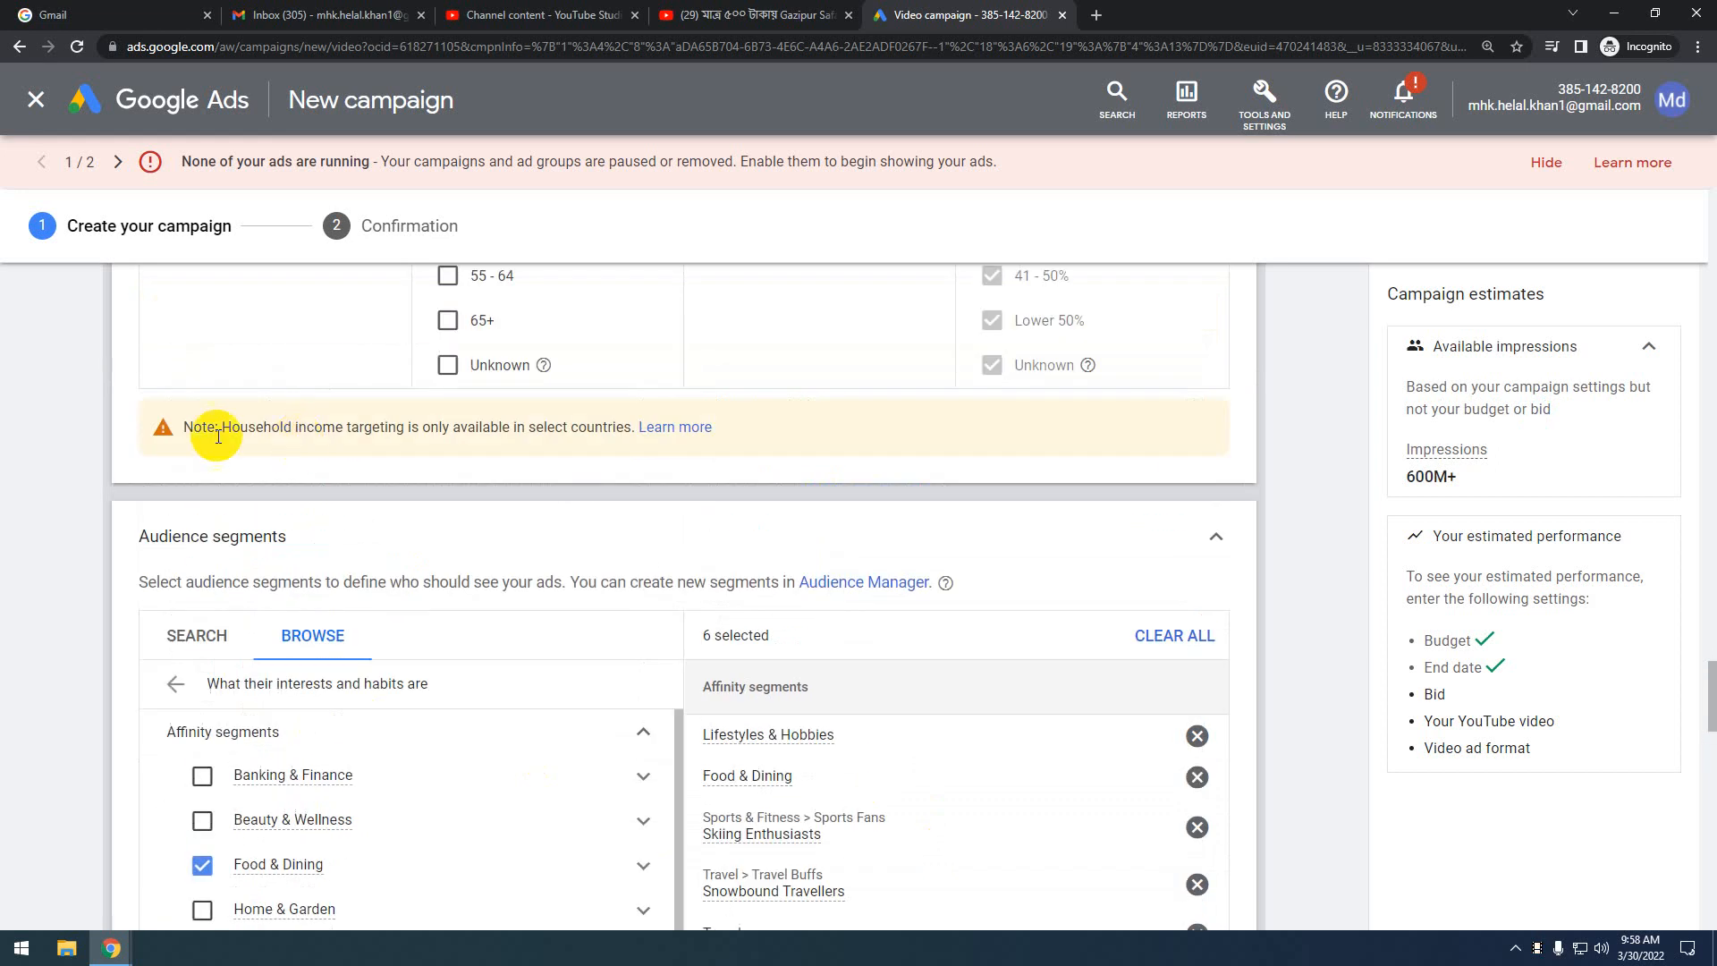
left_click(172, 685)
scroll(494, 718, "down", 3)
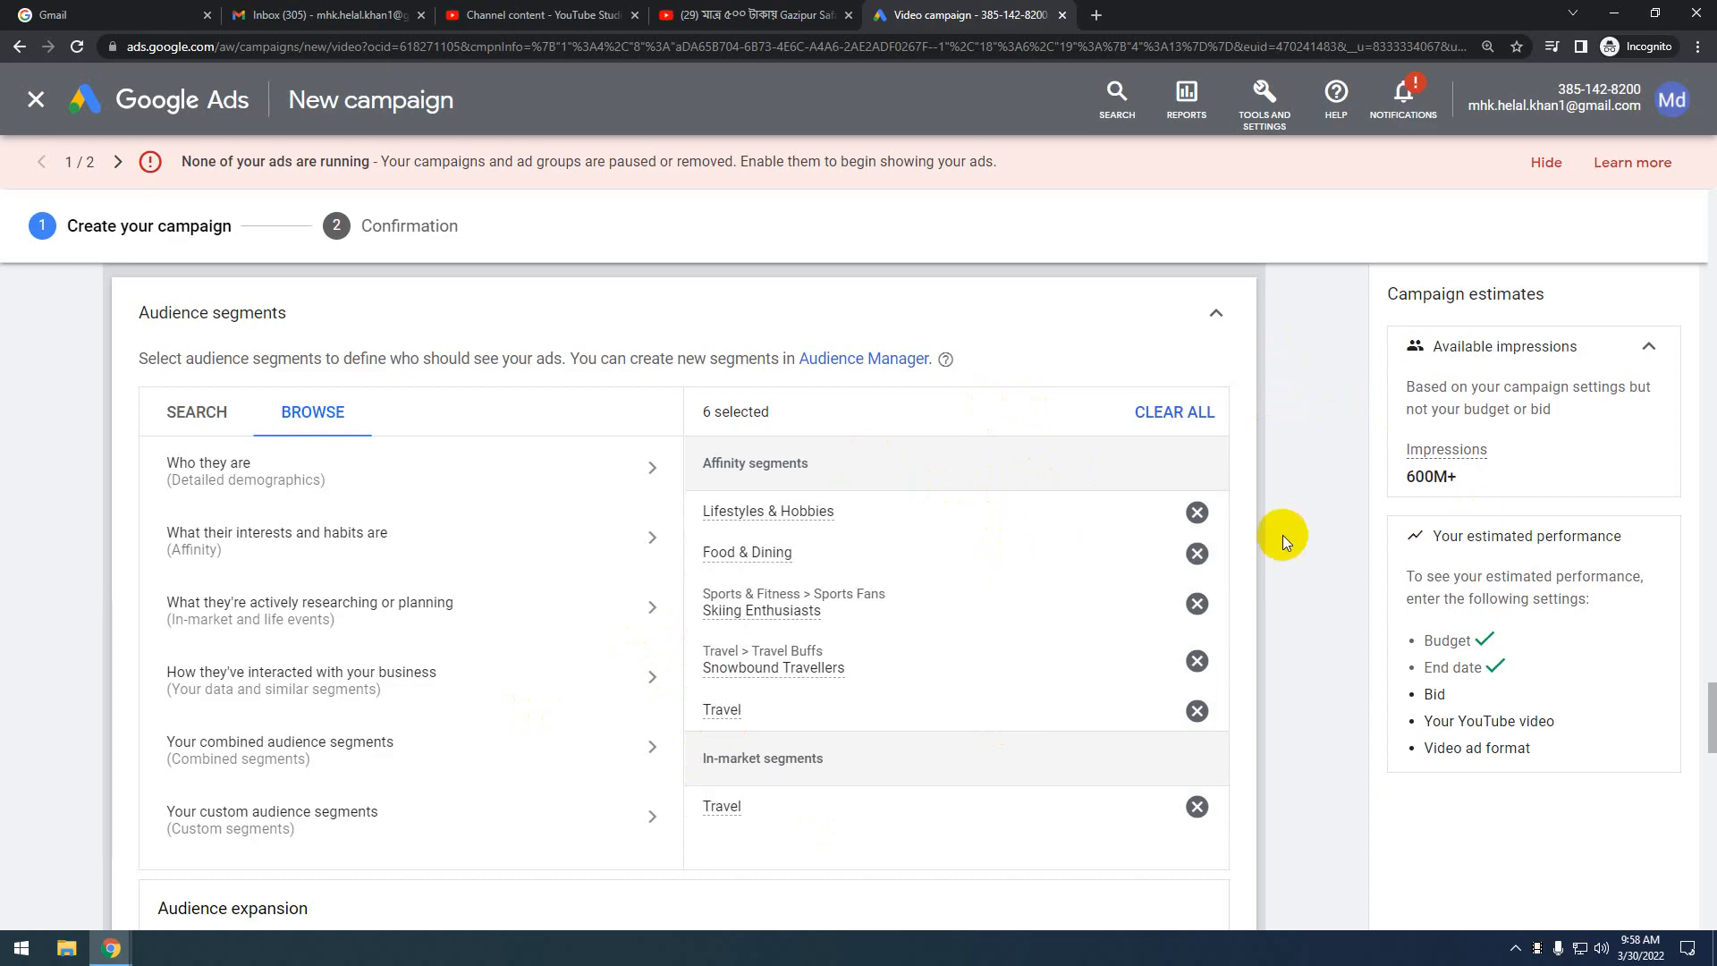
Tick 'Reach more people who are similar to your selected audiences' under Audience expansion
scroll(1282, 535, "down", 5)
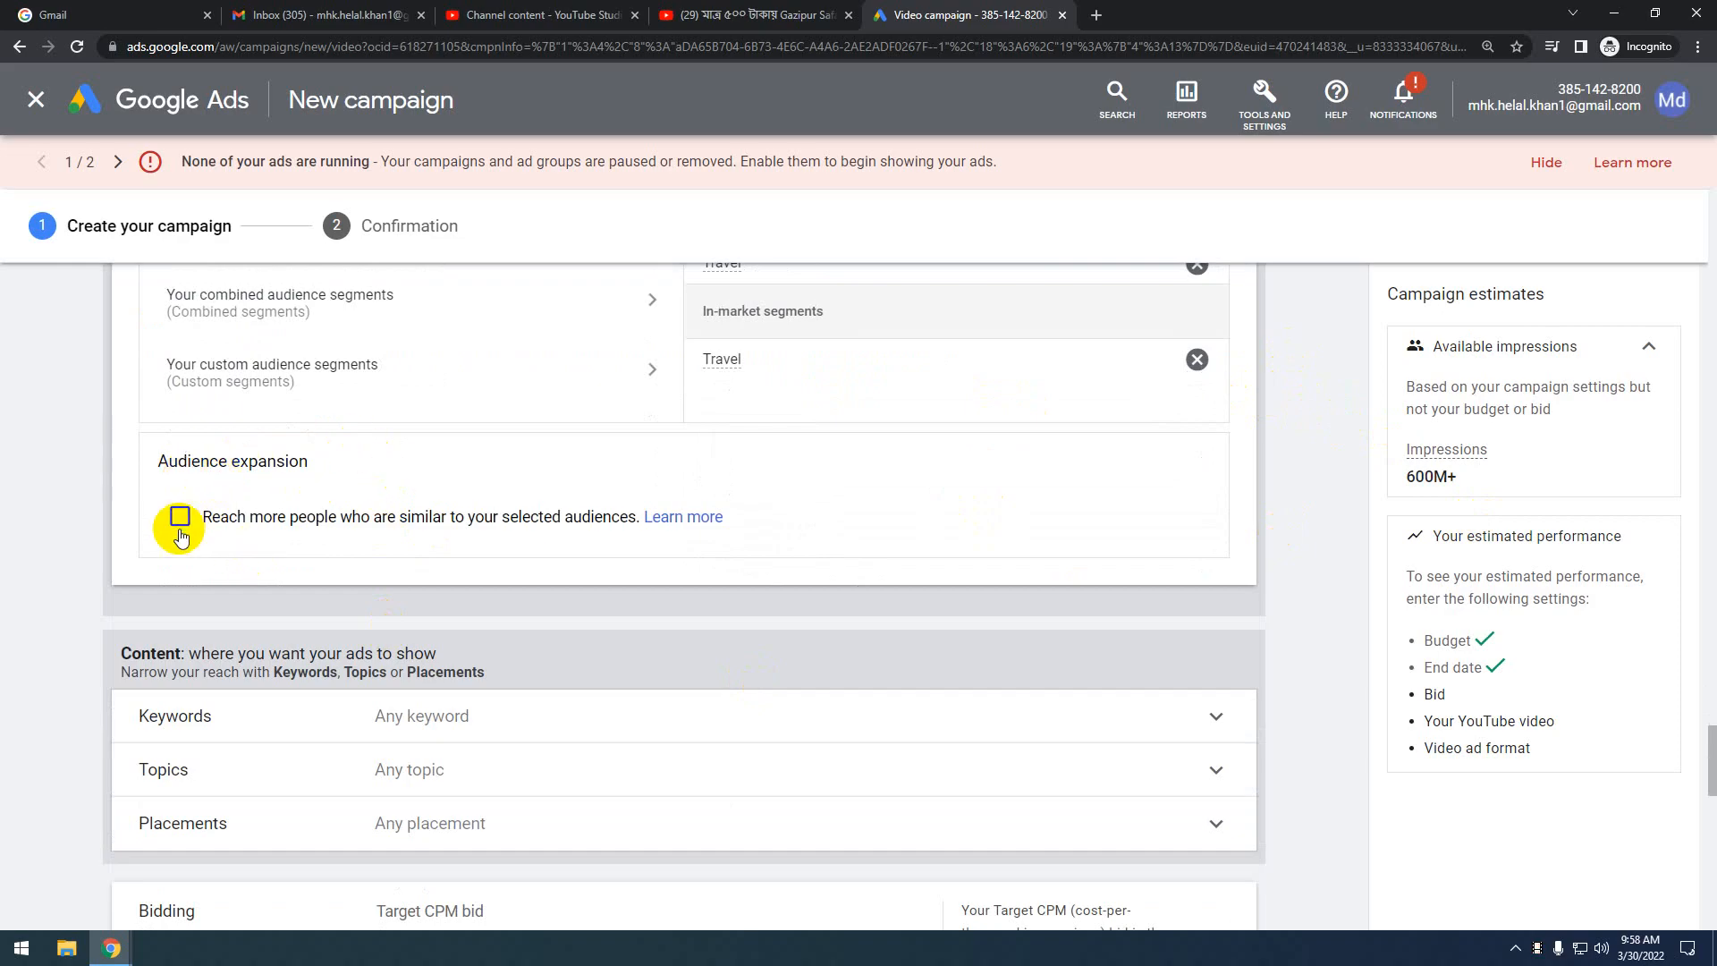
left_click(178, 517)
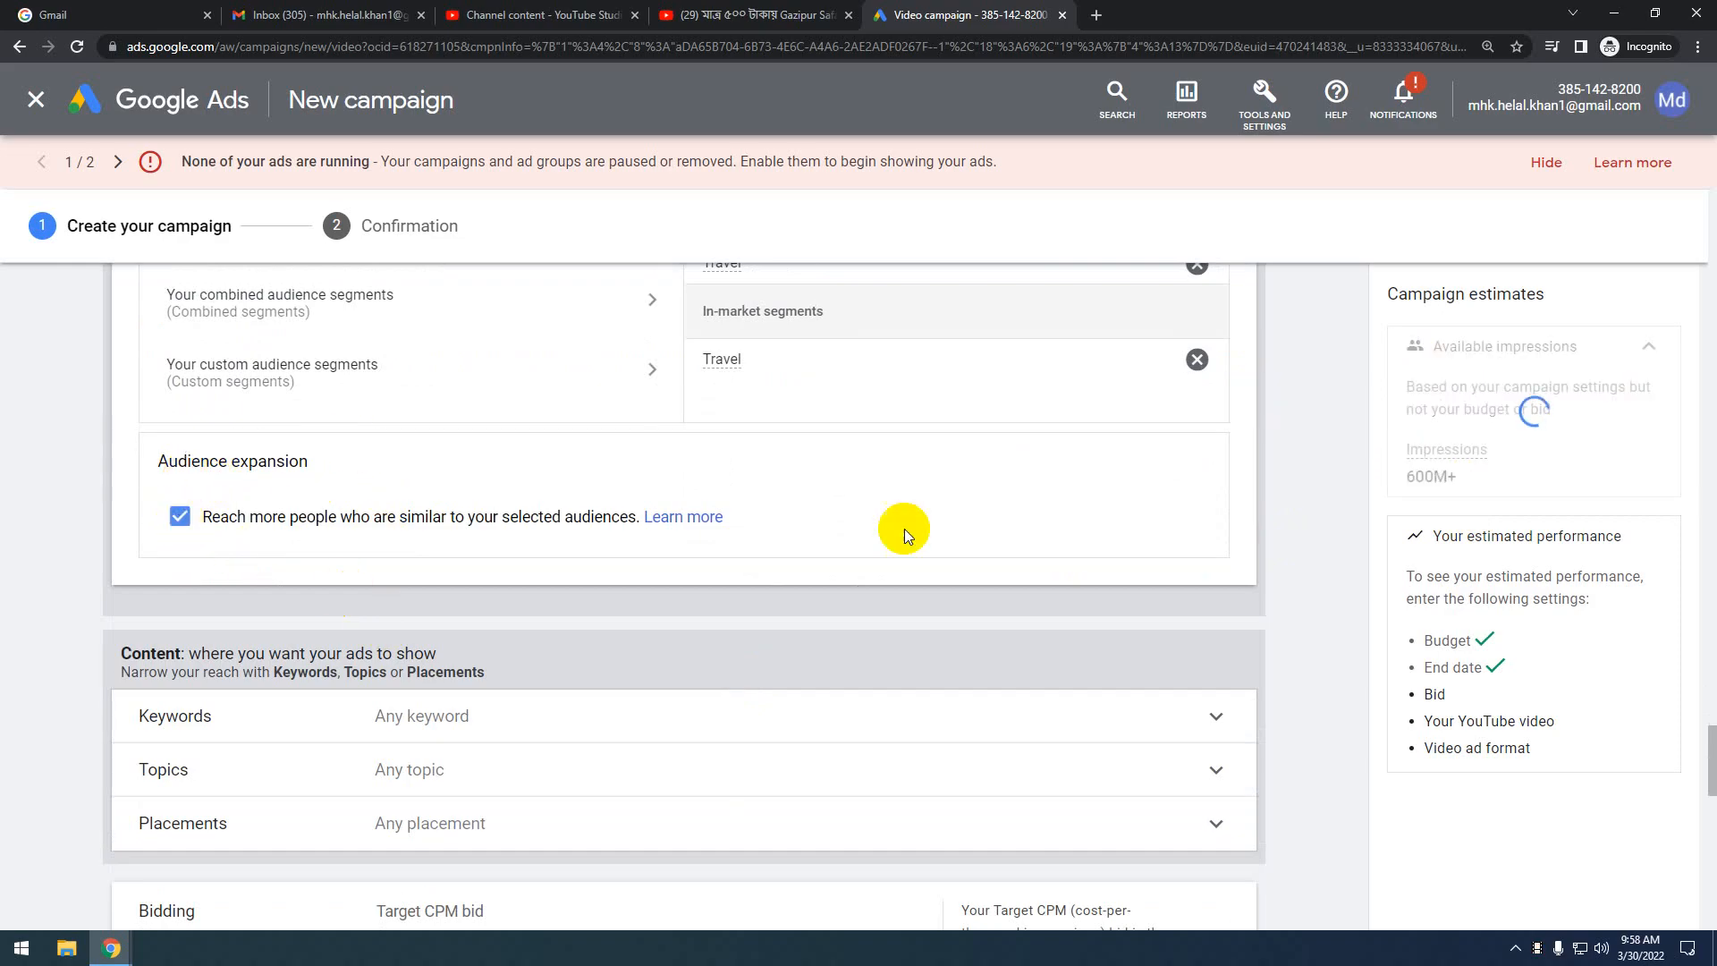
scroll(923, 567, "up", 3)
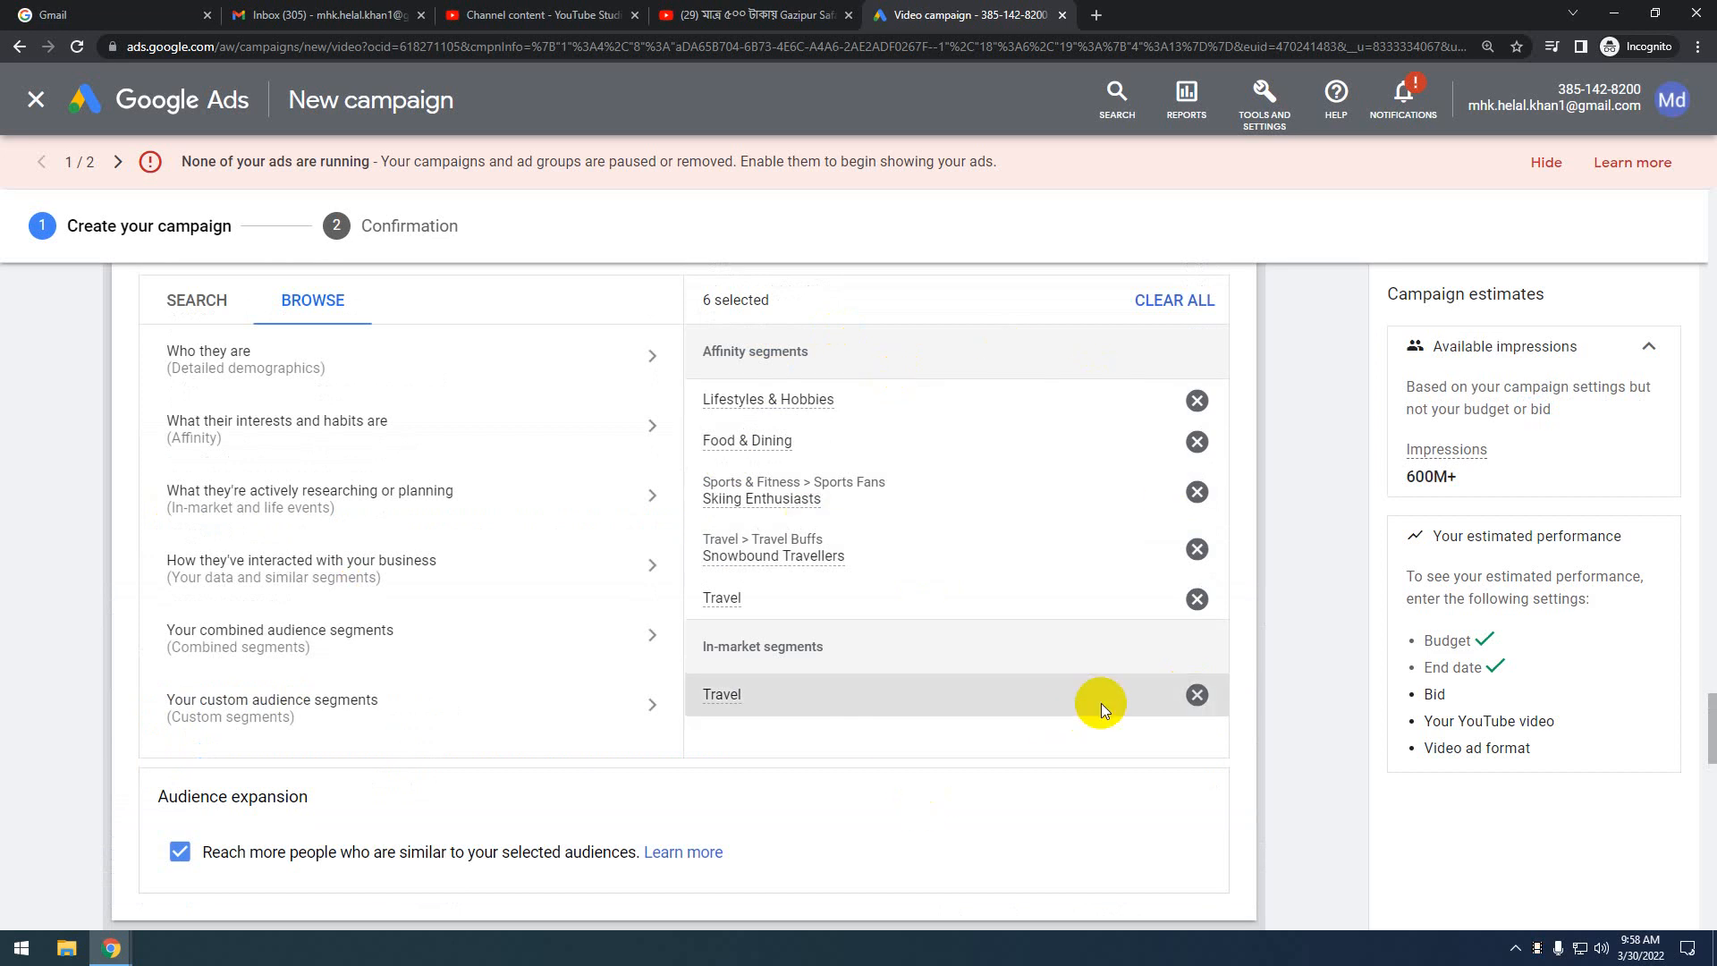
scroll(1101, 703, "down", 1)
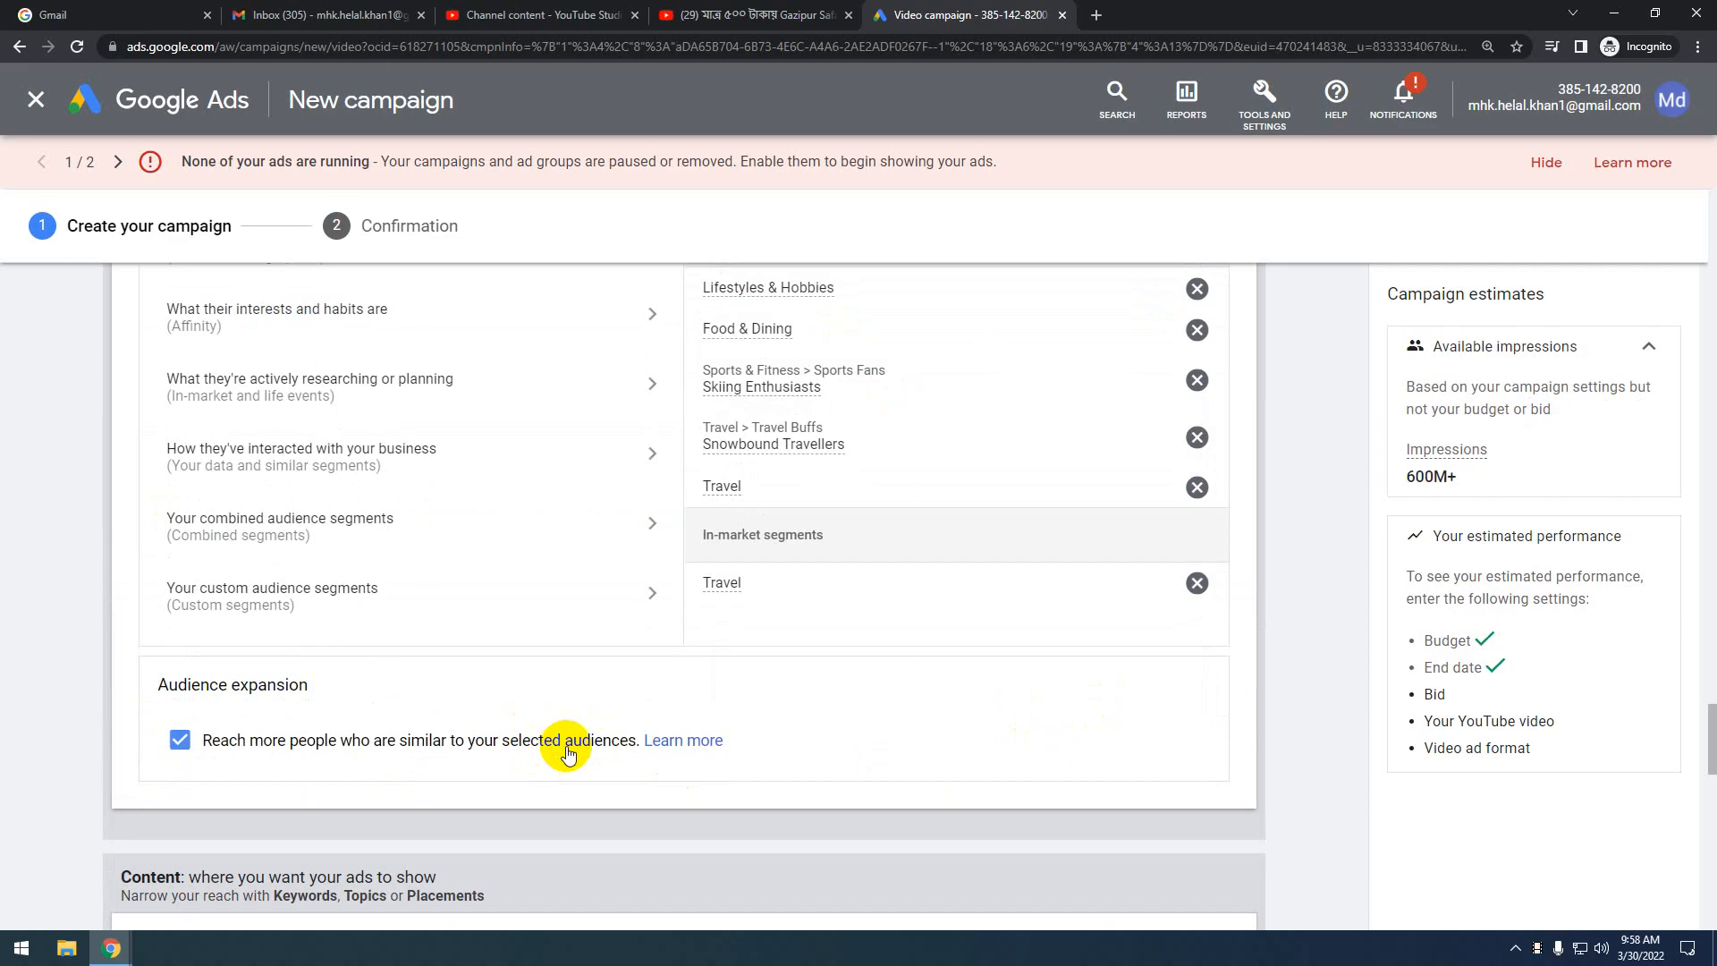
scroll(1052, 684, "up", 2)
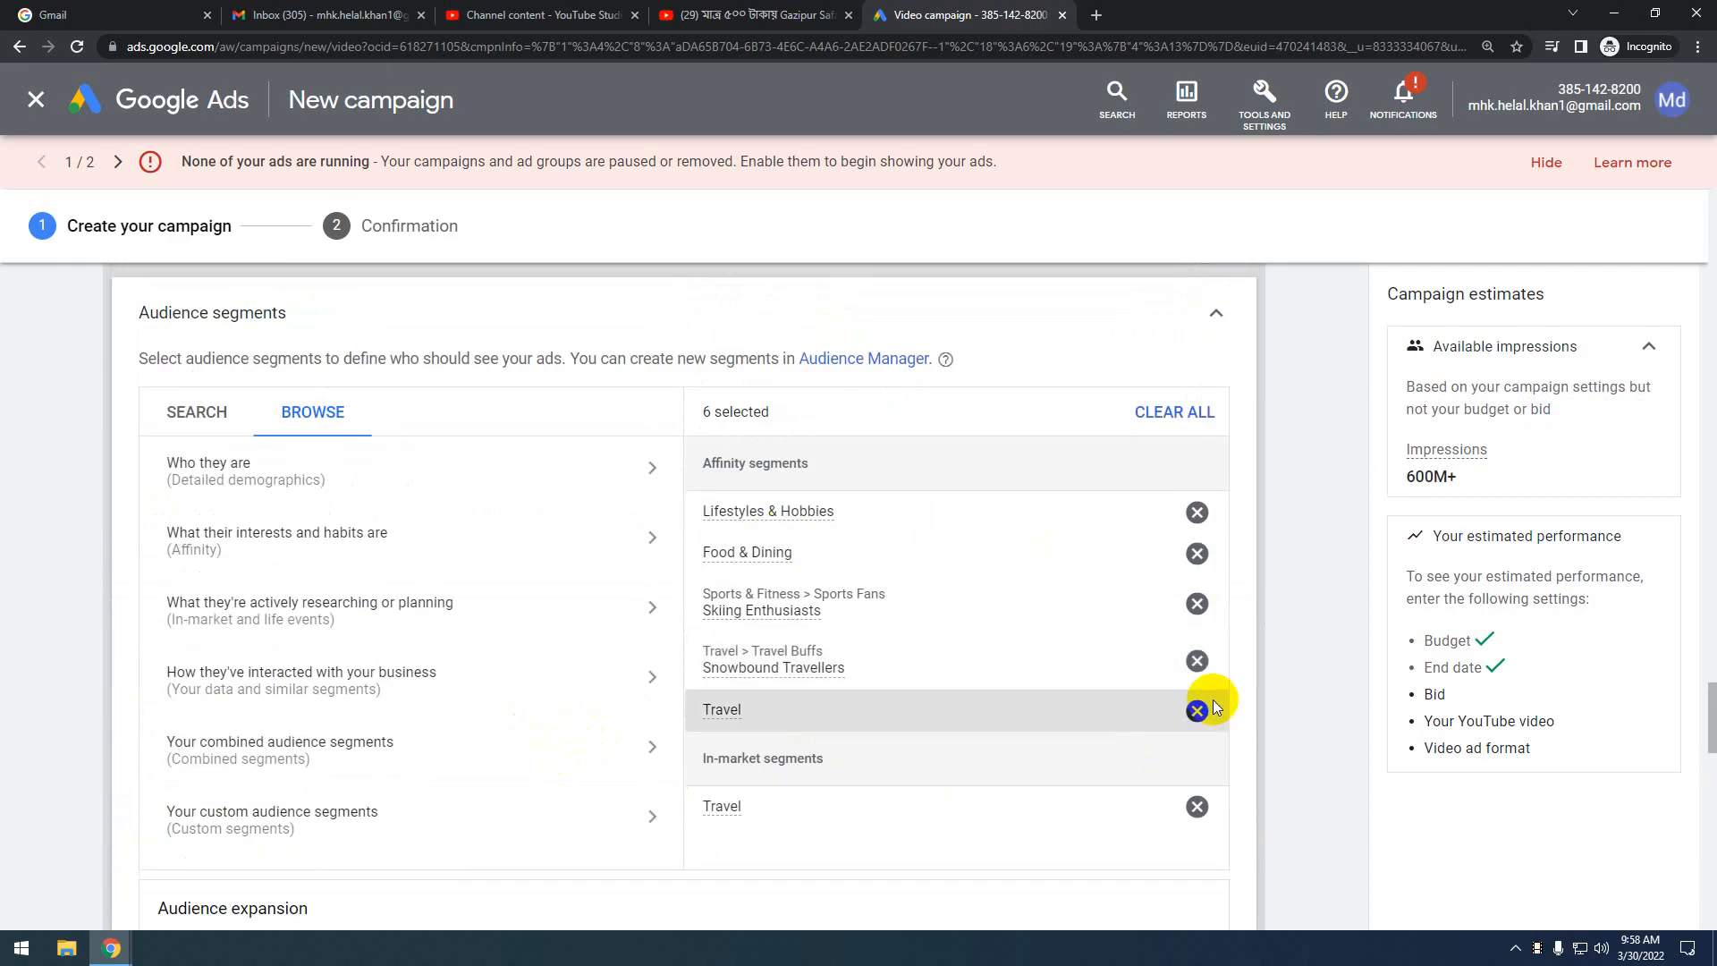
scroll(1213, 700, "down", 2)
scroll(979, 737, "up", 1)
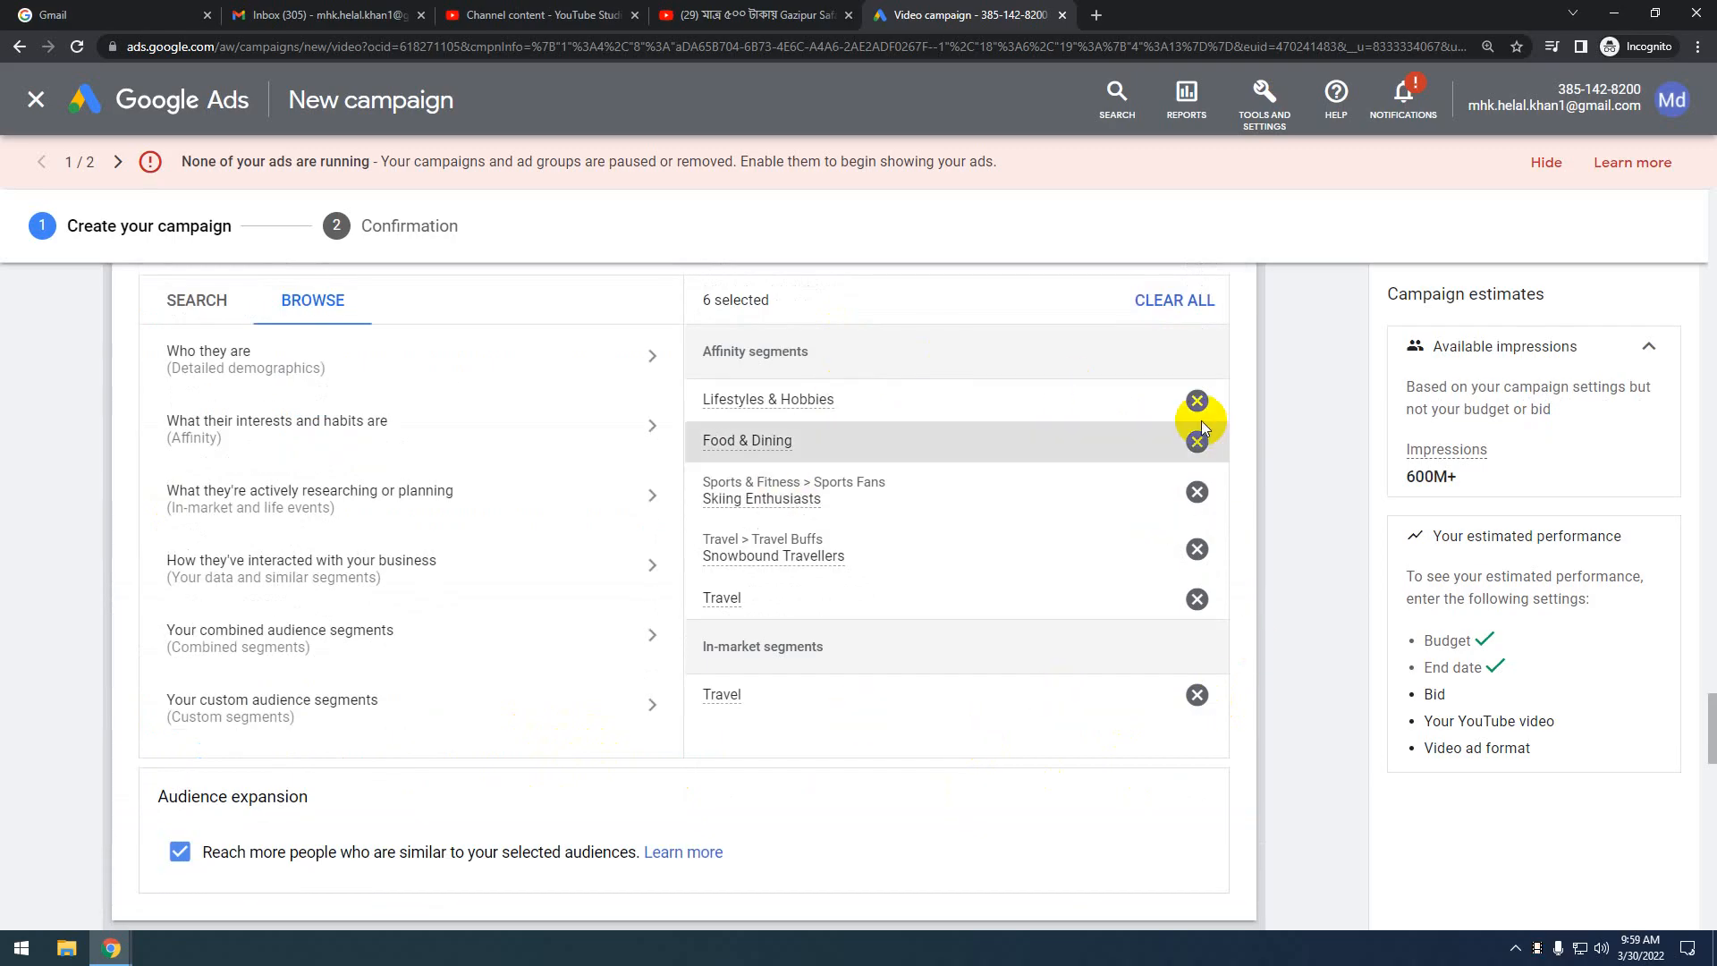
scroll(946, 767, "down", 1)
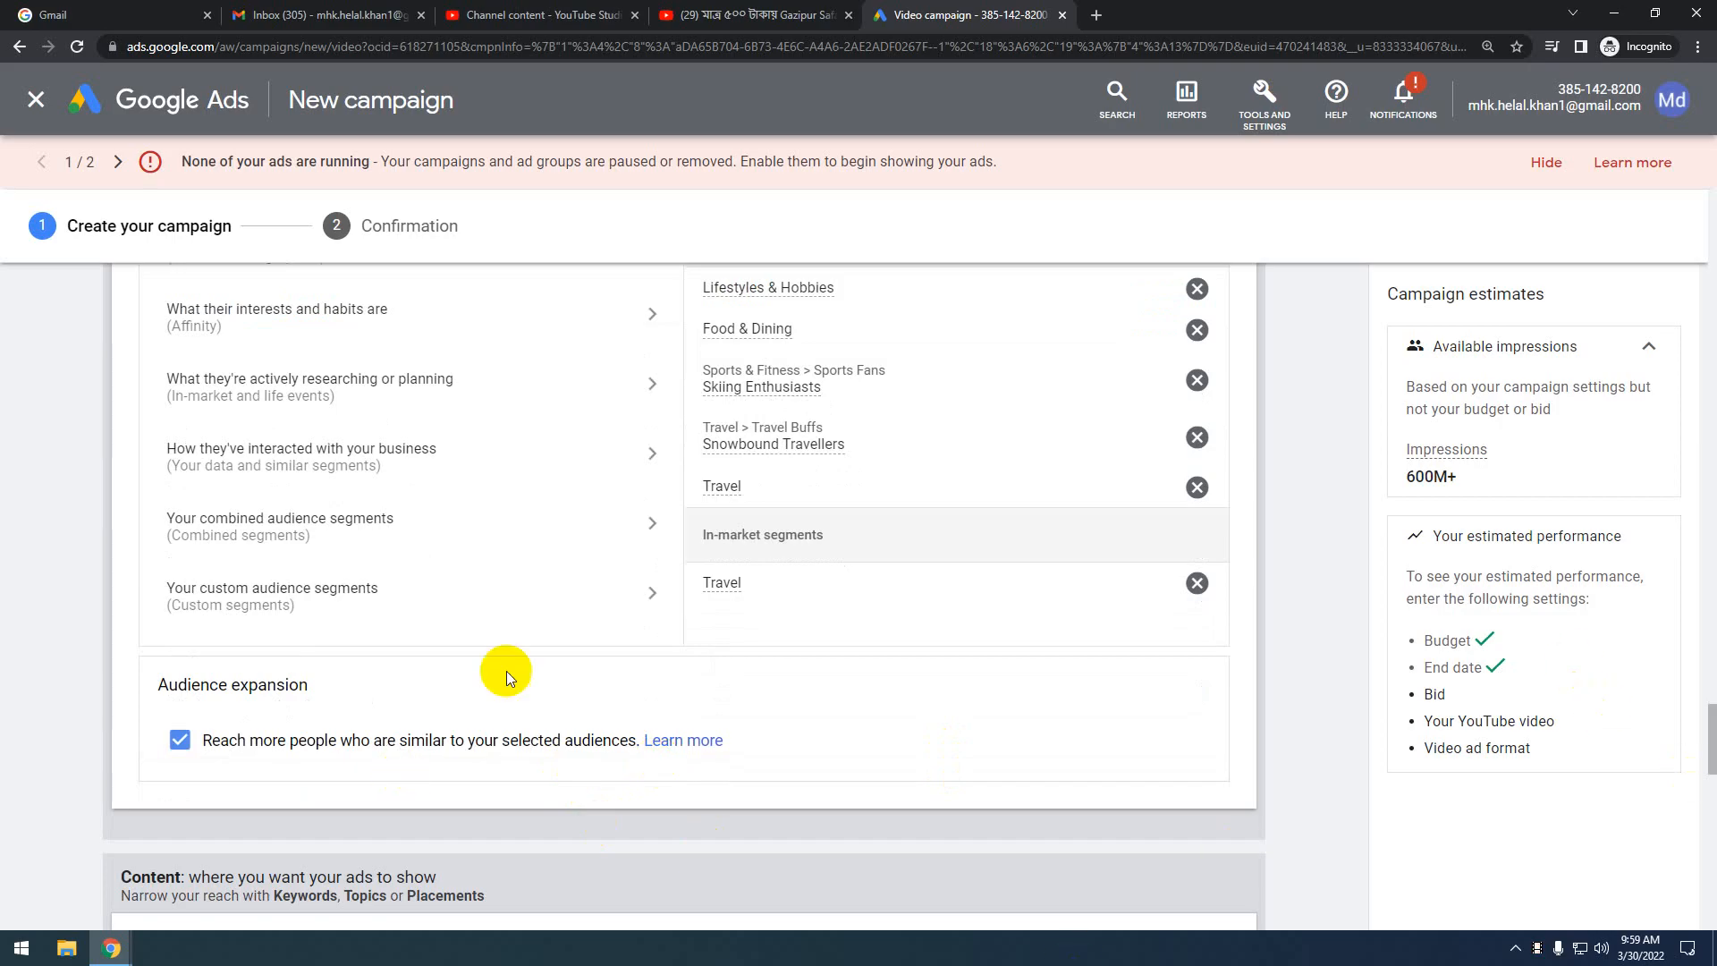
scroll(1007, 641, "down", 2)
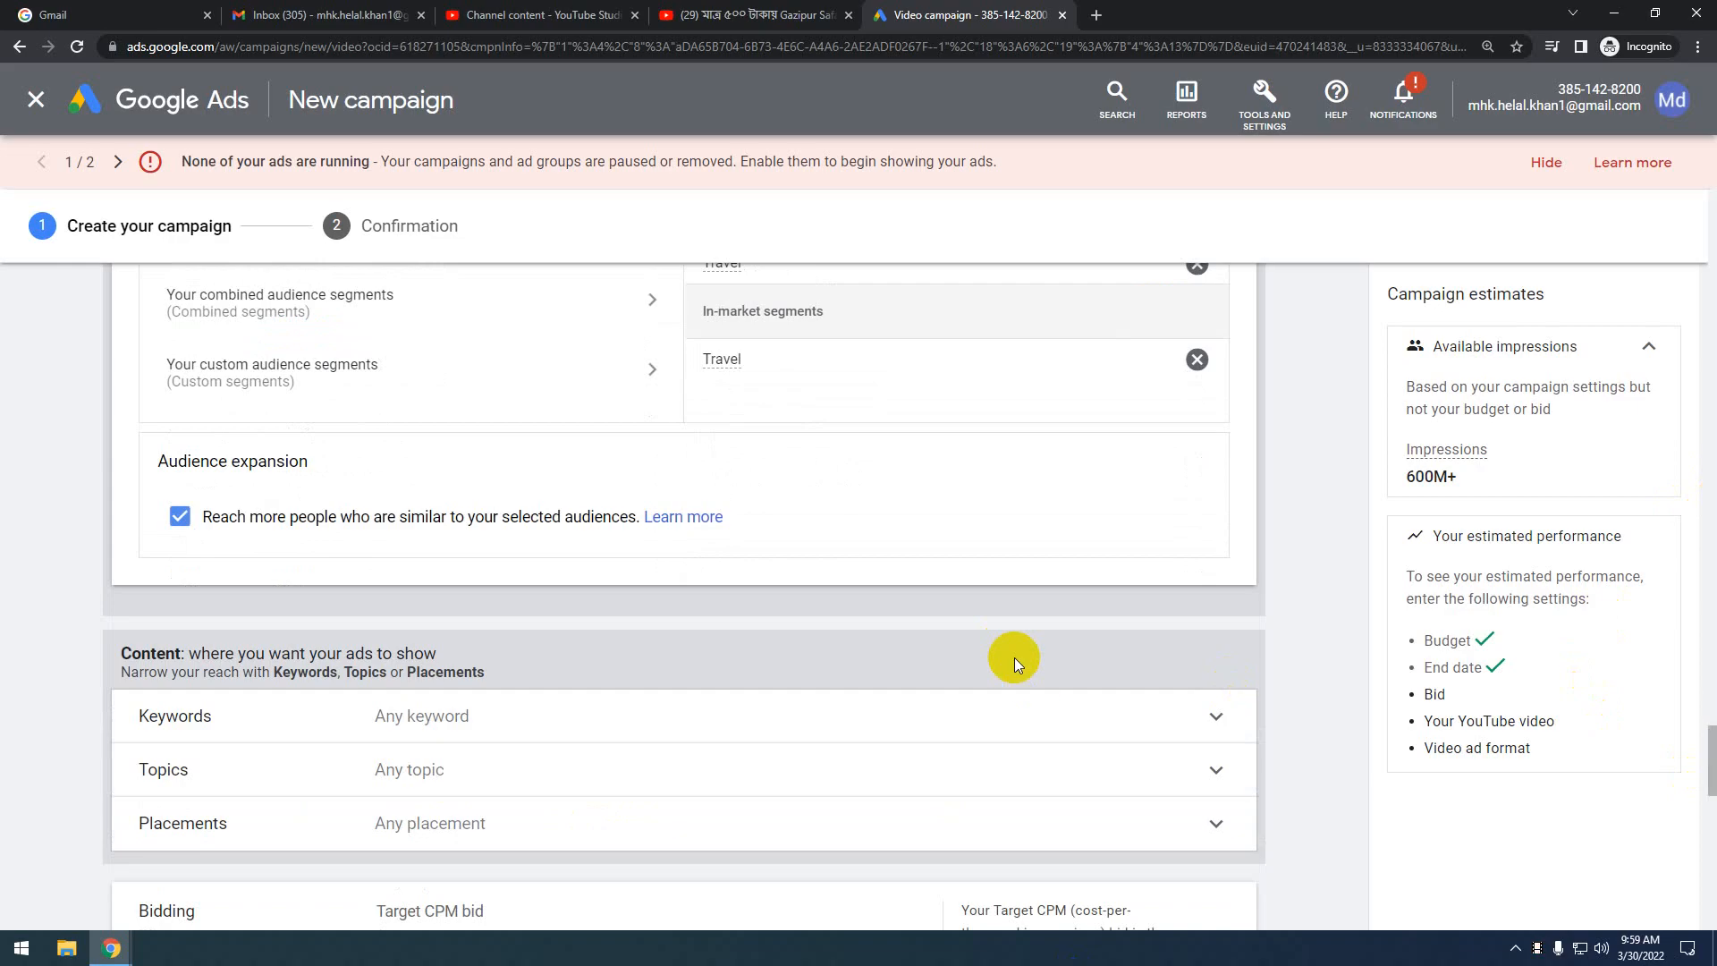
scroll(1015, 657, "down", 3)
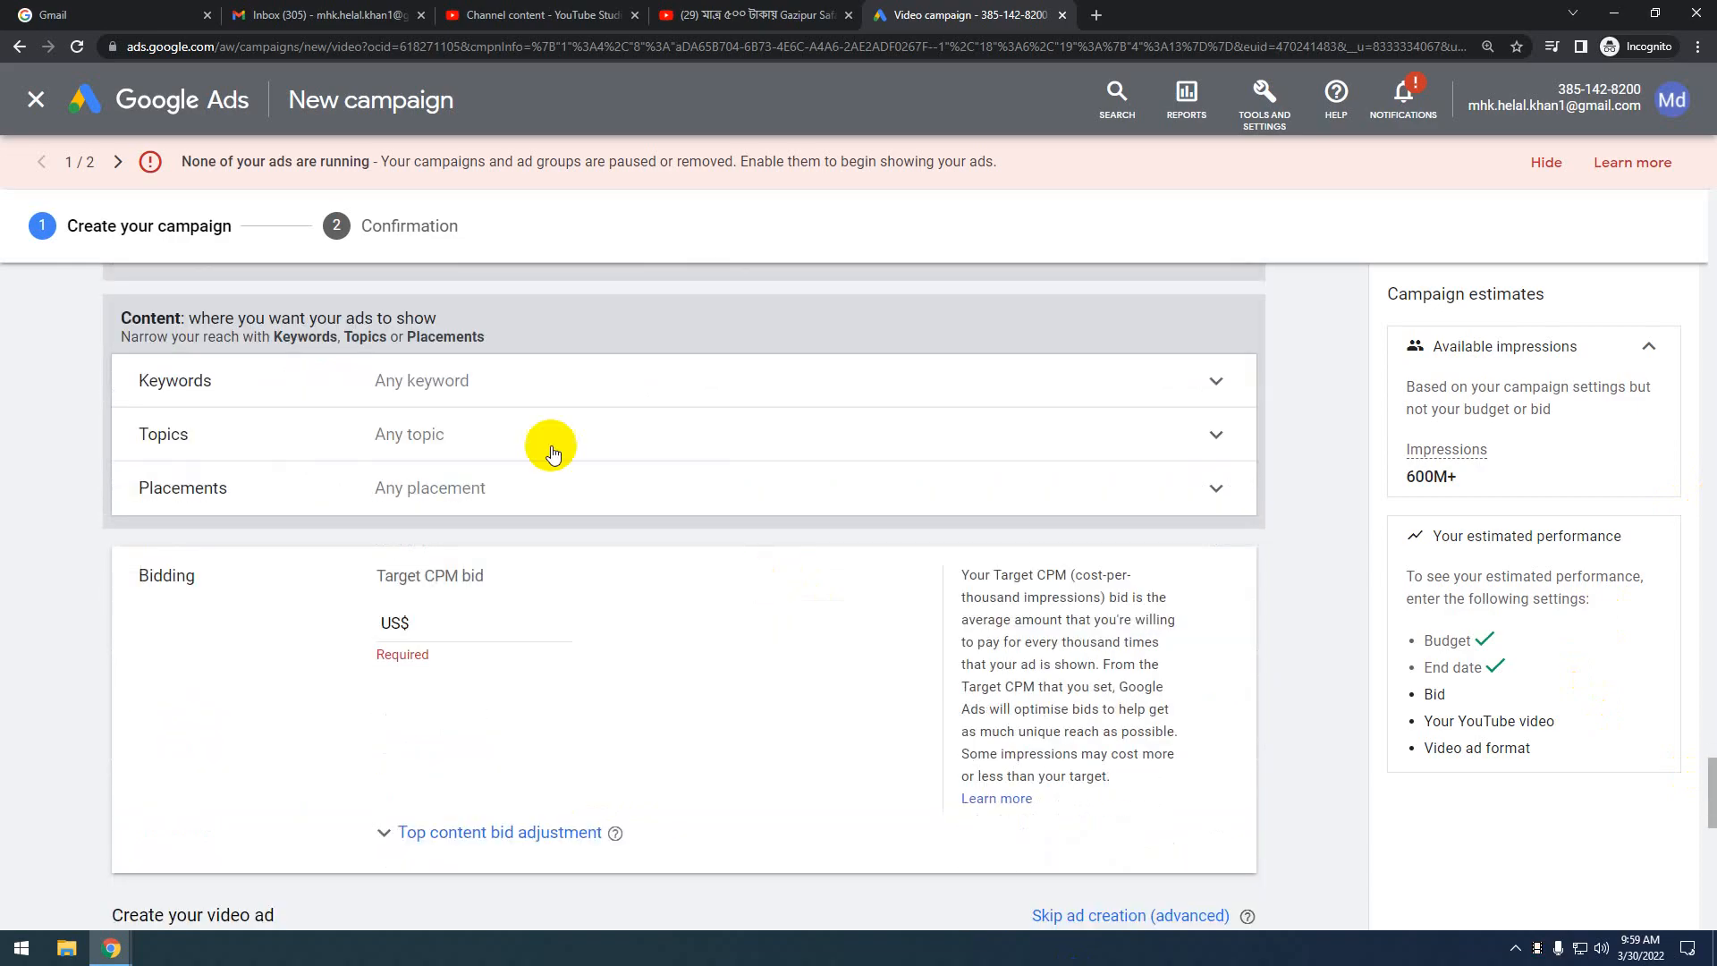
Add the content keywords 'travel' and 'travel vlog' in the Keywords card
left_click(1092, 384)
scroll(458, 586, "down", 1)
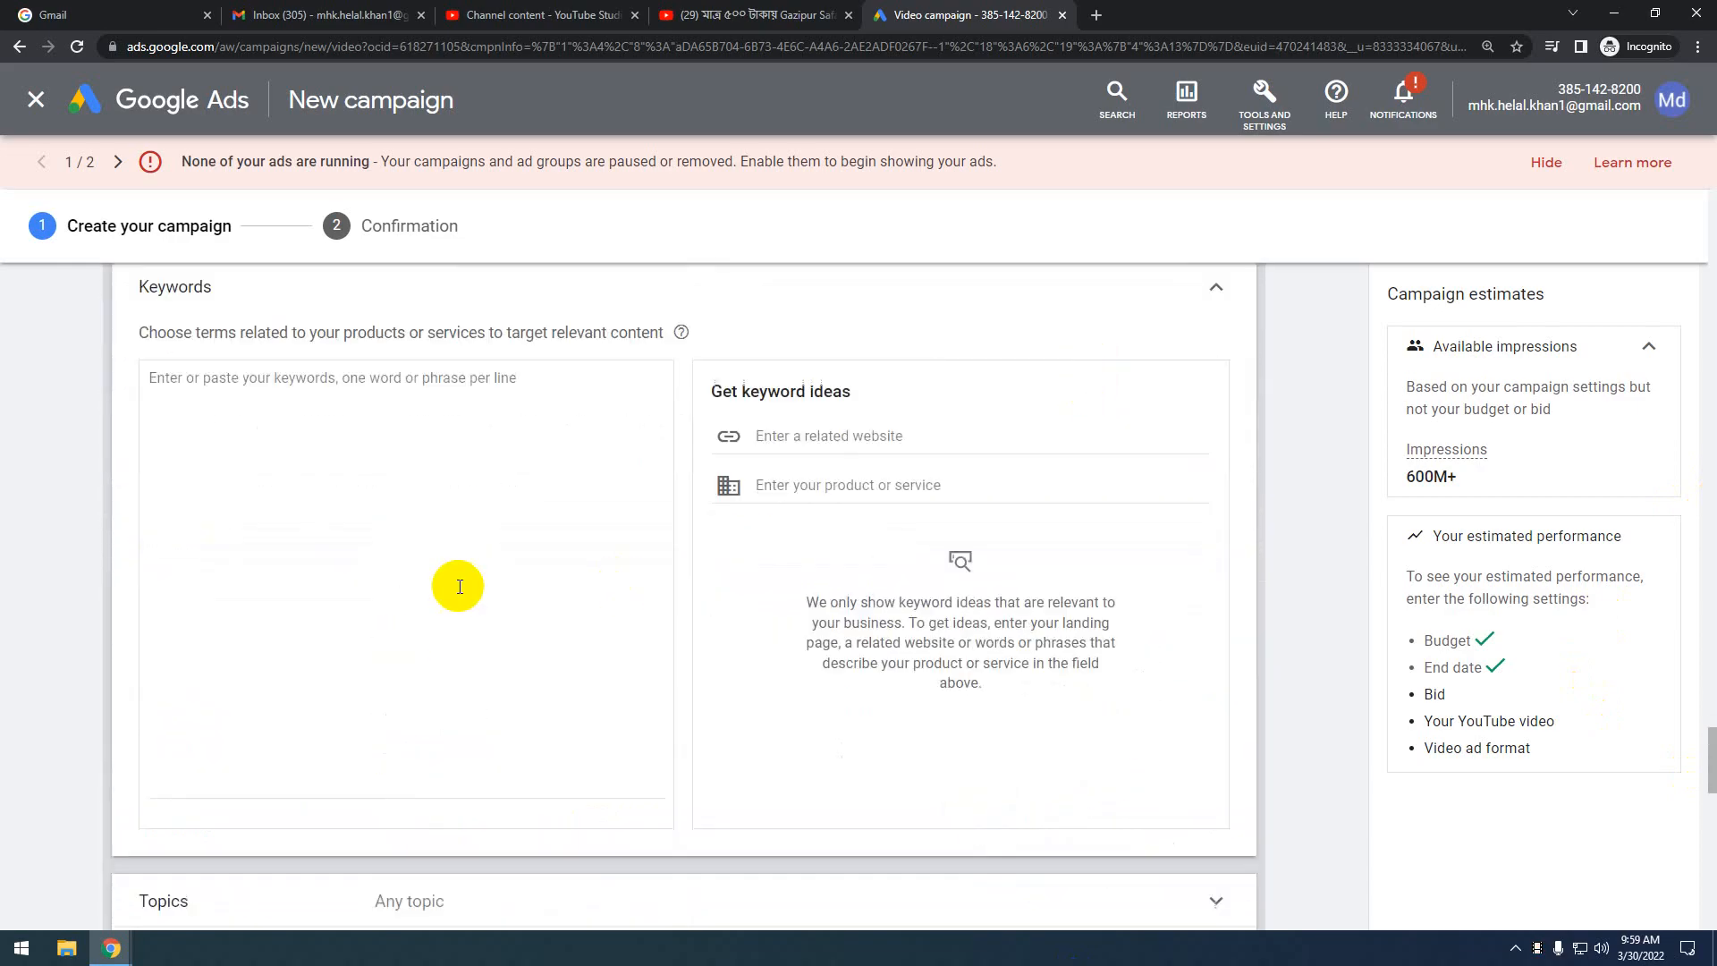
scroll(458, 586, "up", 1)
left_click(246, 494)
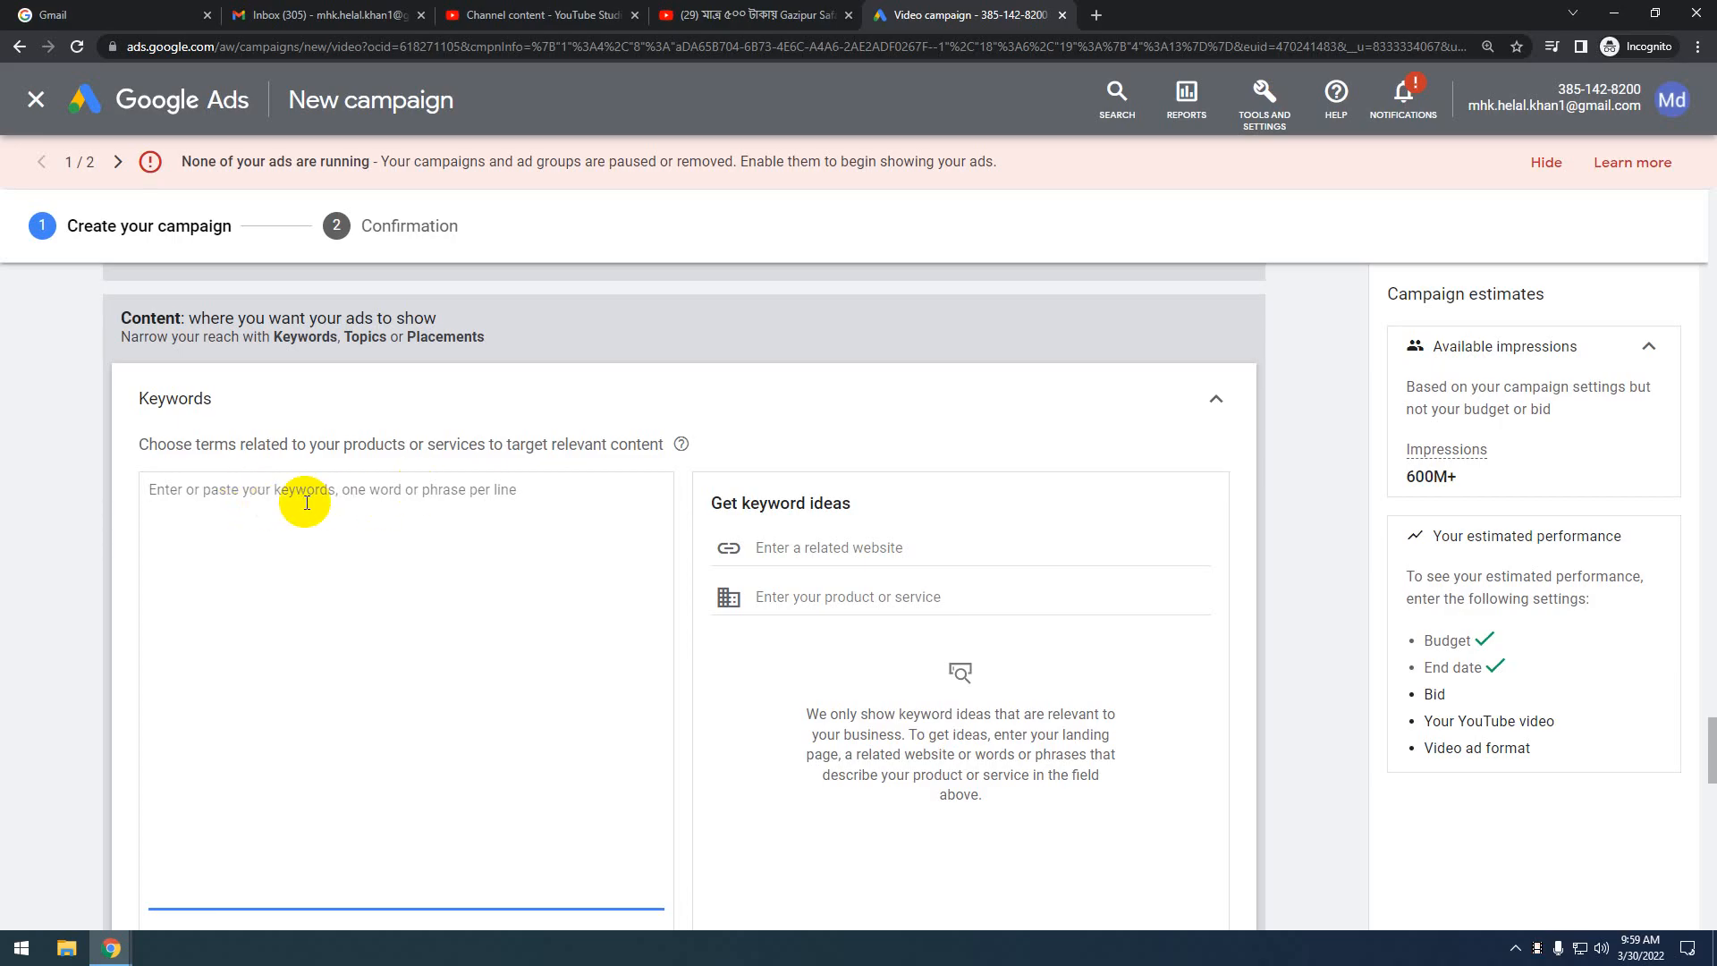
type("travel")
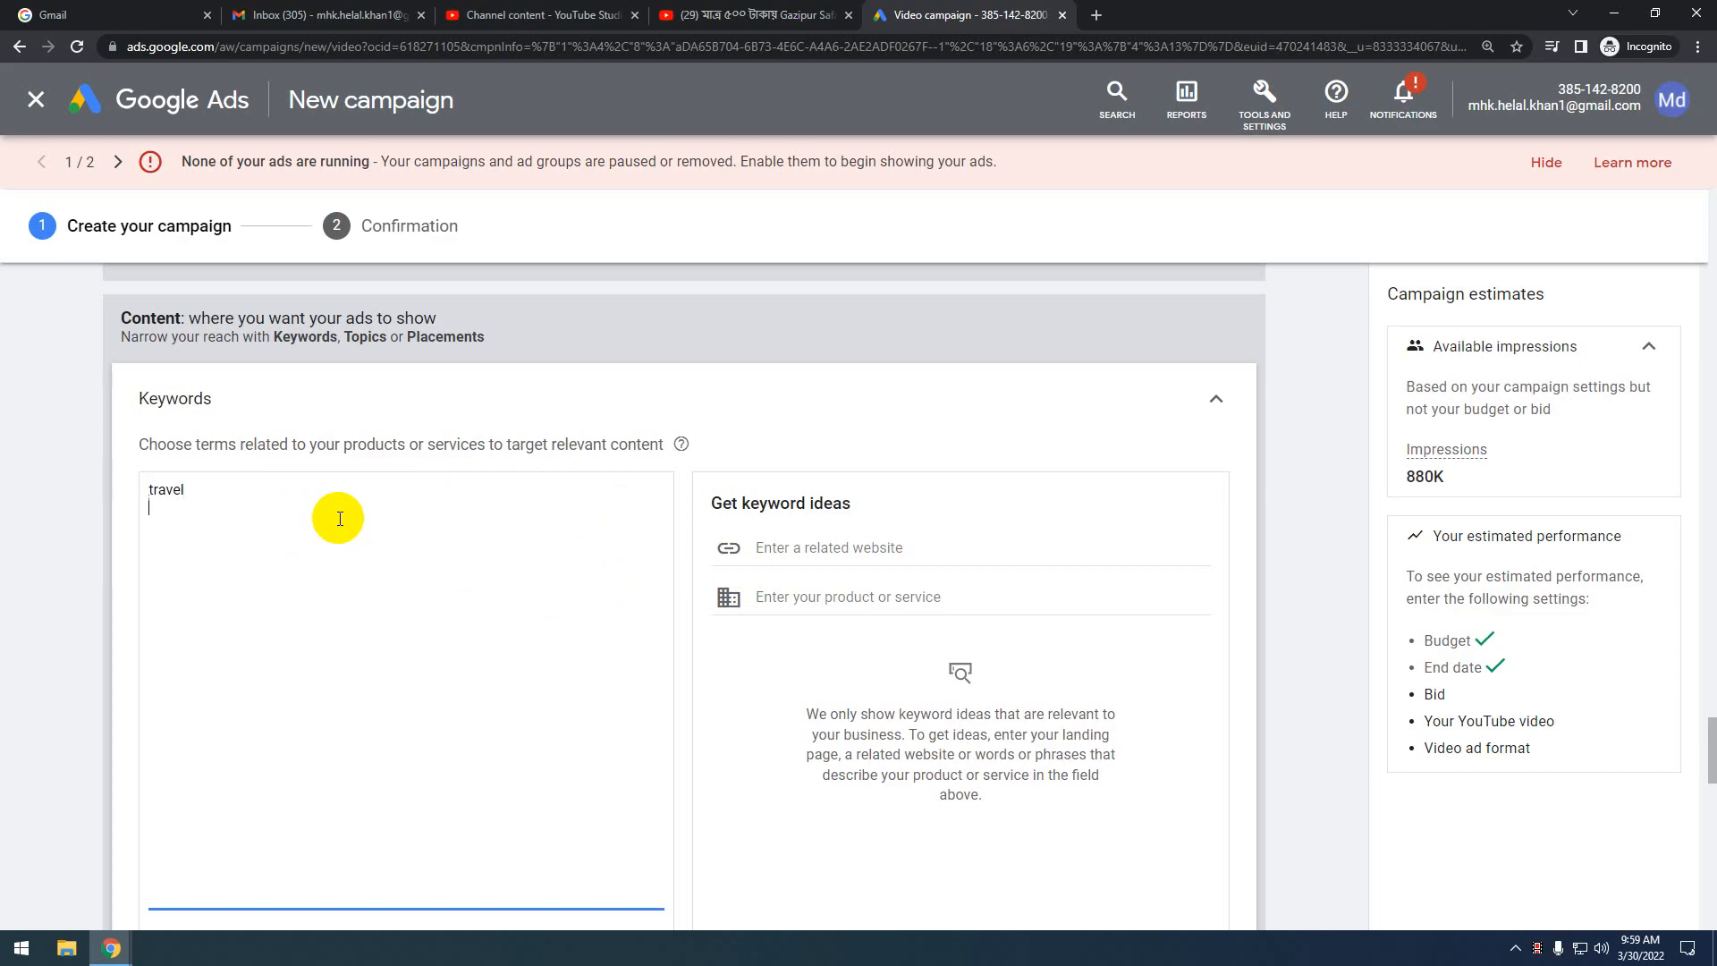
type("travel vlog")
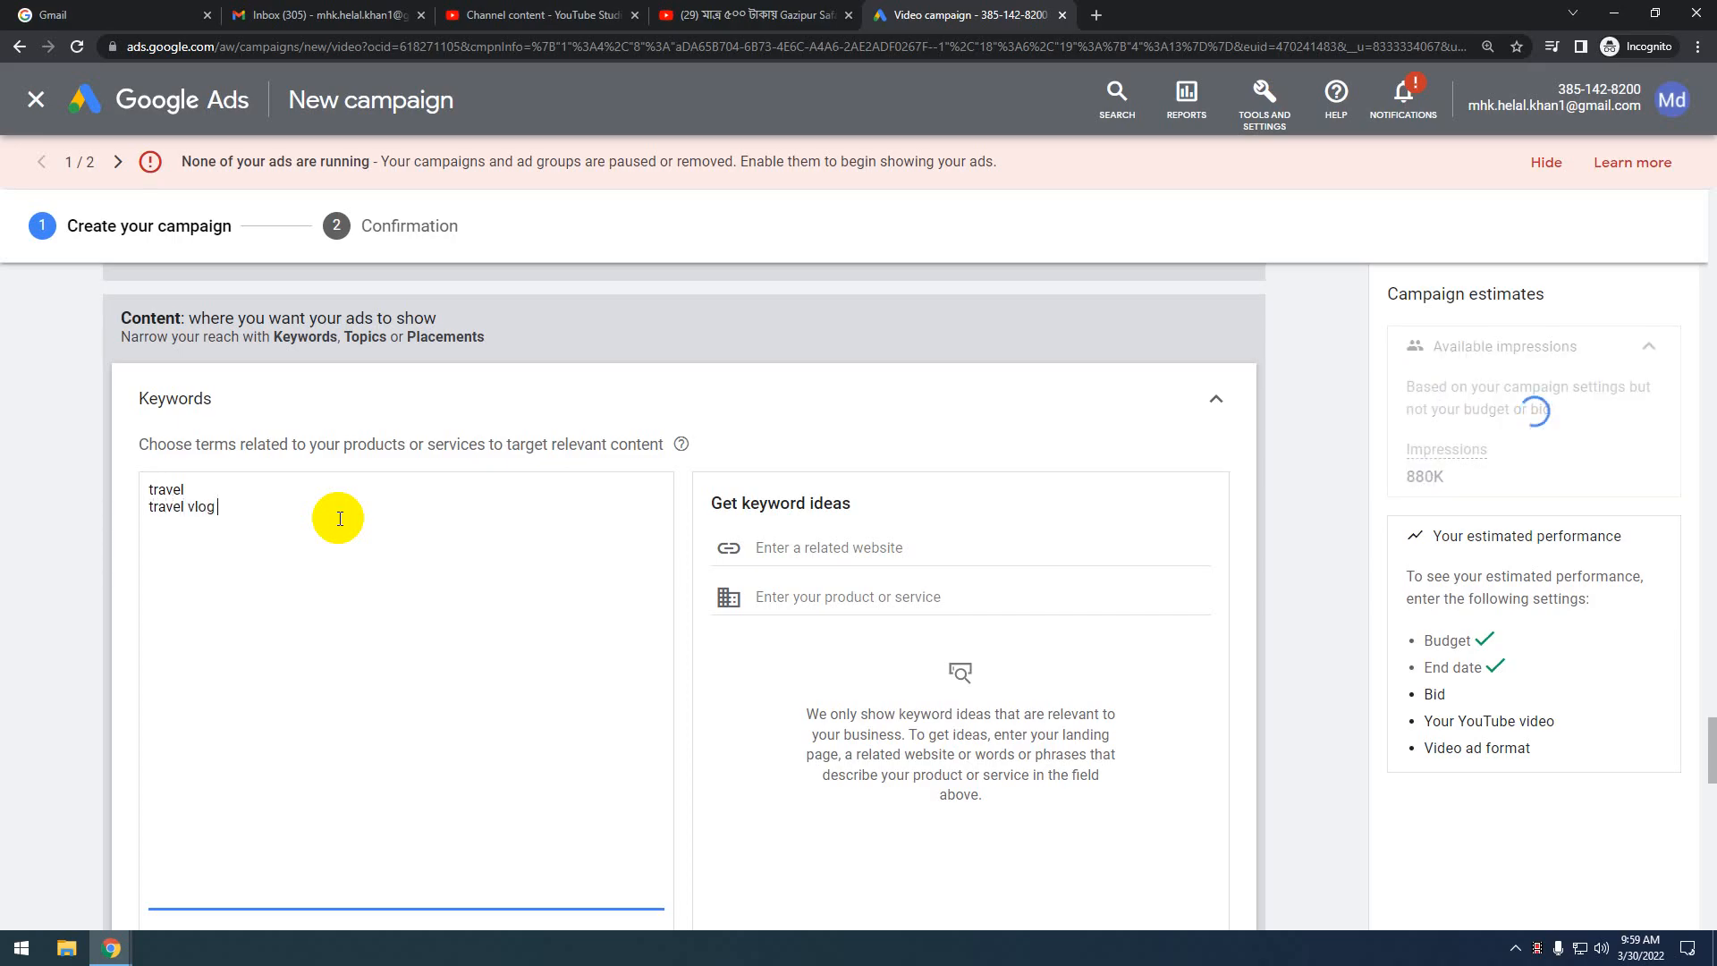
left_click(1252, 429)
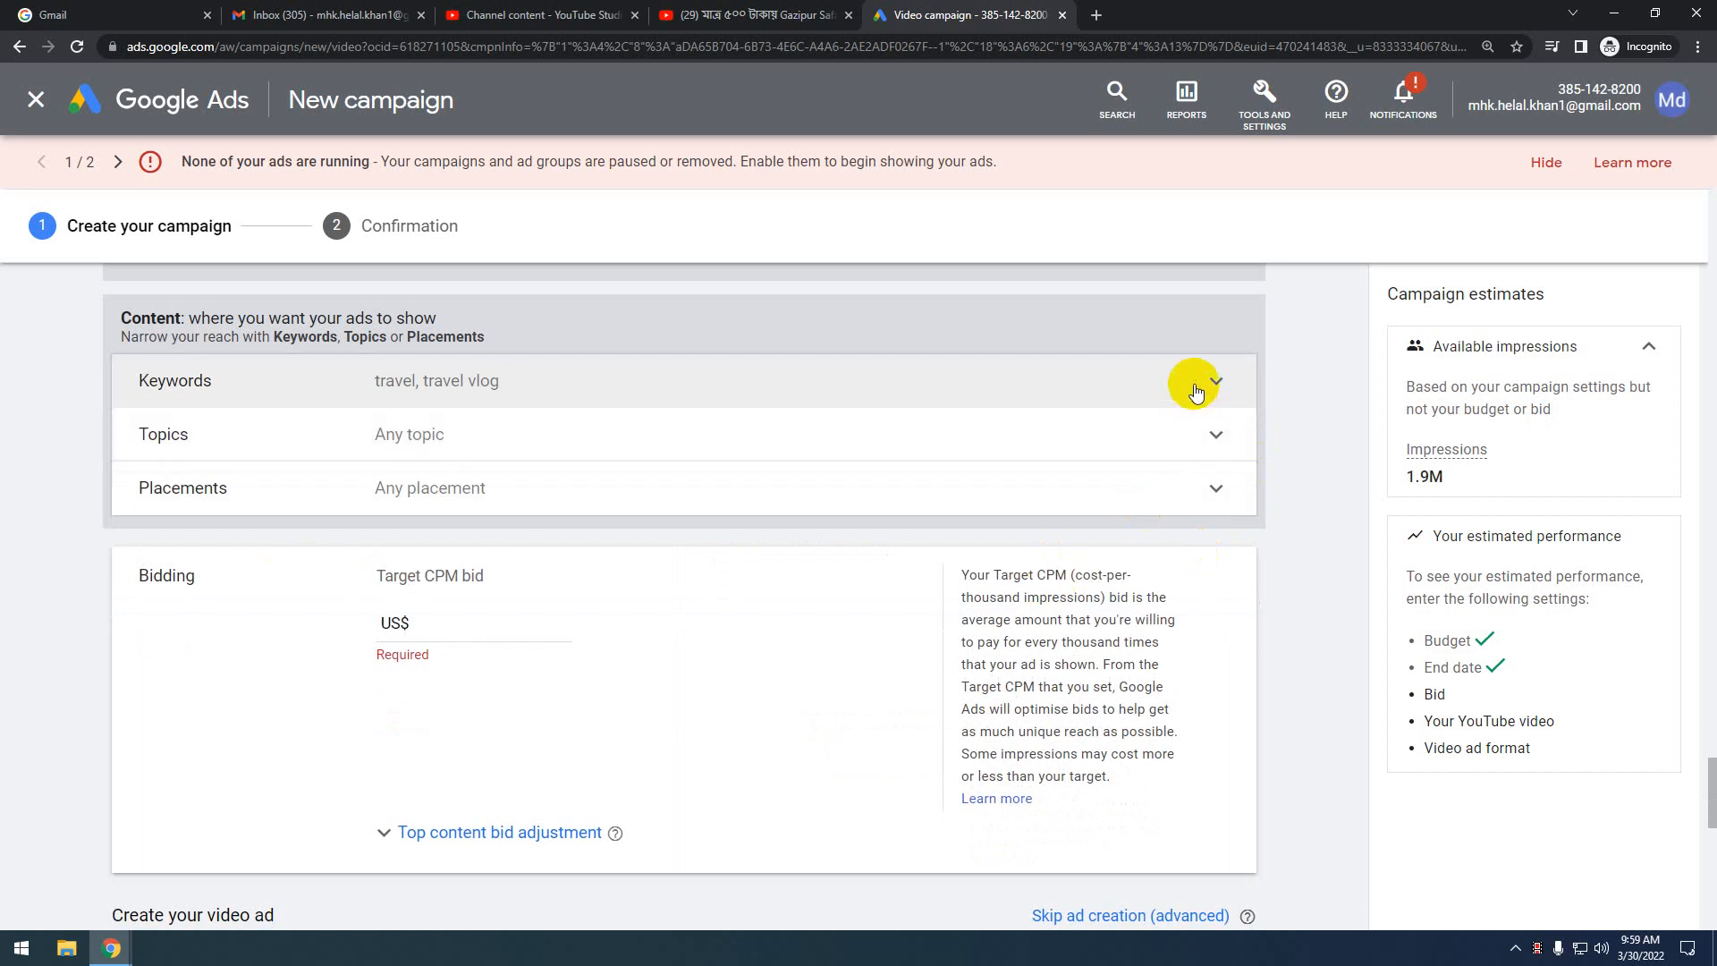
left_click(1158, 392)
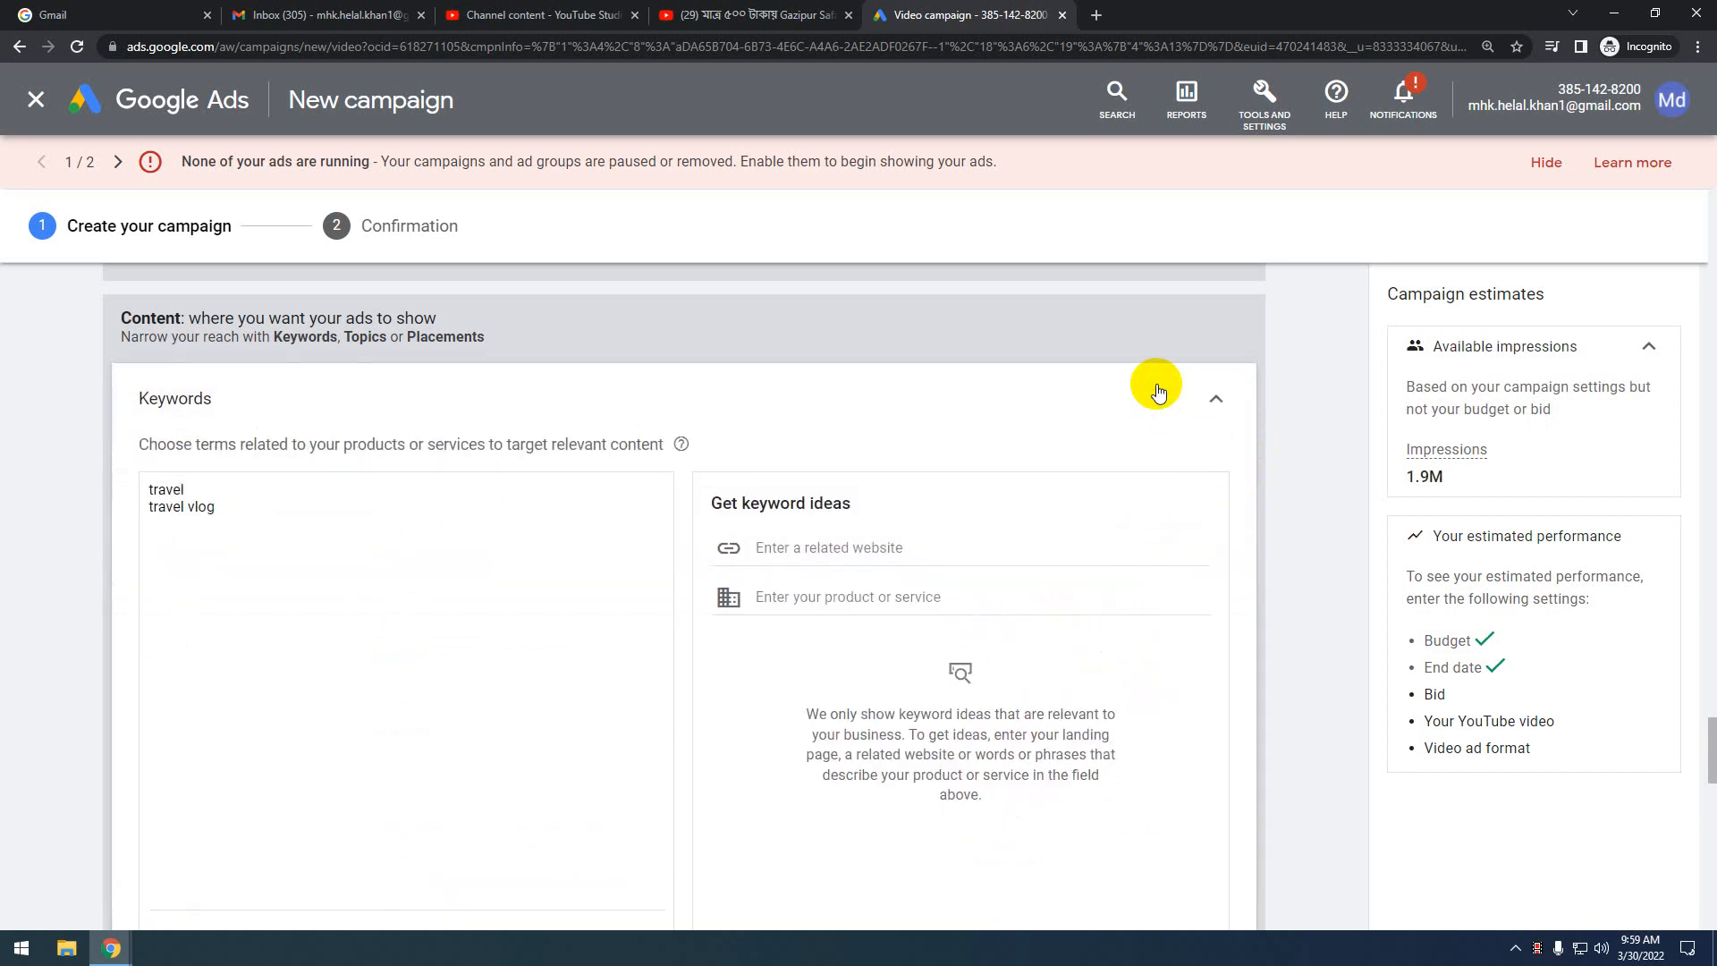
left_click(1159, 392)
Open Topics and tick Travel & Transportation and People & Society
left_click(1086, 437)
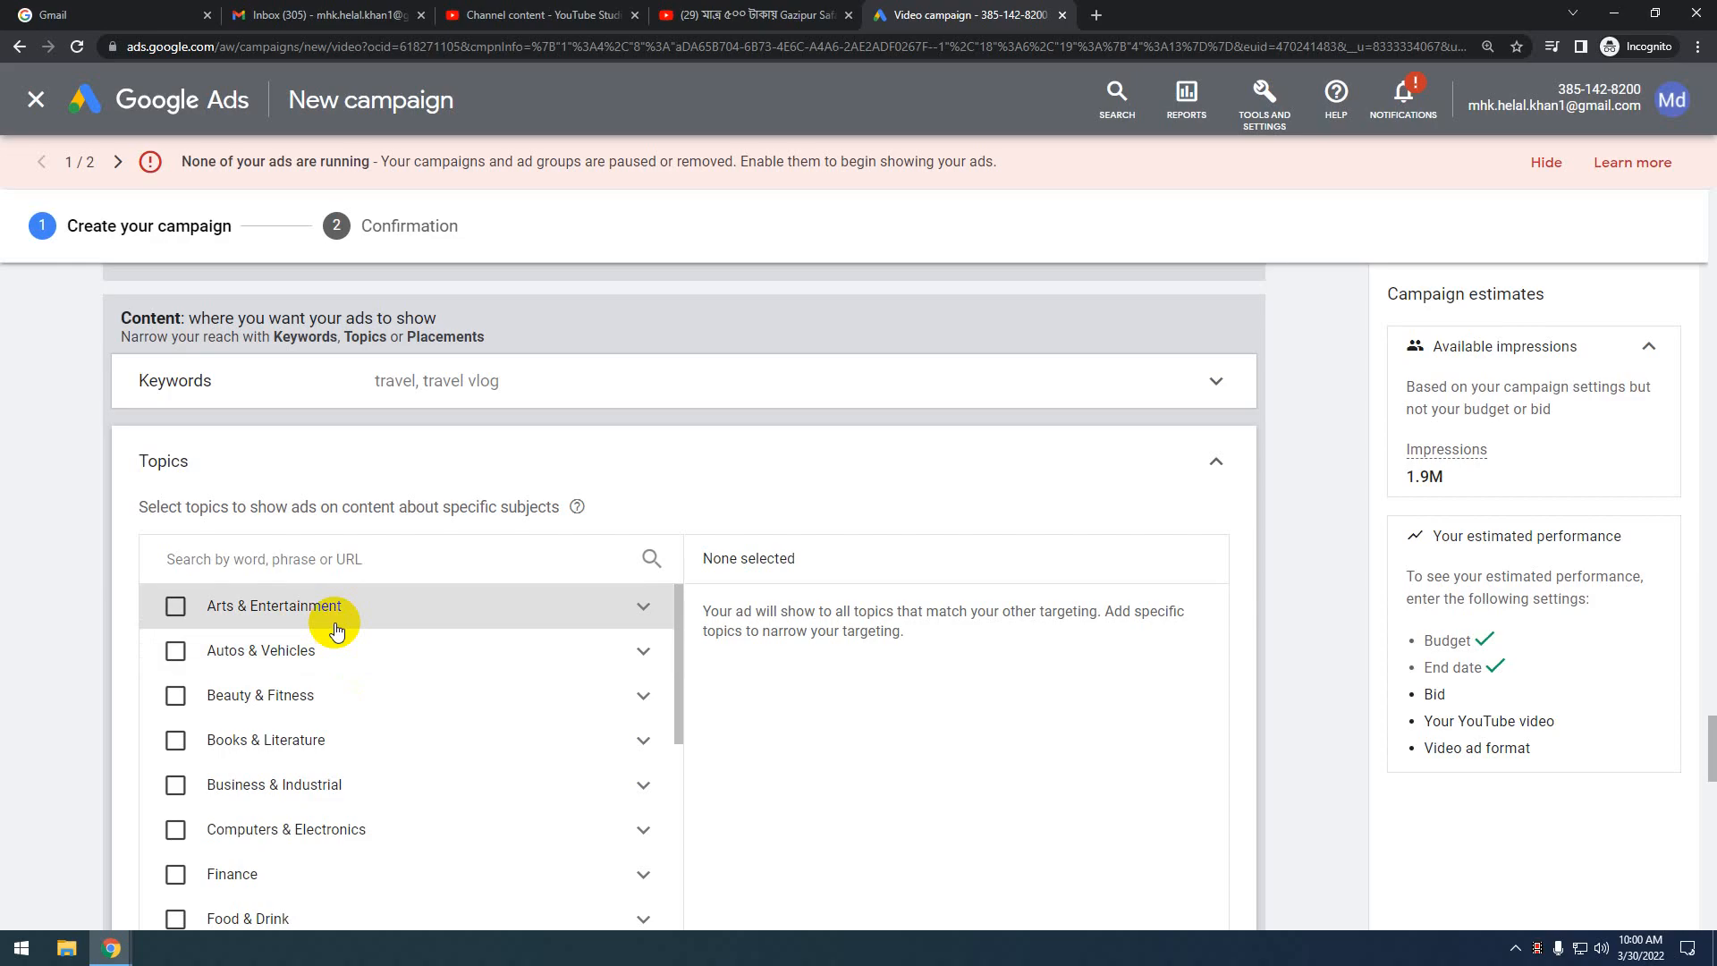
scroll(337, 631, "down", 1)
scroll(383, 728, "down", 1)
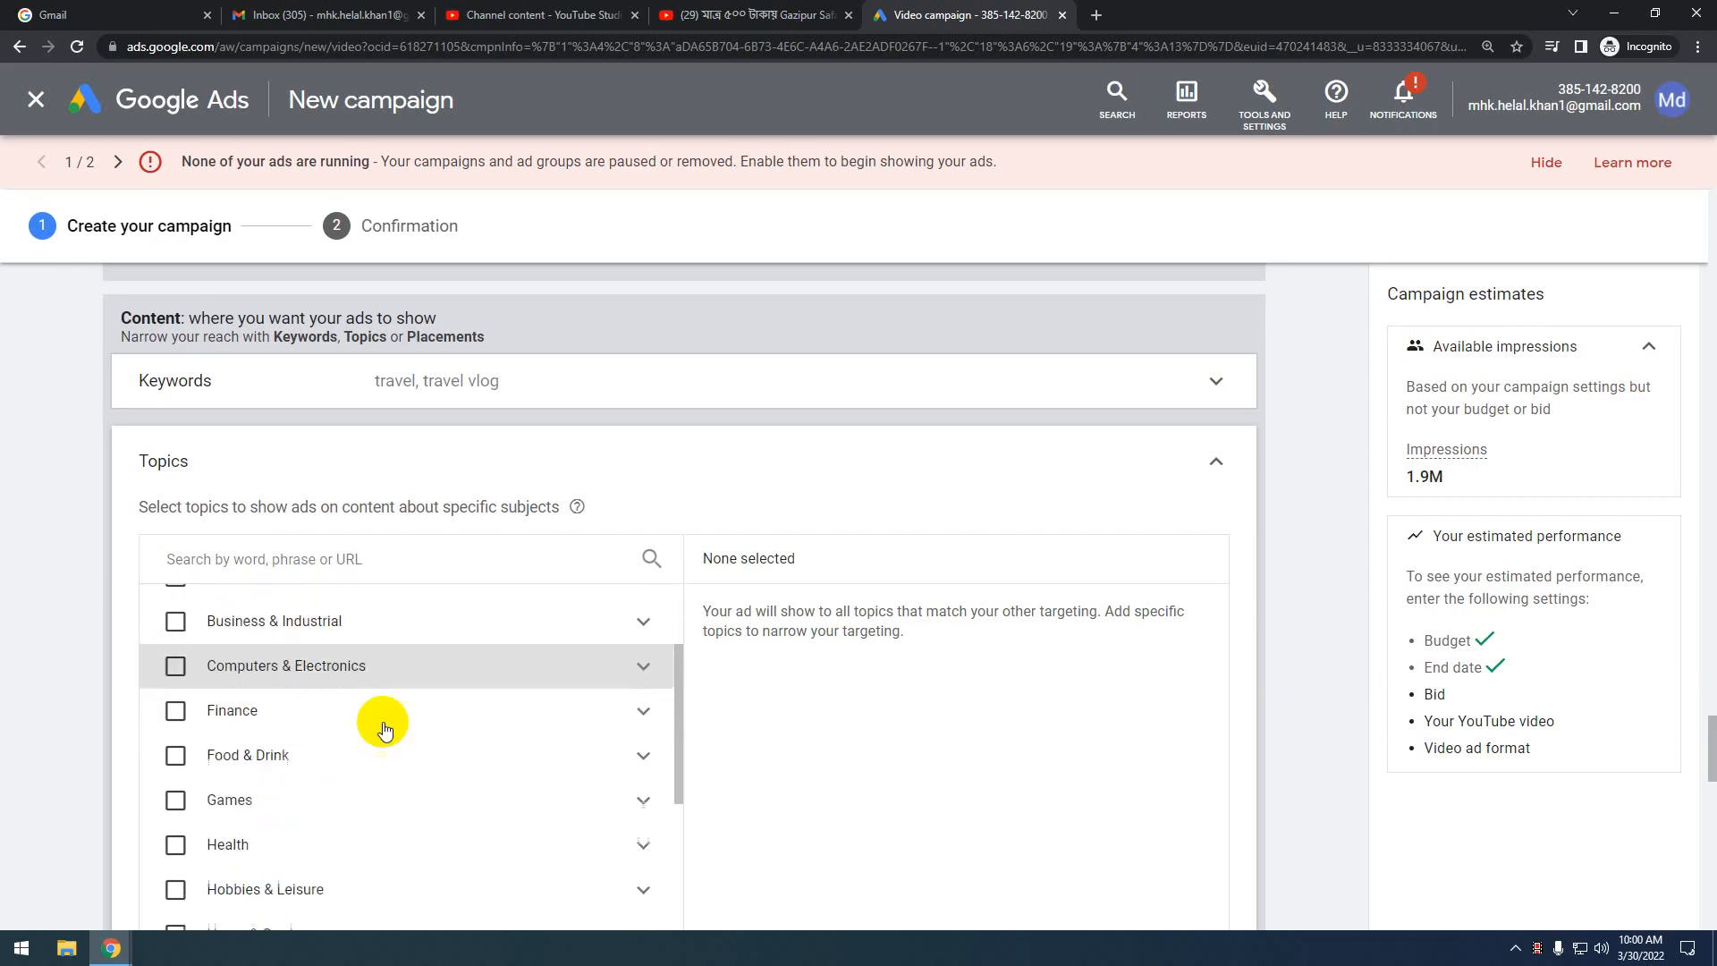
scroll(337, 823, "up", 2)
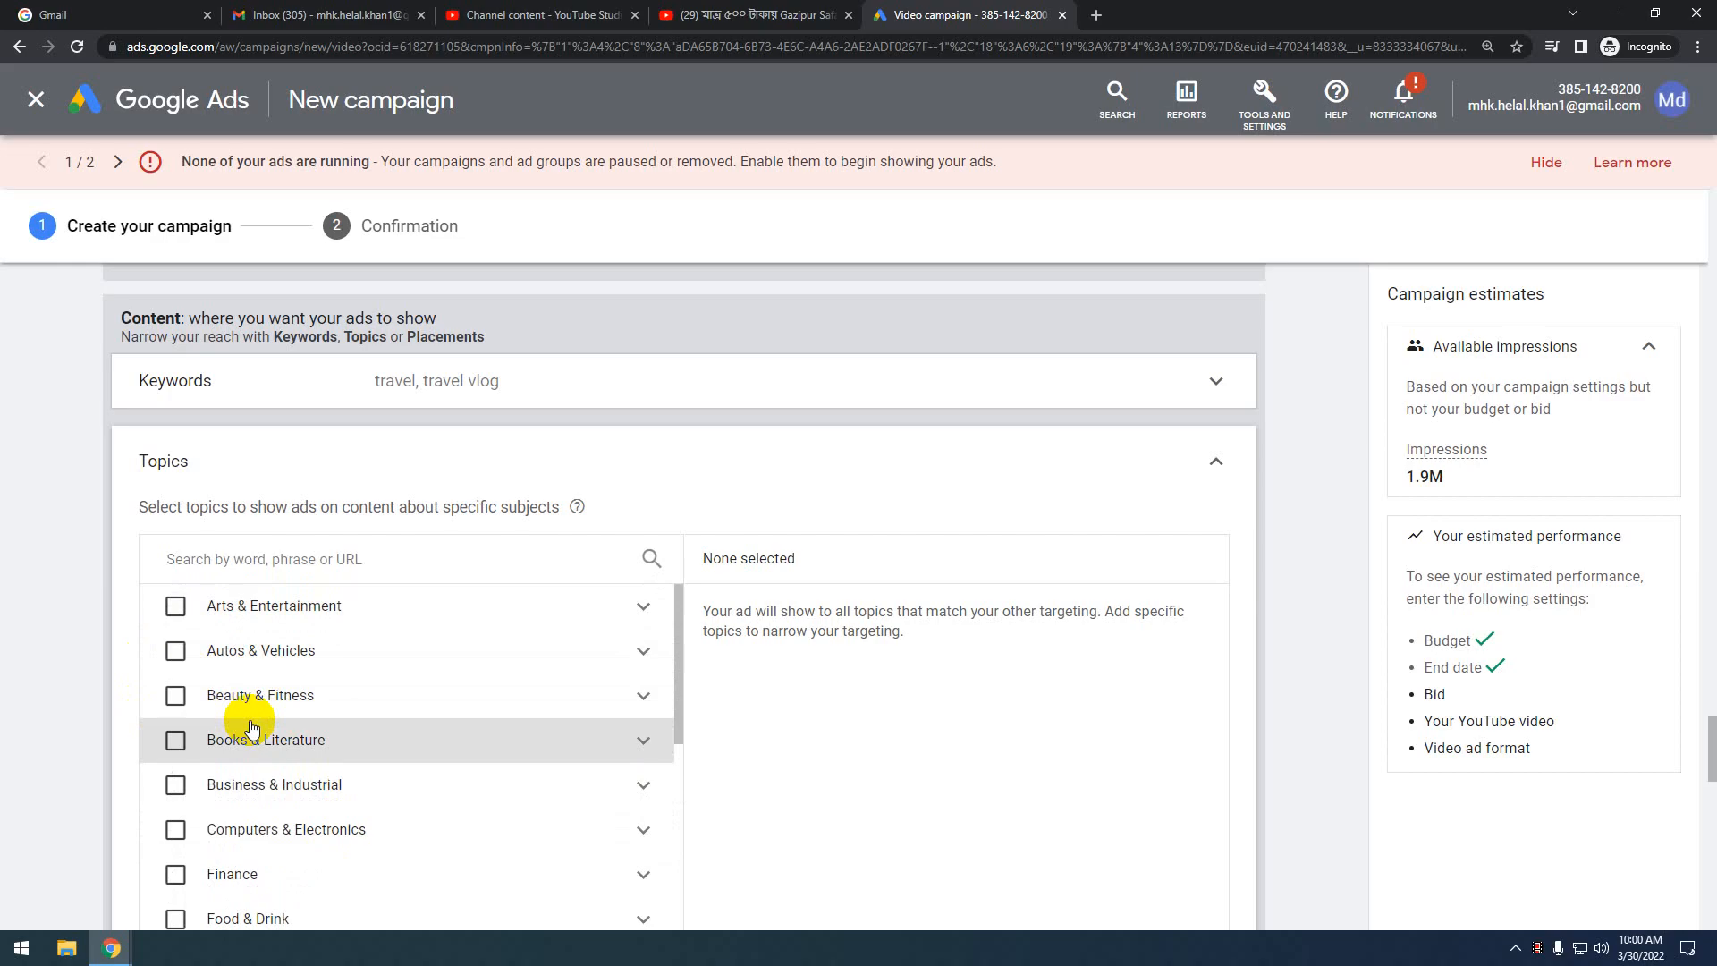
scroll(252, 728, "down", 2)
scroll(246, 706, "down", 2)
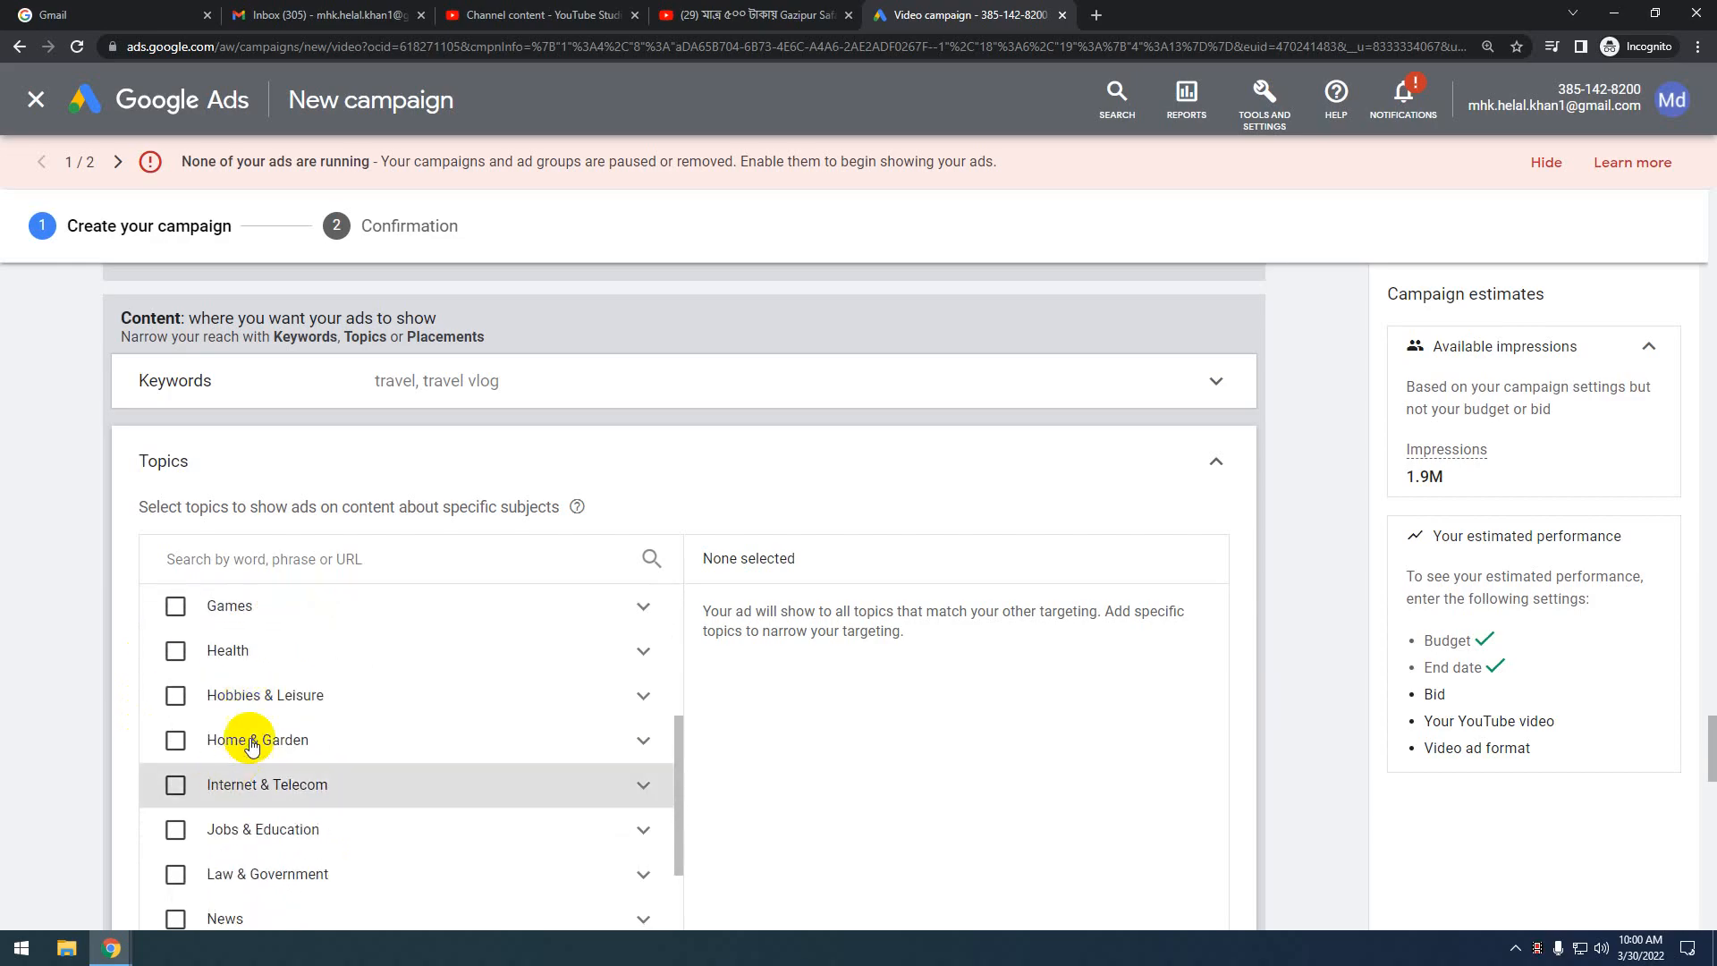
scroll(255, 769, "down", 4)
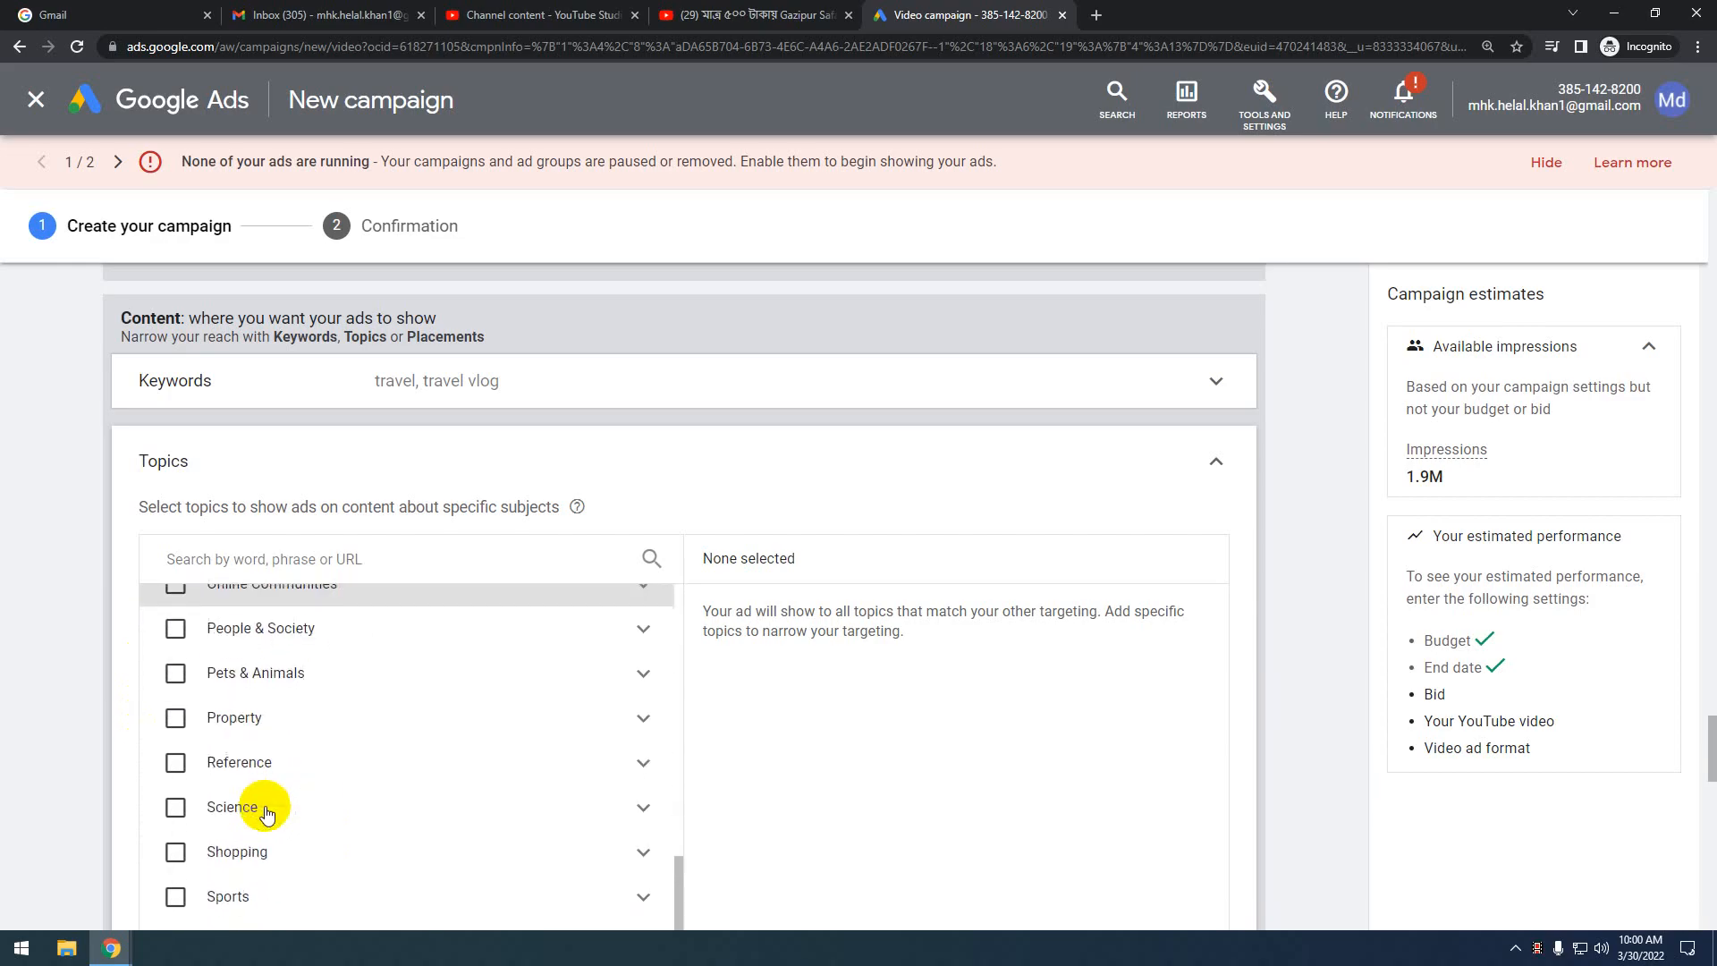
scroll(254, 809, "up", 1)
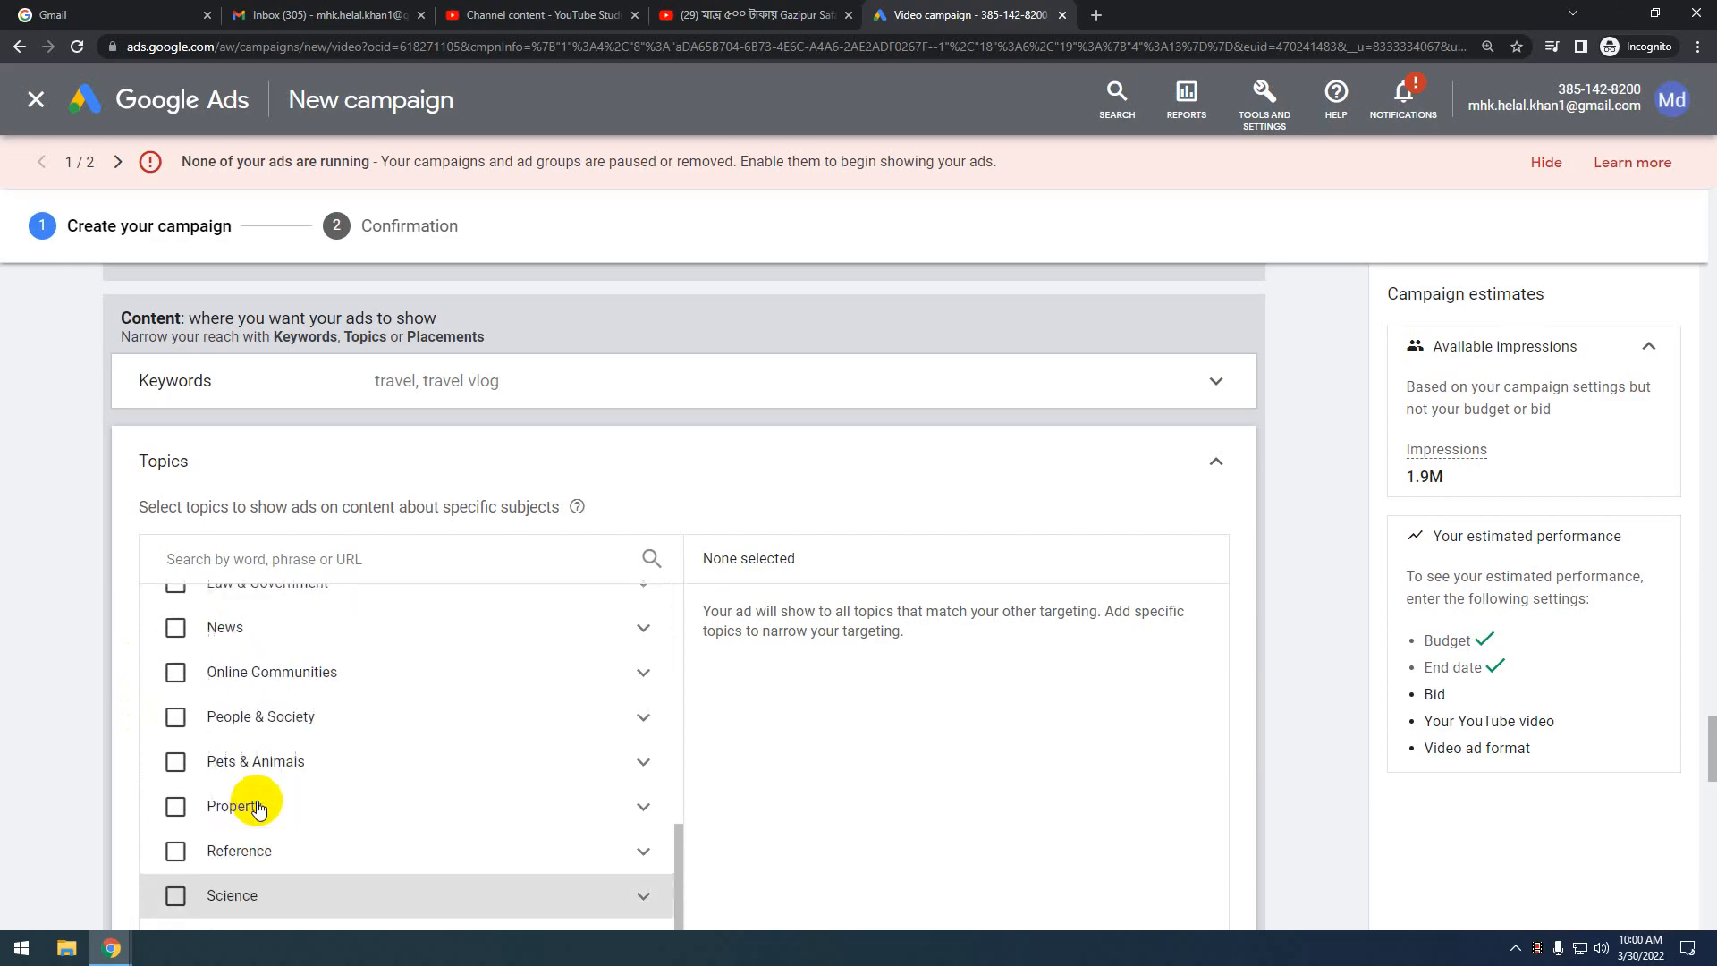
scroll(258, 808, "up", 1)
scroll(258, 807, "down", 2)
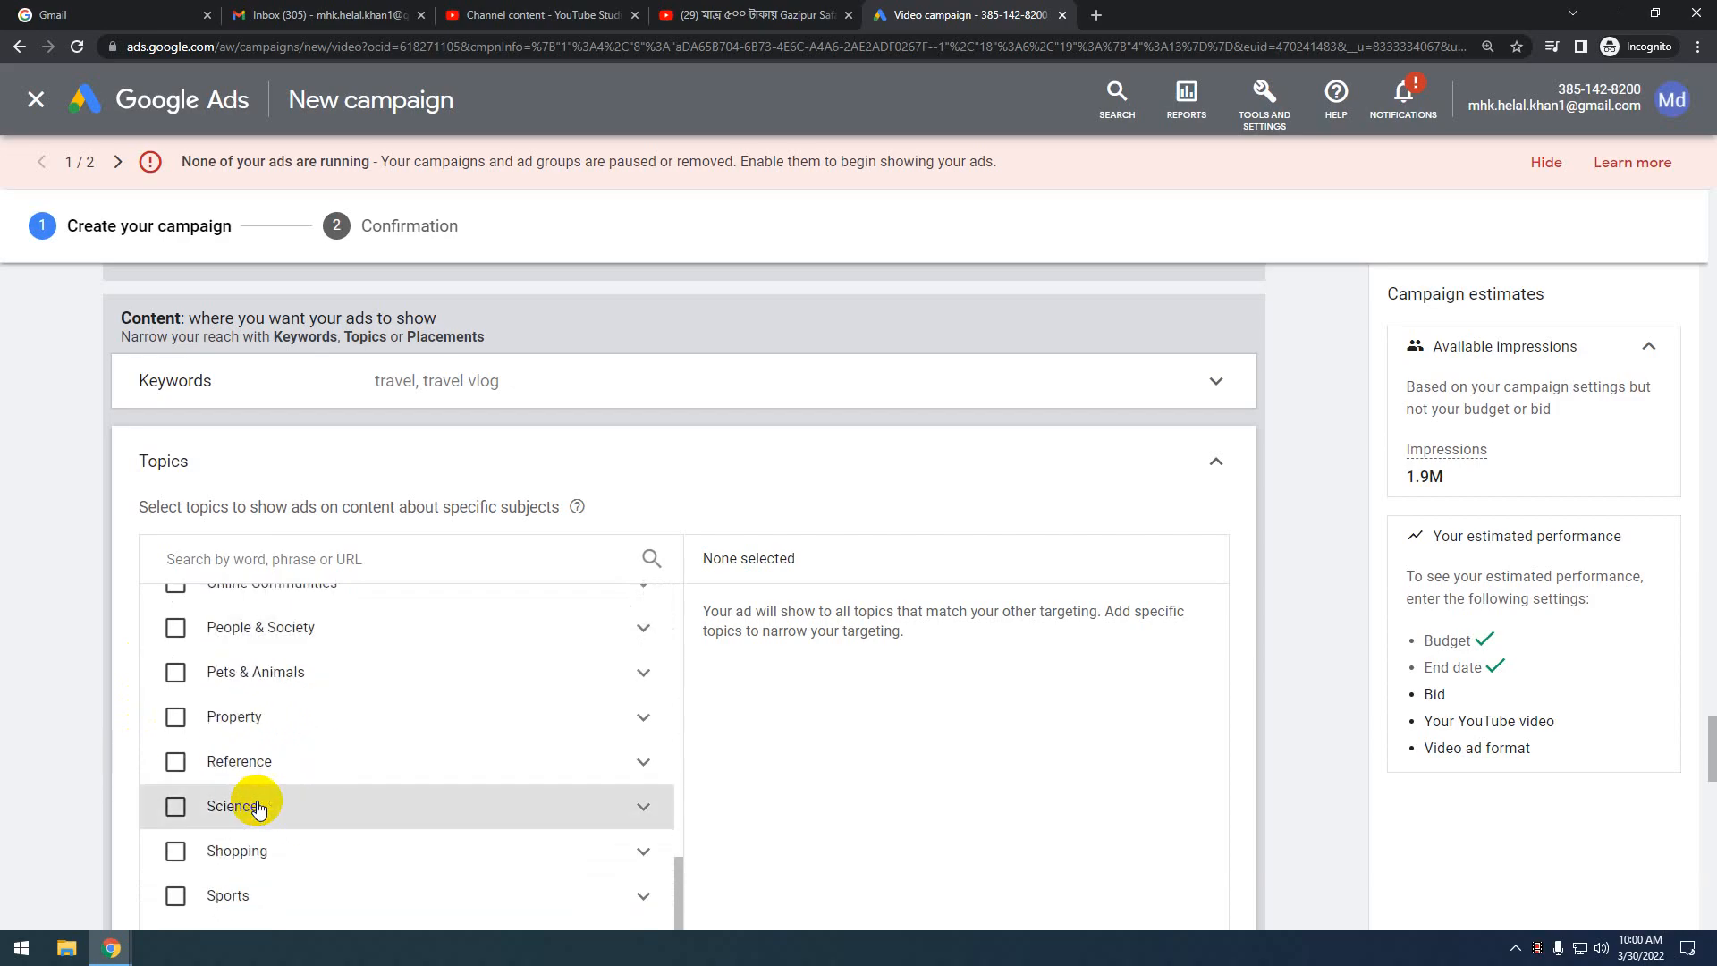
scroll(258, 807, "up", 3)
scroll(258, 807, "up", 2)
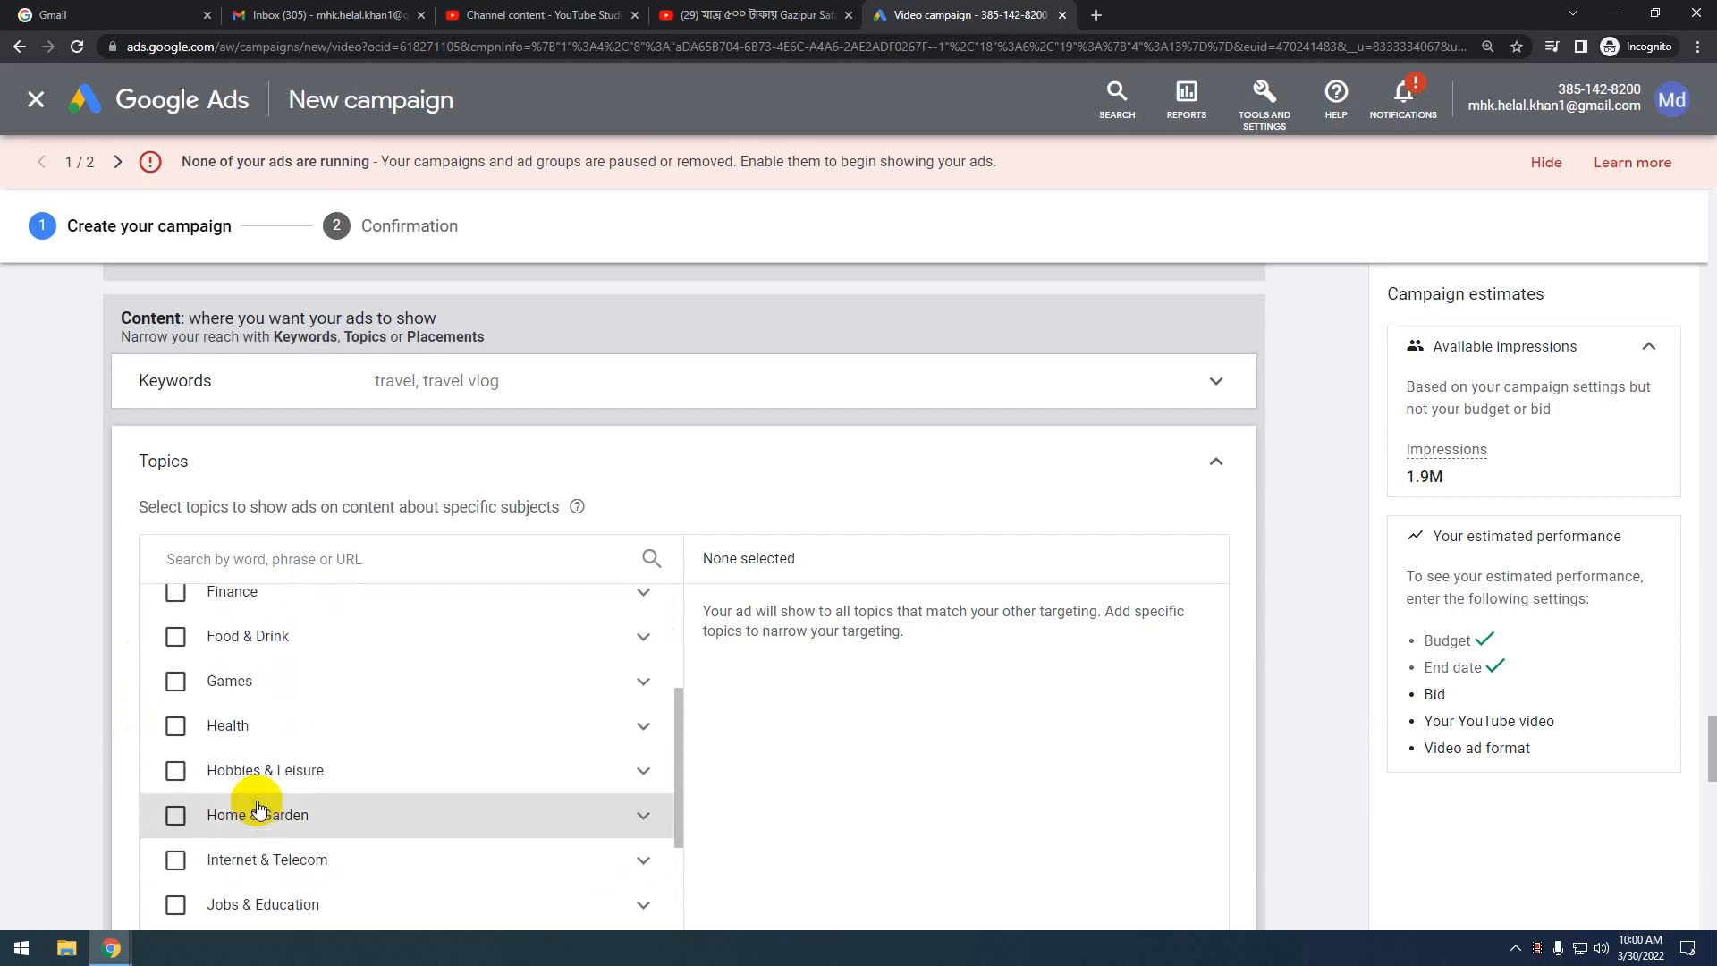
scroll(258, 808, "up", 2)
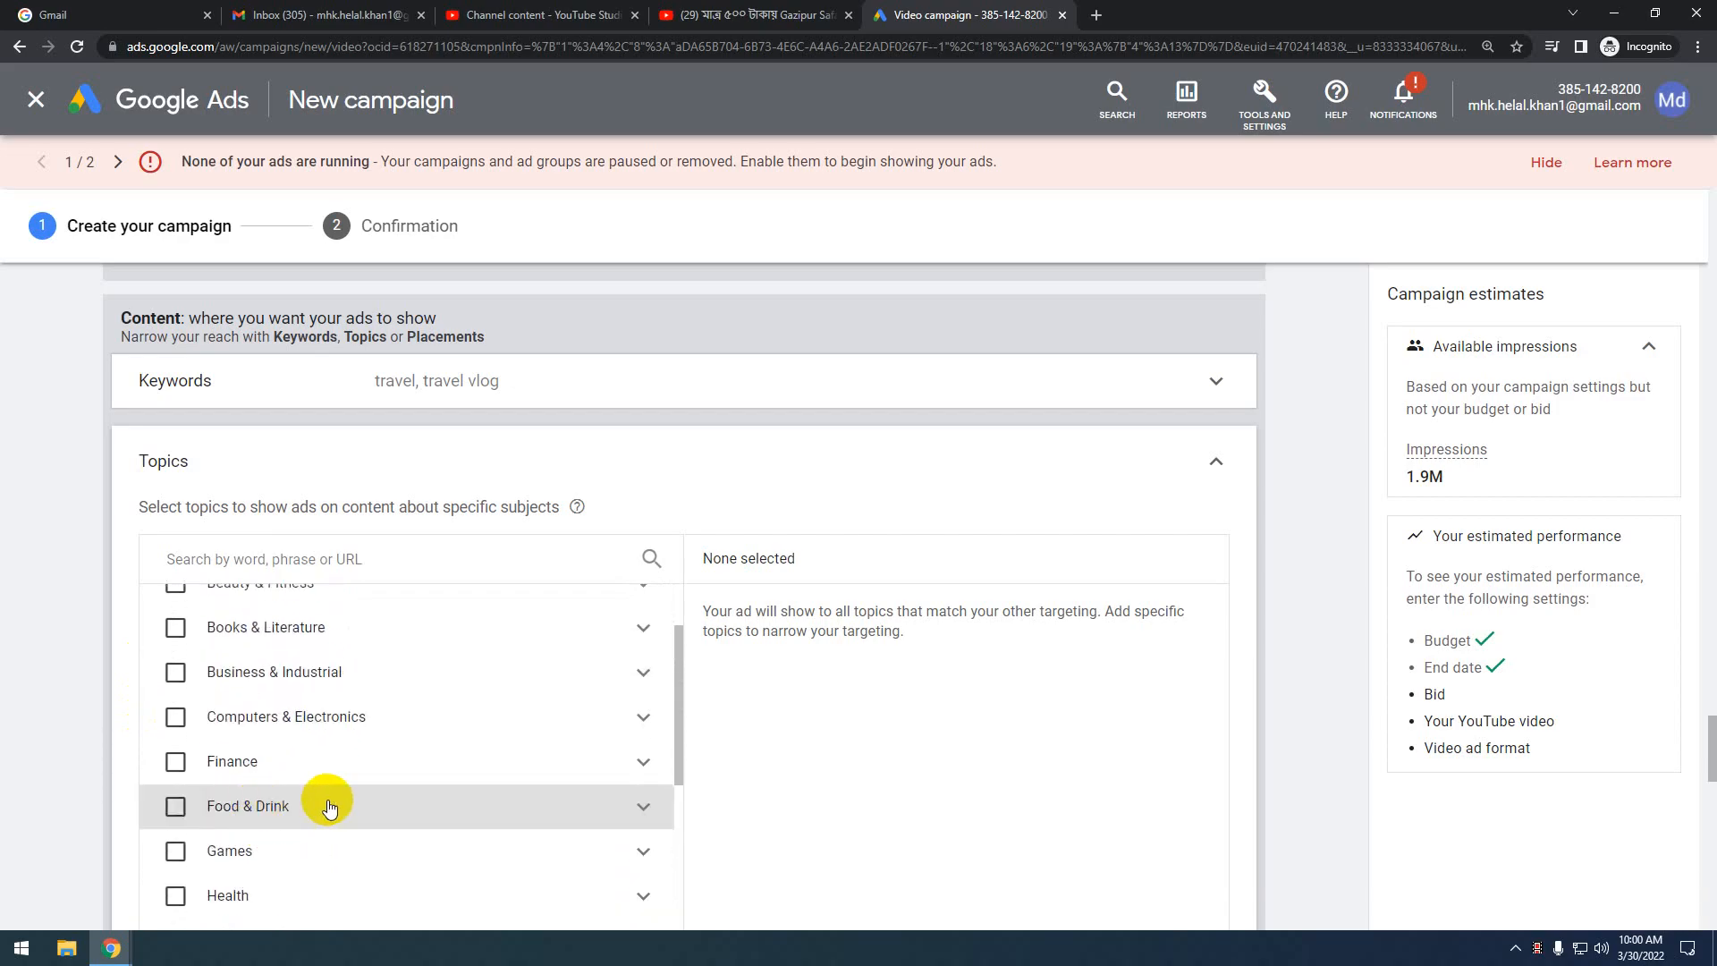
scroll(326, 793, "up", 5)
scroll(750, 608, "down", 6)
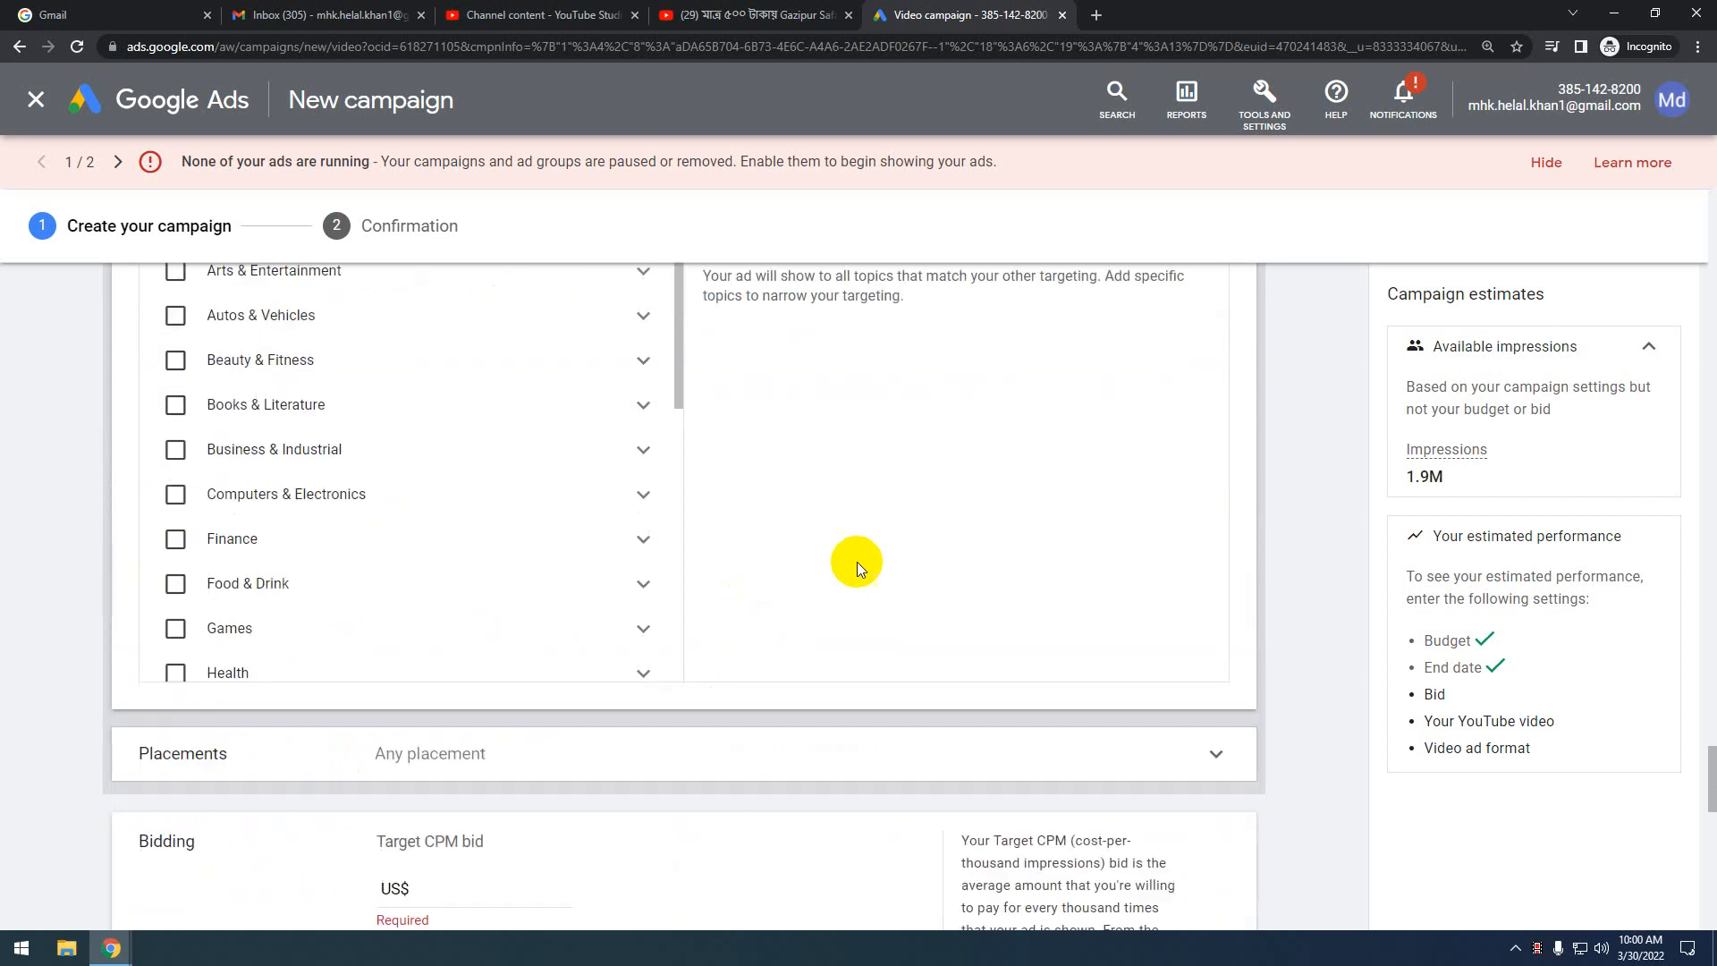
scroll(548, 572, "down", 5)
scroll(551, 575, "down", 4)
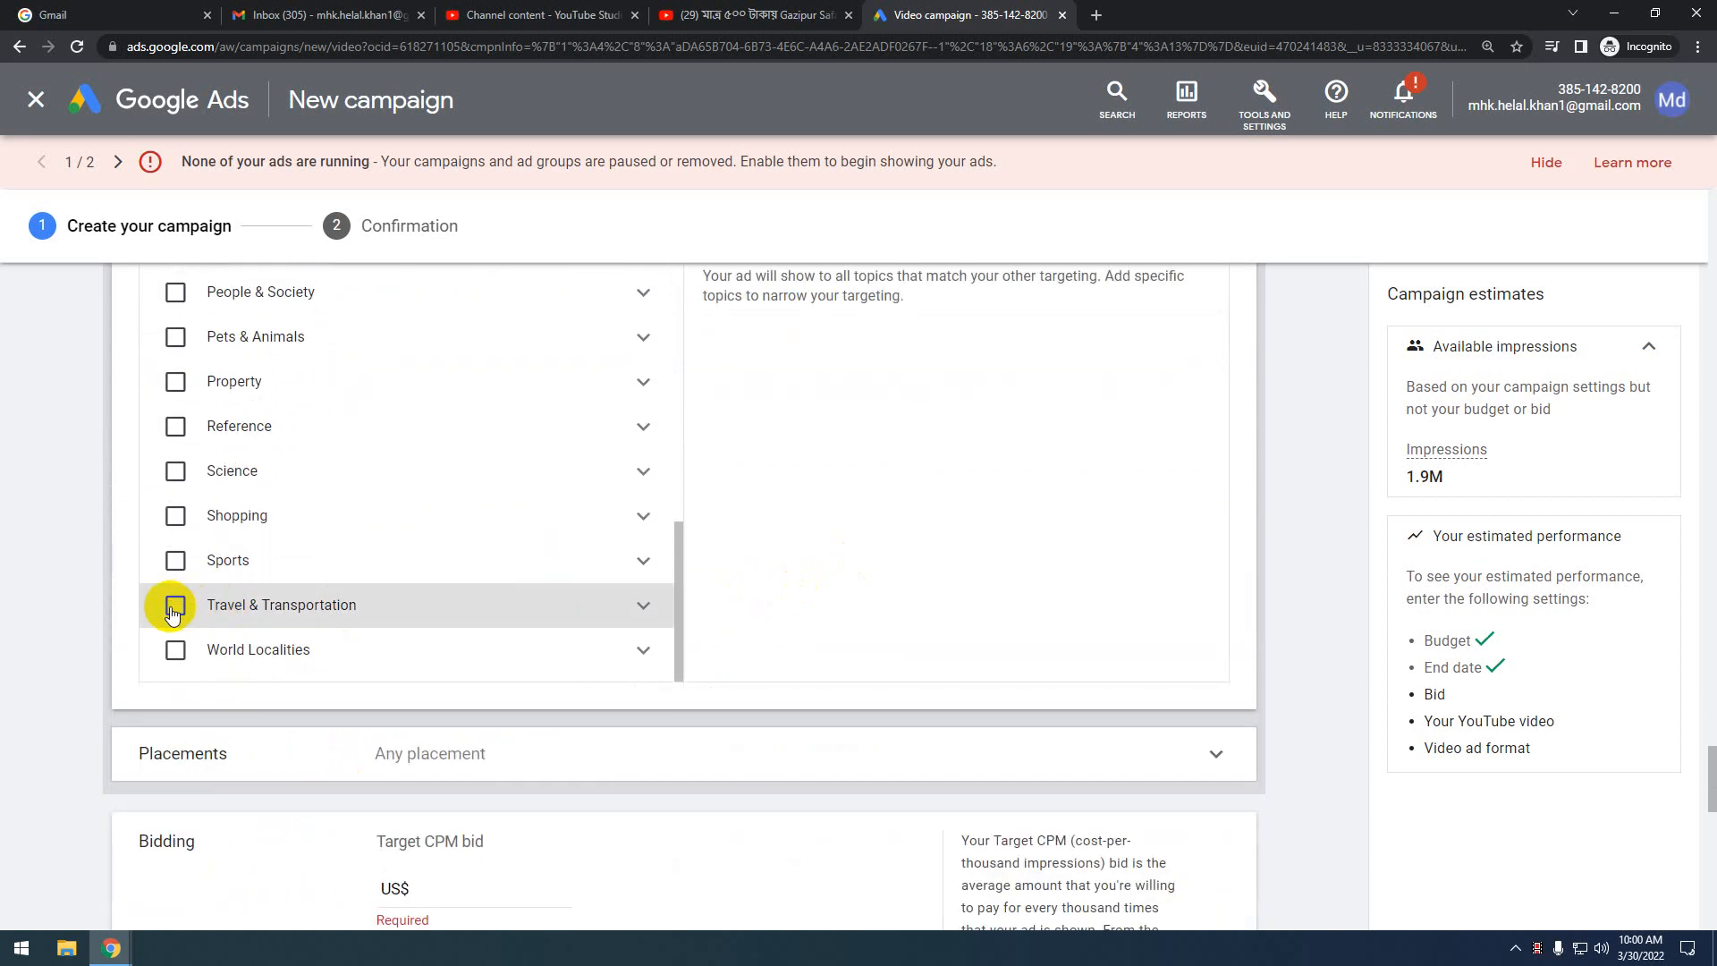
left_click(173, 606)
scroll(261, 652, "up", 6)
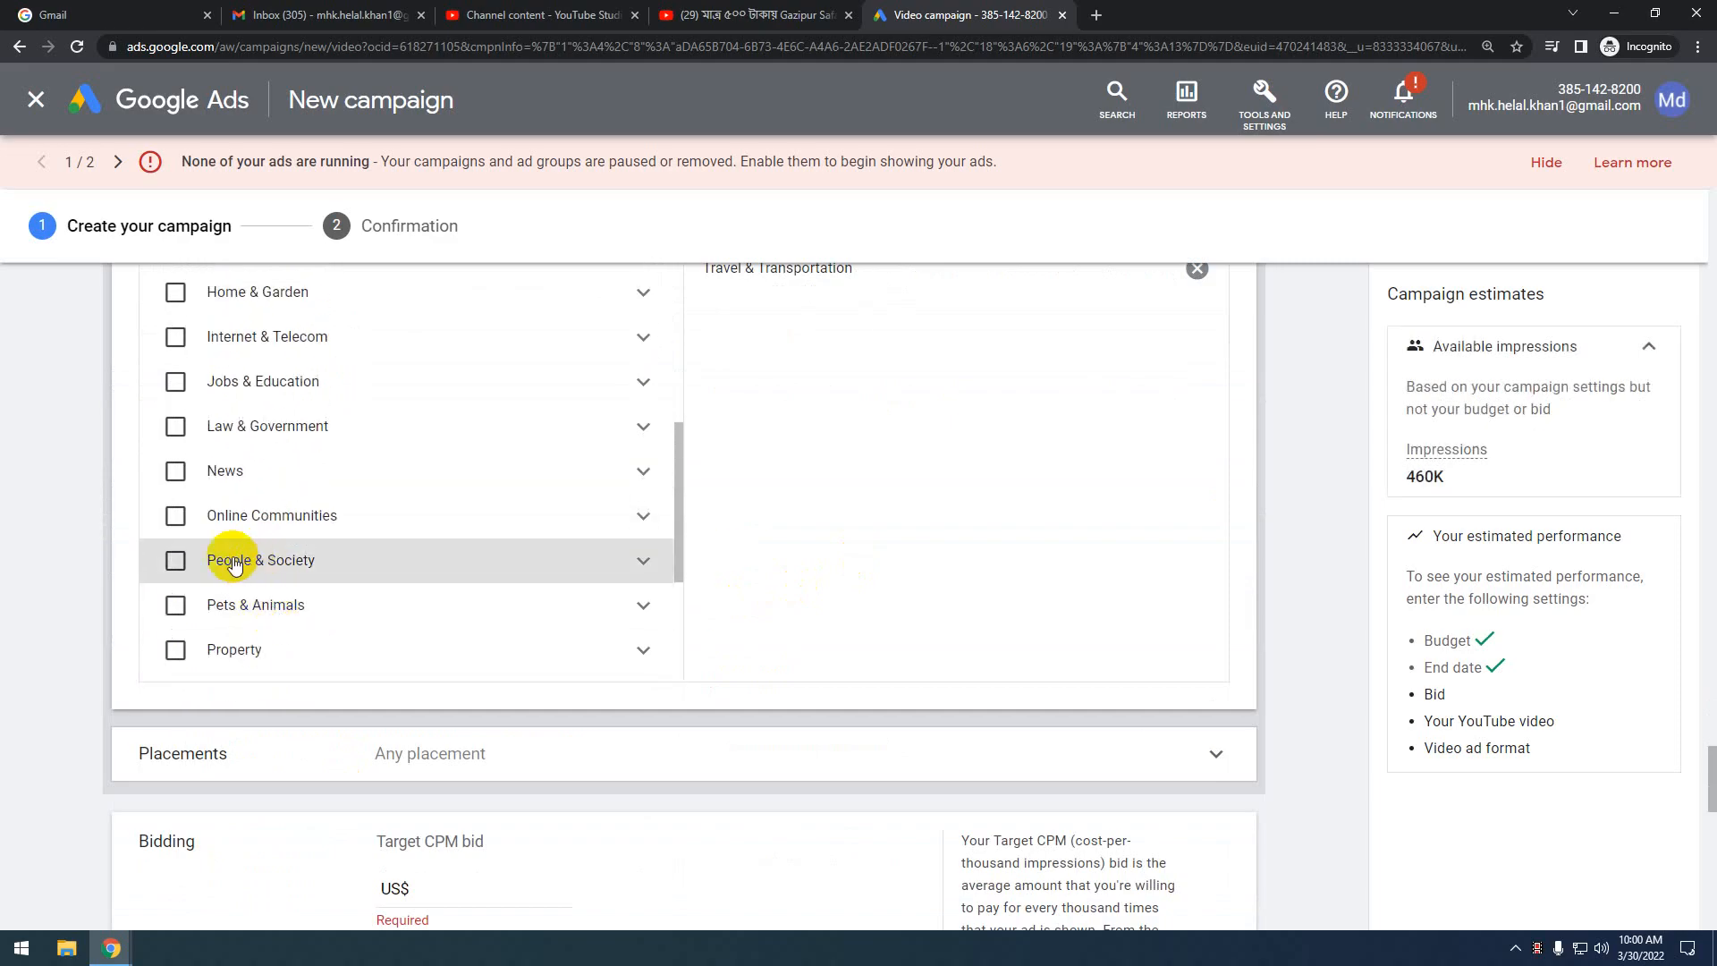
left_click(173, 563)
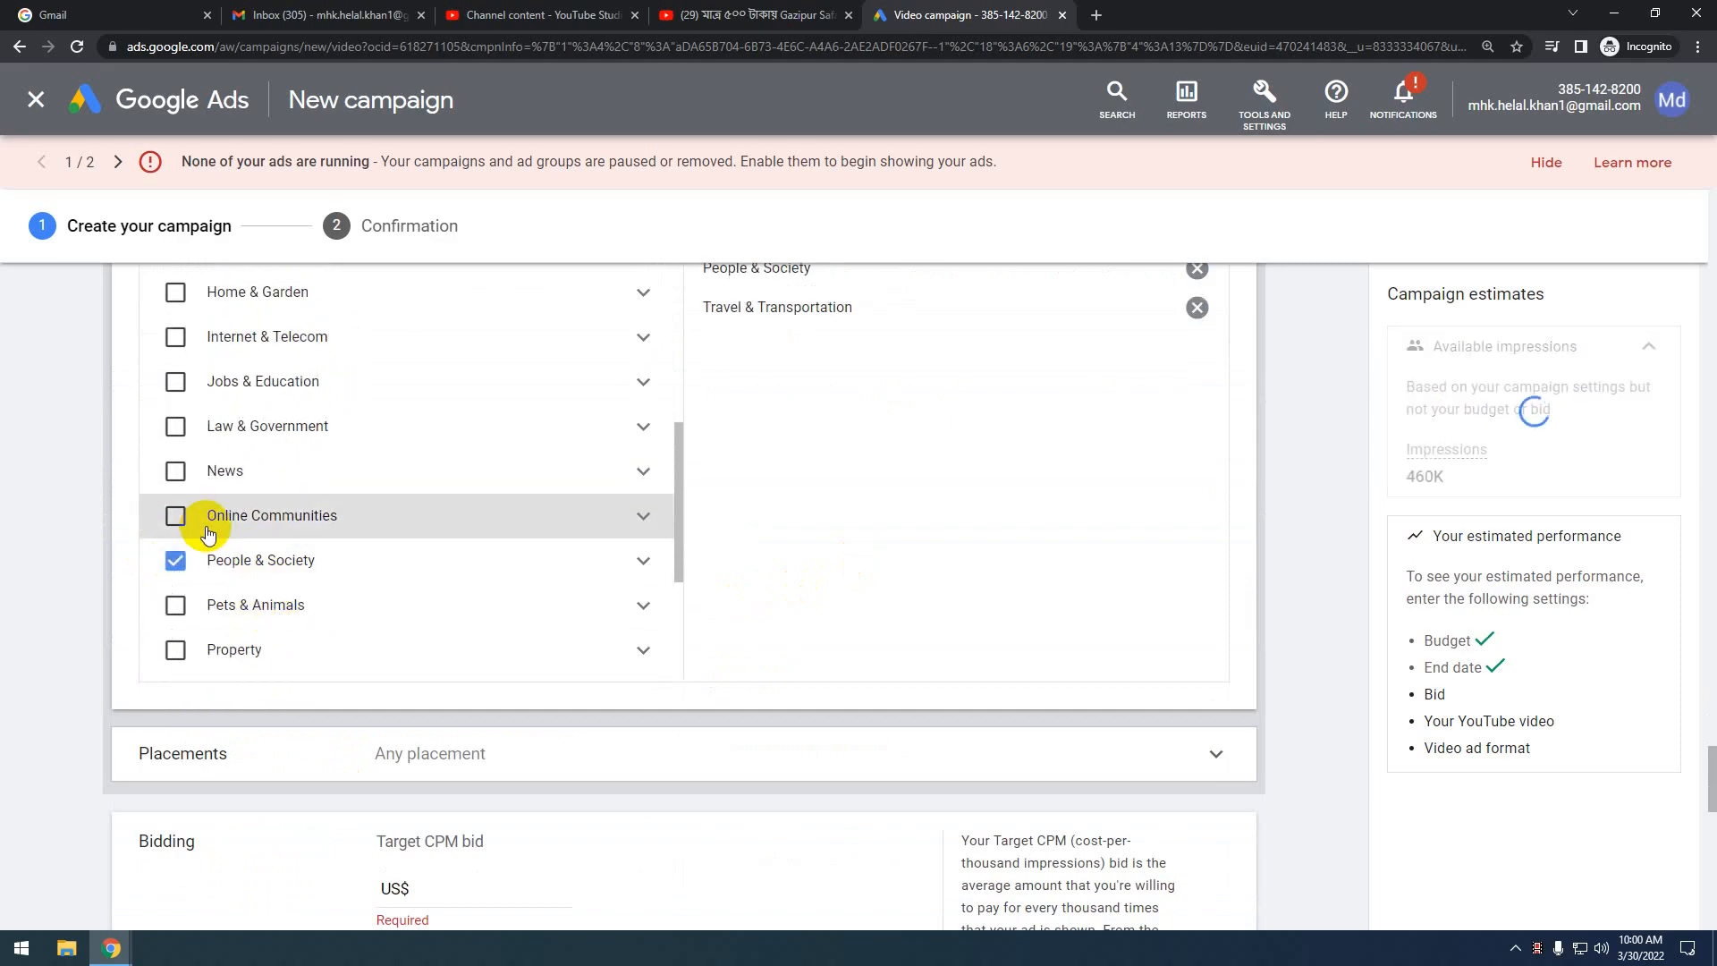
Add the Online Communities and Hobbies & Leisure topics, then collapse Topics and expand Placements
scroll(169, 522, "up", 2)
left_click(172, 607)
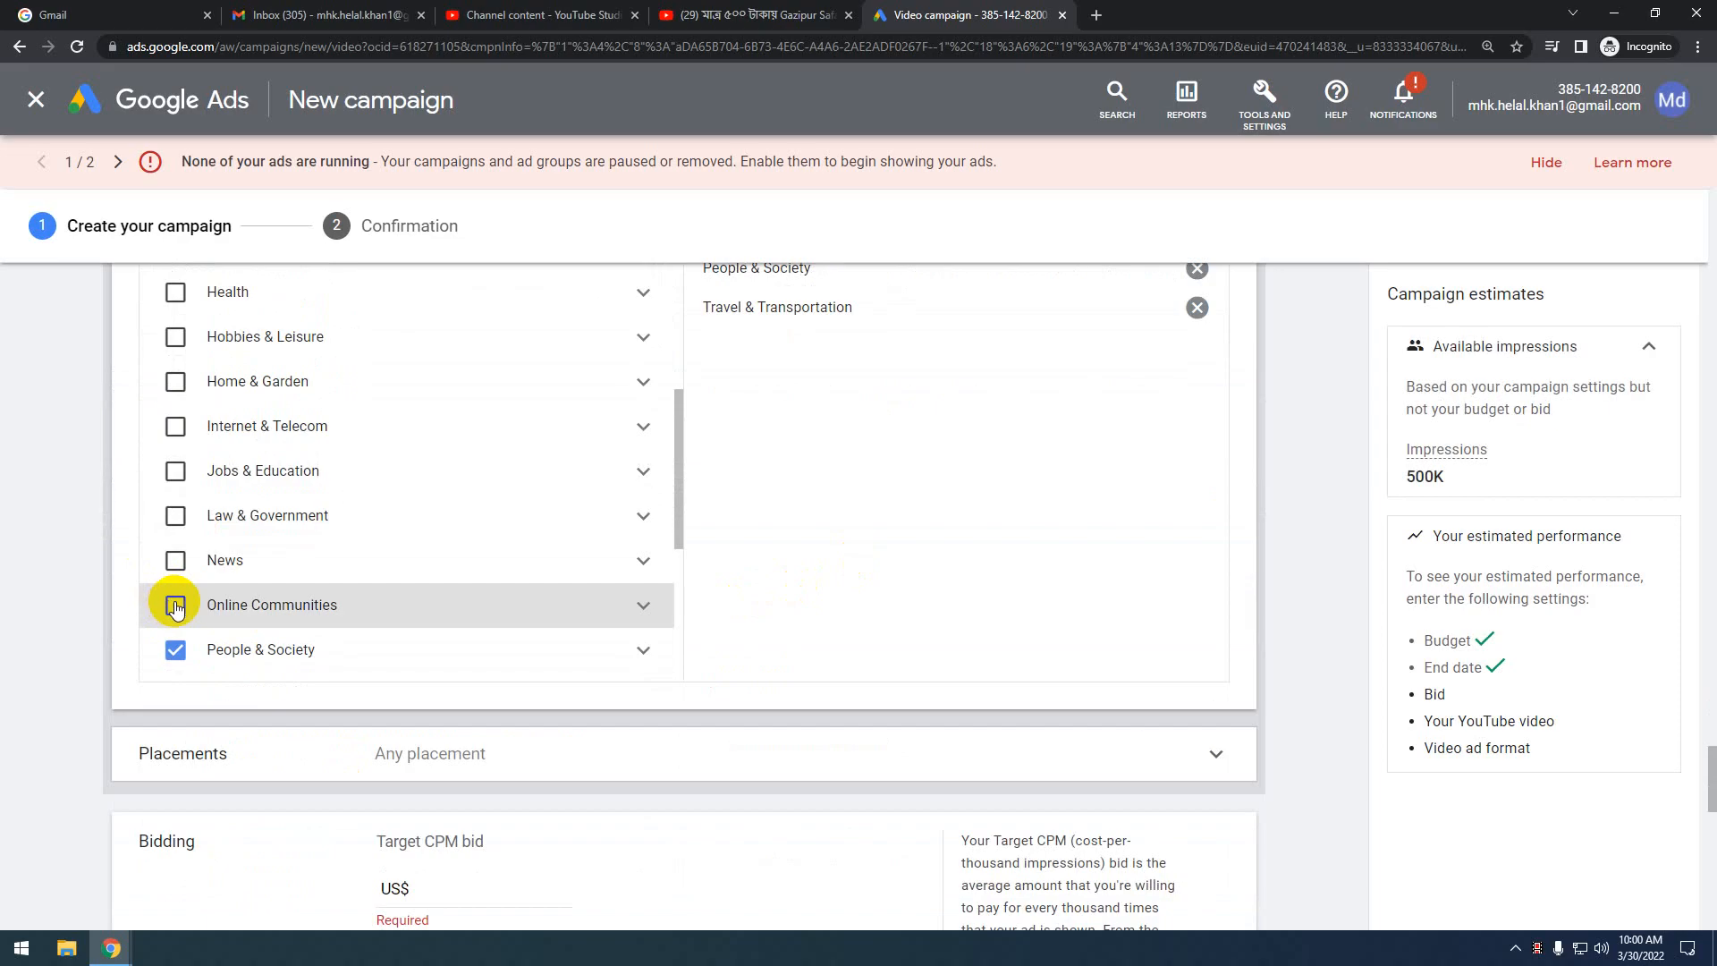
scroll(237, 550, "up", 2)
scroll(237, 550, "up", 2)
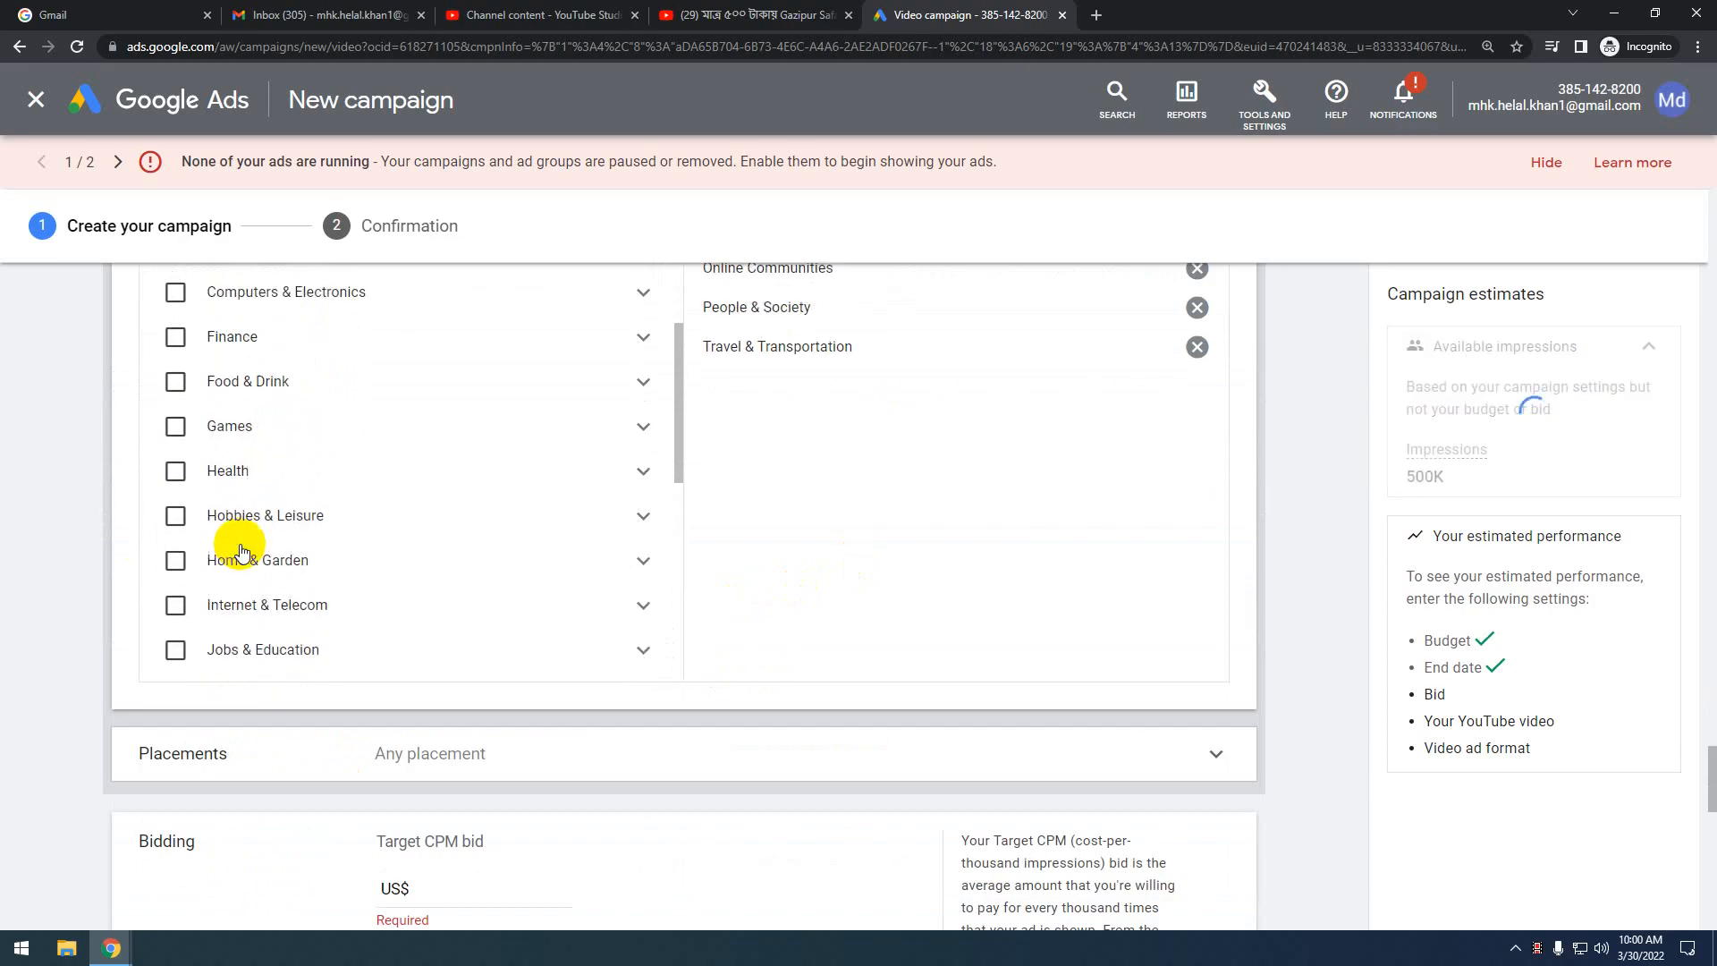
left_click(172, 520)
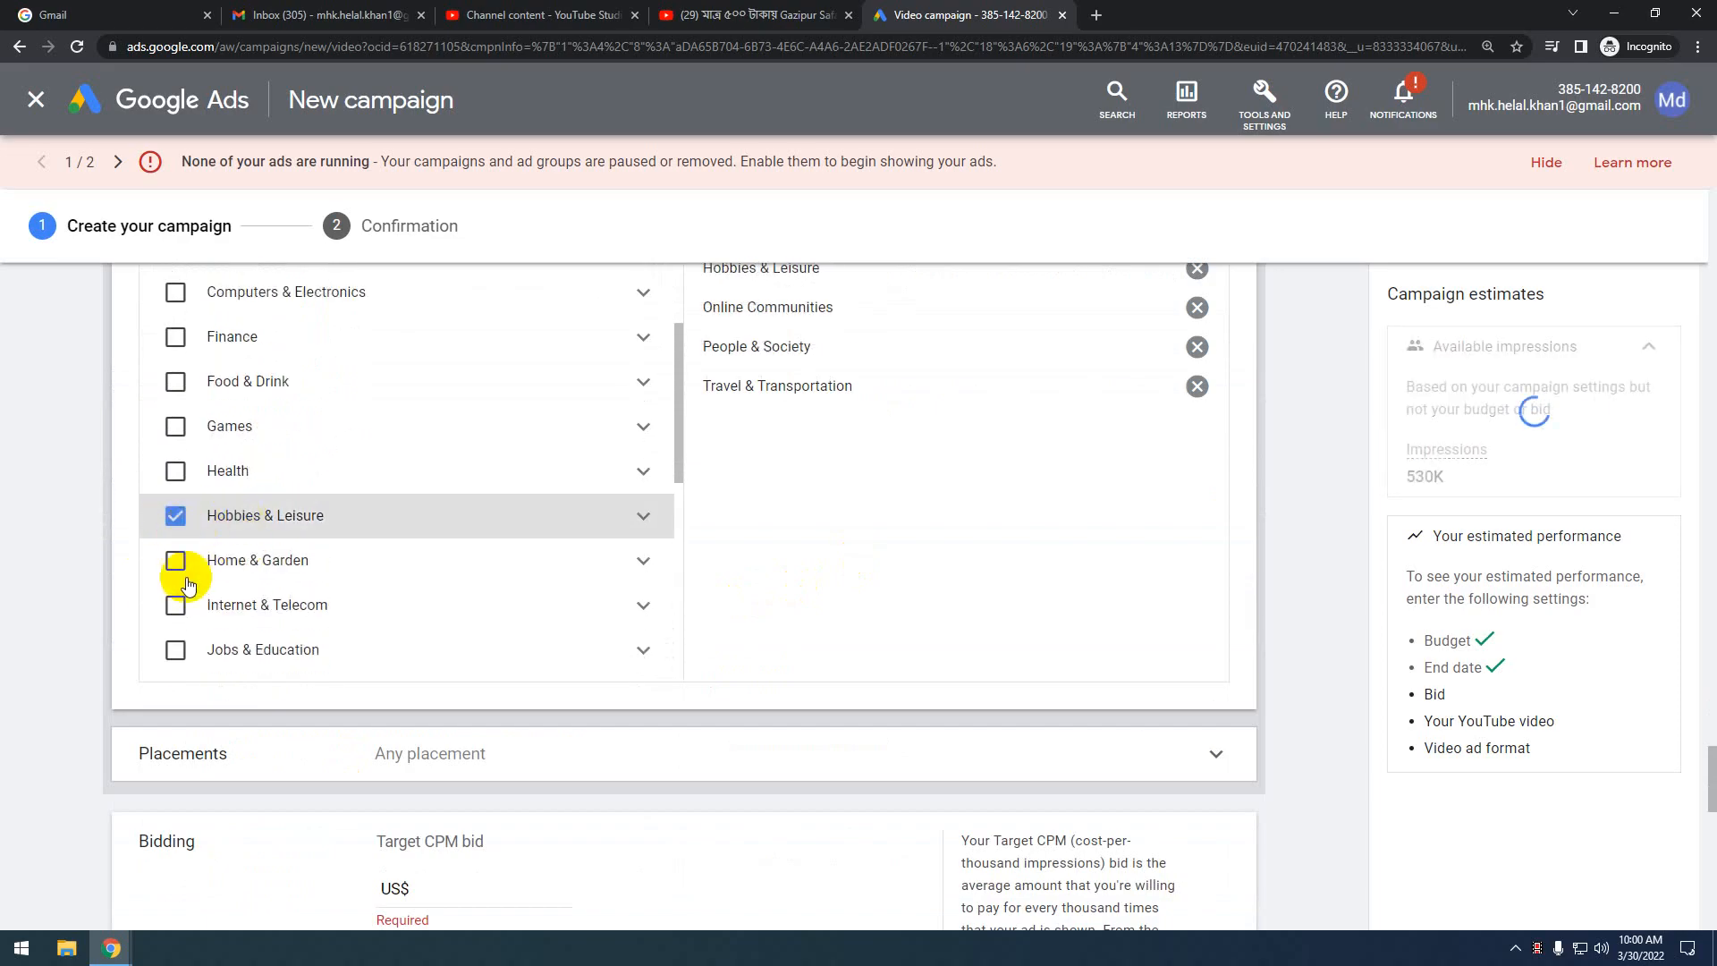
scroll(328, 578, "up", 4)
scroll(327, 579, "up", 5)
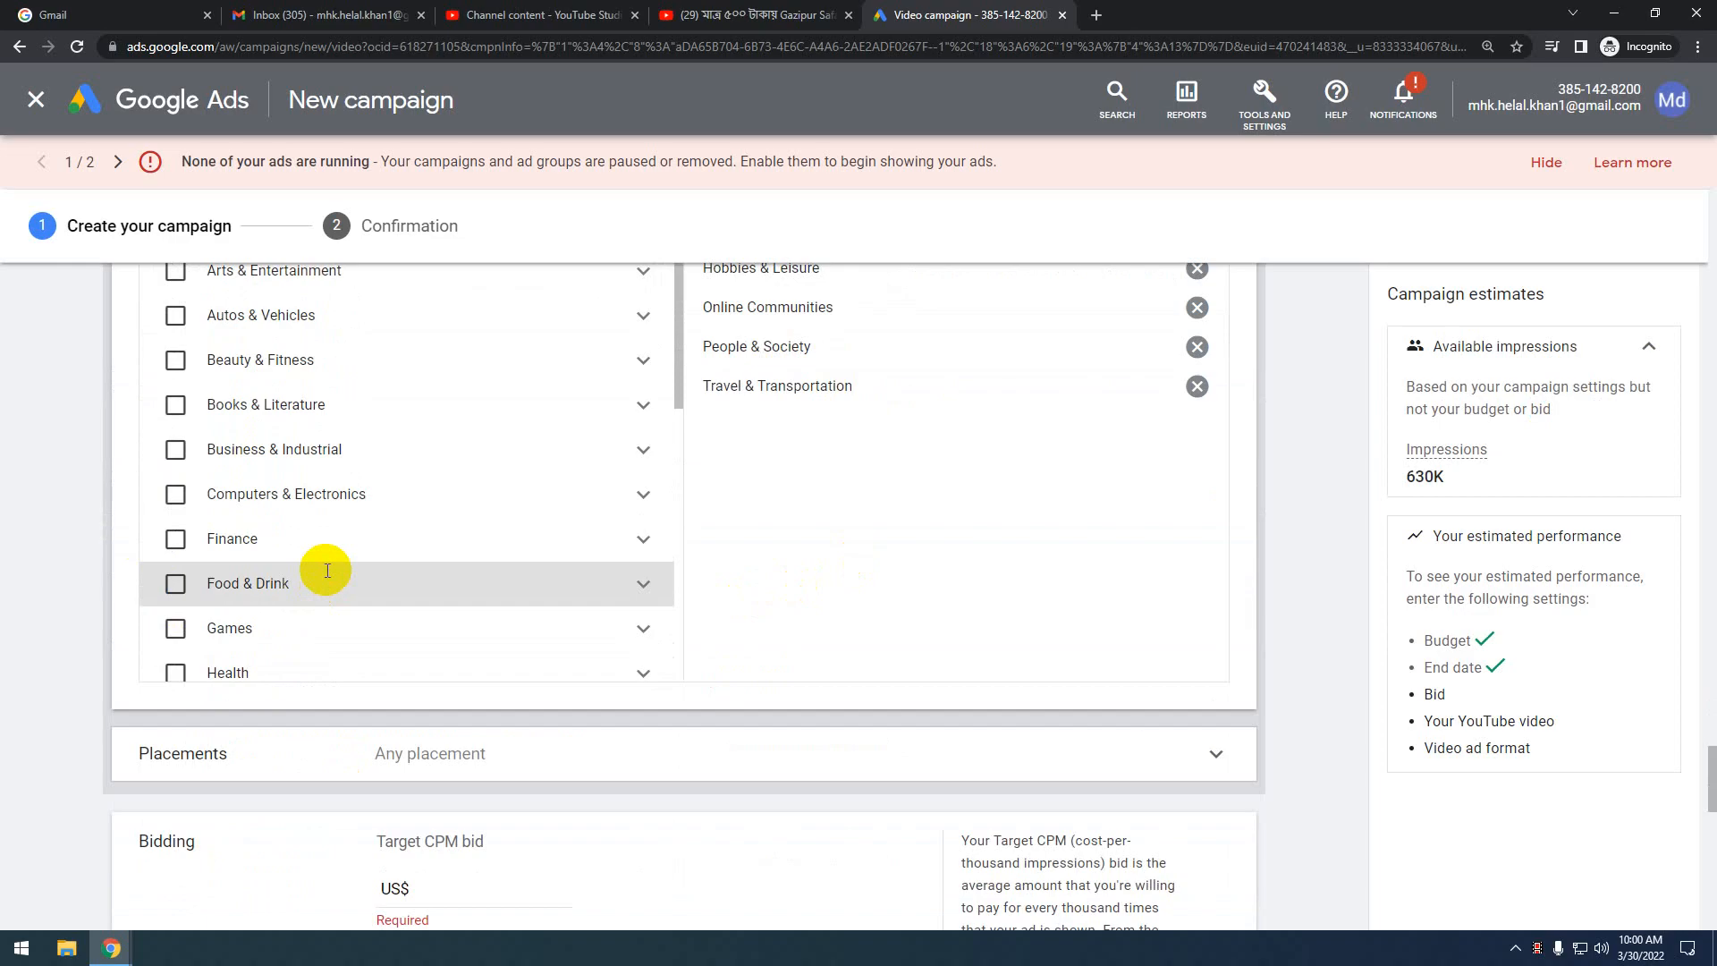
left_click(830, 574)
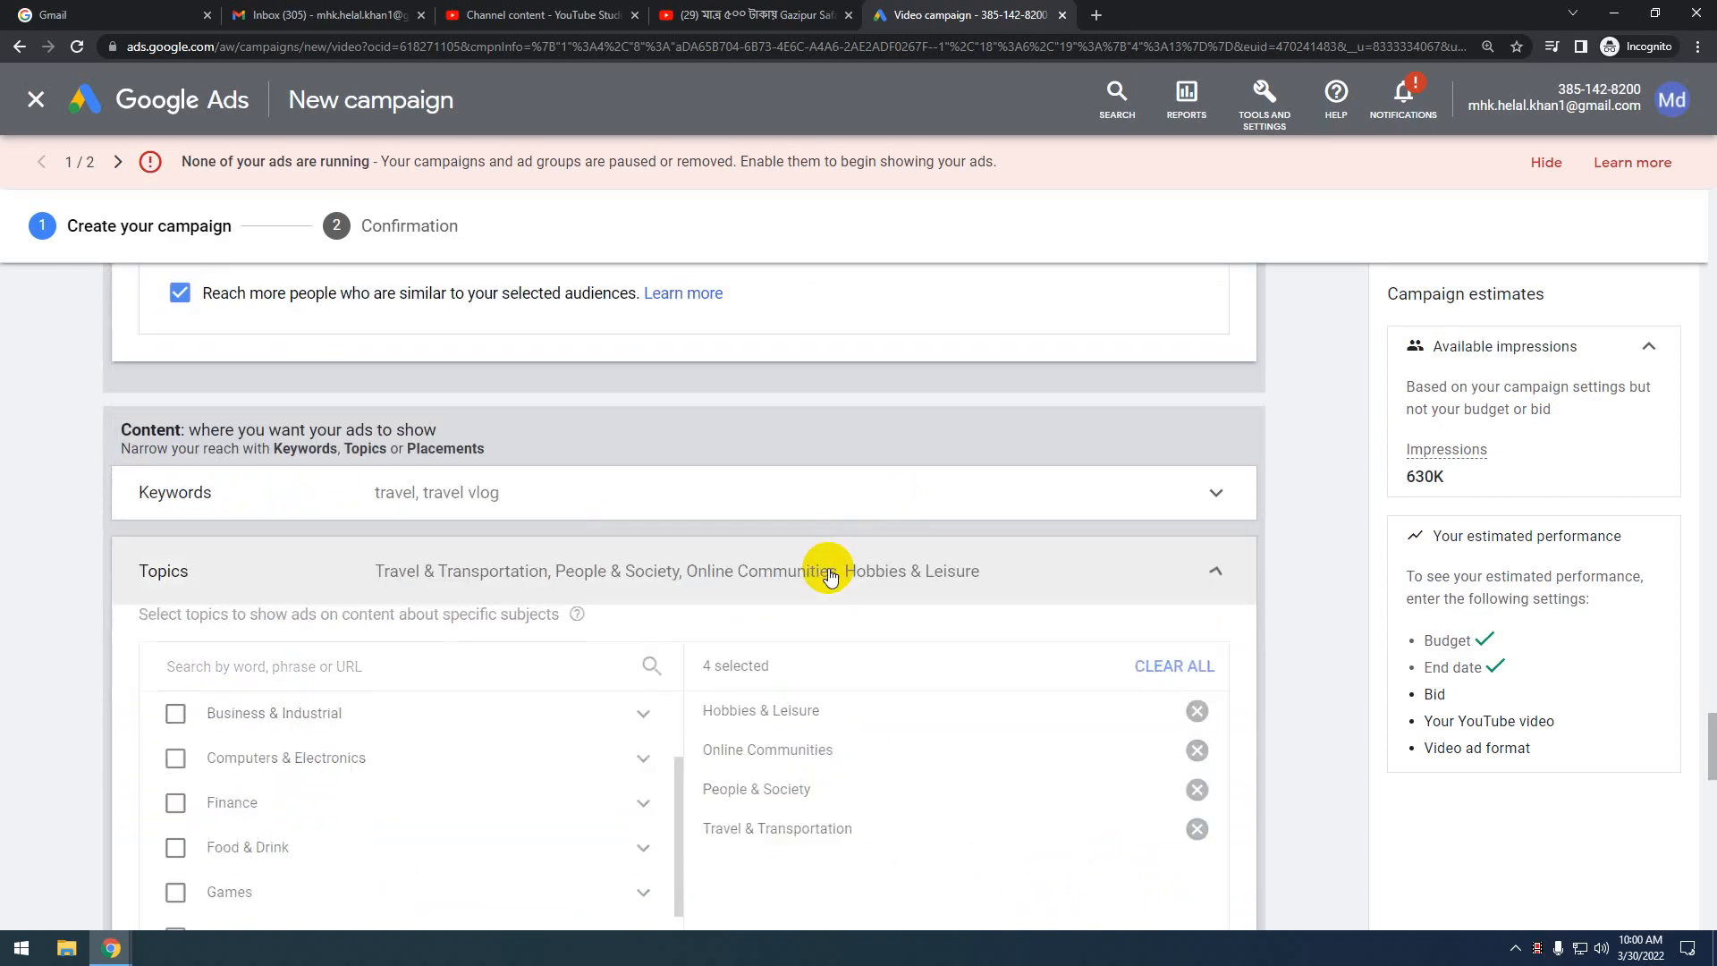
left_click(1194, 602)
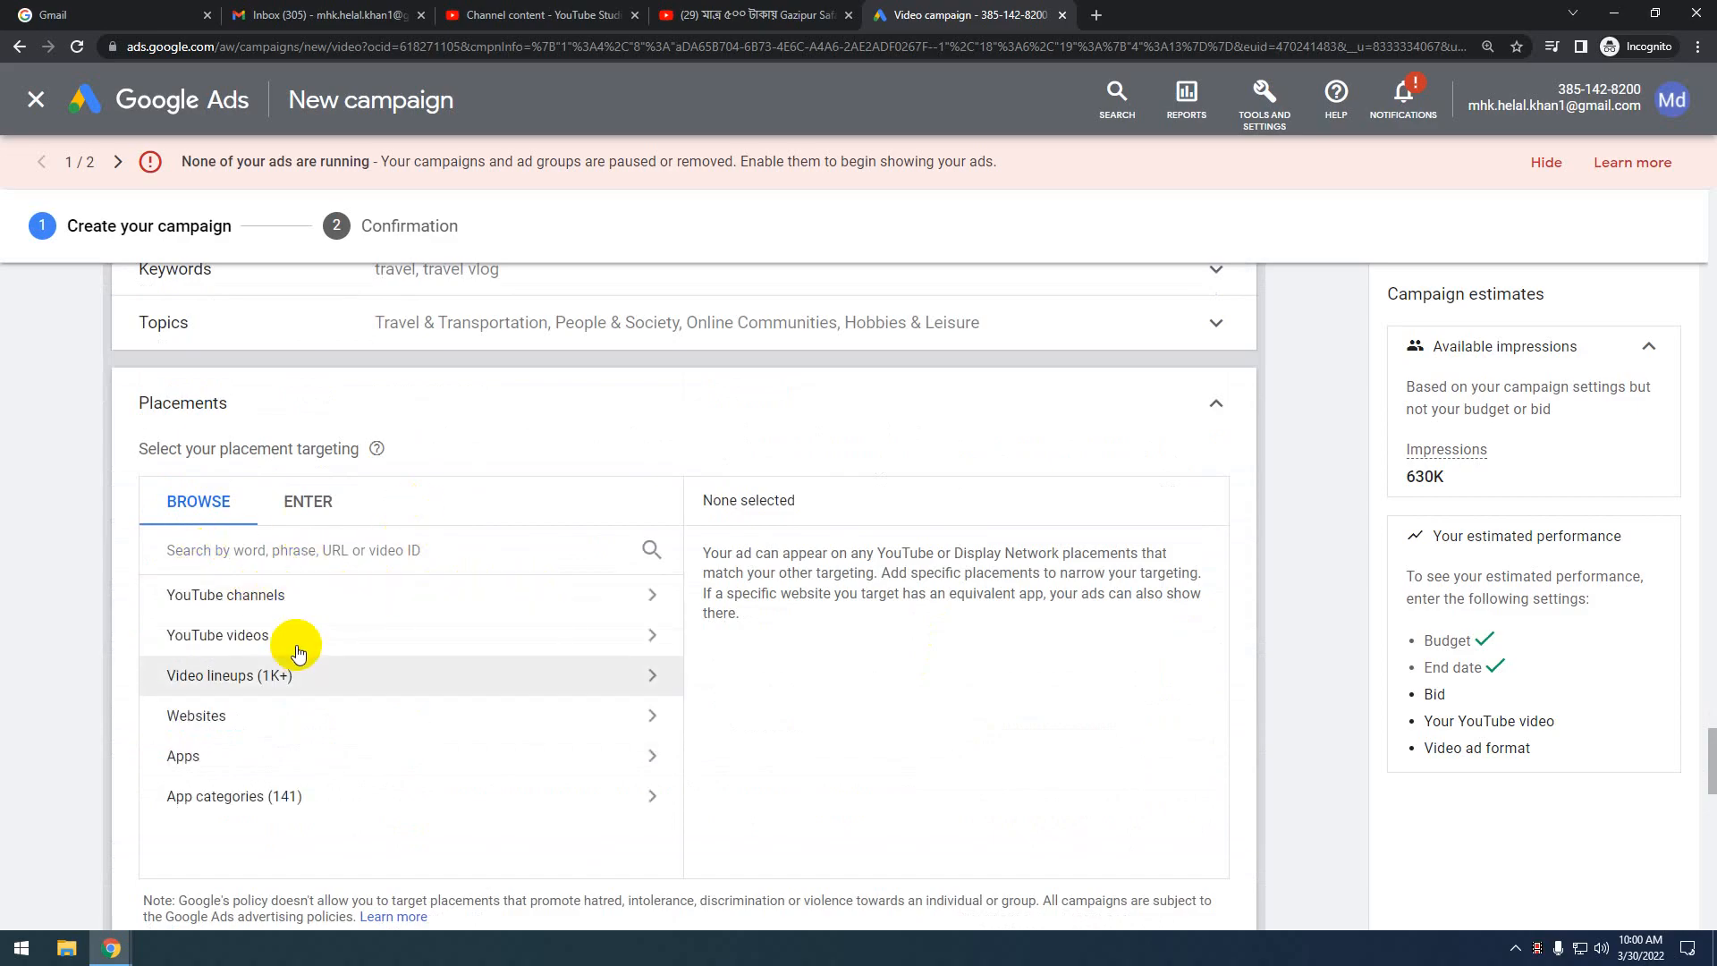
Browse the YouTube channel and YouTube video placement lists, then close placements with Any placement kept
left_click(398, 592)
left_click(277, 603)
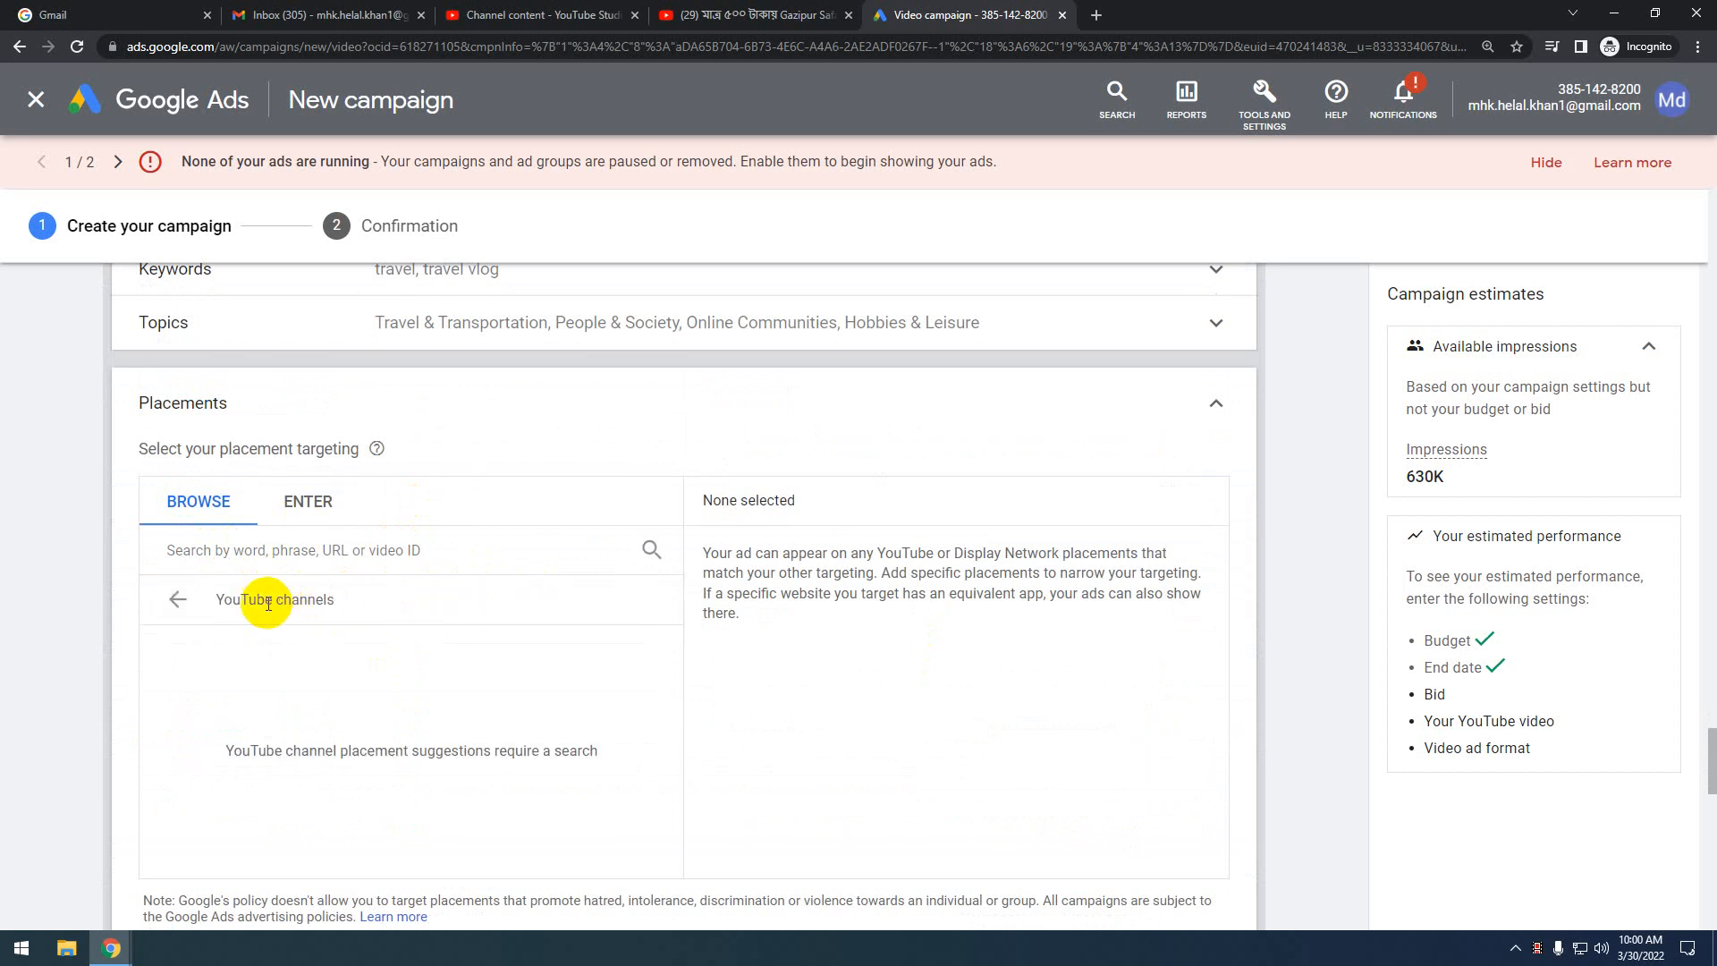
left_click(227, 594)
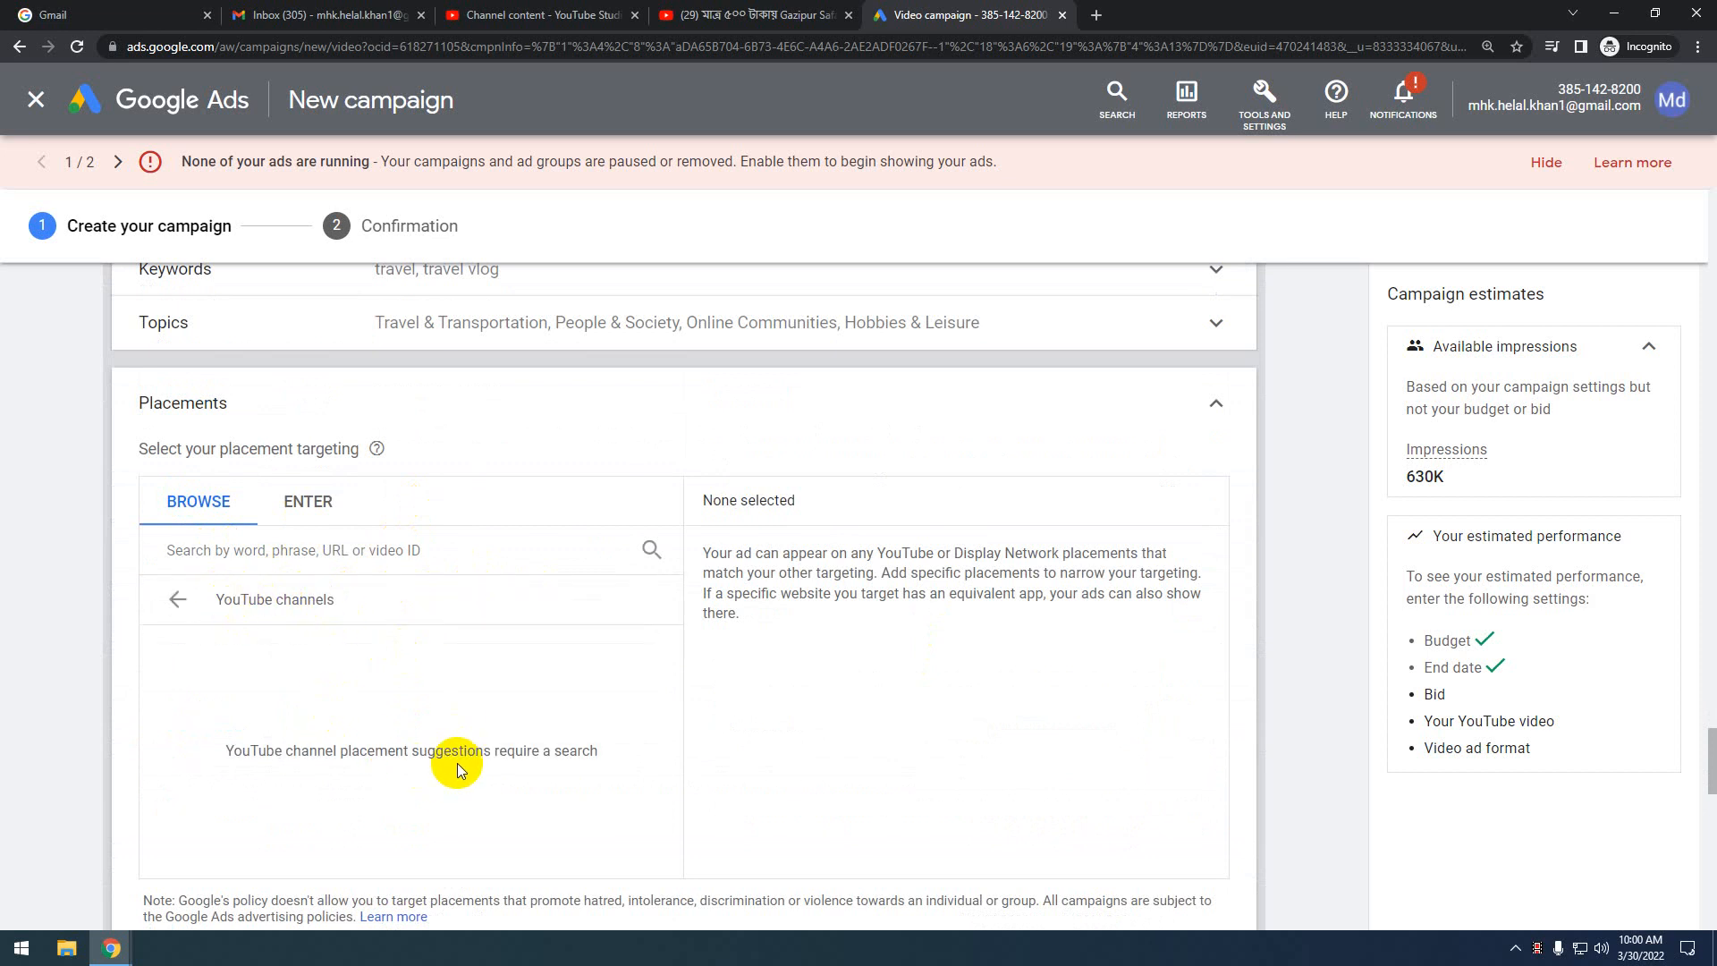
left_click(174, 598)
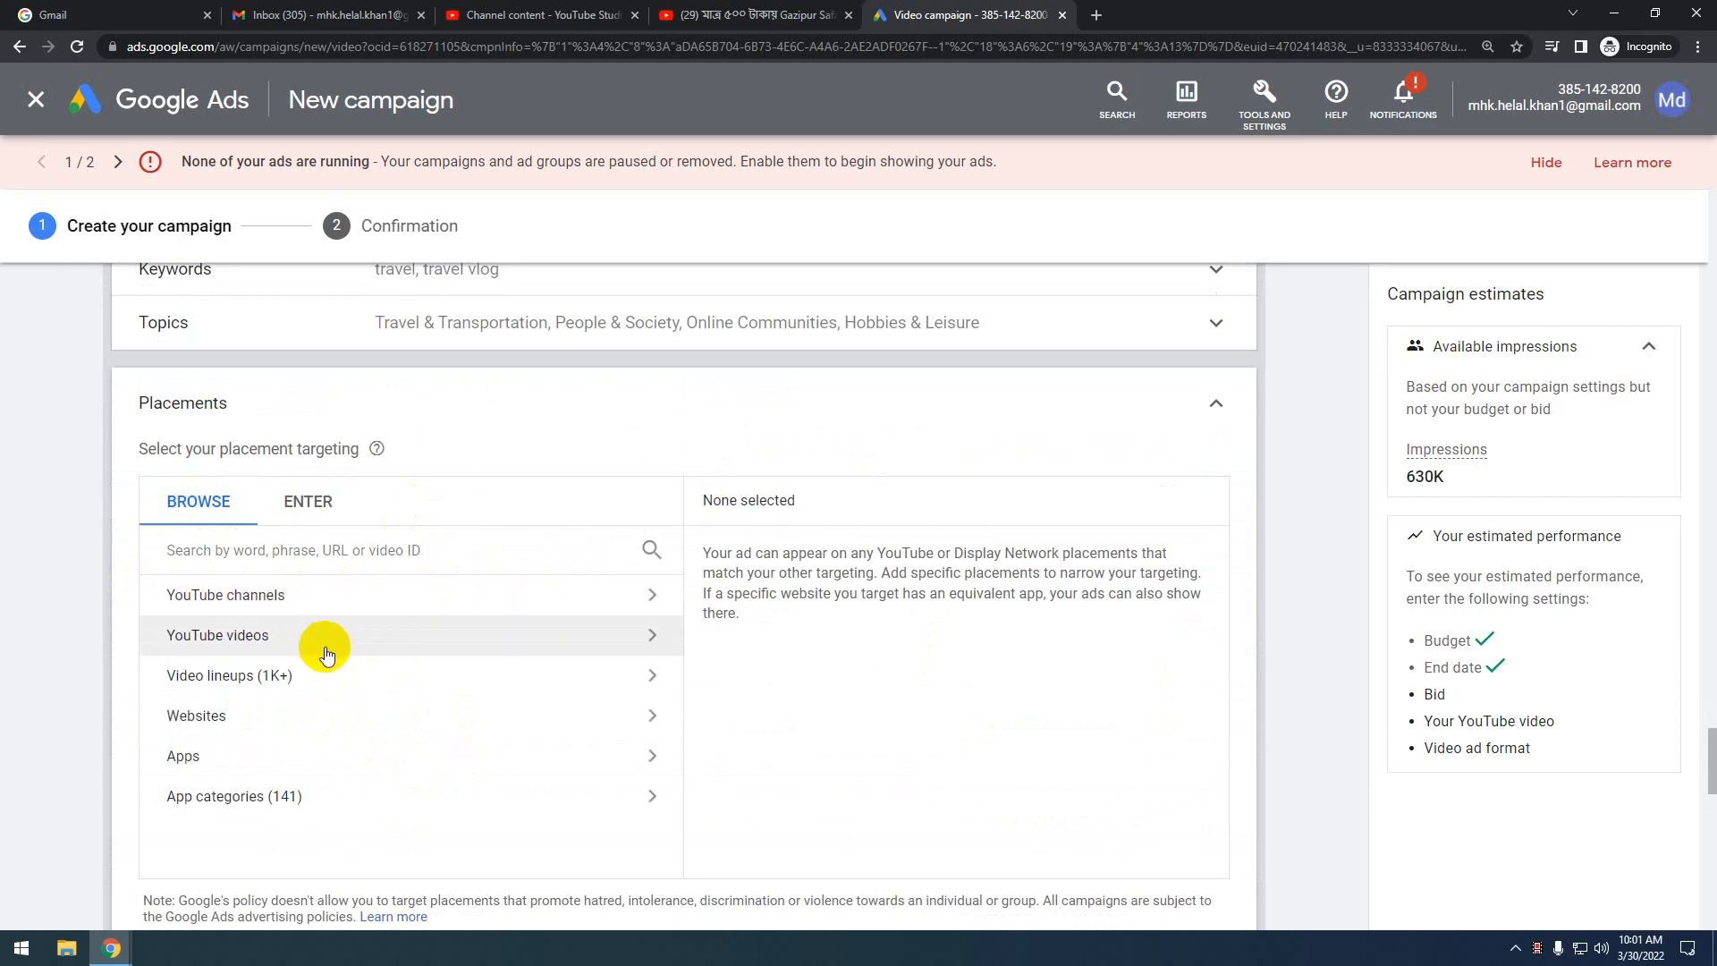
left_click(325, 639)
left_click(262, 626)
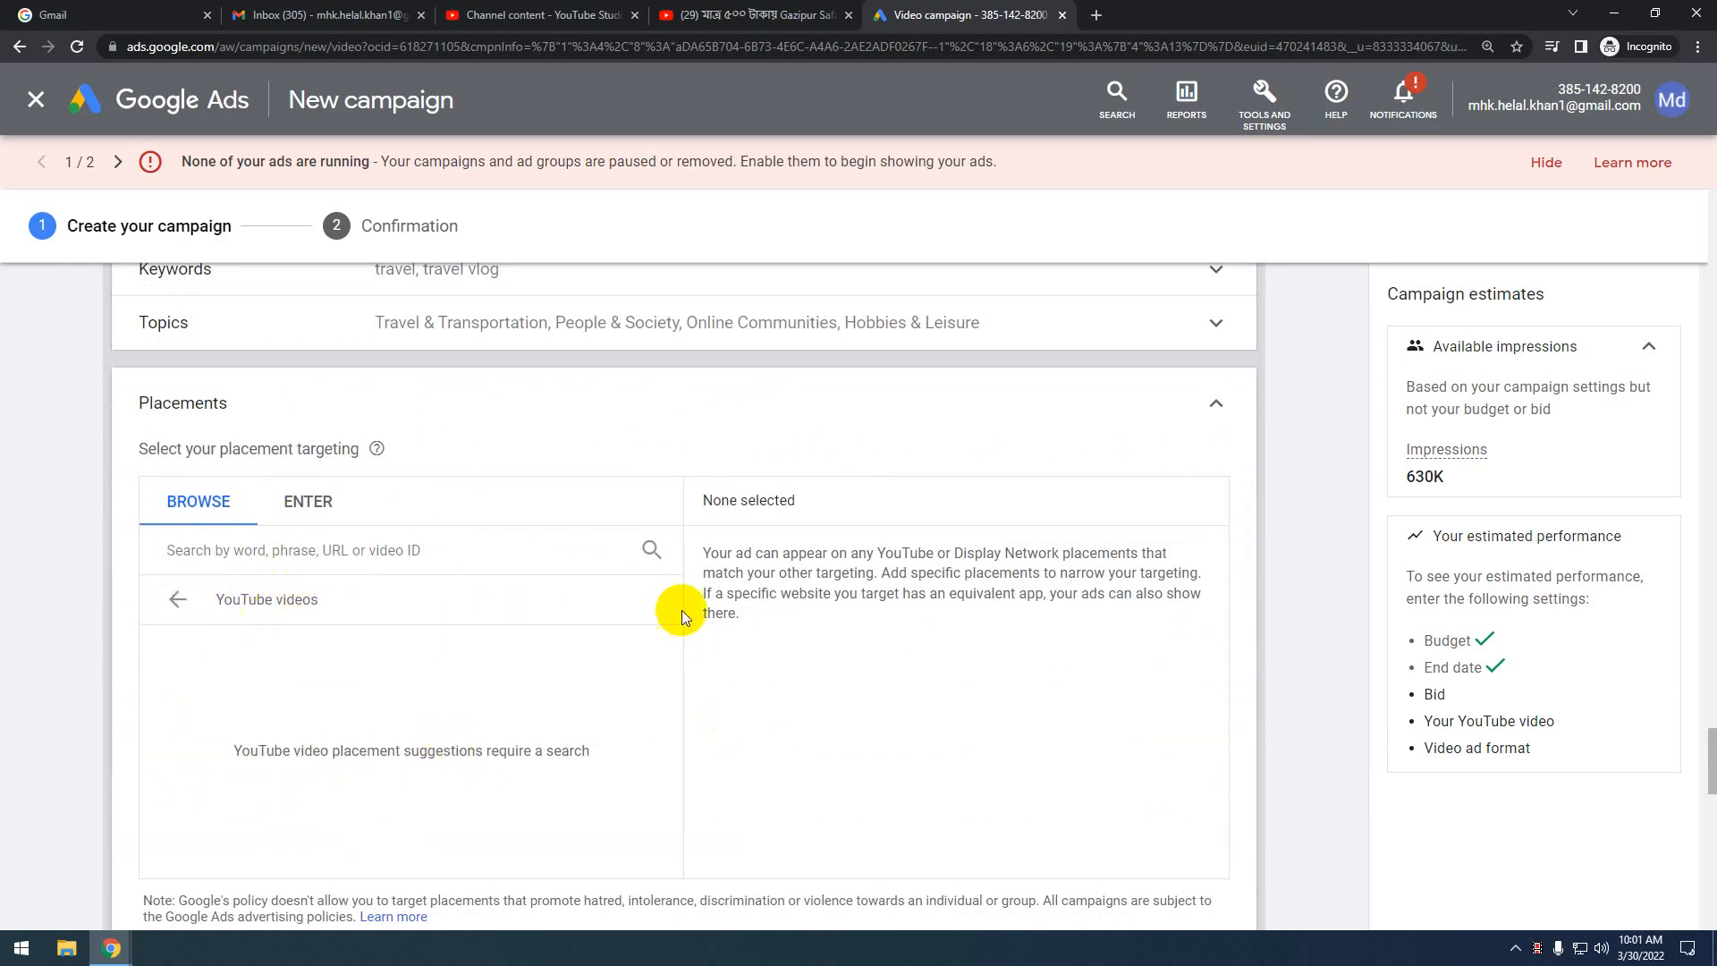
scroll(248, 472, "down", 2)
scroll(206, 537, "up", 2)
left_click(180, 604)
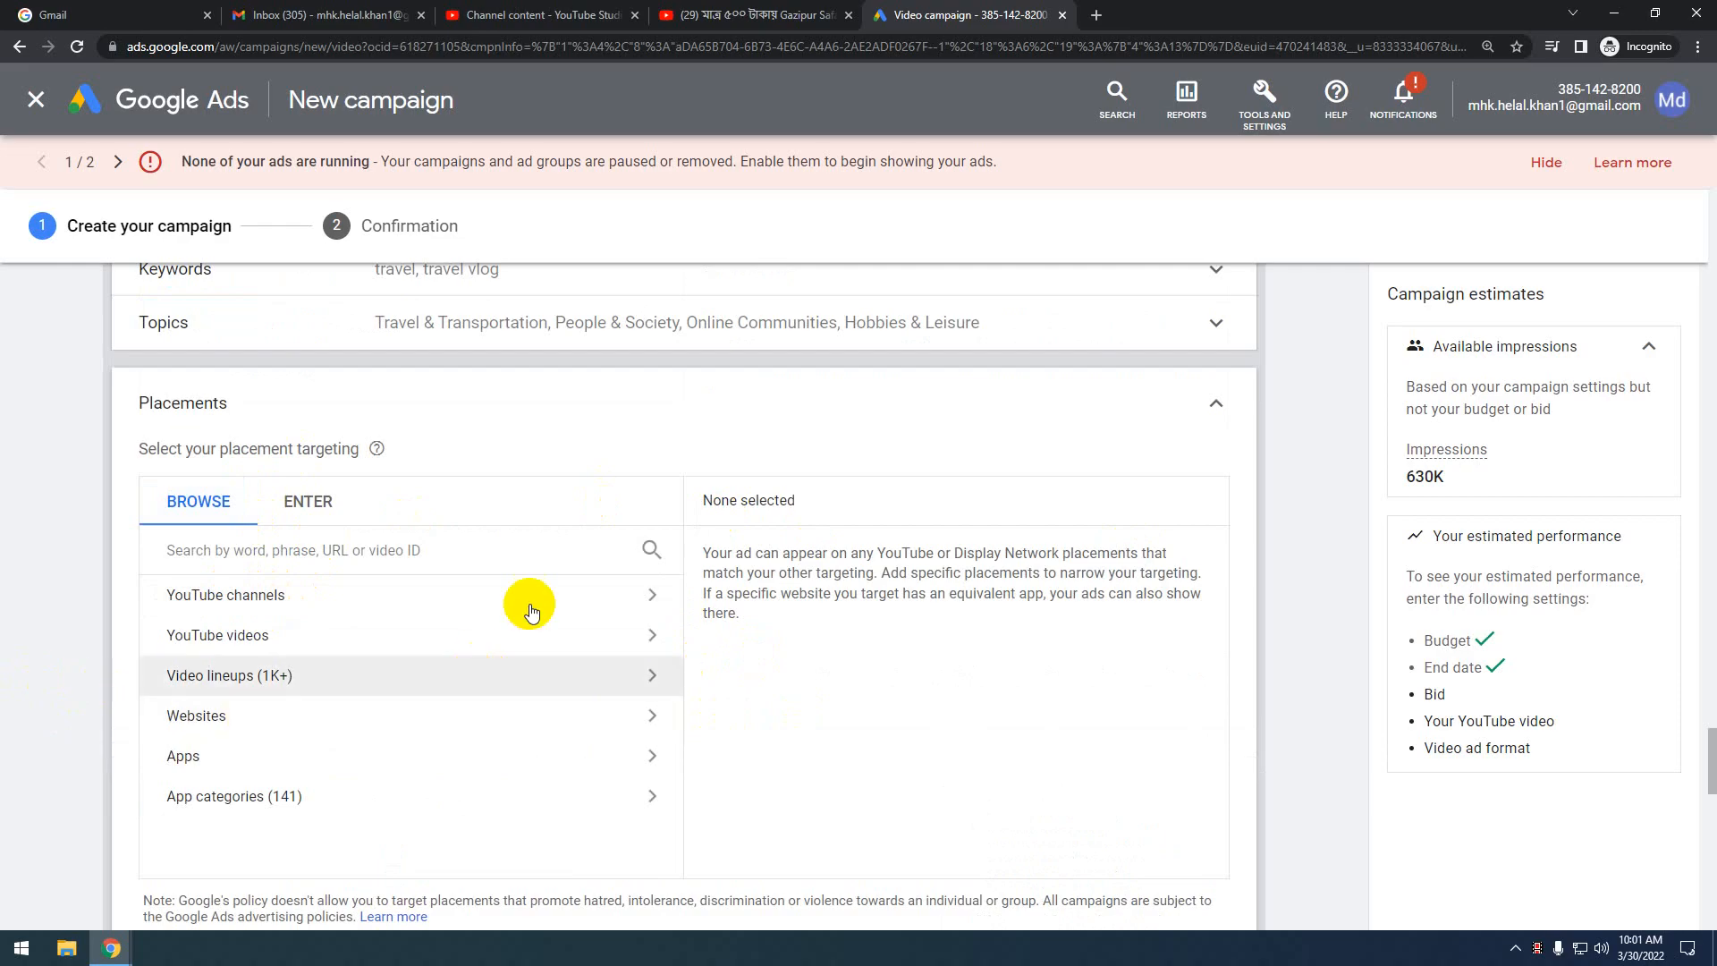
scroll(758, 614, "down", 2)
scroll(758, 614, "up", 1)
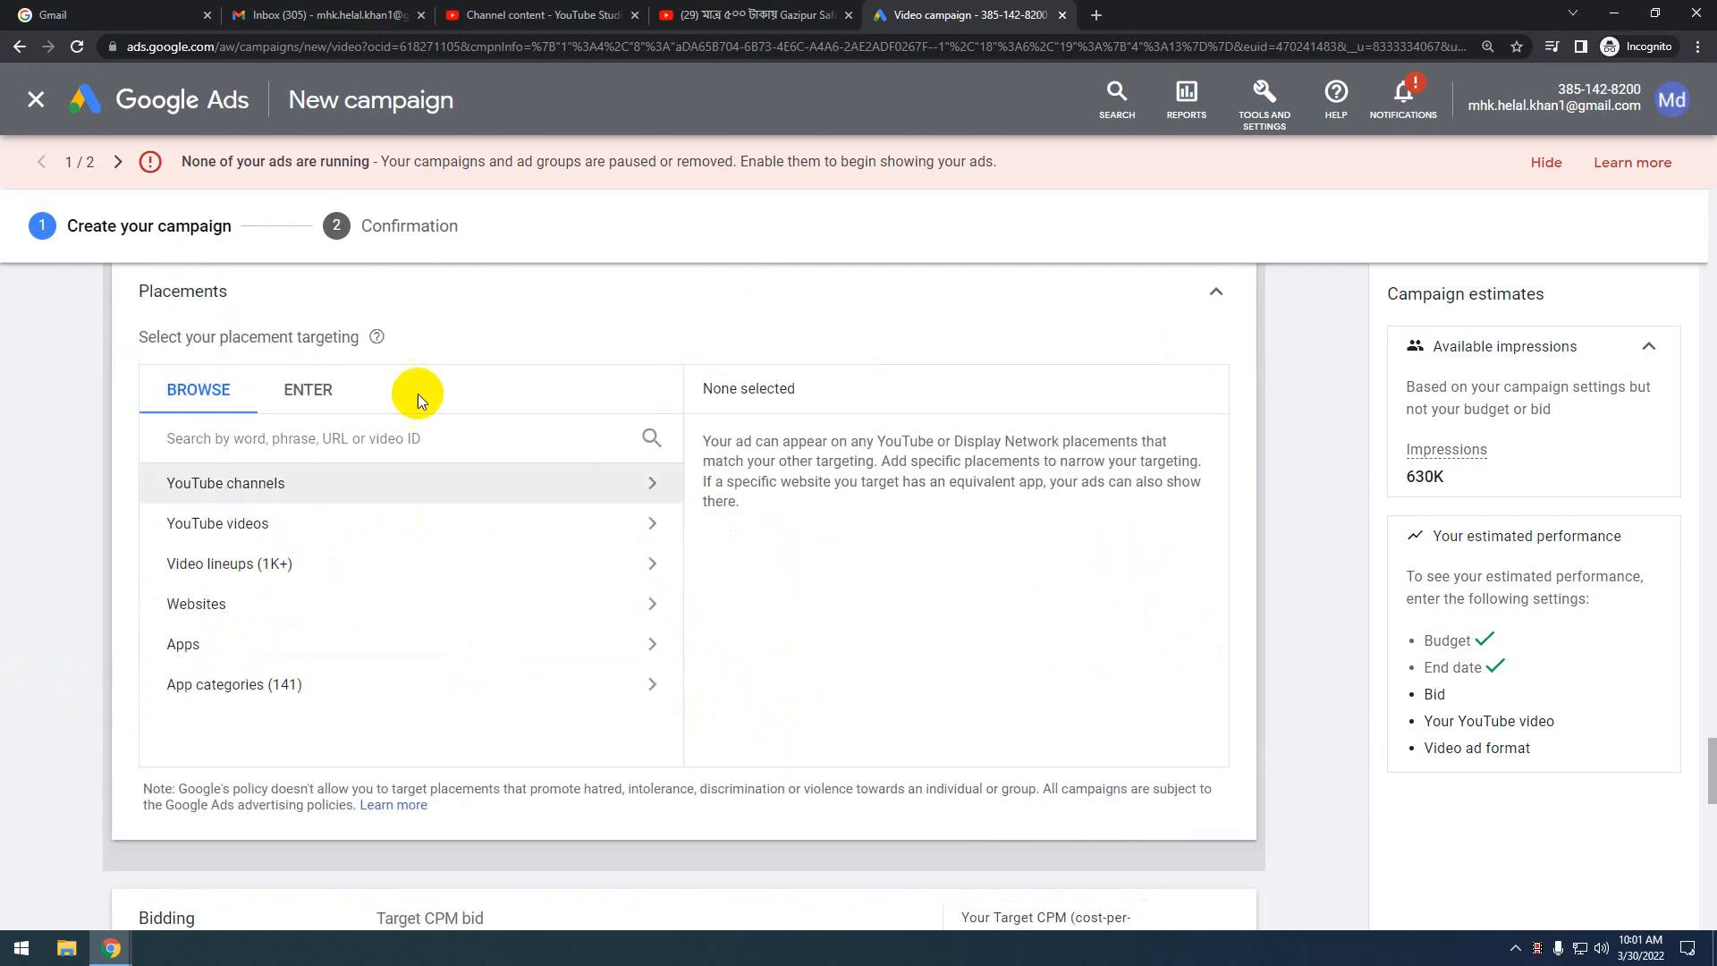
left_click(1218, 293)
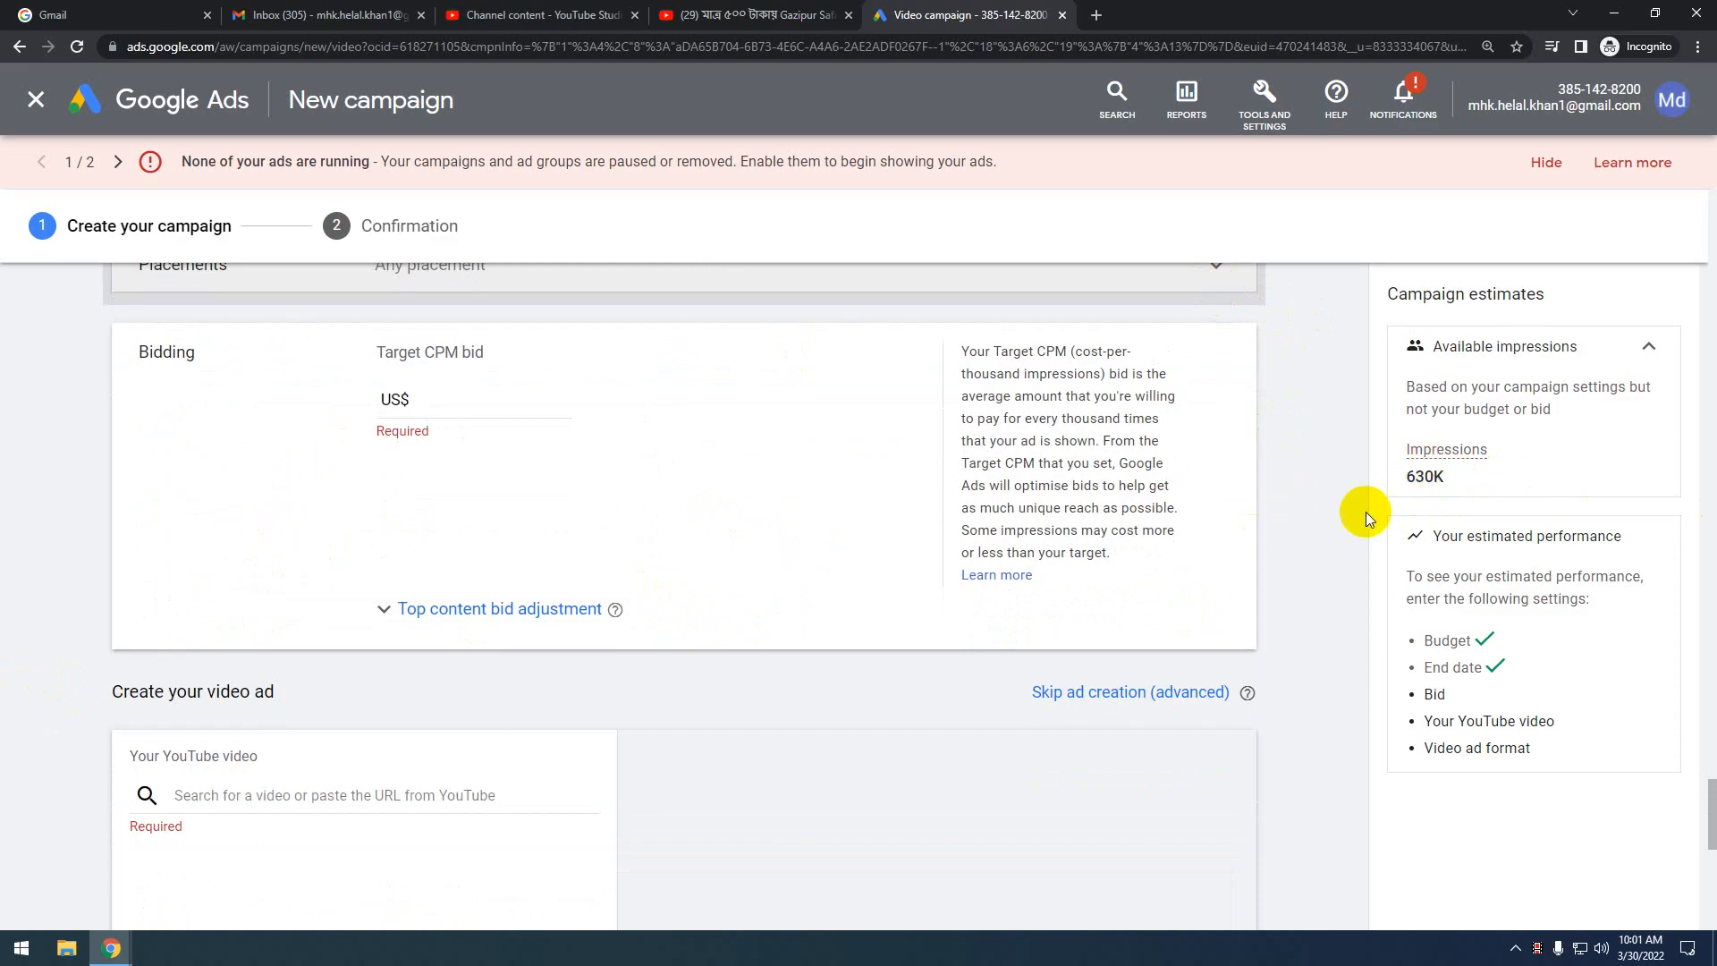
Enter a Target CPM bid of US$1.00 and expand the Top content bid adjustment option
scroll(689, 560, "up", 2)
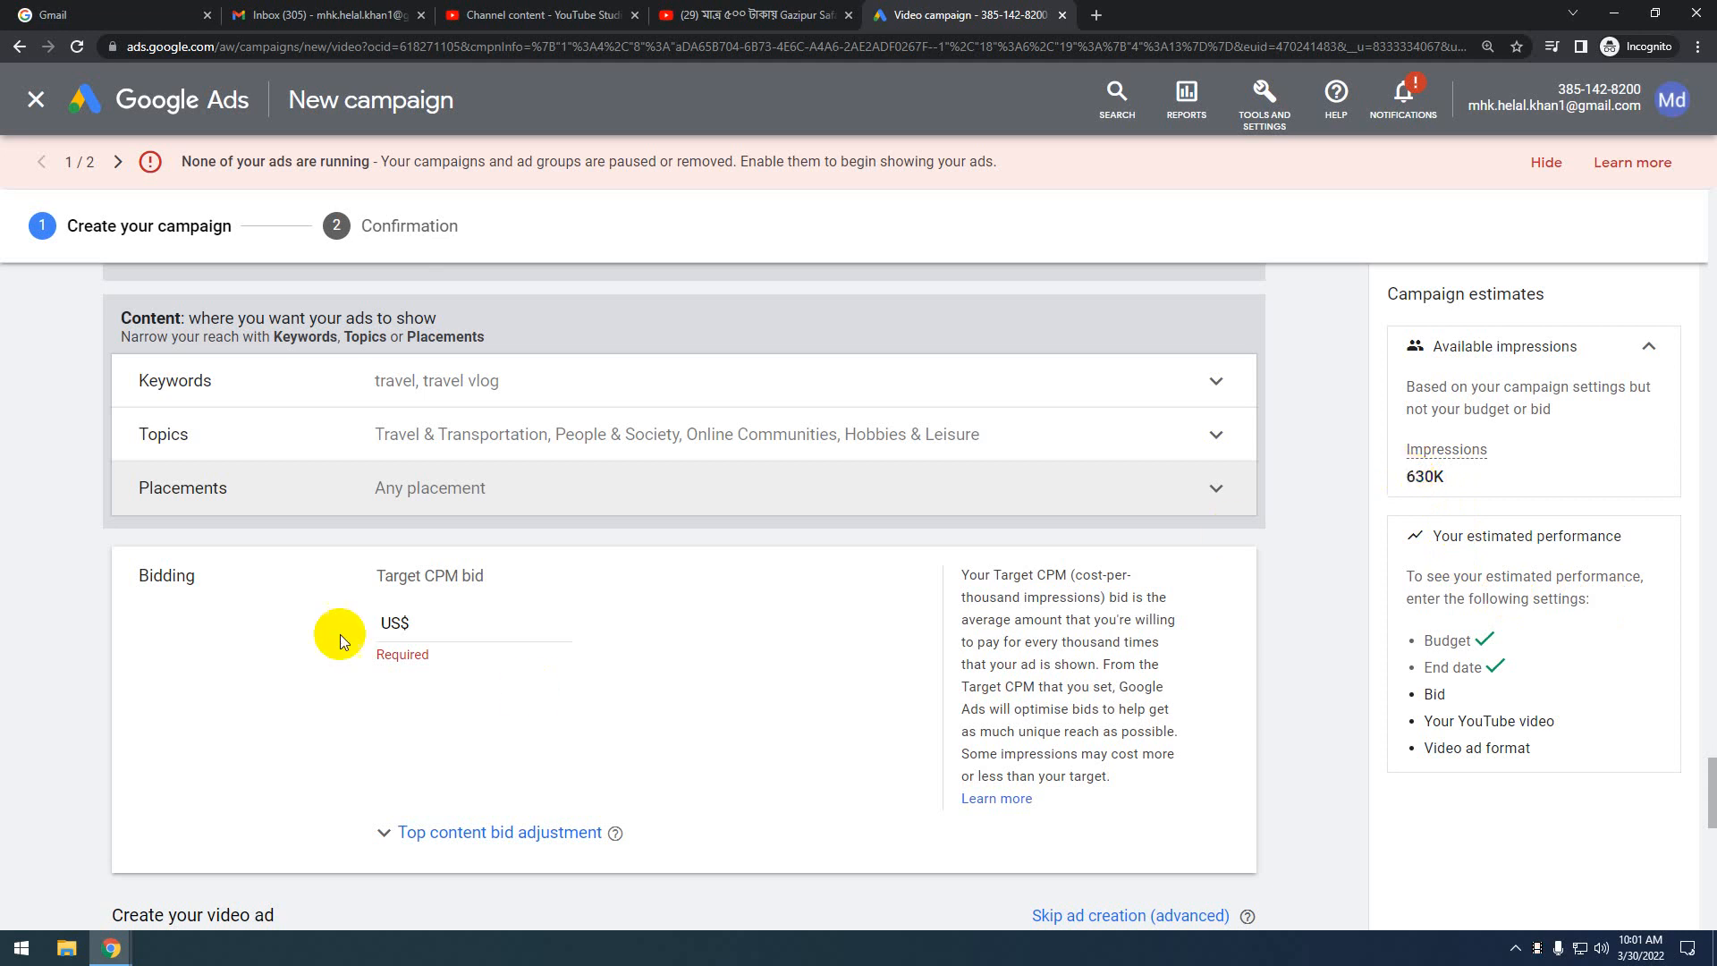
scroll(957, 547, "up", 1)
scroll(957, 548, "down", 1)
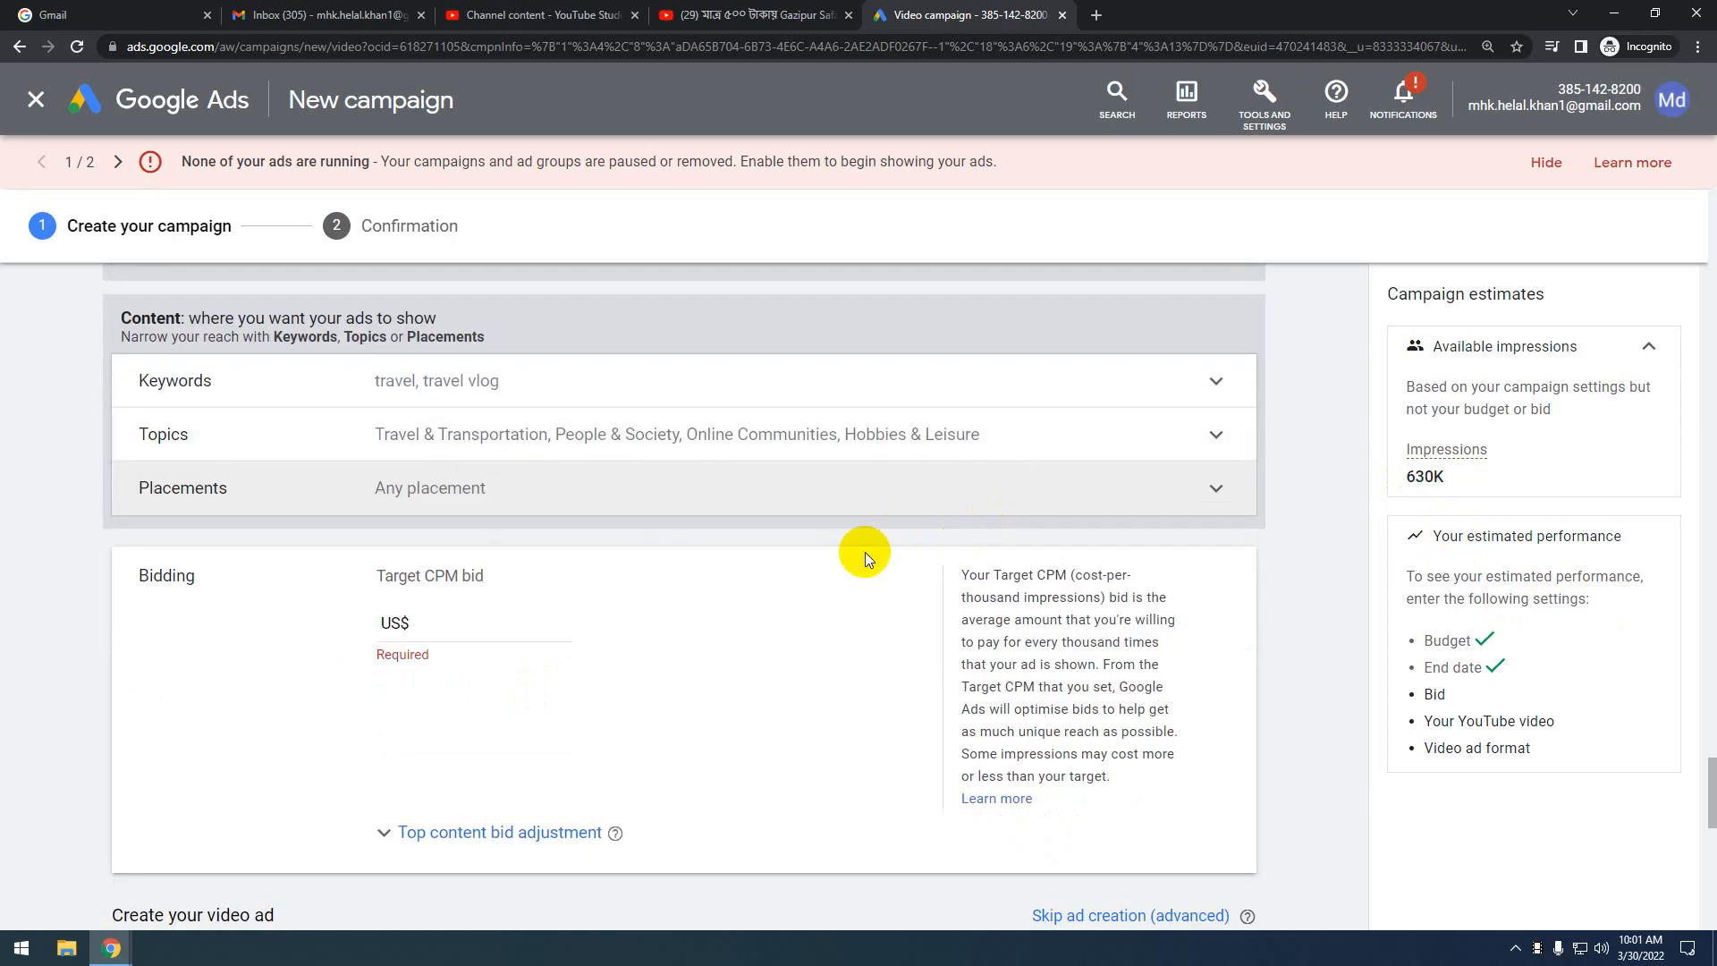
scroll(866, 551, "down", 1)
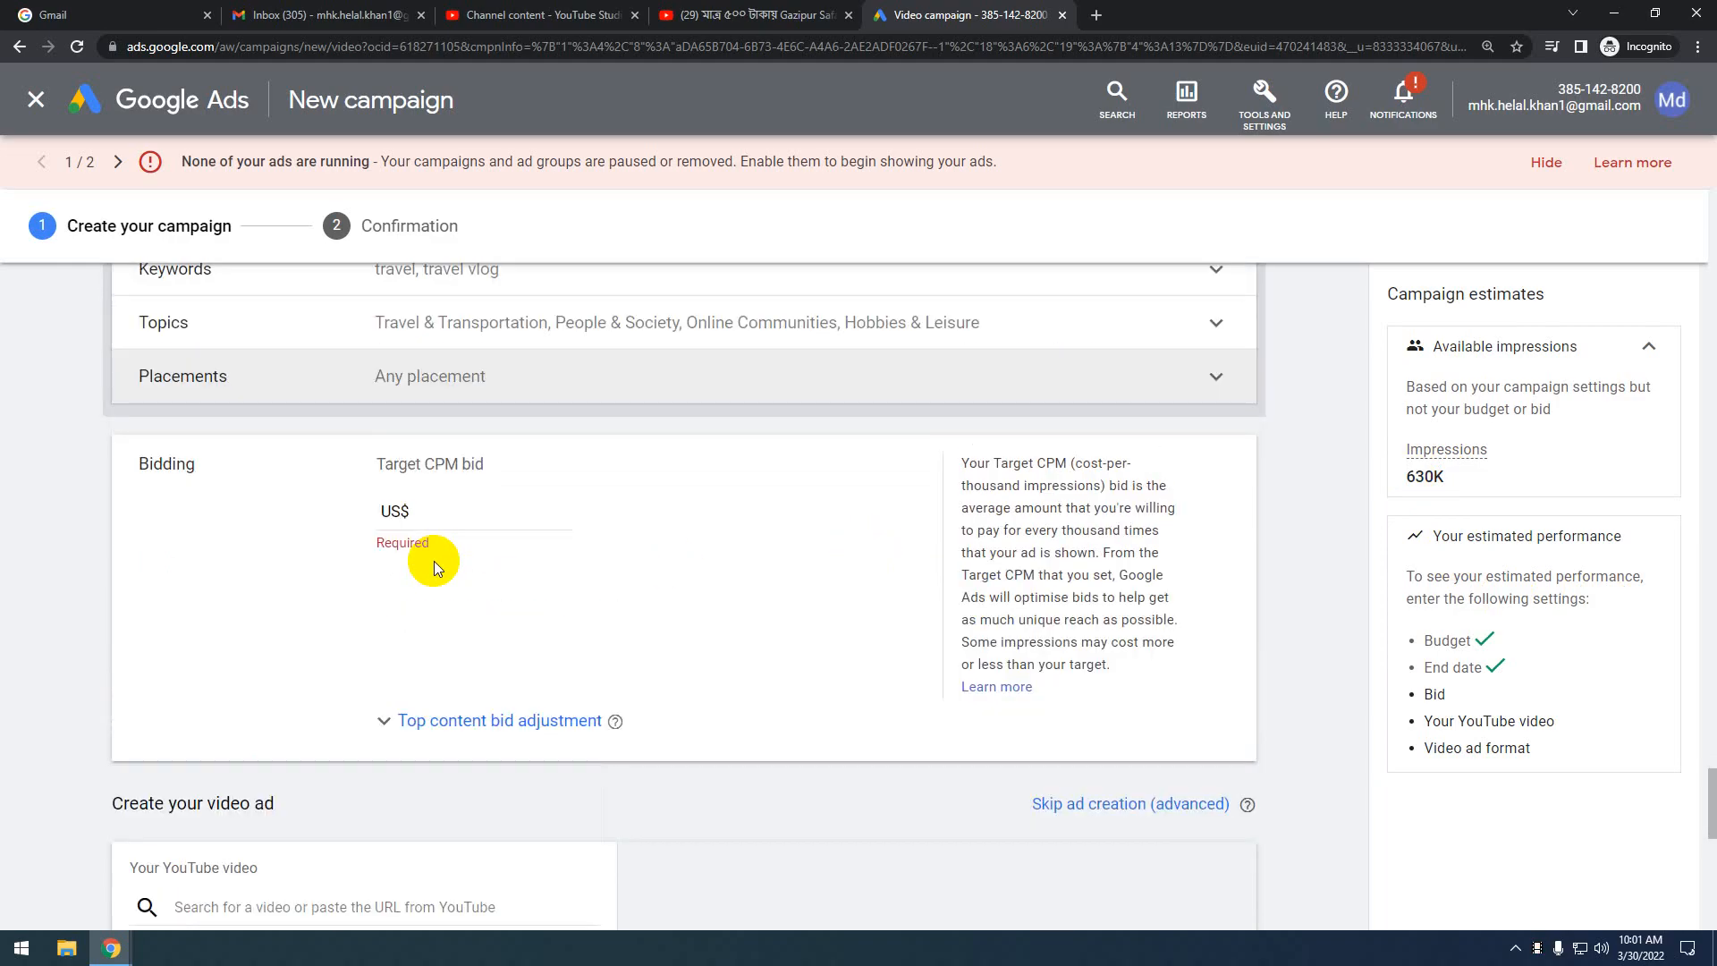
left_click(415, 511)
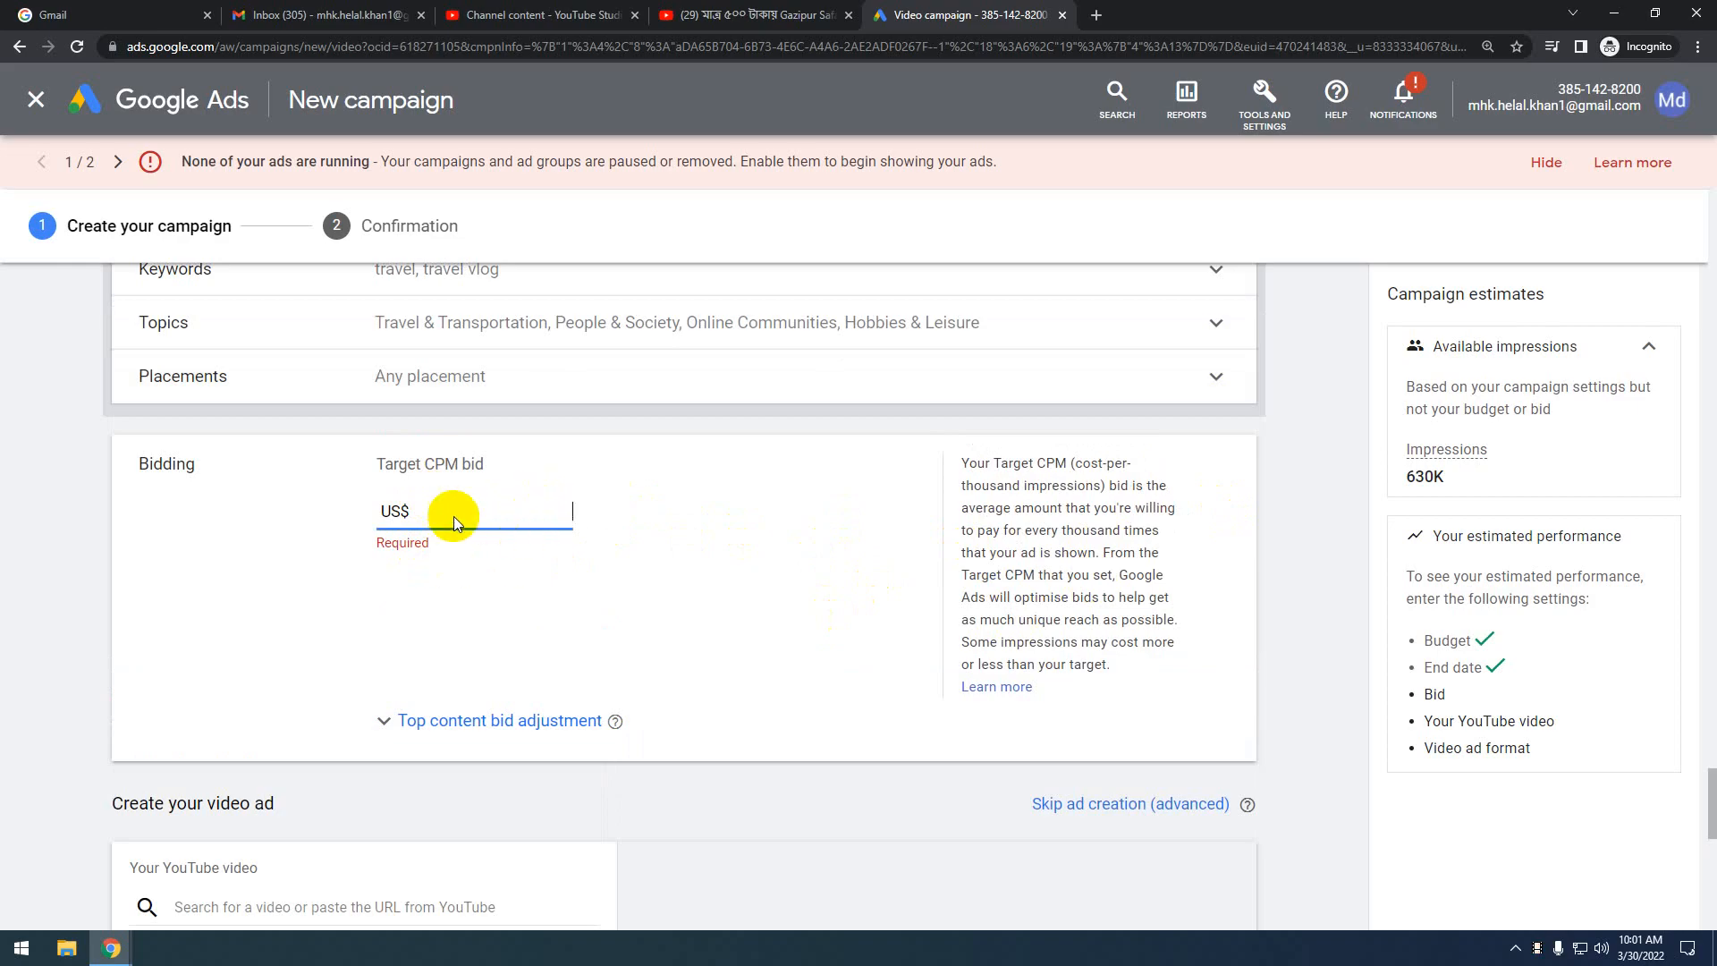
left_click(538, 509)
type("1")
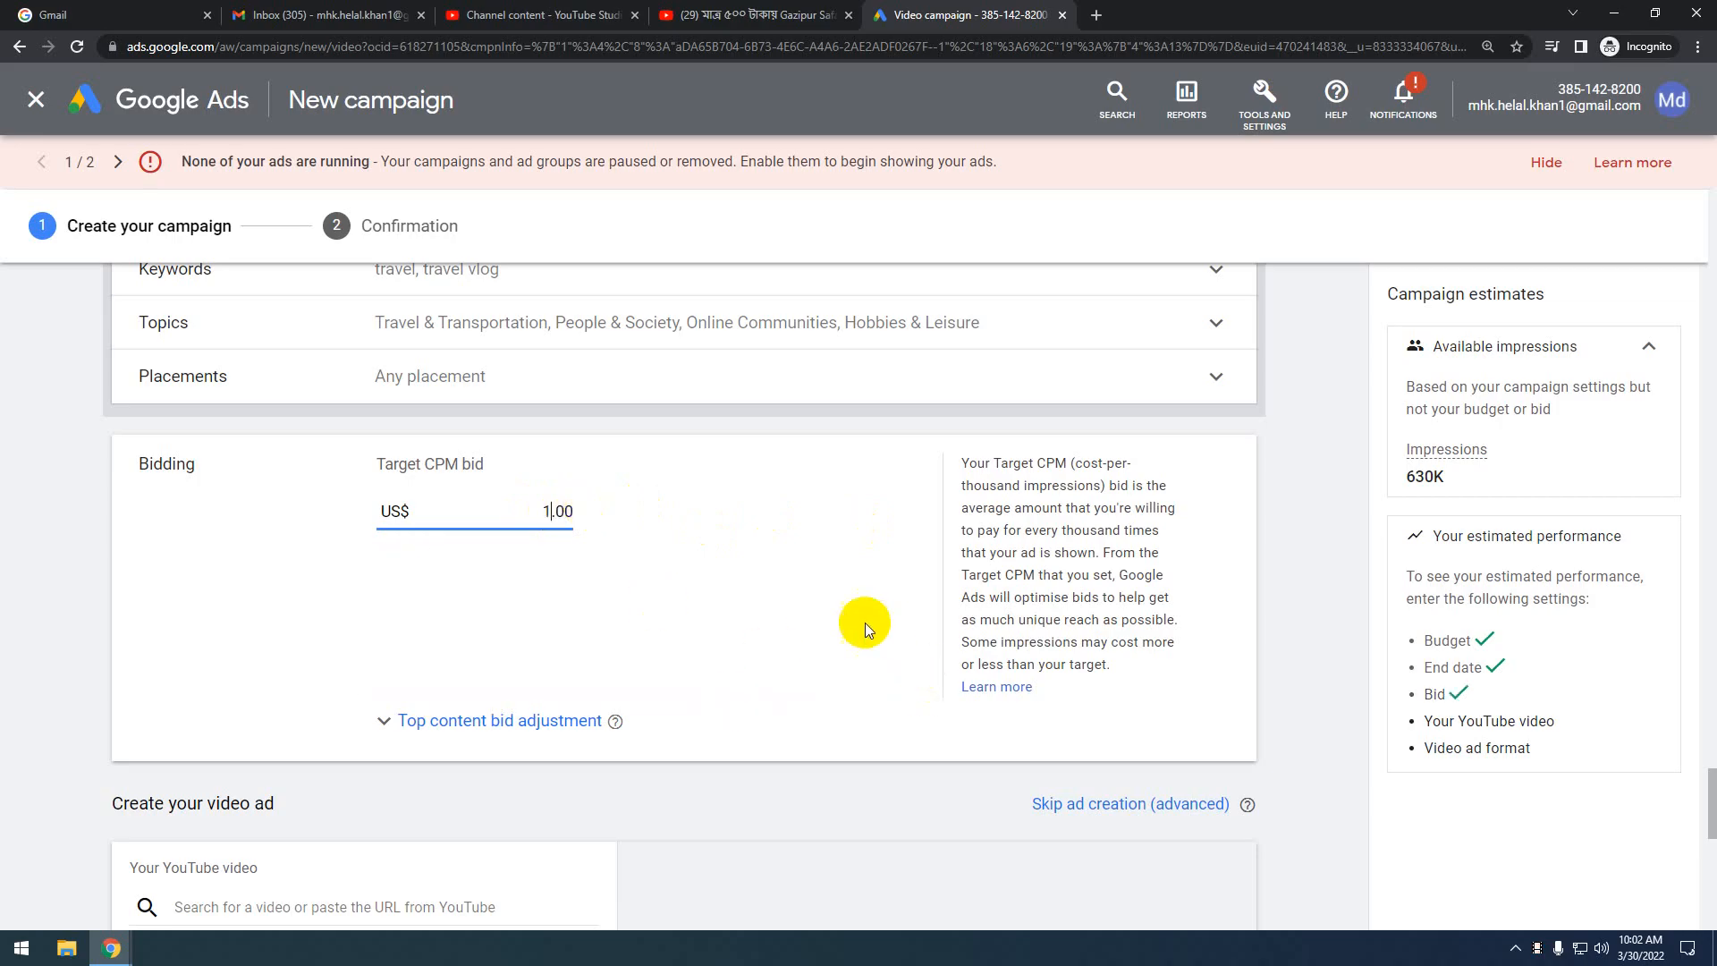
left_click(1278, 656)
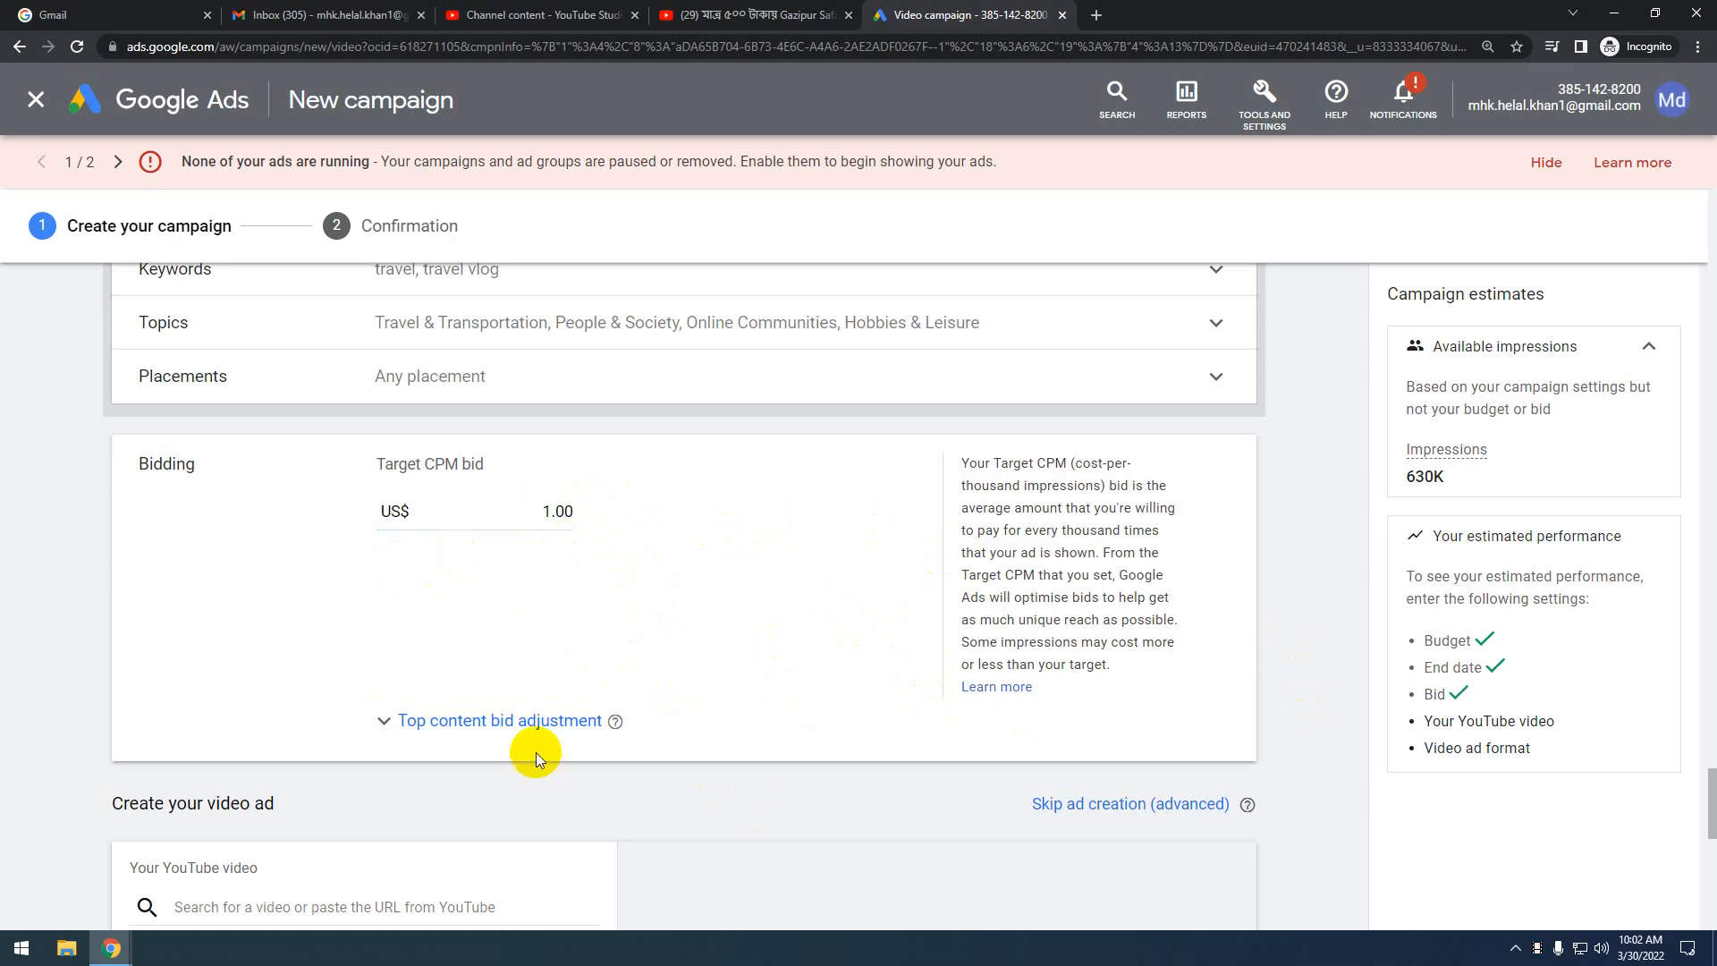
left_click(498, 722)
scroll(698, 688, "down", 1)
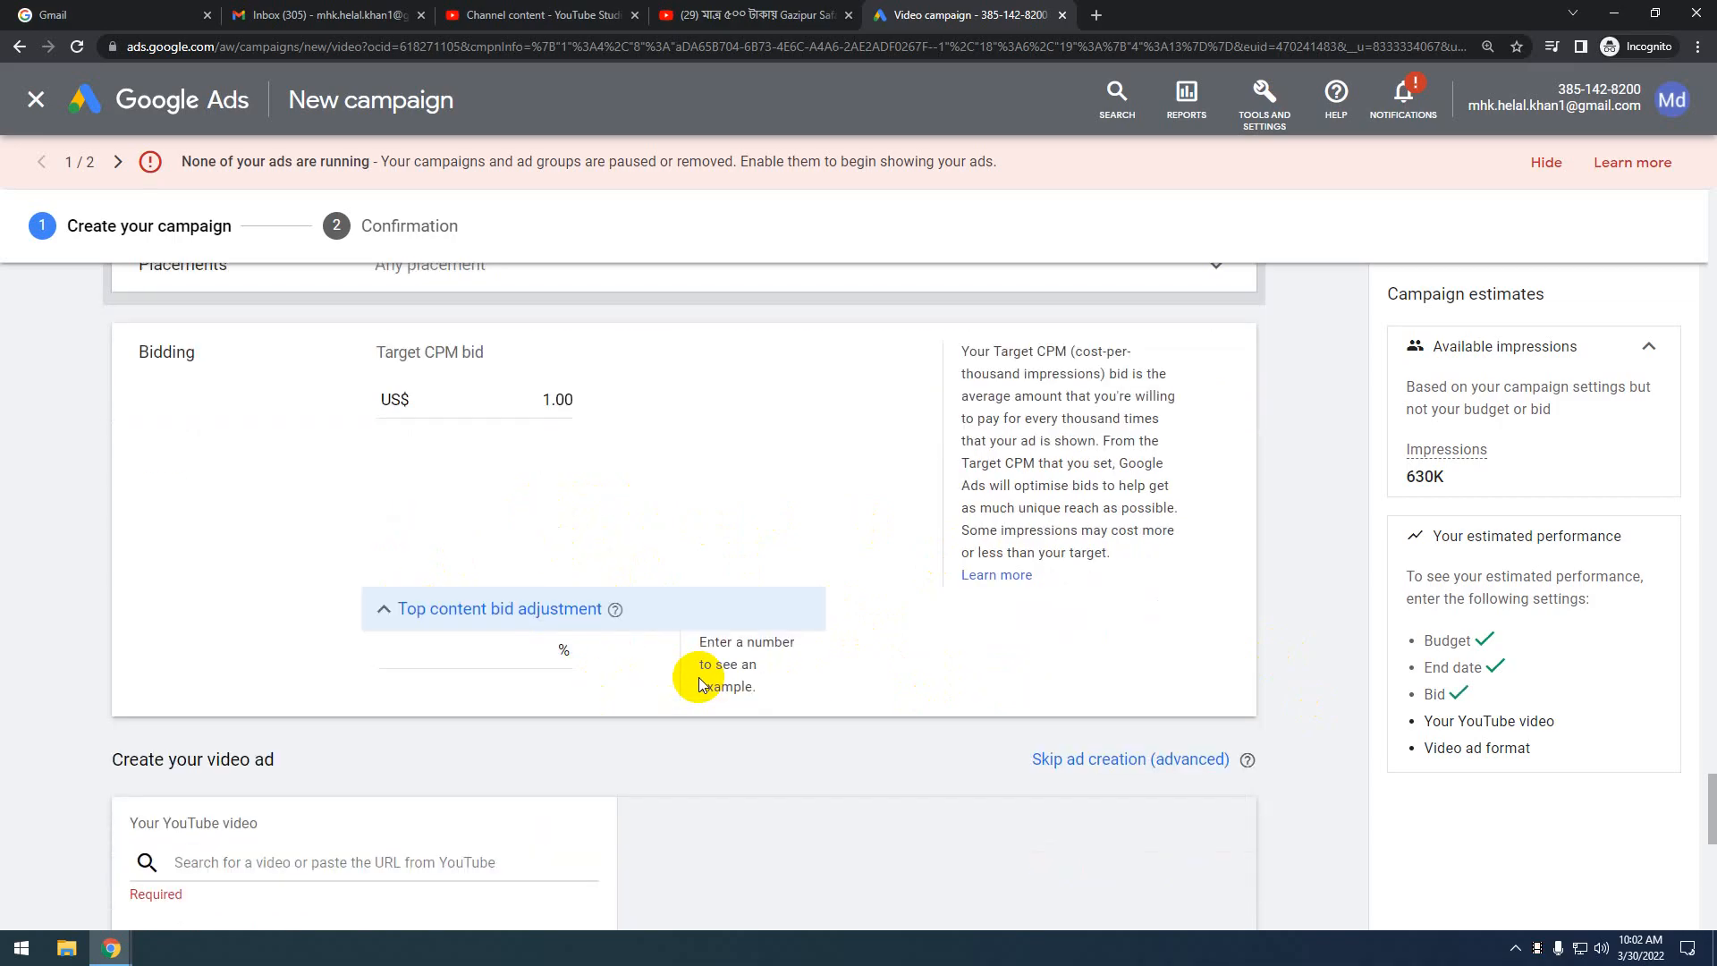
scroll(699, 680, "down", 2)
scroll(700, 679, "up", 2)
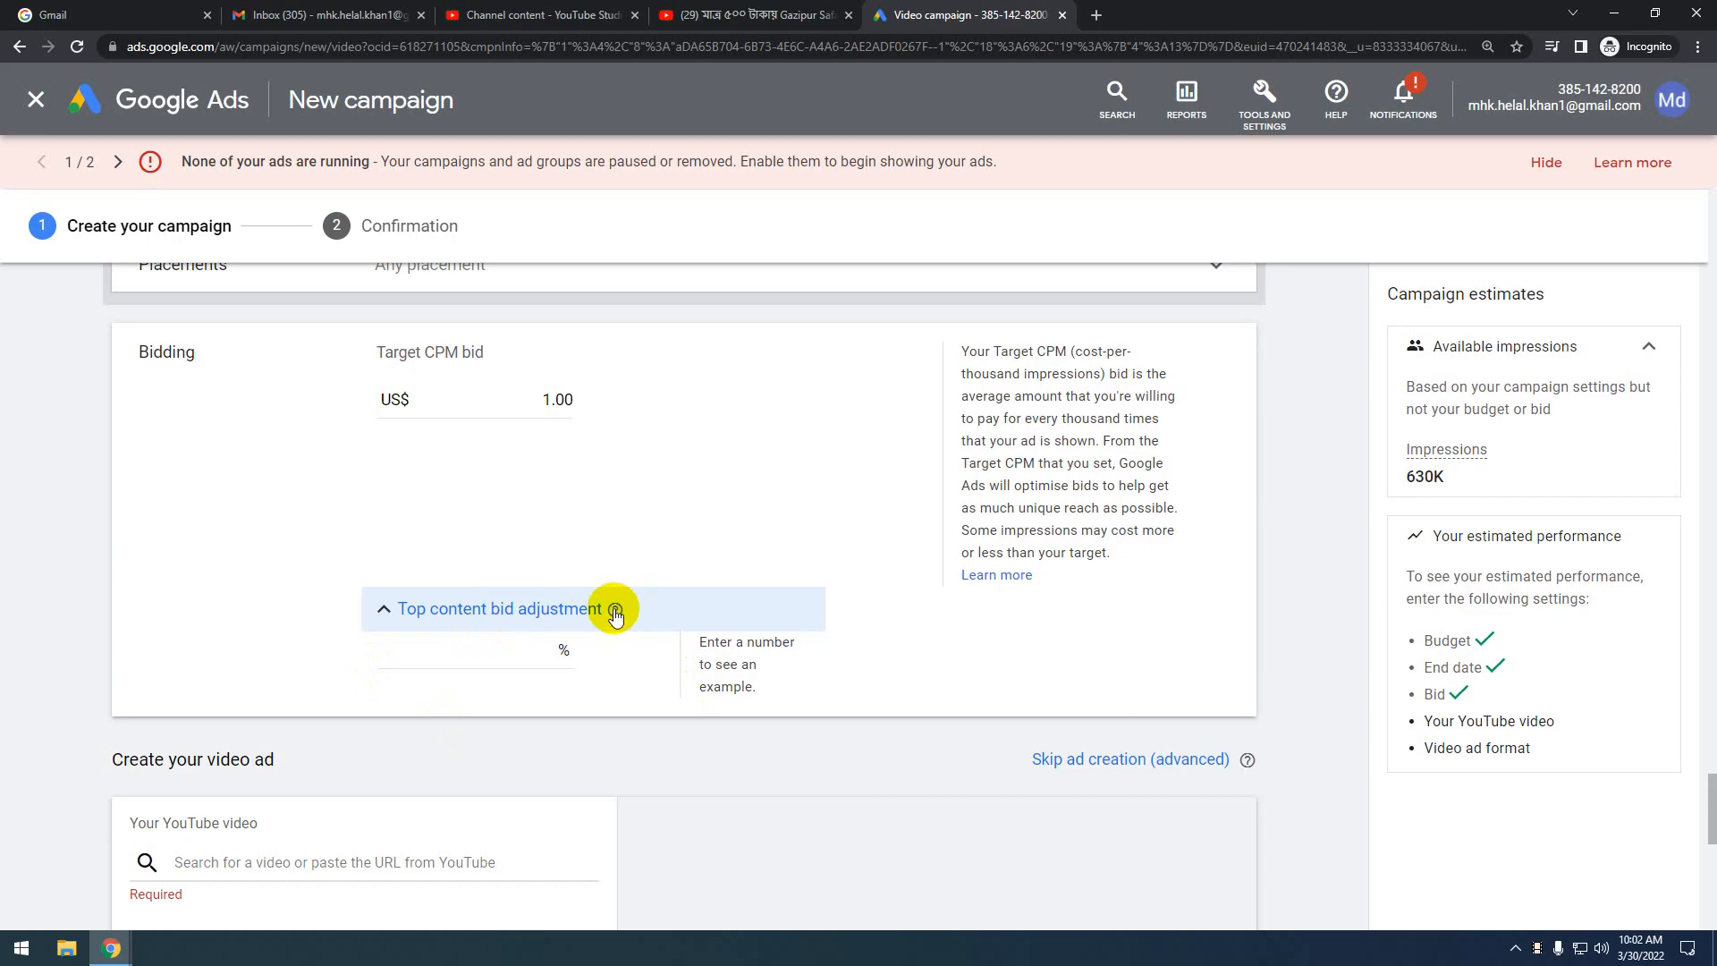
mouse_move(616, 611)
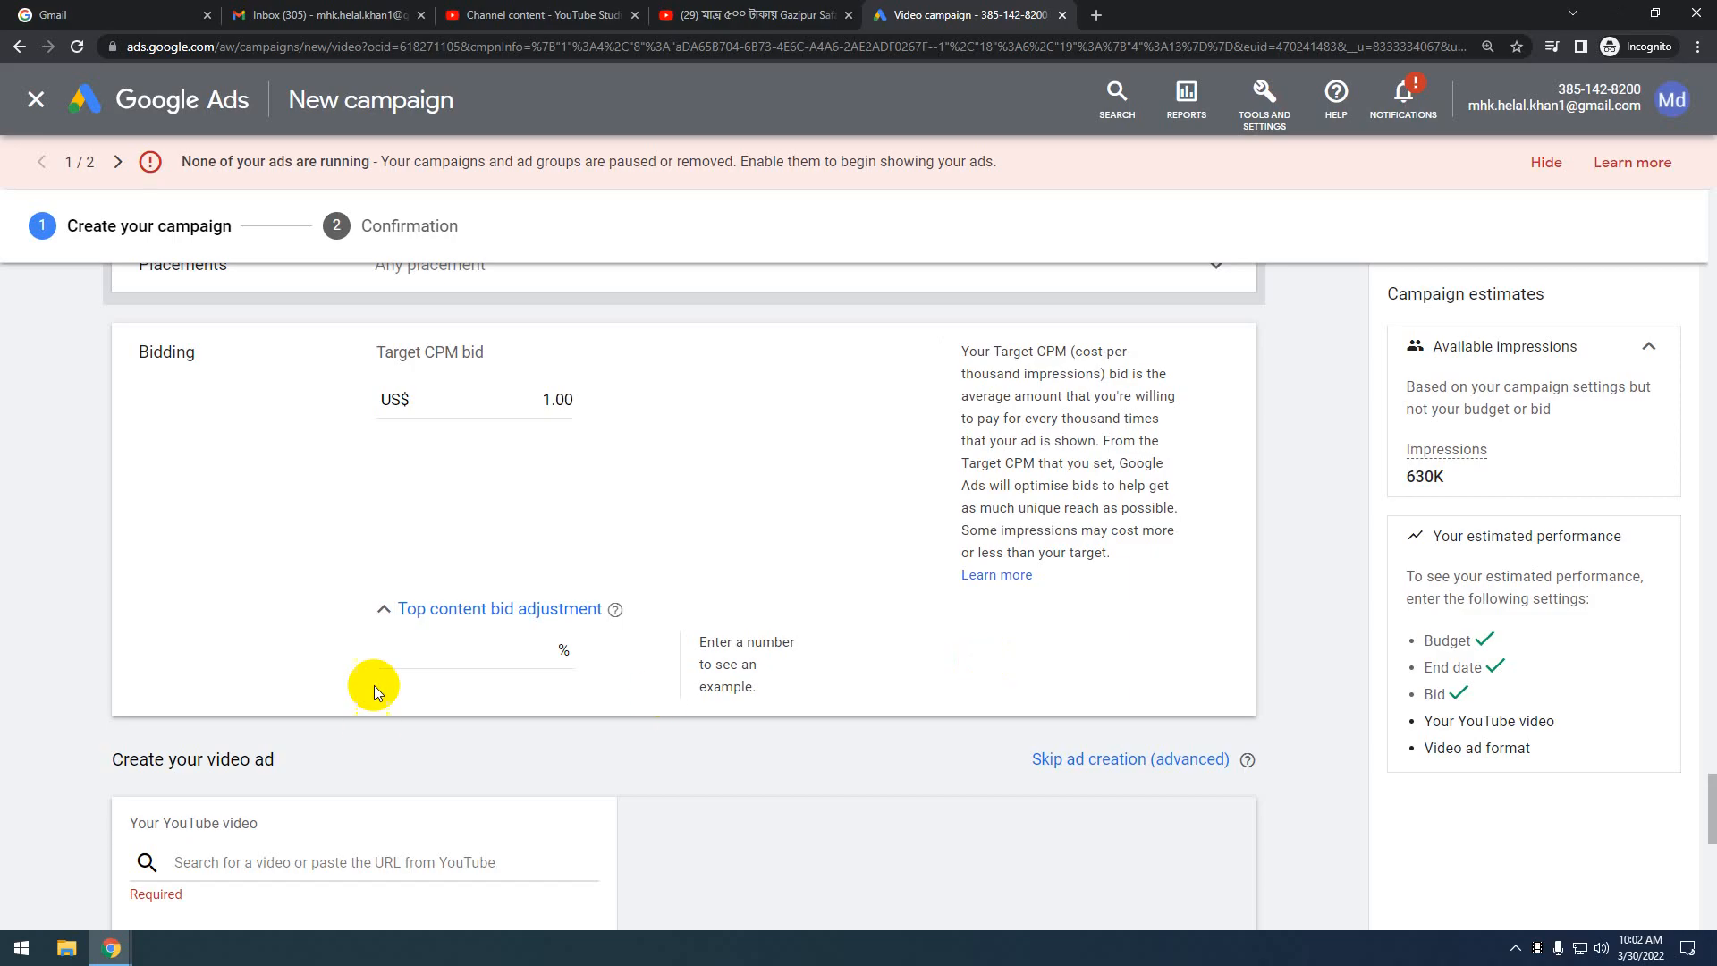
left_click(496, 652)
left_click(785, 764)
scroll(785, 764, "down", 5)
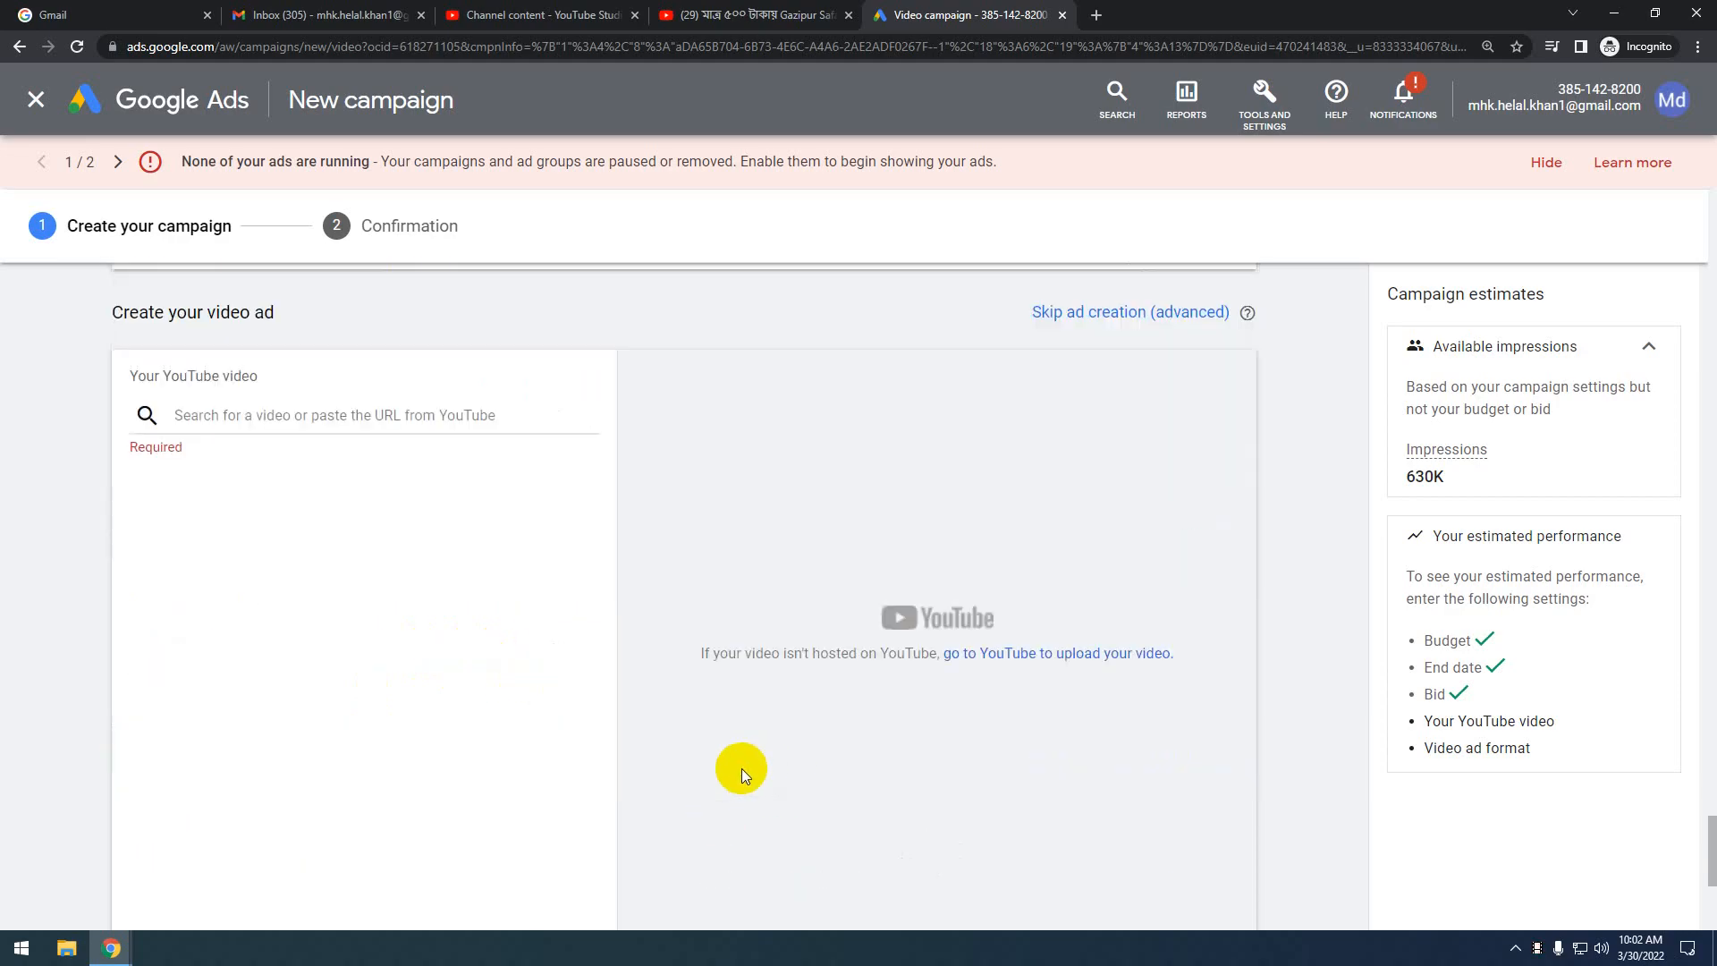
scroll(531, 722, "up", 5)
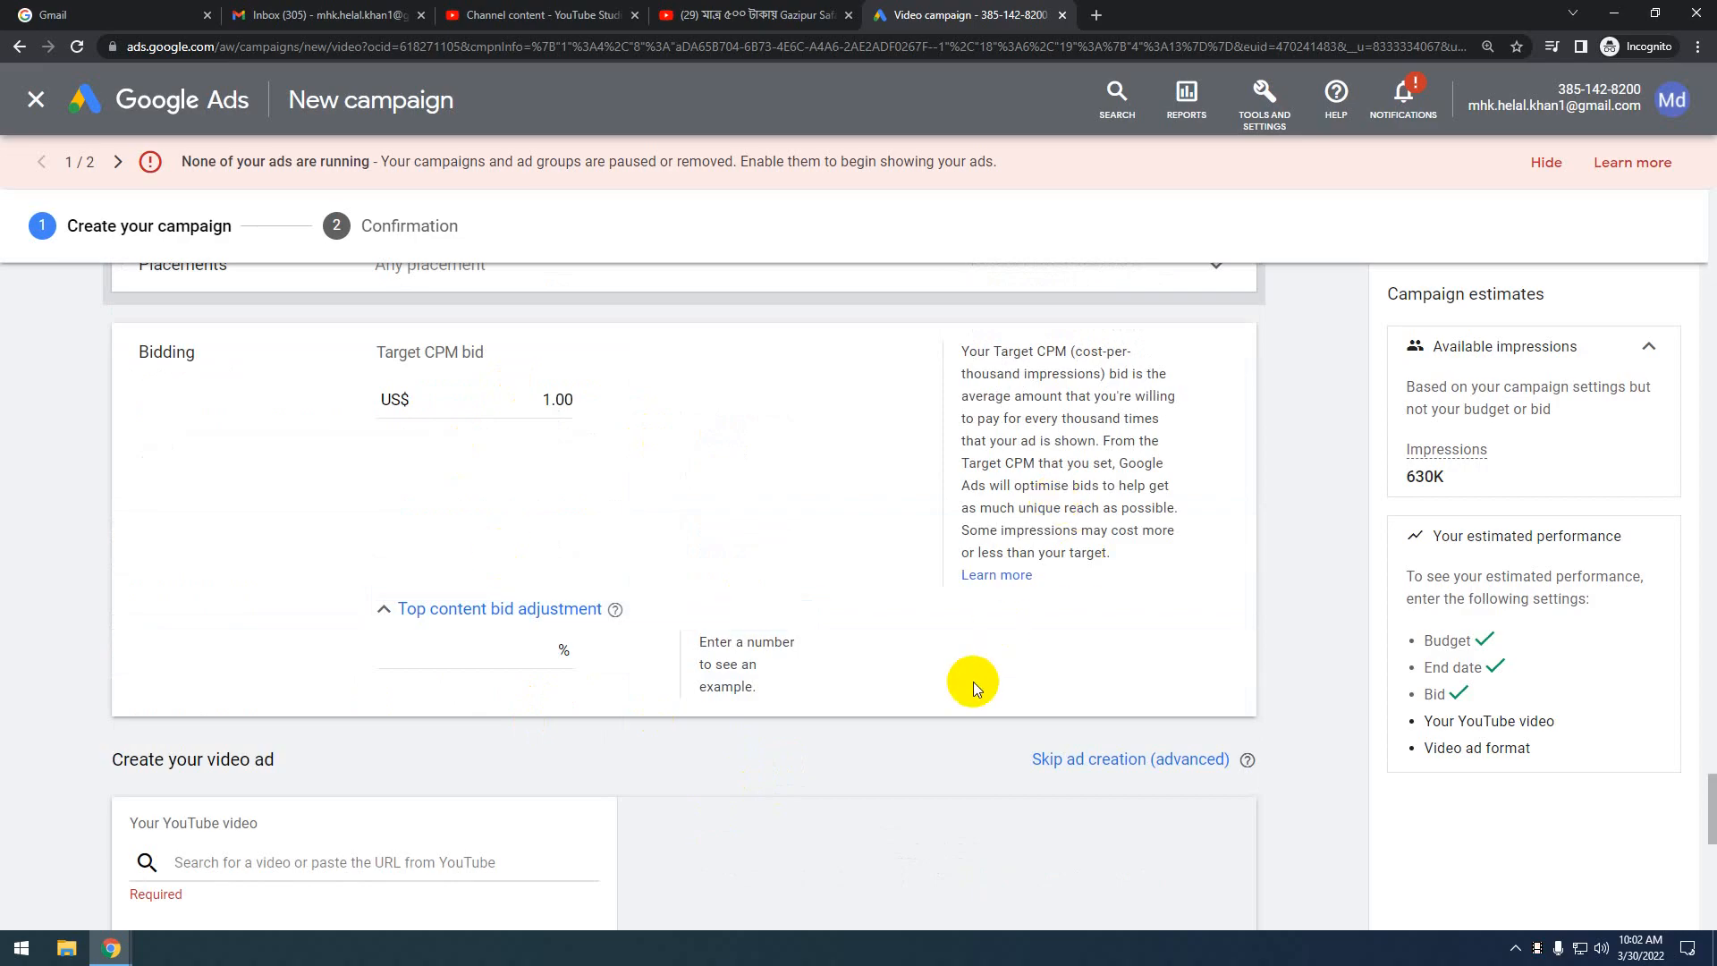
scroll(973, 681, "up", 3)
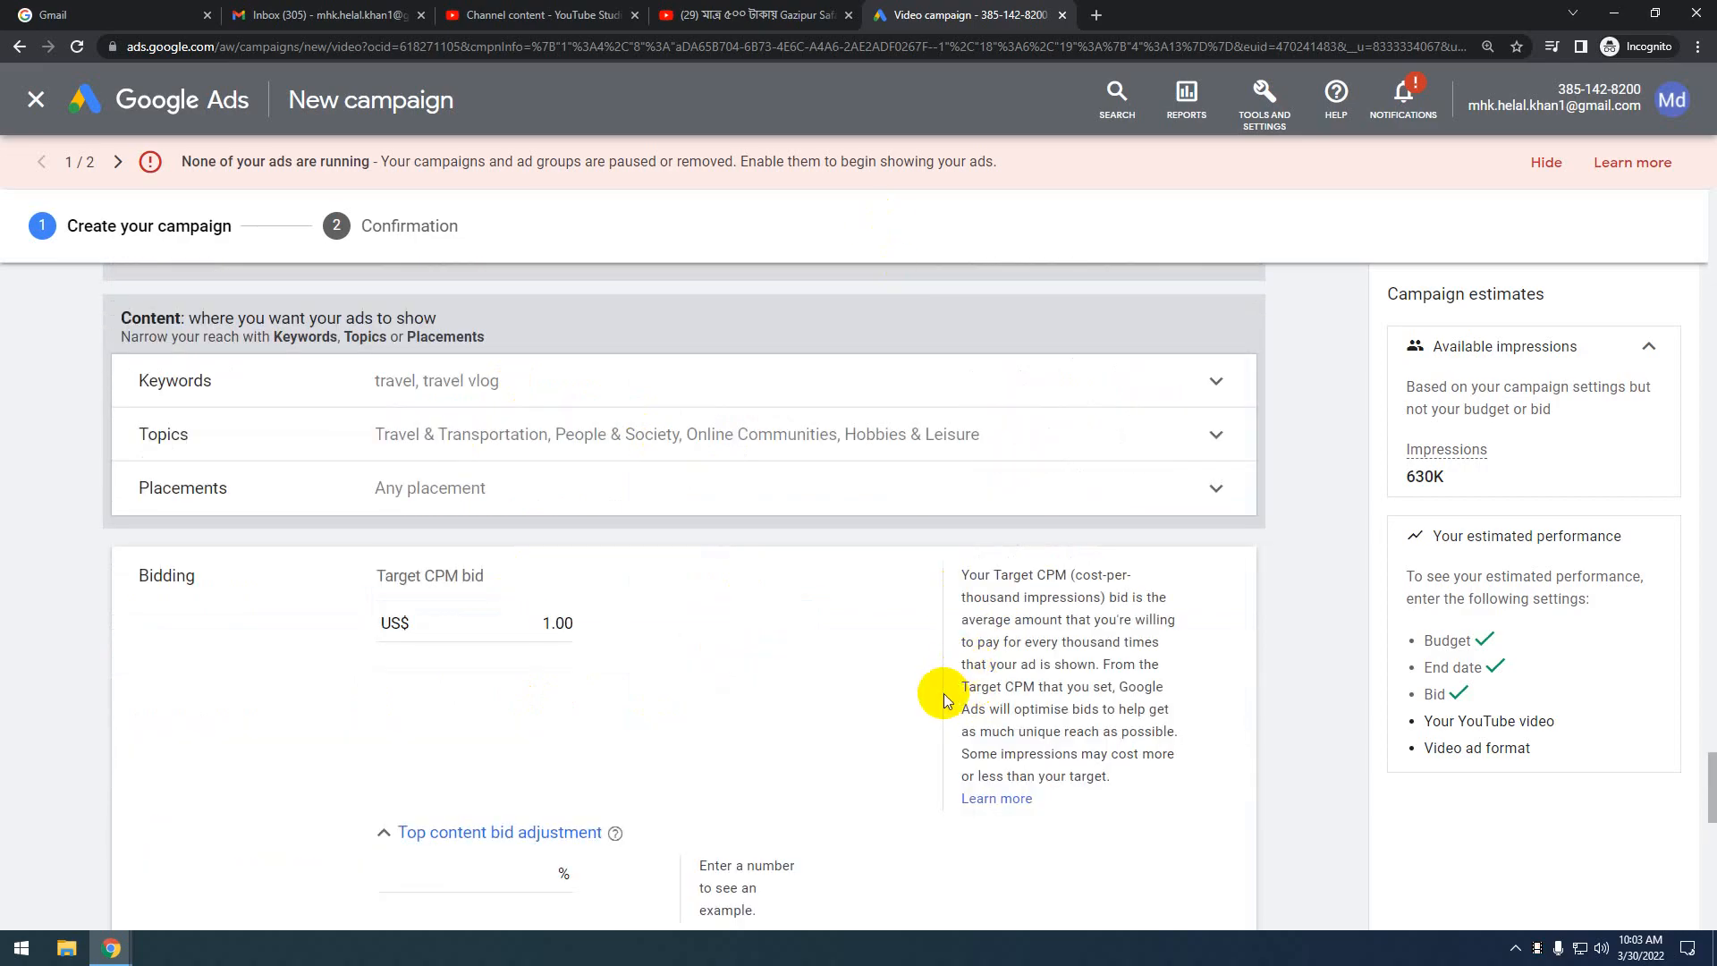
scroll(944, 696, "down", 3)
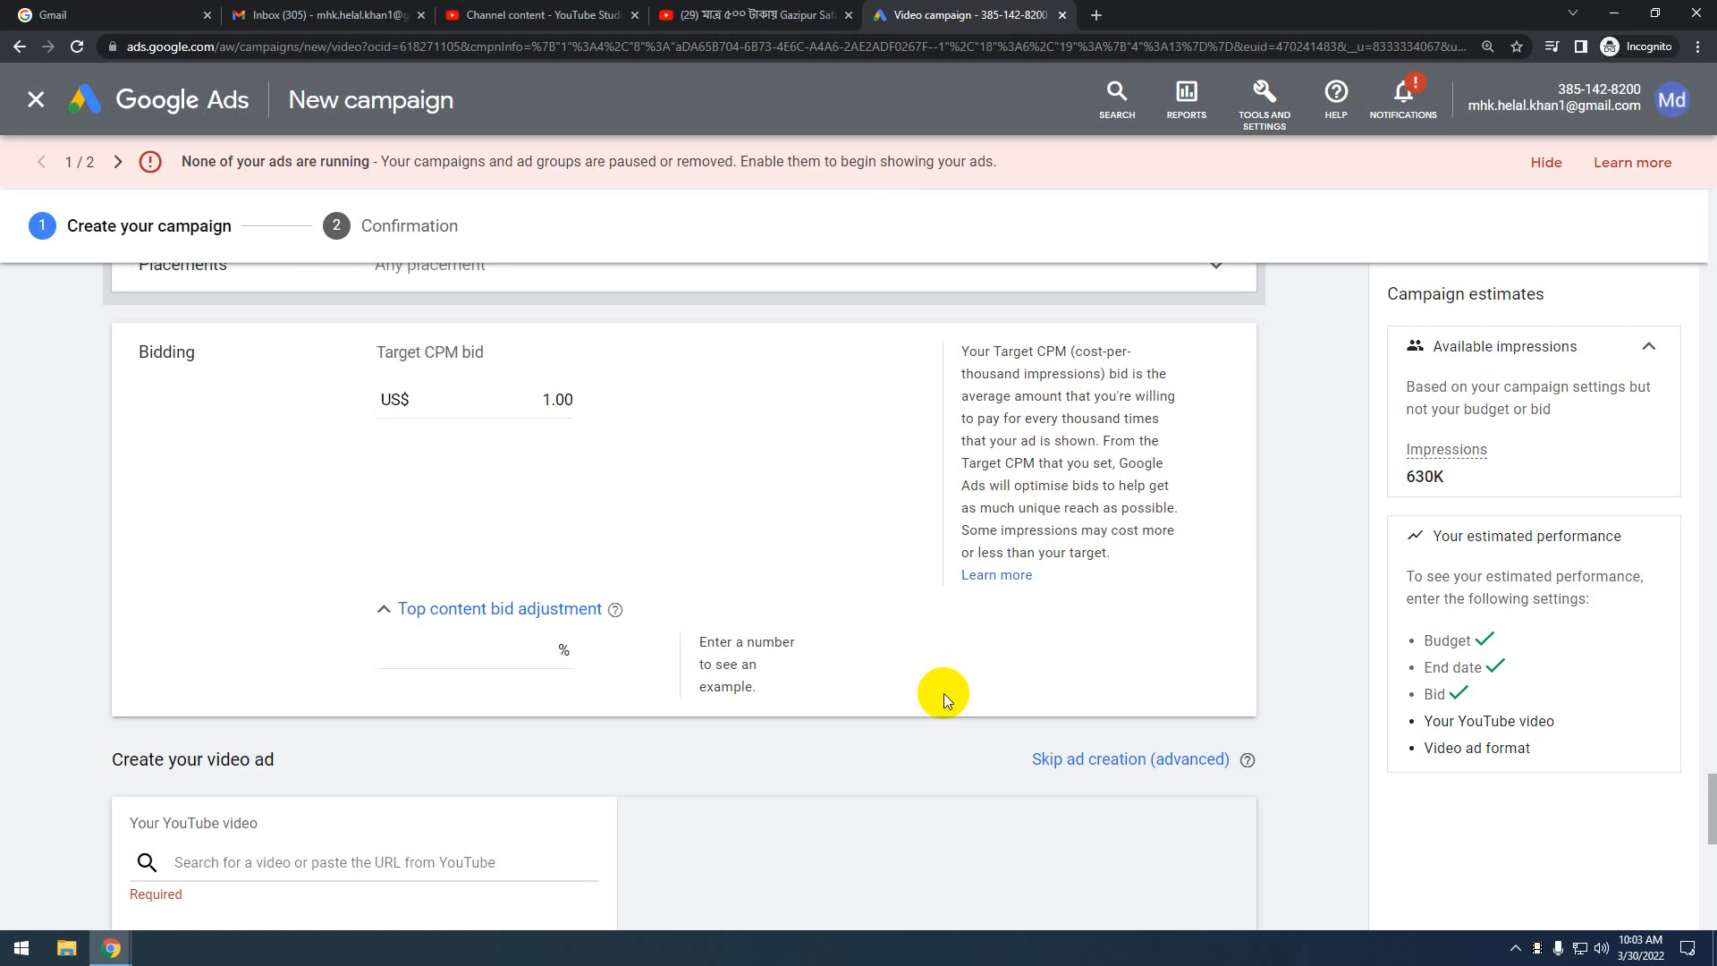
scroll(943, 694, "up", 2)
scroll(932, 694, "down", 6)
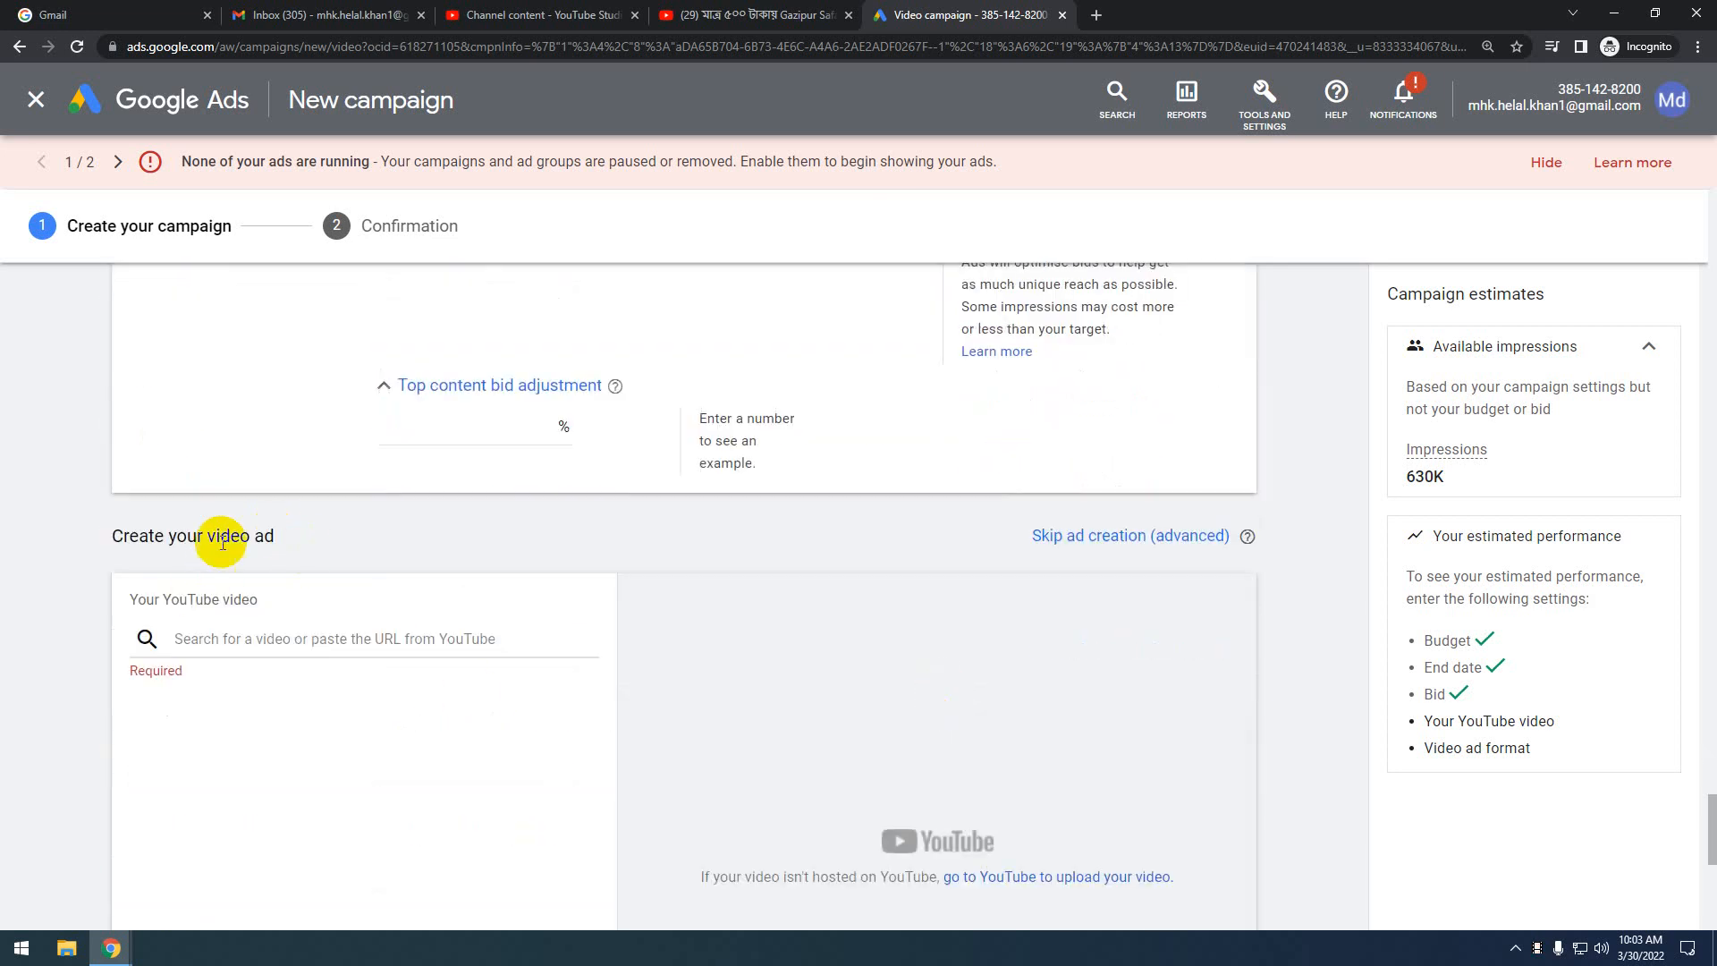
scroll(830, 652, "up", 5)
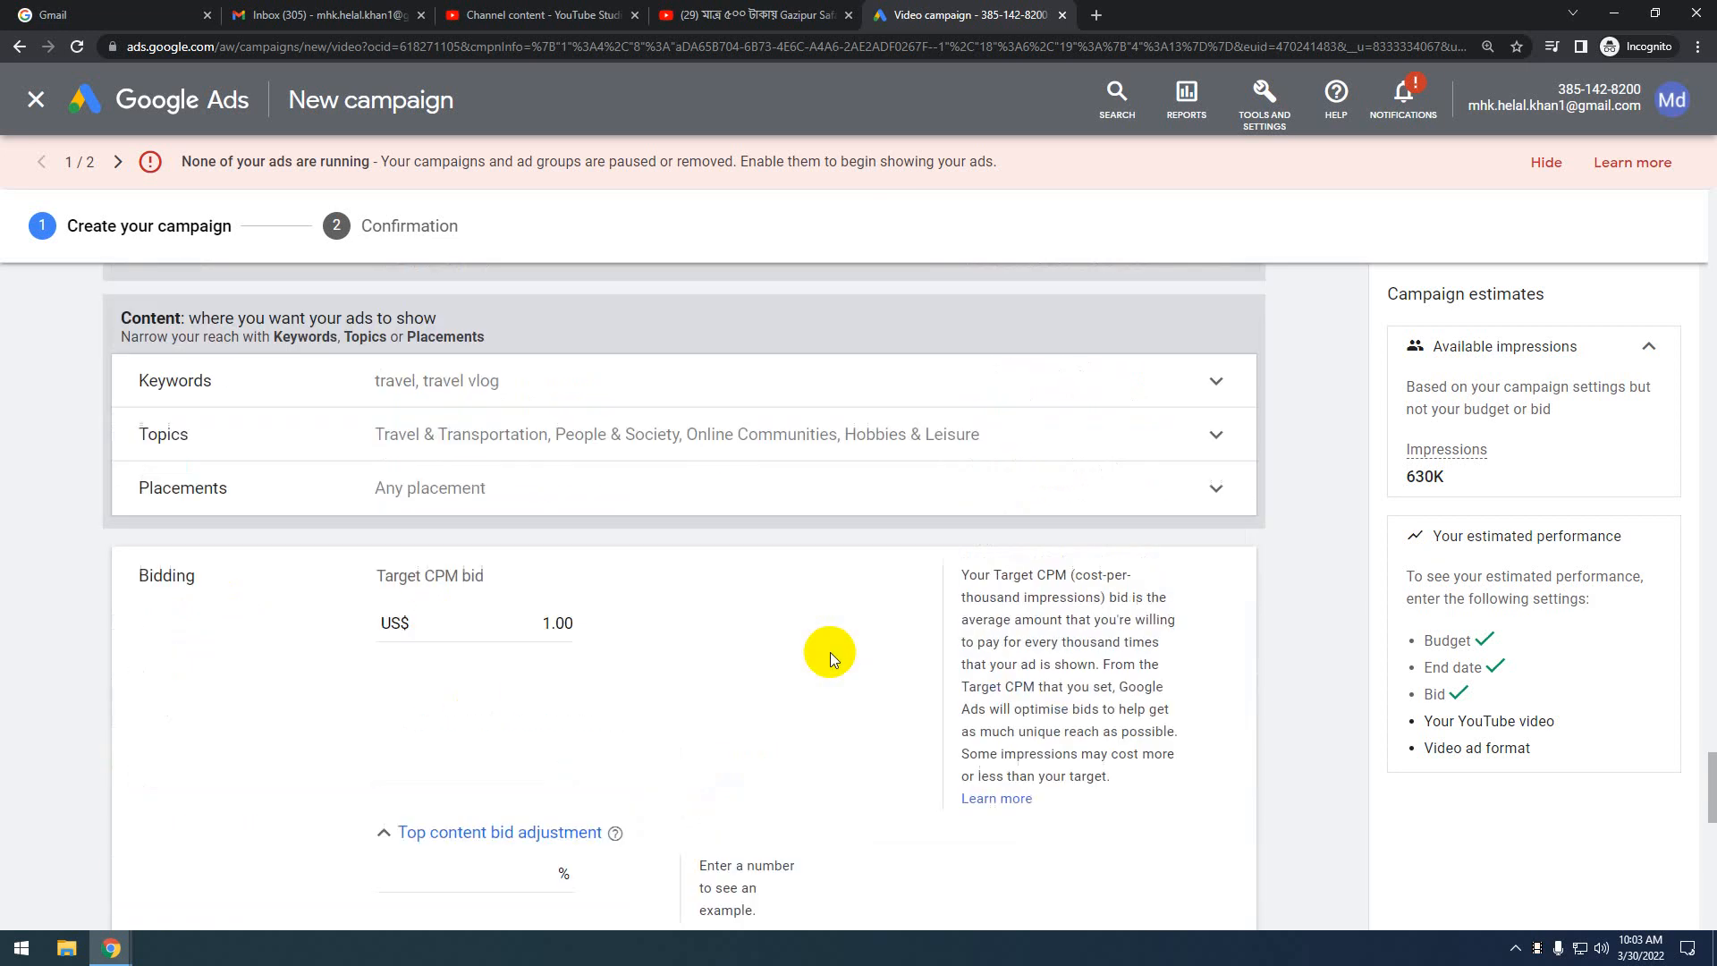
scroll(856, 710, "up", 4)
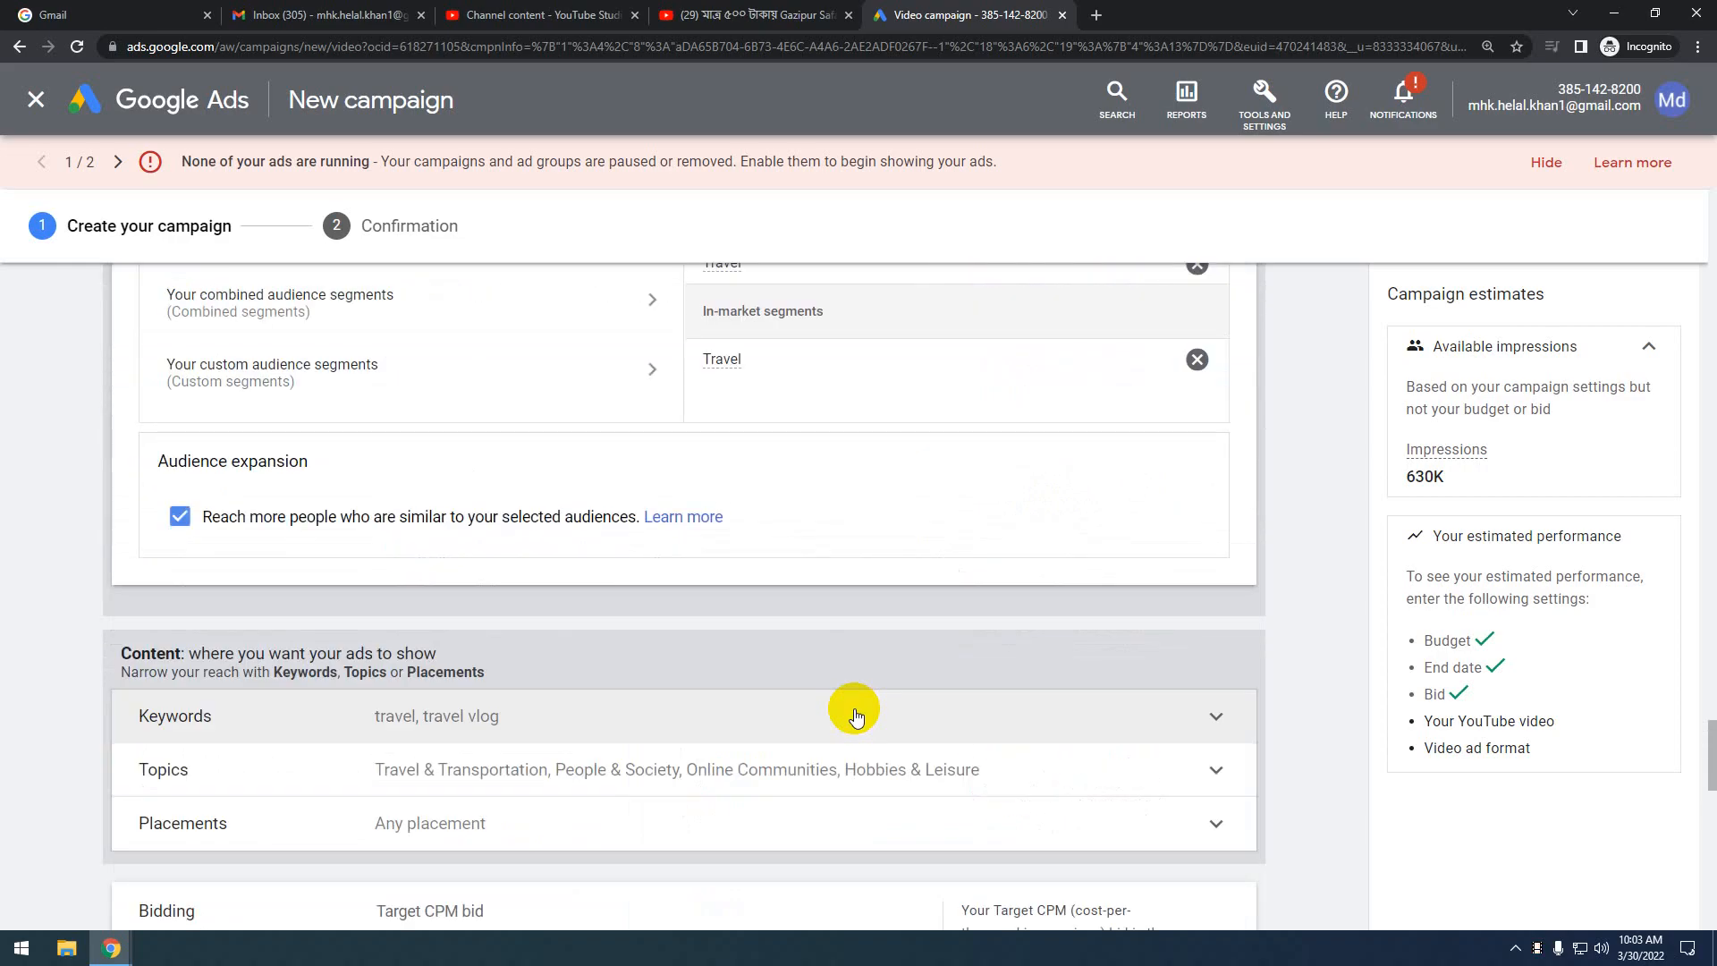
scroll(855, 714, "down", 1)
scroll(855, 708, "down", 5)
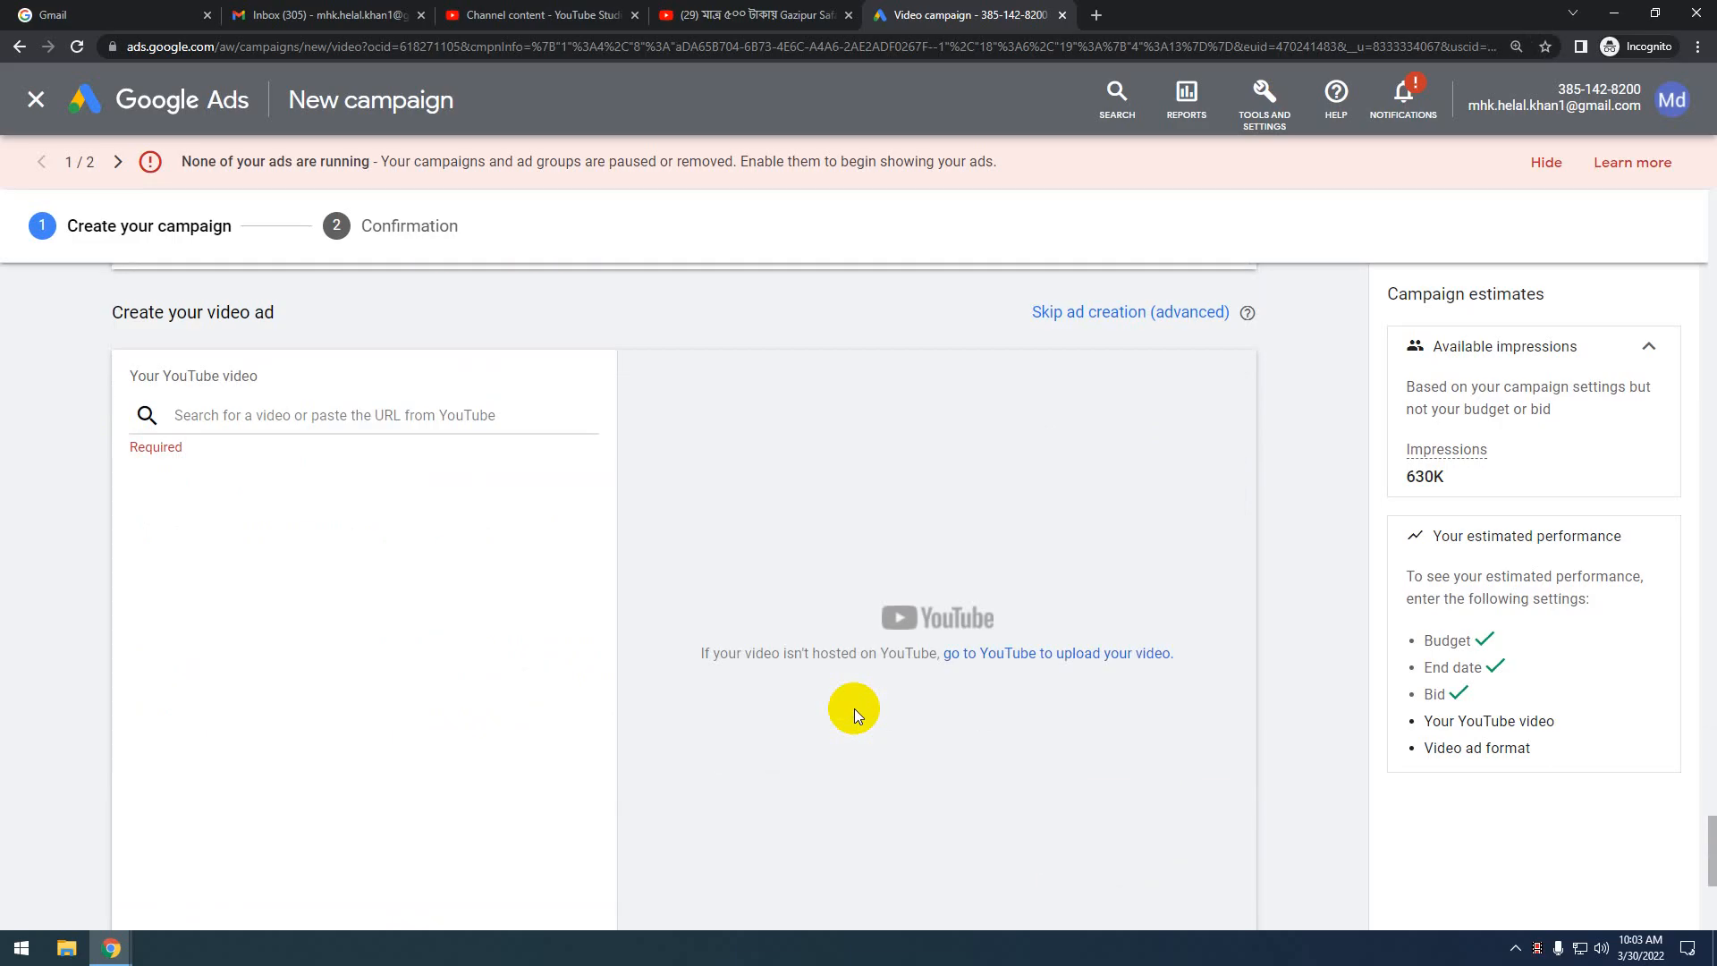
scroll(110, 522, "down", 5)
scroll(168, 590, "up", 4)
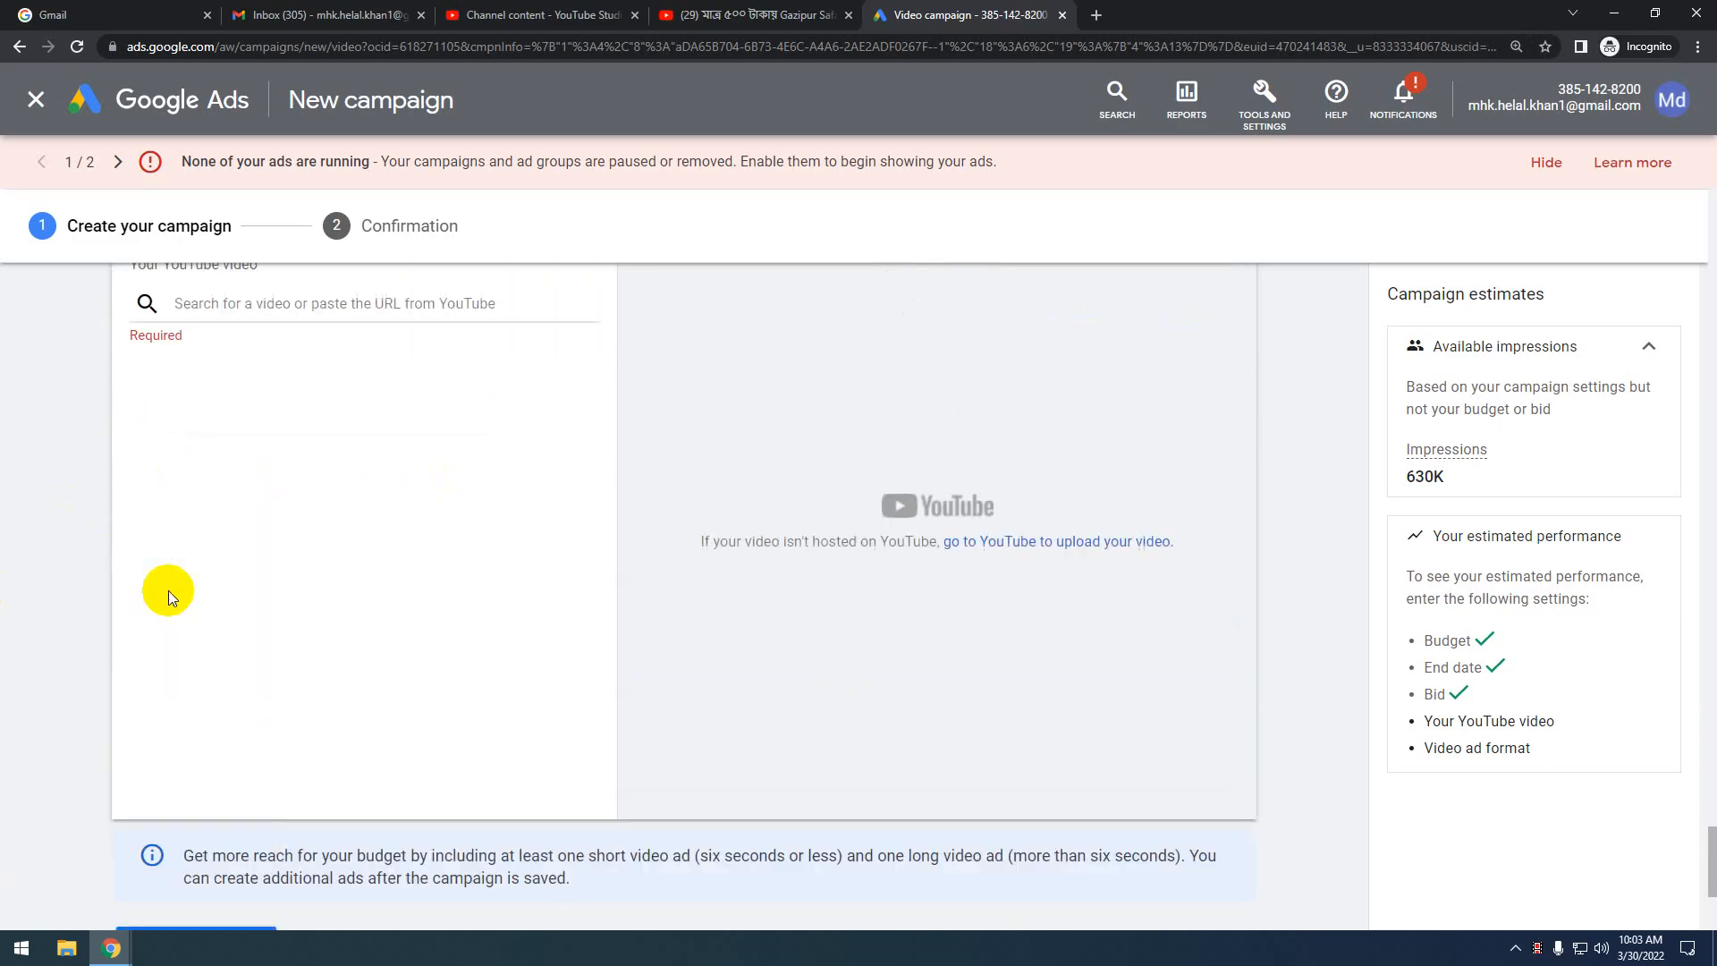
scroll(168, 591, "up", 1)
left_click(204, 418)
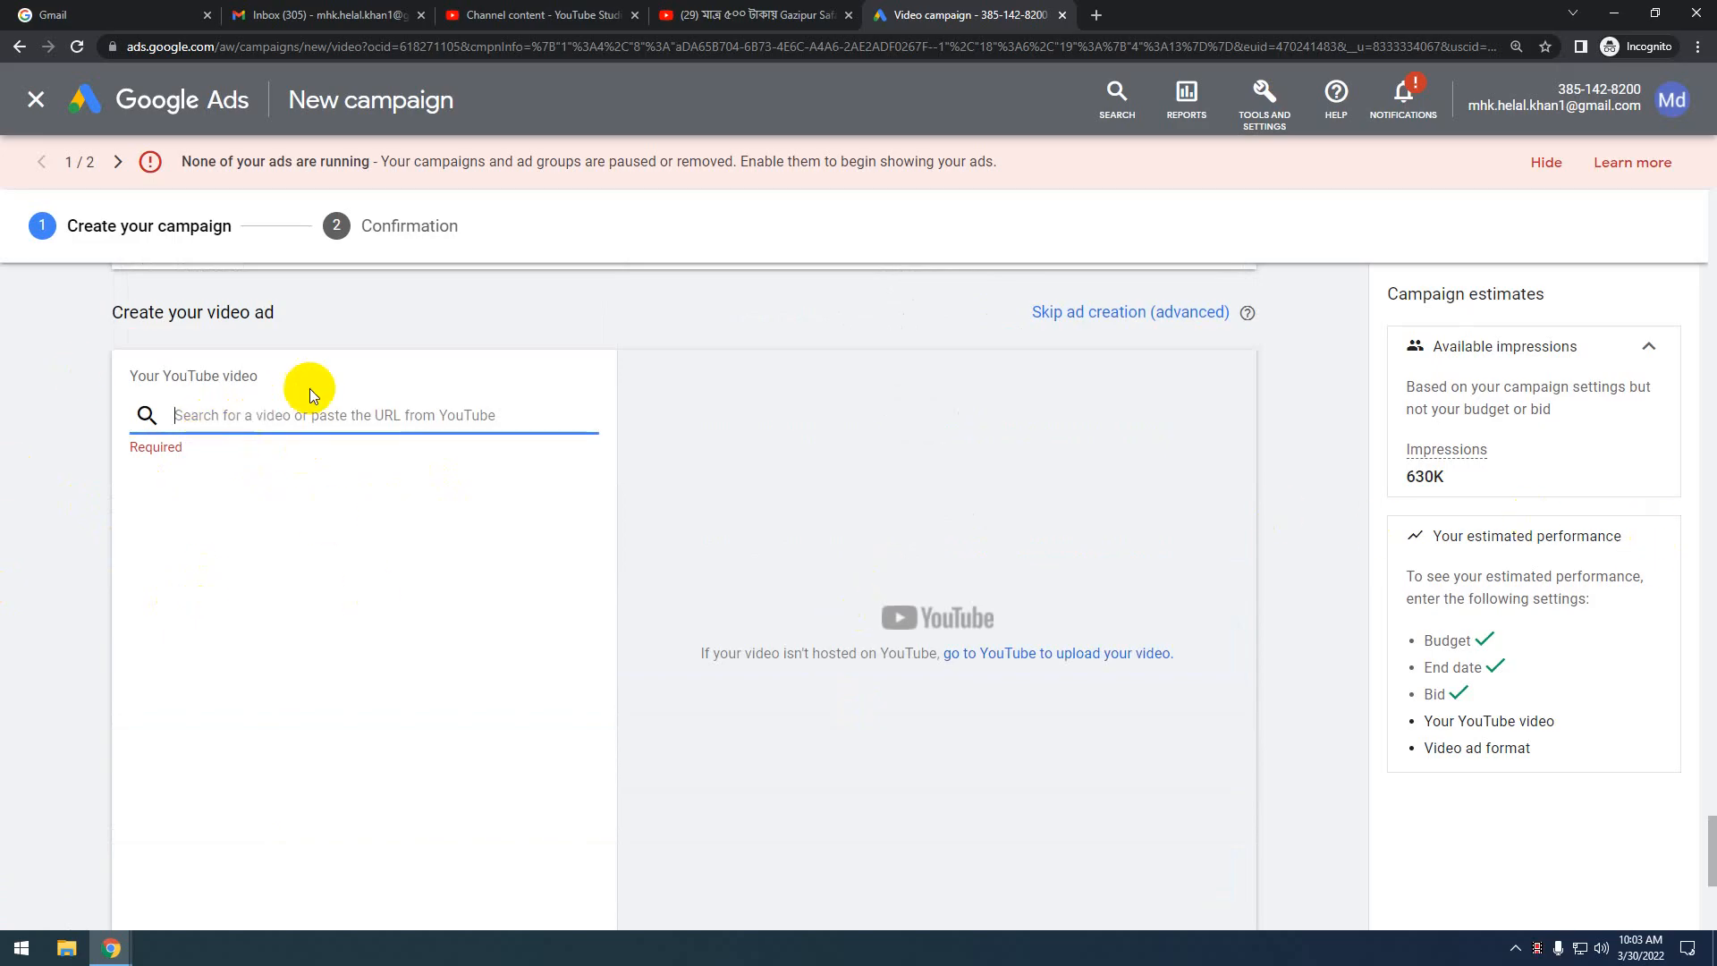
Open the Rangamati Tour Vlog 2022 watch page from YouTube Studio and copy its web address
left_click(609, 9)
mouse_move(445, 362)
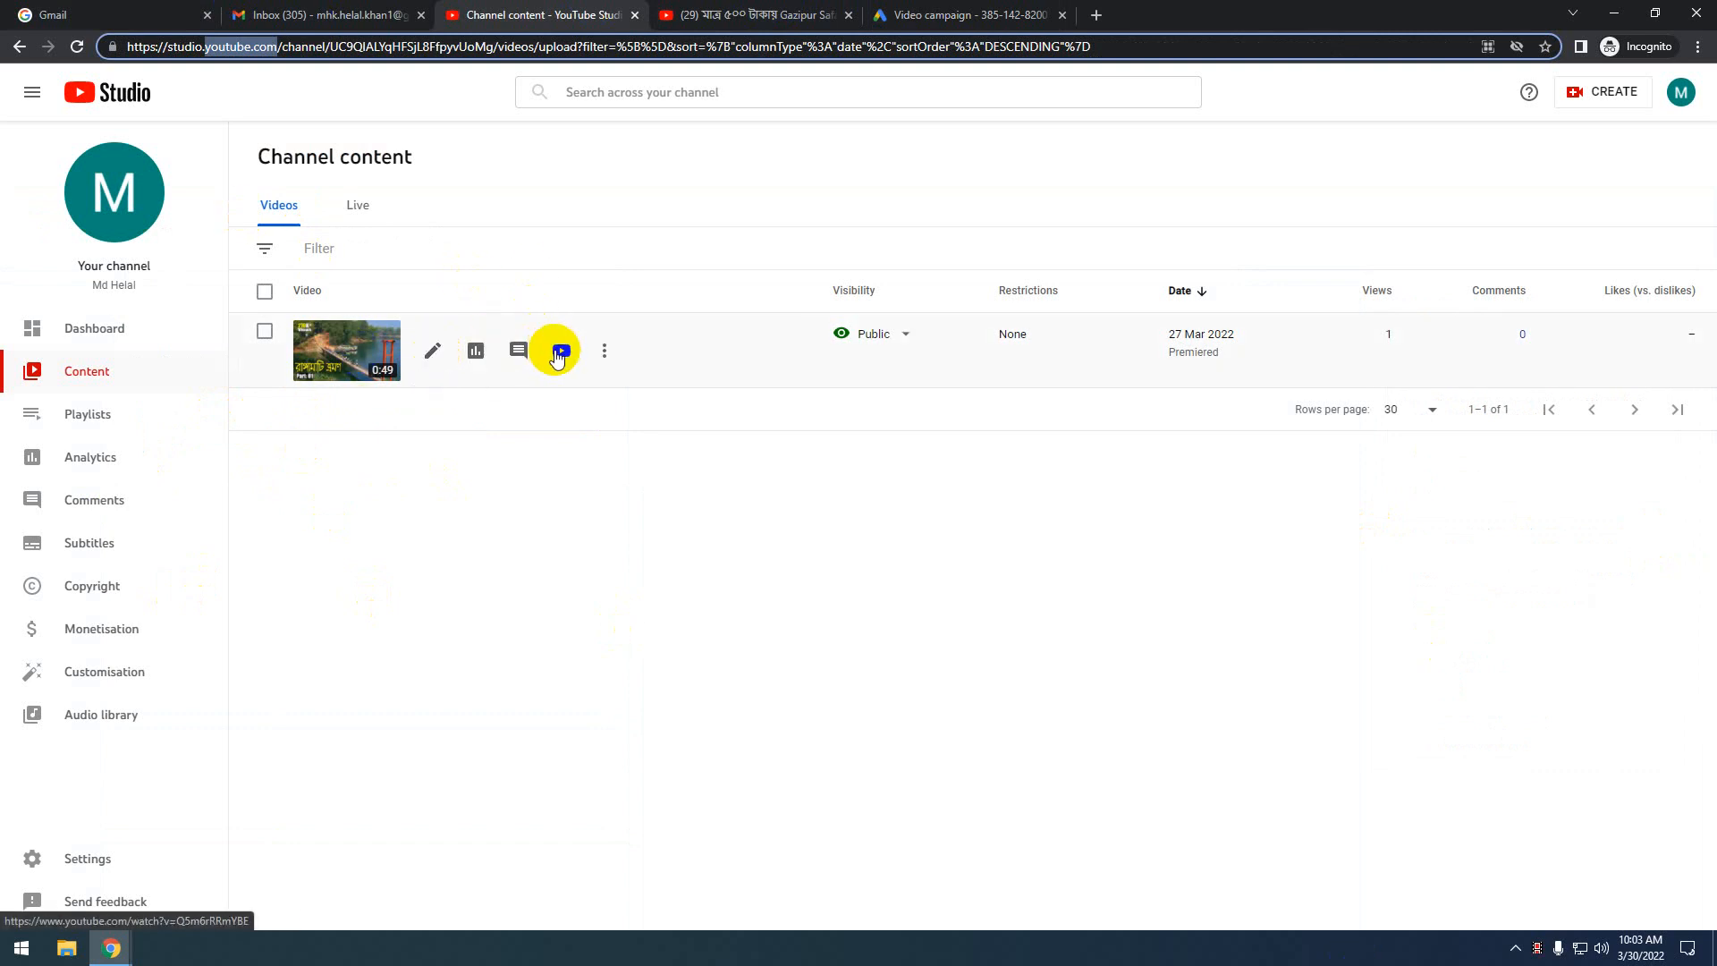
left_click(556, 352)
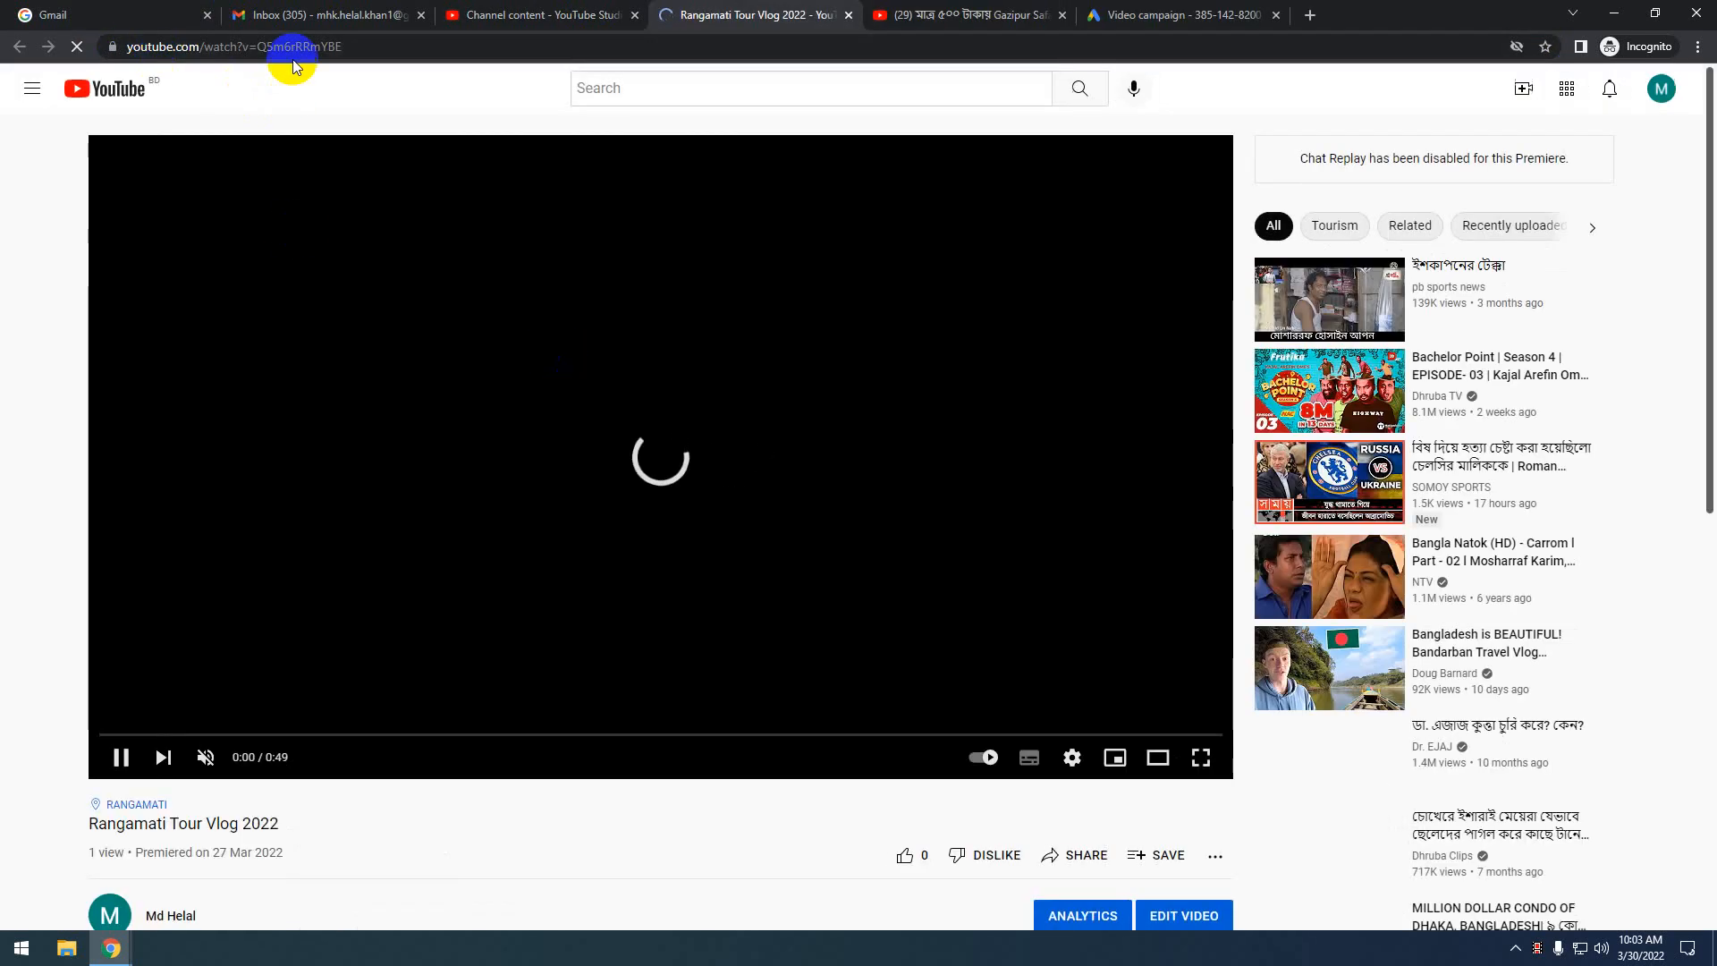
left_click(352, 47)
key("ctrl+c")
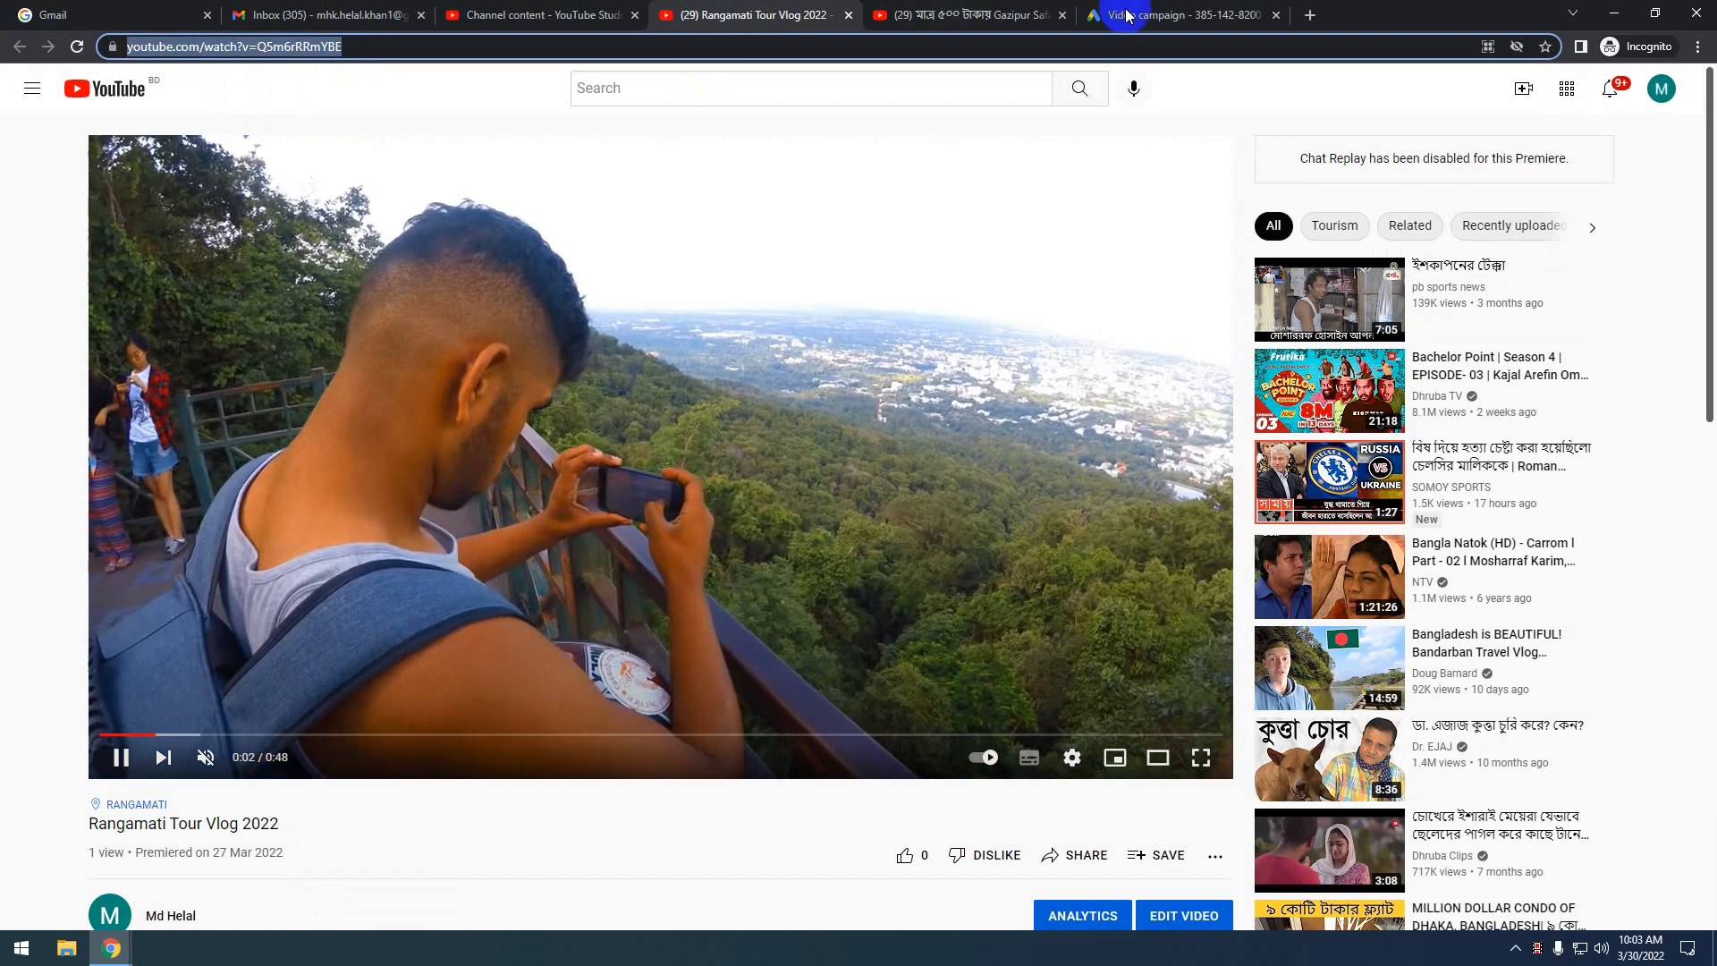
left_click(1101, 25)
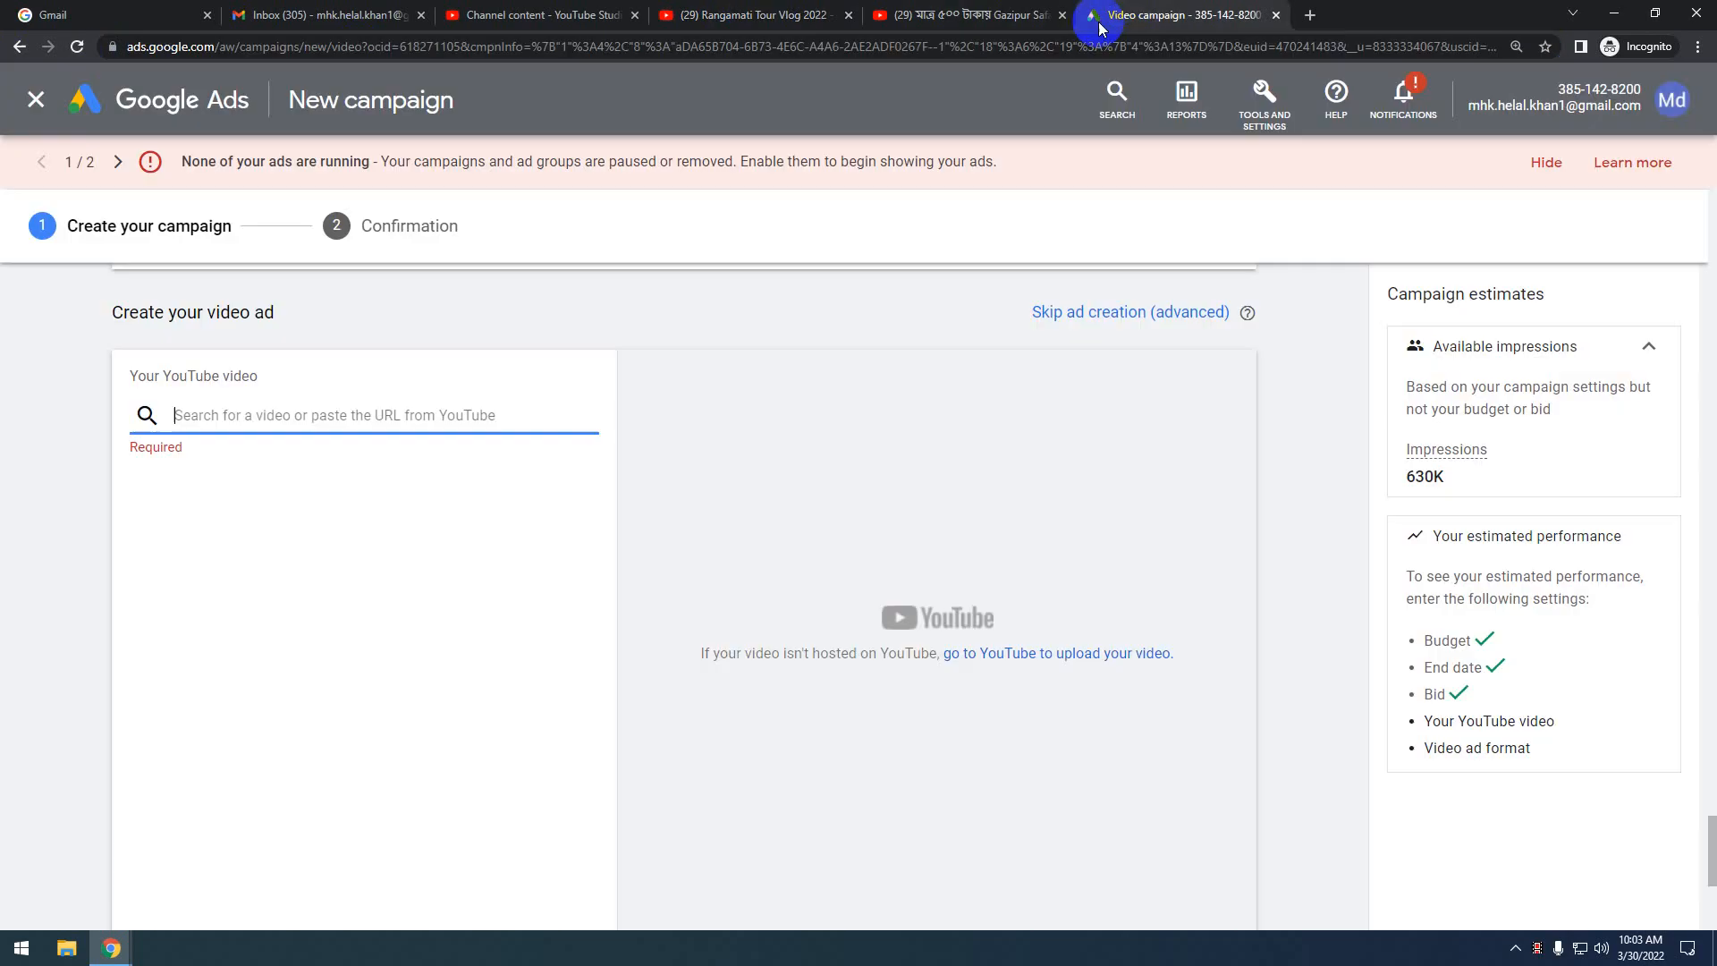
Paste the copied link to attach Rangamati Tour Vlog 2022 as the ad's video
key("ctrl+v")
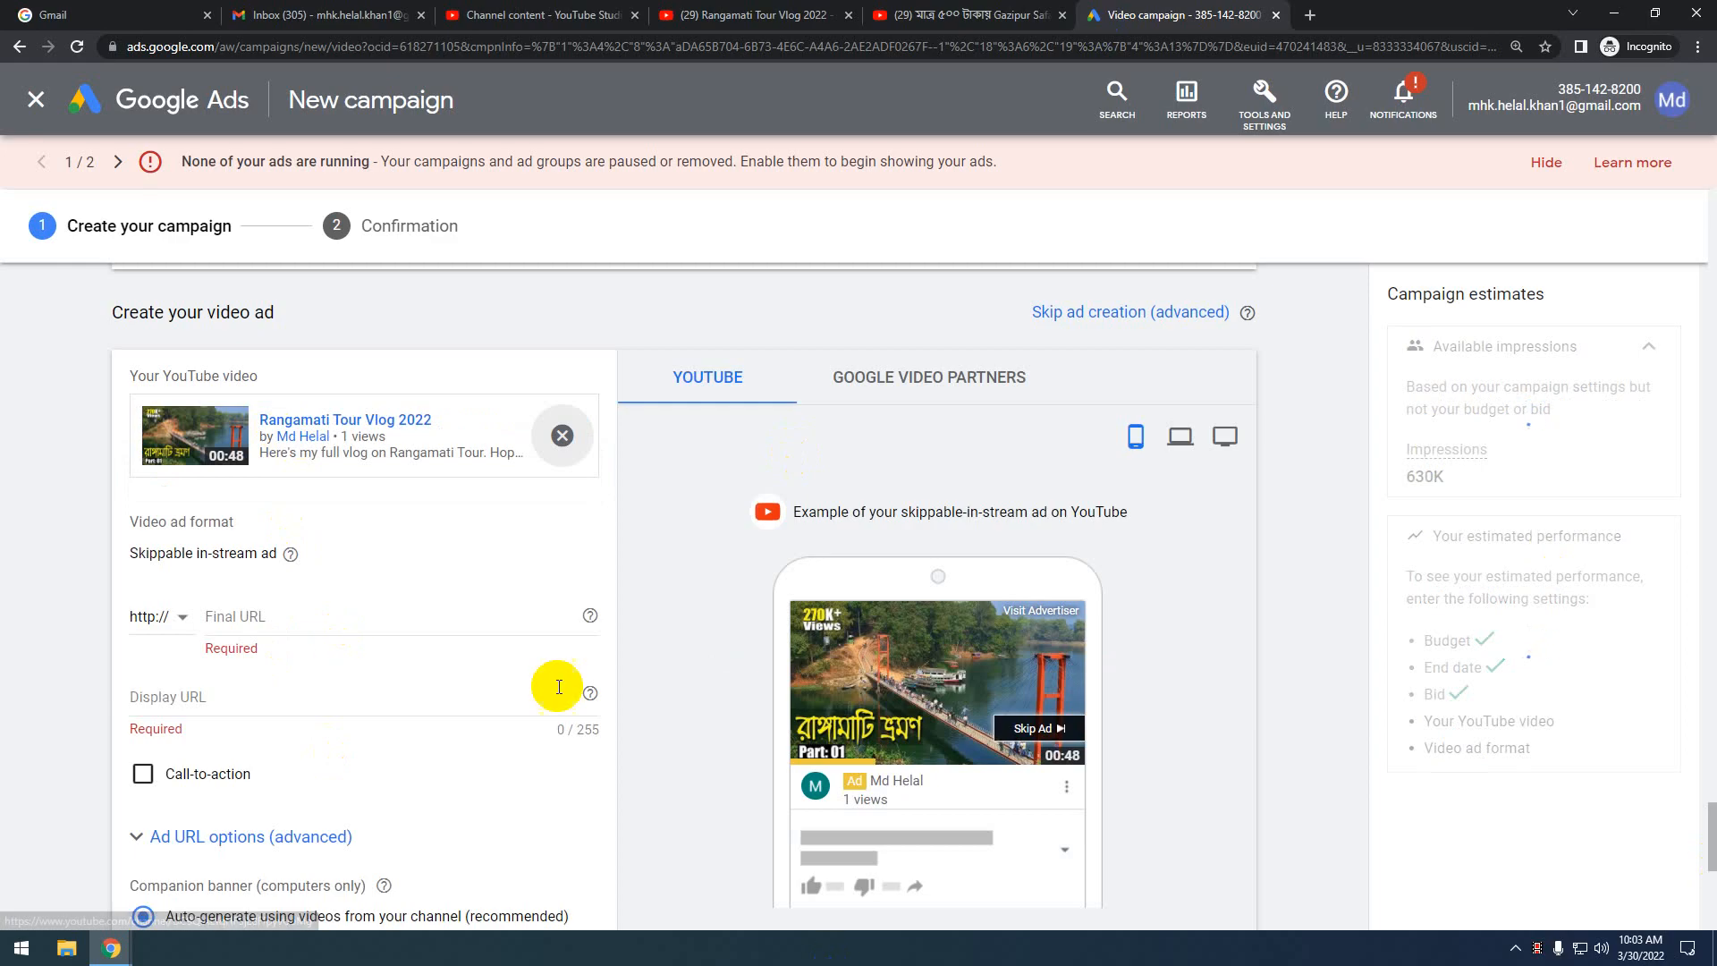
scroll(888, 637, "down", 1)
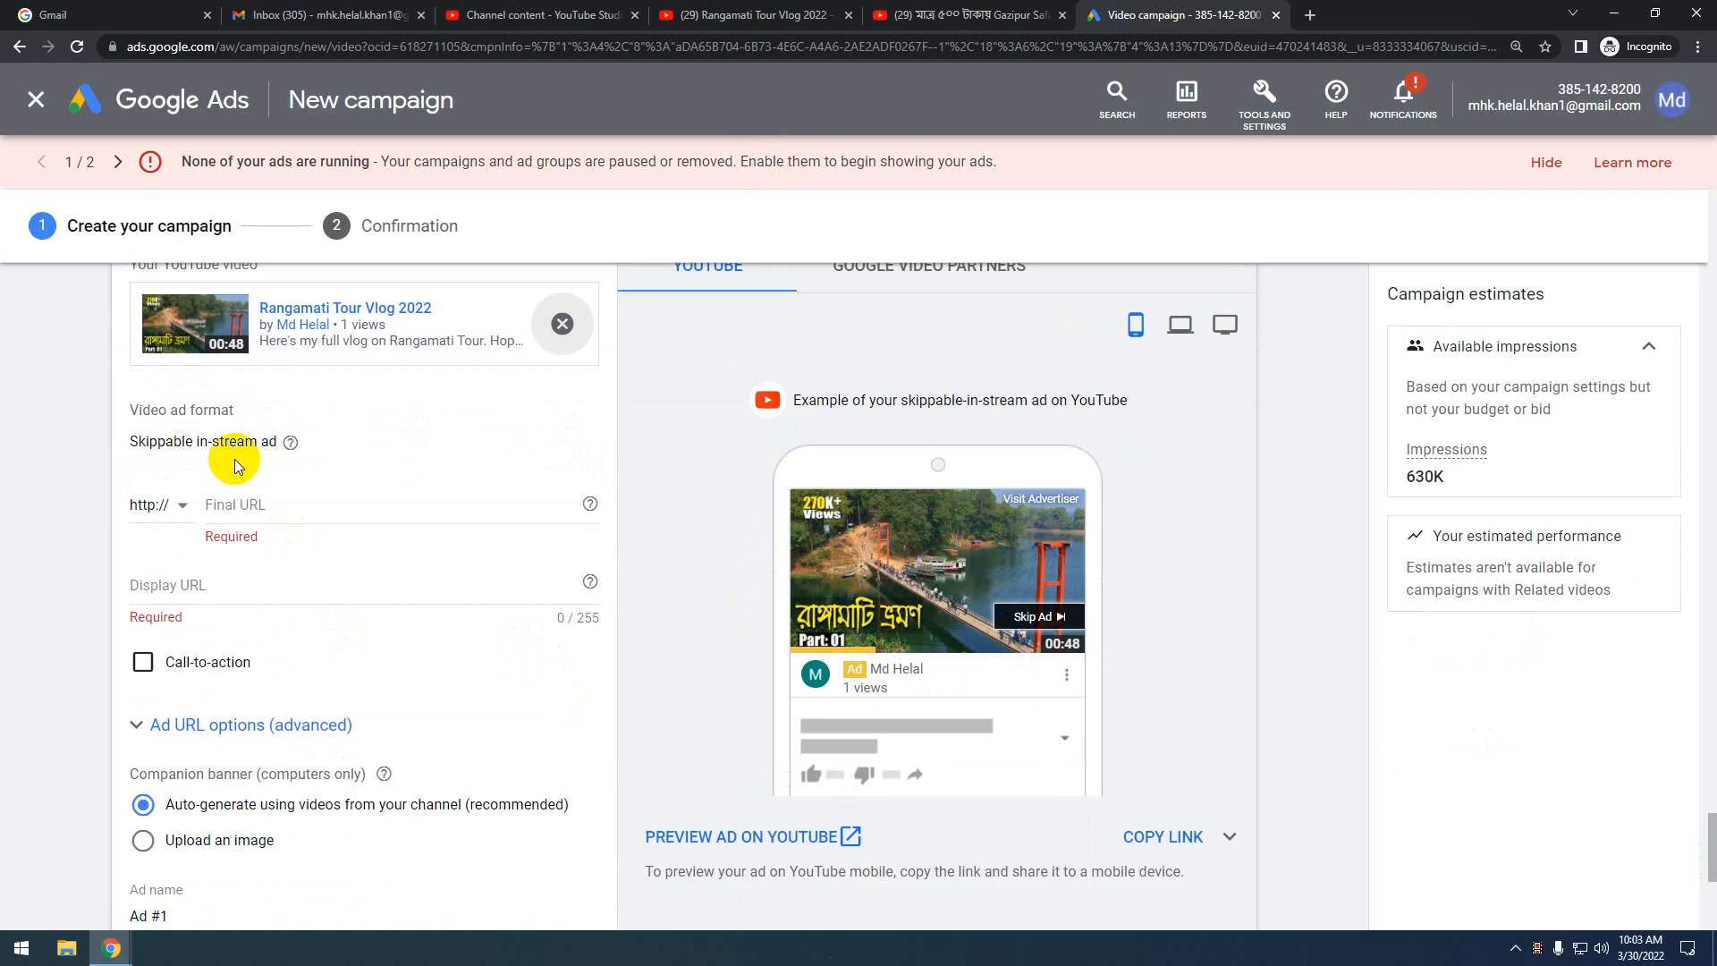
scroll(234, 459, "down", 1)
scroll(234, 459, "up", 1)
Inspect the empty Final URL field, its protocol choices and the Display URL field
left_click(242, 508)
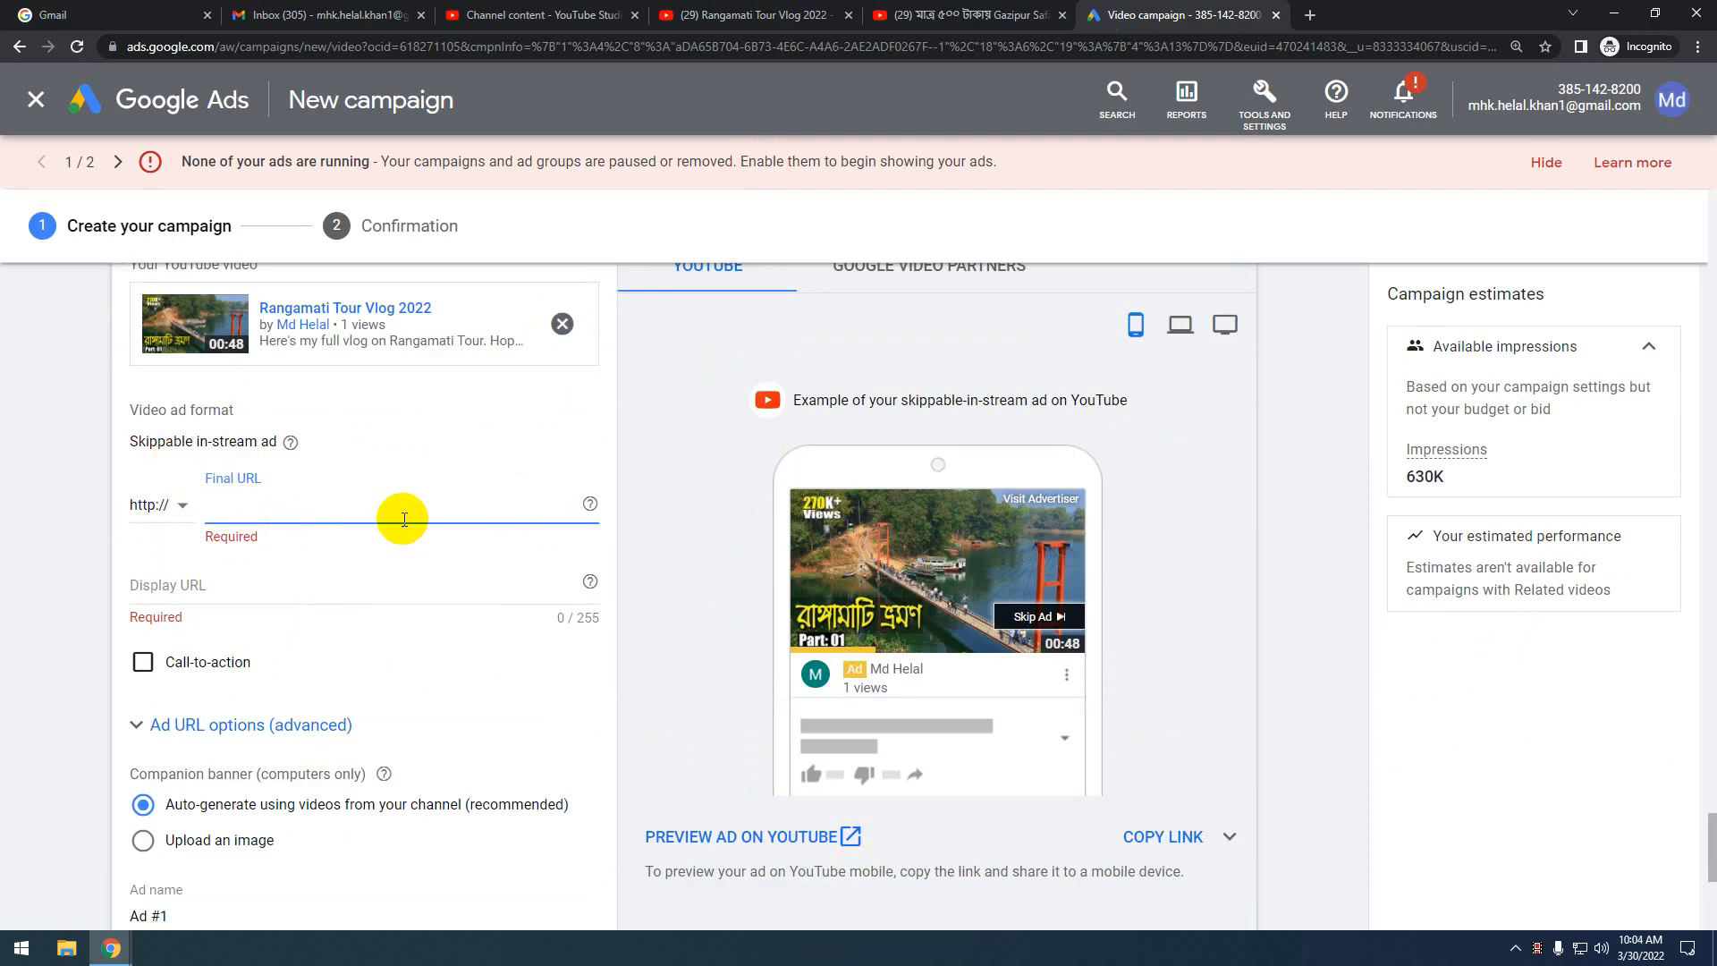
left_click(156, 508)
left_click(395, 562)
left_click(243, 506)
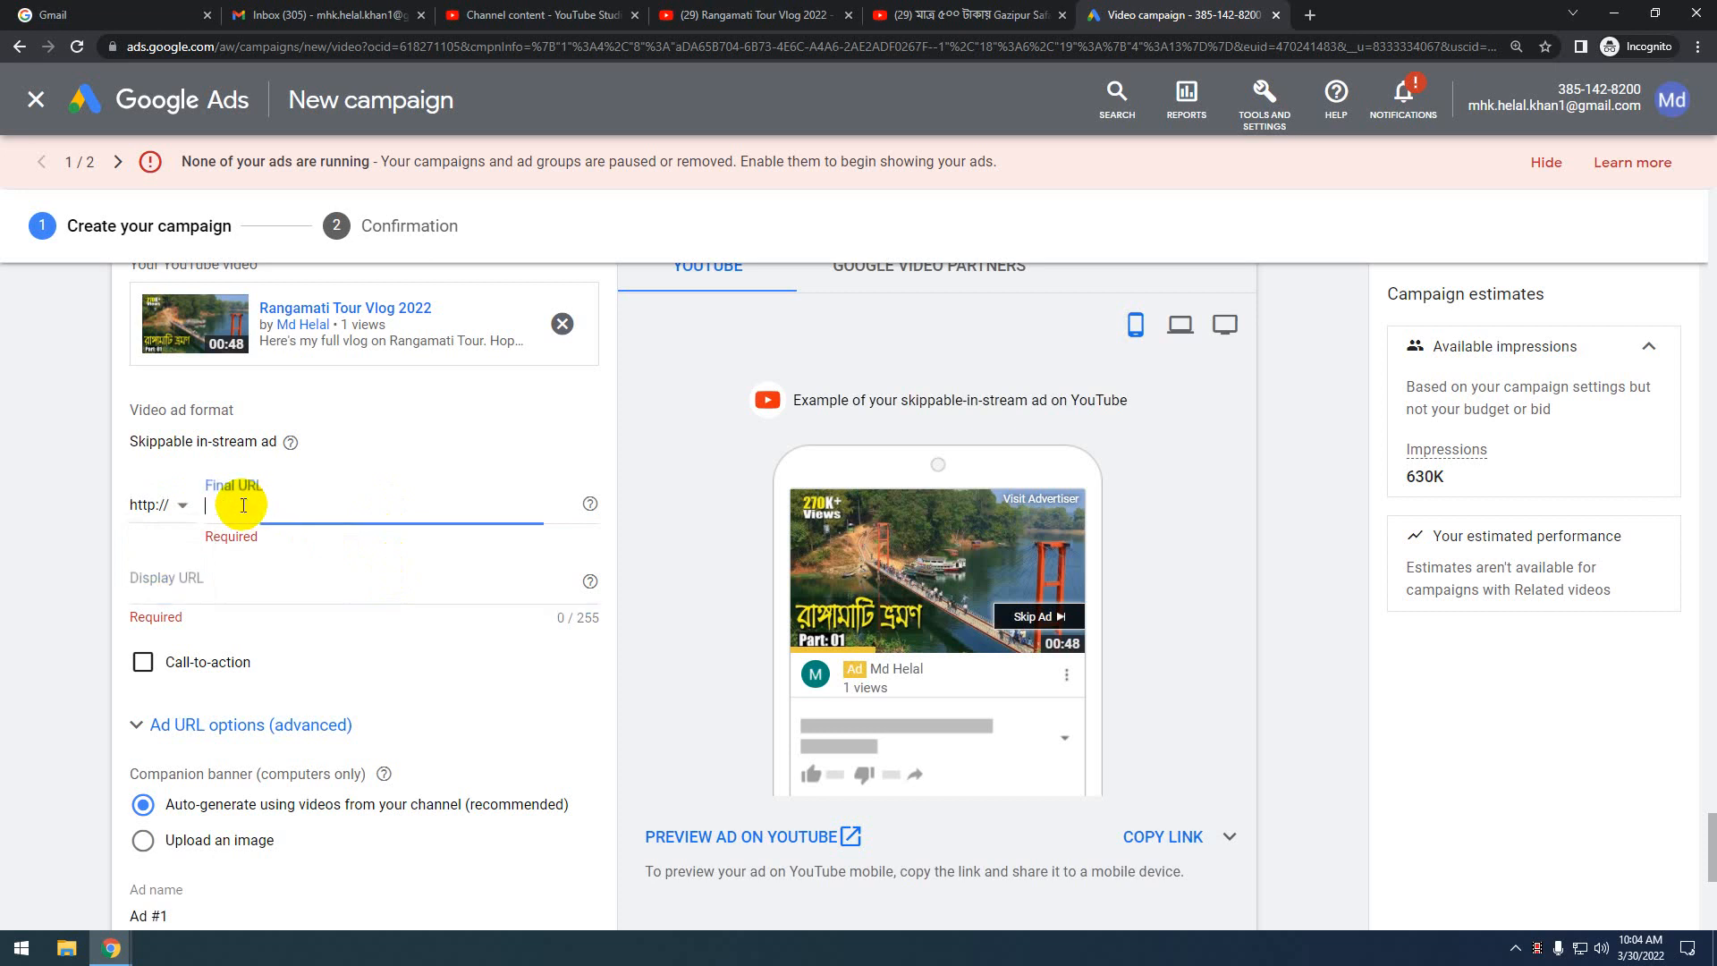
left_click(755, 15)
left_click(164, 56)
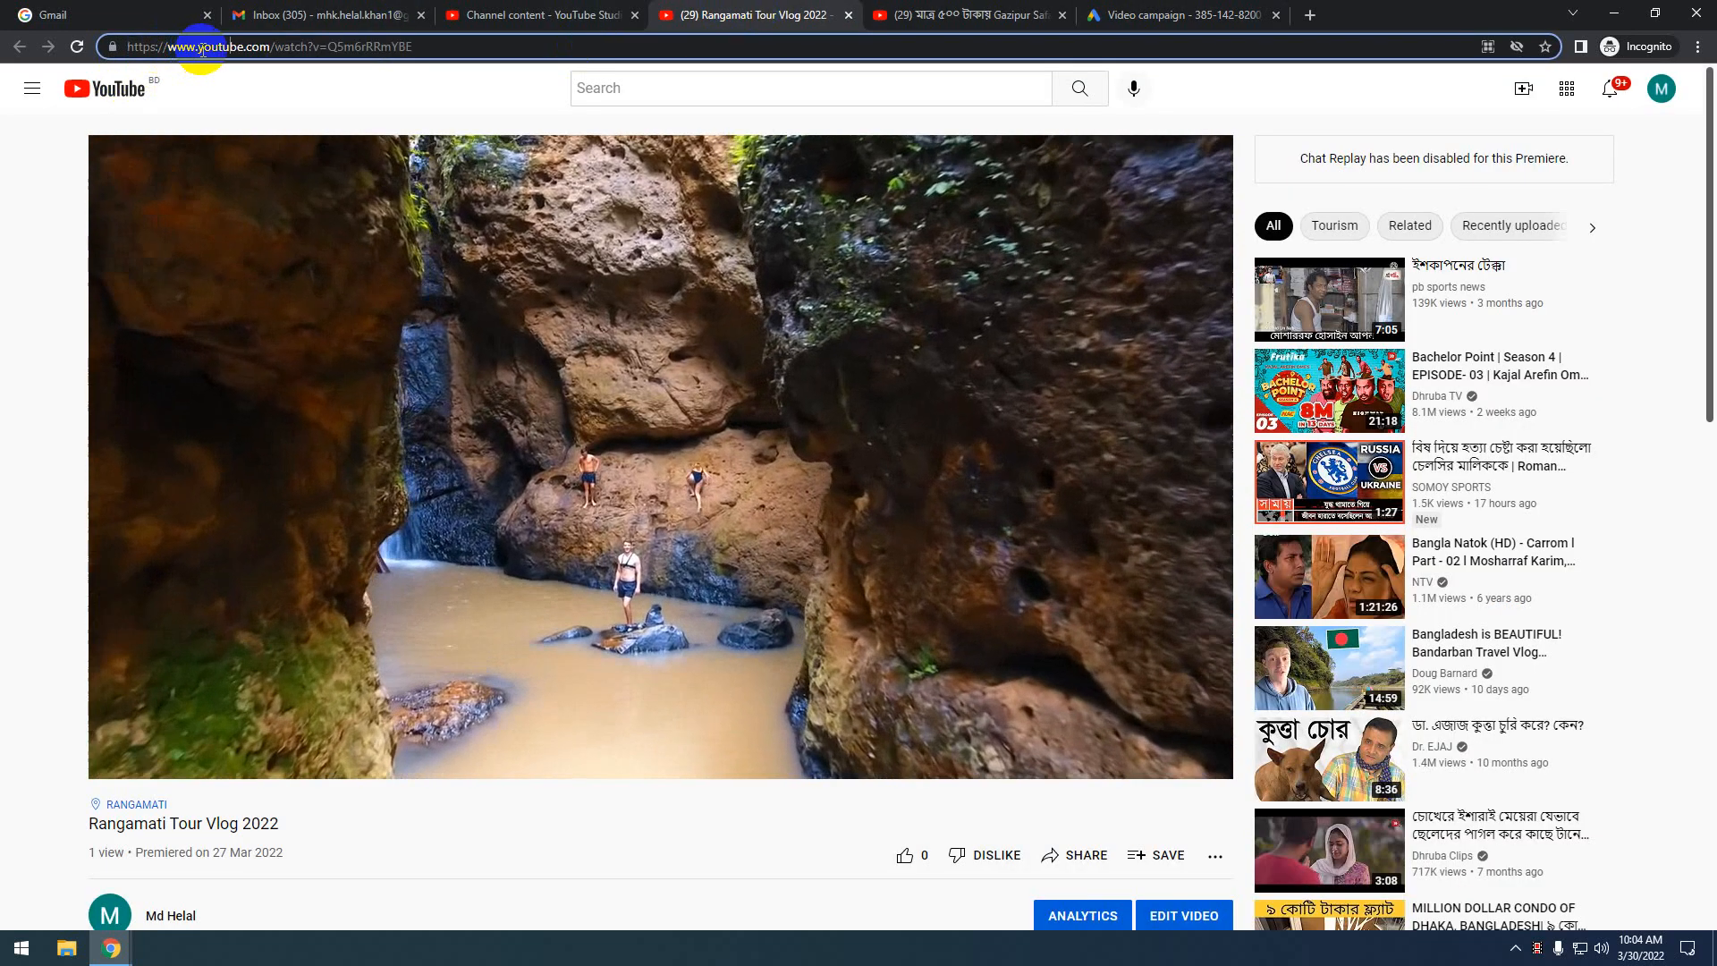
left_click_drag(271, 46, 4, 49)
key("ctrl+c")
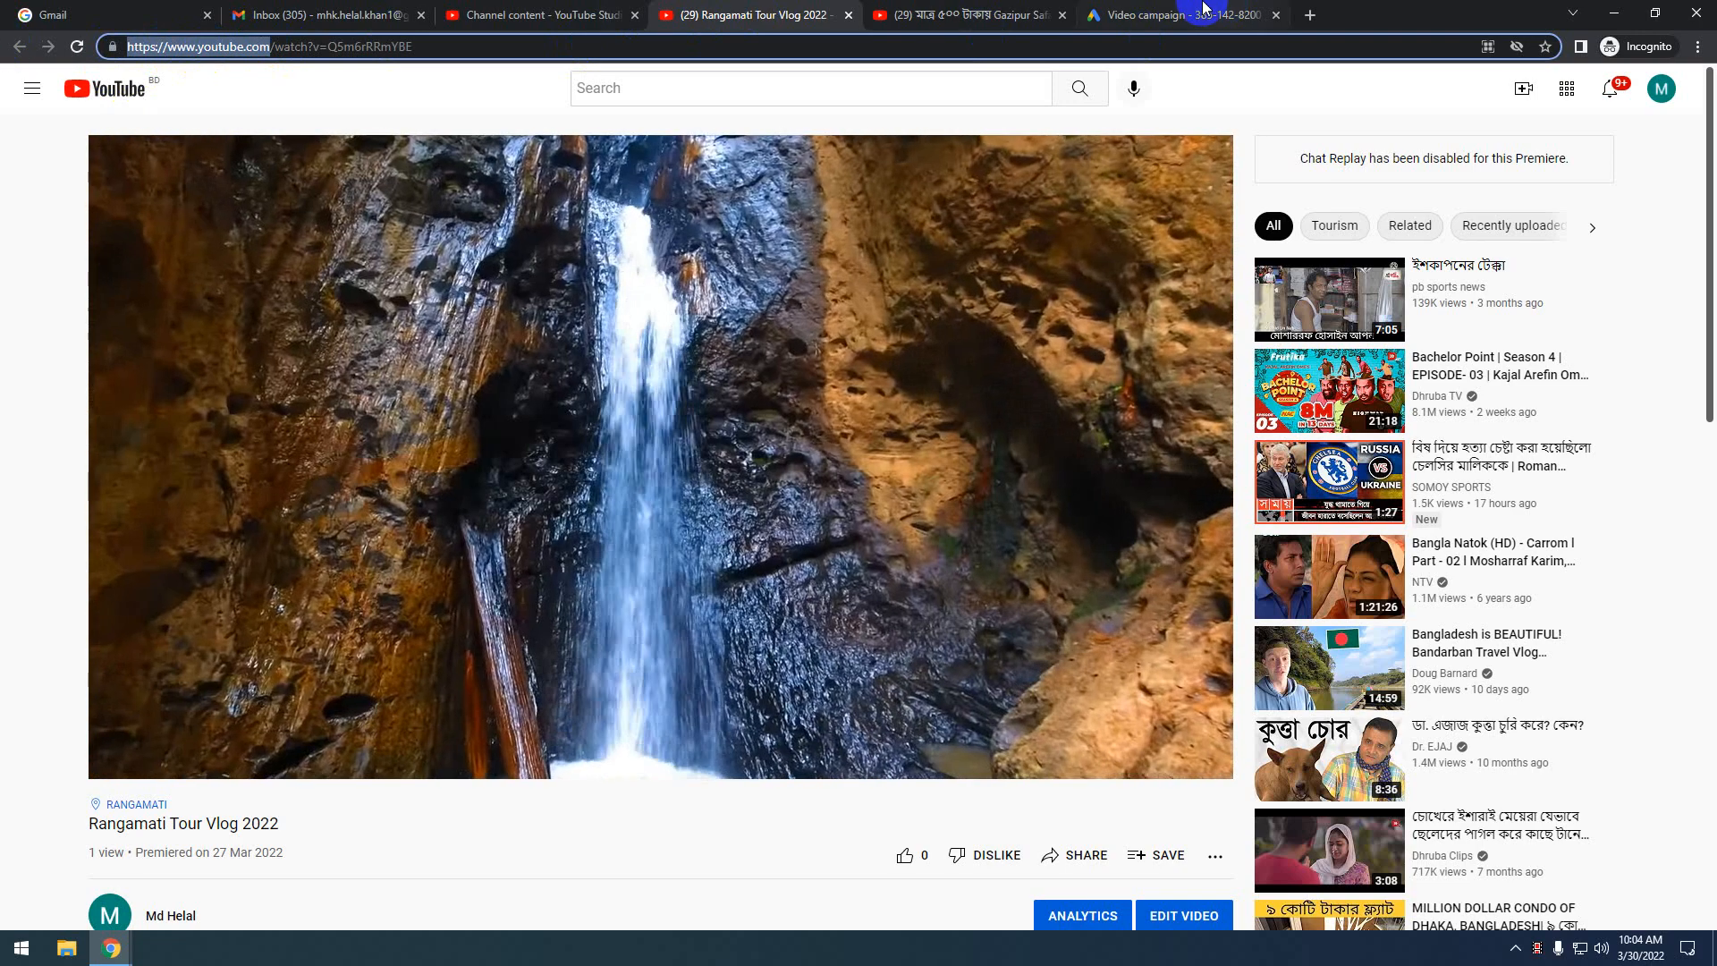
left_click(1203, 11)
left_click(222, 517)
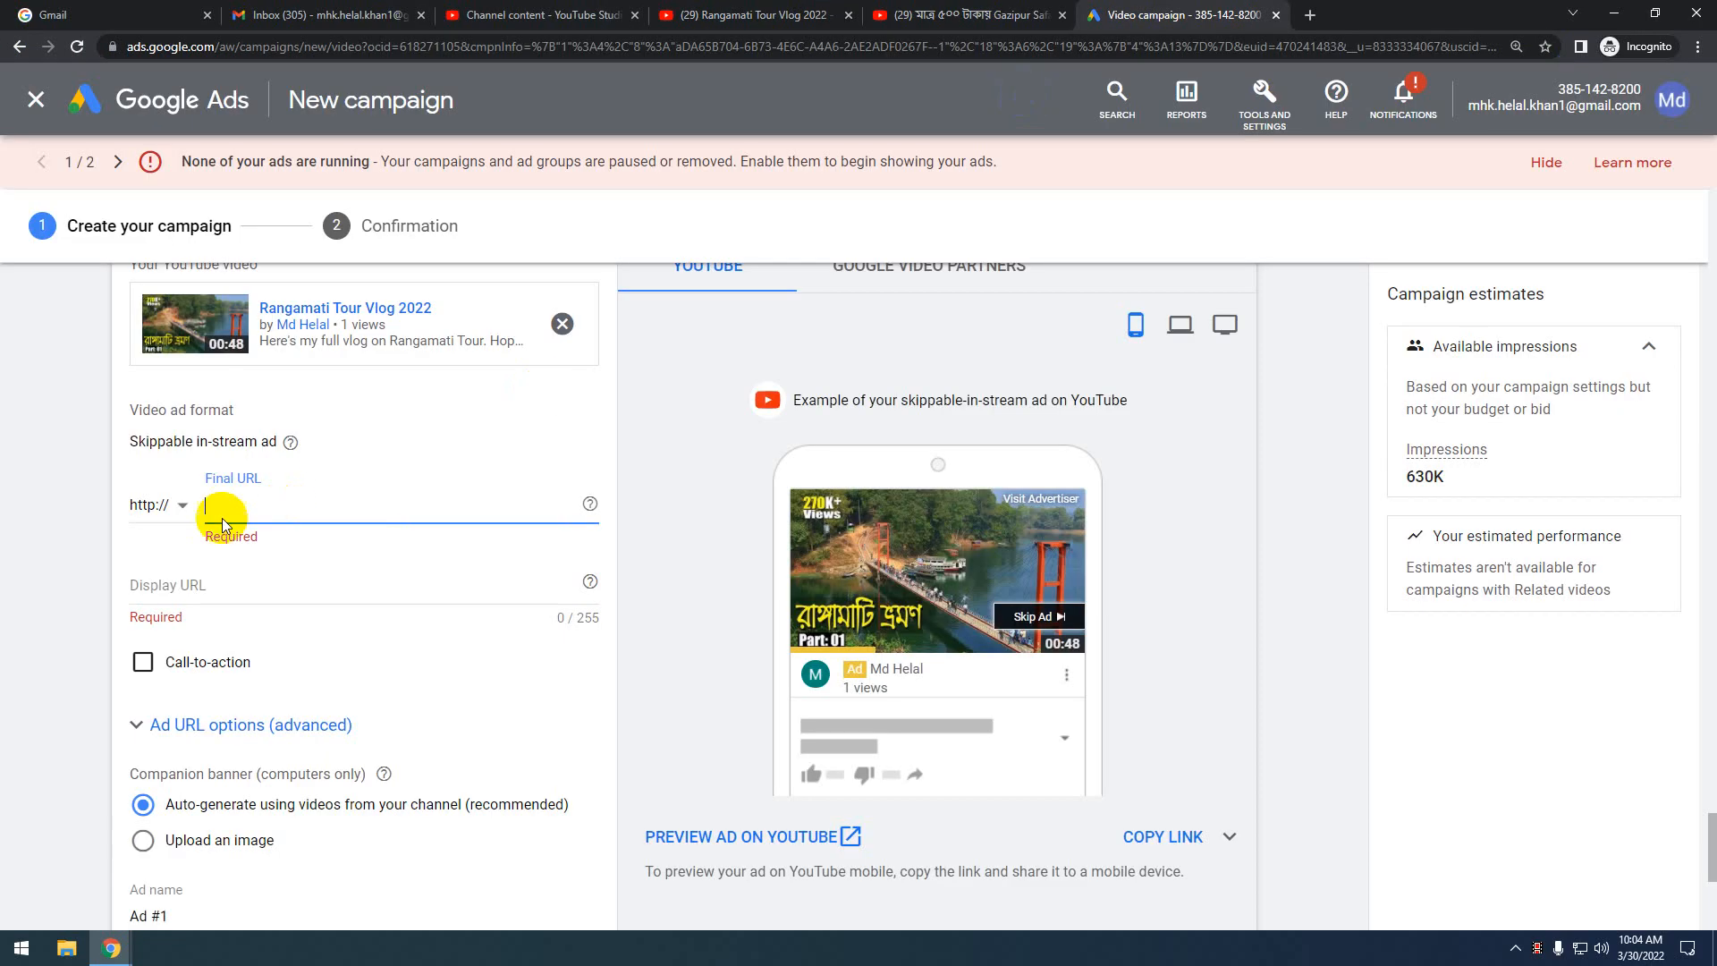
key("ctrl+v")
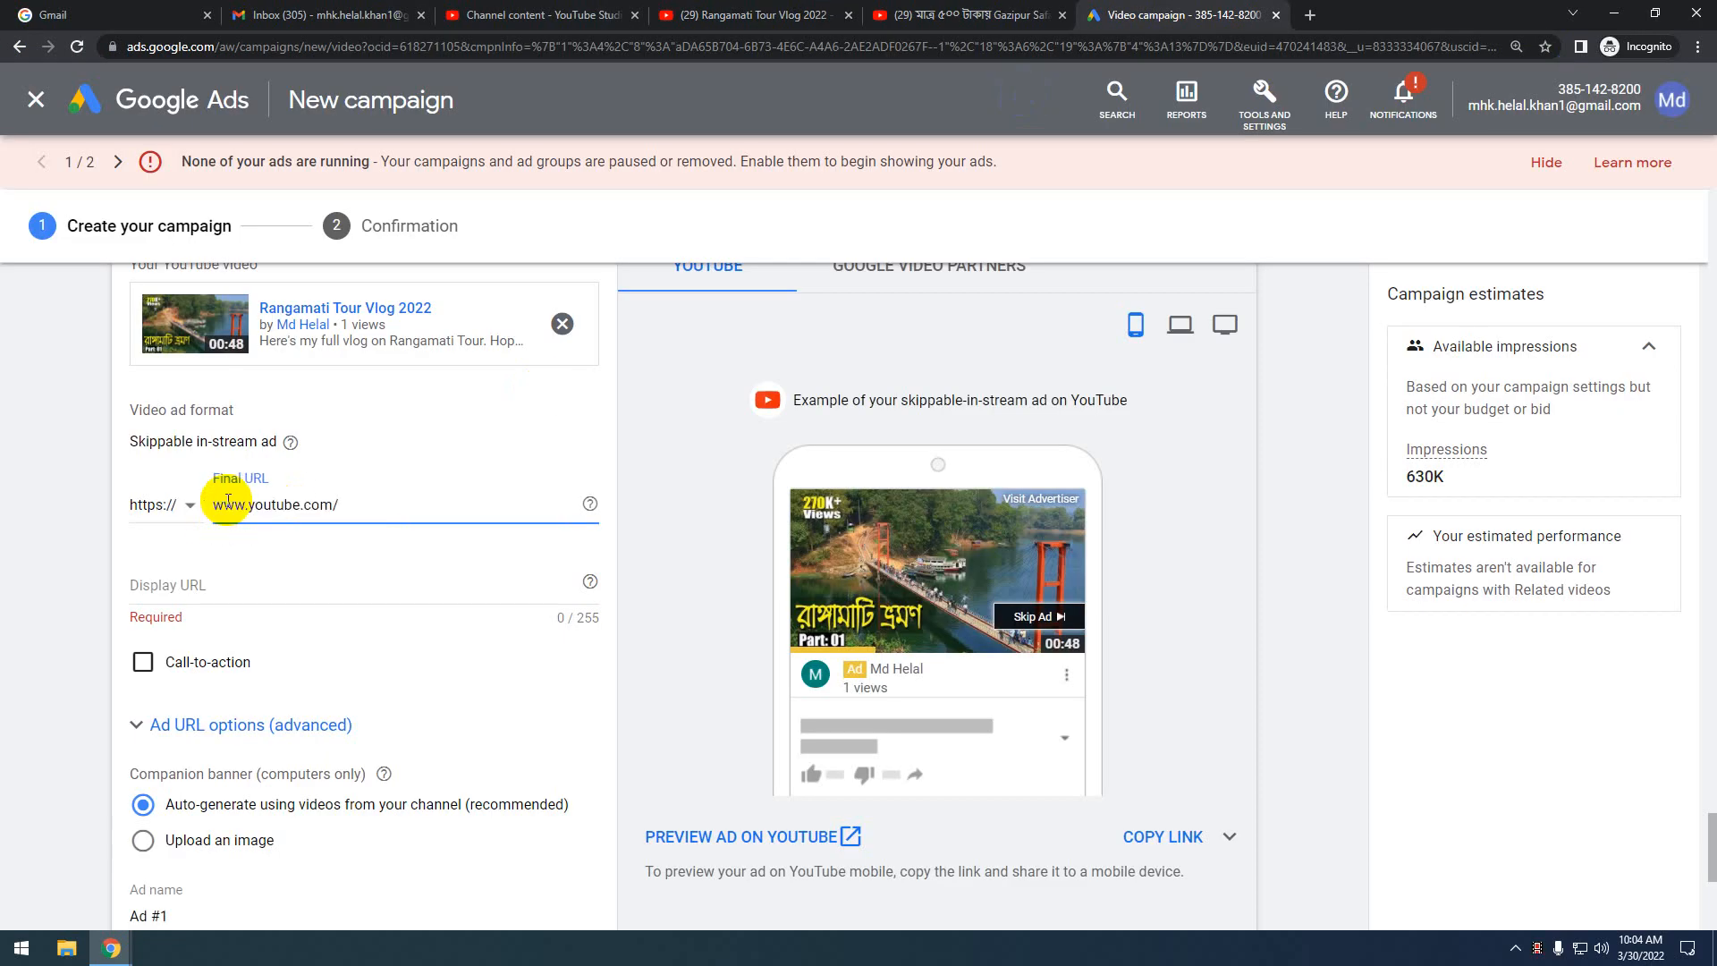
left_click(261, 575)
type("www.youtube.com/")
scroll(204, 621, "down", 1)
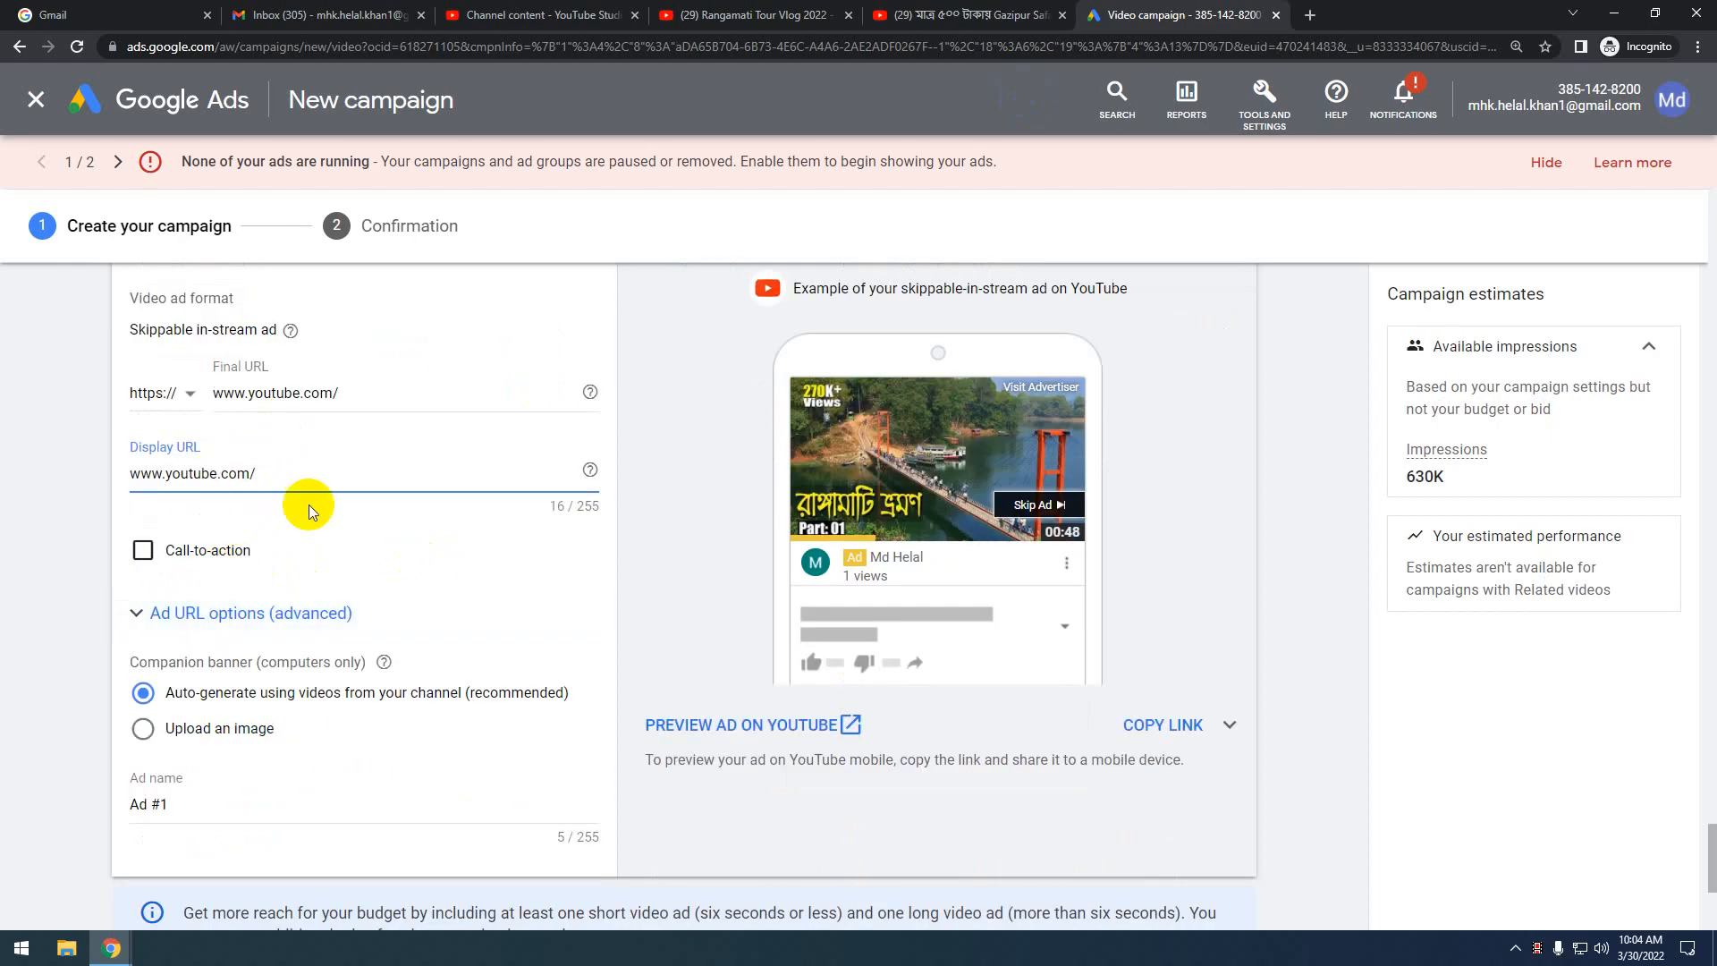
scroll(320, 530, "down", 1)
scroll(320, 530, "up", 1)
scroll(276, 510, "down", 1)
scroll(277, 528, "up", 1)
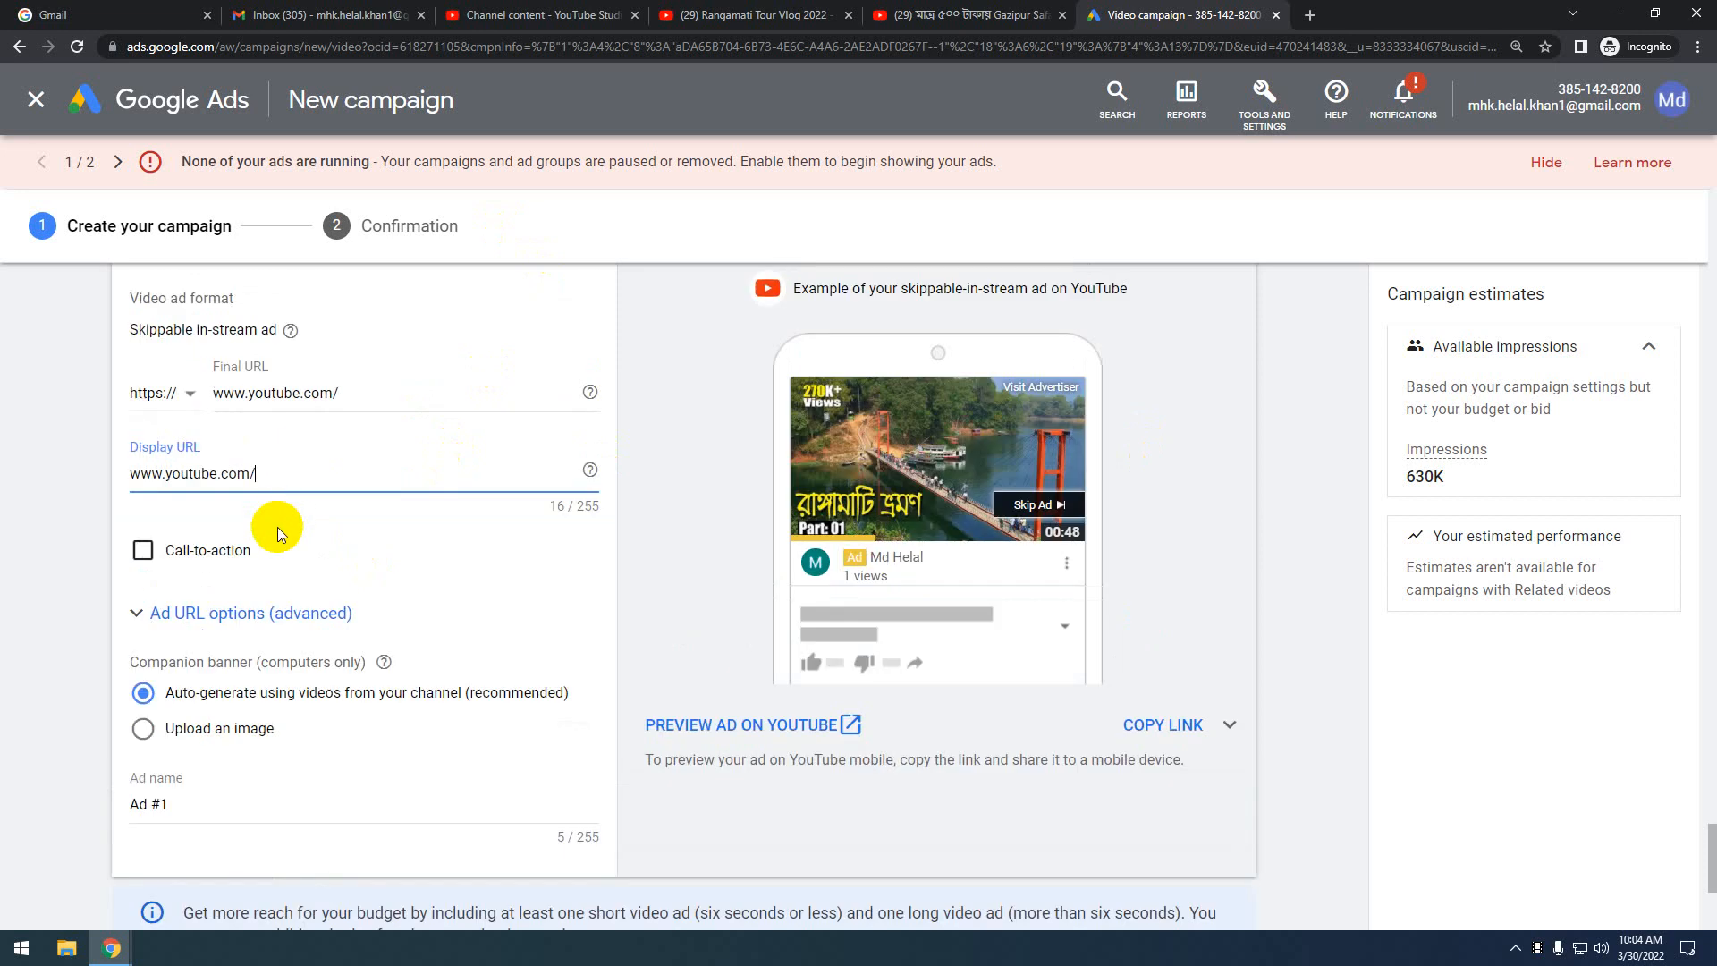
Open the public YouTube channel page from the Studio dashboard and copy its address
left_click(562, 9)
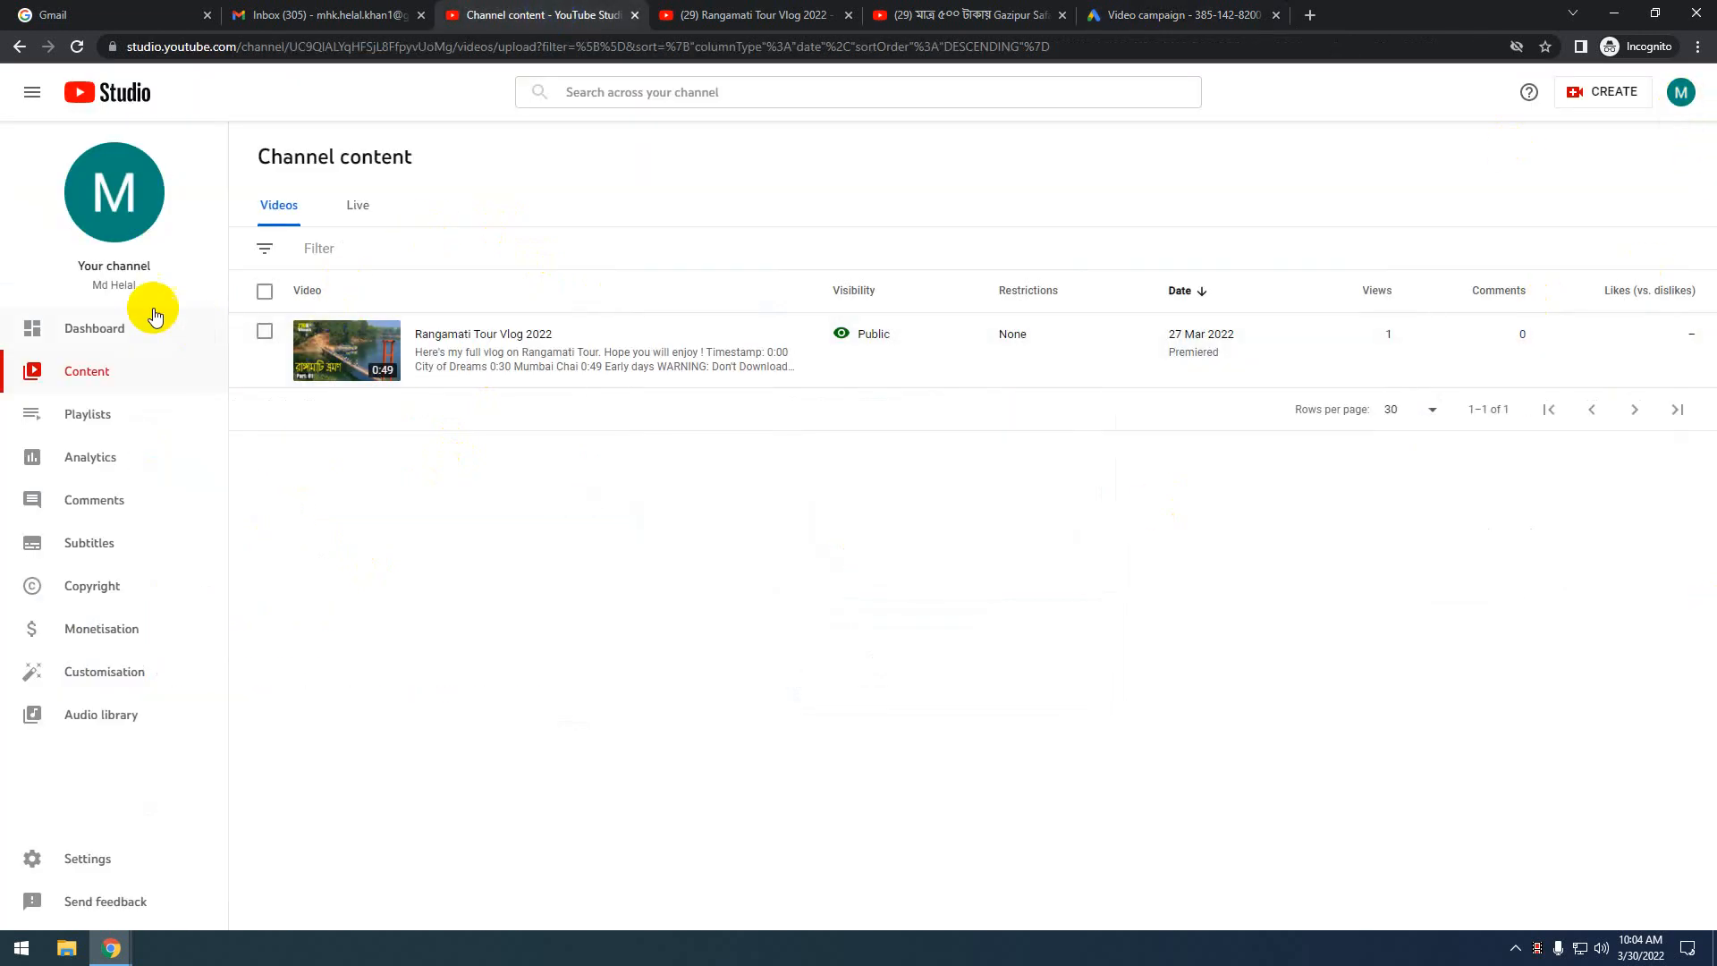
left_click(104, 331)
left_click(105, 225)
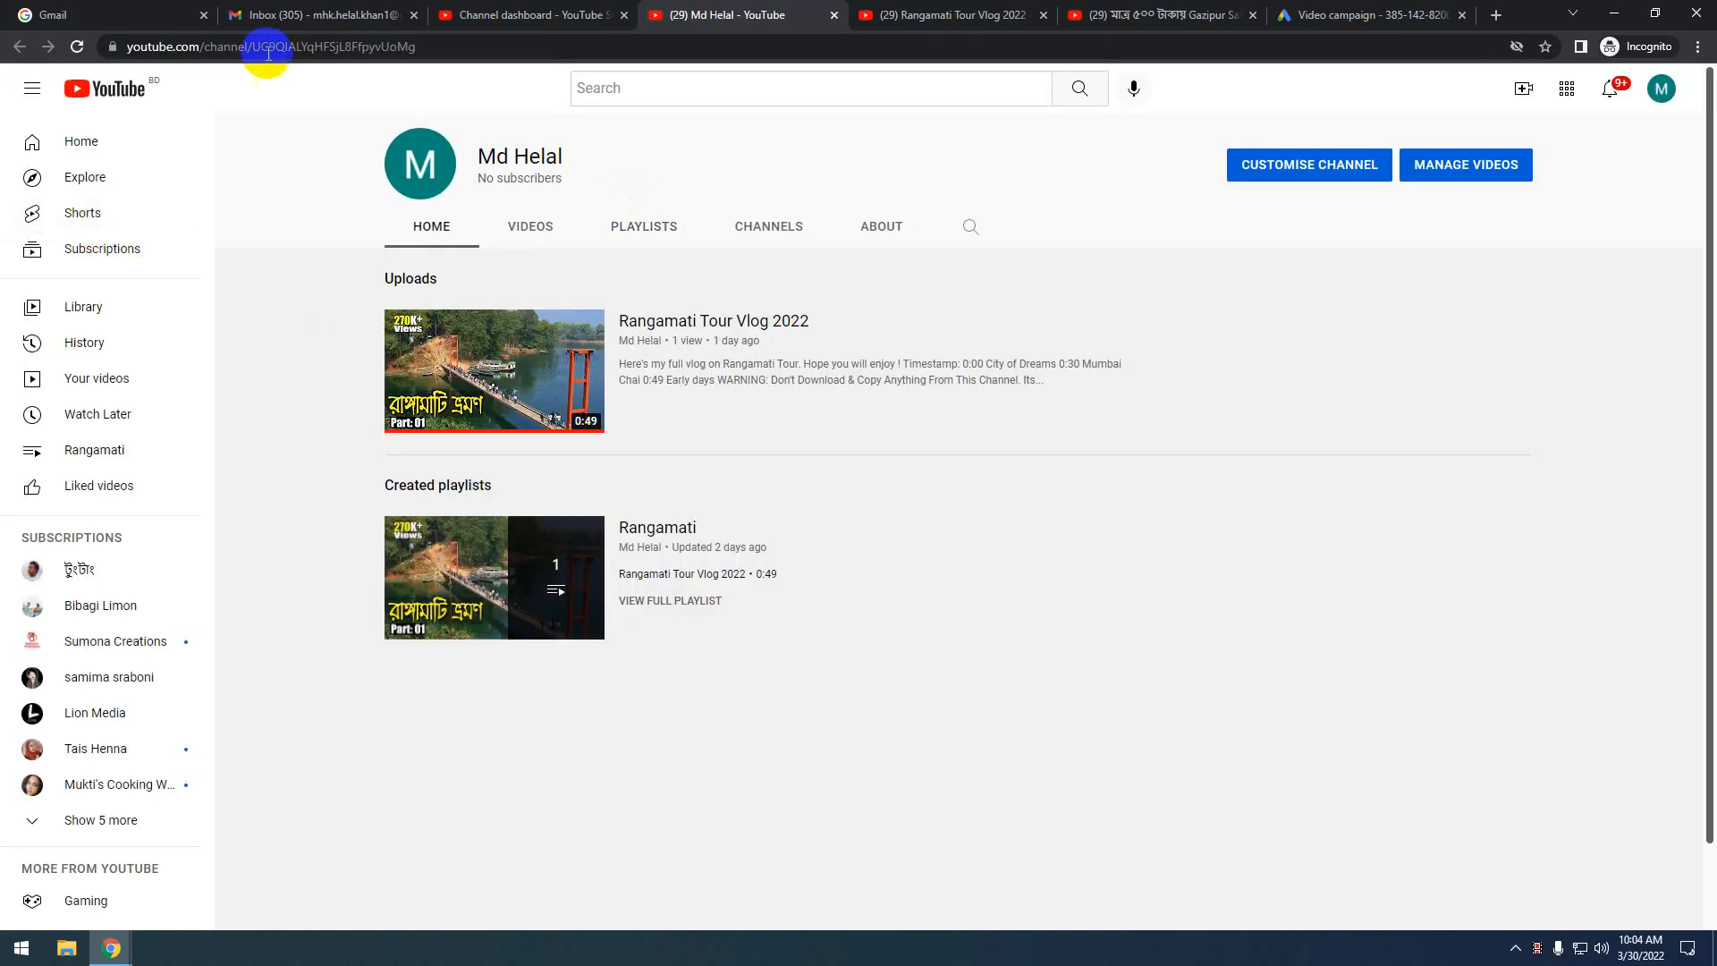
left_click(457, 48)
key("ctrl+c")
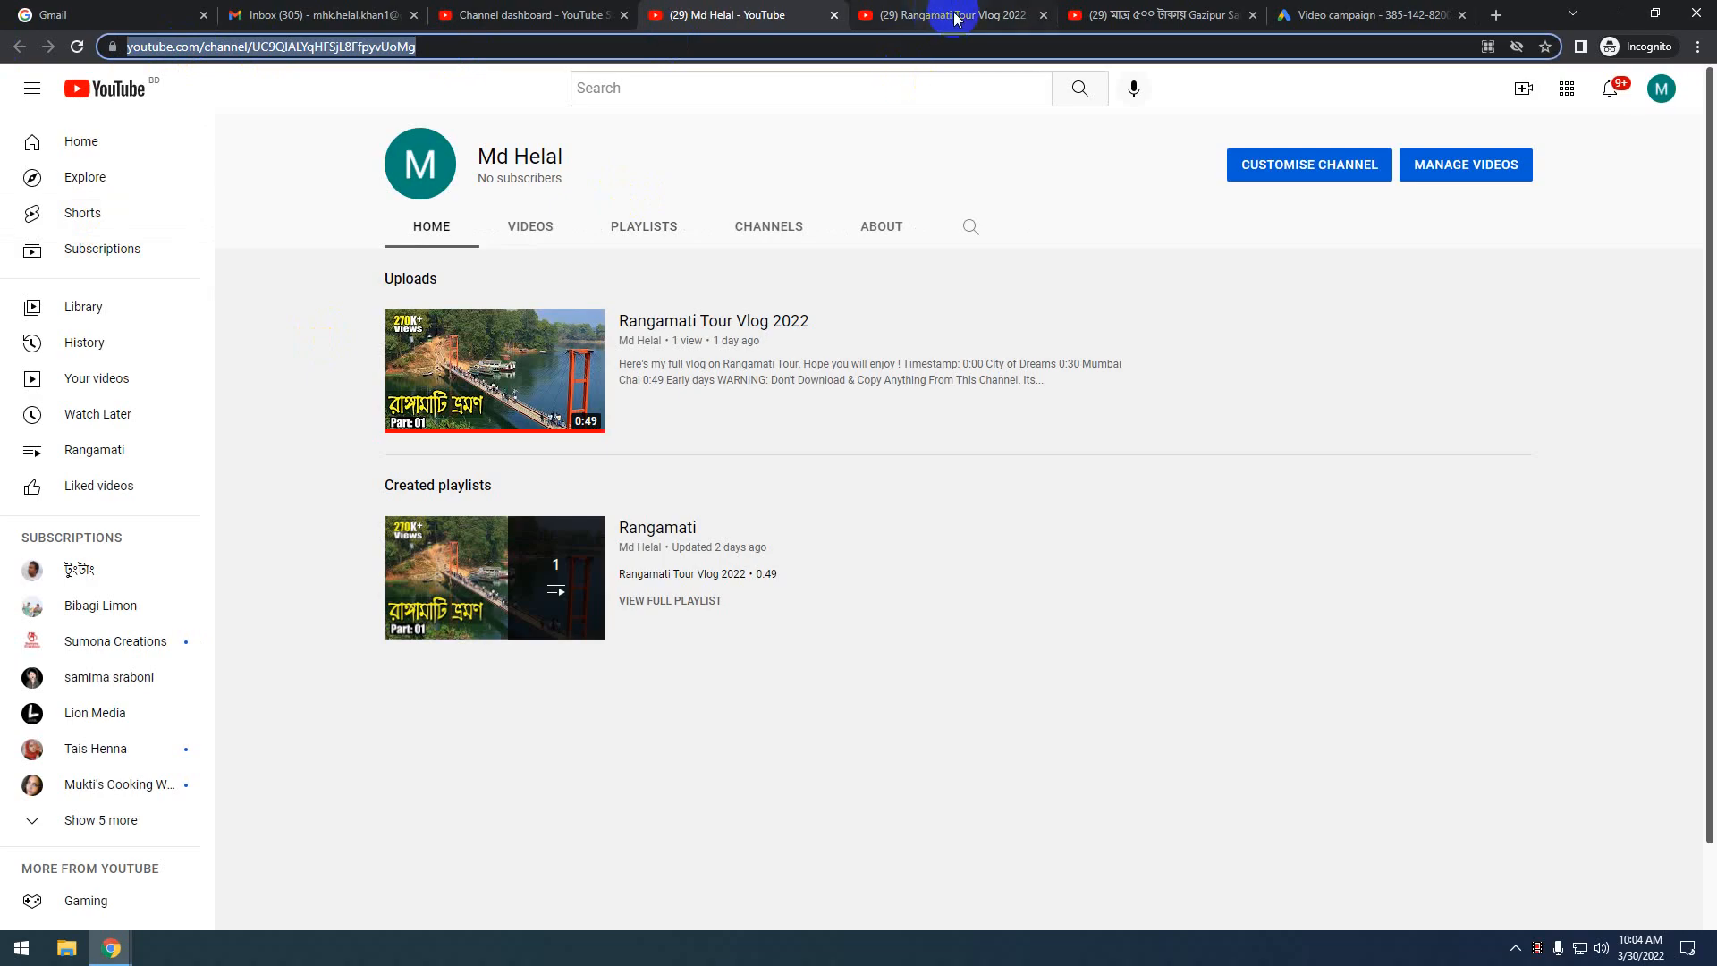
left_click(1342, 14)
left_click(262, 474)
Replace the final and display URLs with the YouTube channel page address
left_click_drag(370, 392, 116, 390)
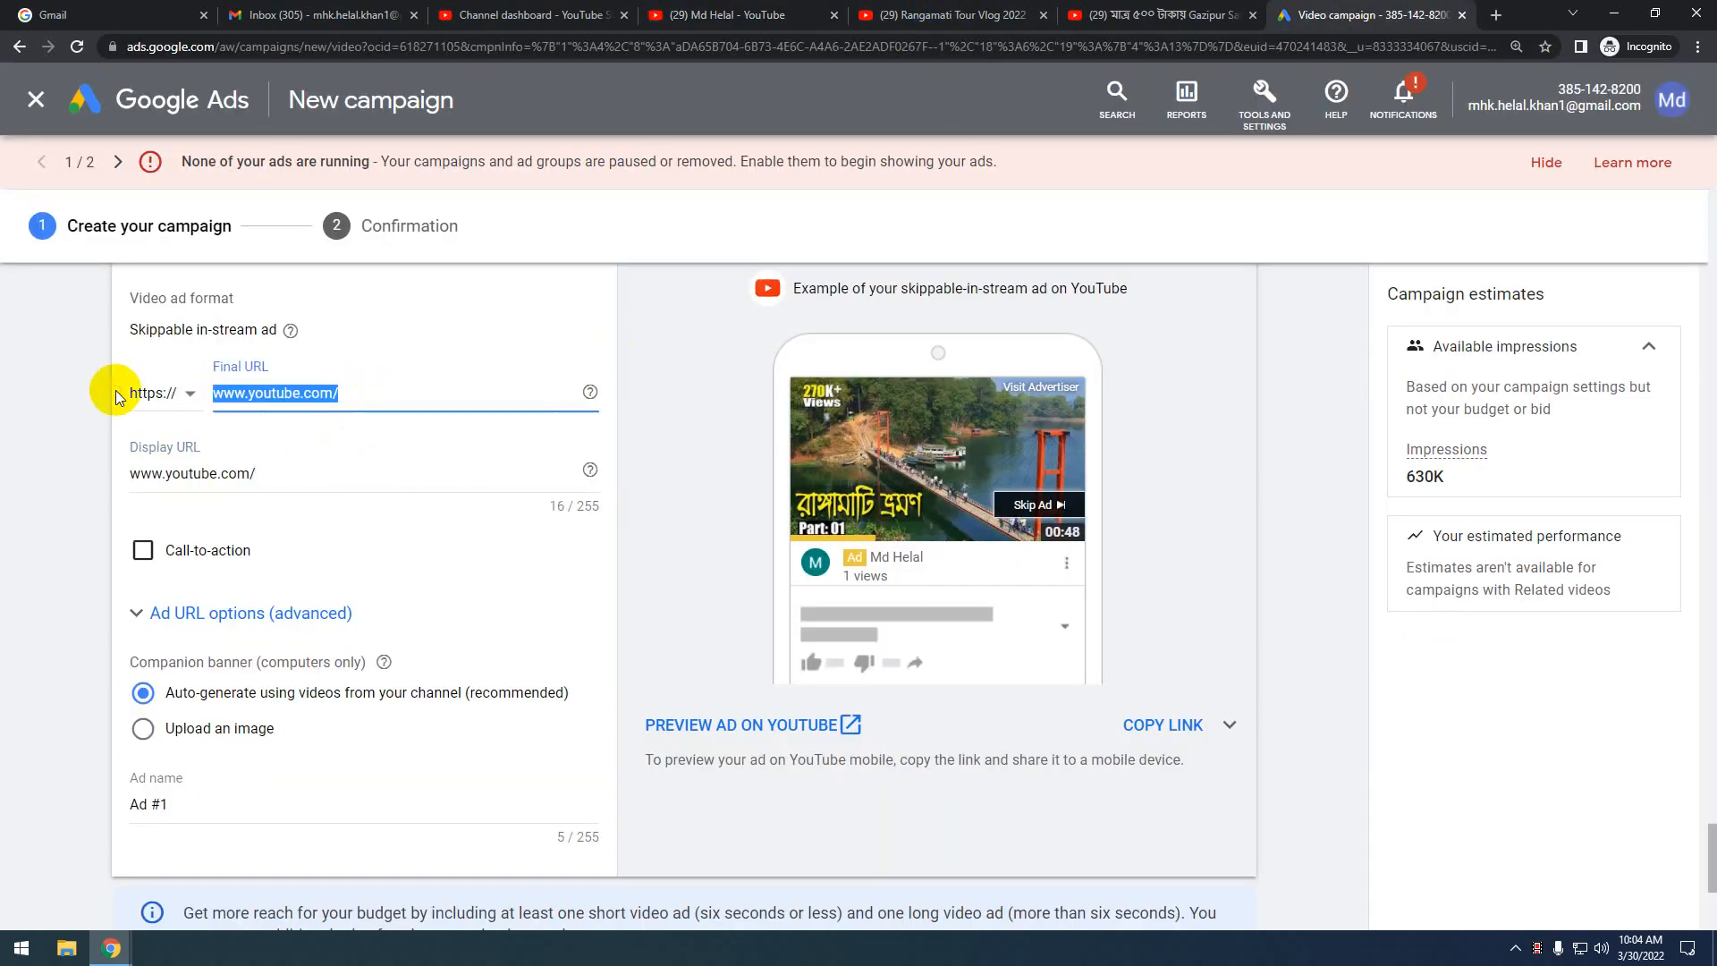
key("ctrl+v")
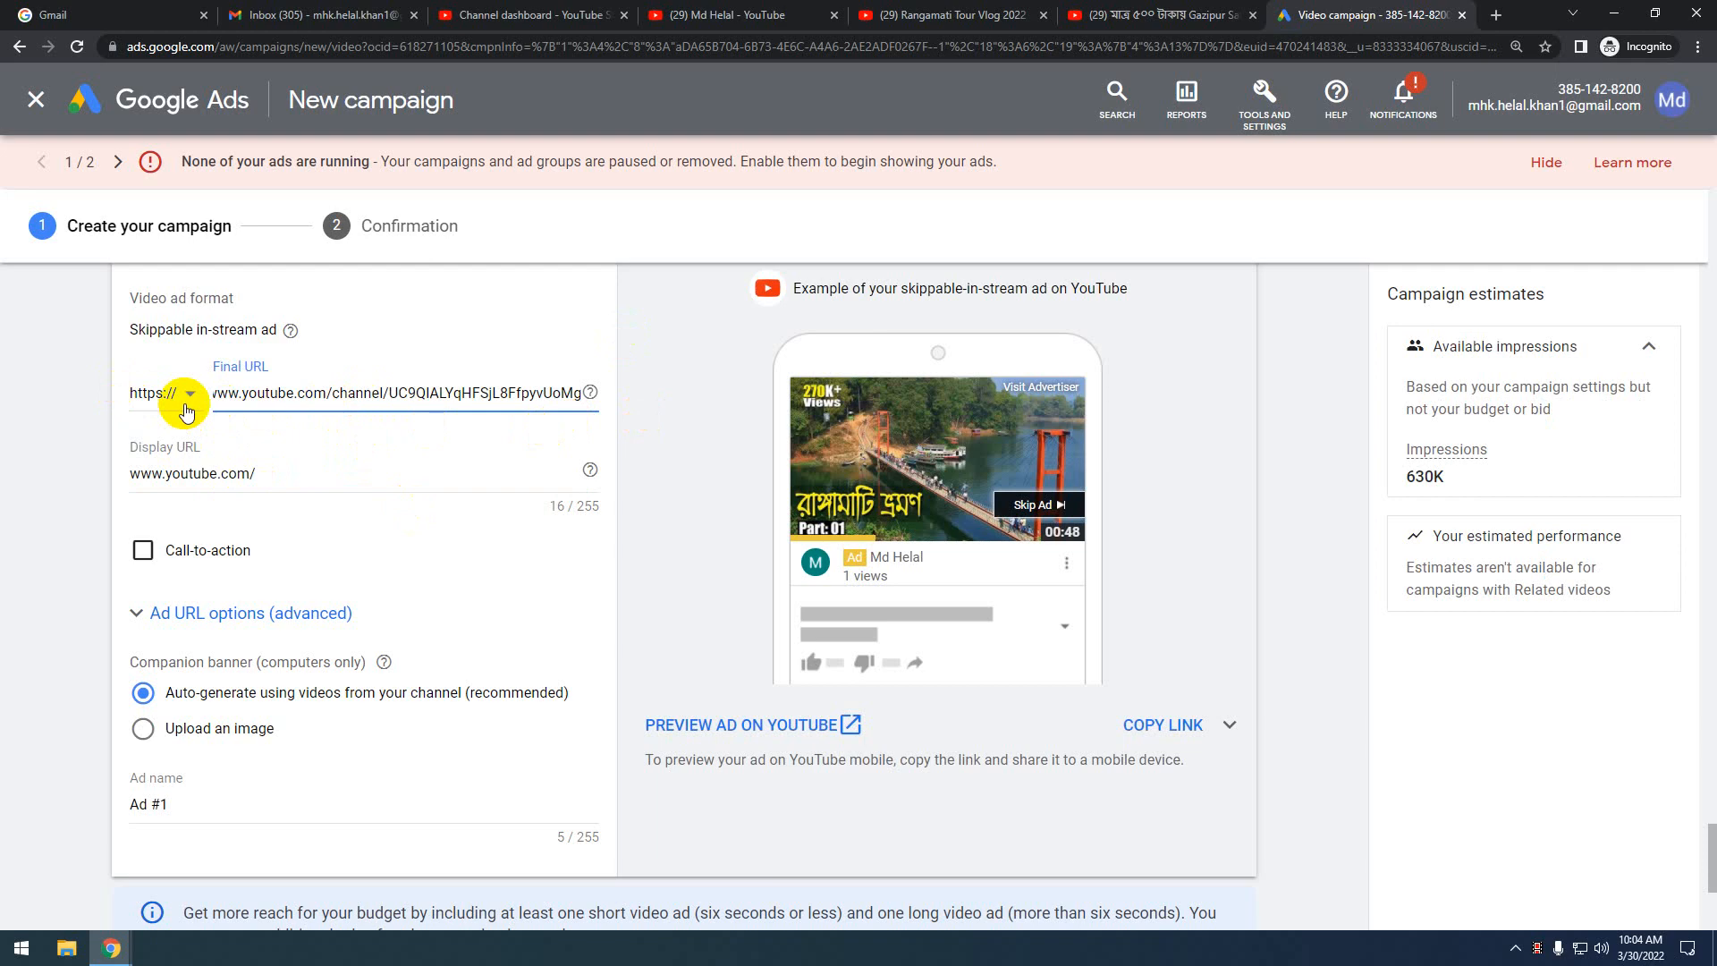
left_click_drag(259, 474, 12, 483)
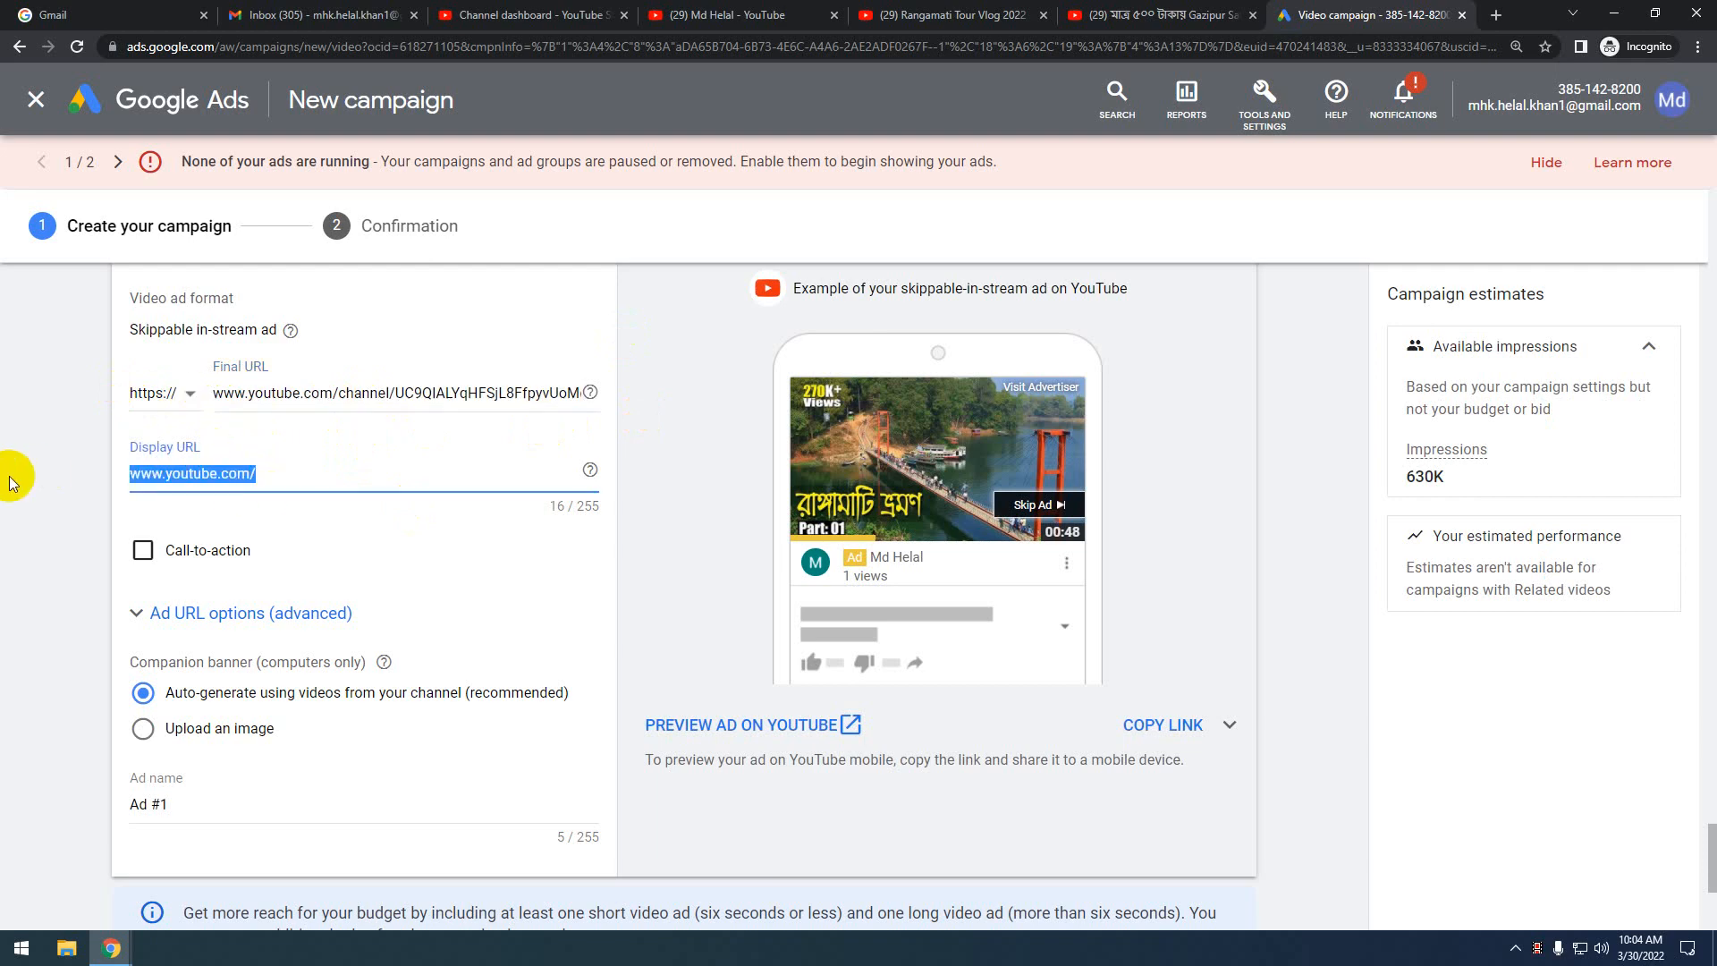
type("https://www.youtube.com/channel/UC9QIALYqHFSjL8FfpyvUoMg")
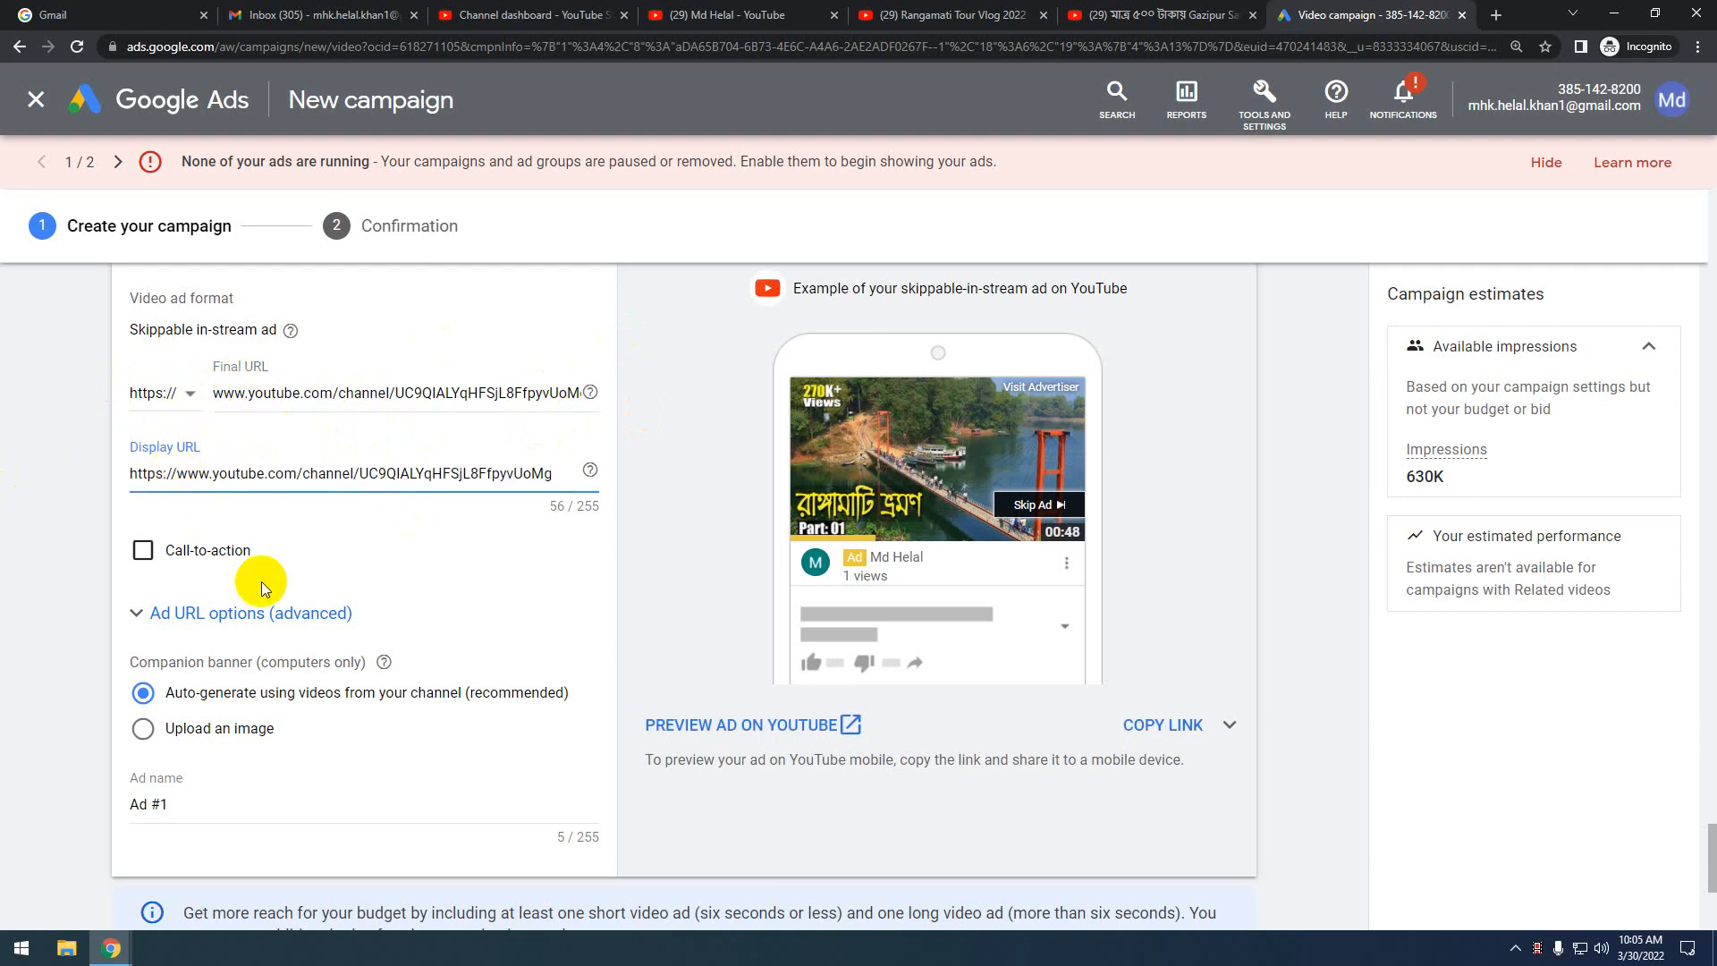
Enable a call-to-action for the ad and bring up its choices
scroll(261, 581, "down", 1)
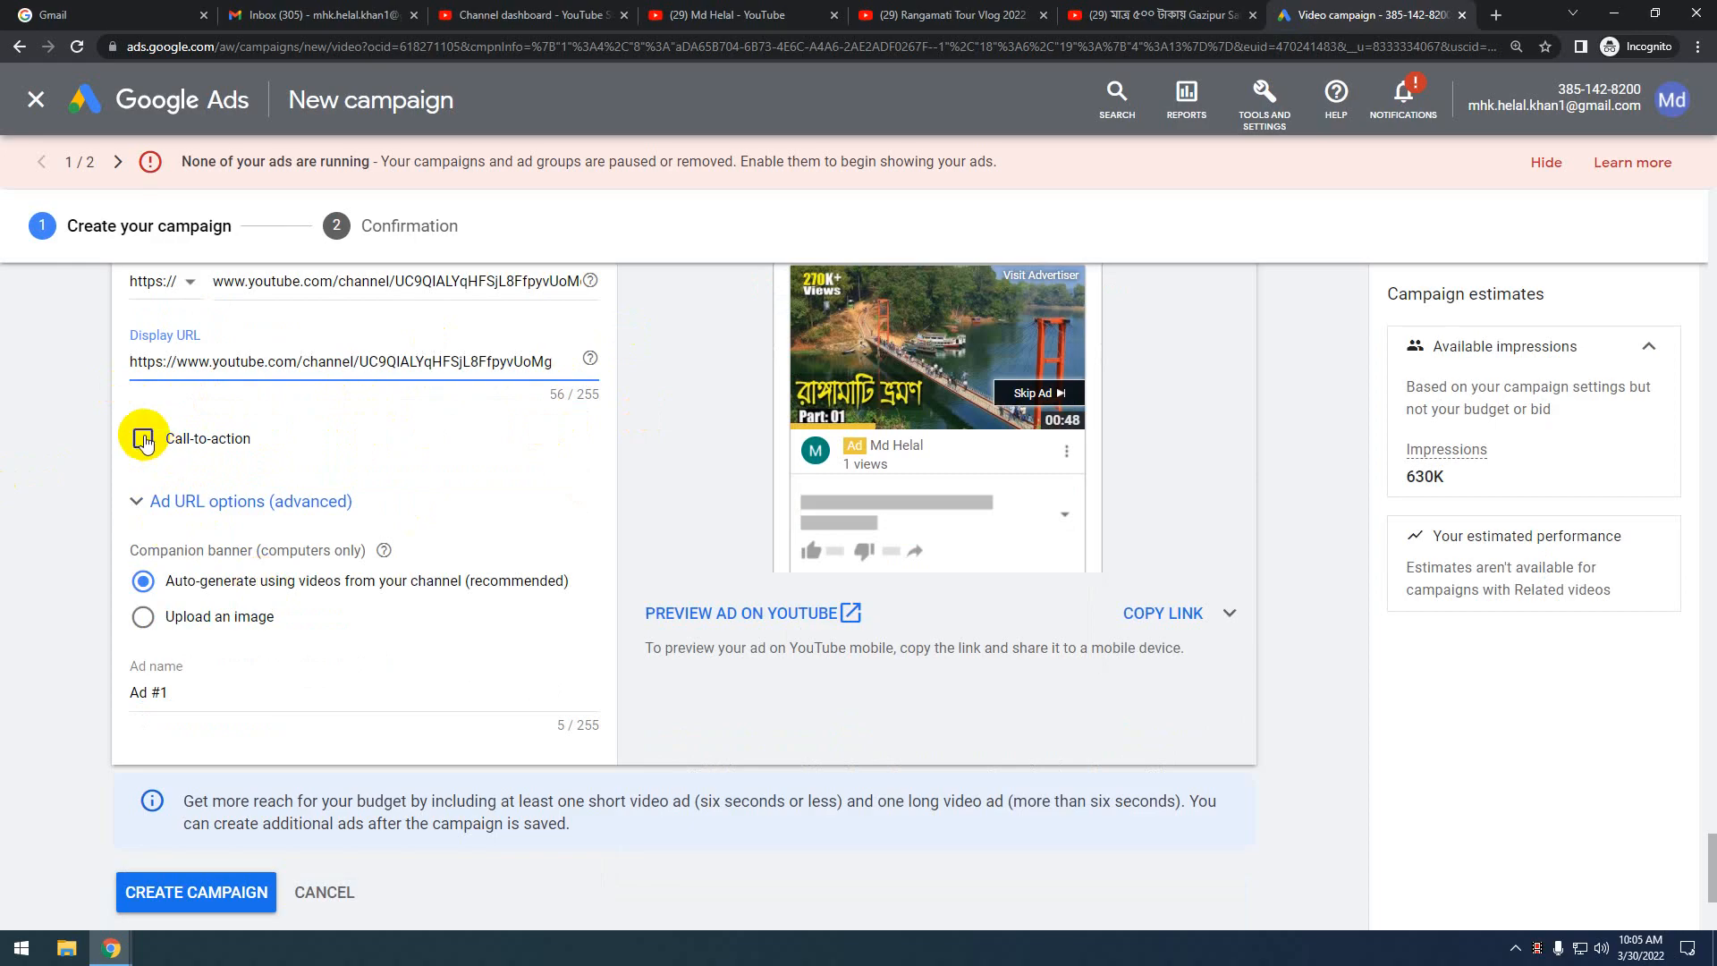
scroll(383, 577, "up", 1)
left_click(141, 550)
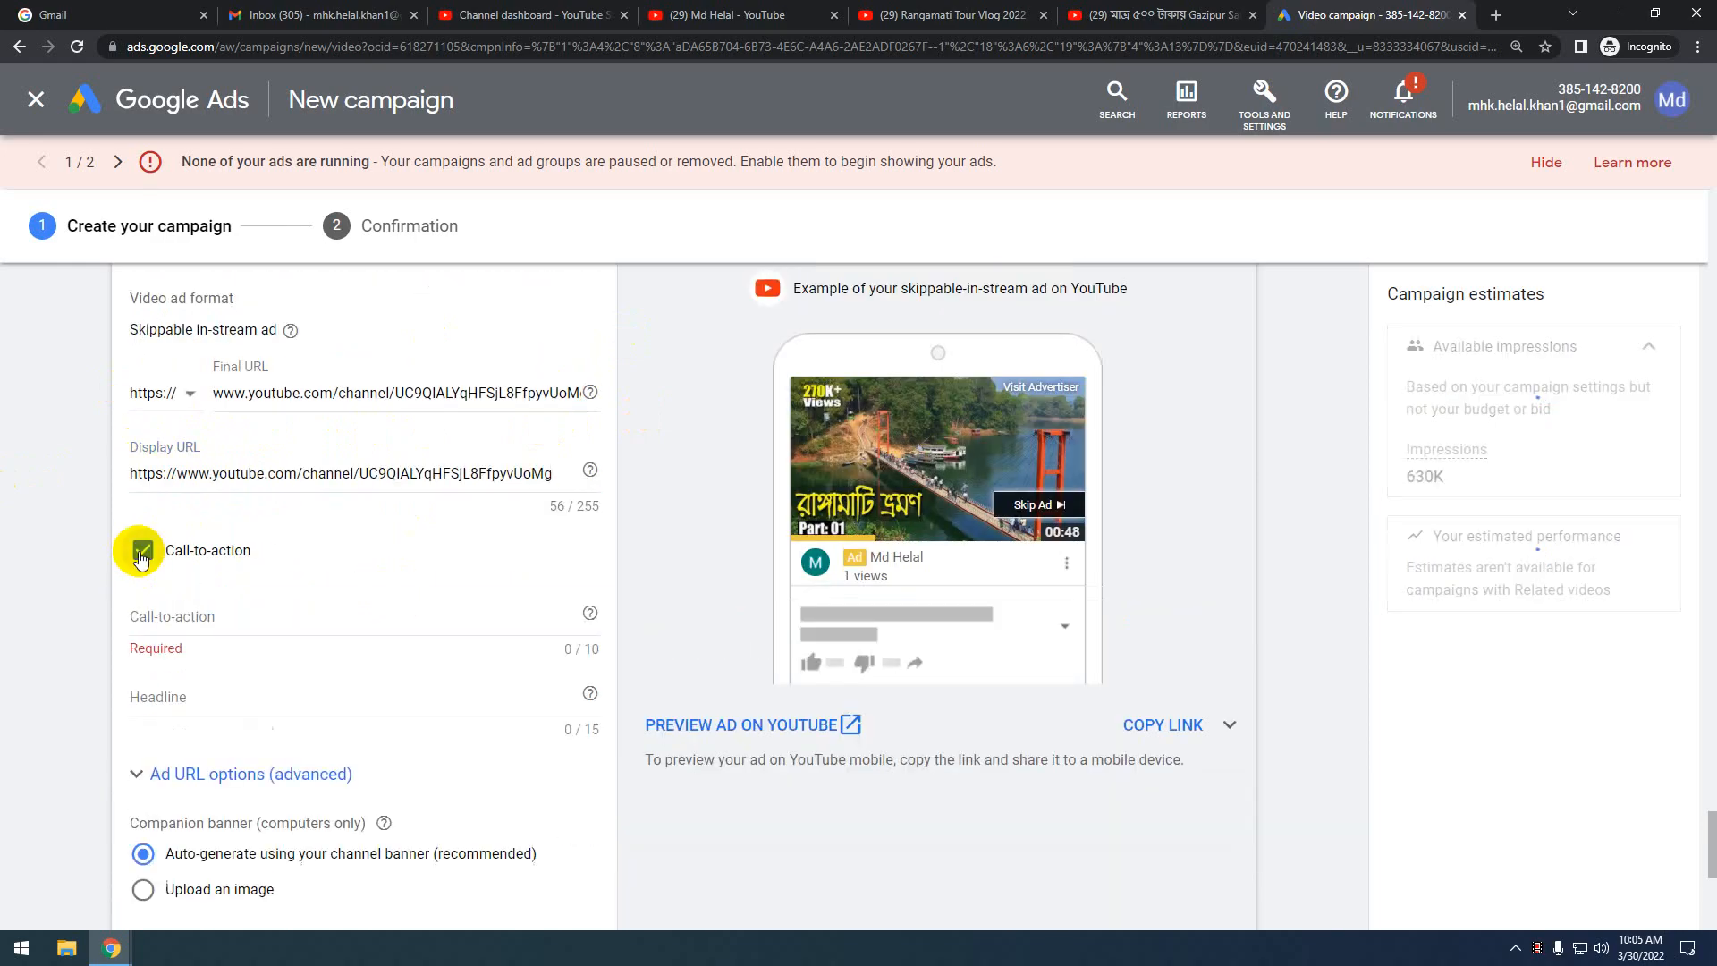
left_click(223, 613)
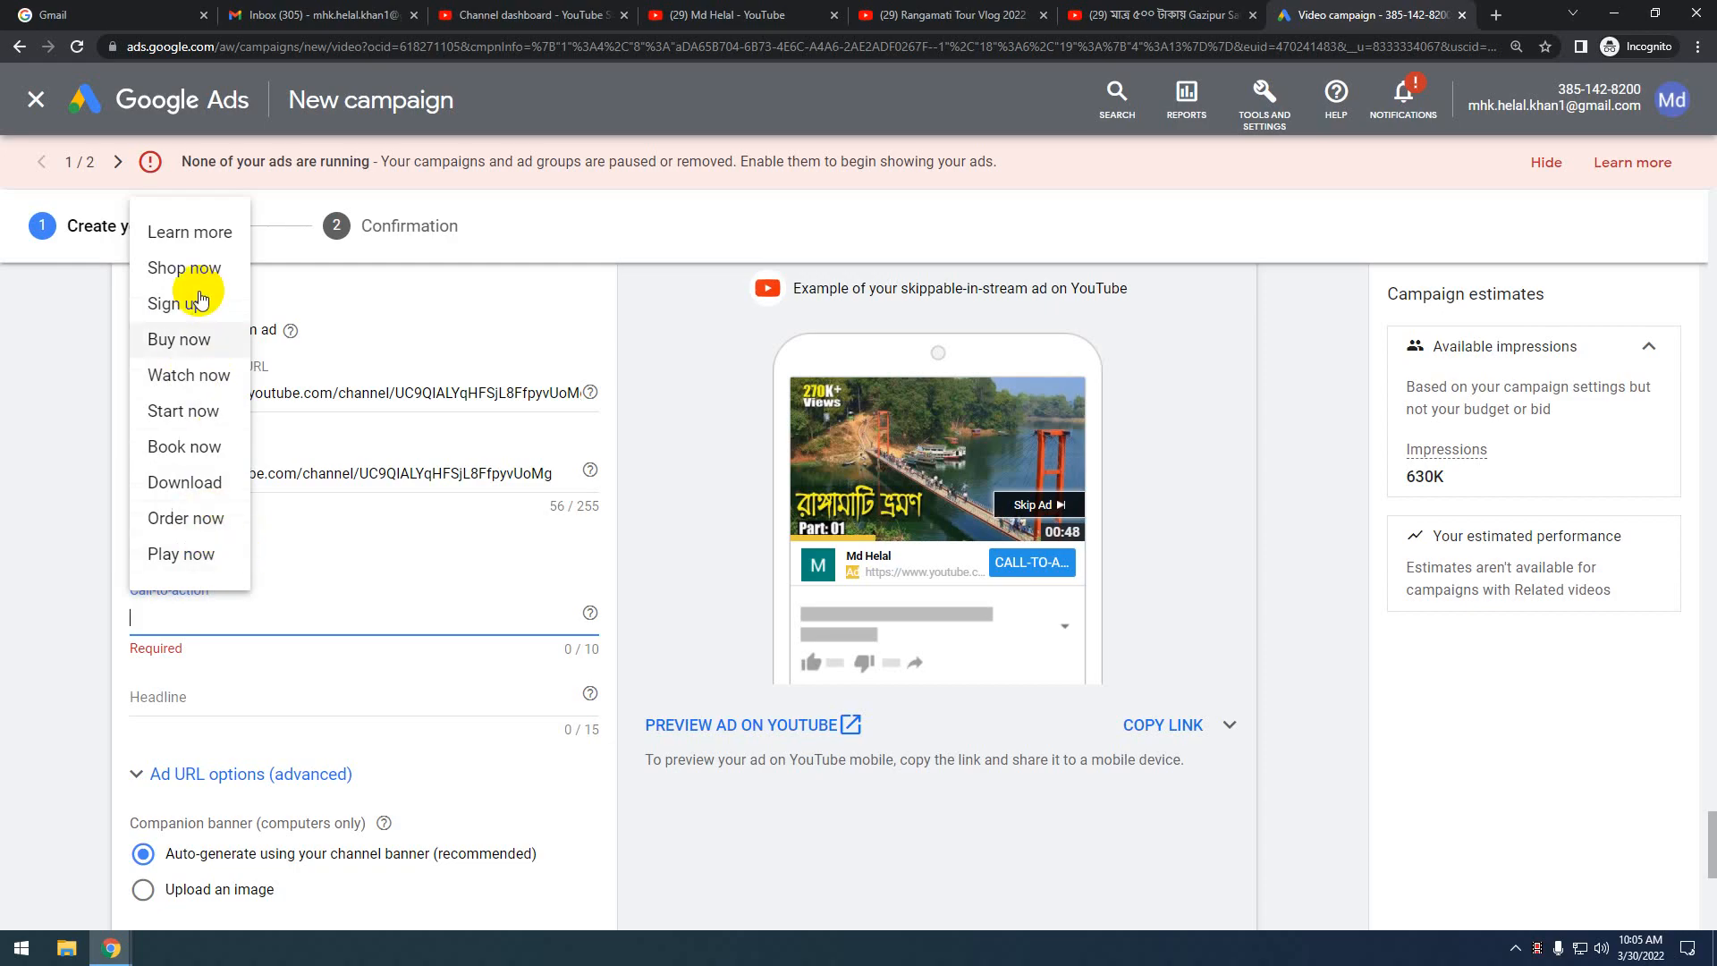
Choose 'Watch now' as the call-to-action and enter the headline 'Welcome'
left_click(199, 382)
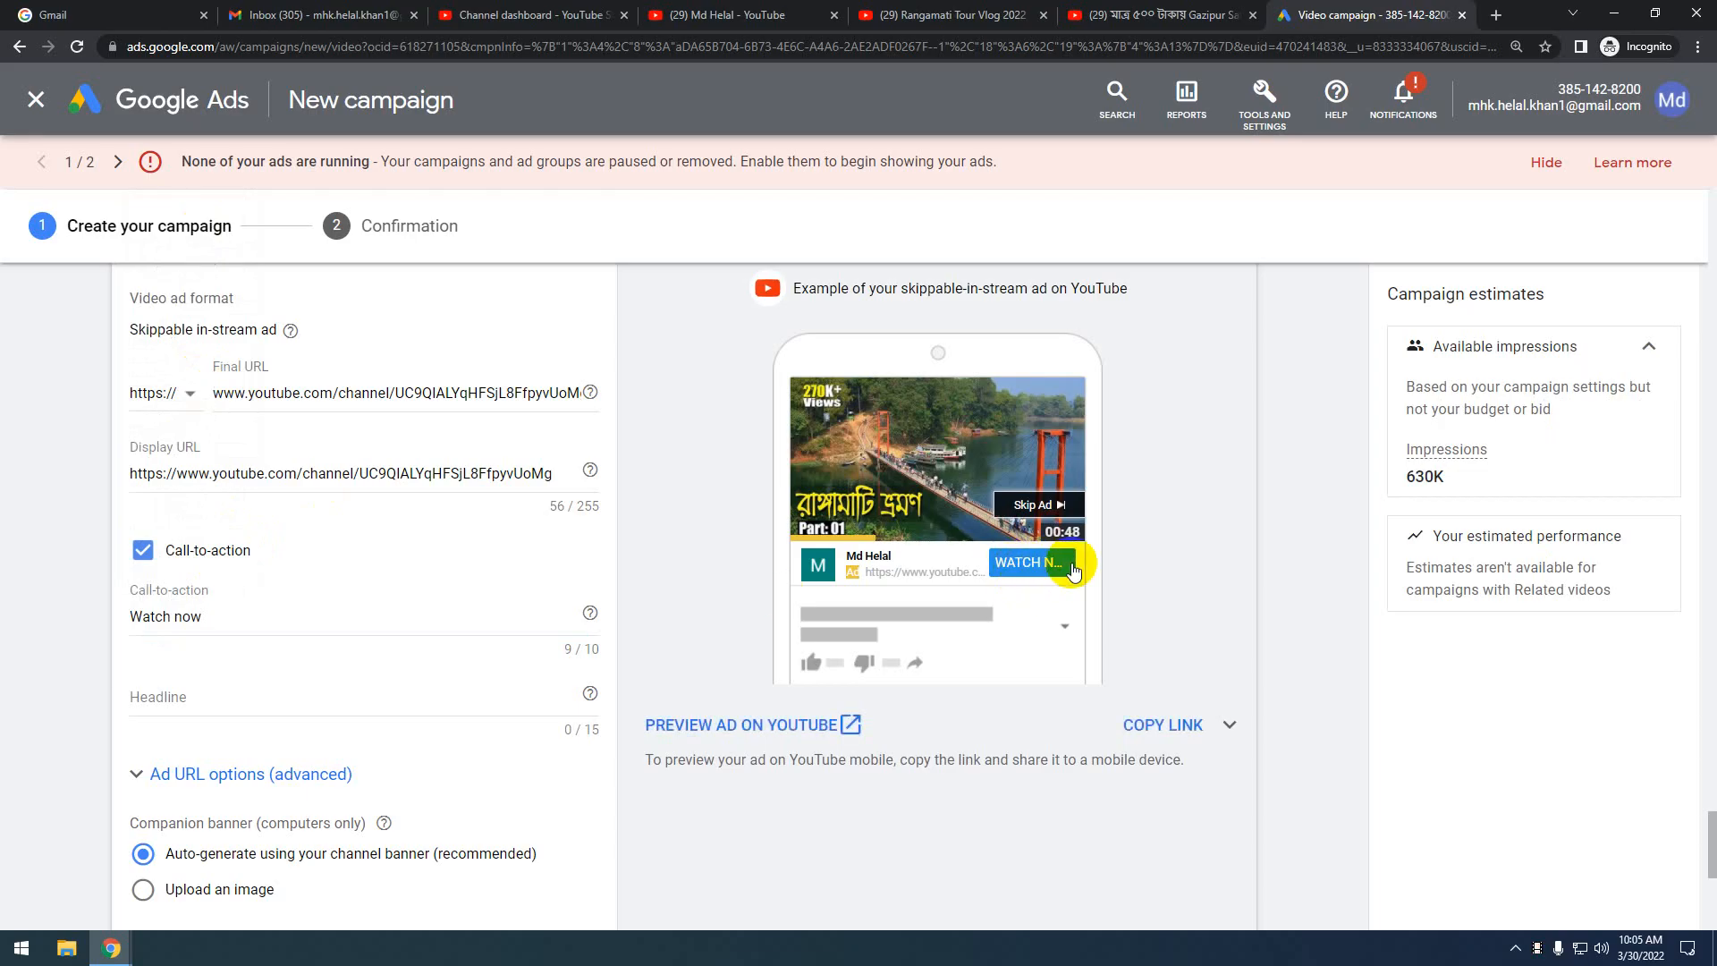
scroll(247, 572, "down", 1)
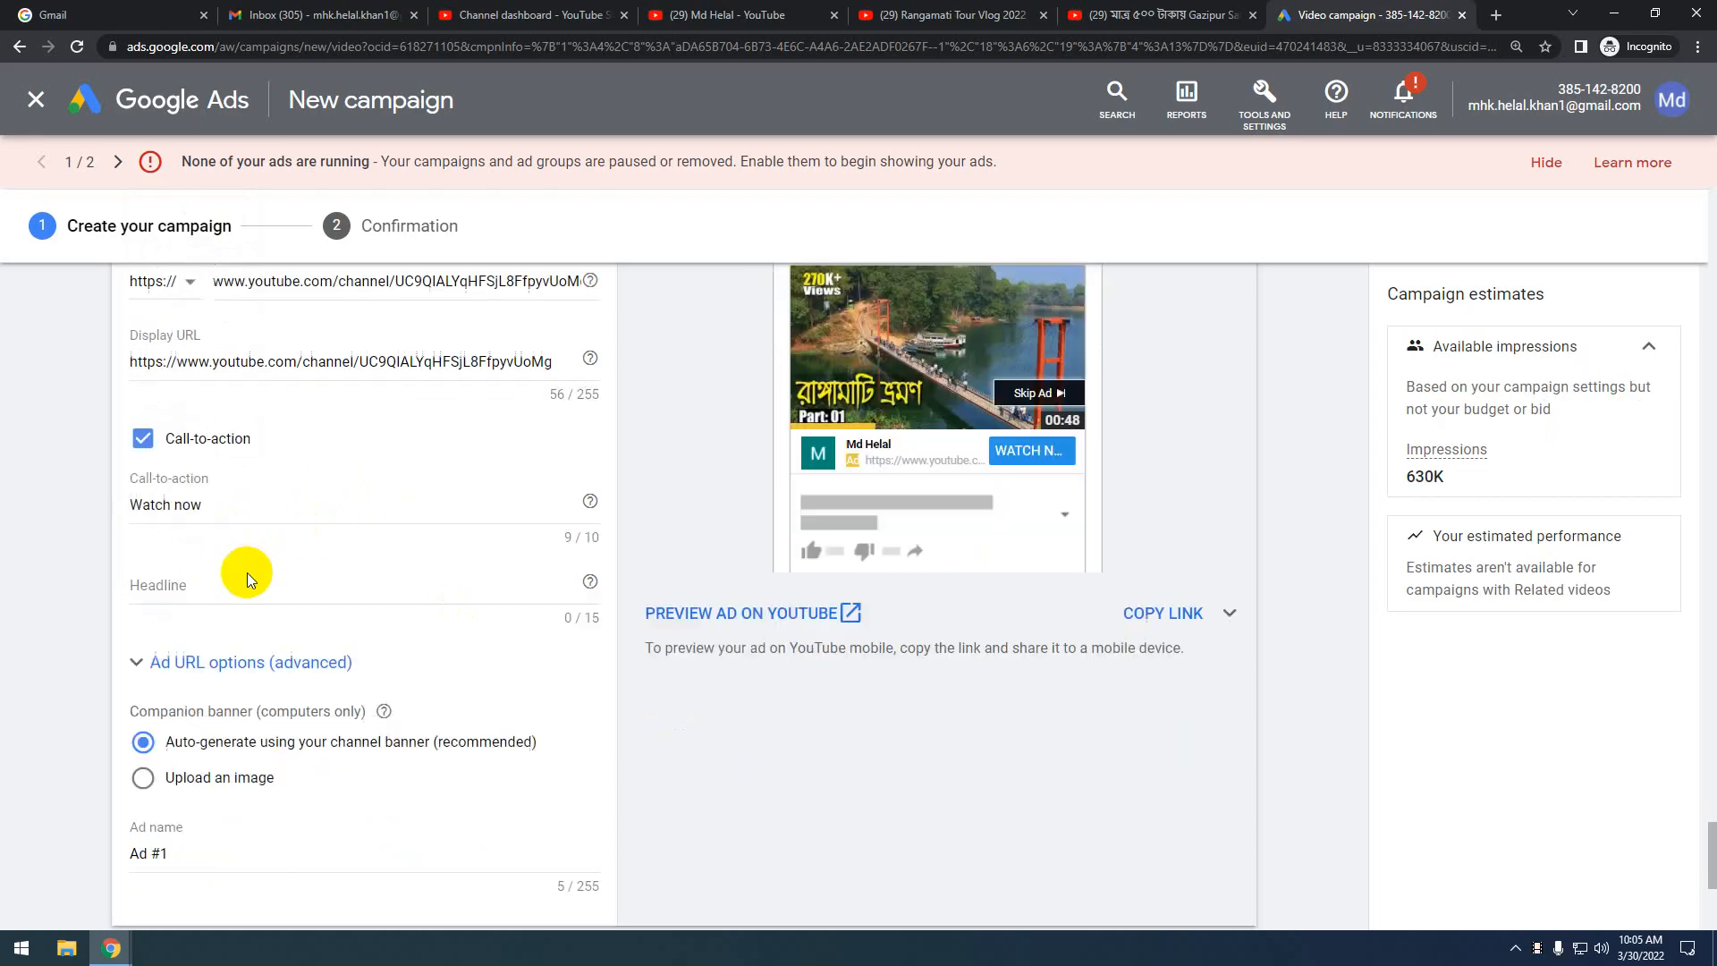
left_click(184, 591)
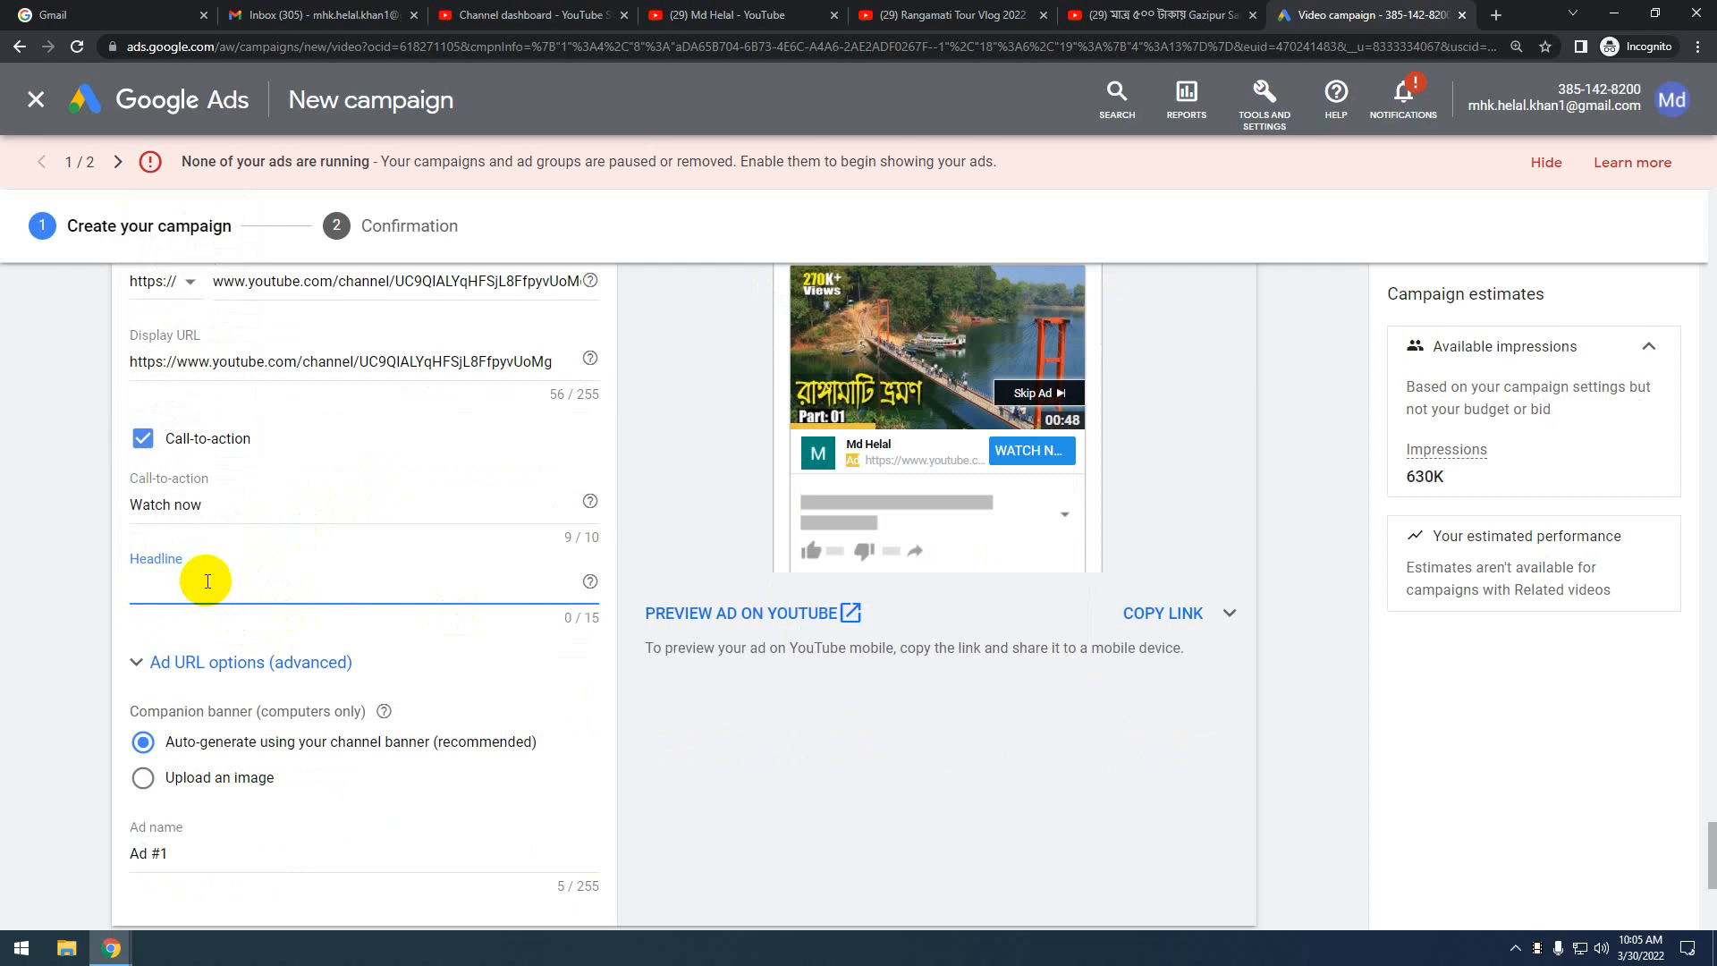
type("We")
type("lc")
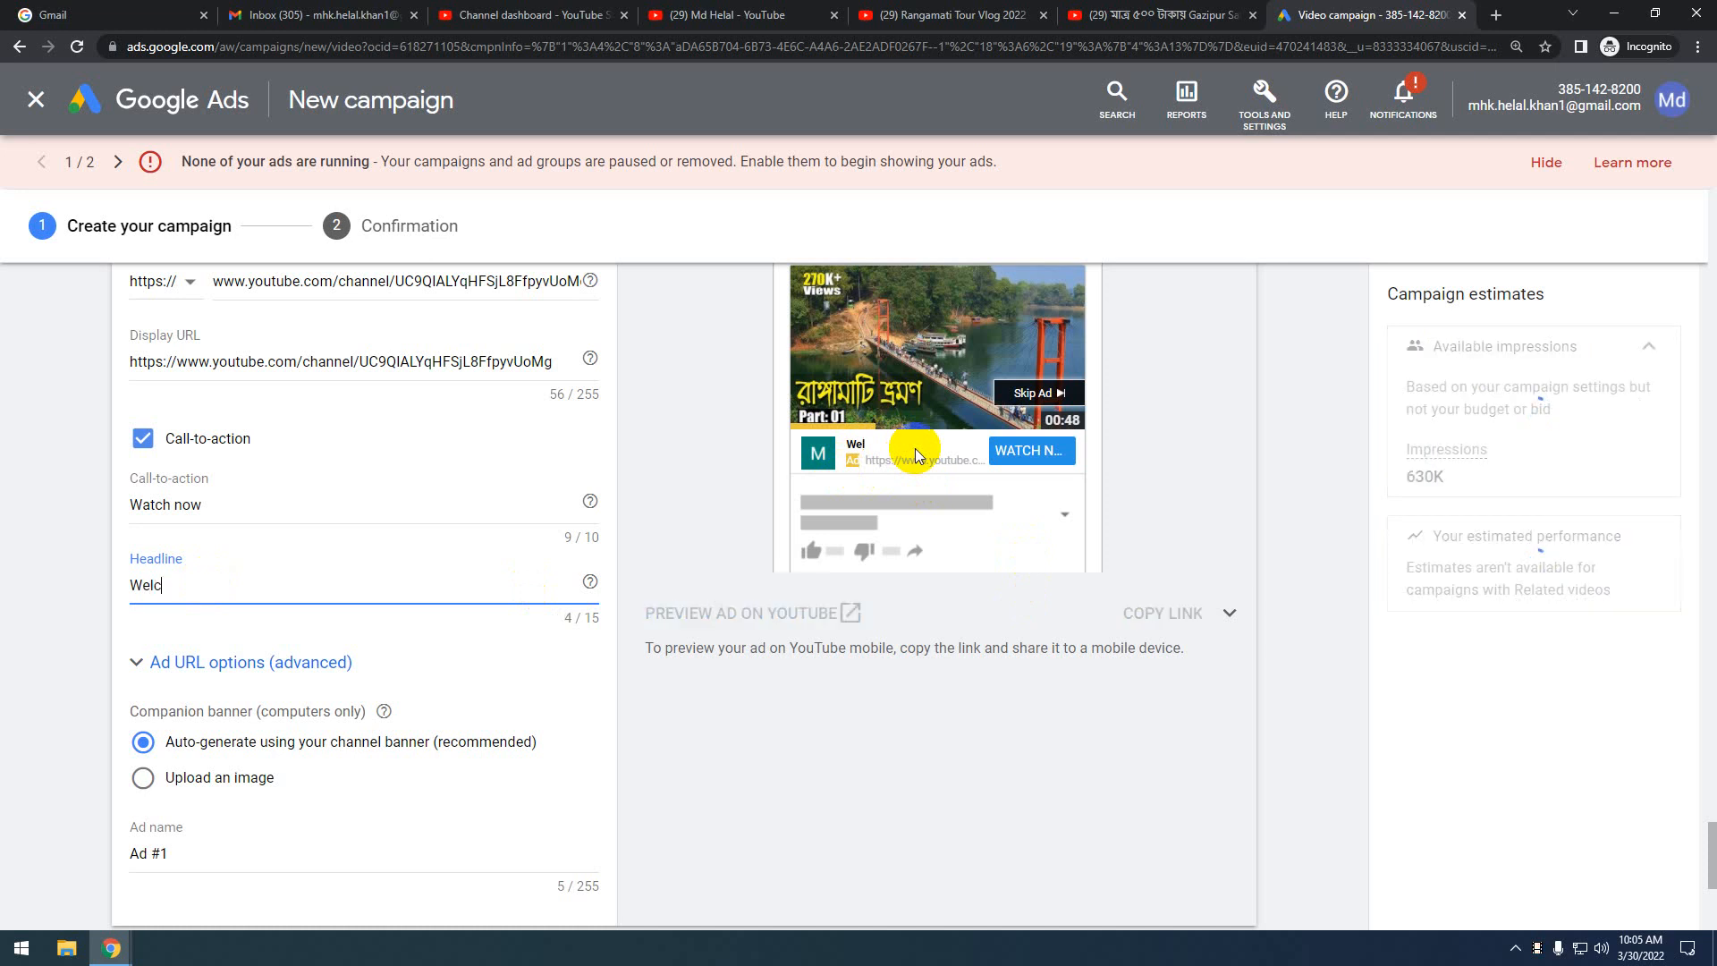
type("ome")
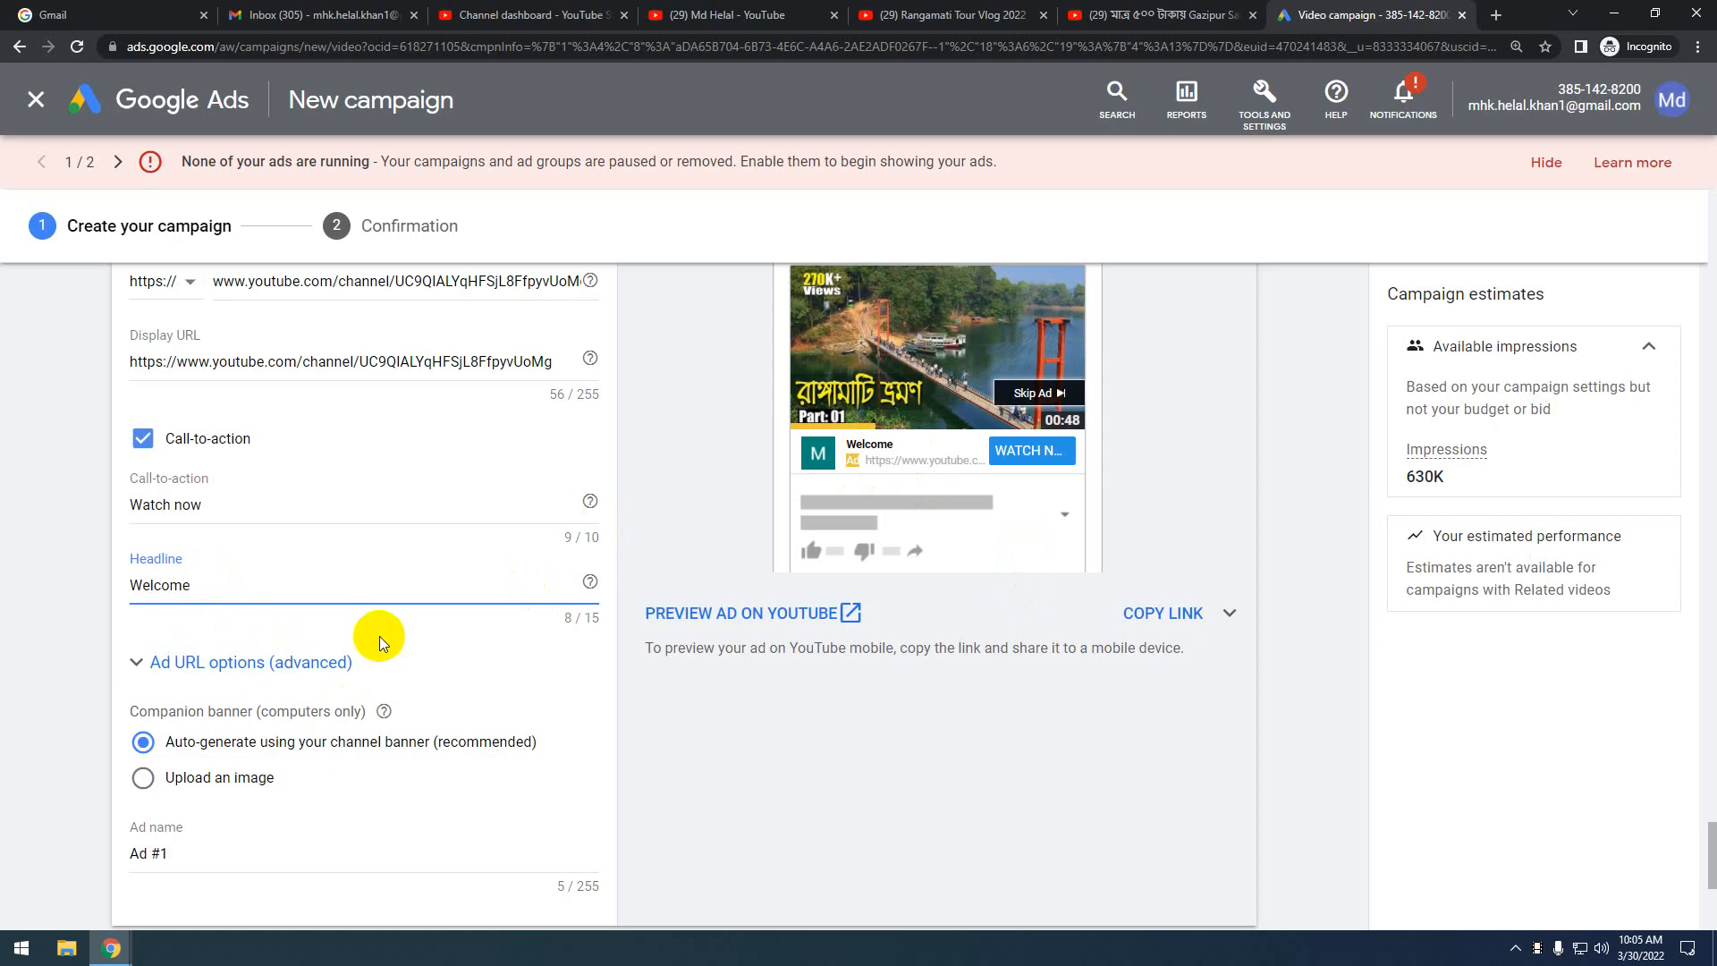
scroll(380, 636, "down", 1)
scroll(380, 636, "down", 1)
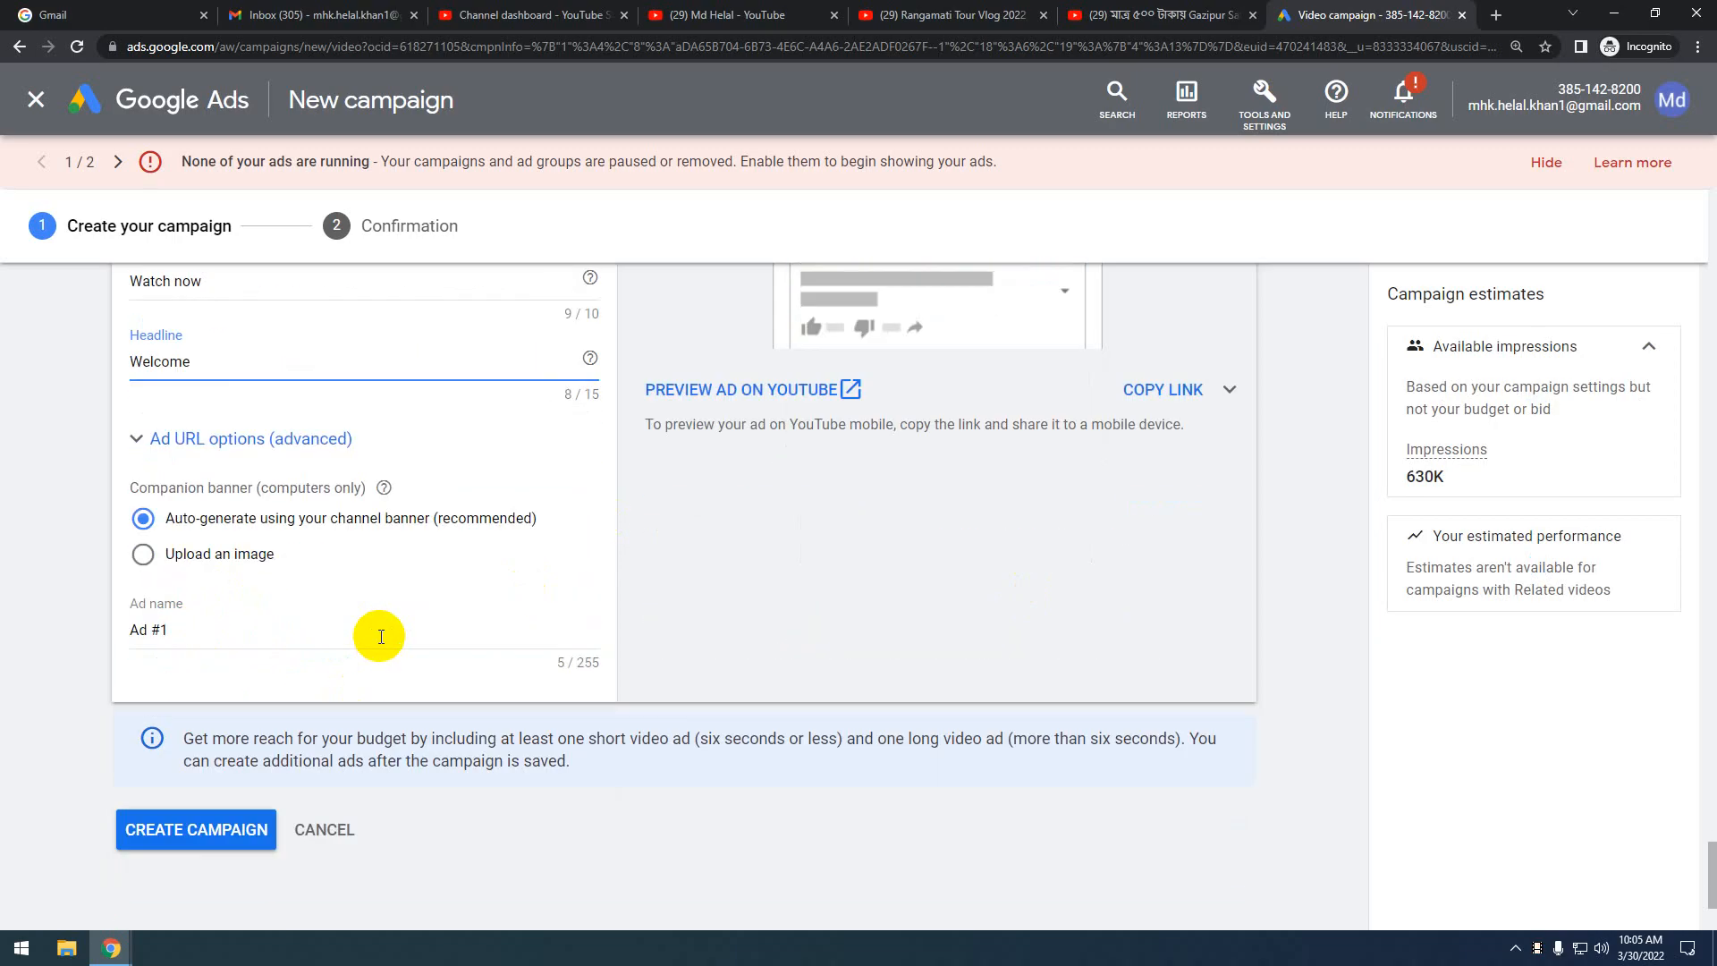
left_click(172, 436)
left_click(237, 440)
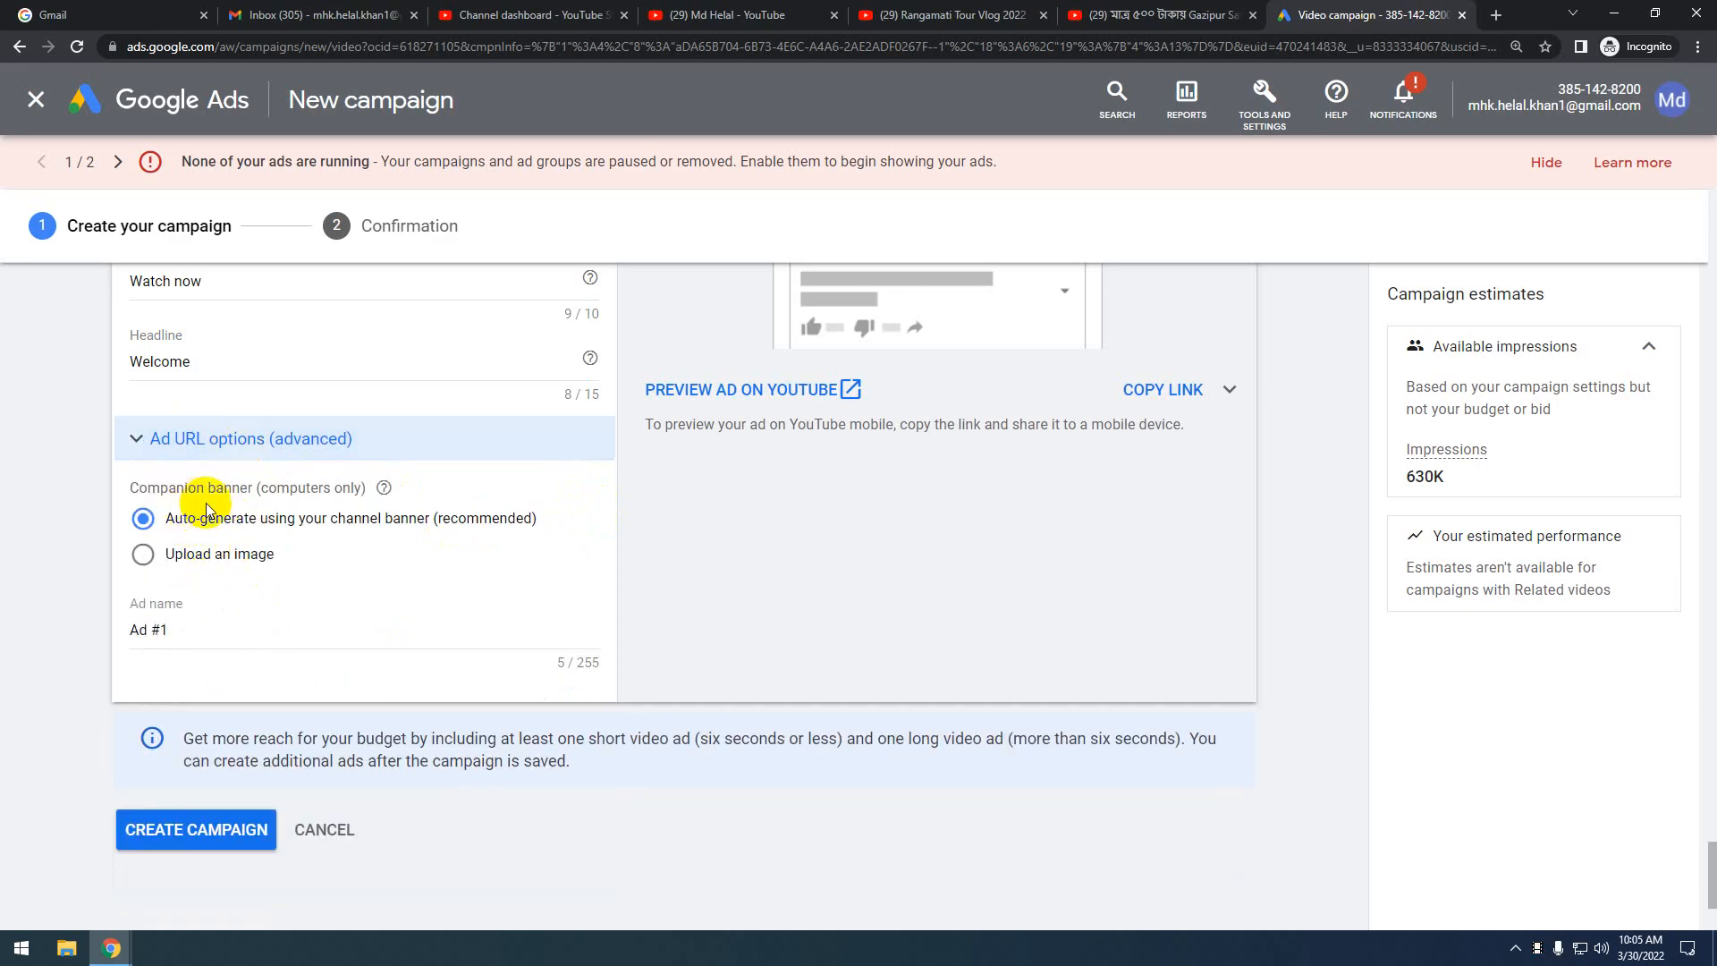
scroll(1073, 607, "up", 4)
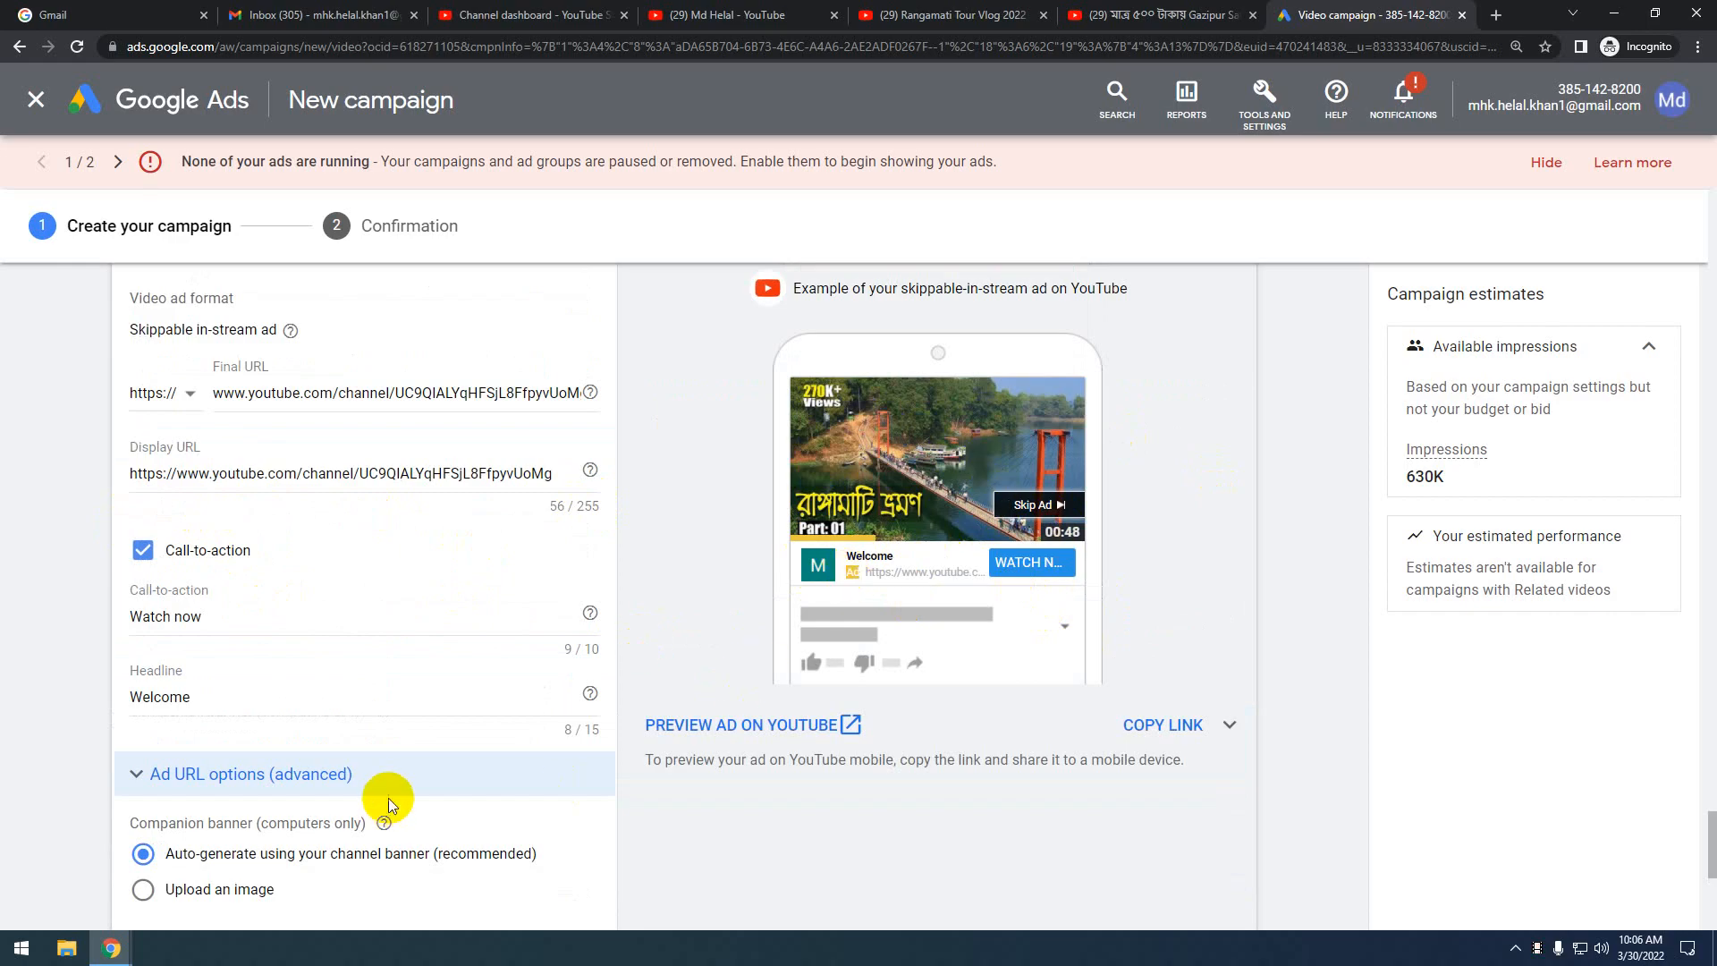
scroll(388, 798, "down", 3)
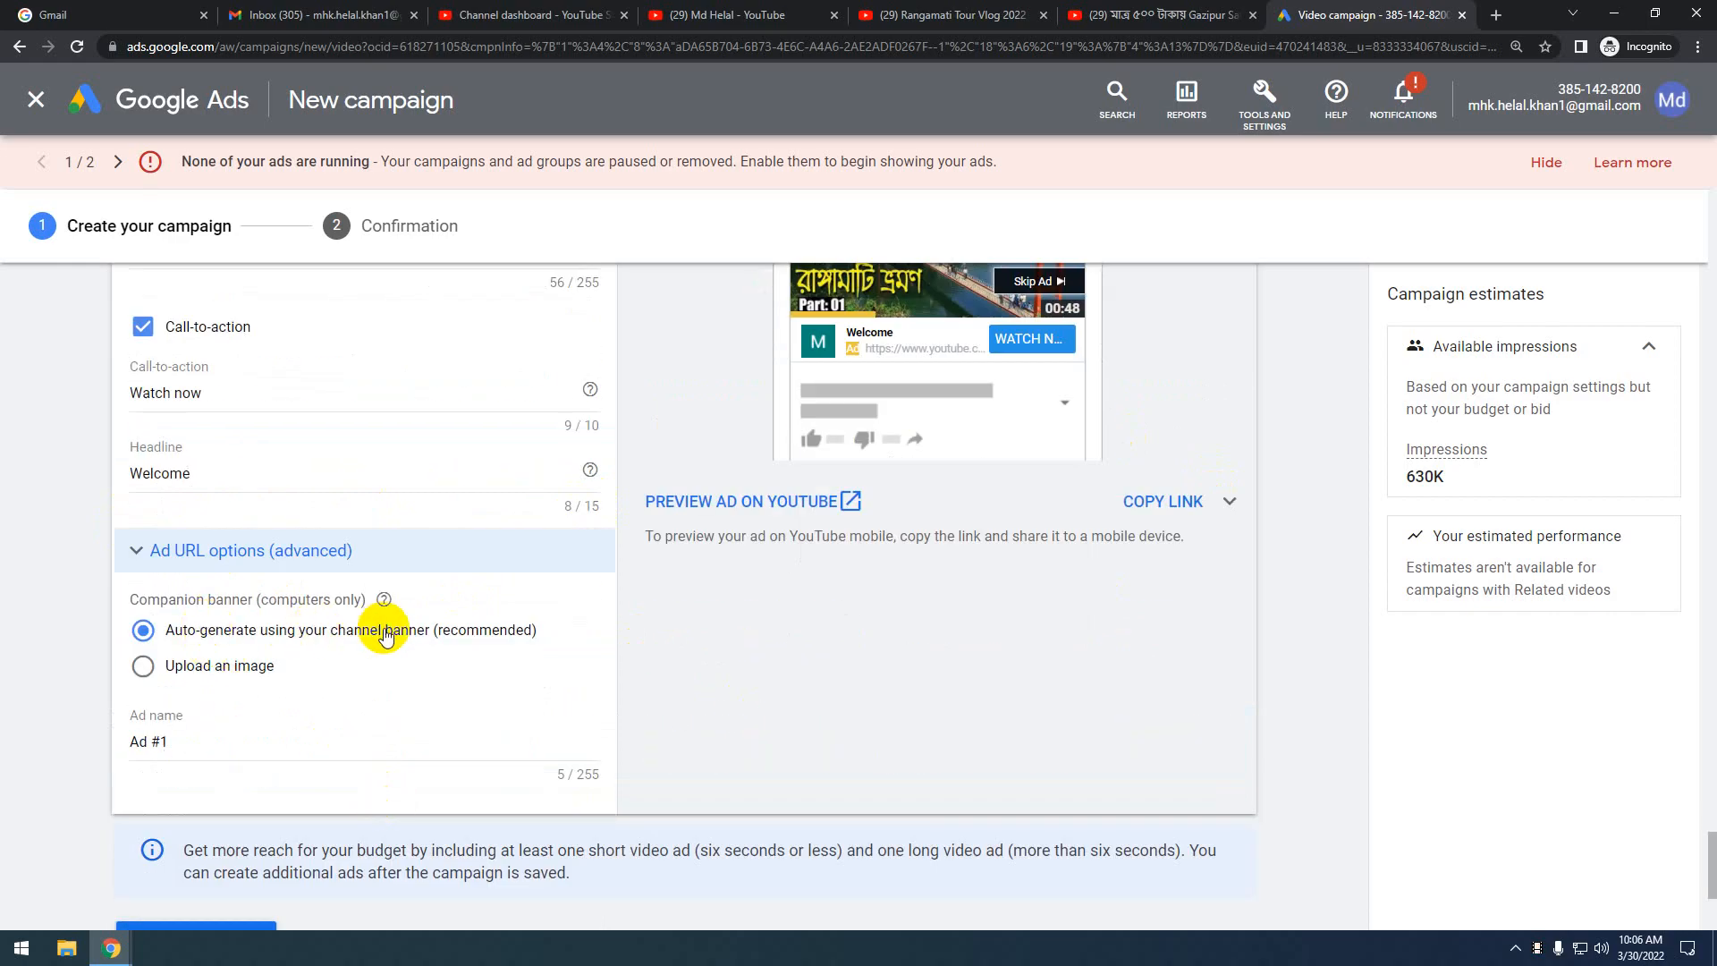
scroll(743, 697, "up", 4)
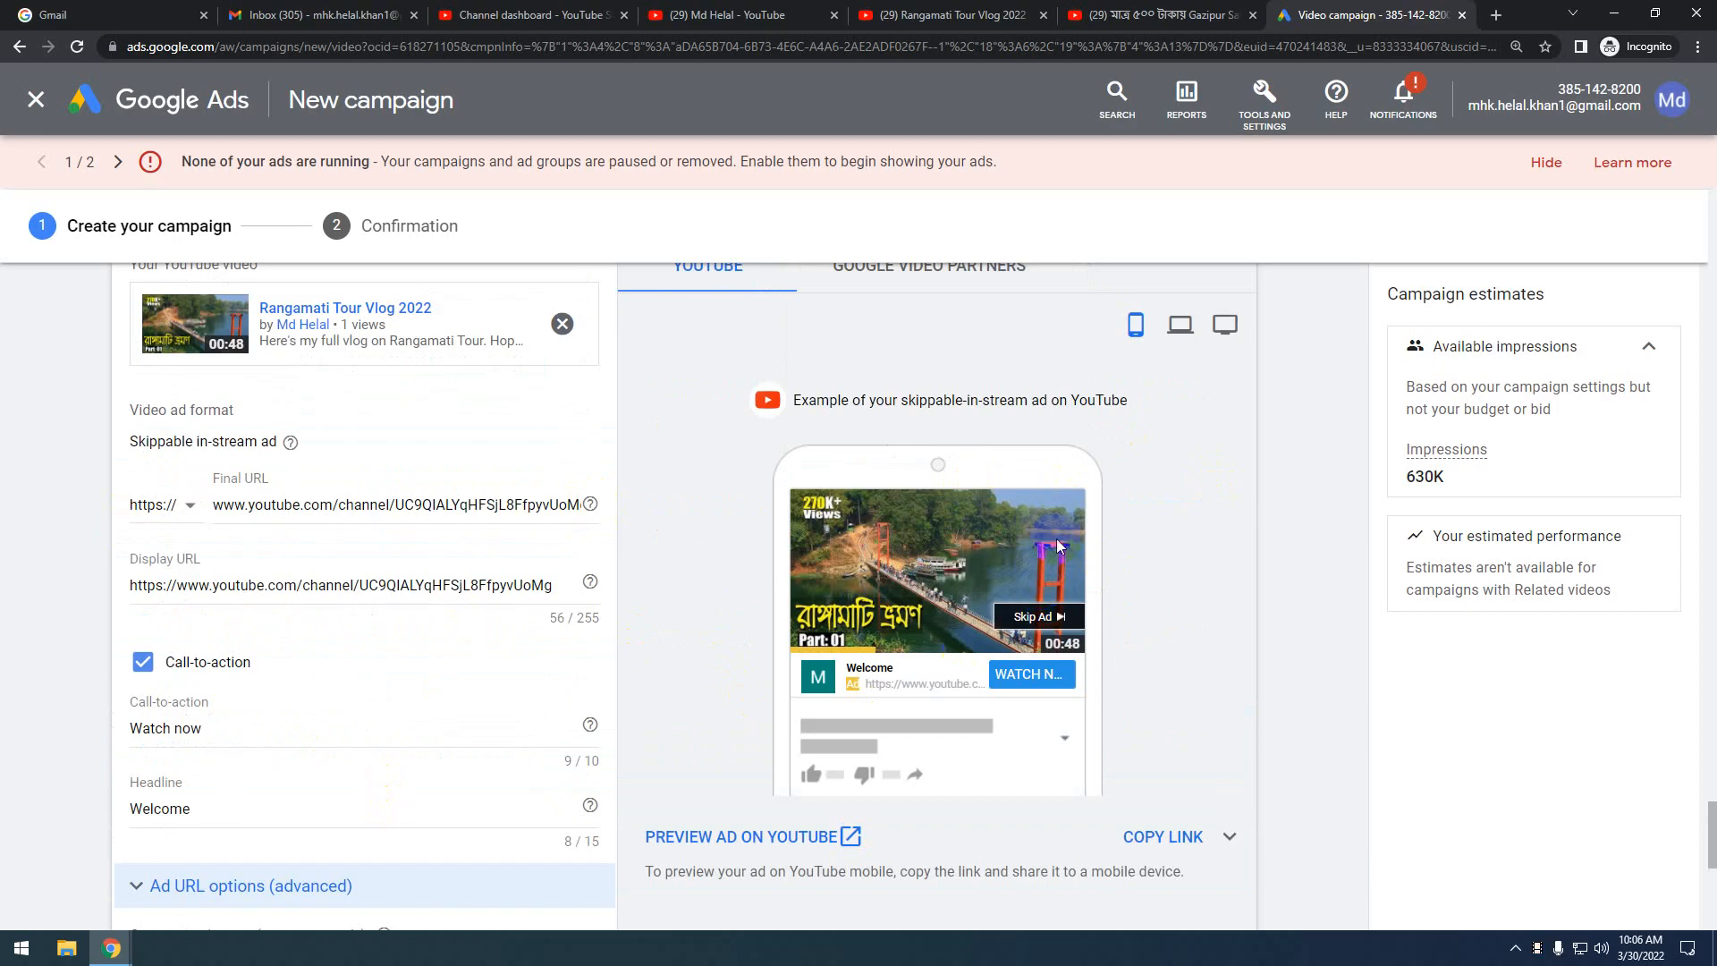
scroll(491, 747, "down", 3)
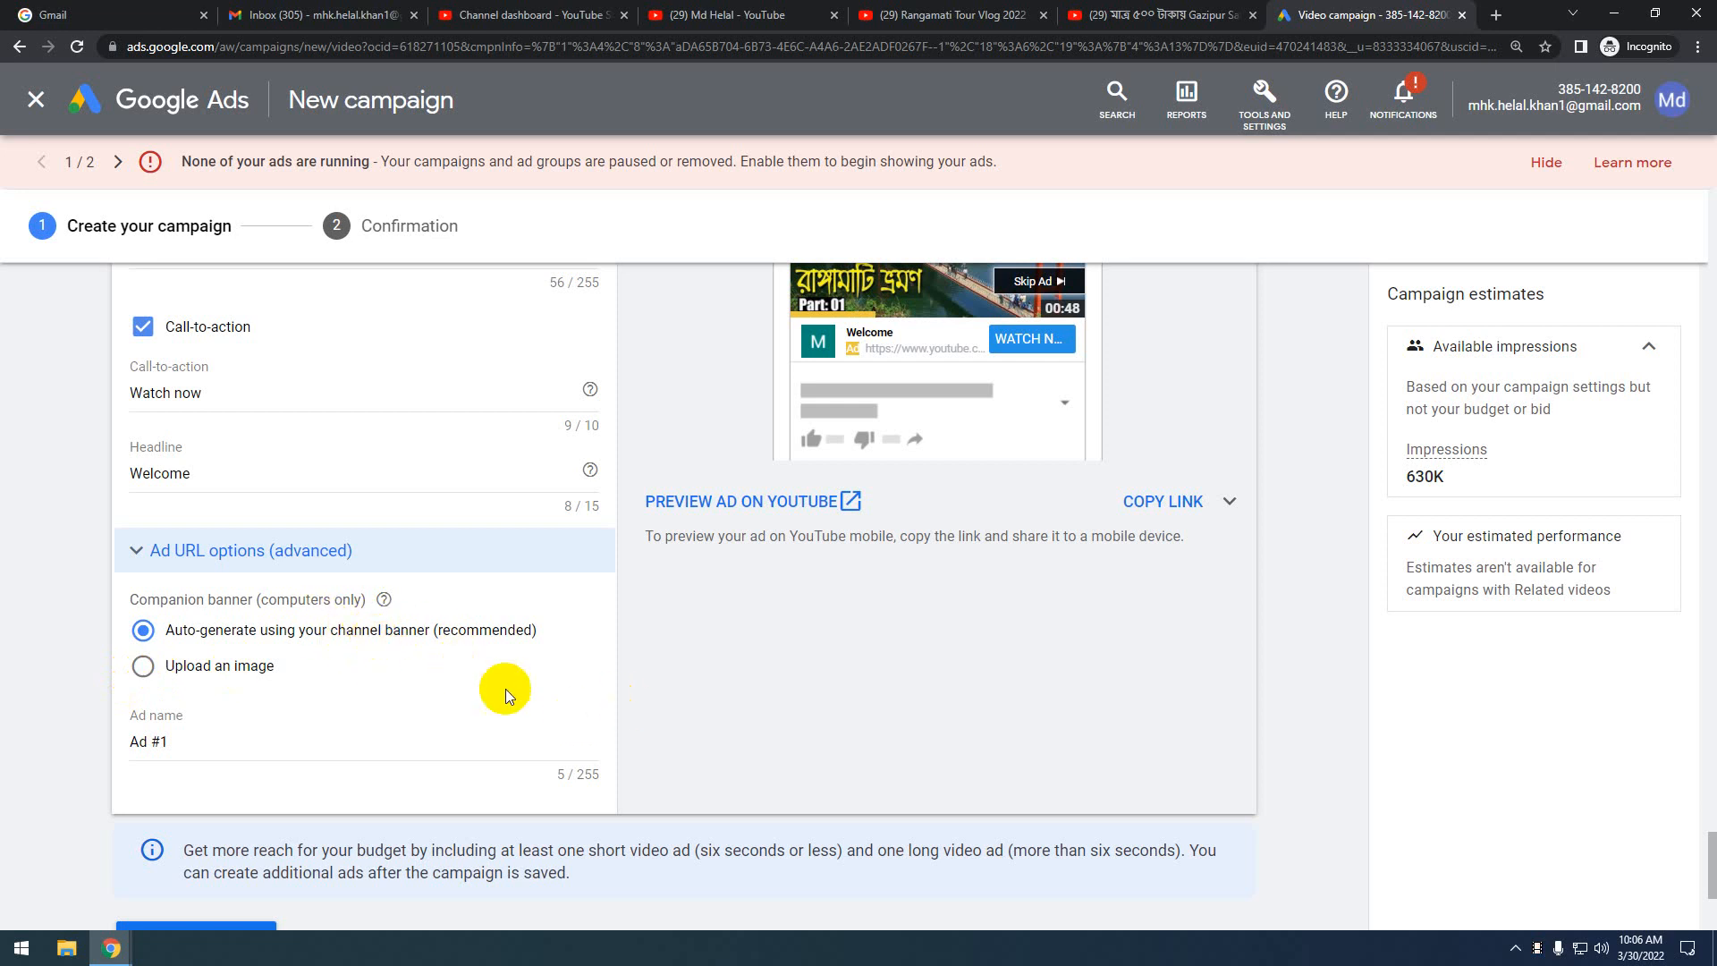
scroll(678, 711, "up", 1)
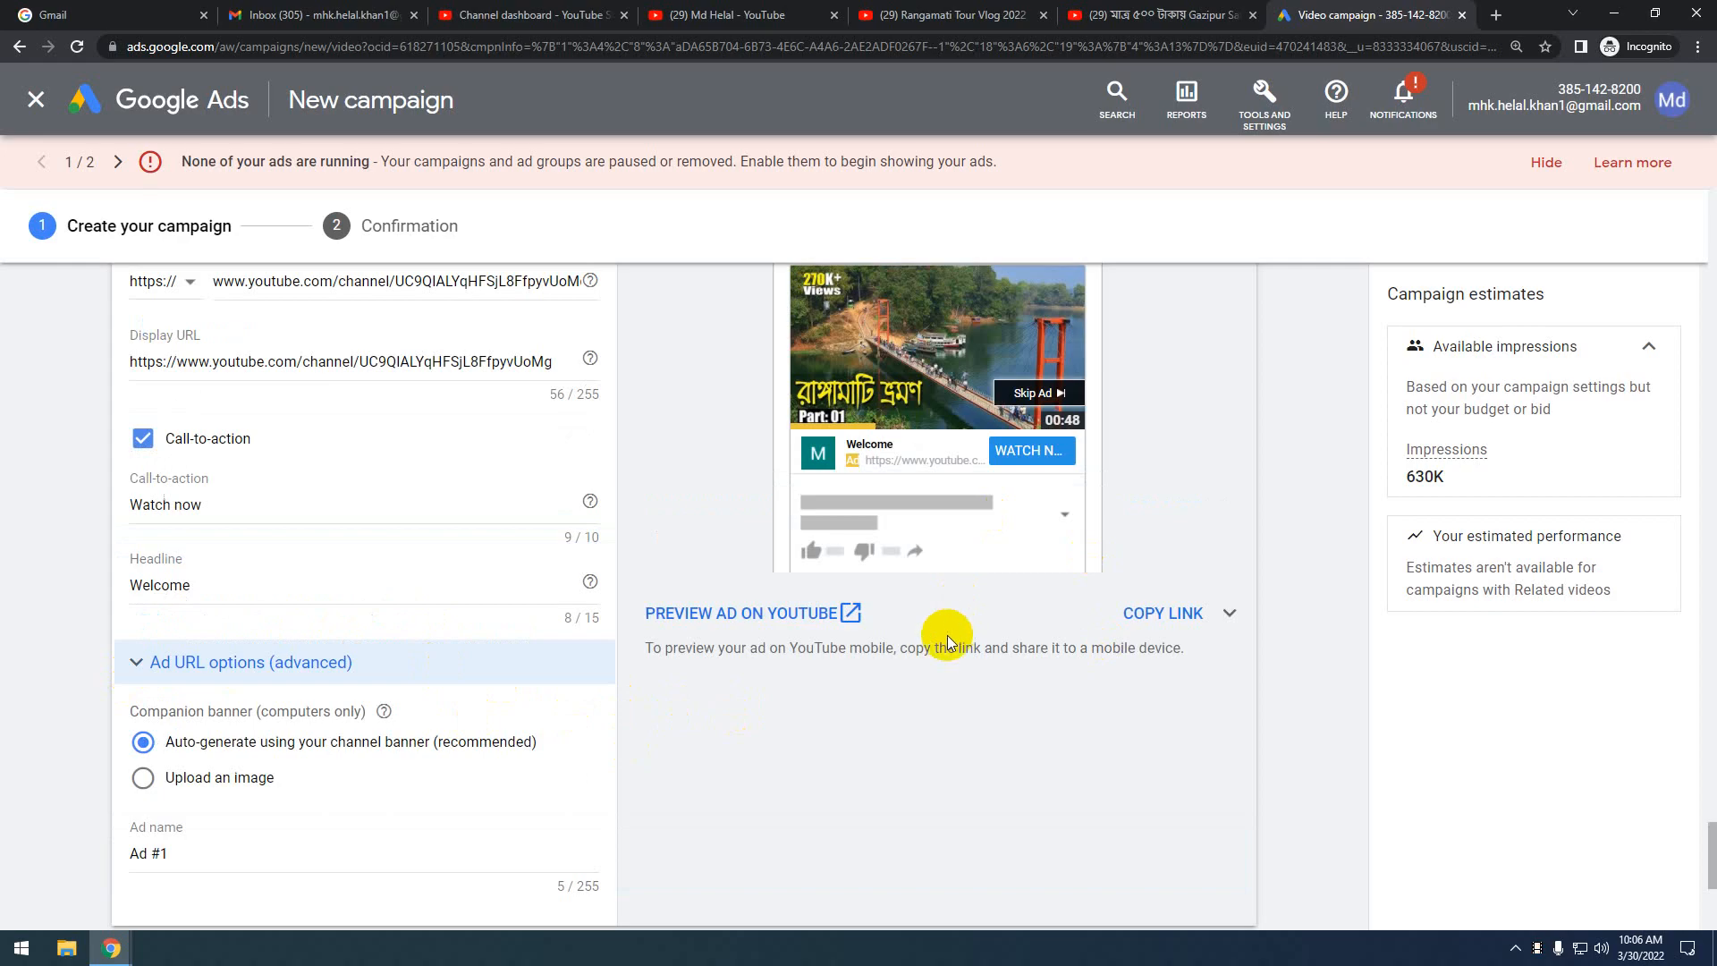
scroll(260, 744, "down", 2)
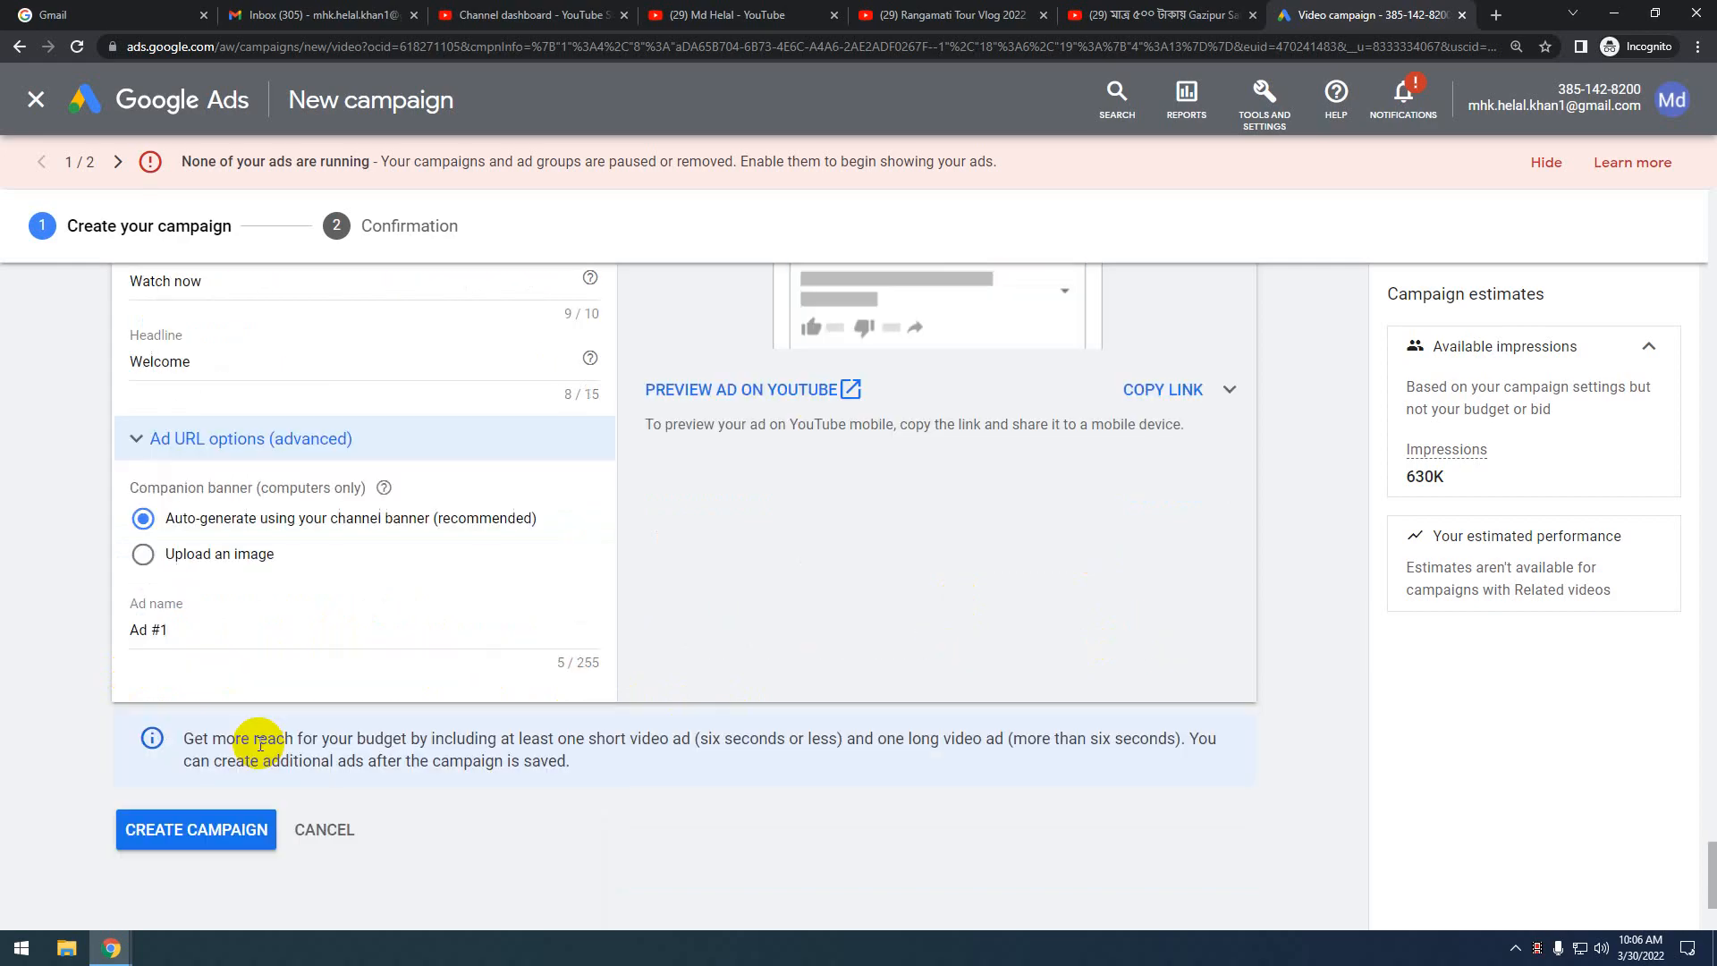
left_click(183, 630)
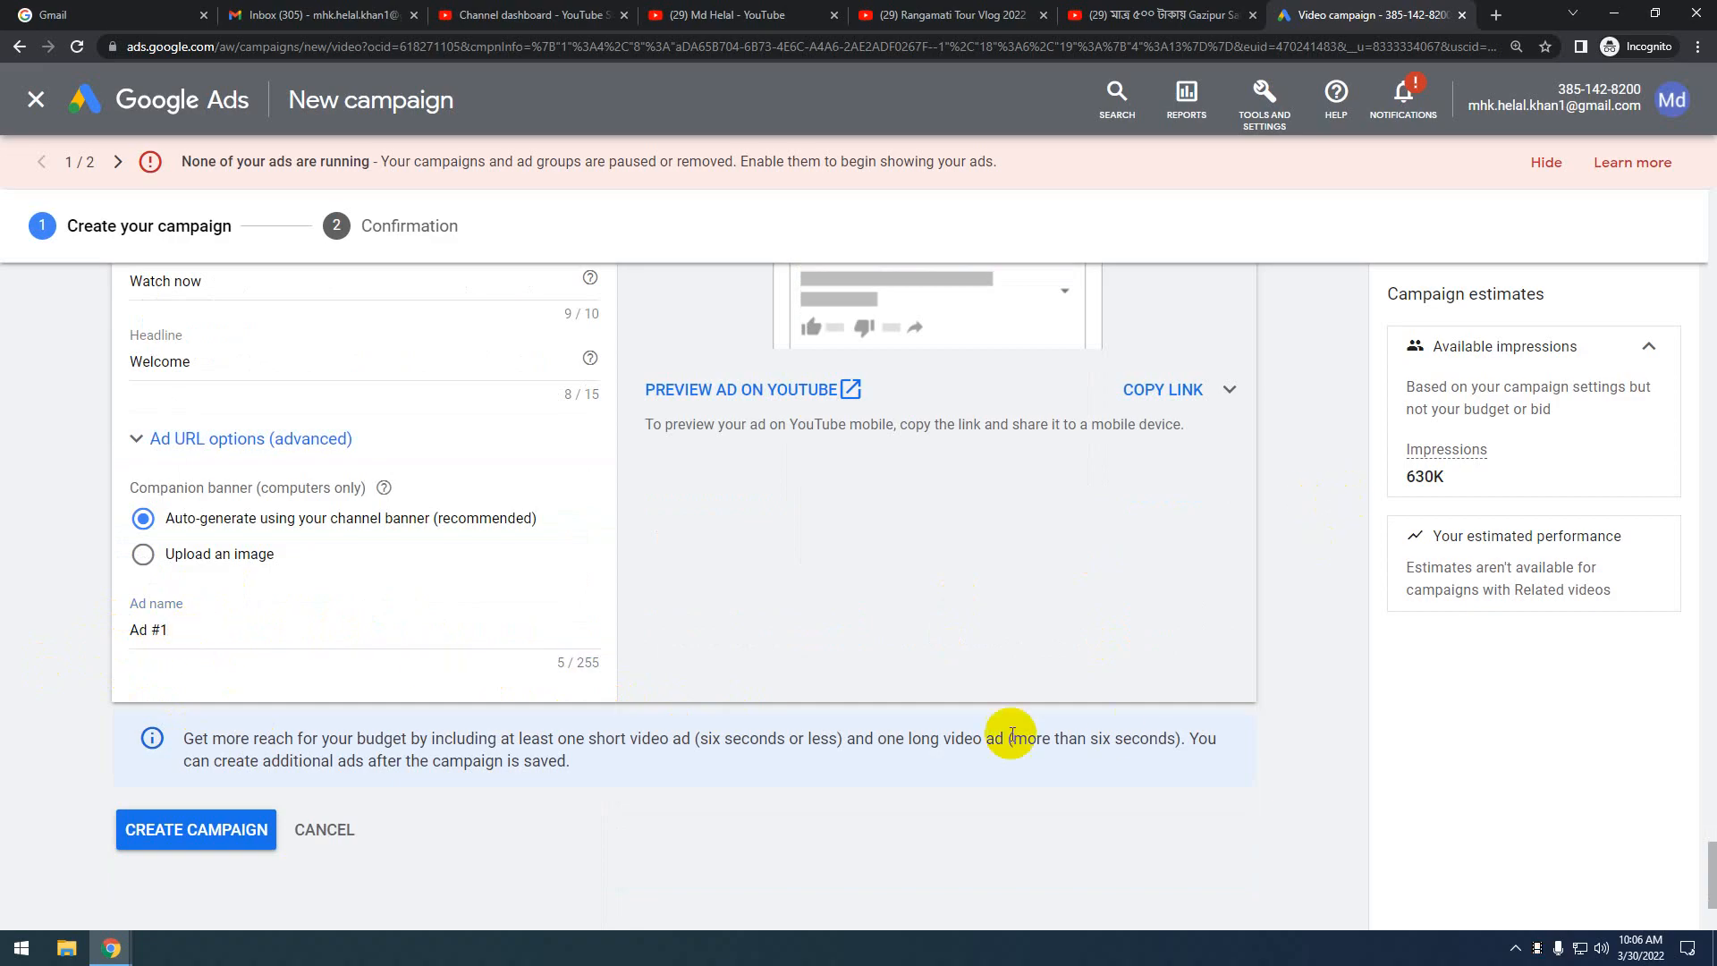
scroll(1009, 733, "up", 5)
scroll(1082, 651, "down", 1)
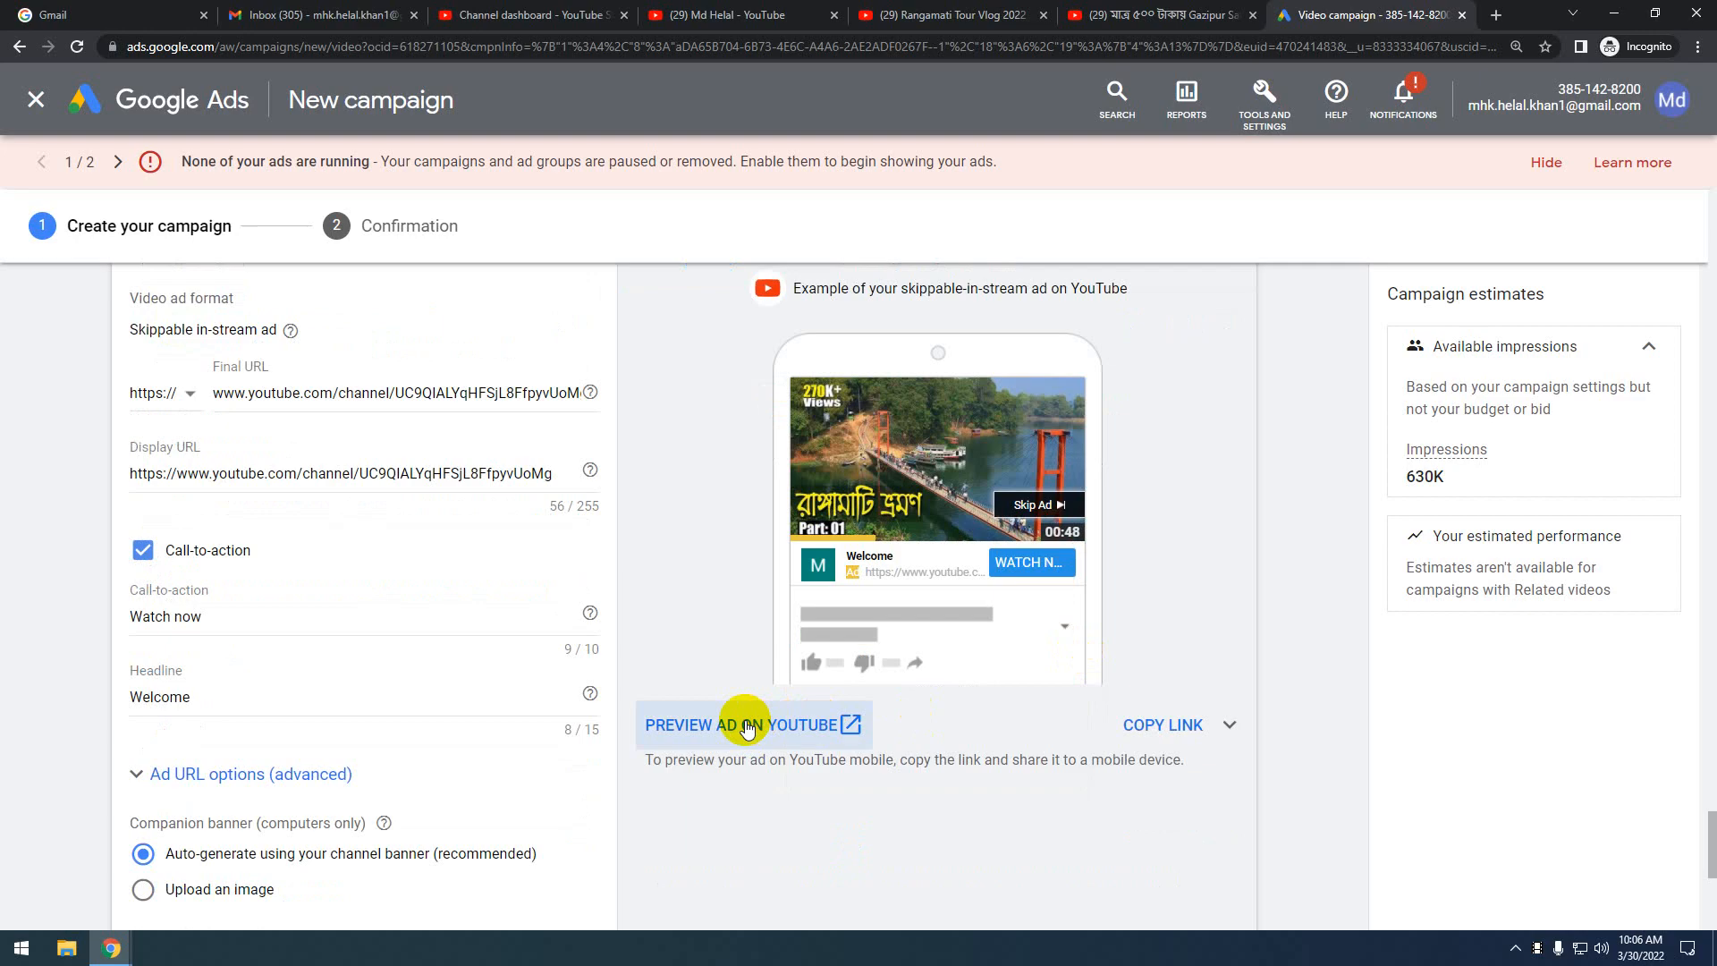
Preview the Welcome ad on YouTube and confirm its link opens the channel page
left_click(775, 726)
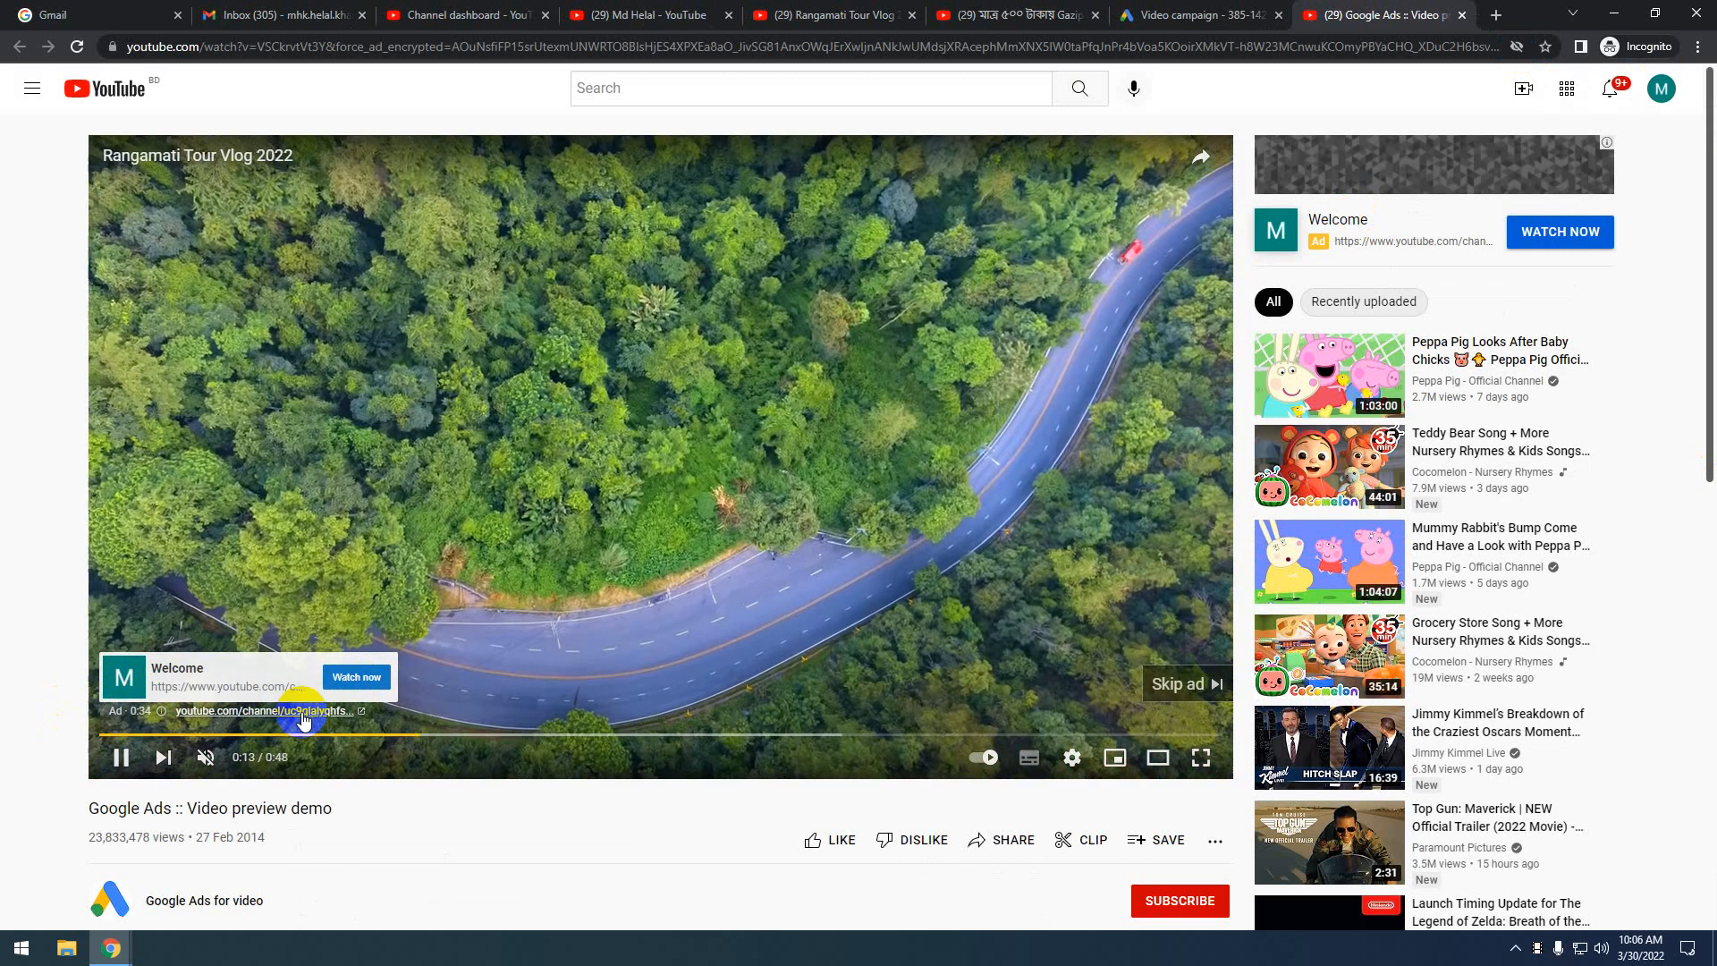
left_click(291, 711)
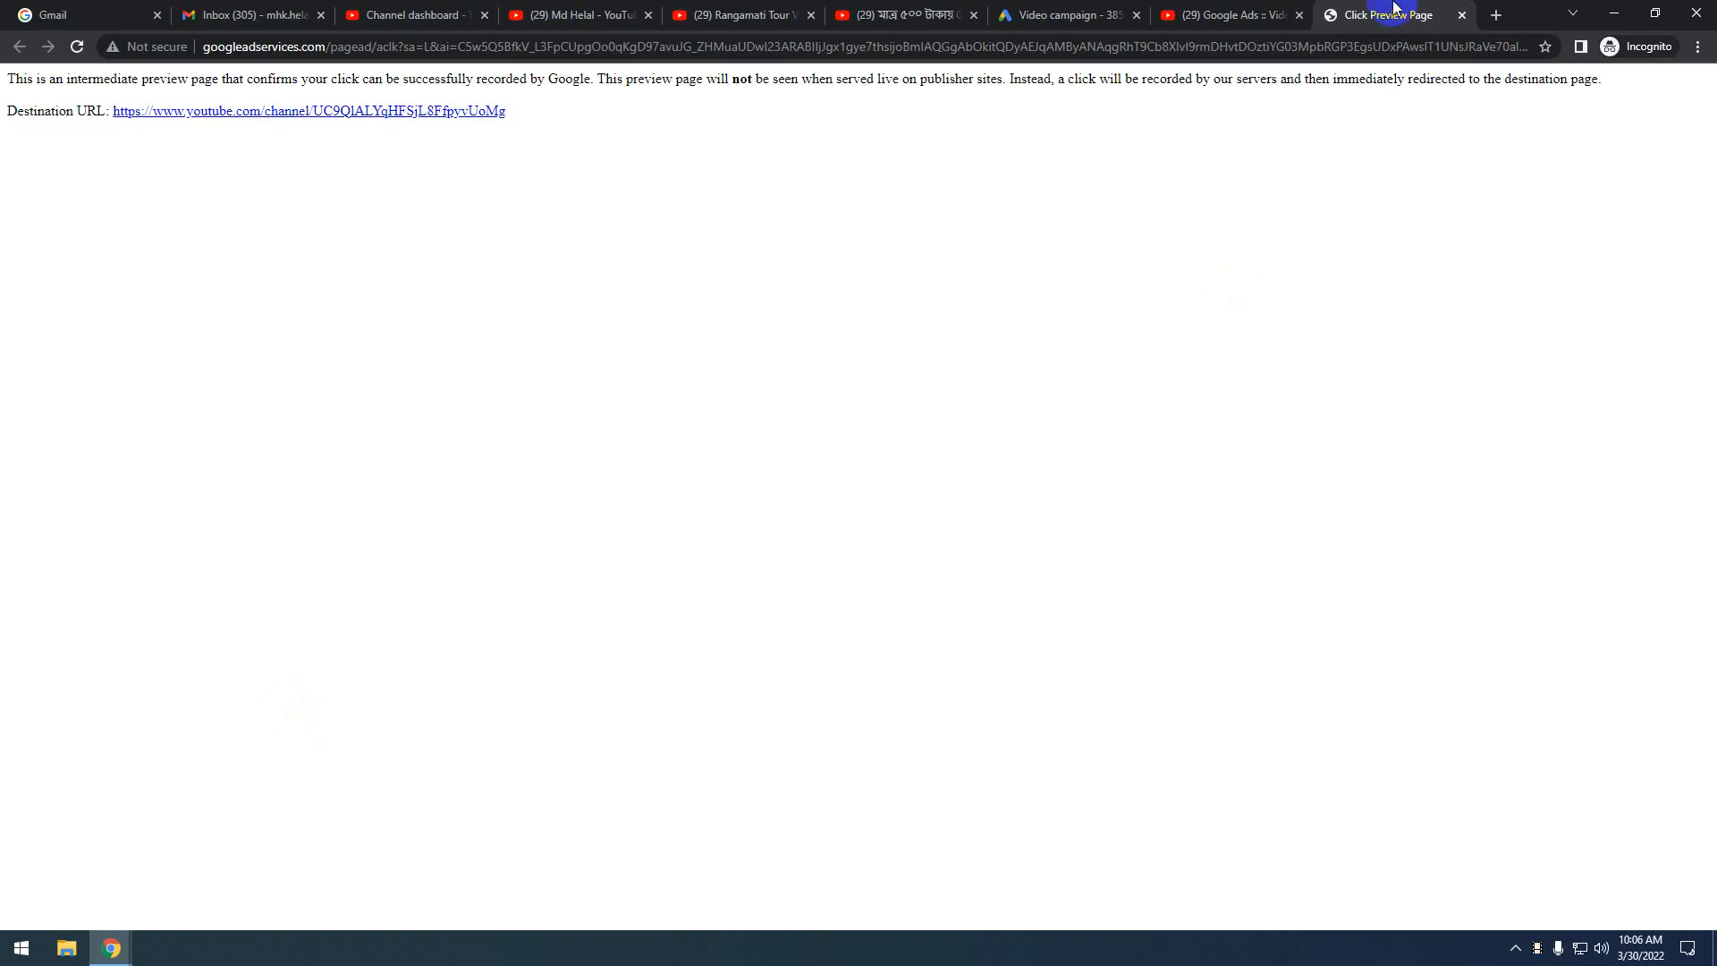
left_click(349, 106)
mouse_move(721, 403)
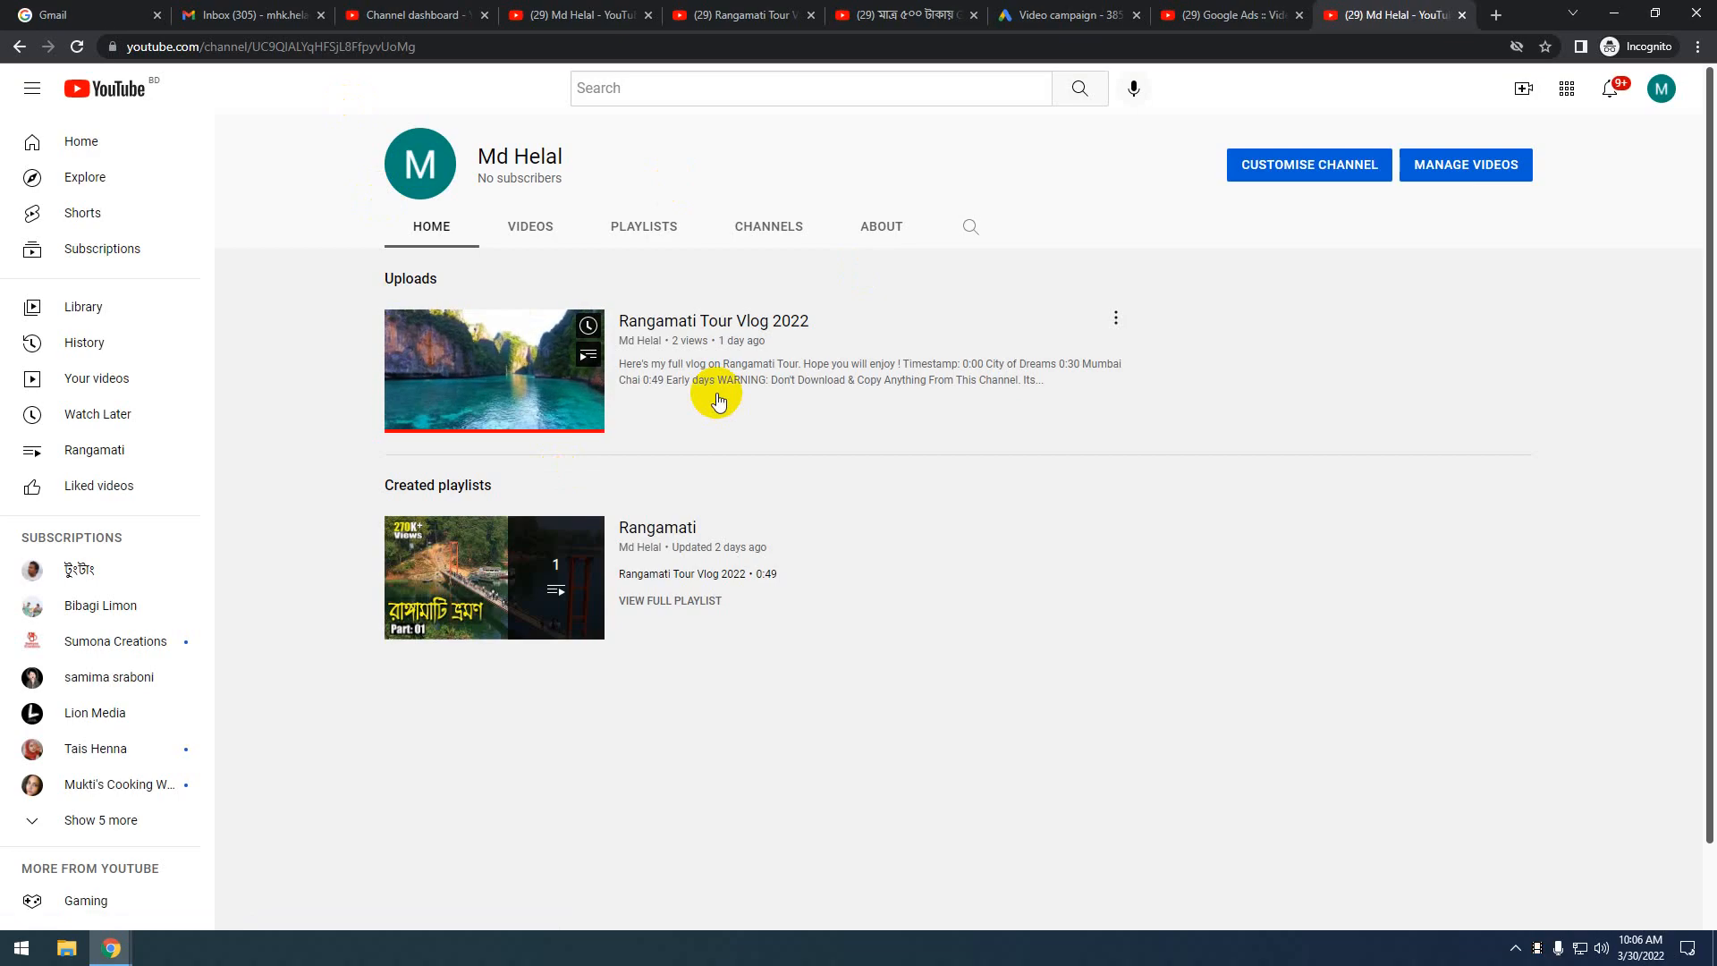
left_click(1261, 18)
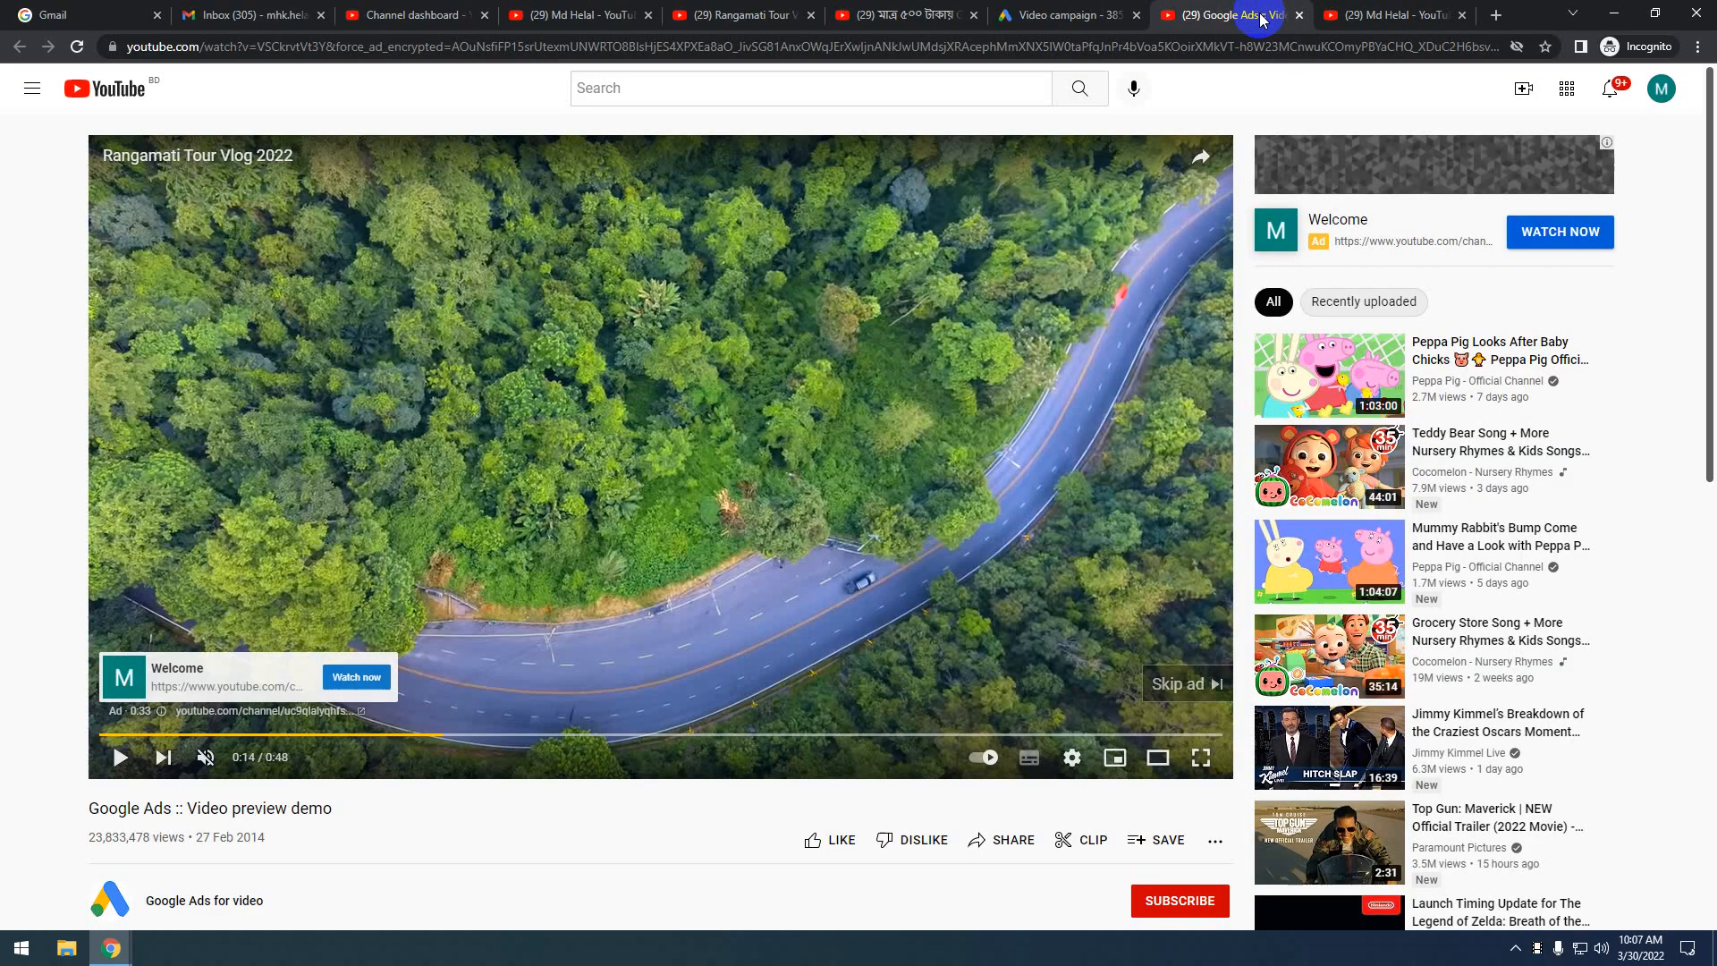
left_click(1386, 15)
mouse_move(548, 380)
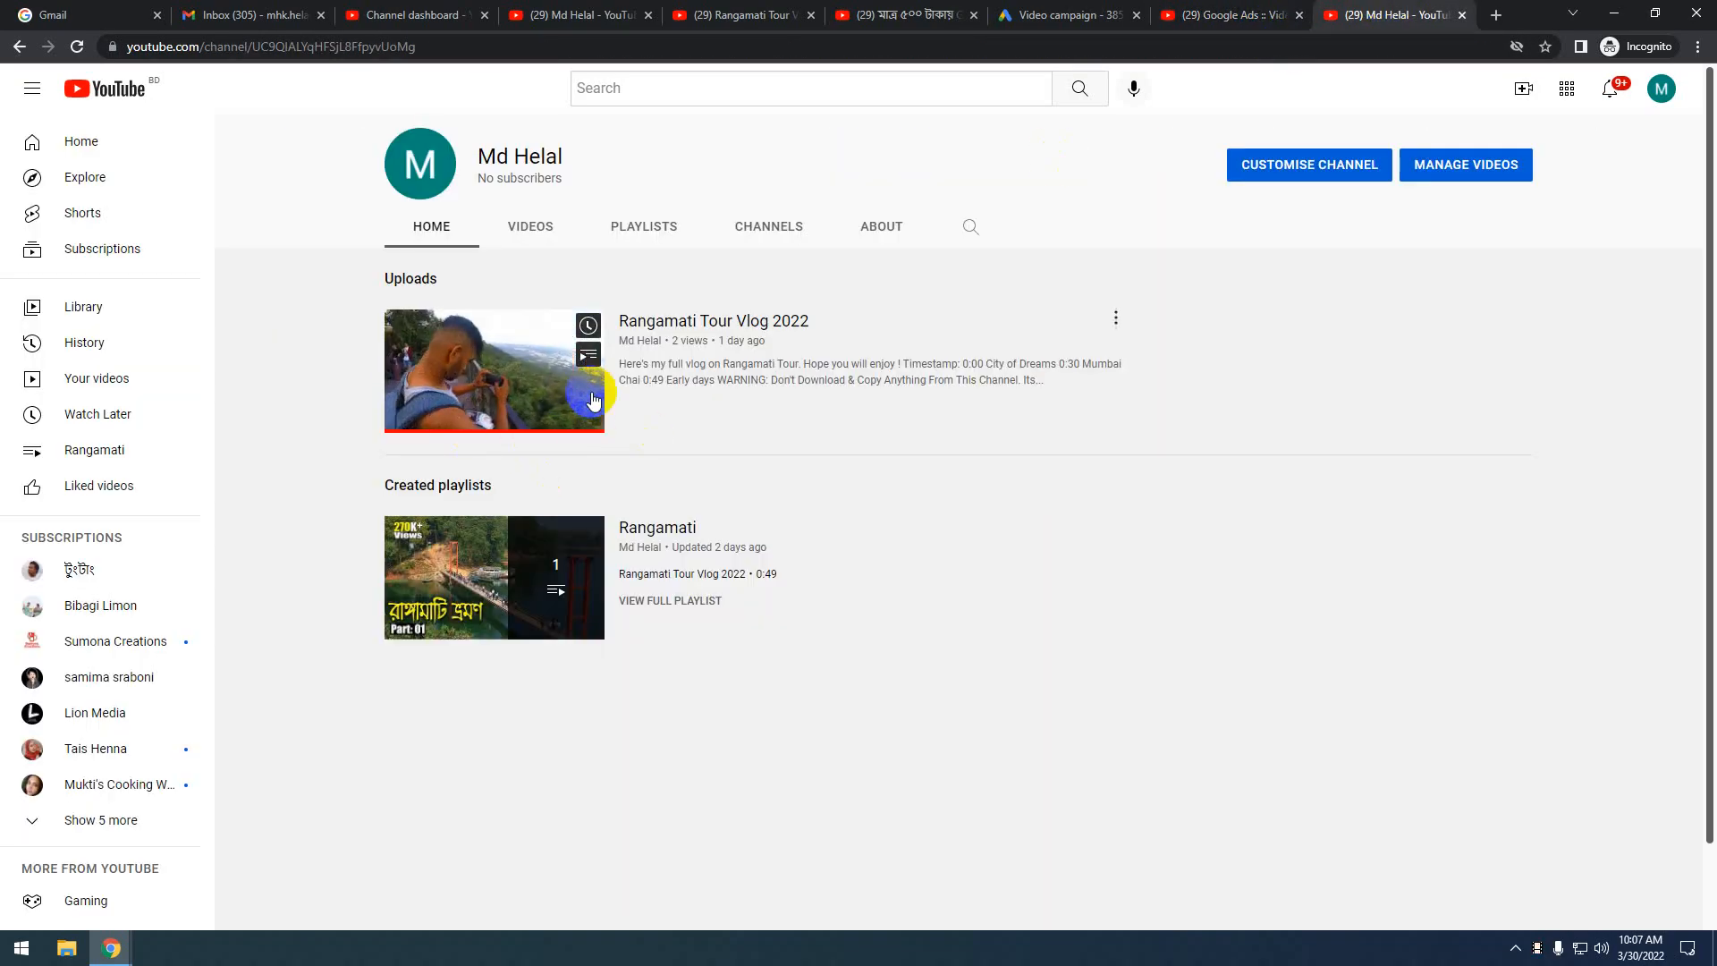
left_click(1230, 15)
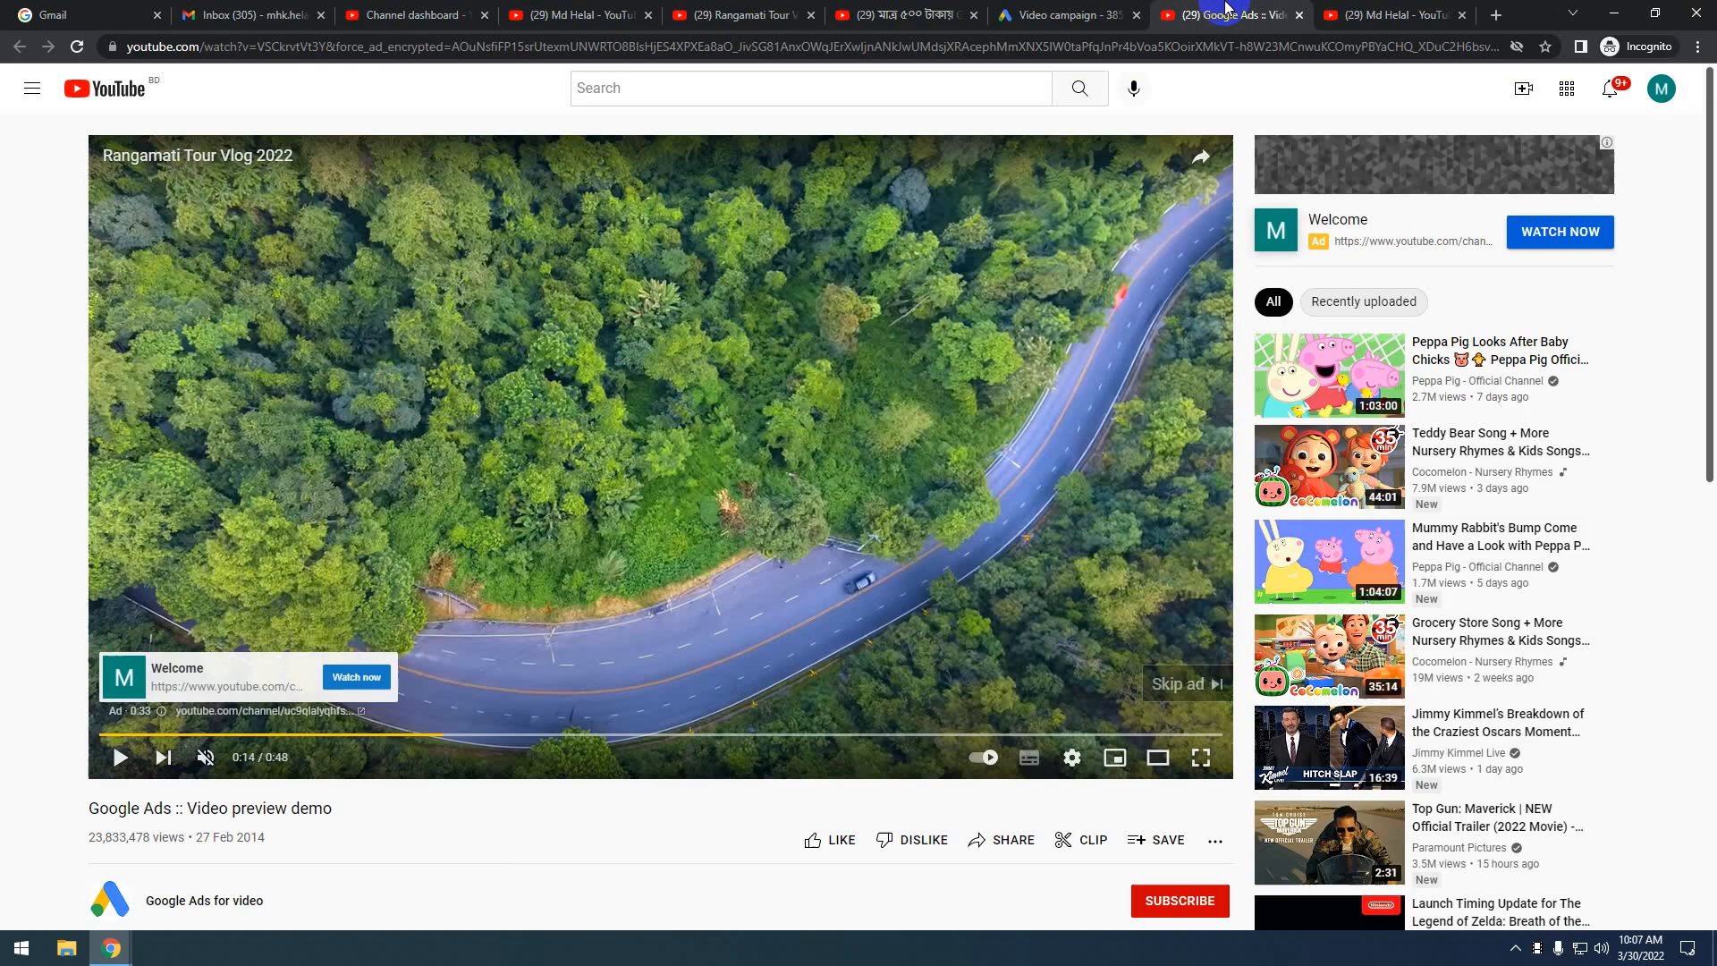
left_click(1423, 11)
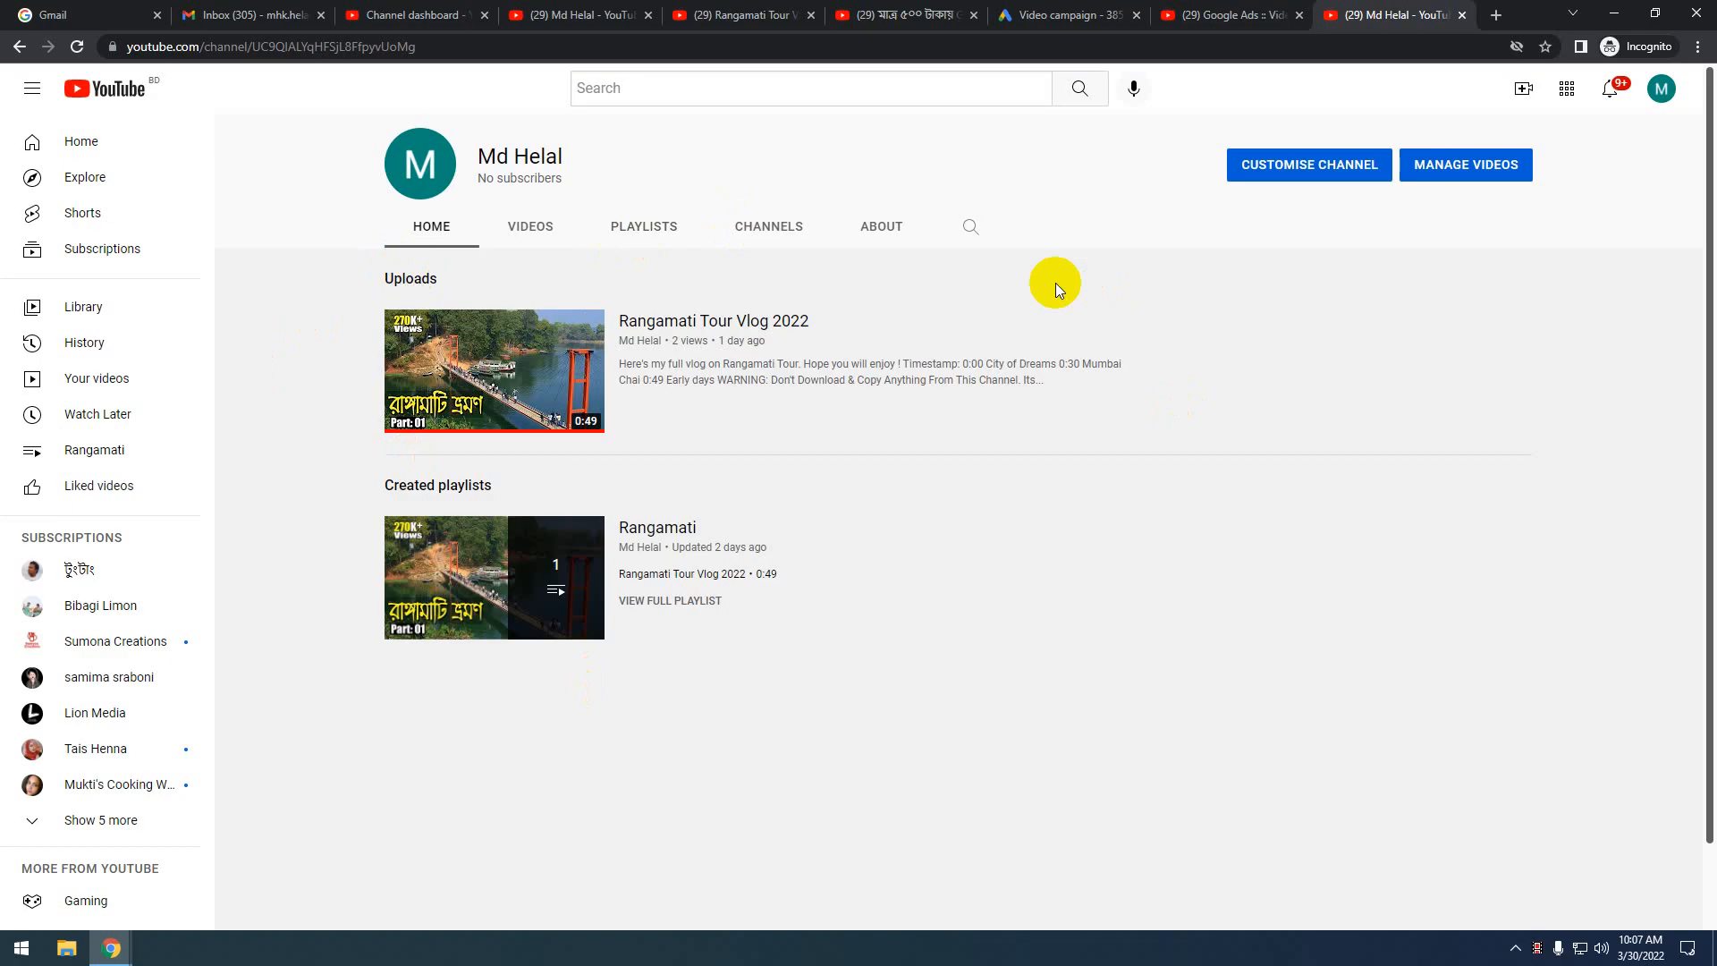
left_click(1237, 16)
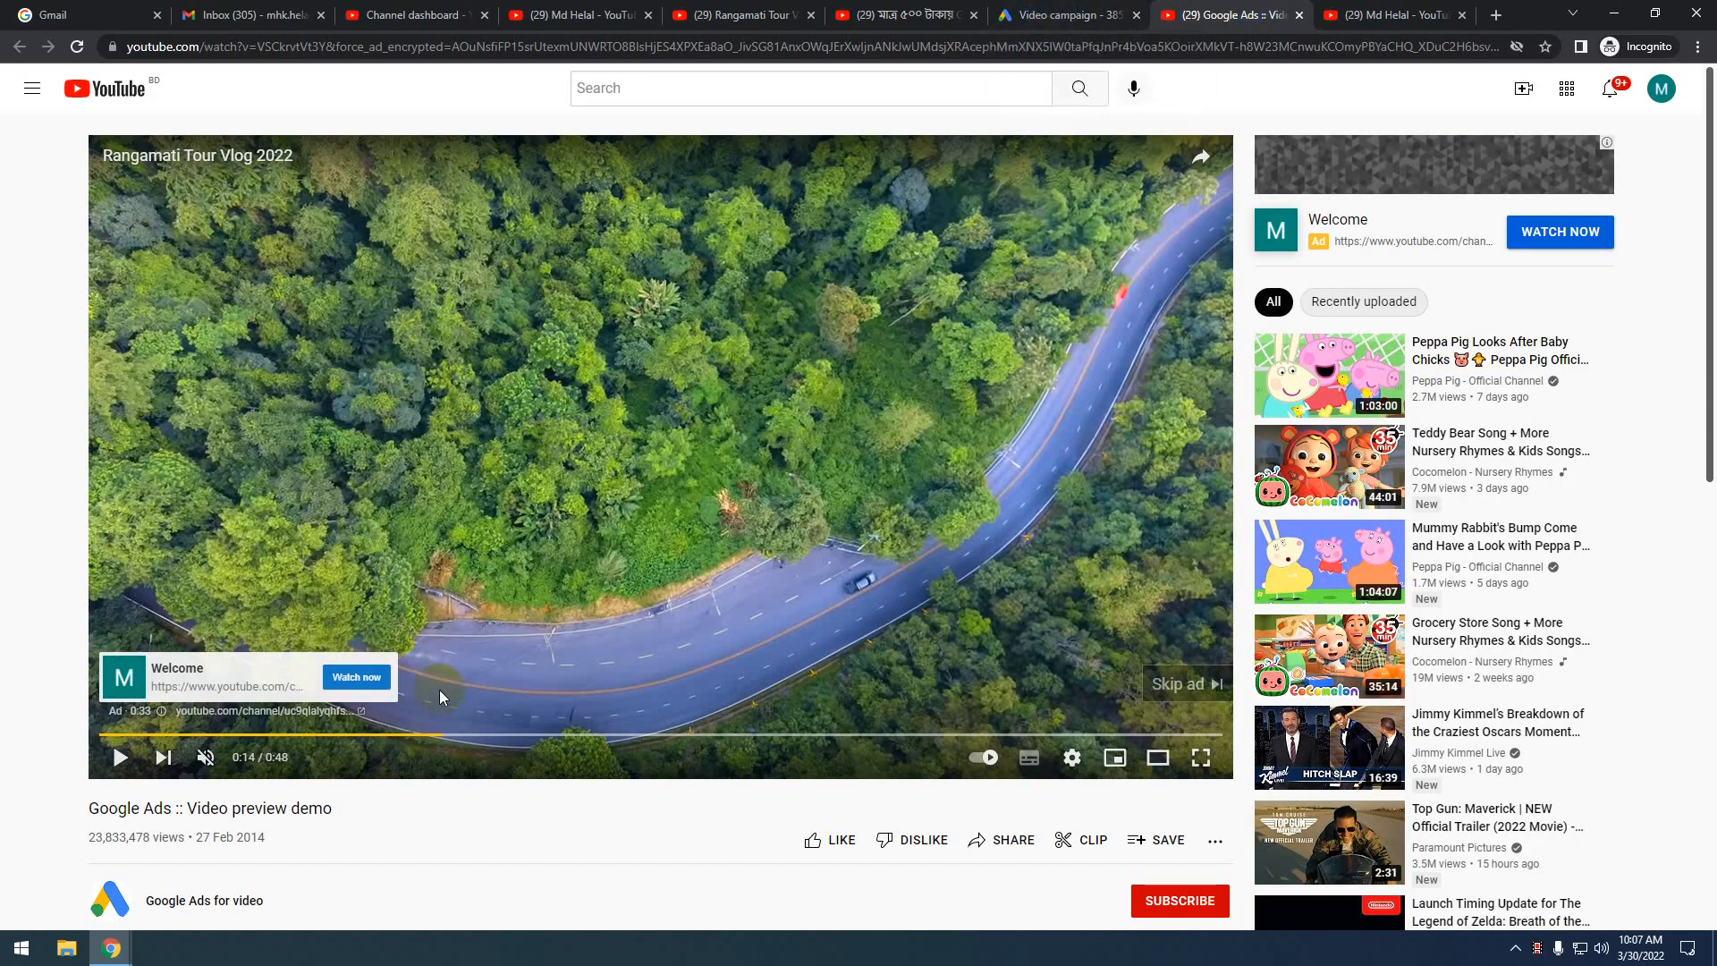
Submit the finished video campaign with CREATE CAMPAIGN
left_click(1066, 15)
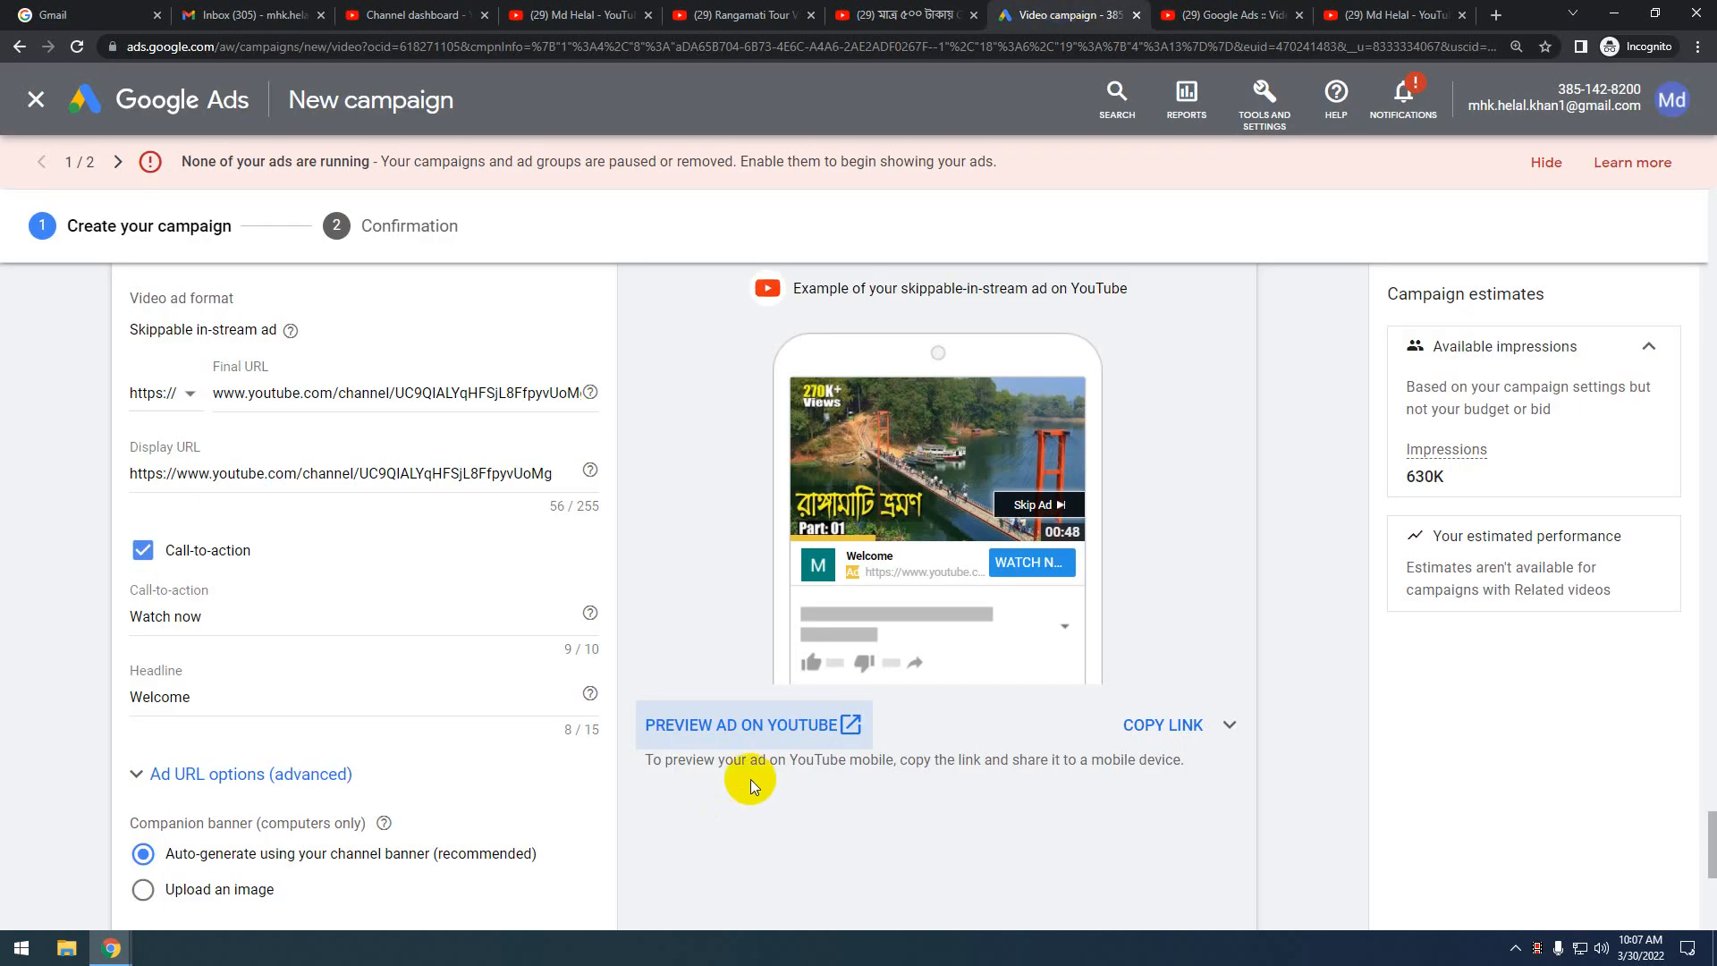
scroll(750, 780, "down", 5)
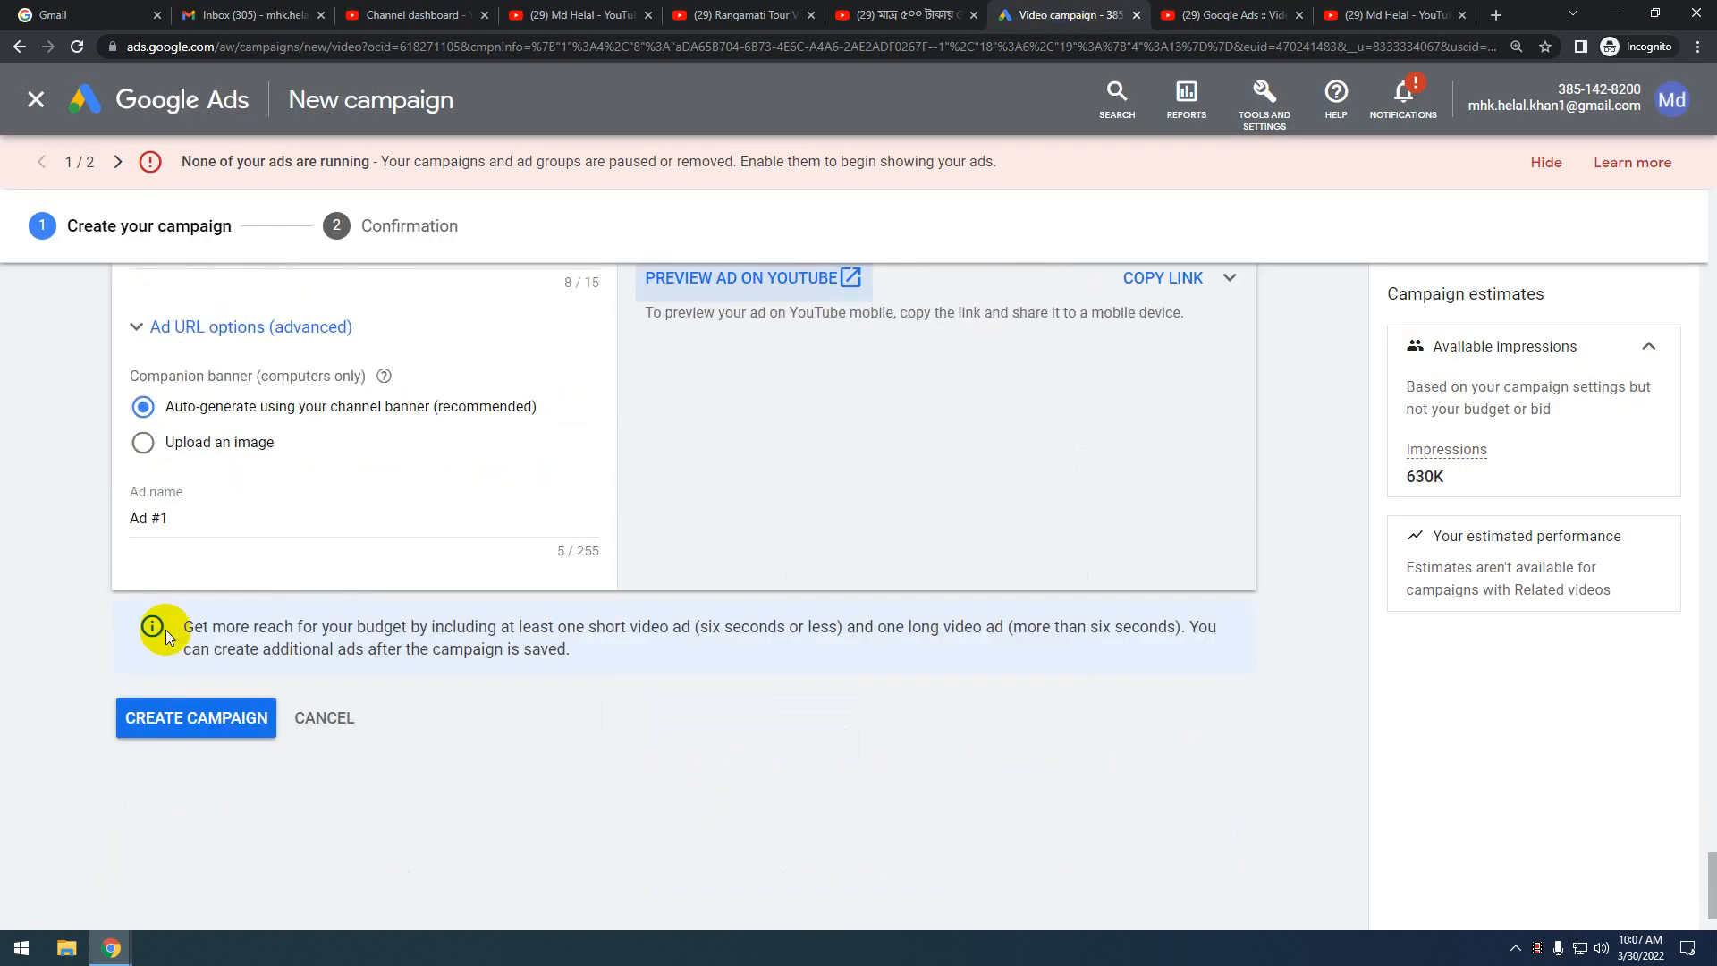
left_click(201, 719)
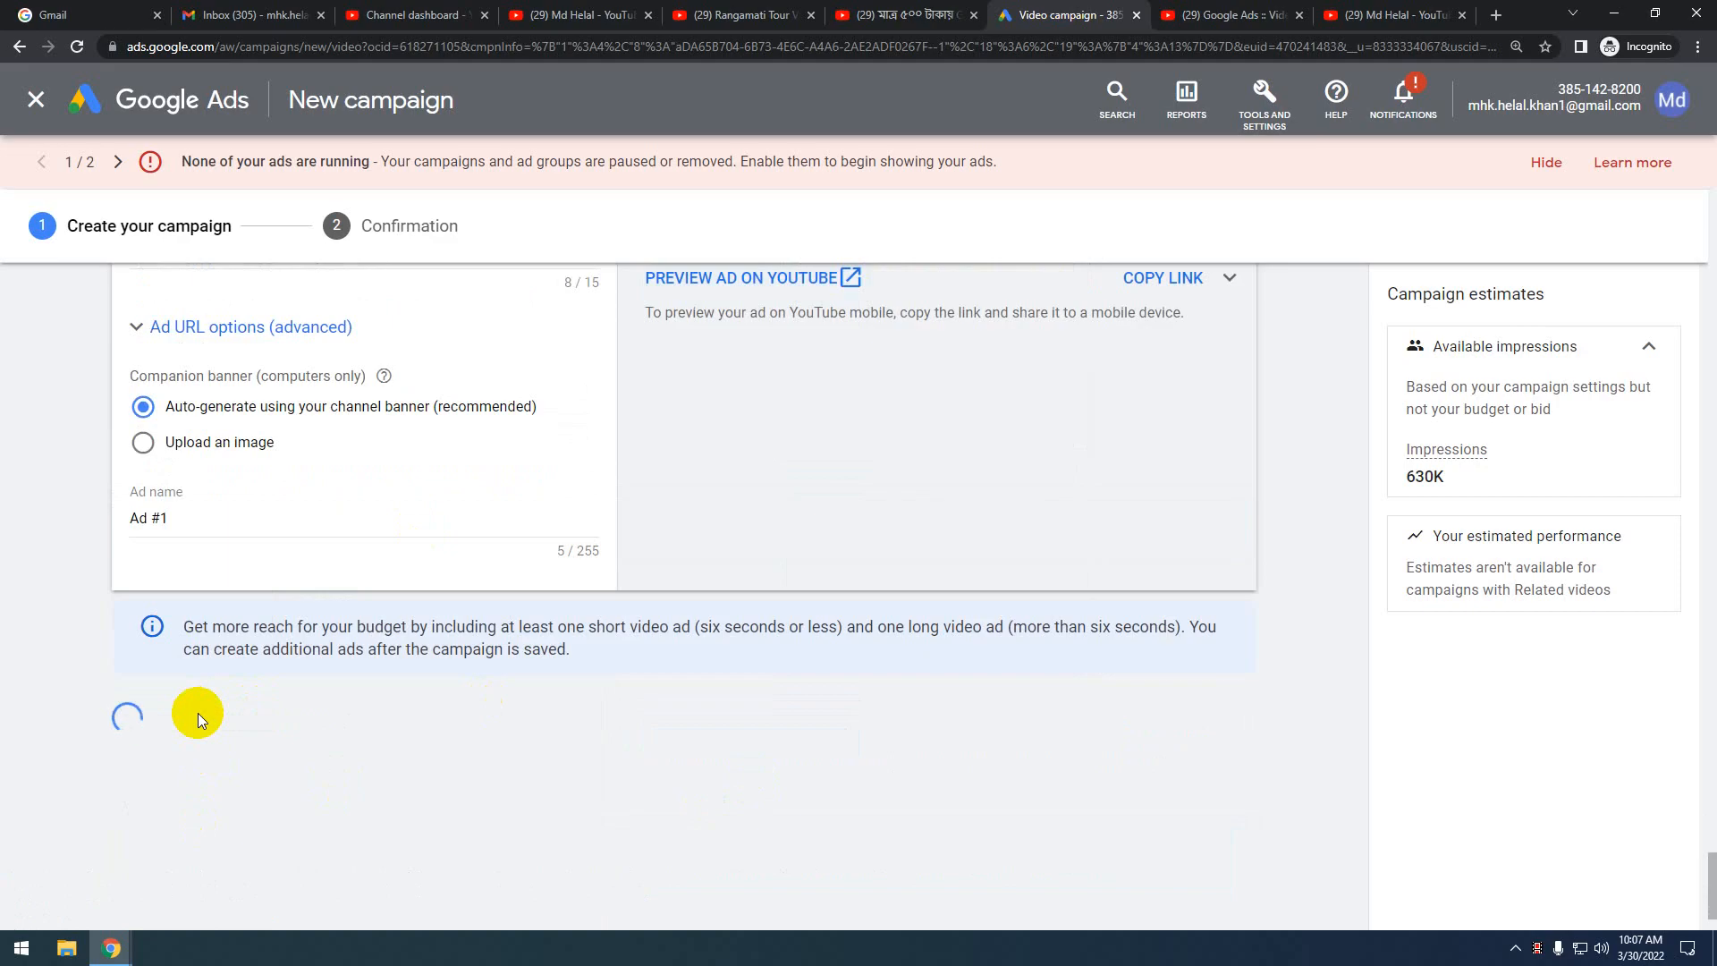
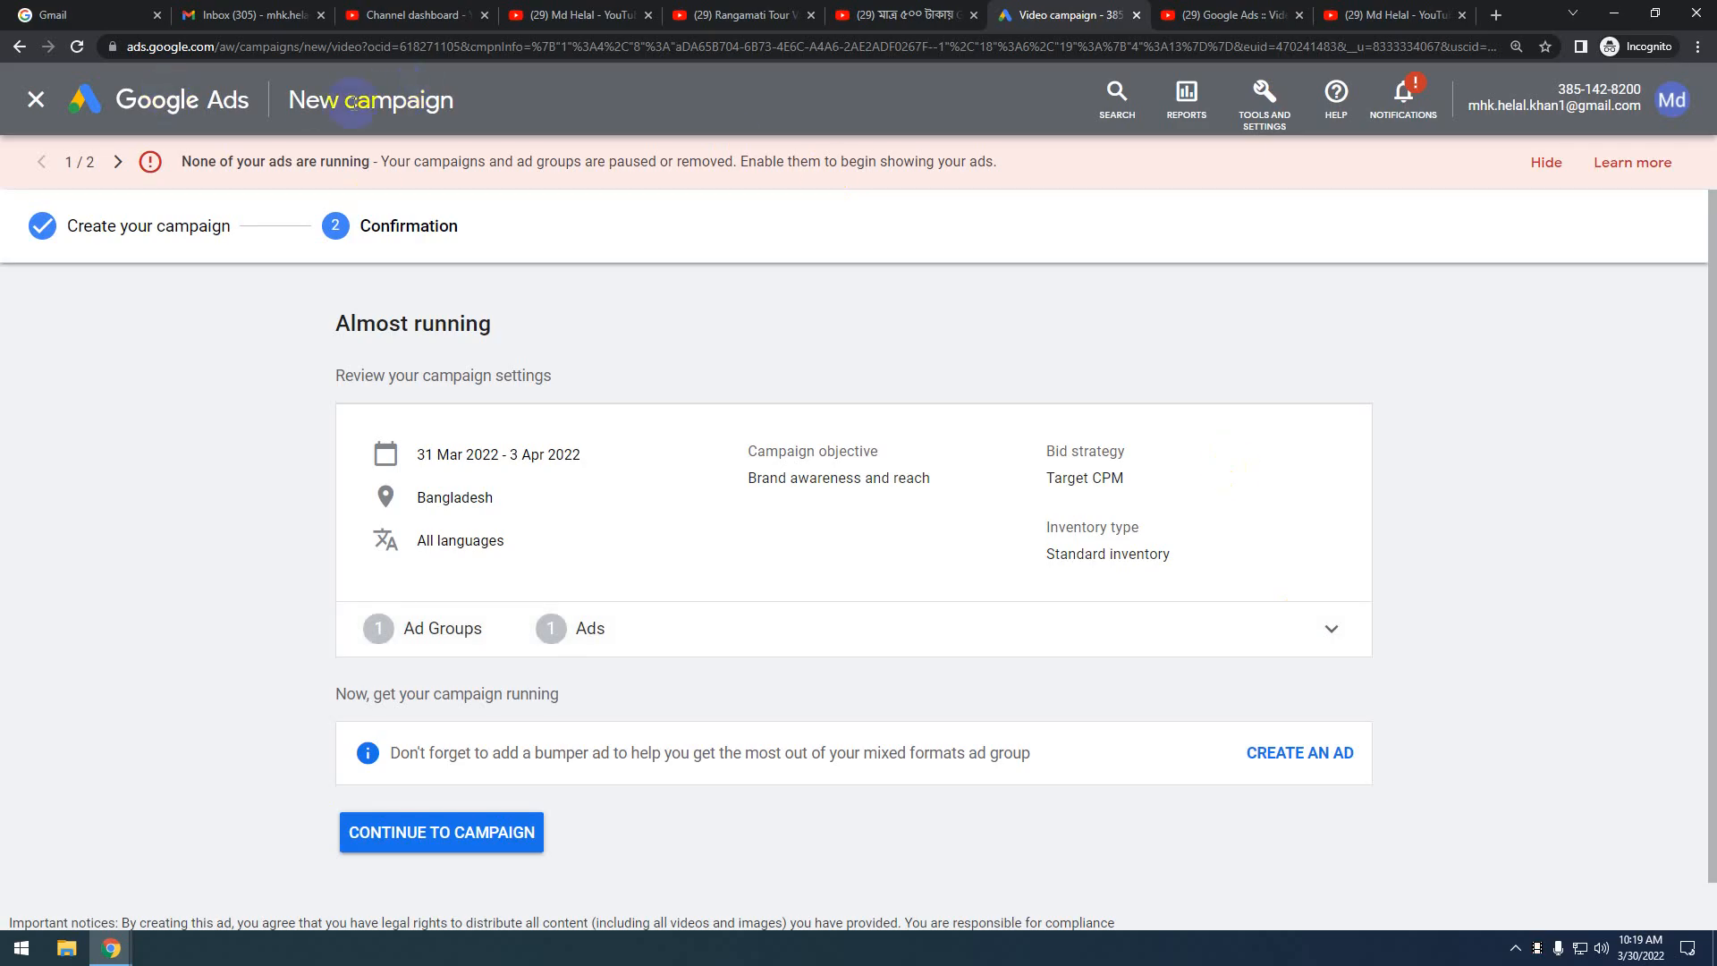
Go to the All campaigns Overview listing Video Efficient reach - 2022-03-30 at 0 clicks and $0.00 cost
left_click(199, 95)
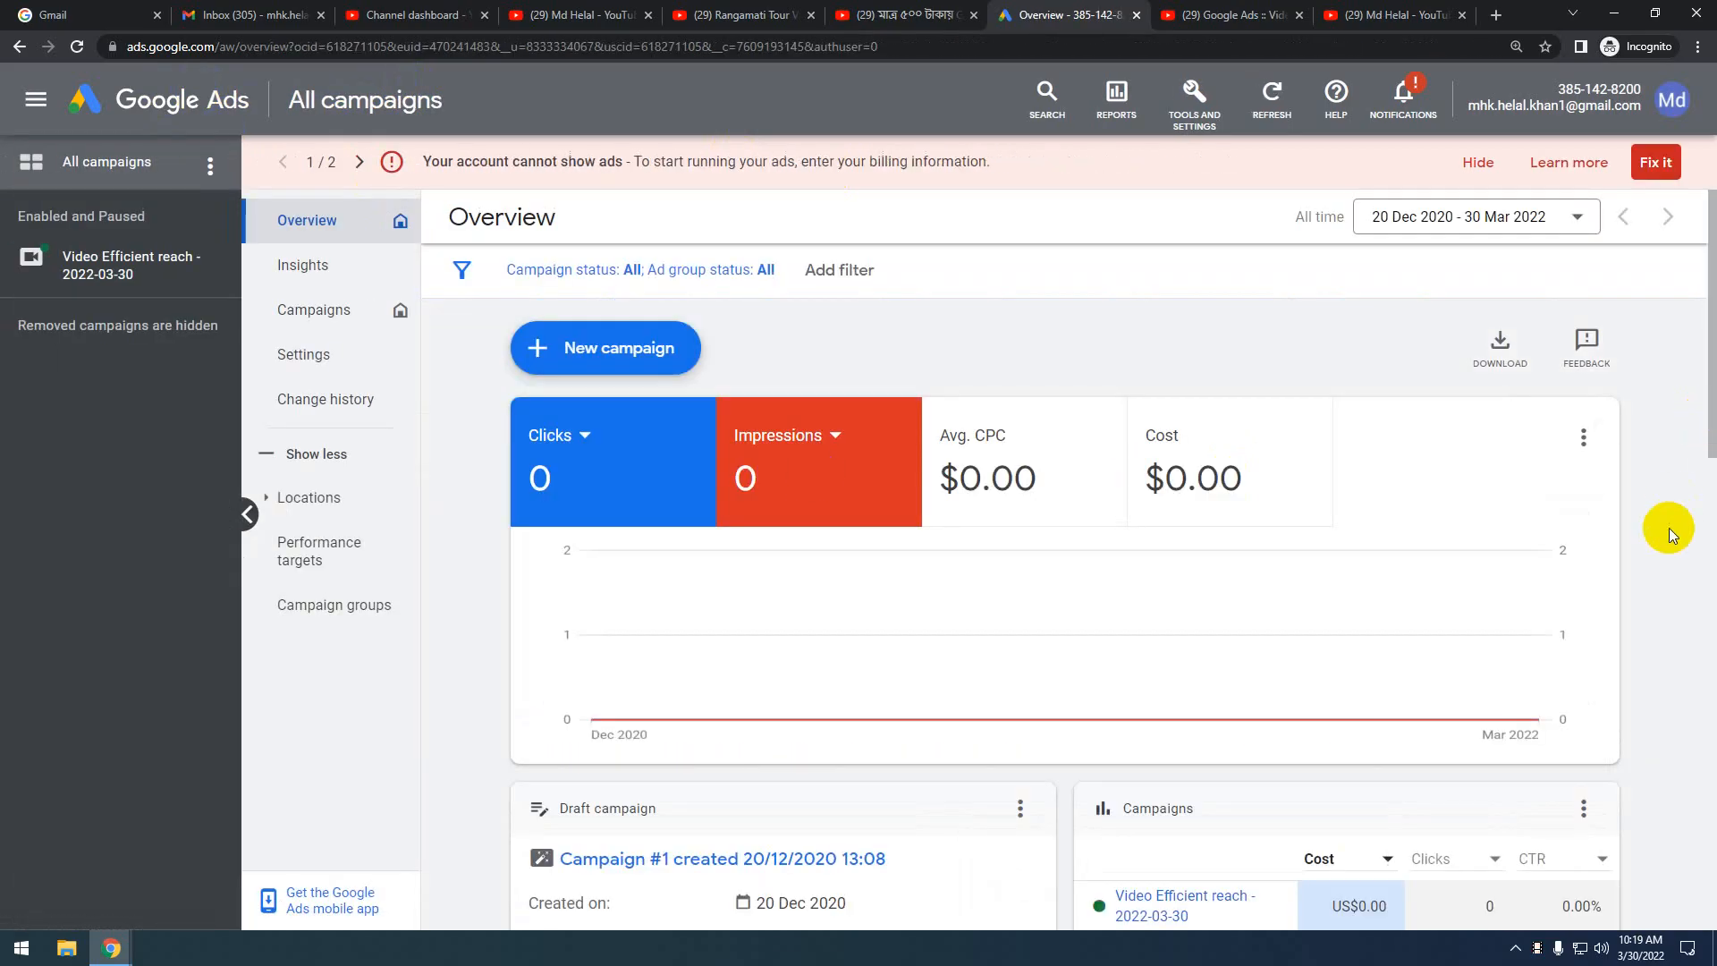
scroll(1669, 528, "down", 4)
scroll(1669, 528, "up", 4)
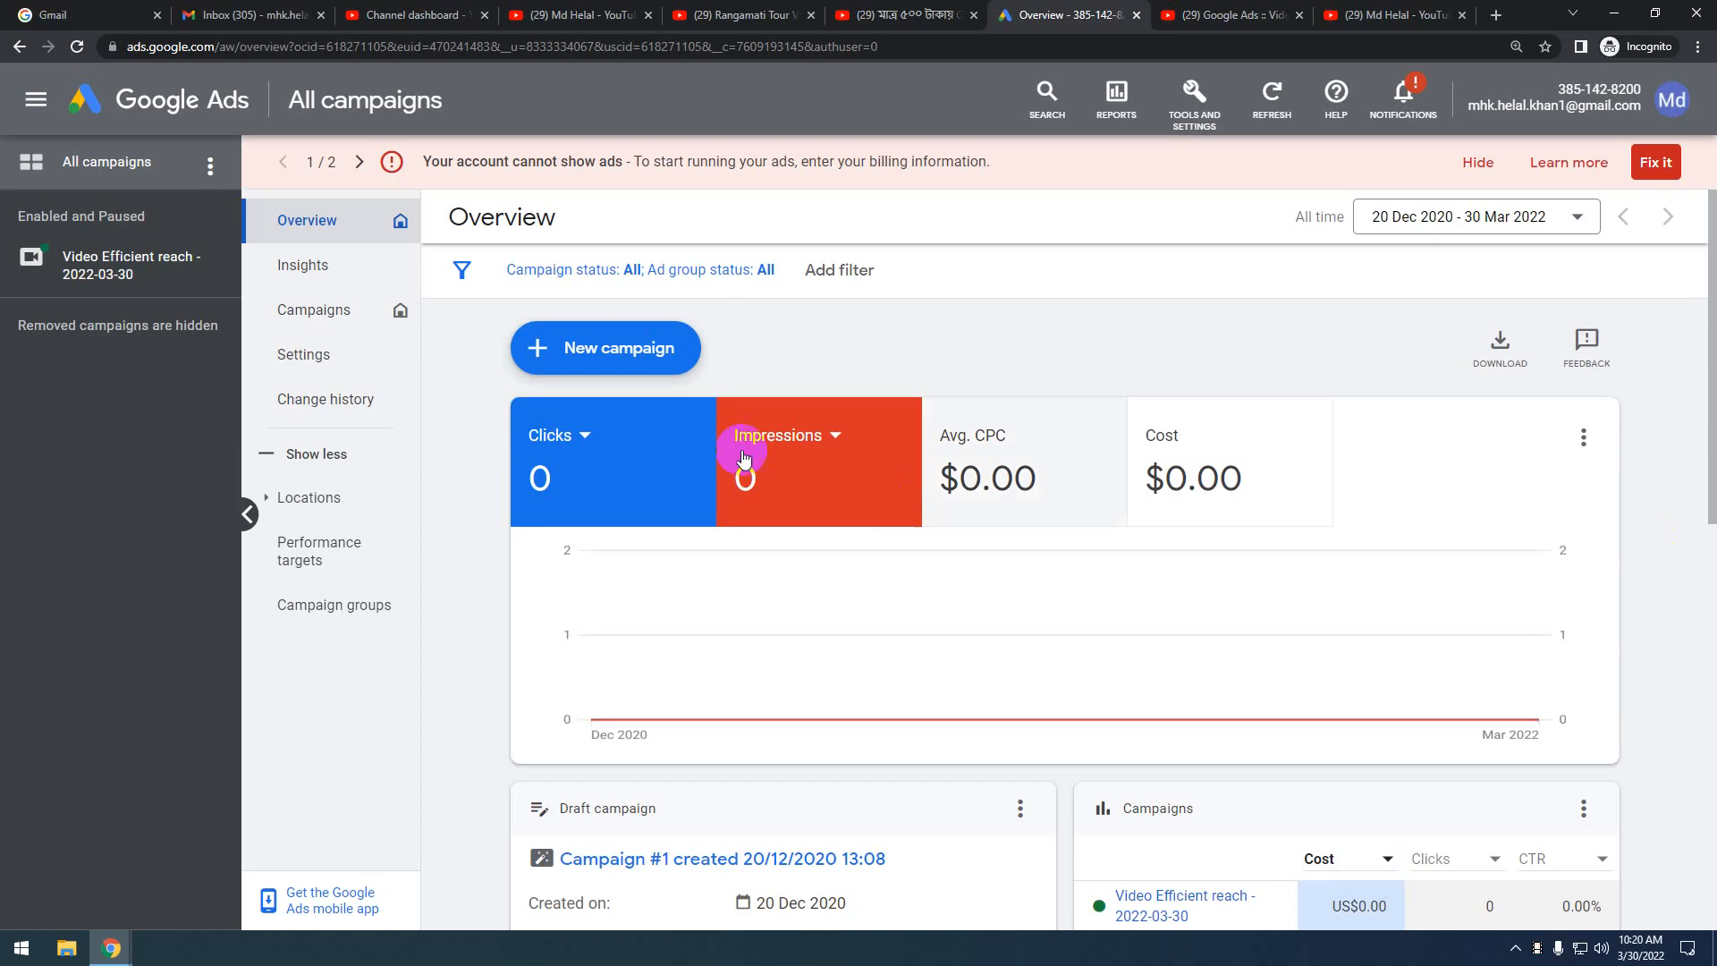
Open the Video Efficient reach campaign and review its full details, including the declined-payment billing issue
left_click(94, 262)
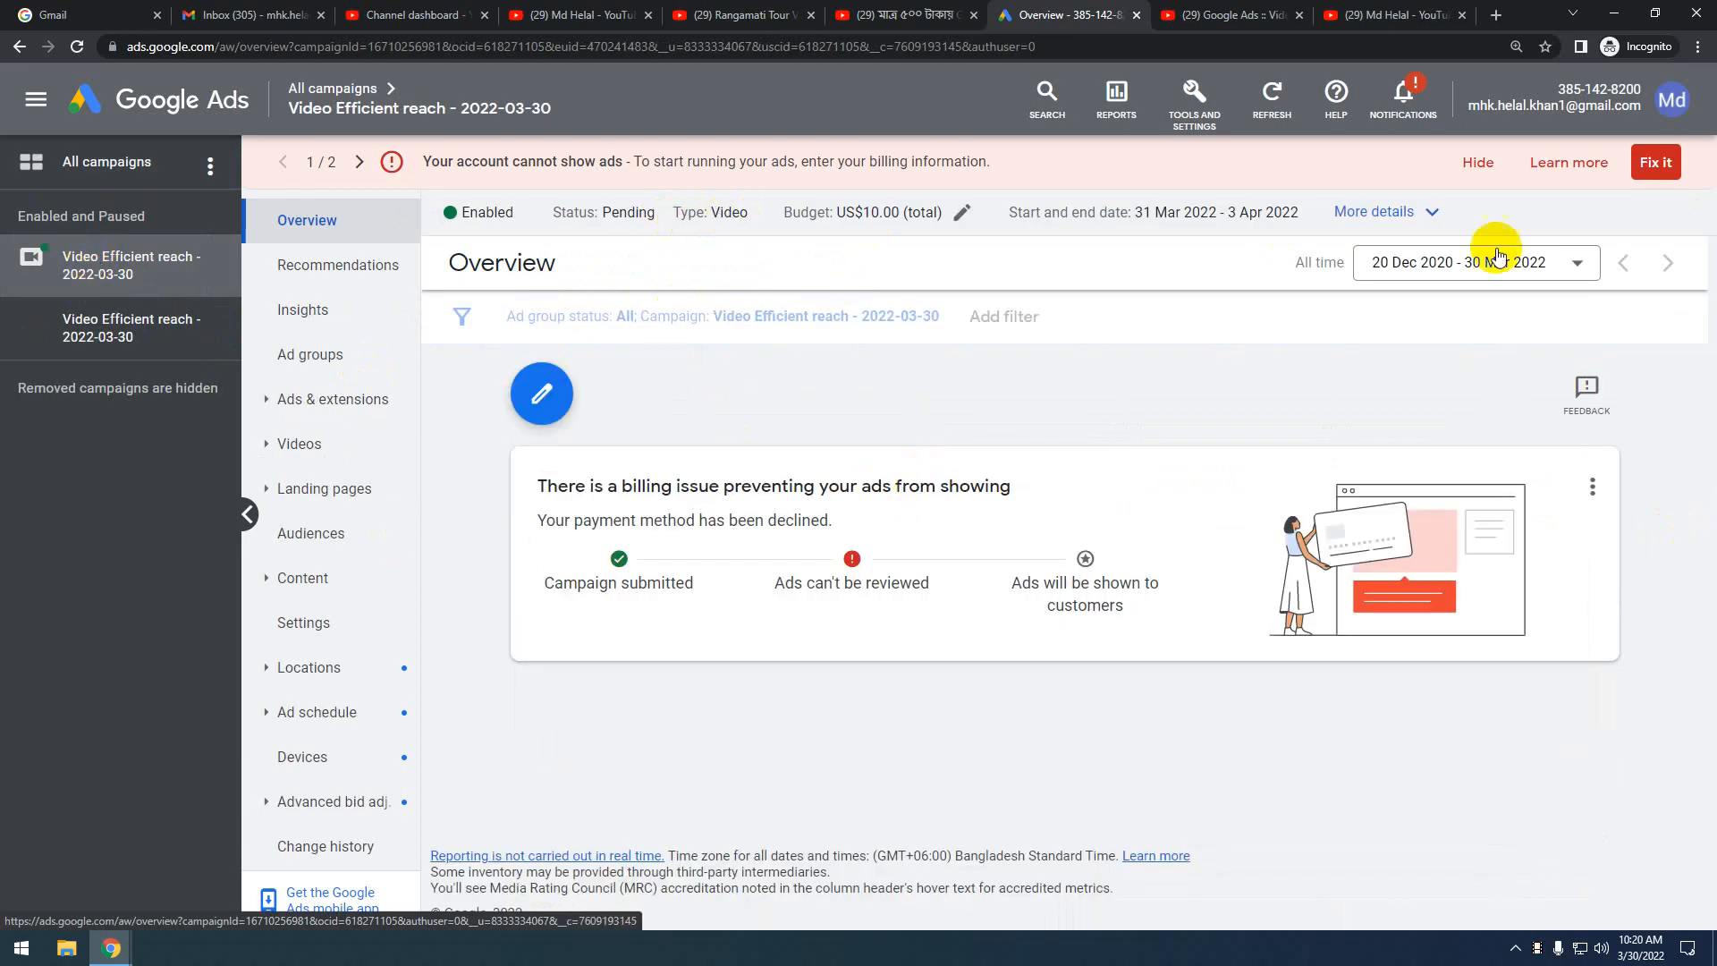
left_click(1425, 213)
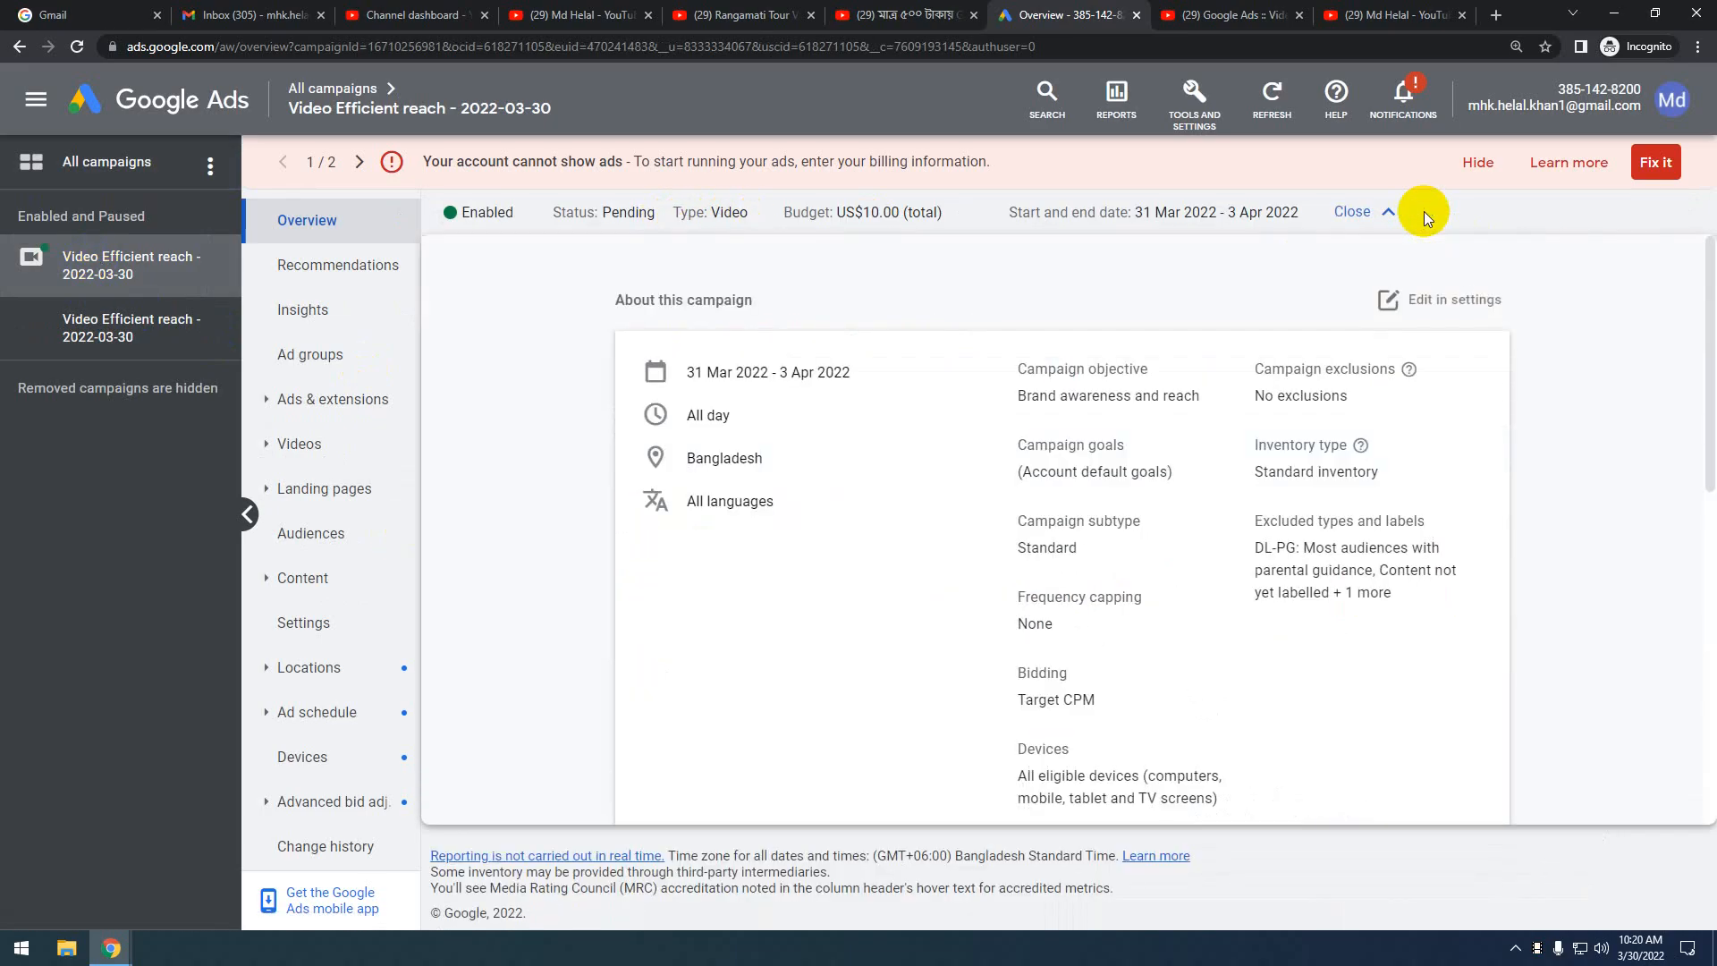
scroll(1150, 464, "down", 5)
scroll(1155, 581, "down", 3)
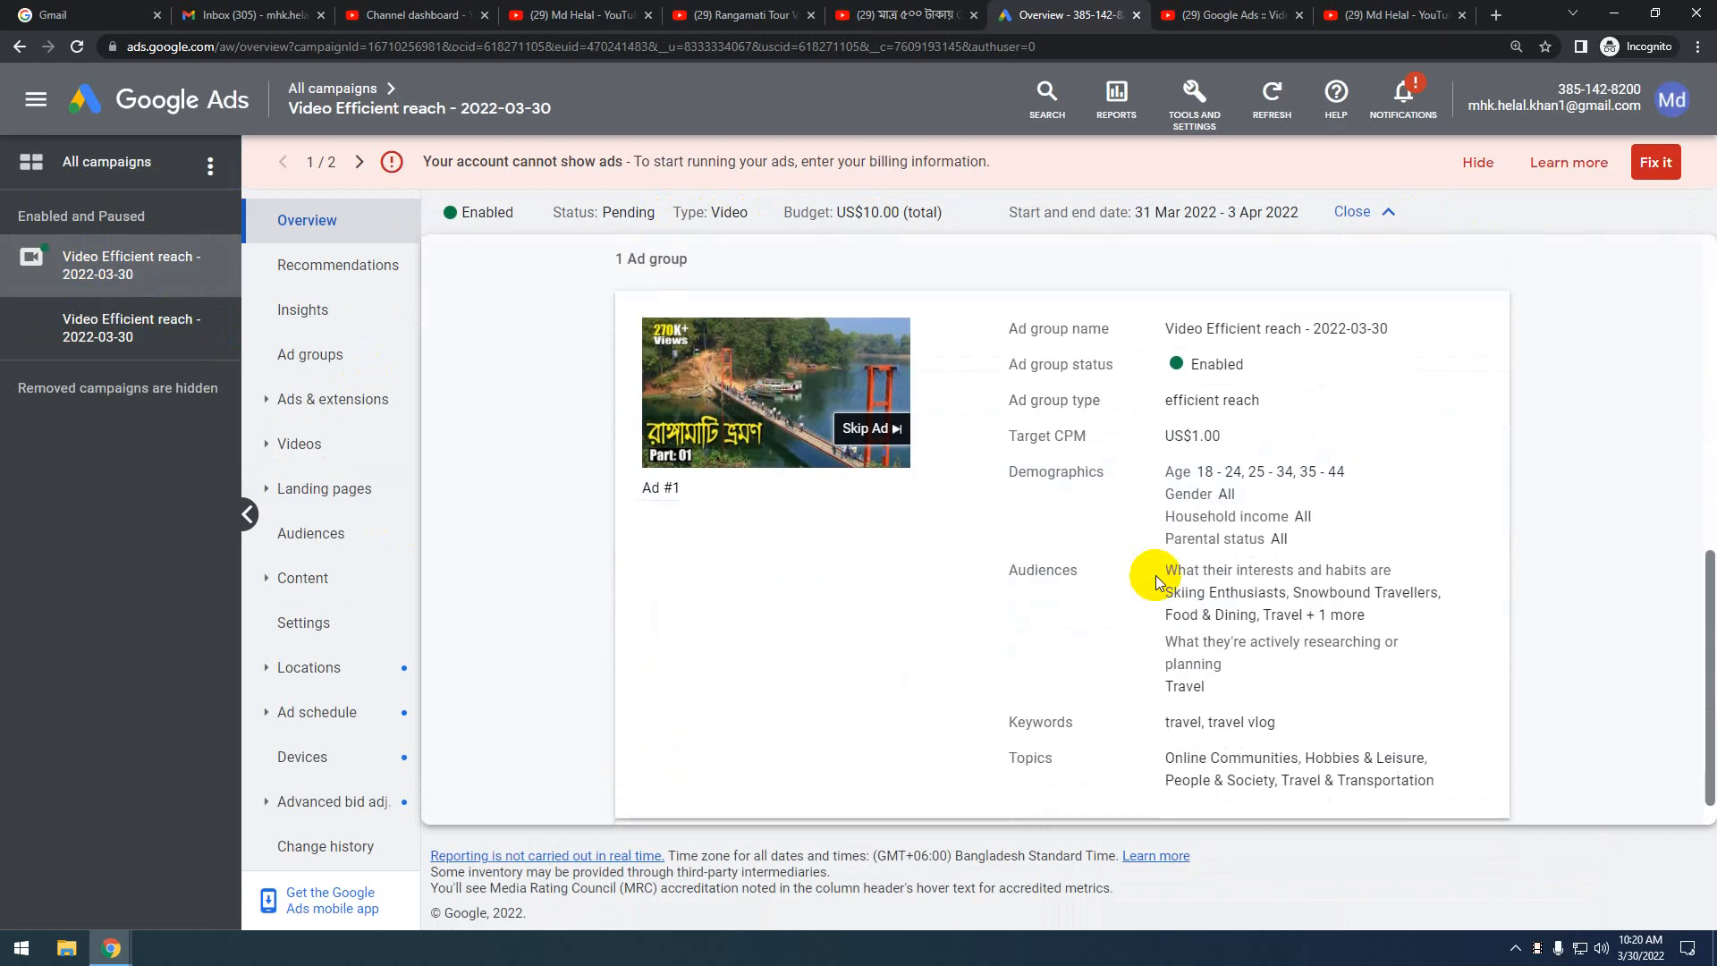
scroll(1155, 581, "up", 7)
scroll(1156, 582, "down", 7)
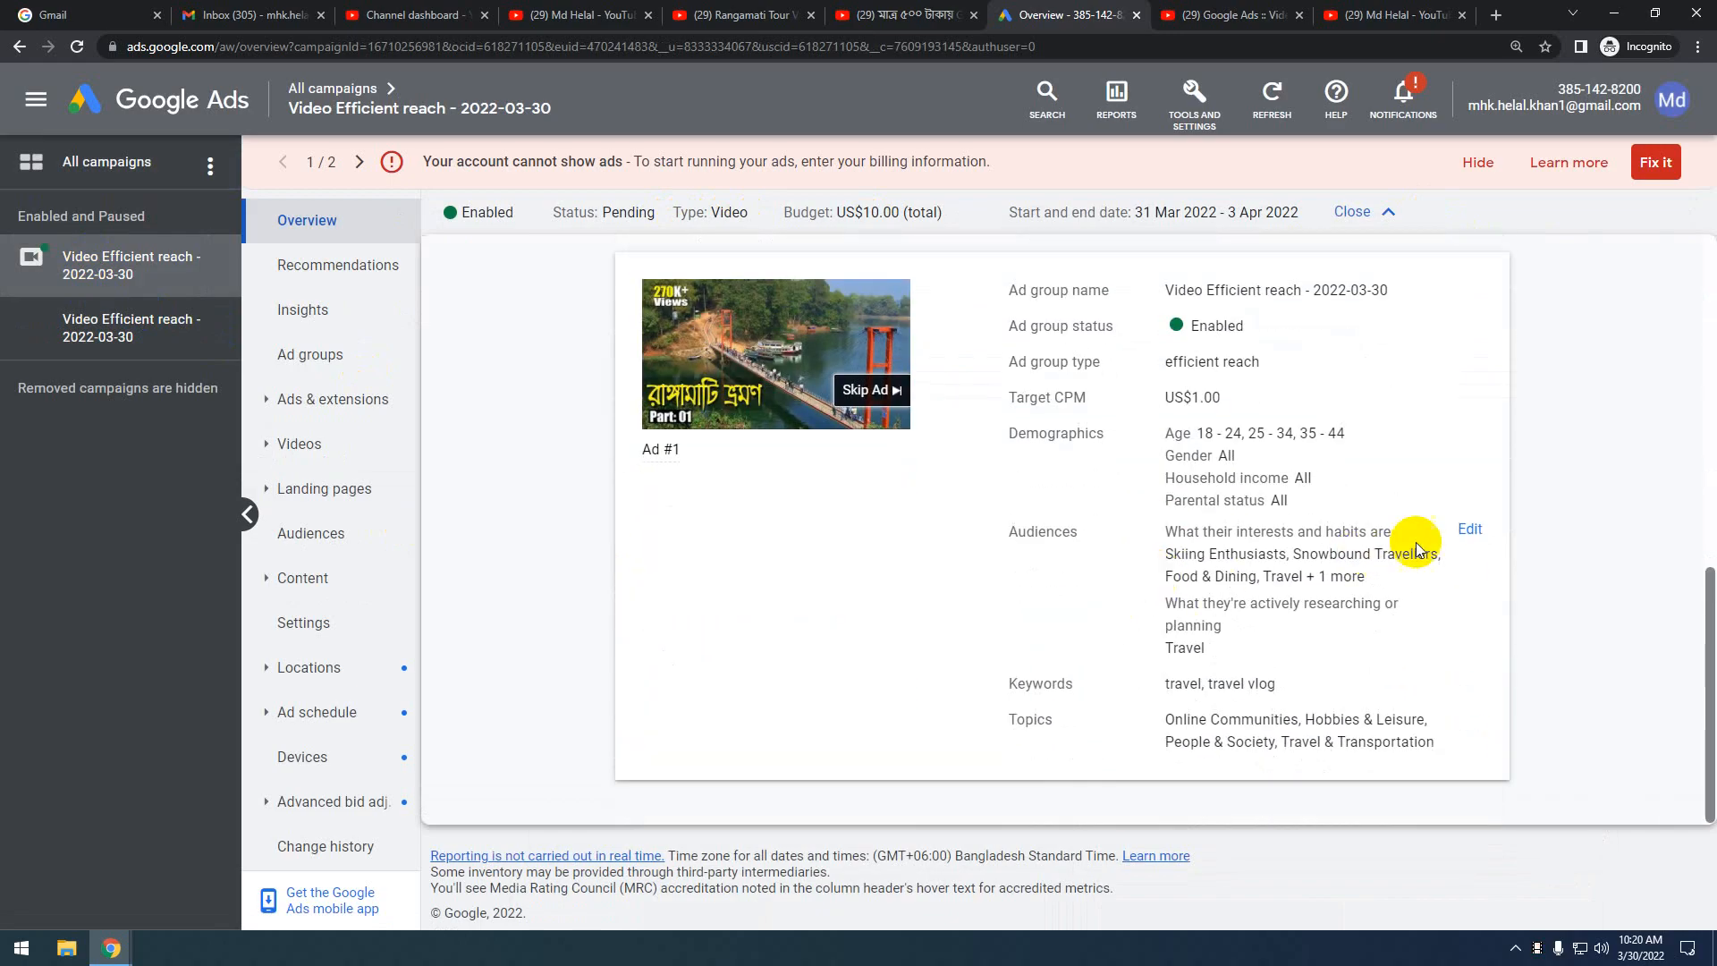
scroll(1476, 537, "up", 1)
scroll(1477, 536, "up", 7)
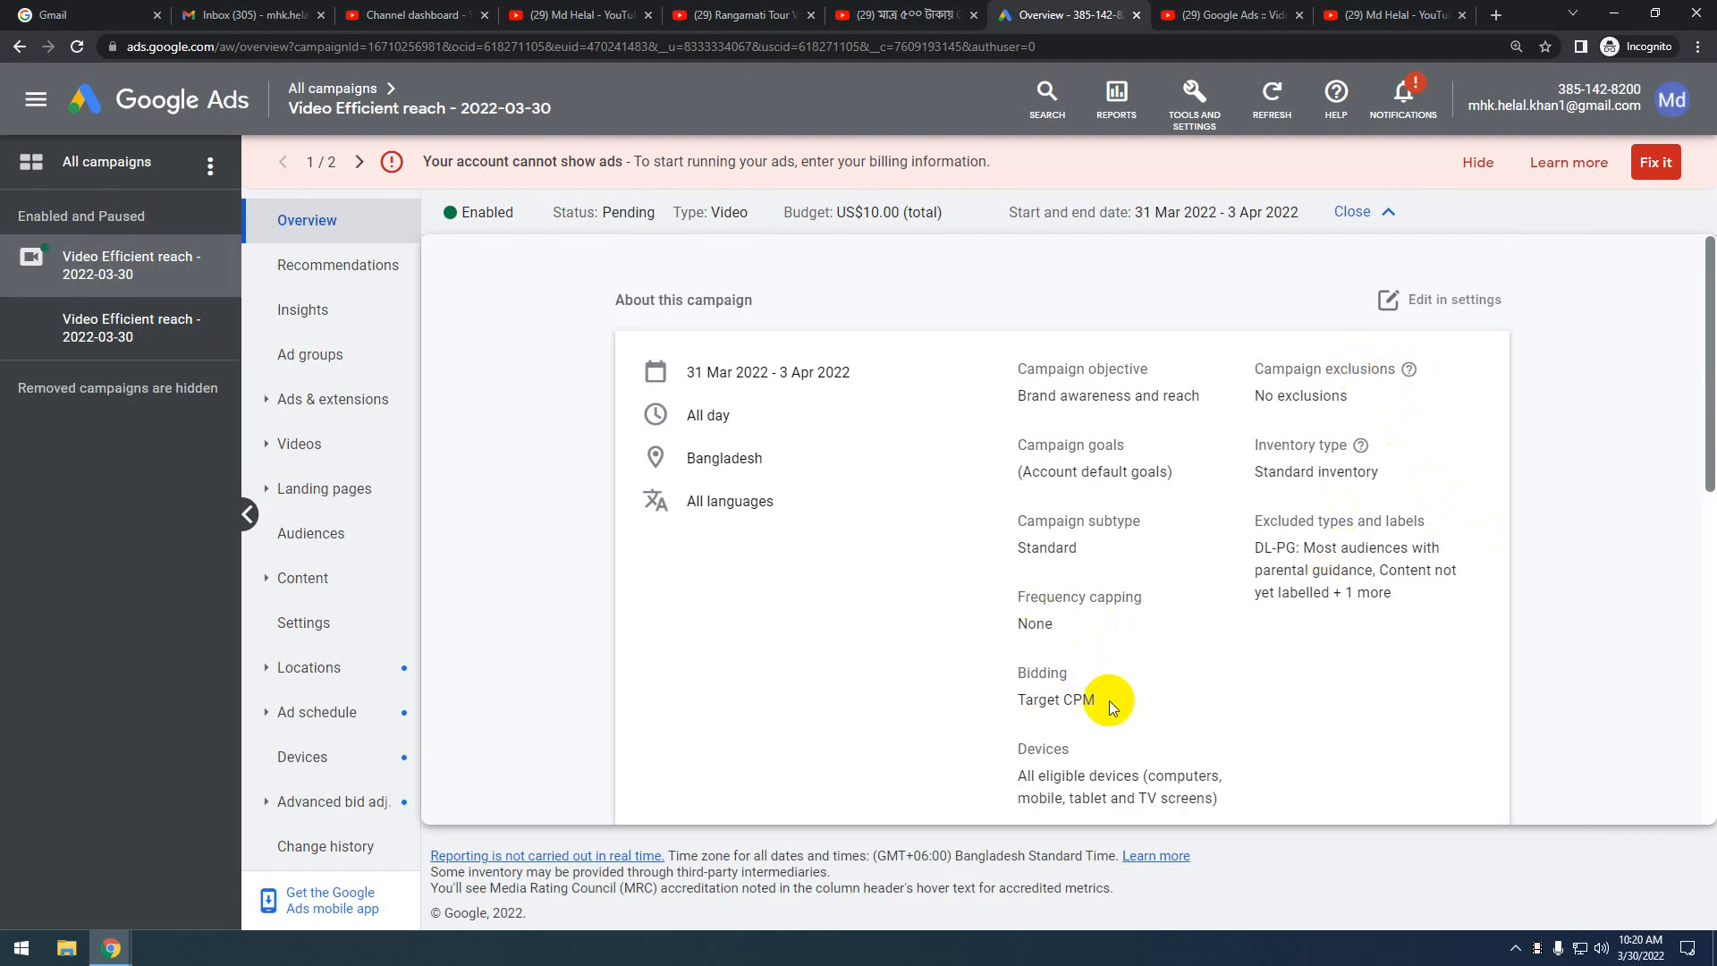
scroll(1109, 700, "down", 5)
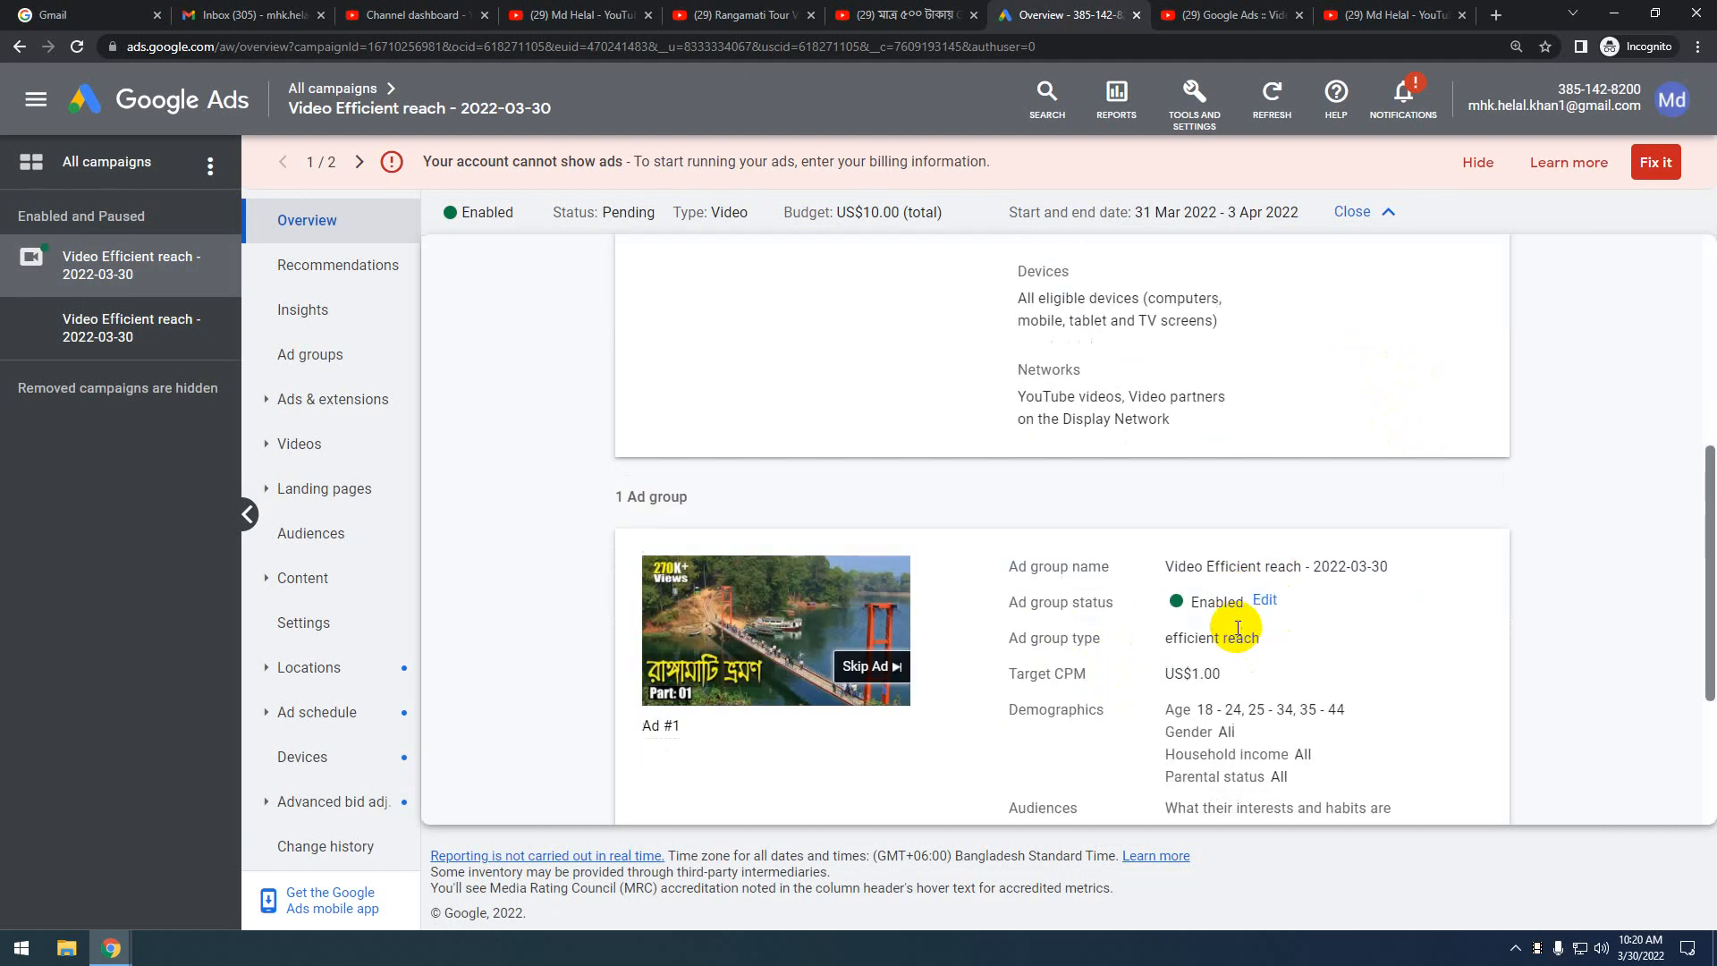
scroll(1236, 628, "down", 3)
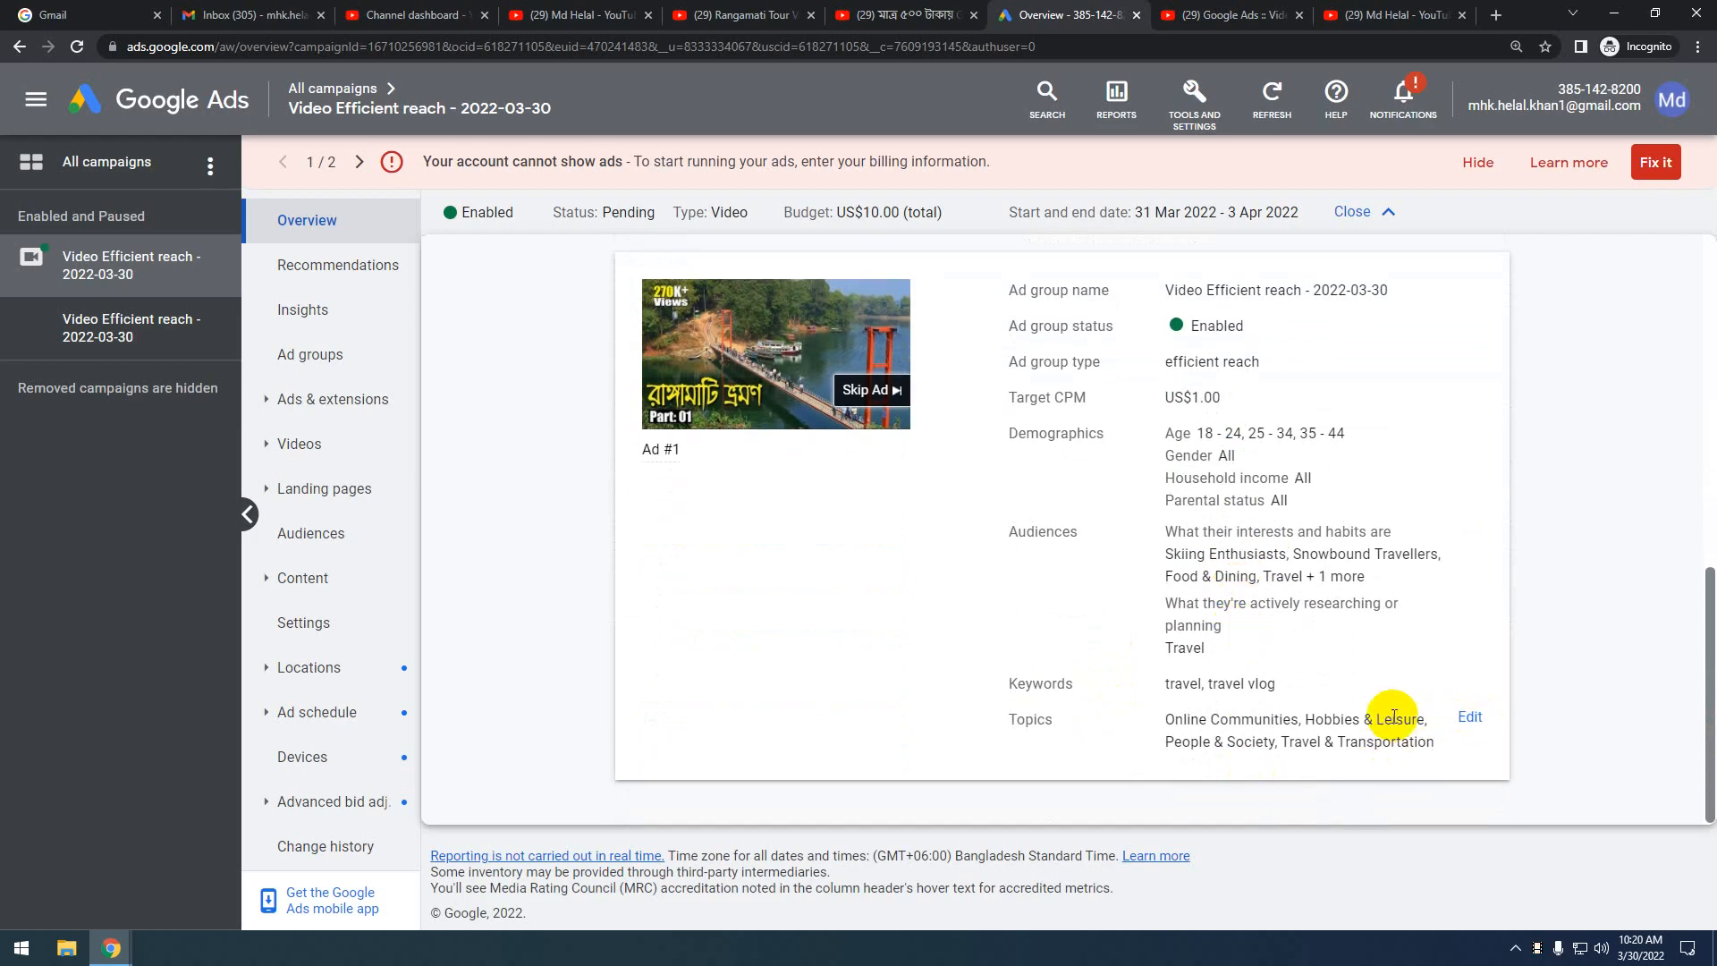
scroll(1401, 697, "up", 3)
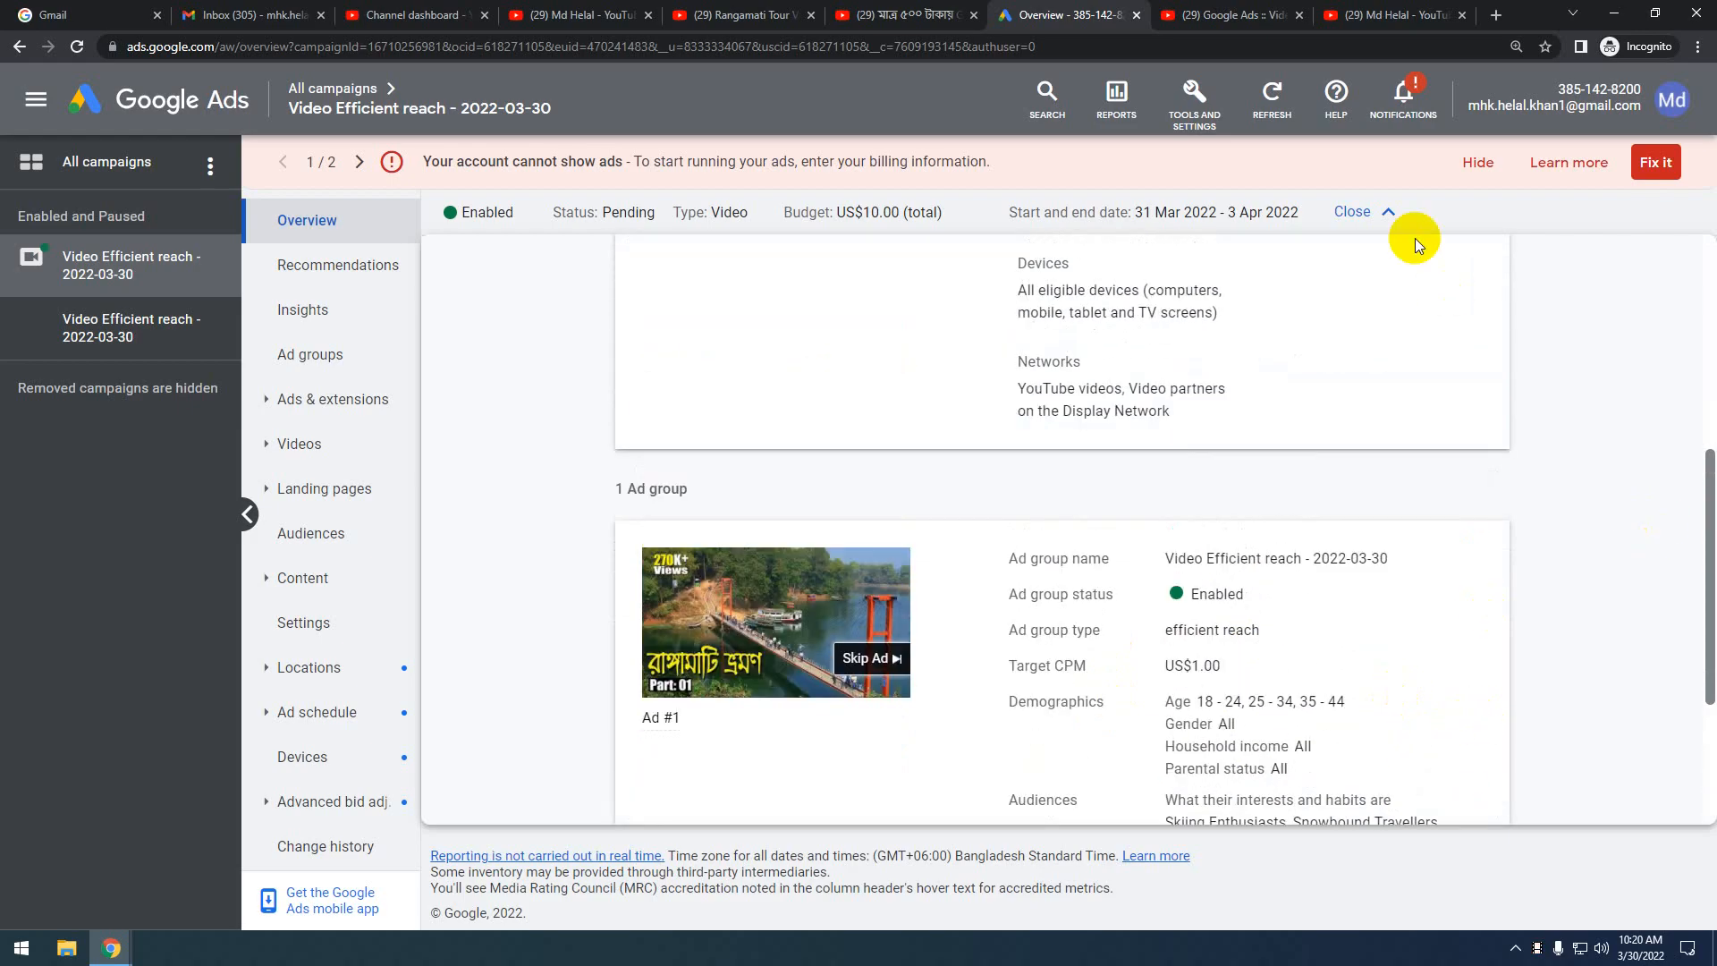
left_click(1386, 212)
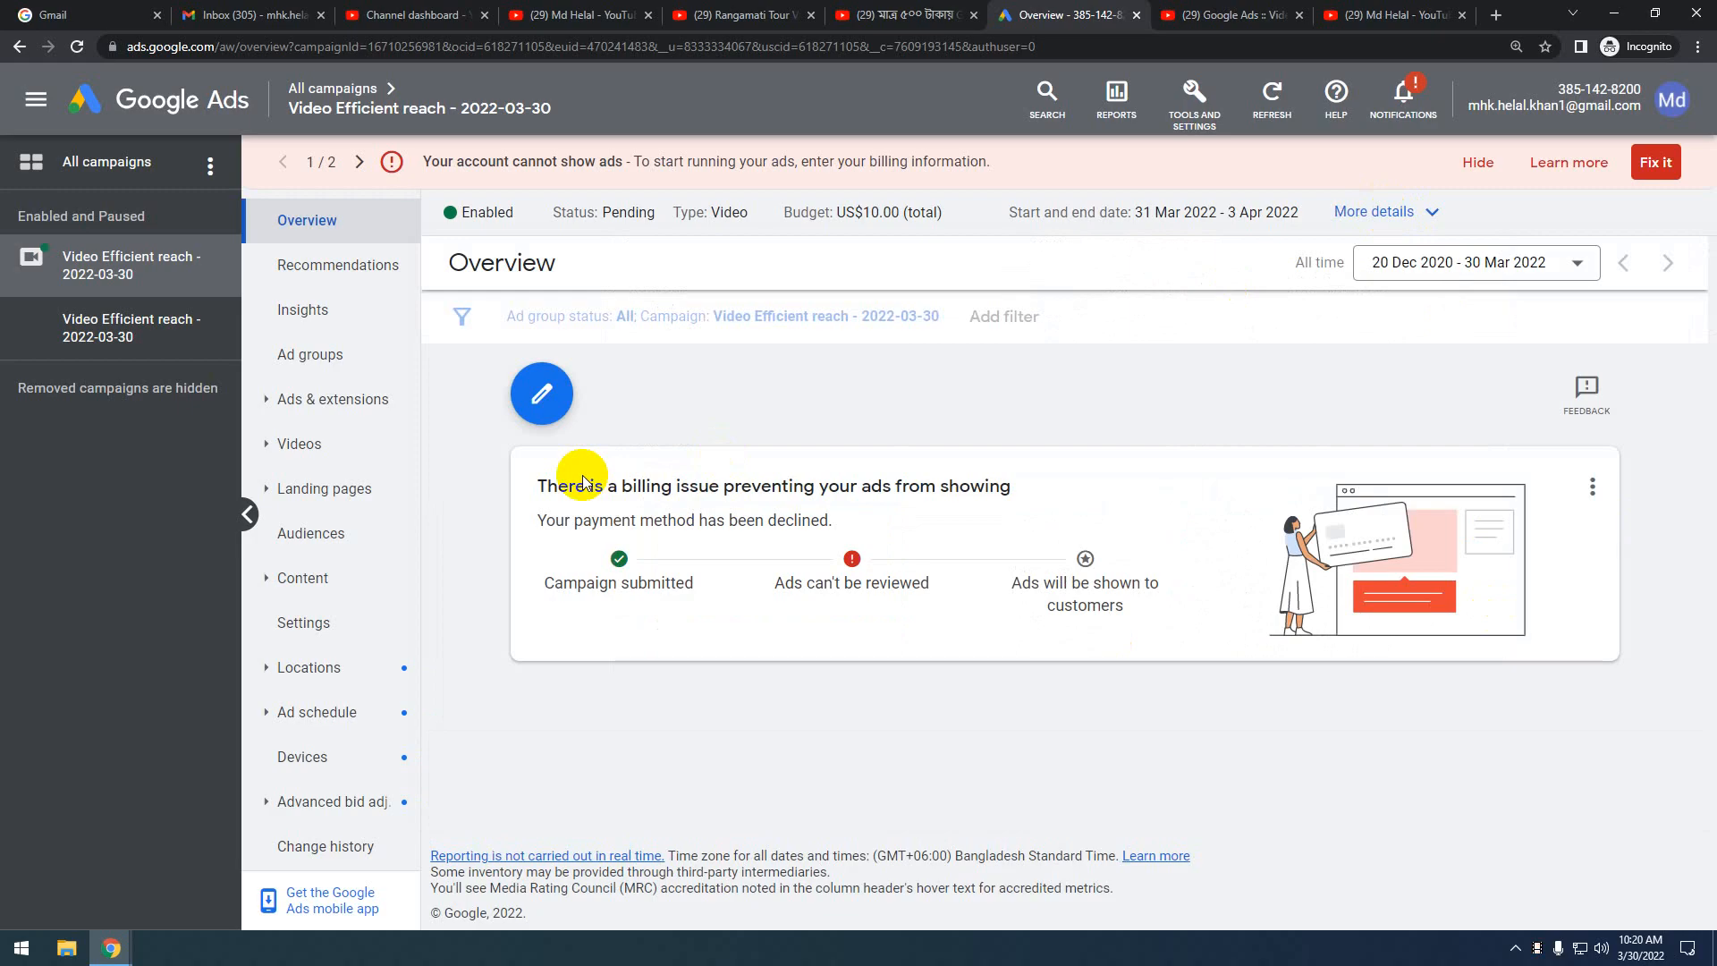
Open the Video Efficient reach campaign's settings for editing from the pencil menu
left_click(540, 398)
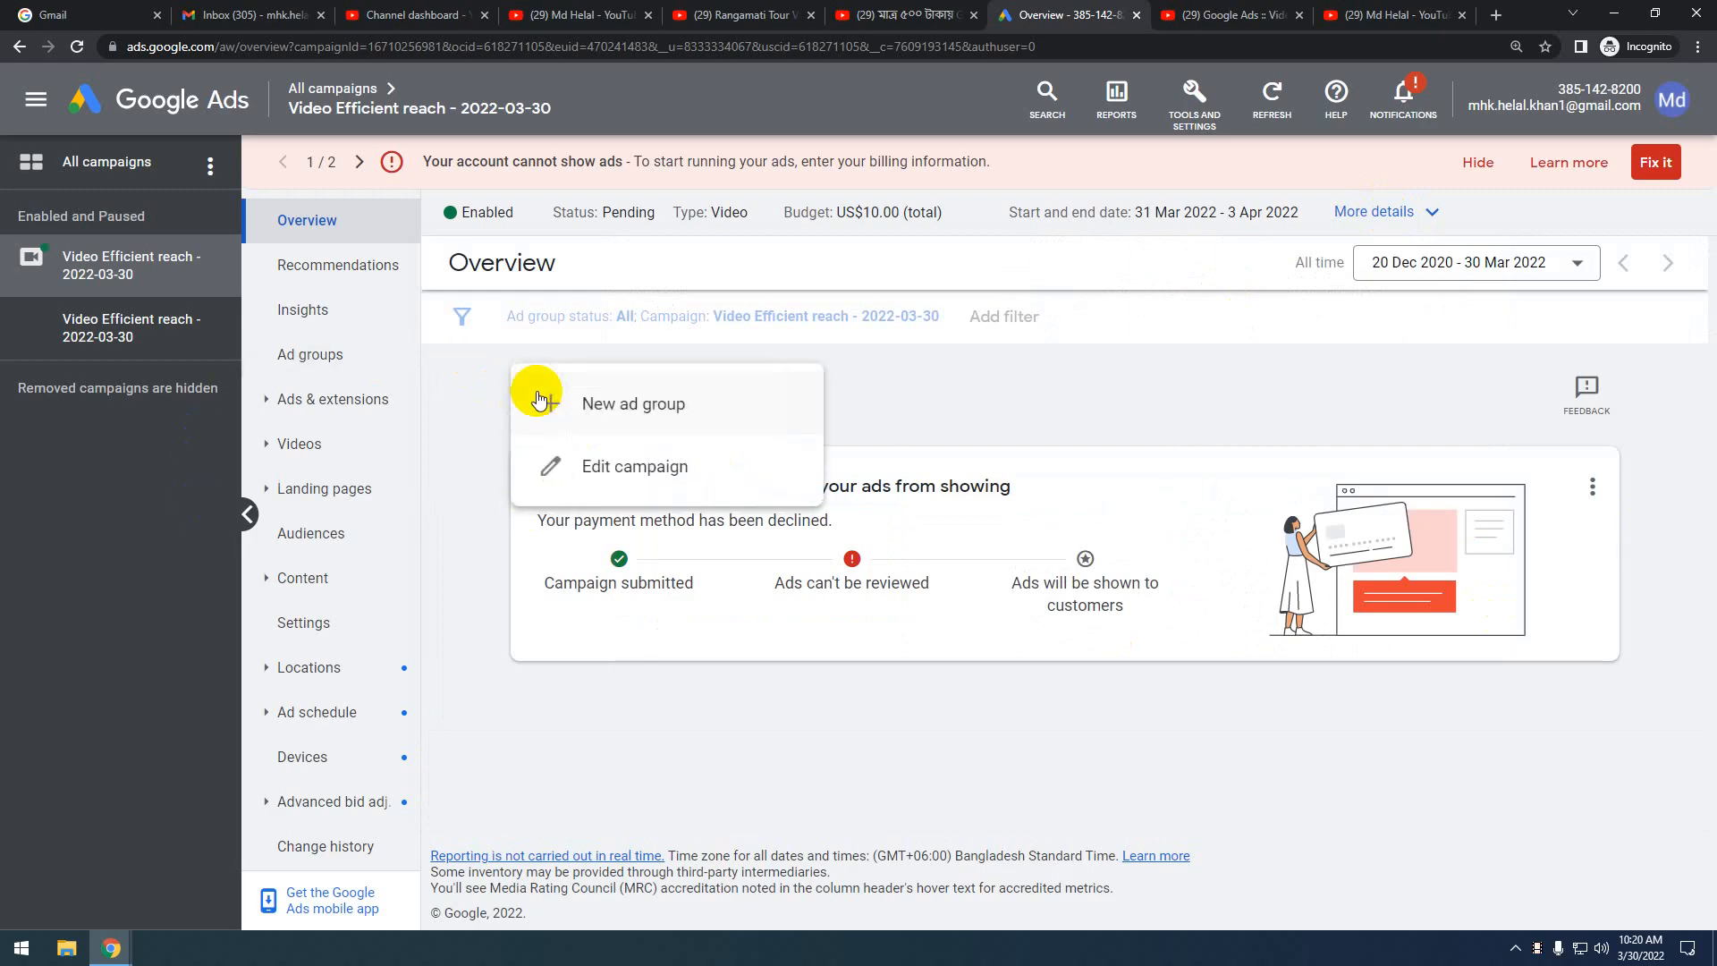
left_click(1059, 415)
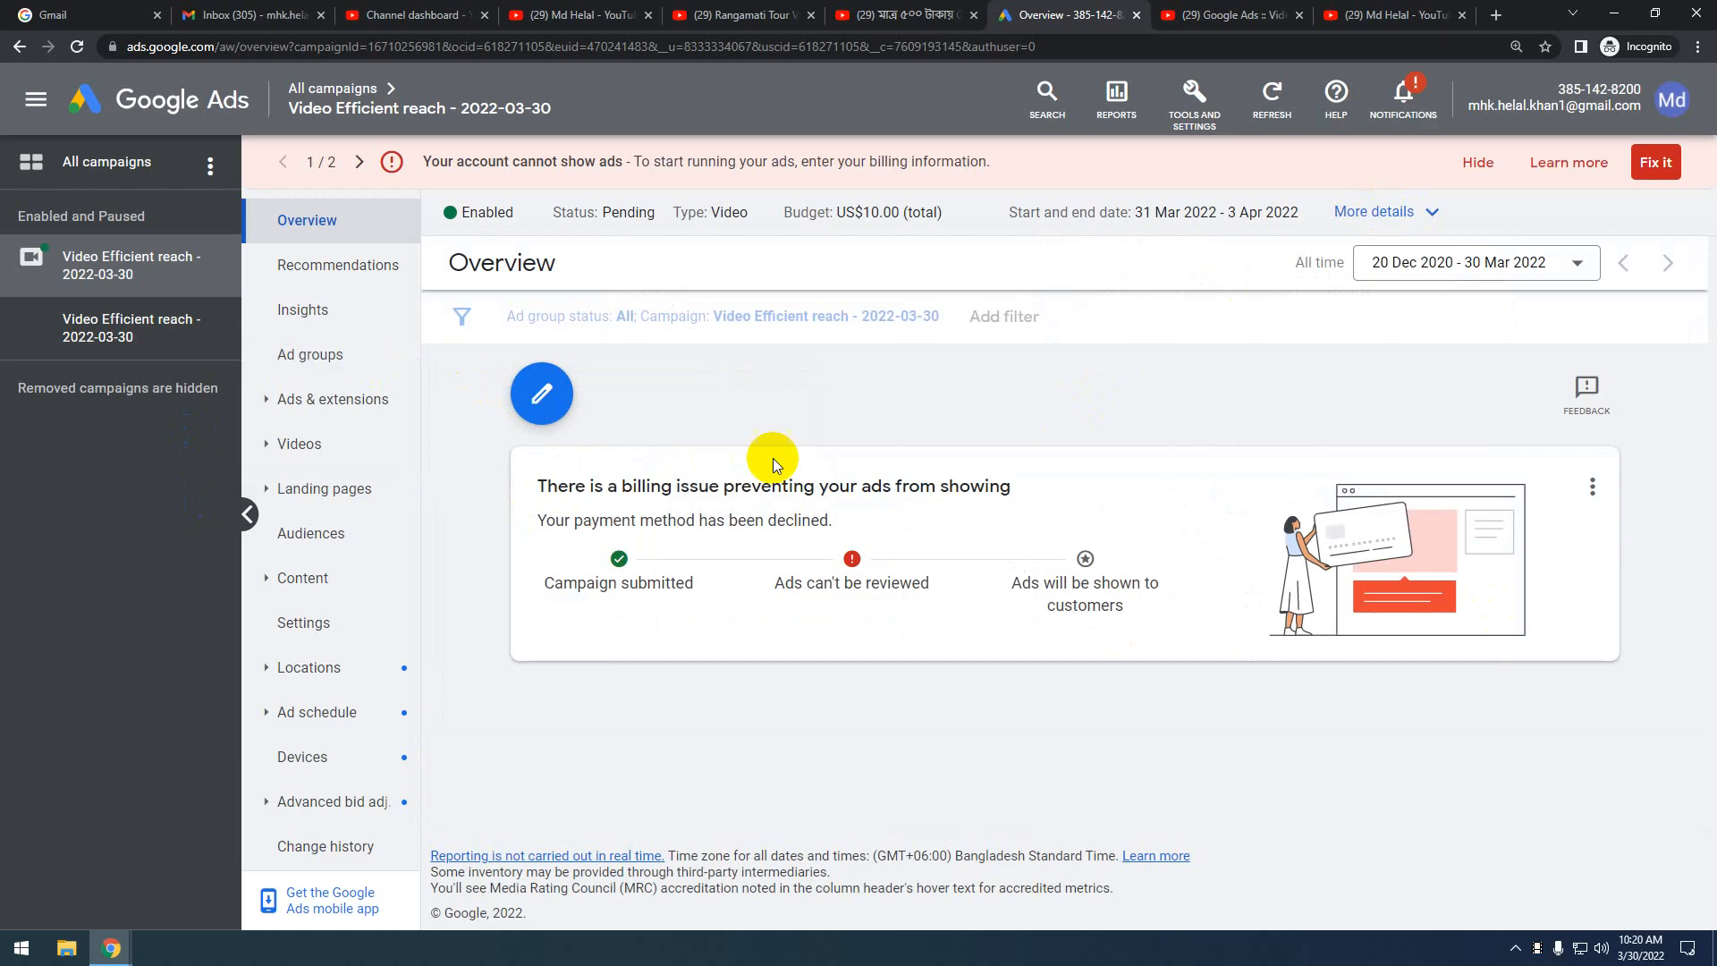
left_click(540, 389)
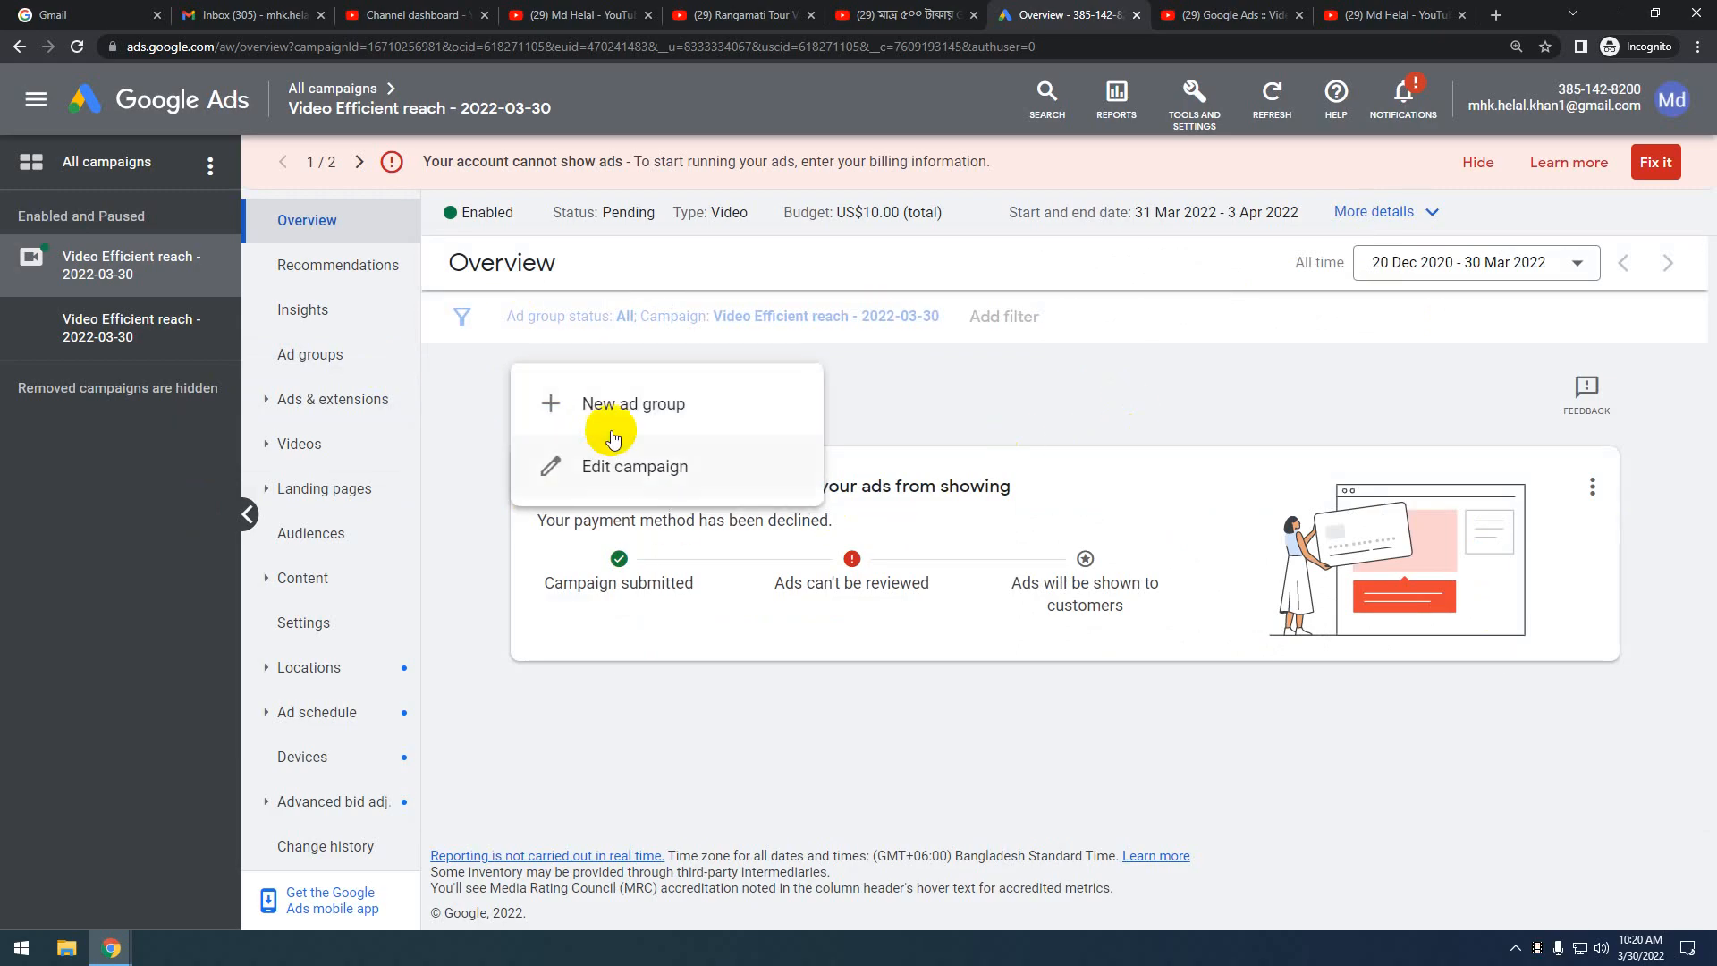
left_click(663, 474)
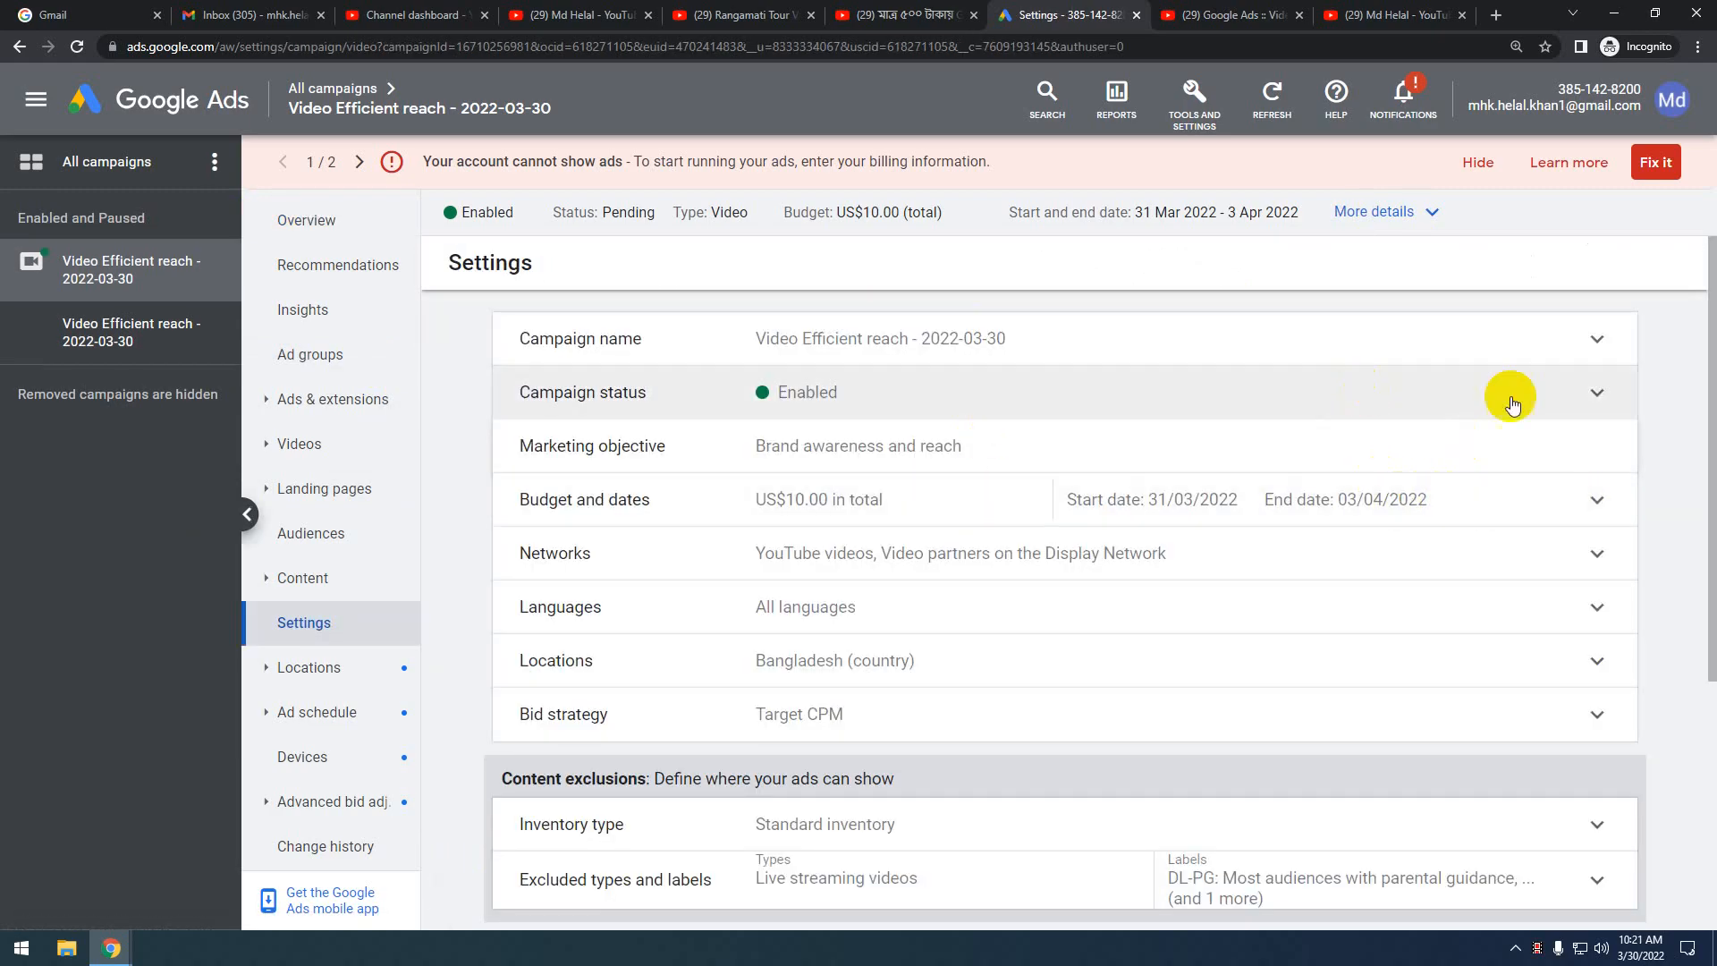
Inspect the Budget and dates and Networks rows: US$10.00 total budget, Bangladesh, Target CPM bidding
left_click(1608, 498)
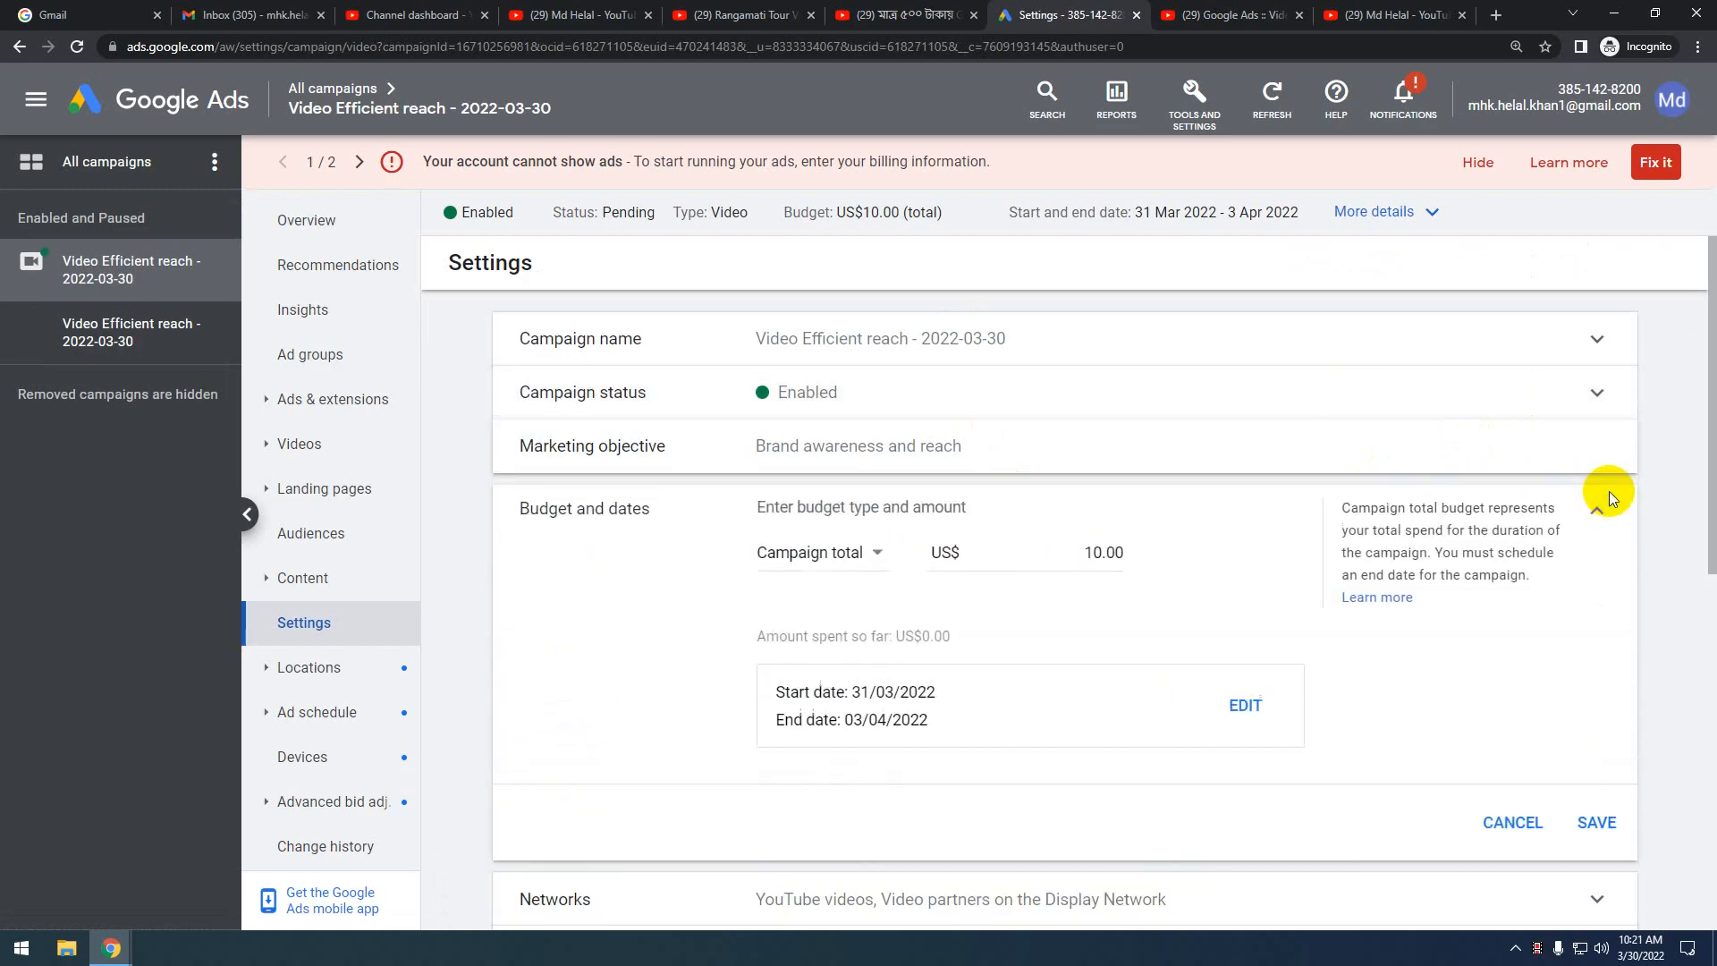
left_click(1599, 523)
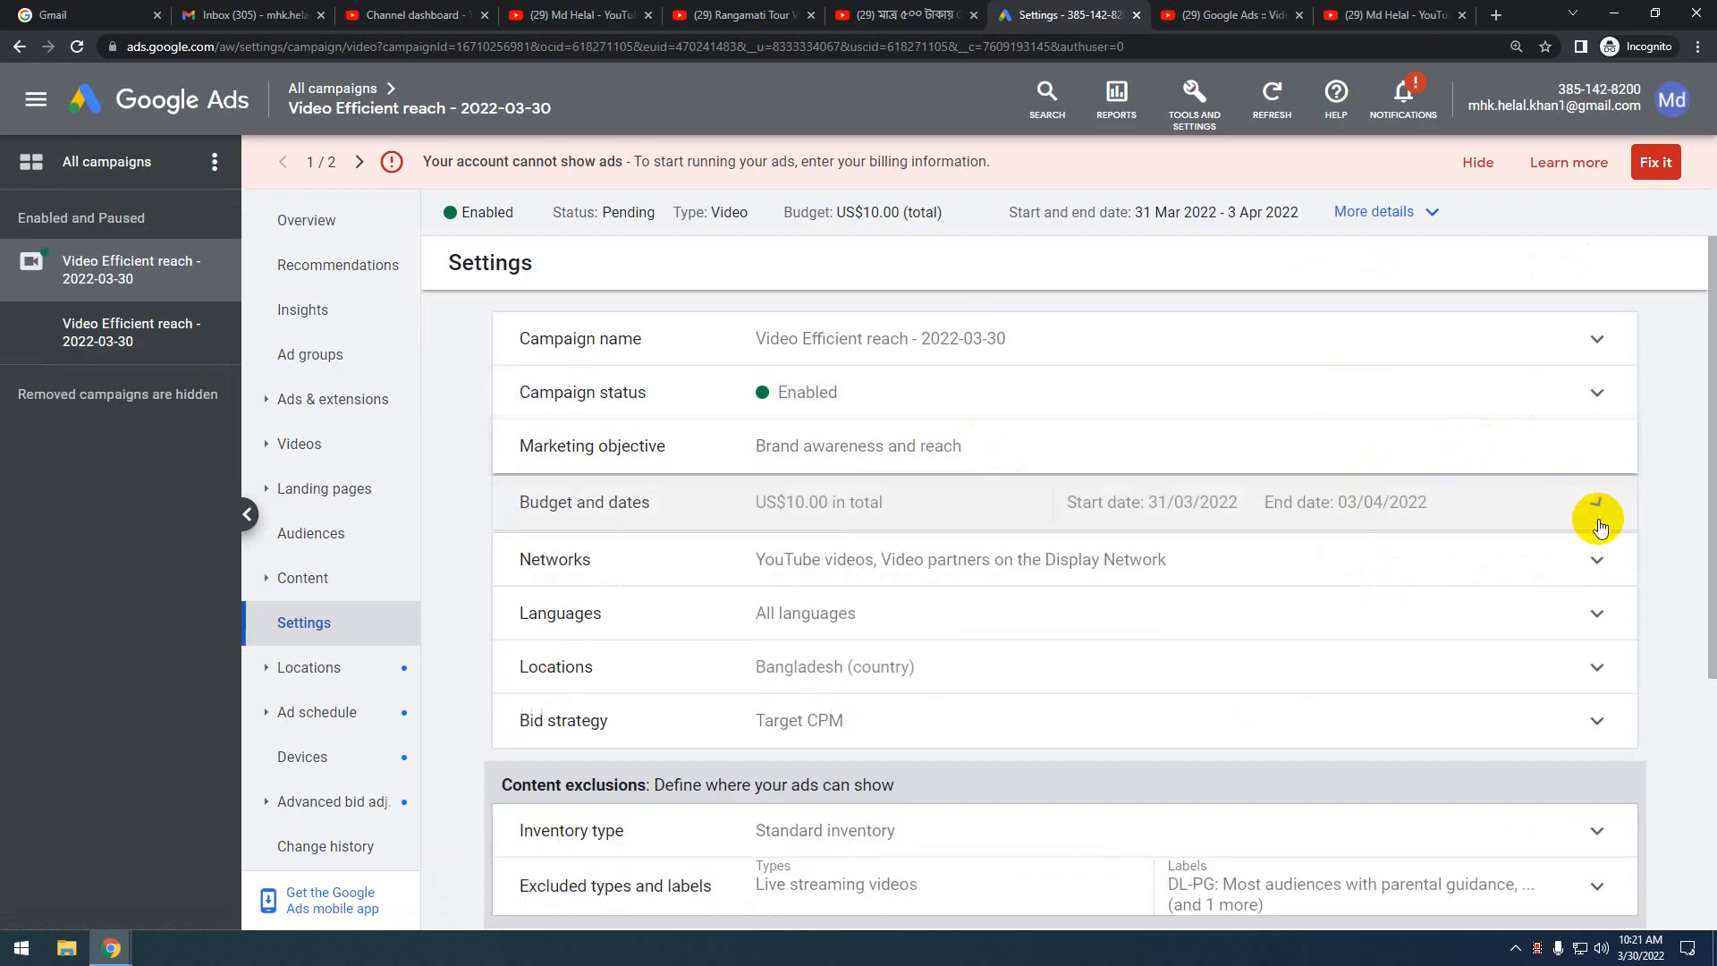
scroll(1422, 563, "down", 4)
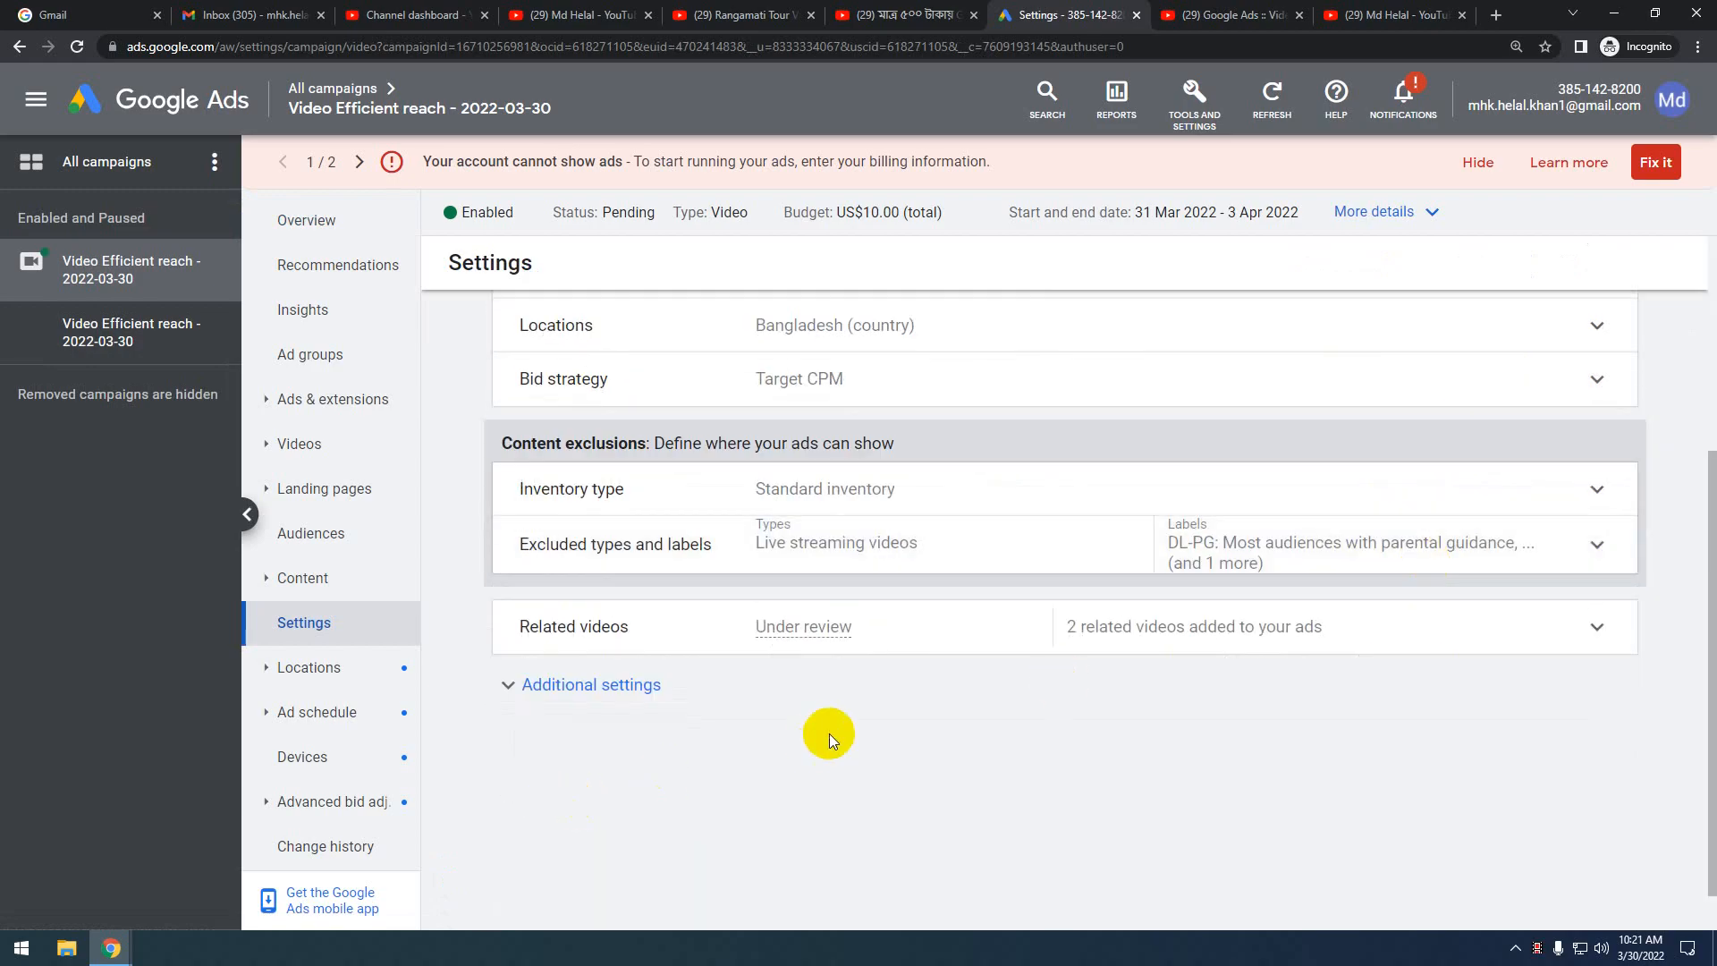
scroll(828, 732, "down", 1)
scroll(832, 731, "up", 4)
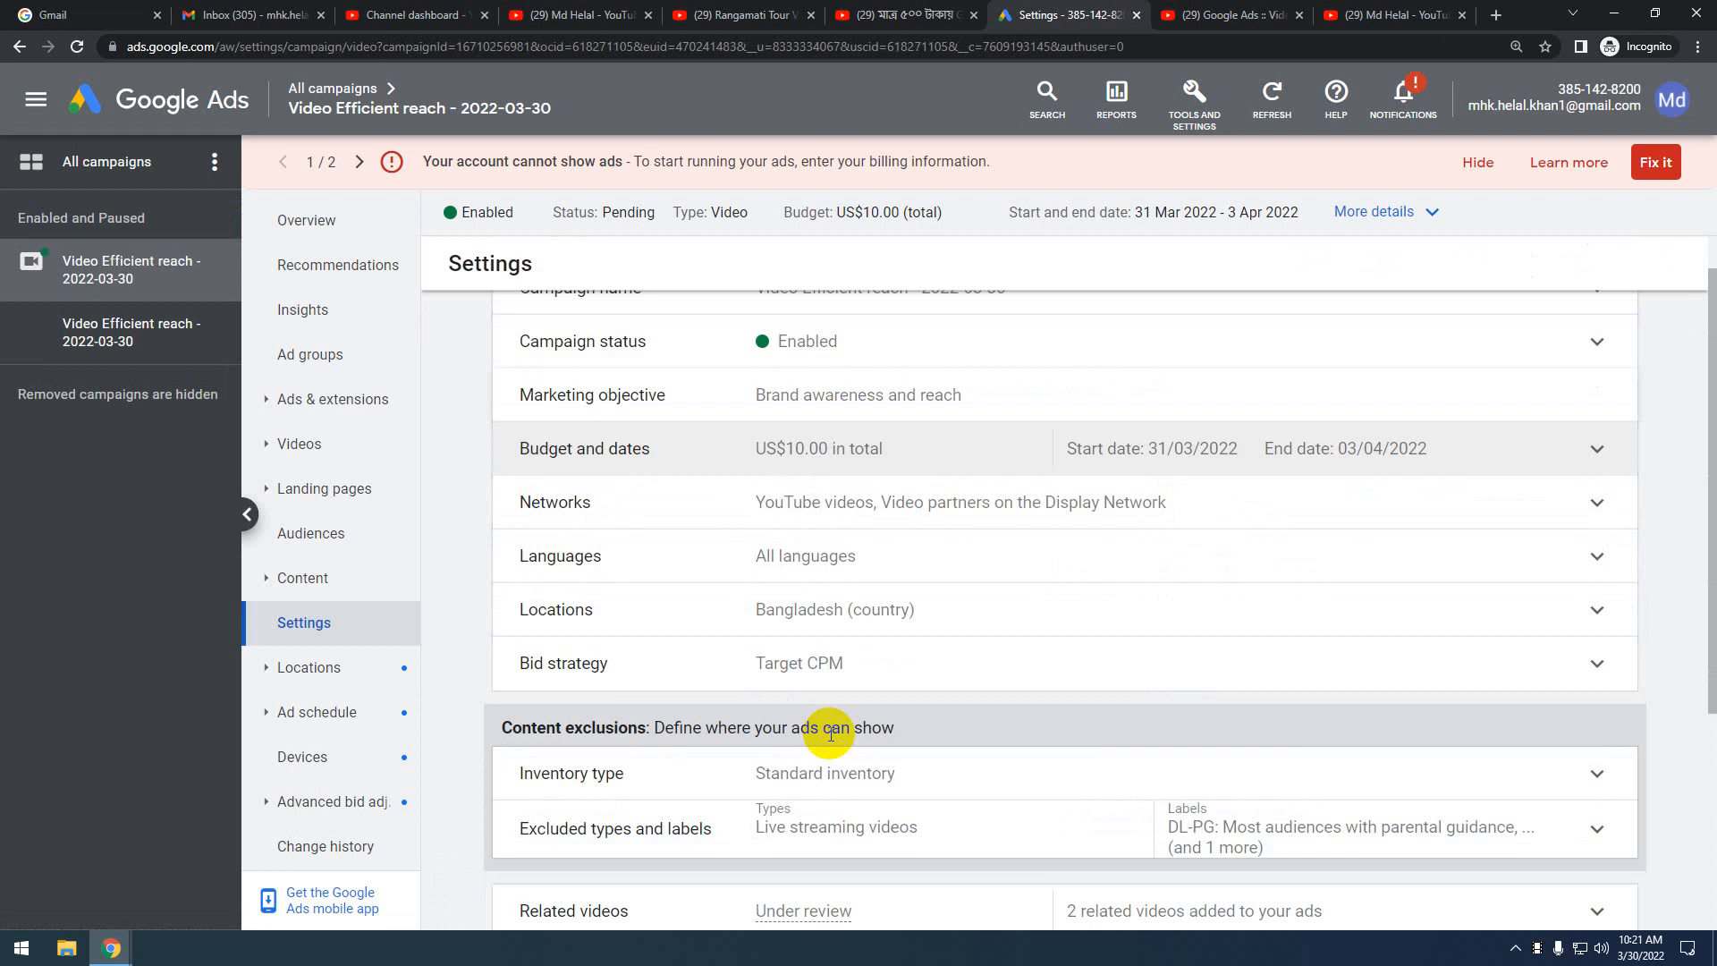
left_click(1424, 487)
left_click(1487, 523)
scroll(1226, 644, "down", 4)
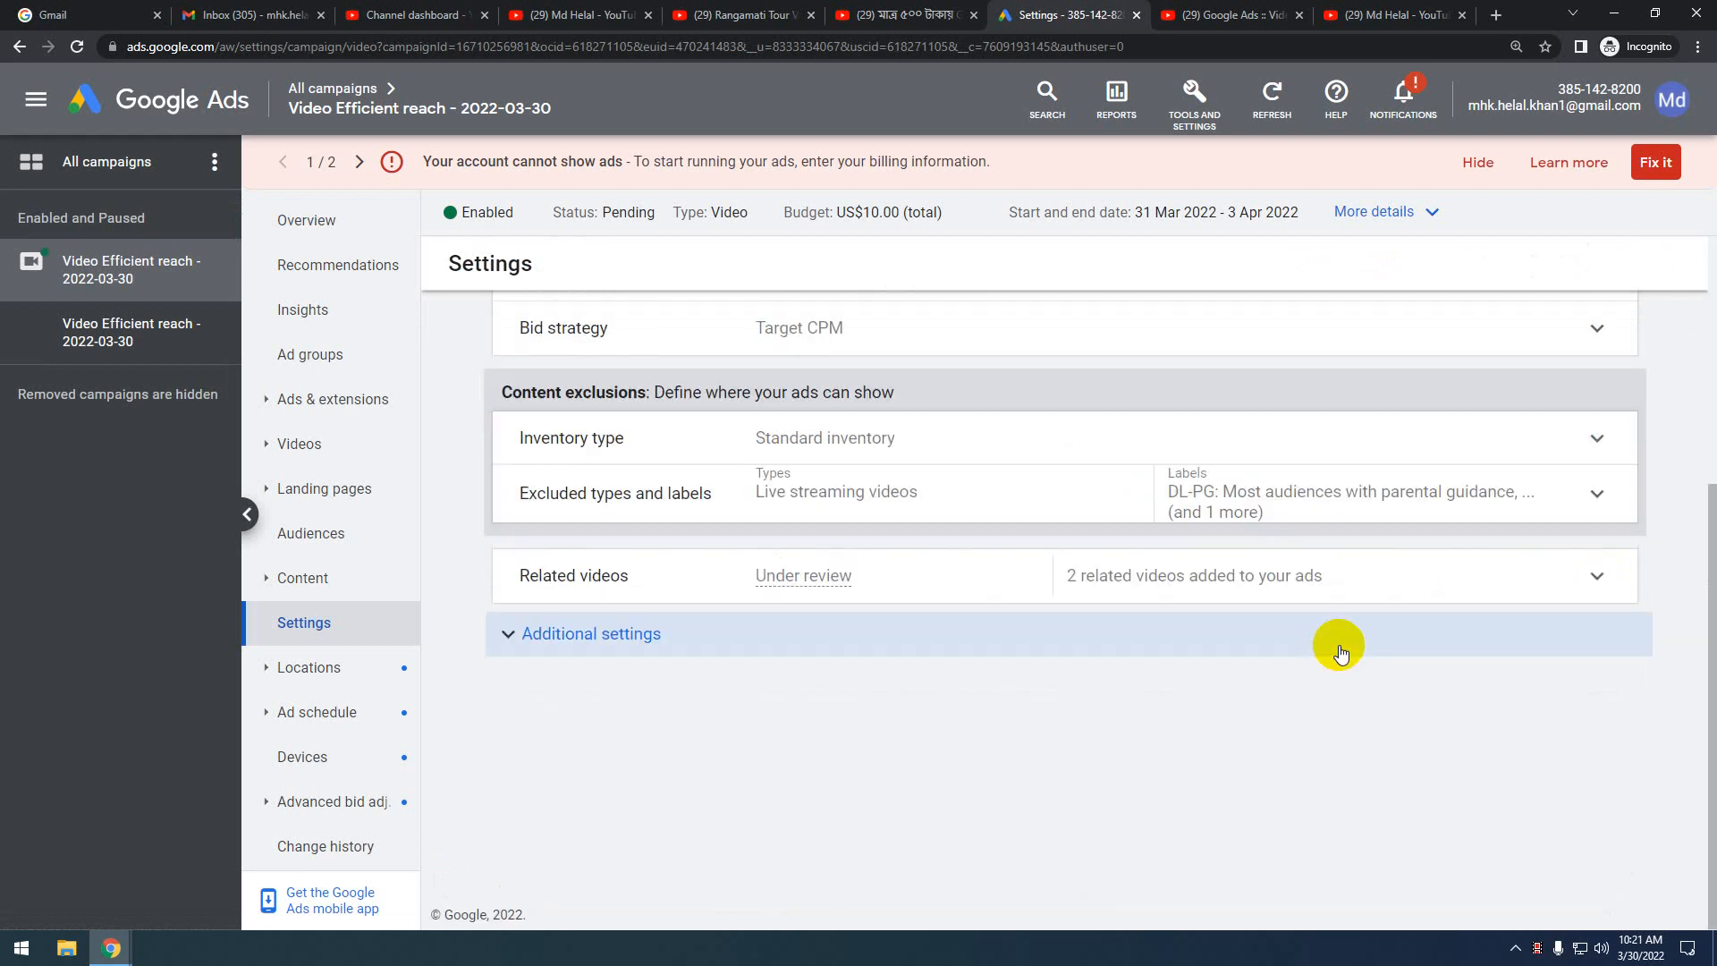
scroll(1249, 659, "up", 4)
scroll(1249, 659, "down", 1)
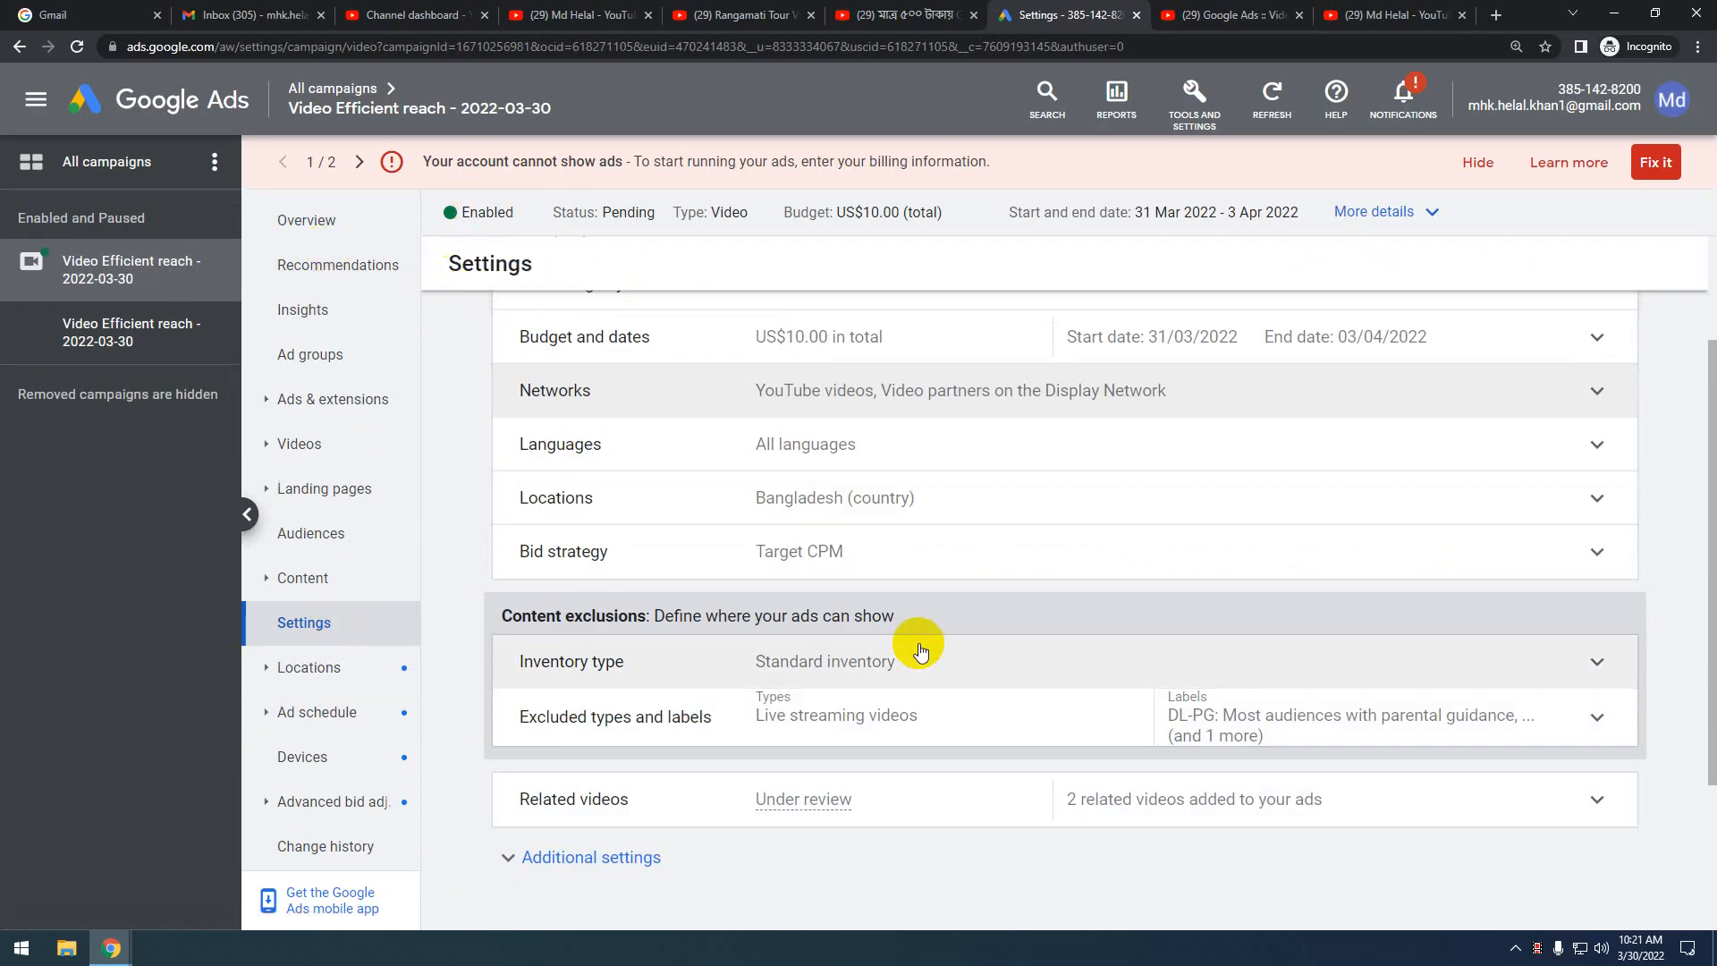
scroll(1150, 575, "up", 2)
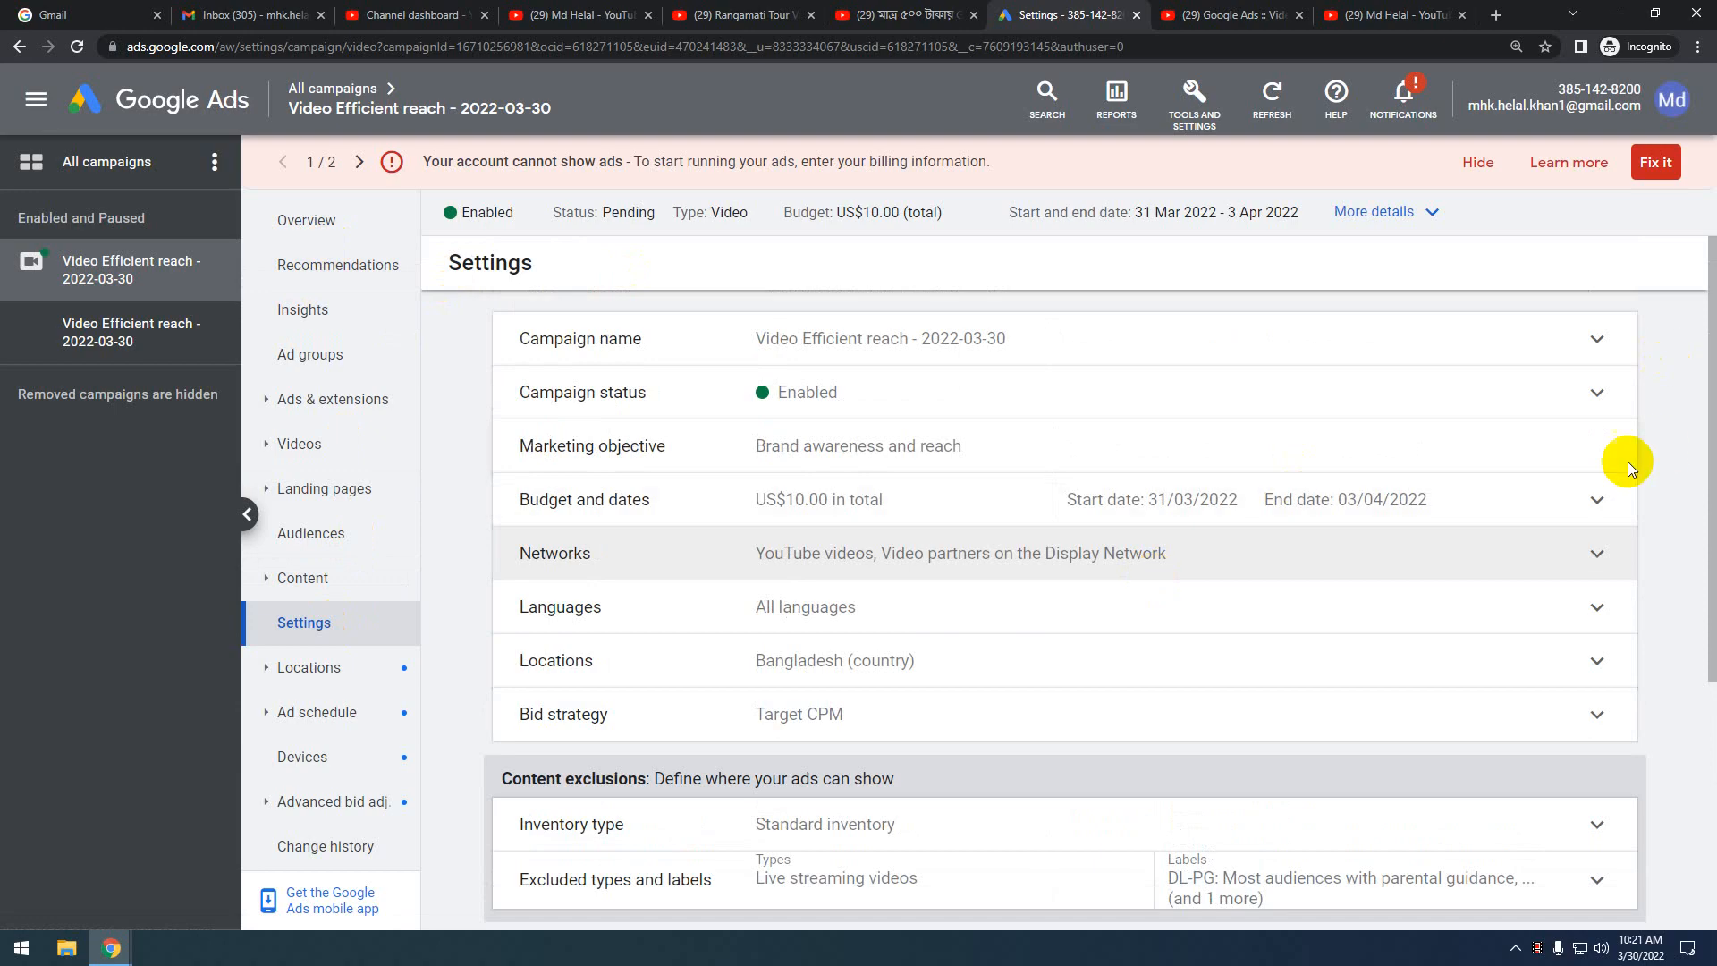
Recheck the campaign's Settings and end on its Overview, still showing the declined-payment warning
left_click(314, 220)
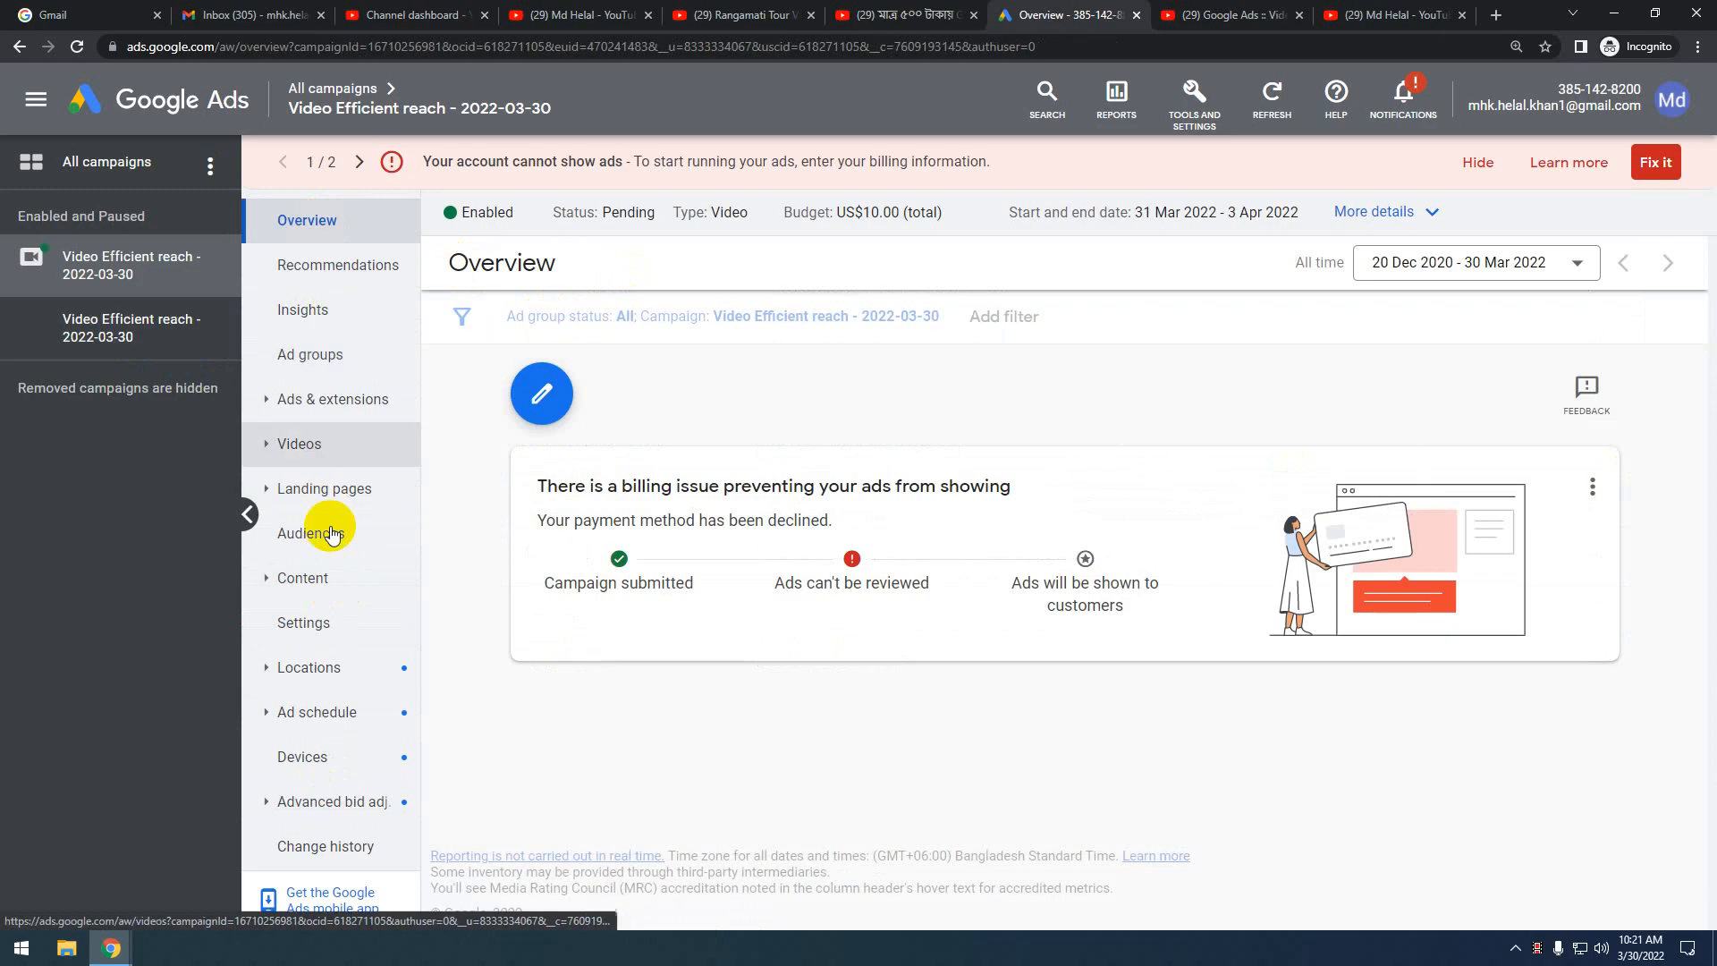
left_click(542, 396)
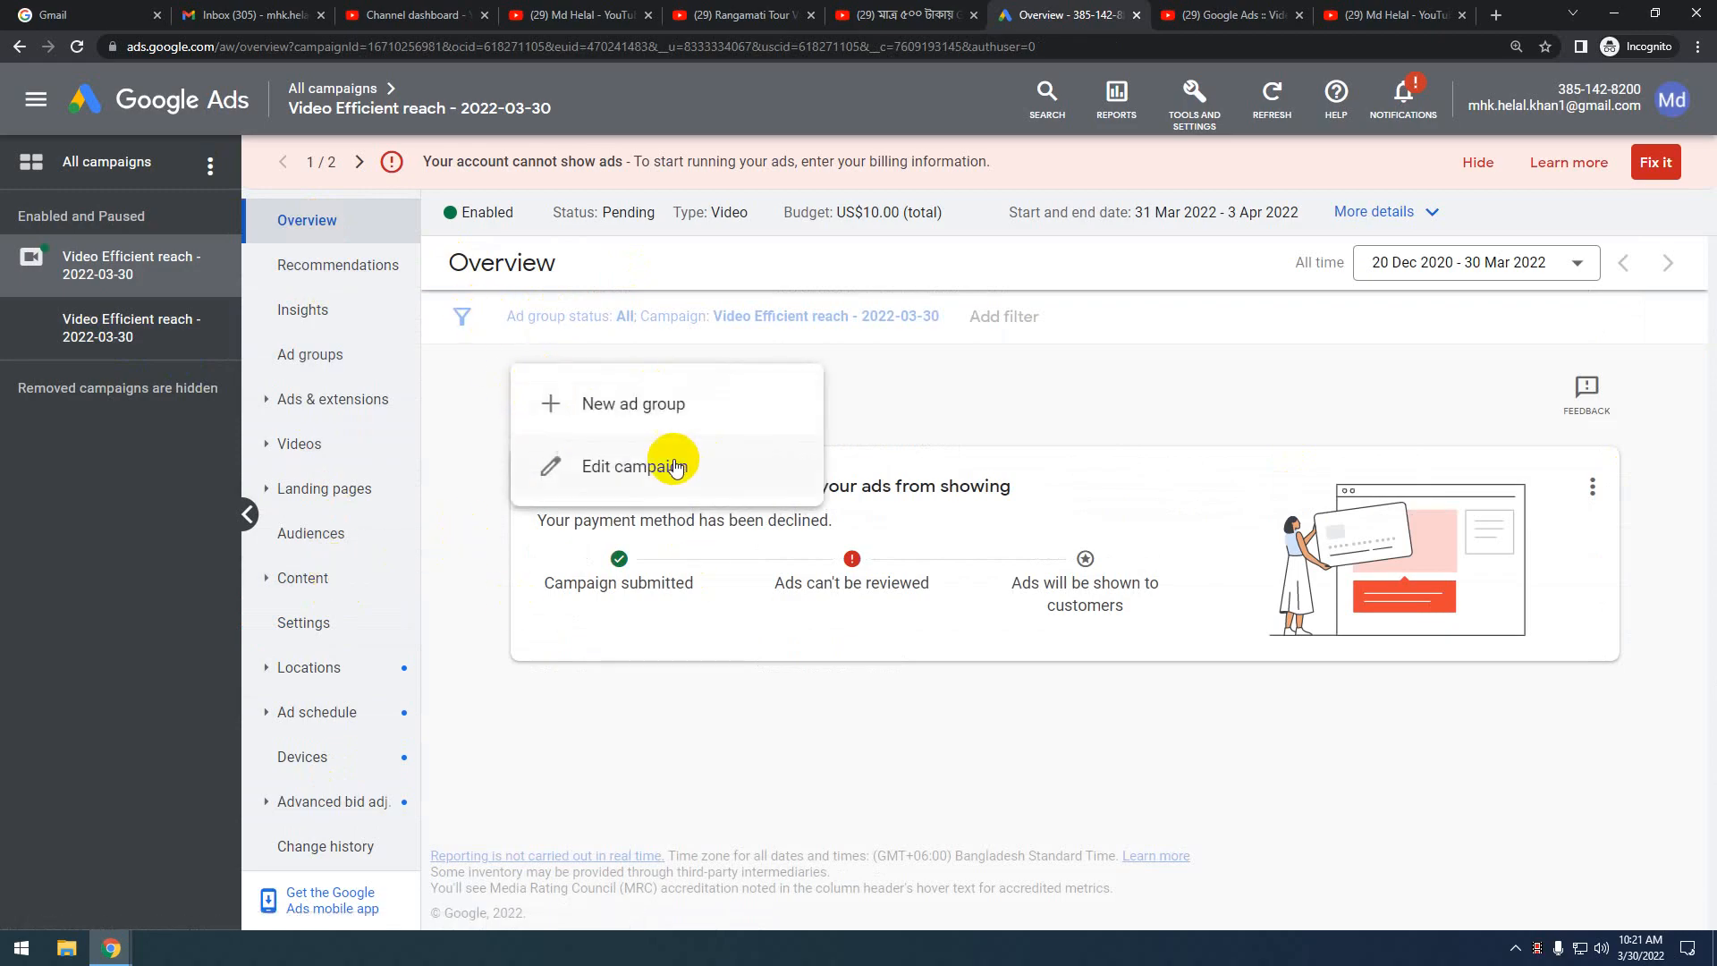
left_click(662, 462)
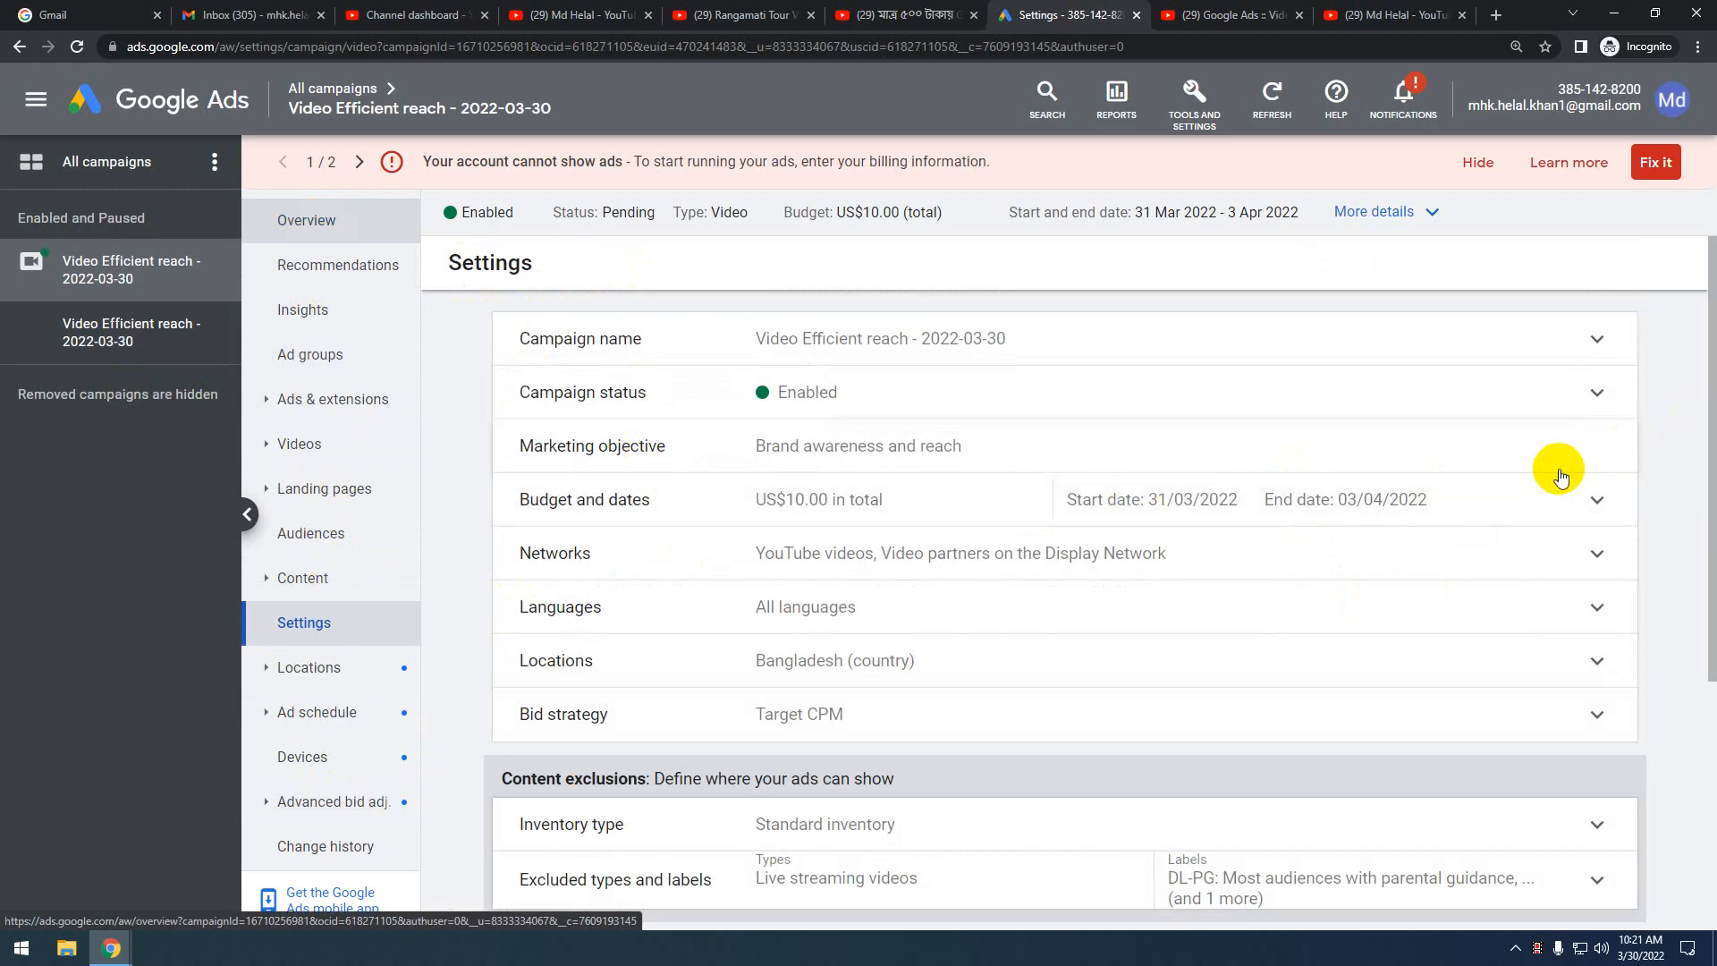
scroll(1560, 468, "down", 3)
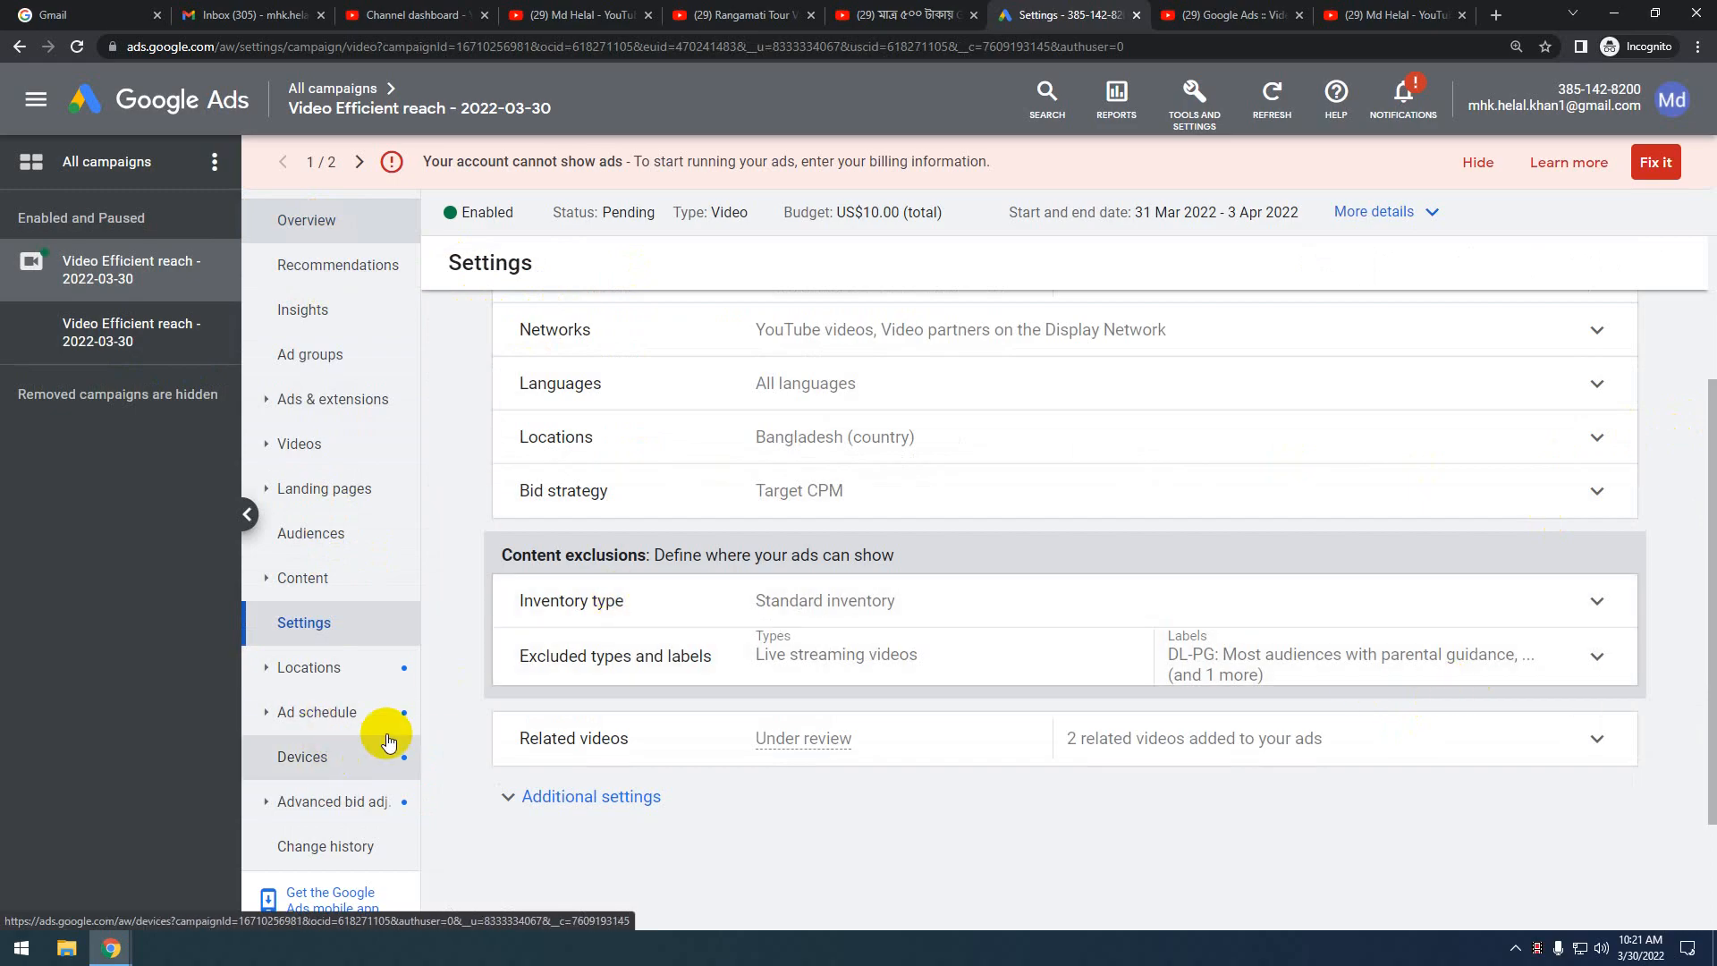
scroll(682, 642, "up", 3)
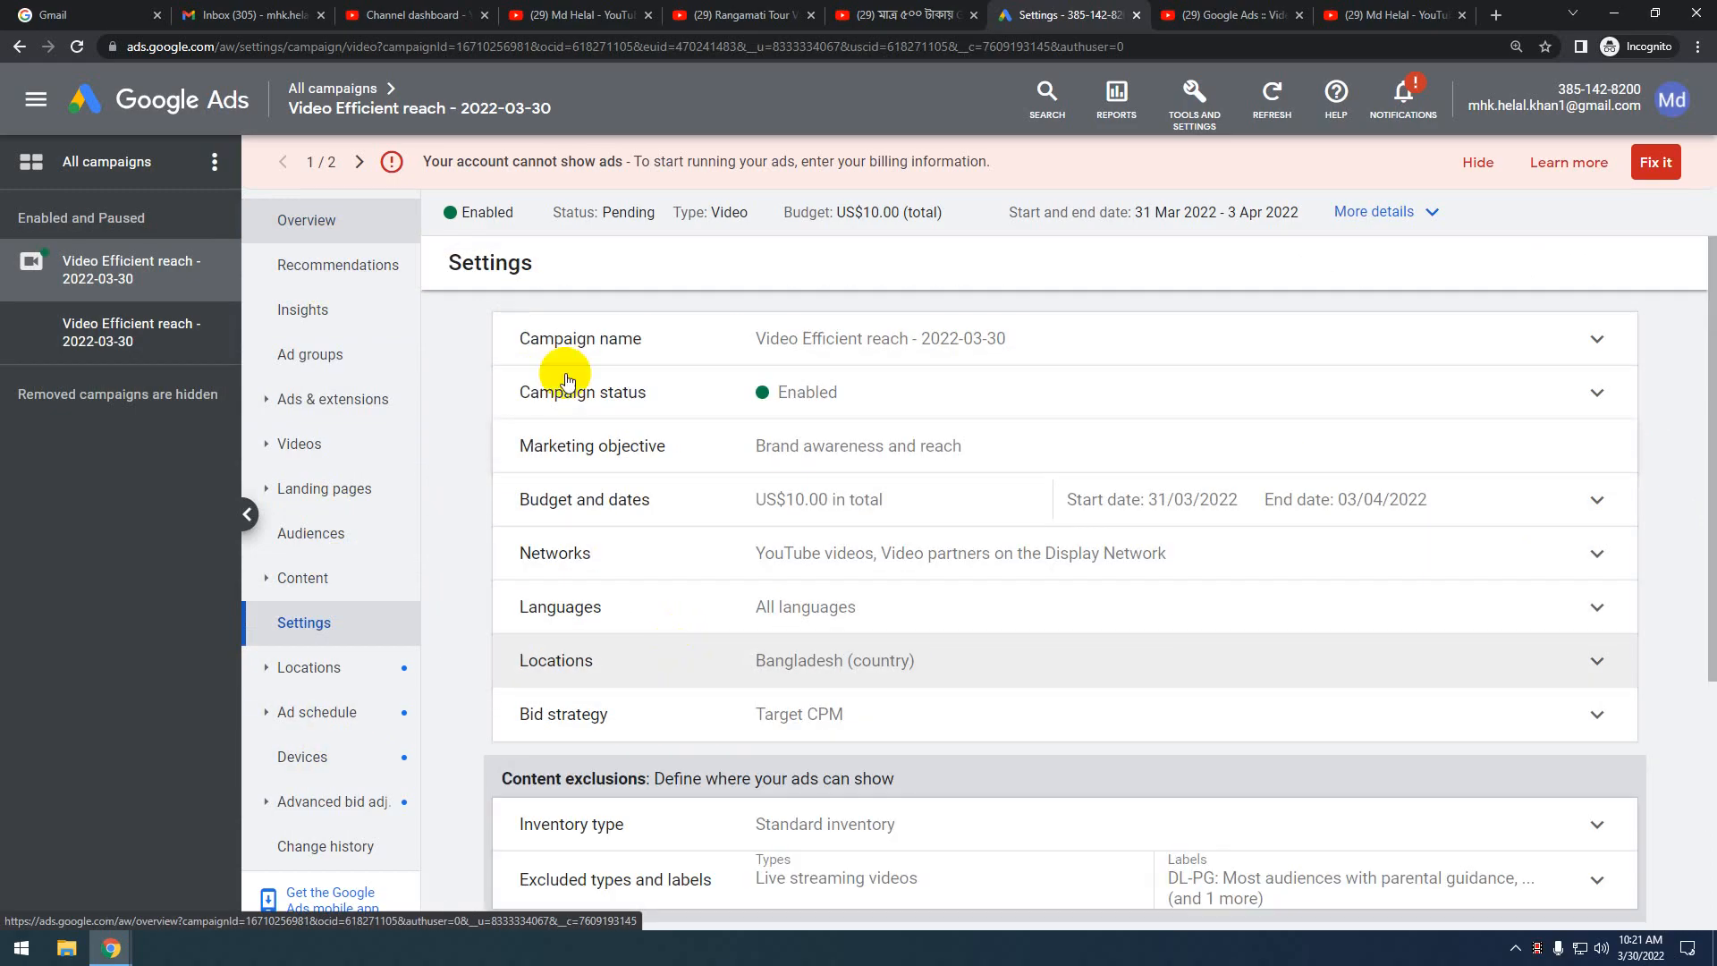
left_click(333, 230)
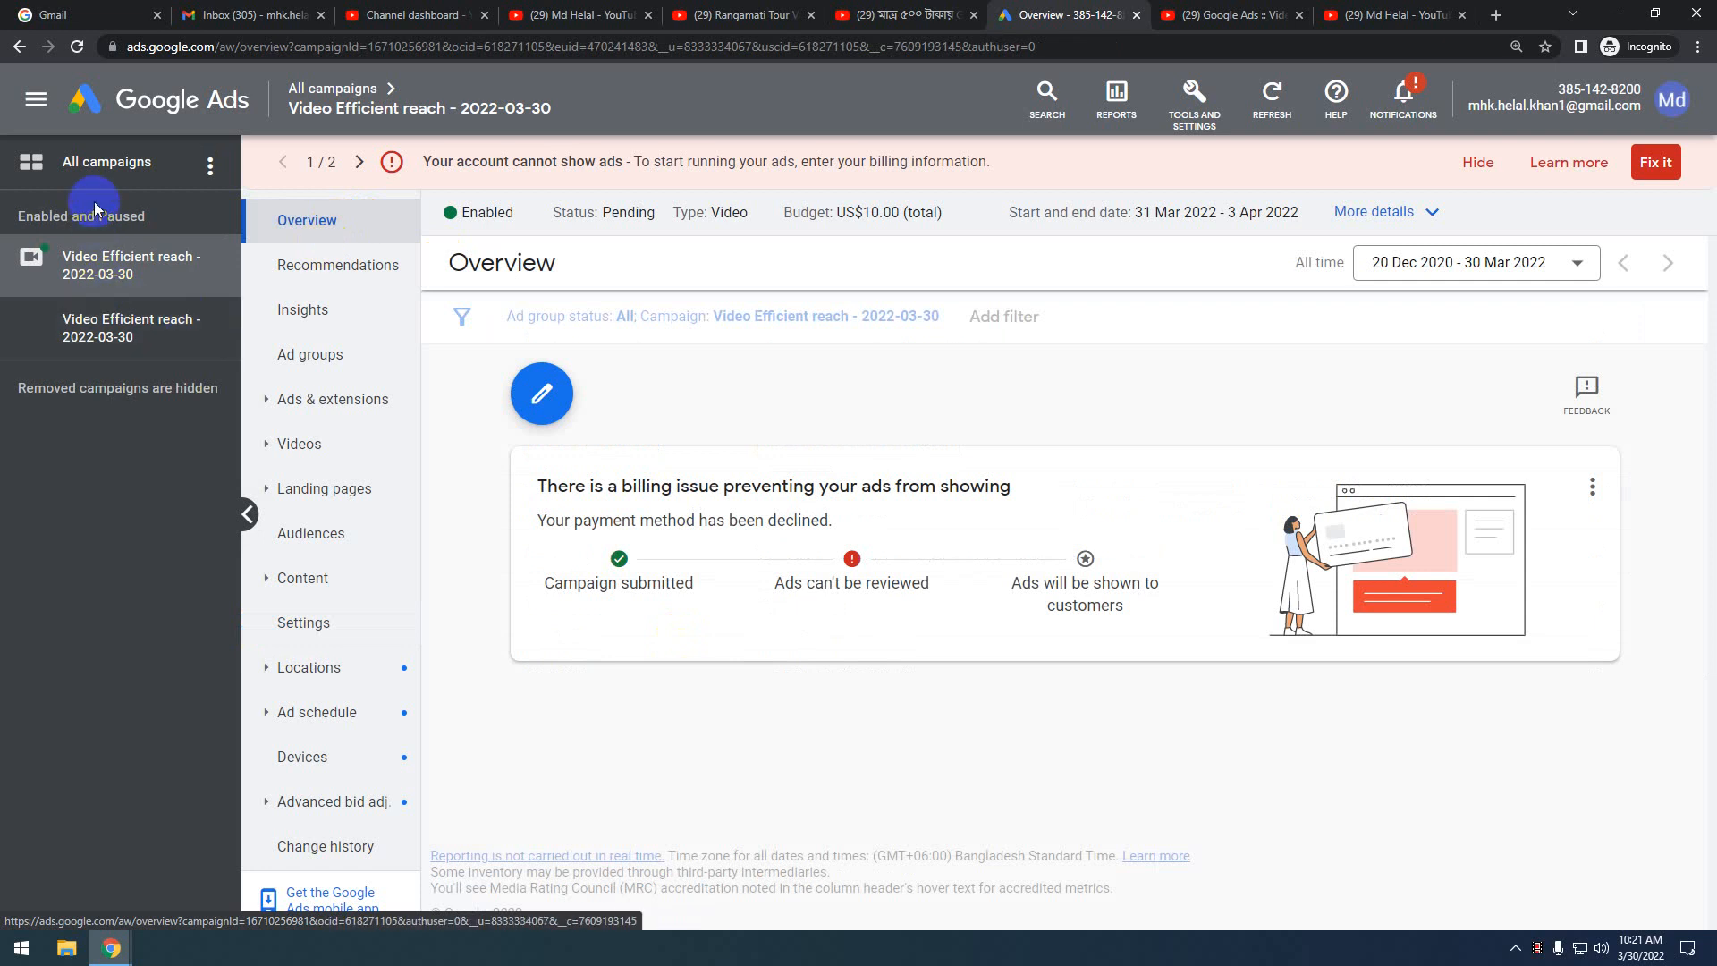
Browse the all-campaigns overview and Campaigns table, ending on Insights for 23–29 Mar 2022
left_click(98, 177)
scroll(1088, 452, "down", 5)
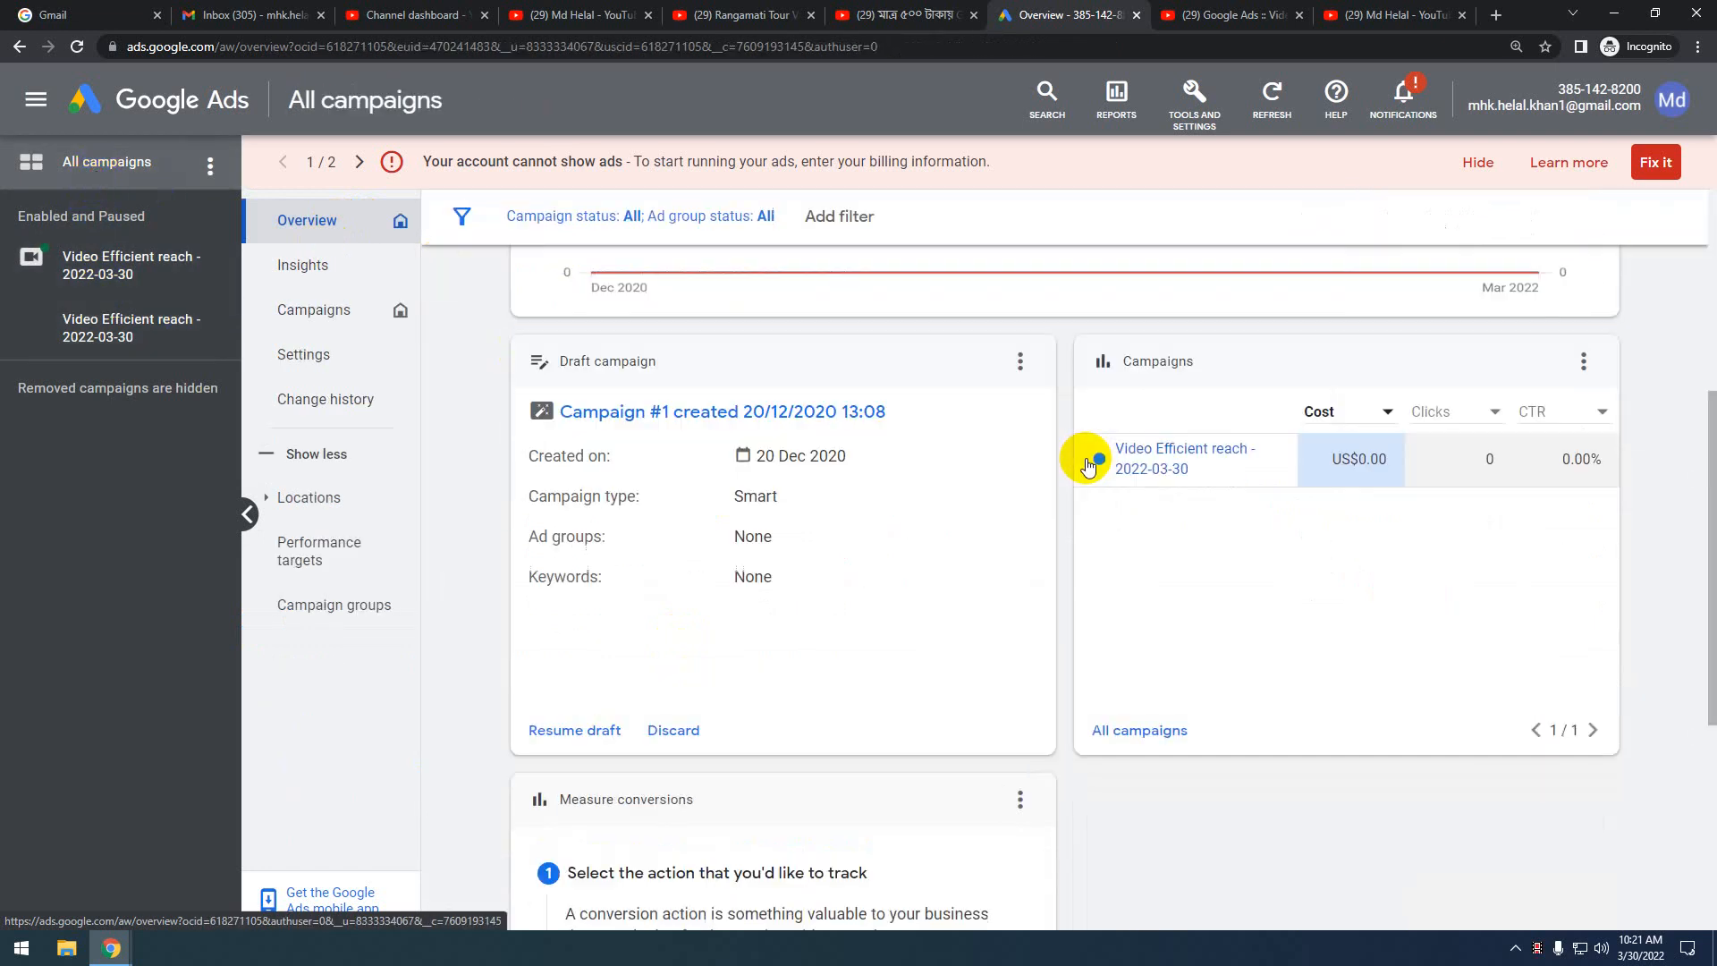
scroll(982, 555, "up", 4)
scroll(982, 555, "down", 8)
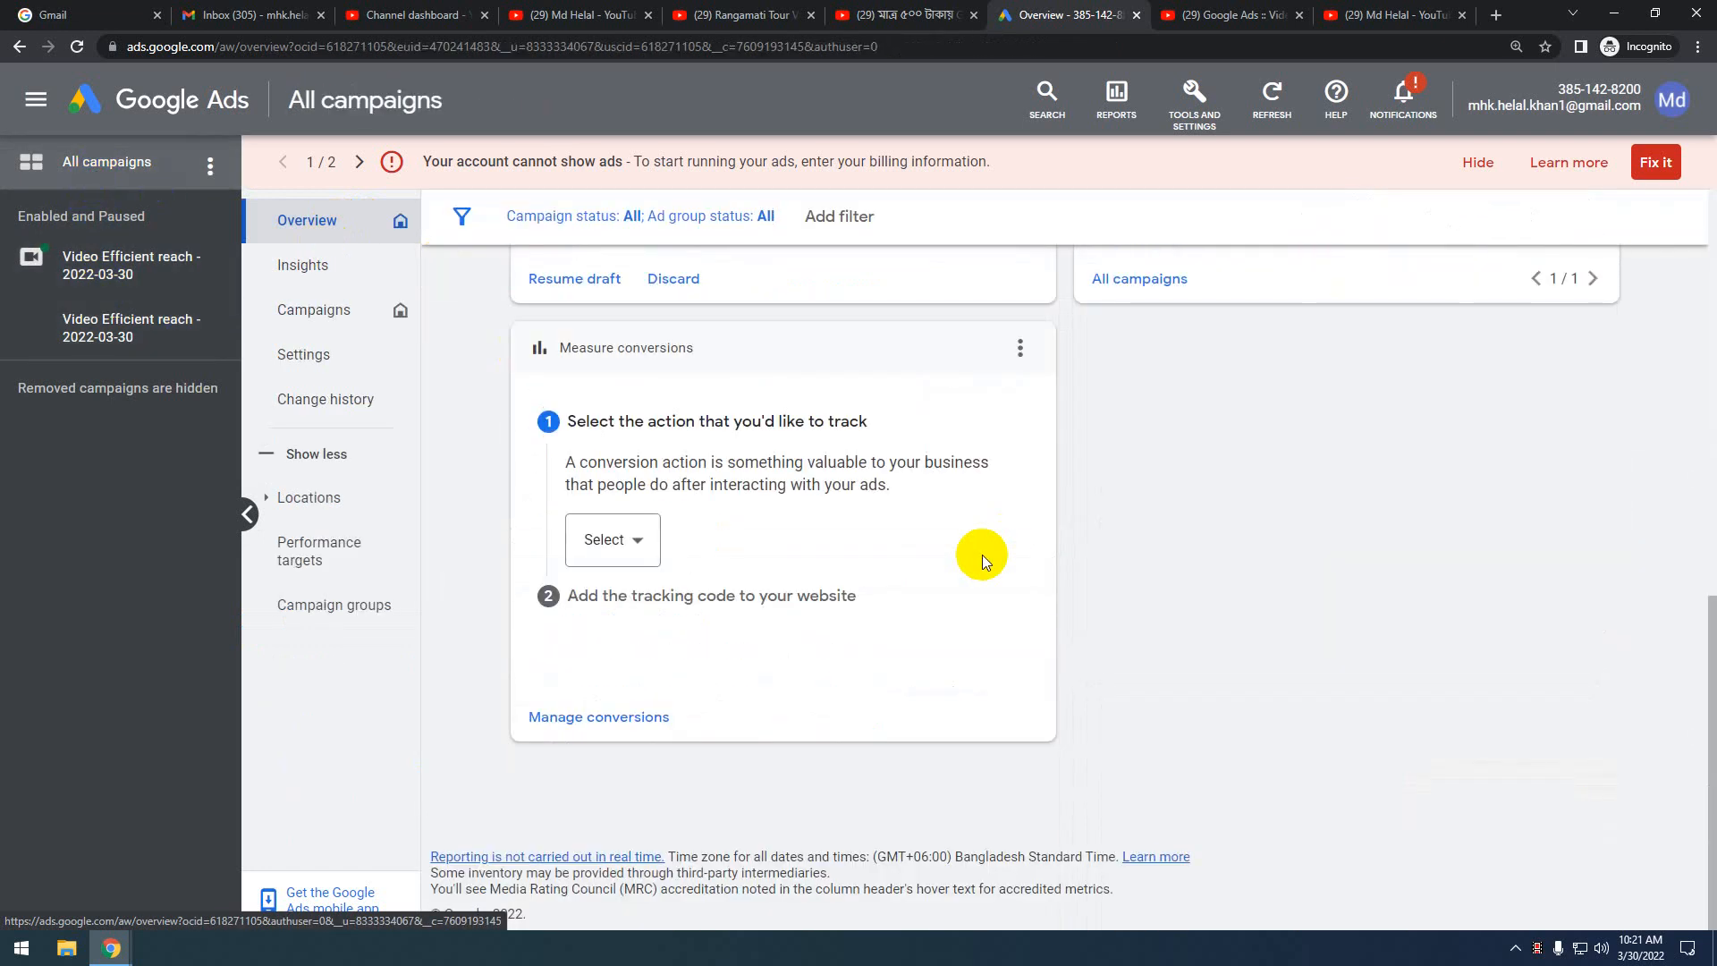
scroll(982, 554, "up", 10)
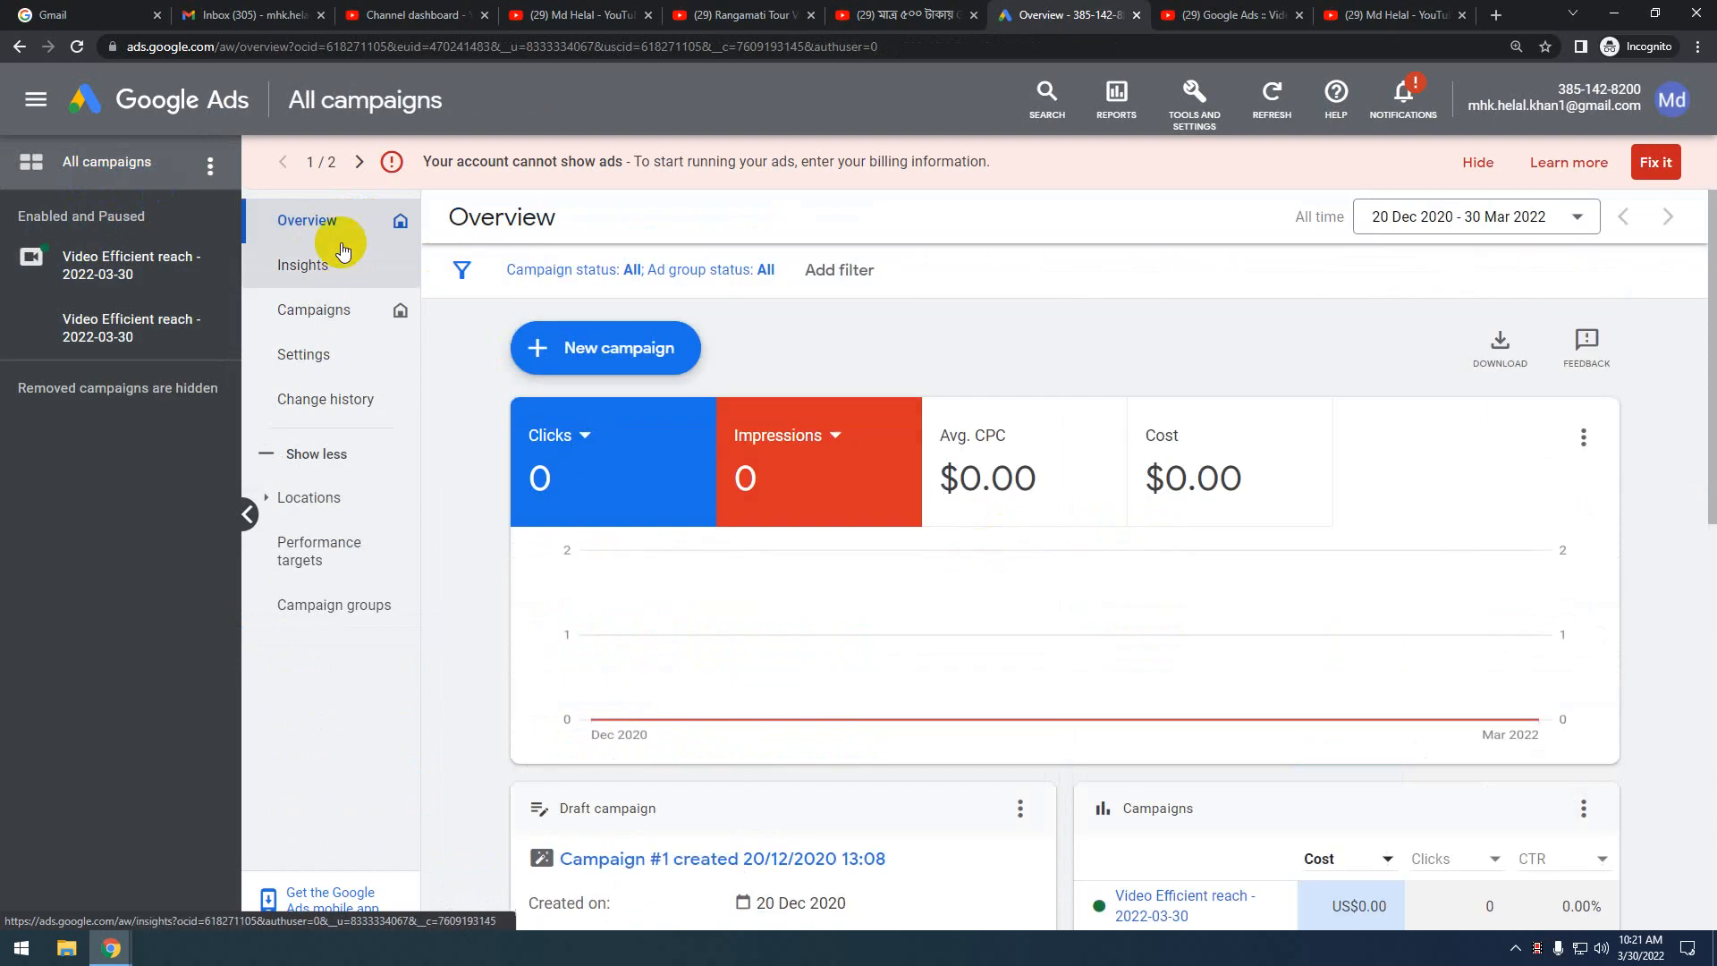
left_click(306, 312)
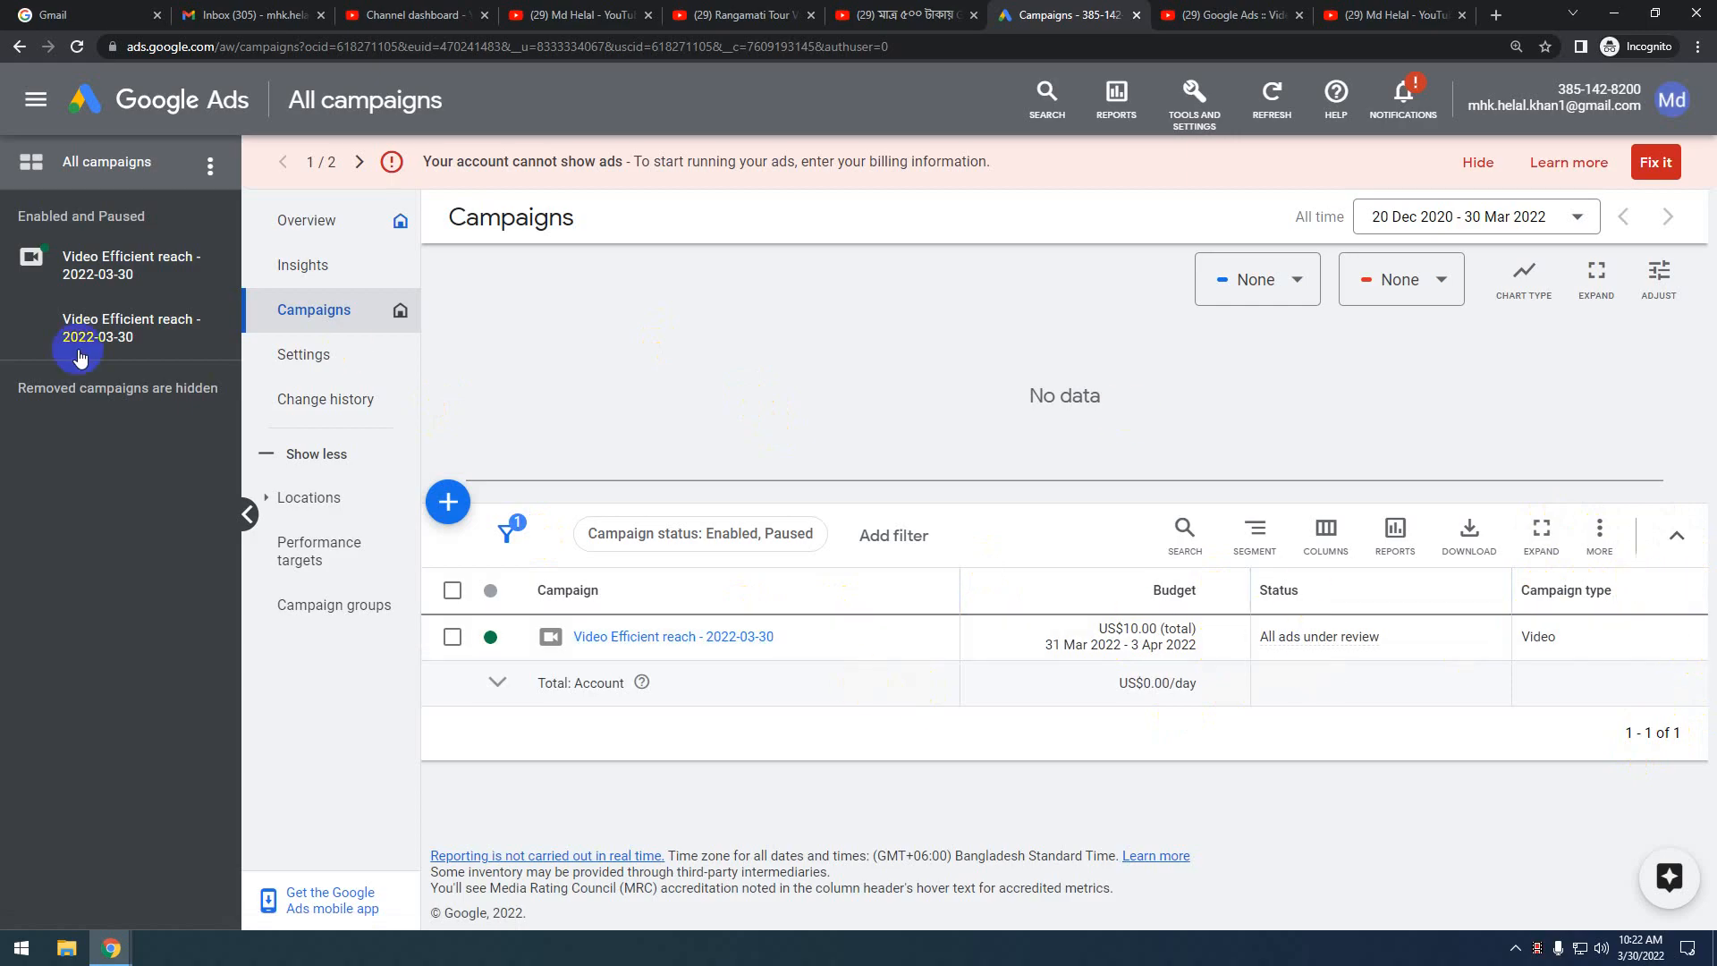
left_click(315, 268)
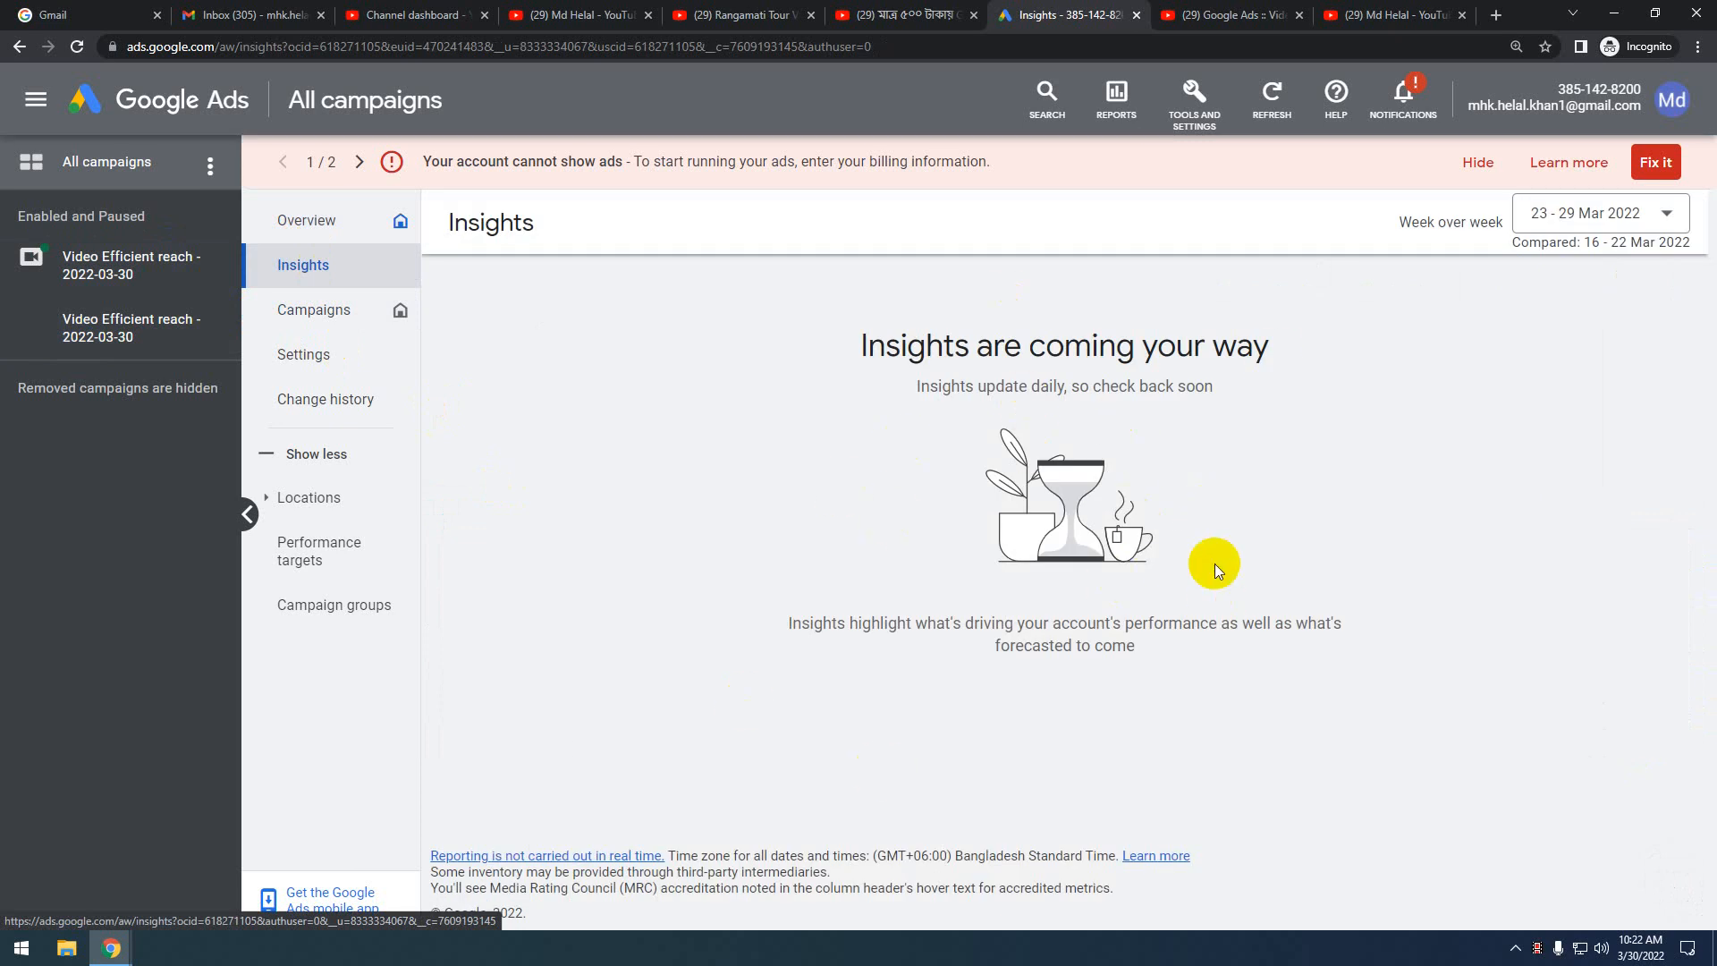
Return to the Overview for 20 Dec 2020 – 30 Mar 2022 showing 0 clicks, 0 impressions, $0.00 cost
left_click(325, 231)
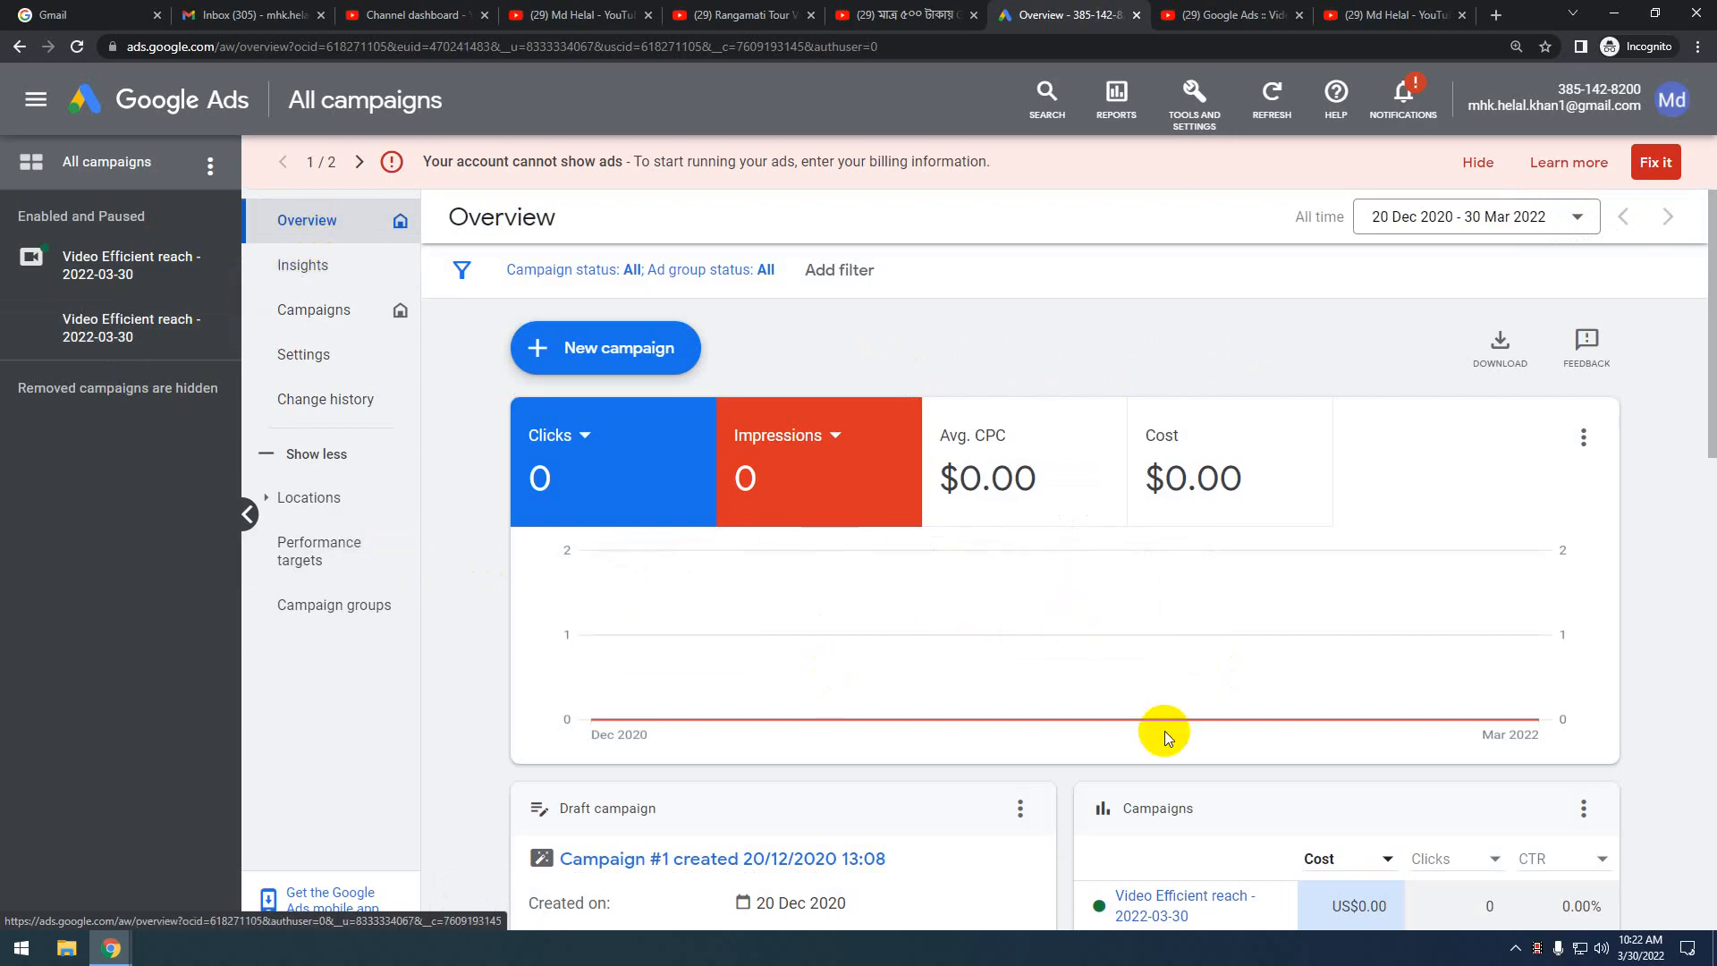
scroll(1164, 732, "down", 3)
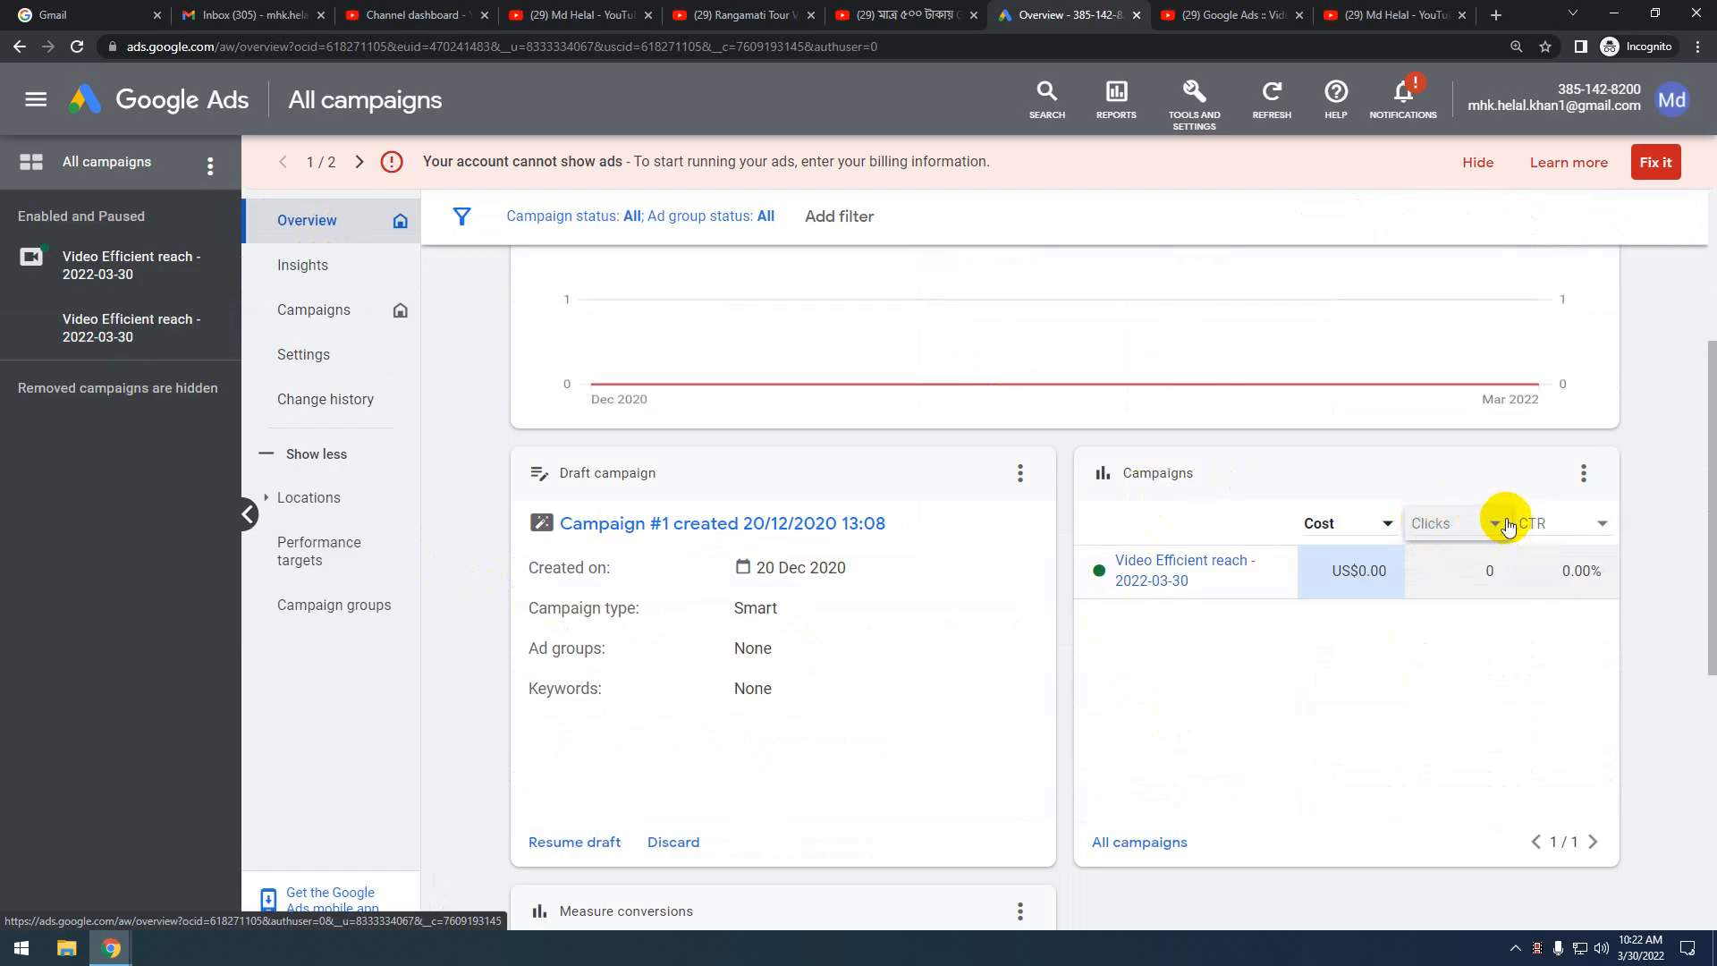
scroll(1222, 771, "down", 5)
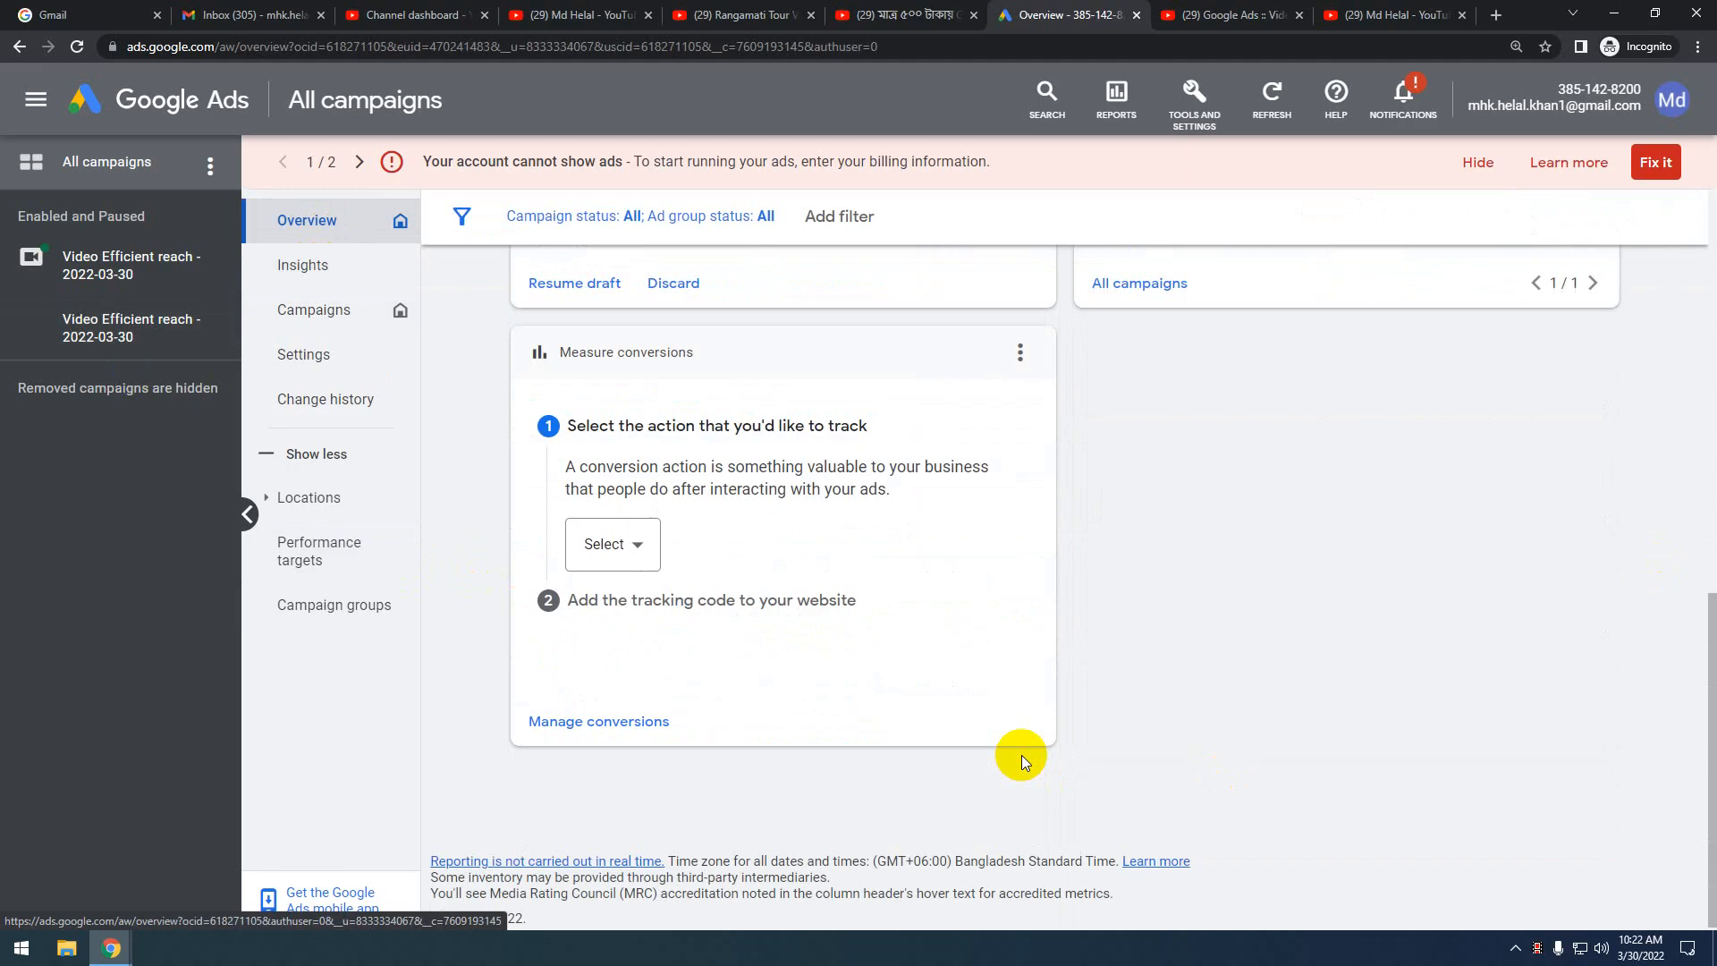
scroll(1021, 760, "up", 5)
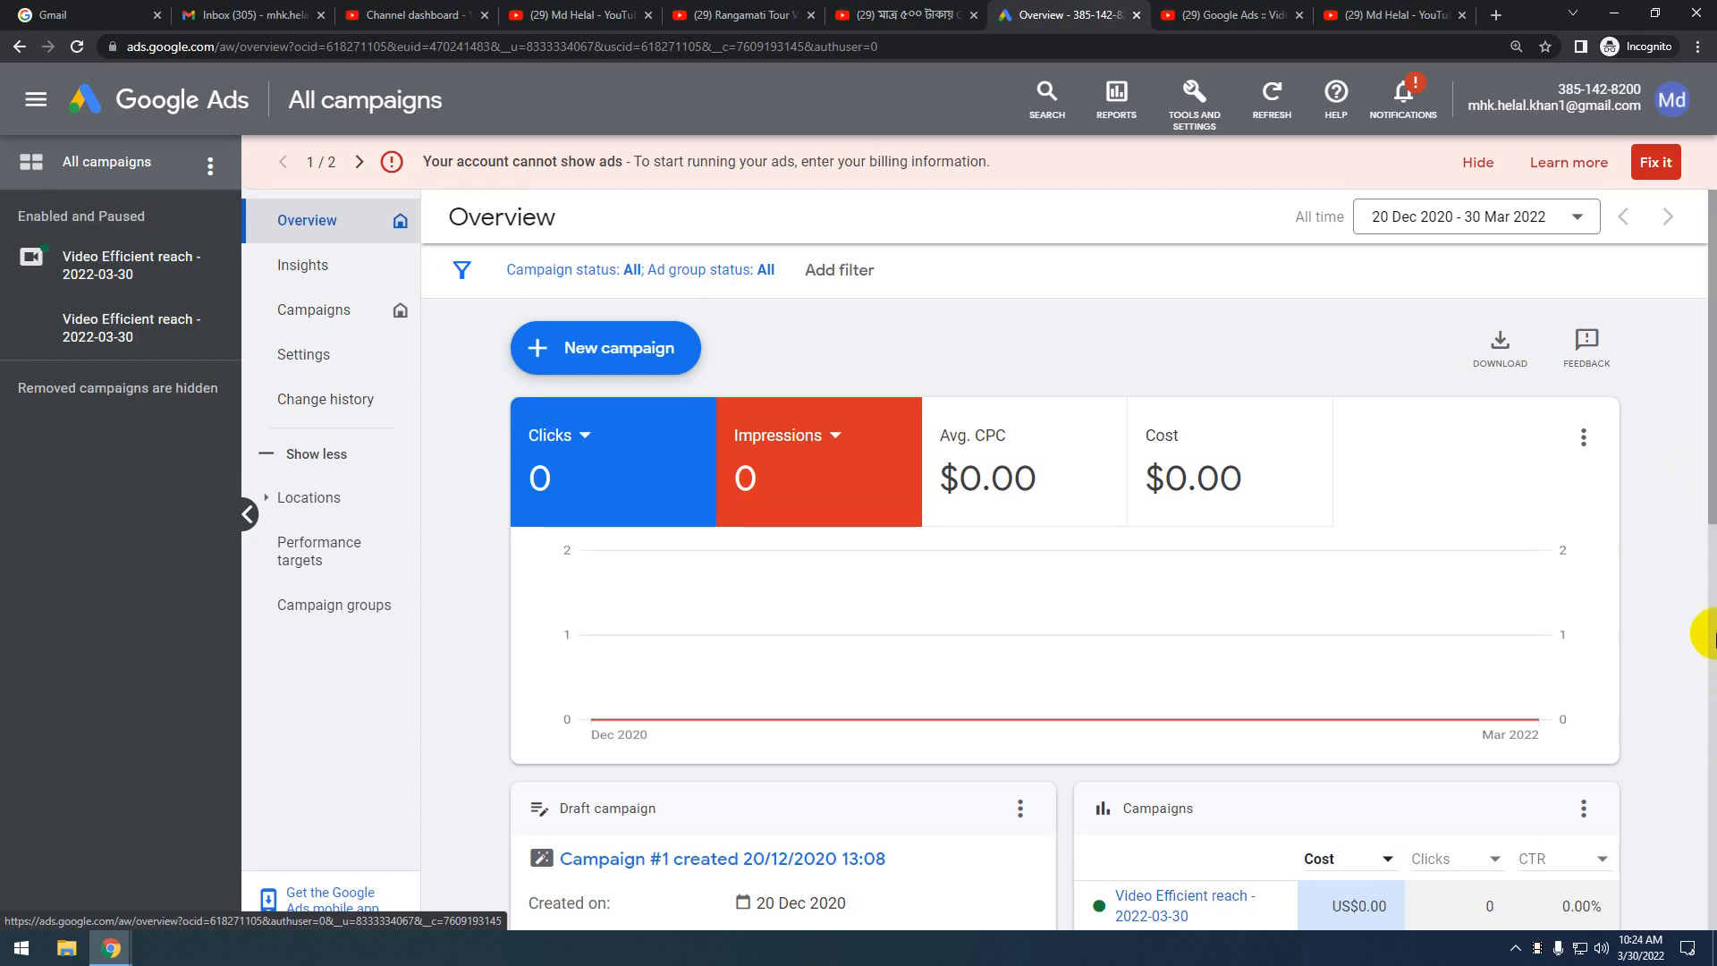
scroll(1715, 608, "down", 3)
scroll(1716, 608, "up", 3)
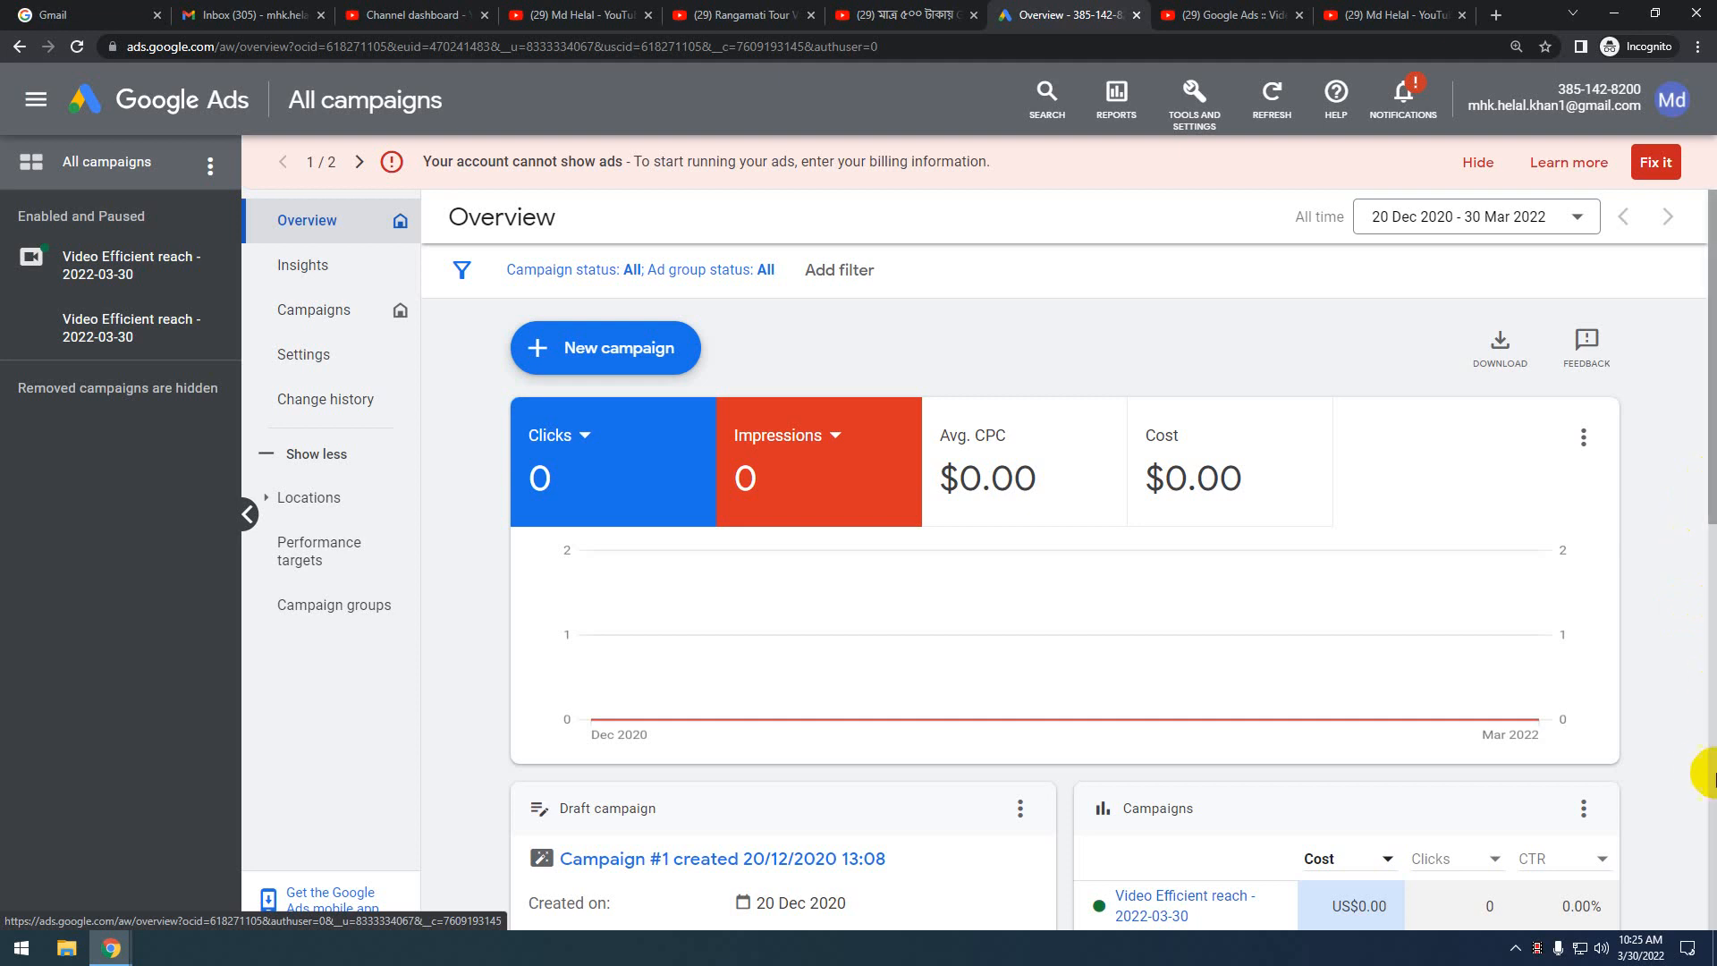
scroll(1708, 770, "down", 3)
Scroll back to the top of the Overview and start a new blank Incognito tab
scroll(1710, 767, "up", 3)
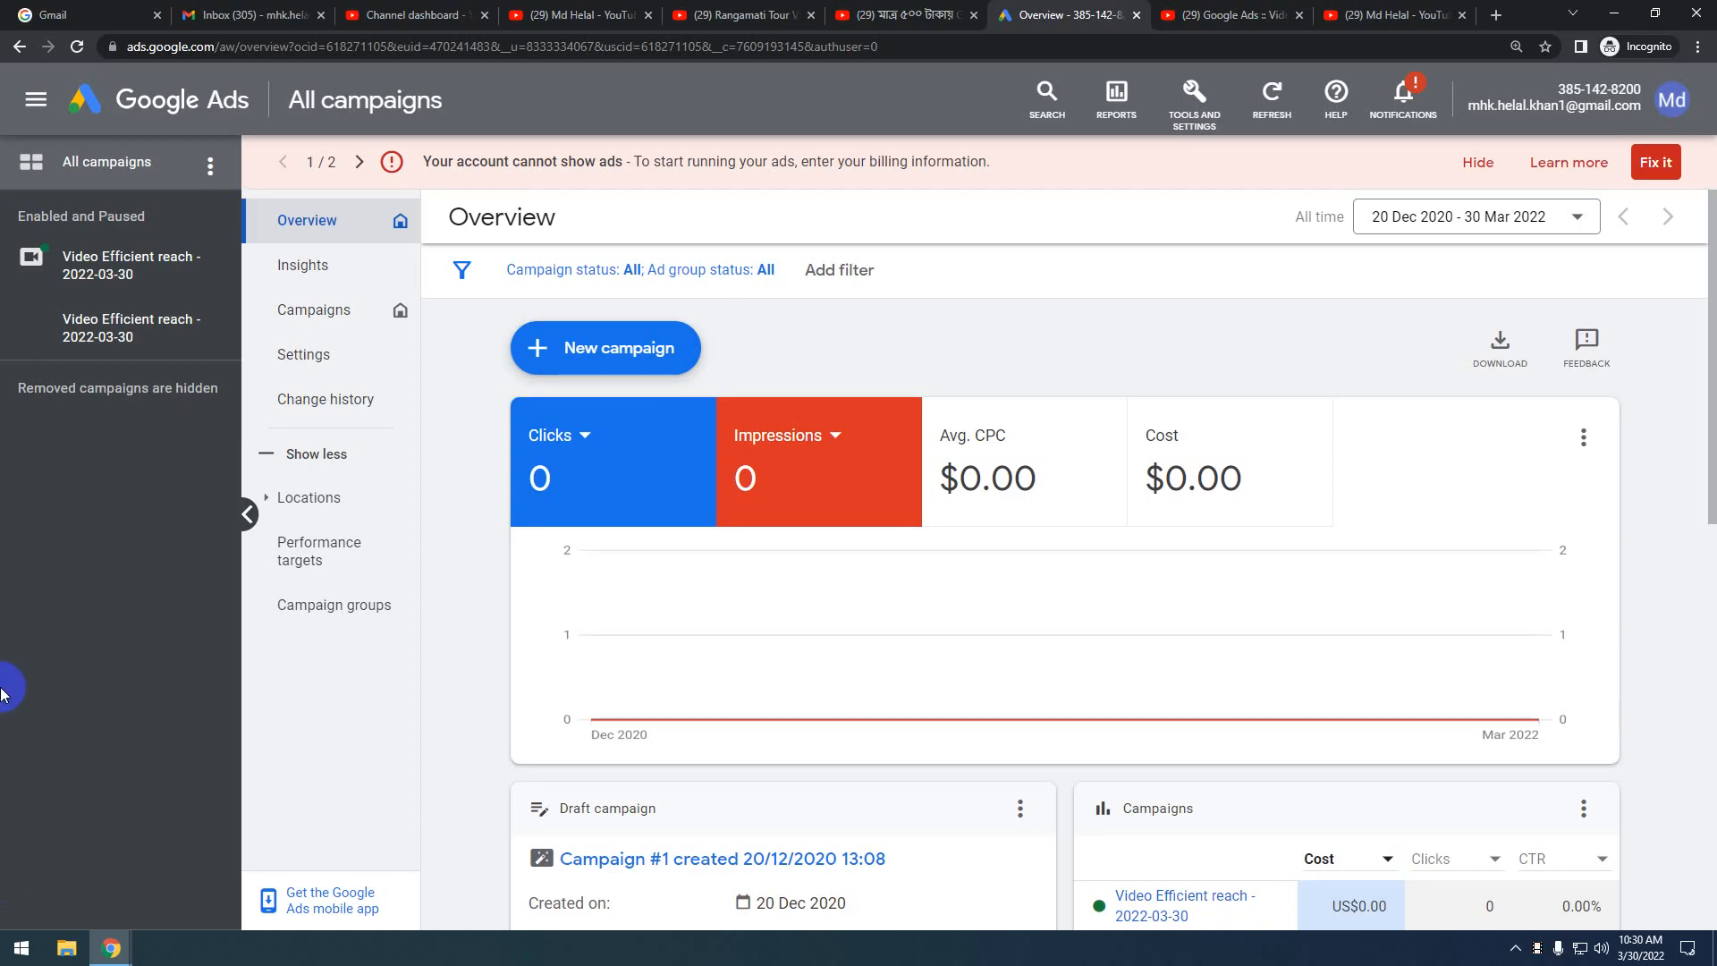
left_click(1497, 16)
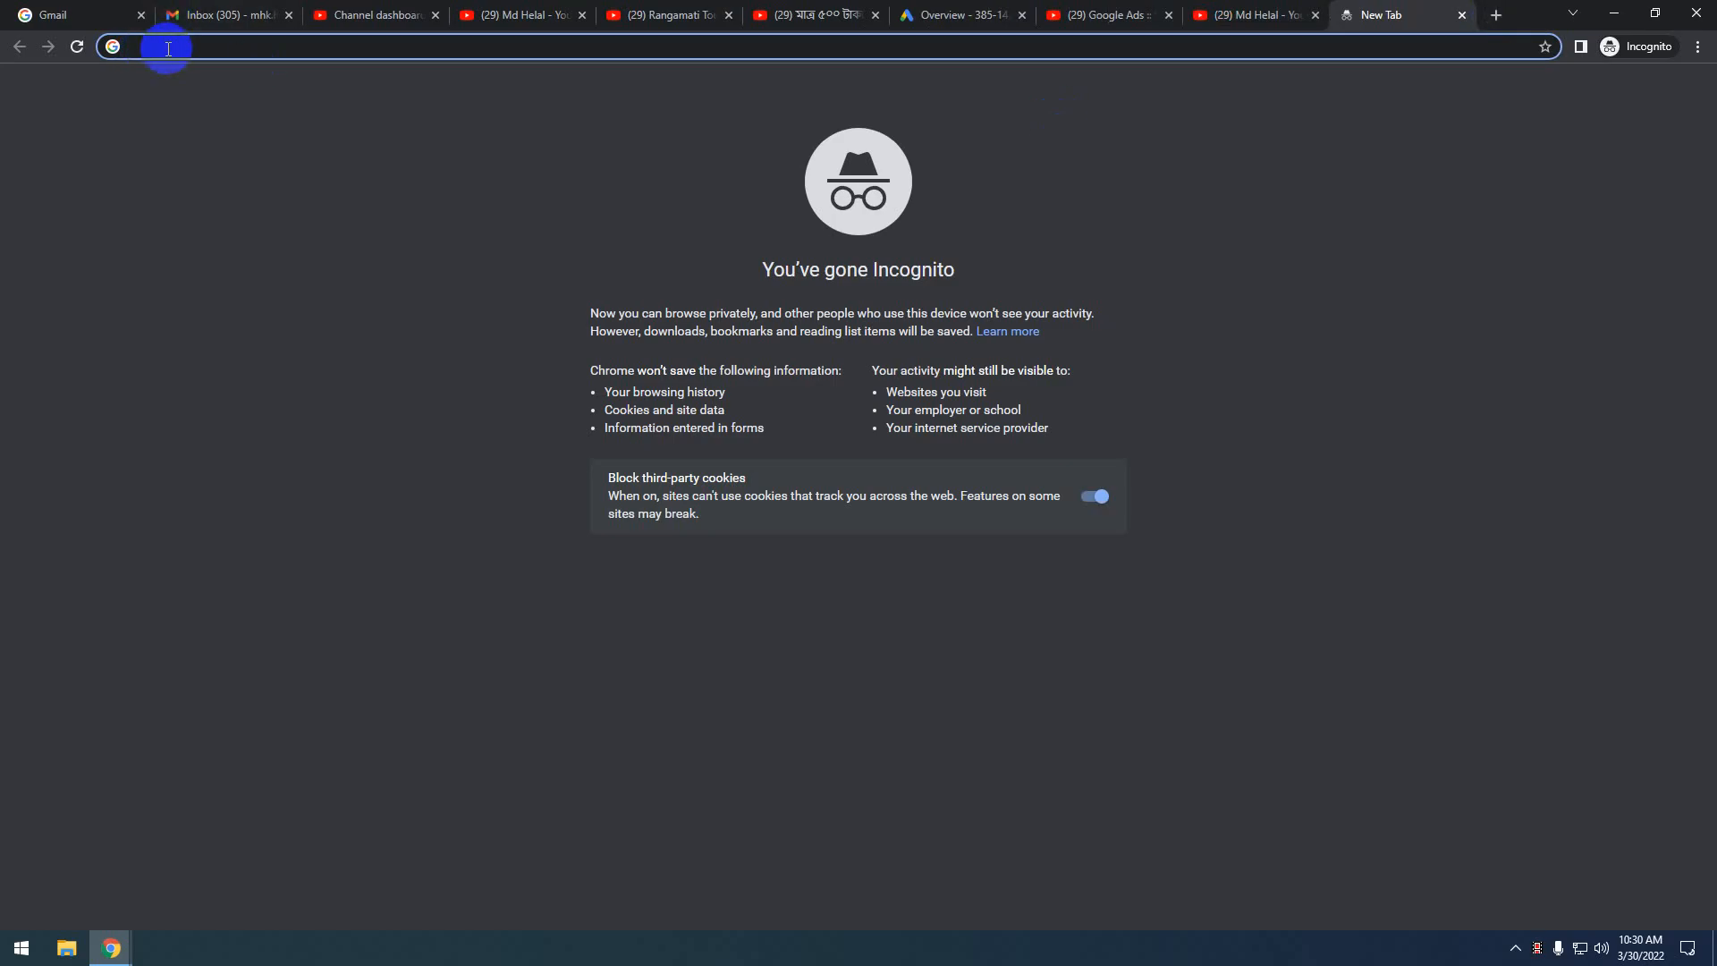
Go to Fiverr, open the Website Design category (513 services) and close the Join Fiverr prompt
type("fiver")
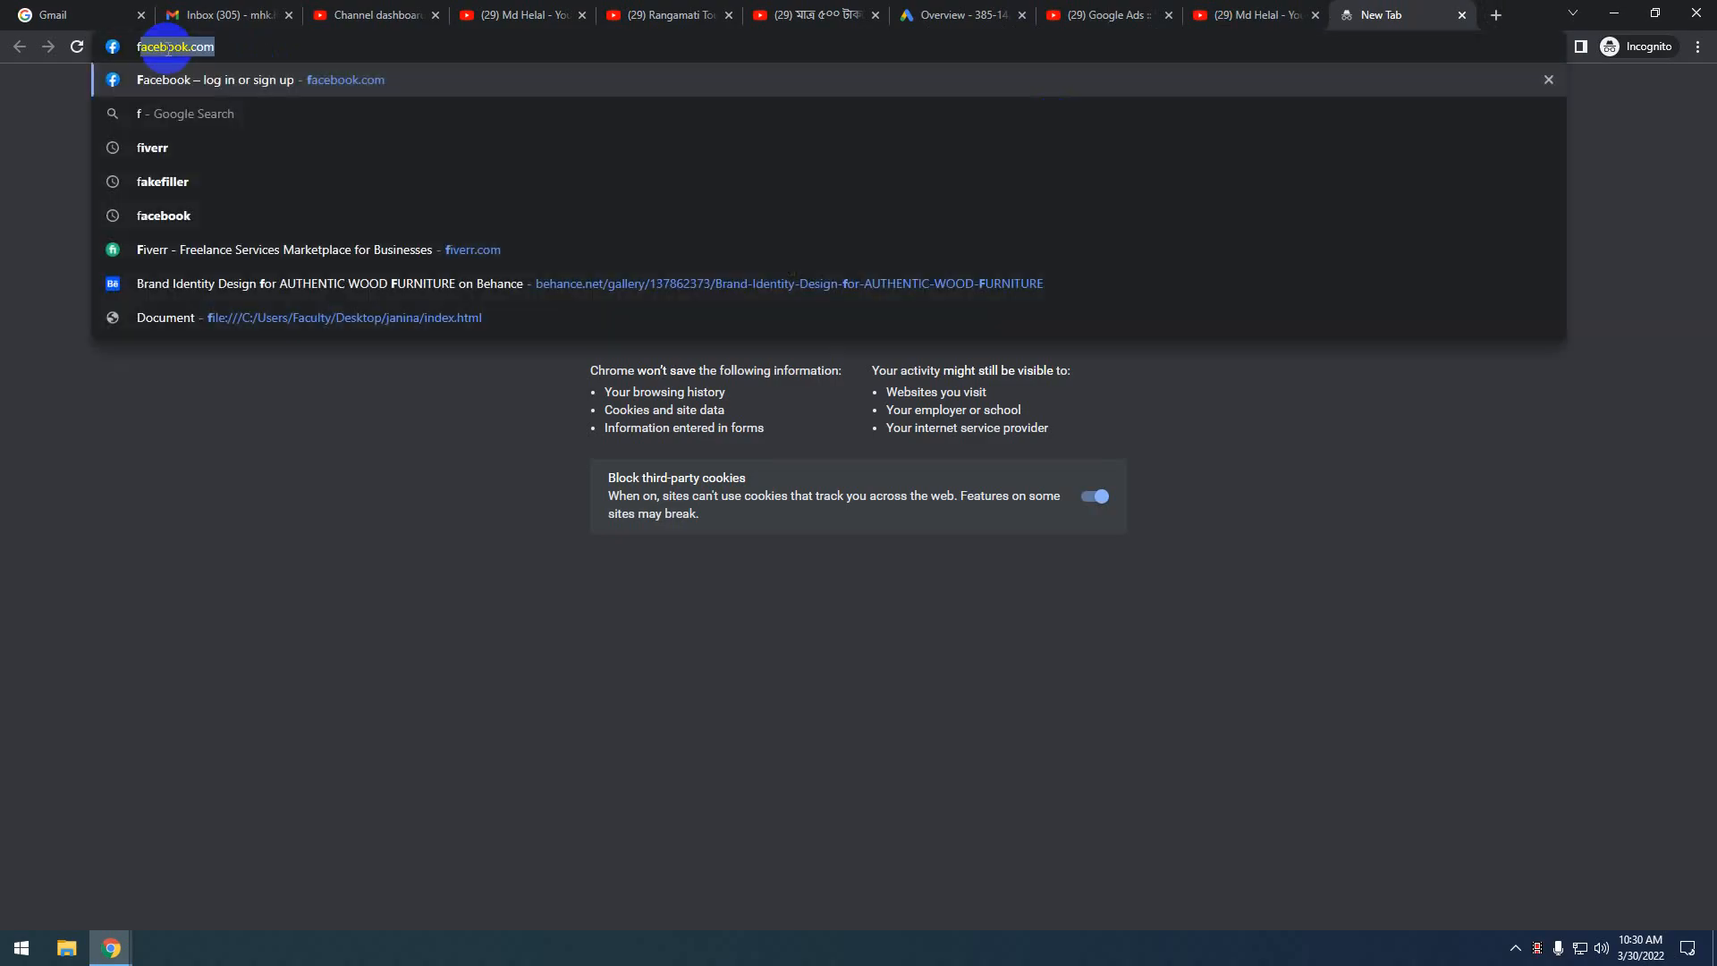
type("r")
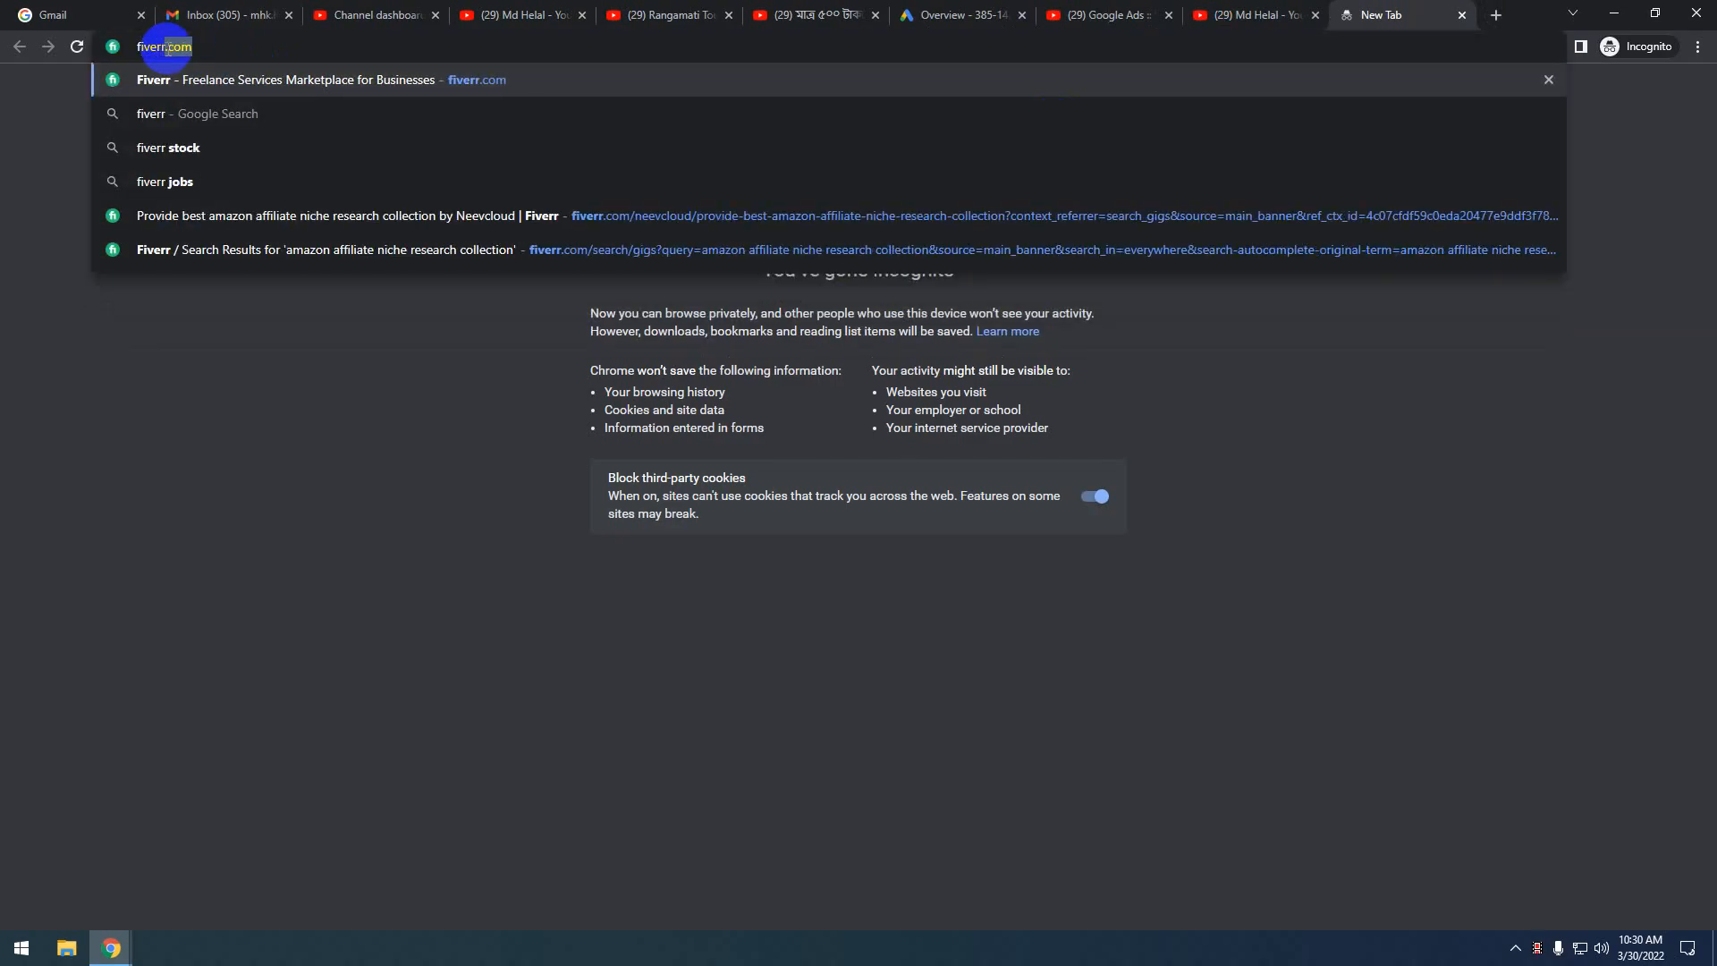
key("Return")
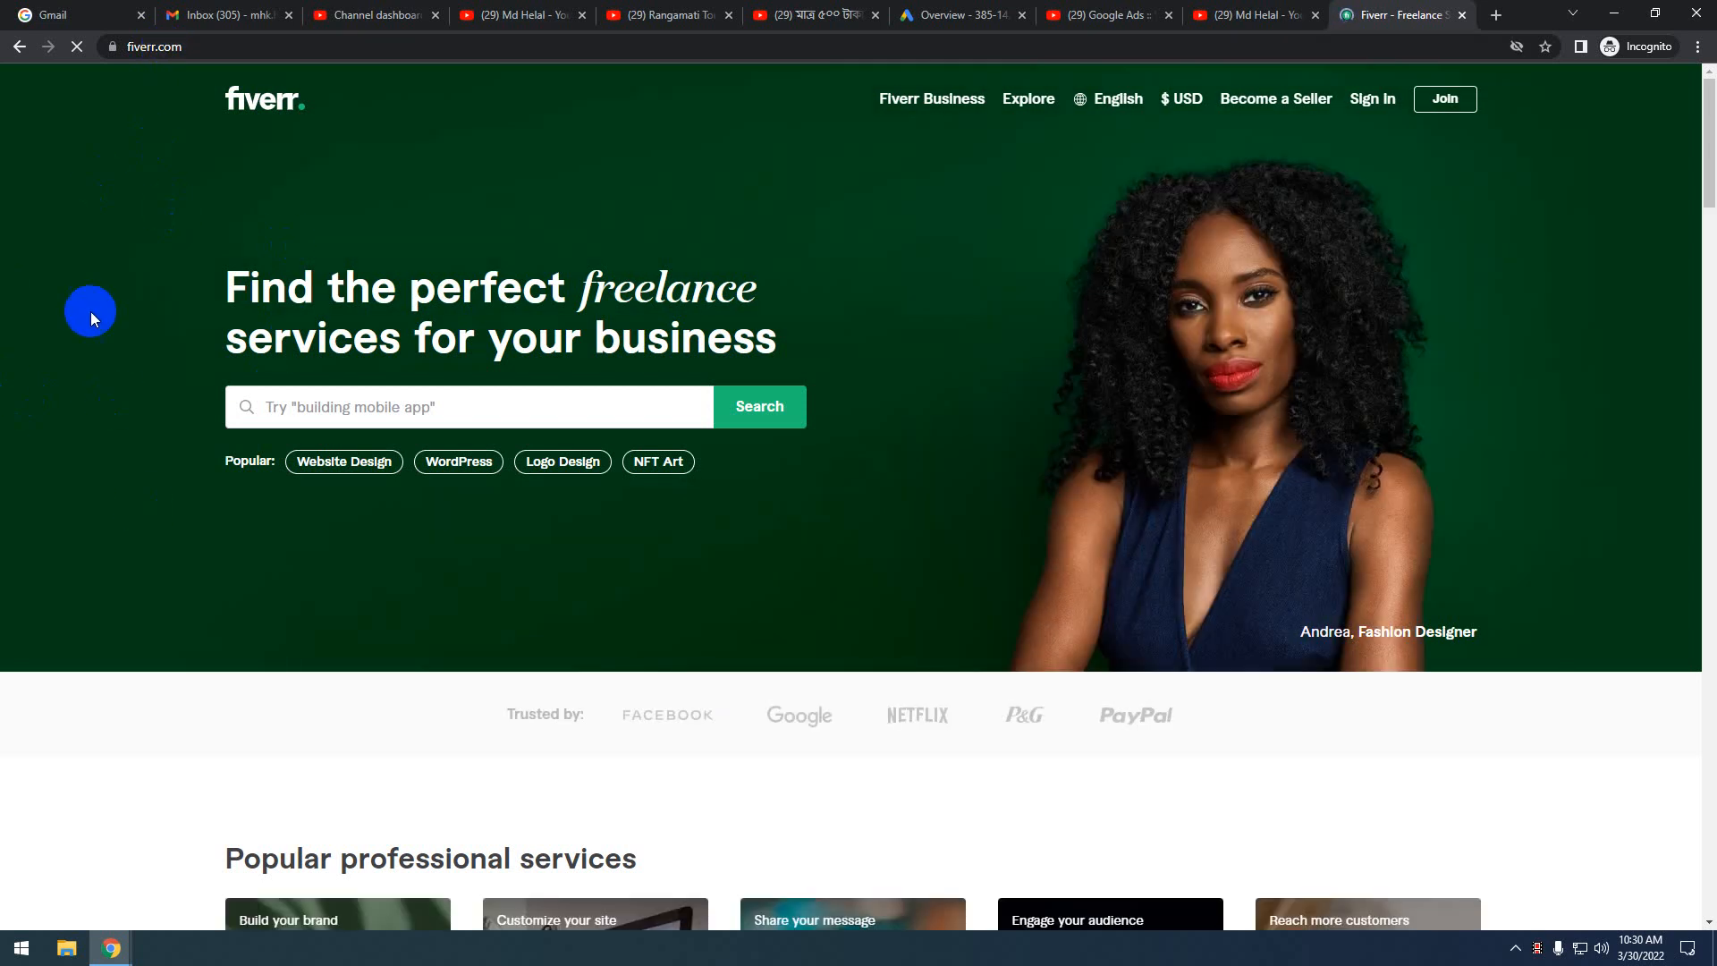
left_click(448, 409)
left_click(355, 472)
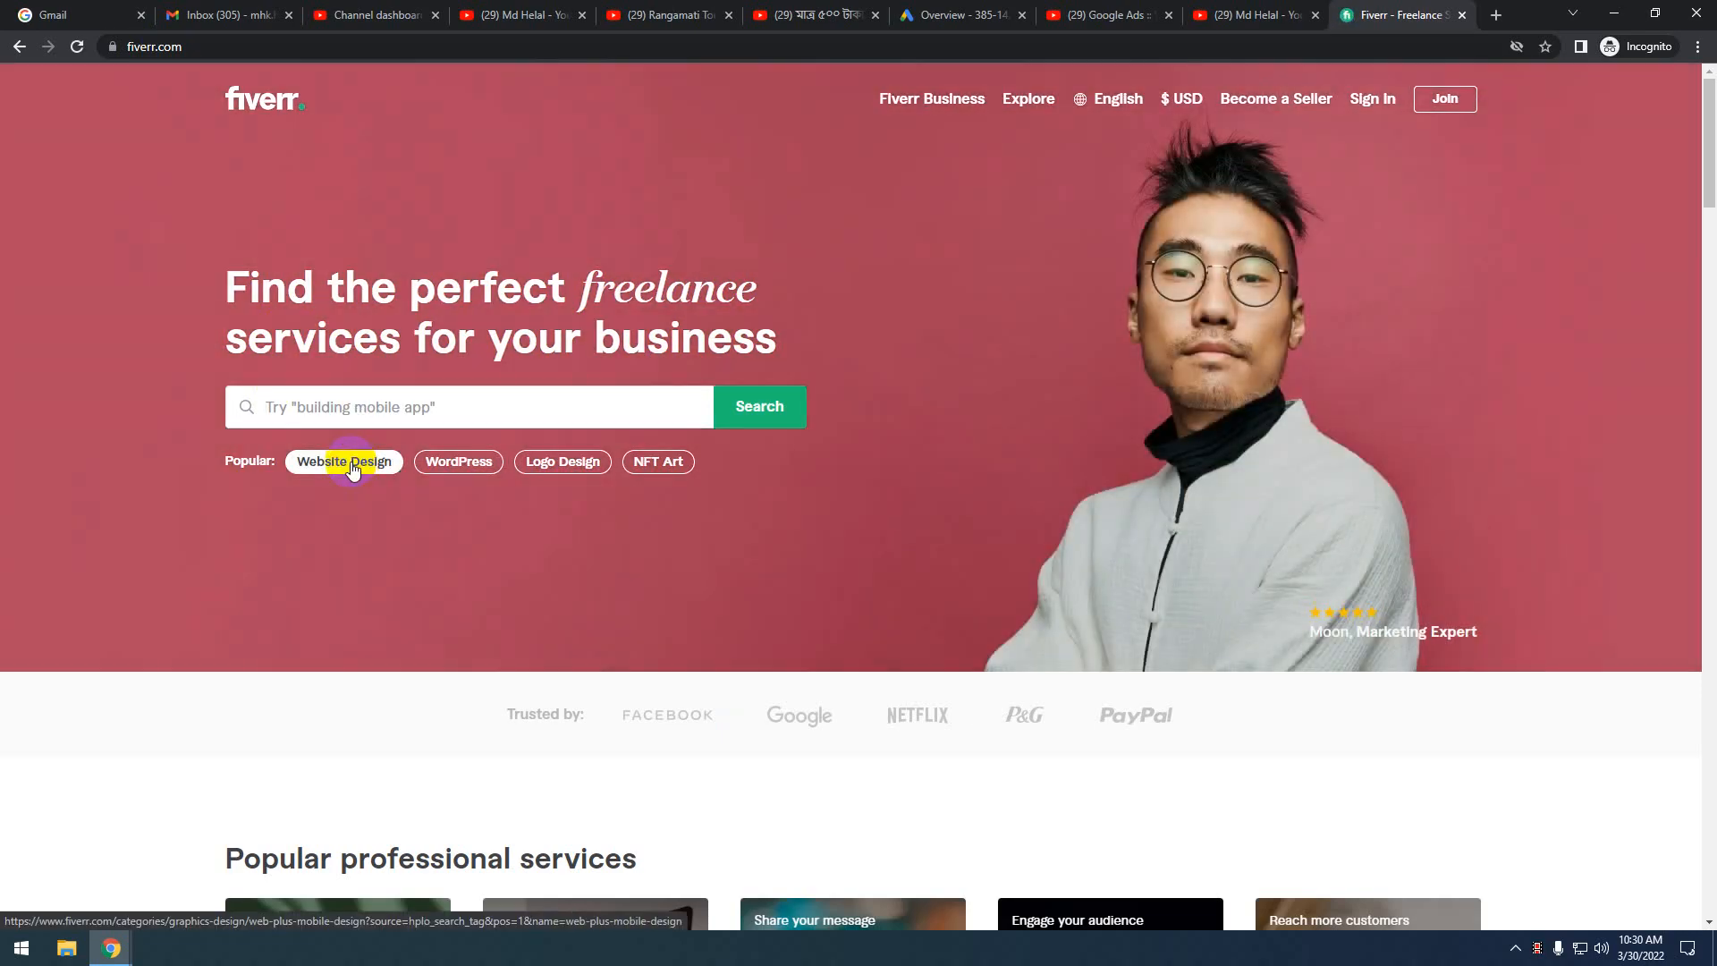
left_click(327, 394)
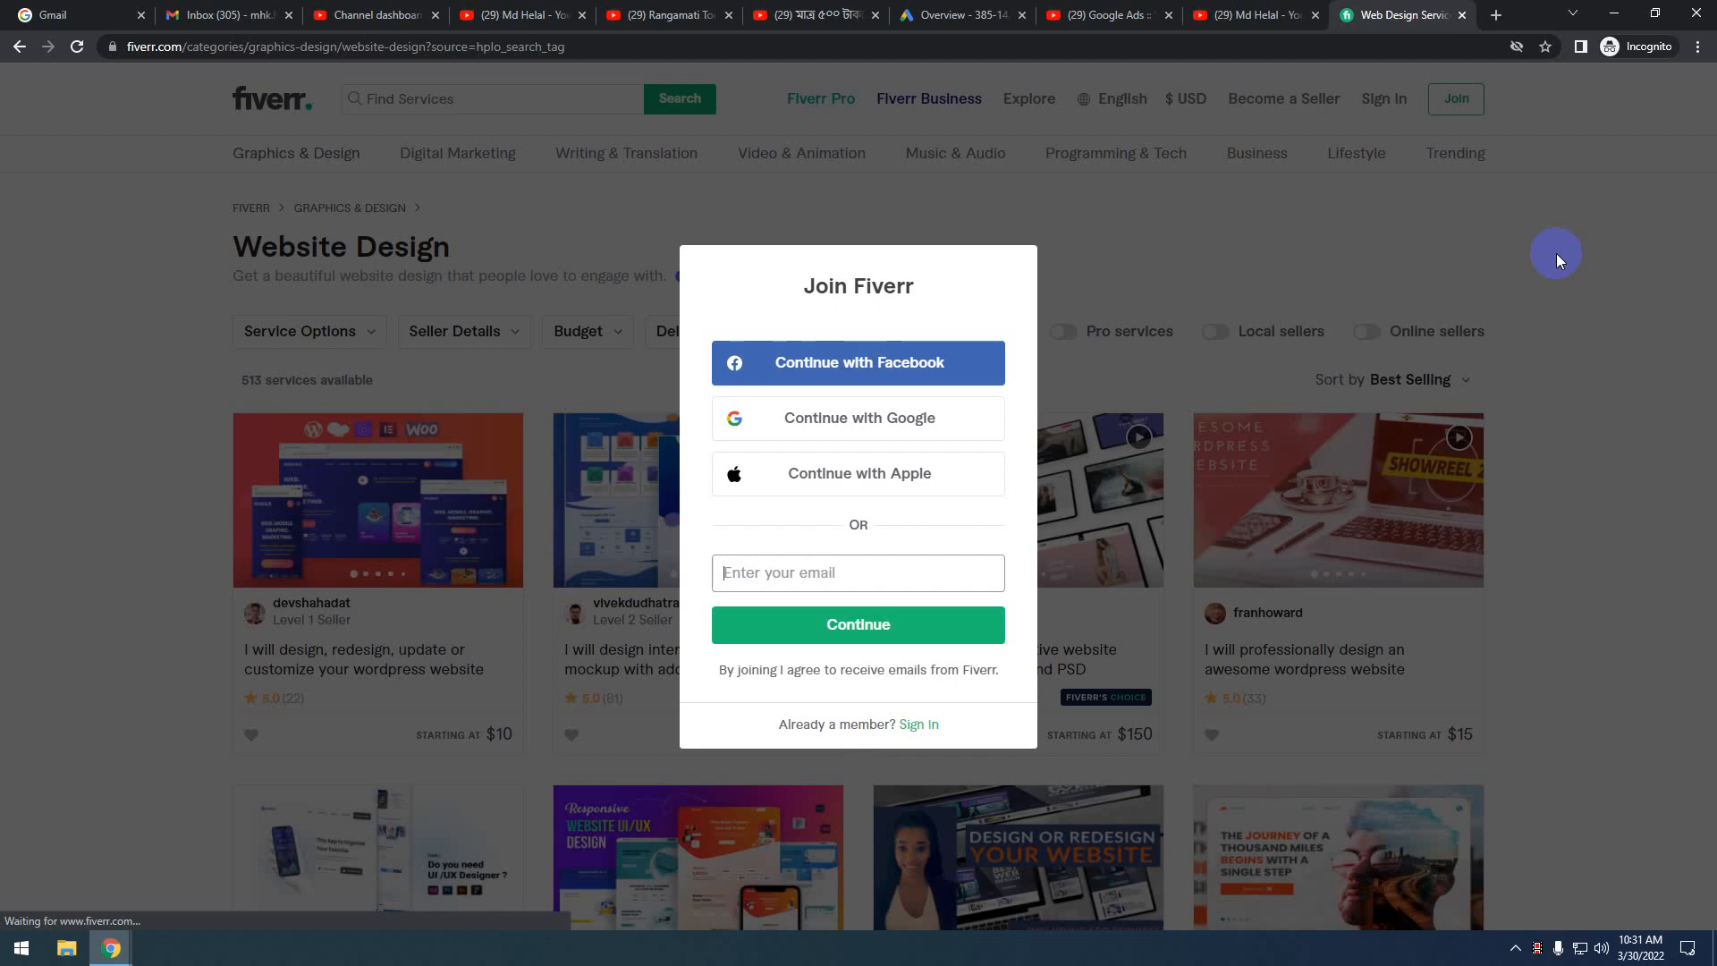
left_click(1551, 349)
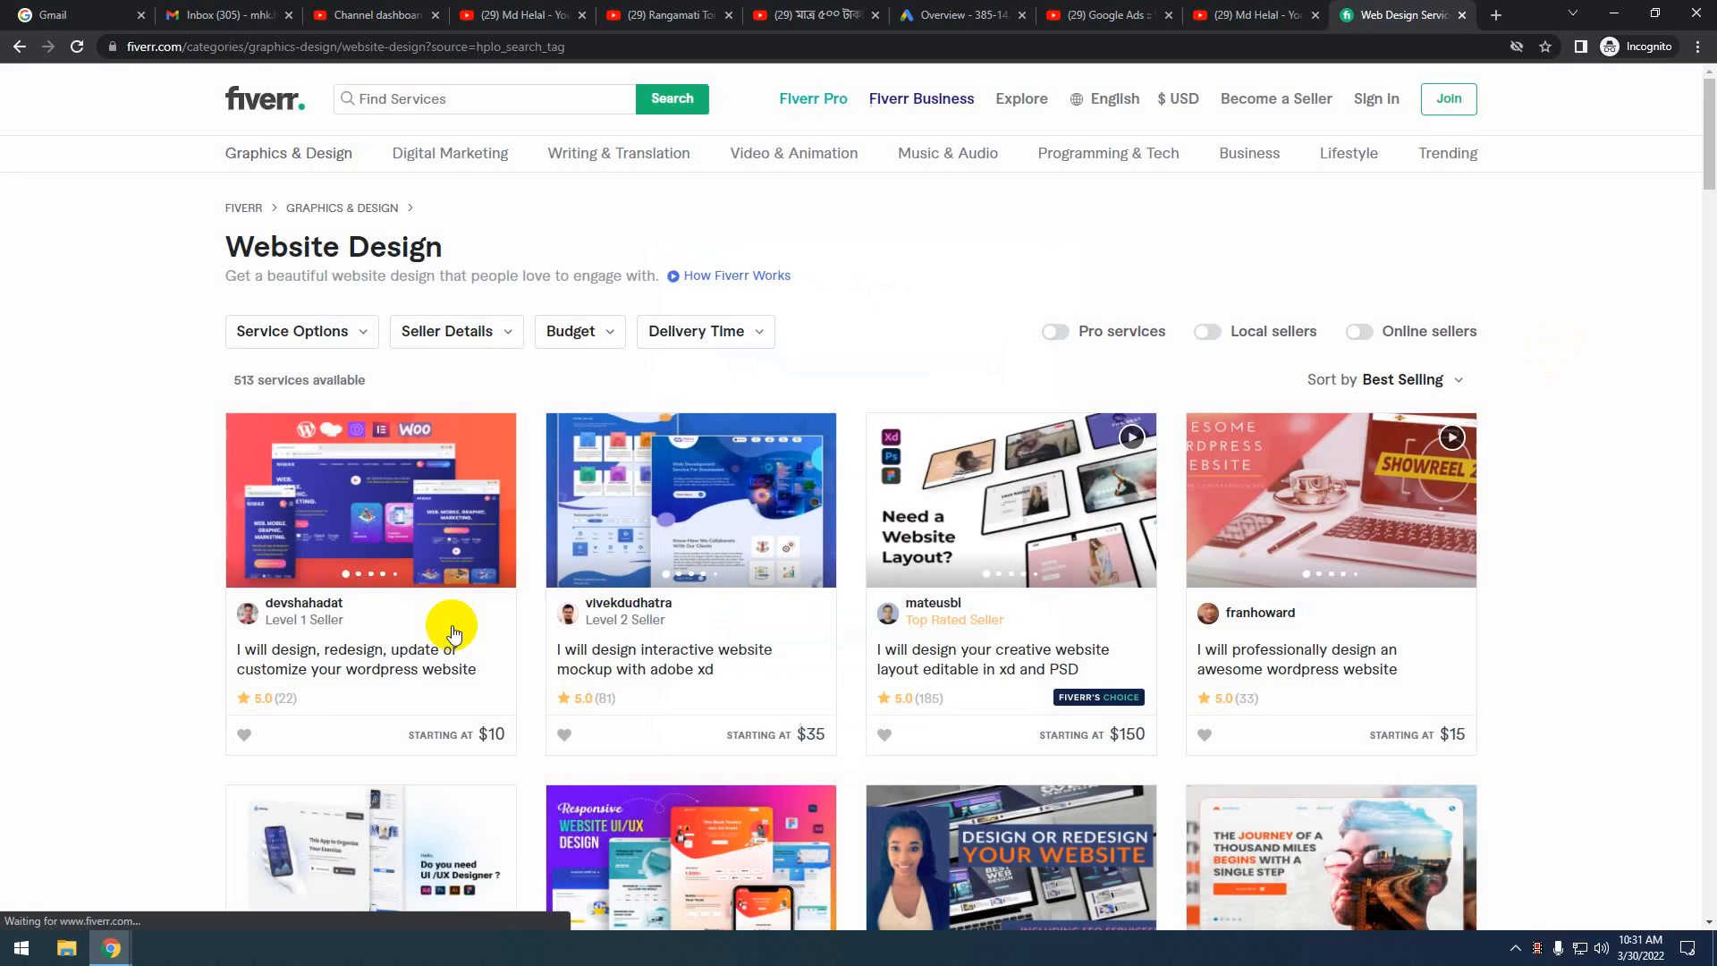
scroll(387, 512, "down", 4)
scroll(388, 513, "up", 4)
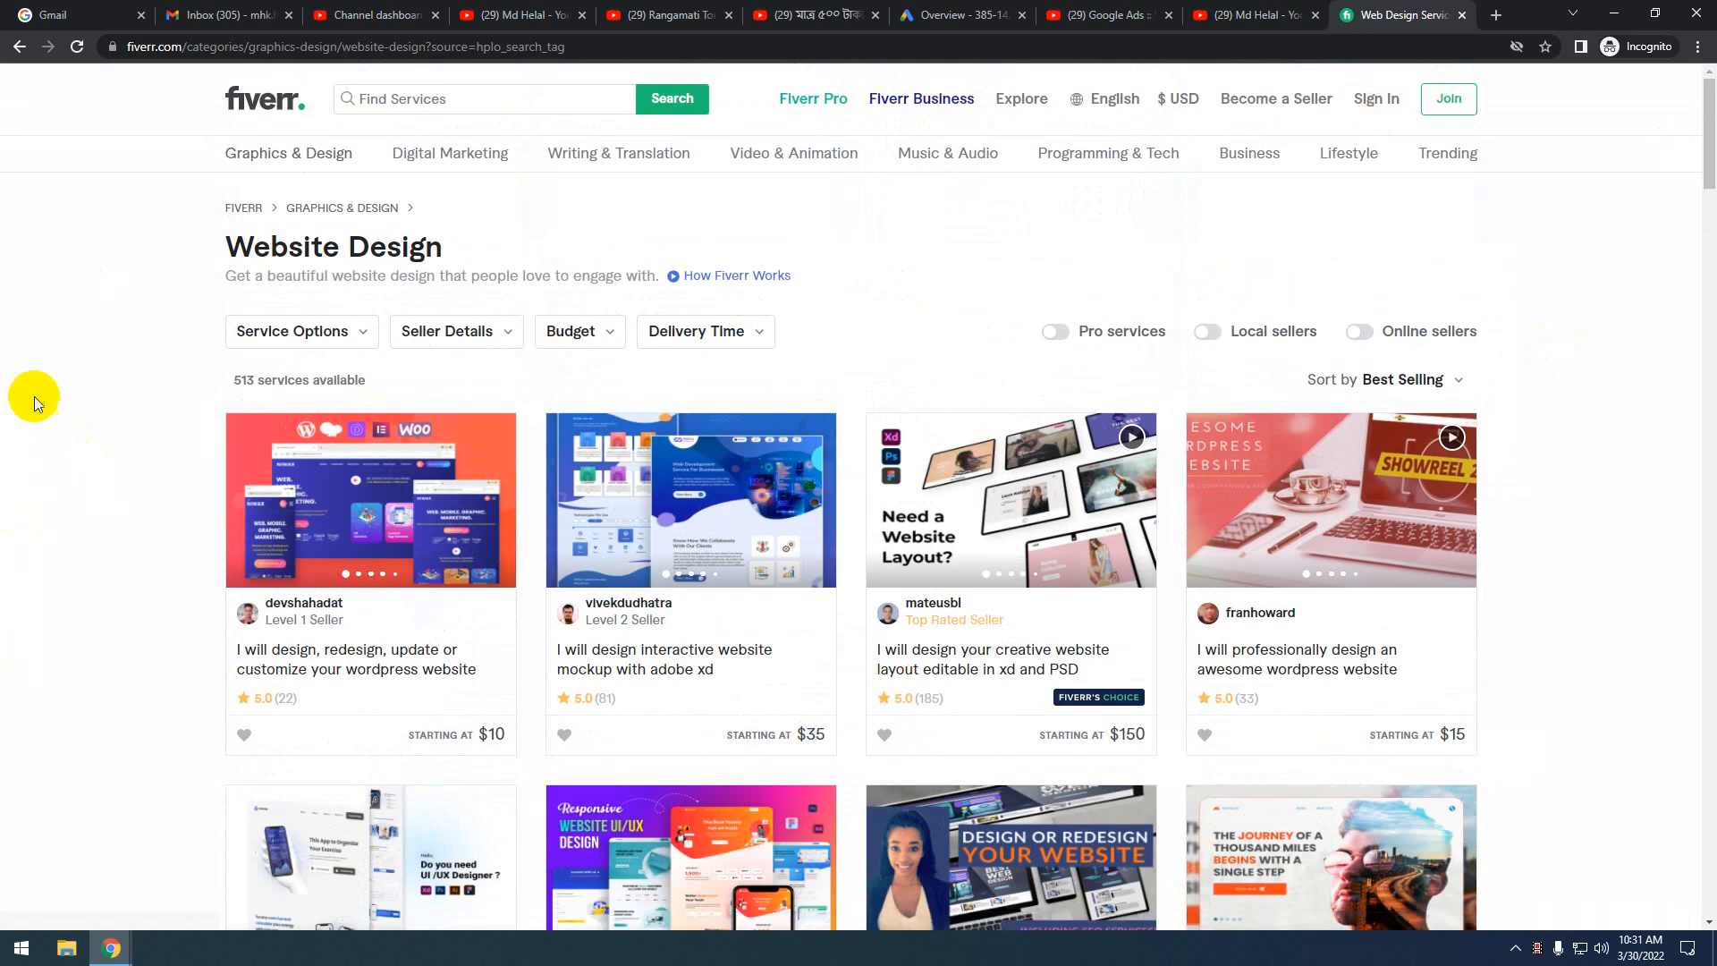
View Fiverr's Become a Seller page, go back to Website Design, then close the Fiverr tab
left_click(1285, 105)
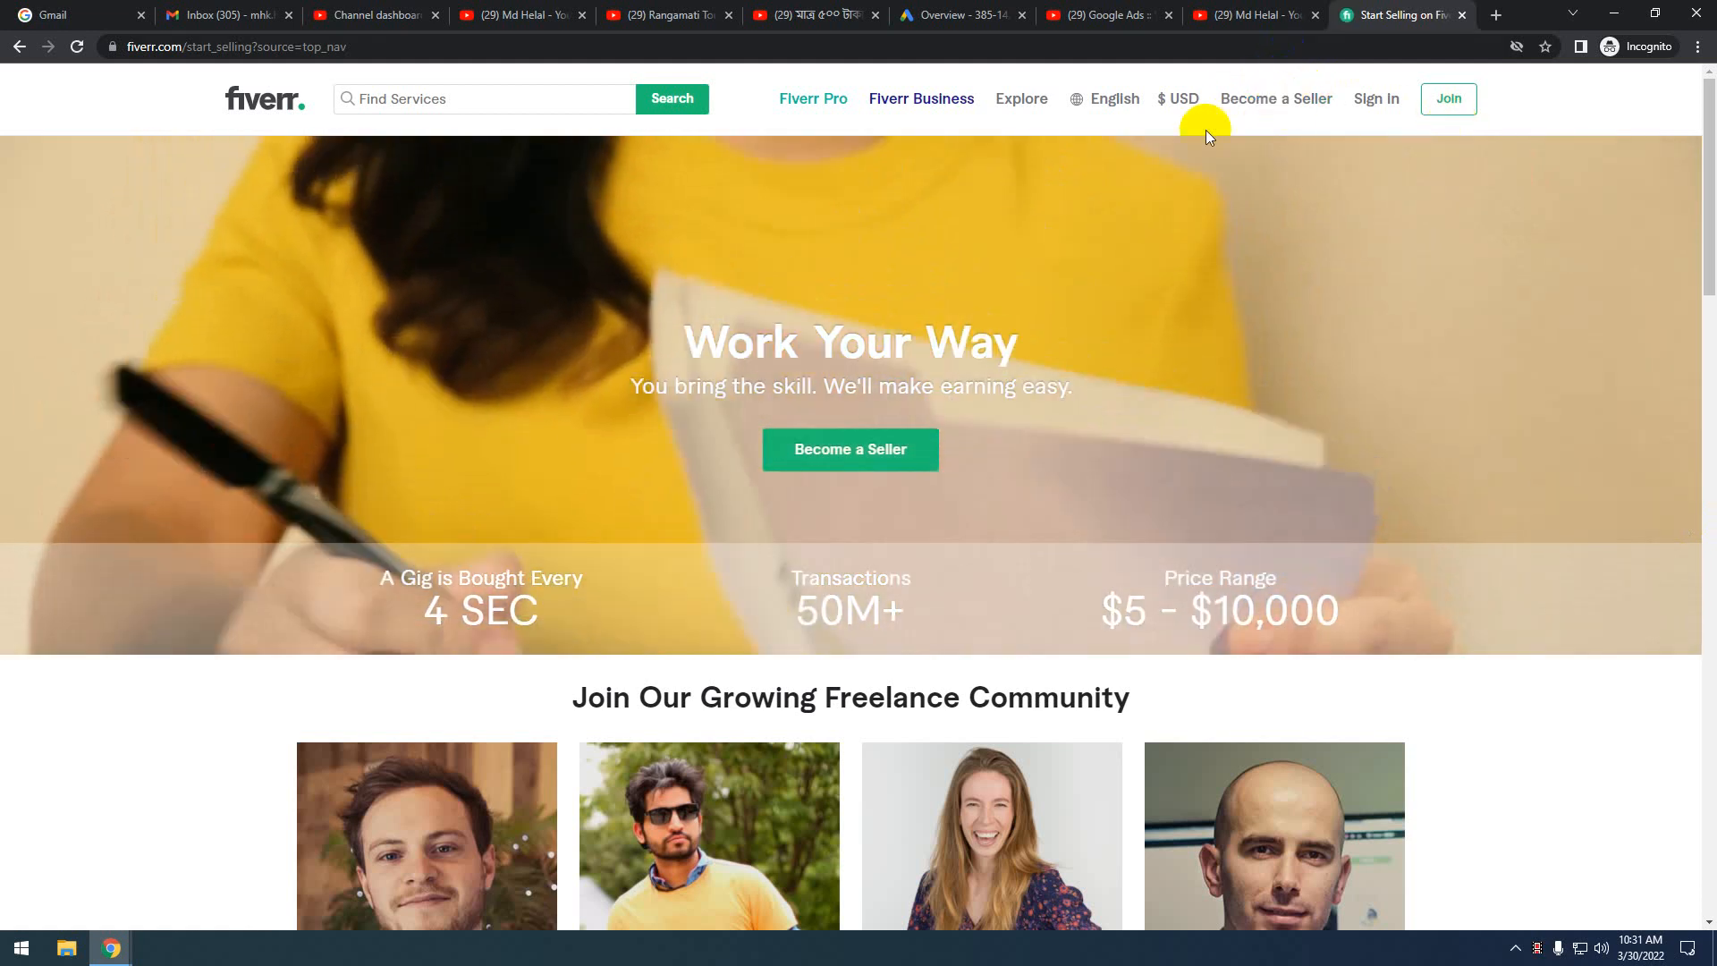
left_click(14, 55)
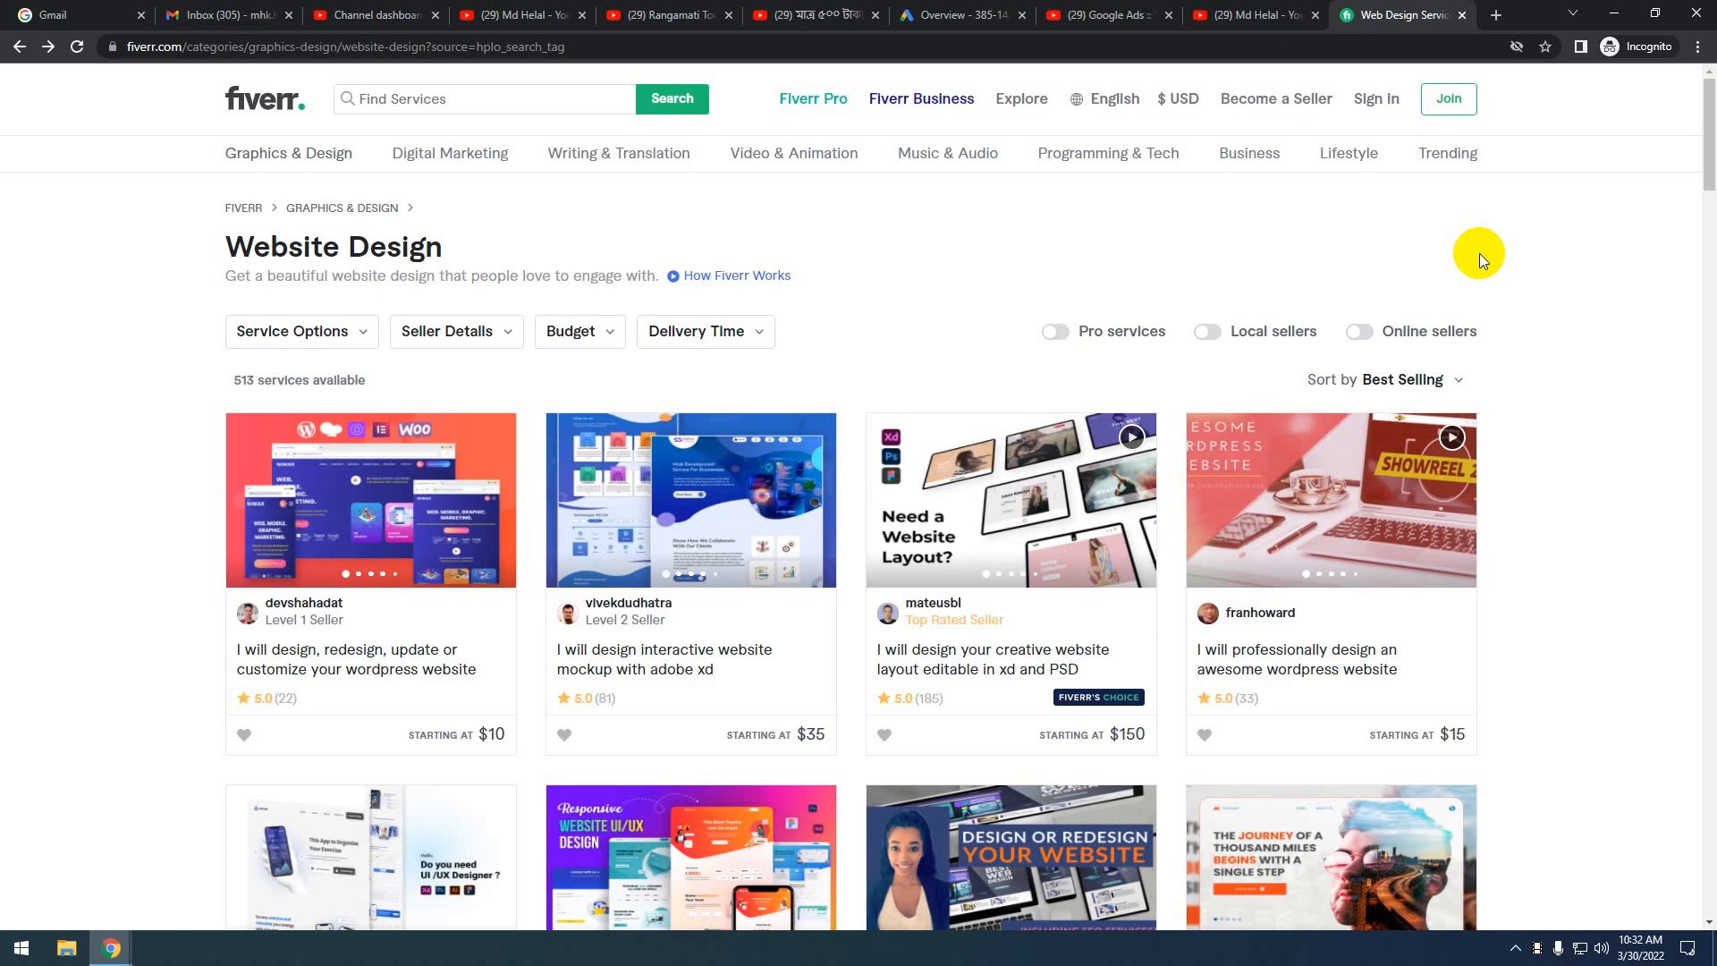
left_click(1462, 16)
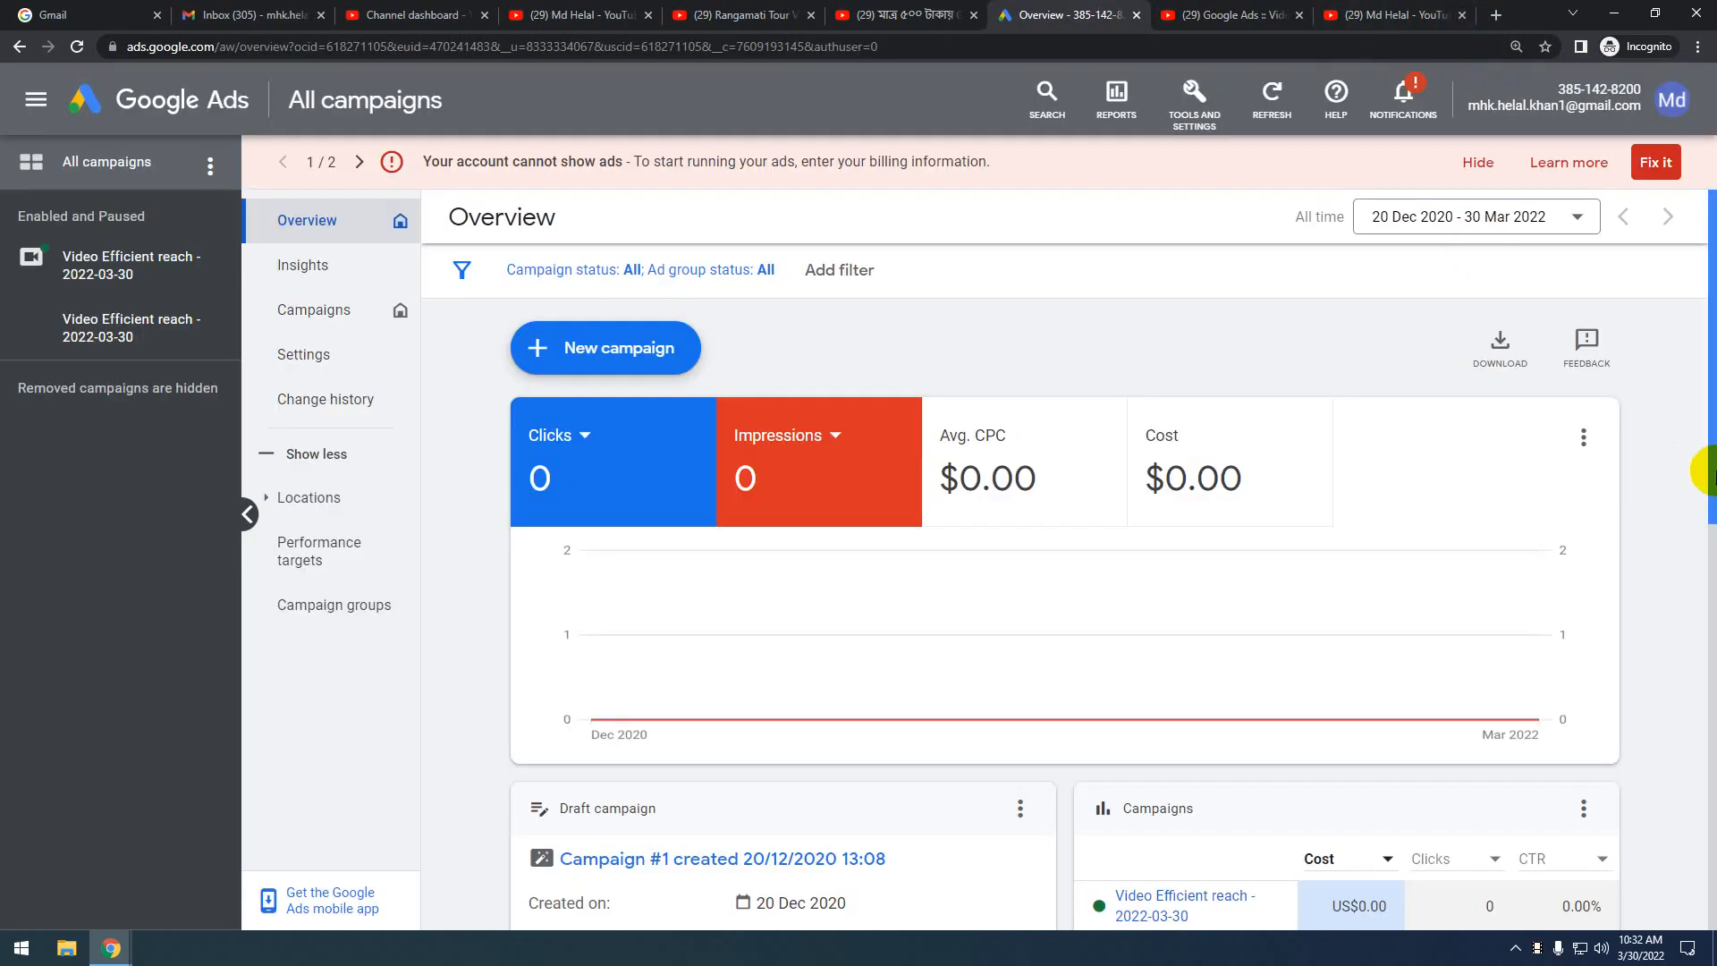
Load citibd.com in a new tab and try signing in with the saved teacher username and password
left_click(1495, 16)
type("citibd.com")
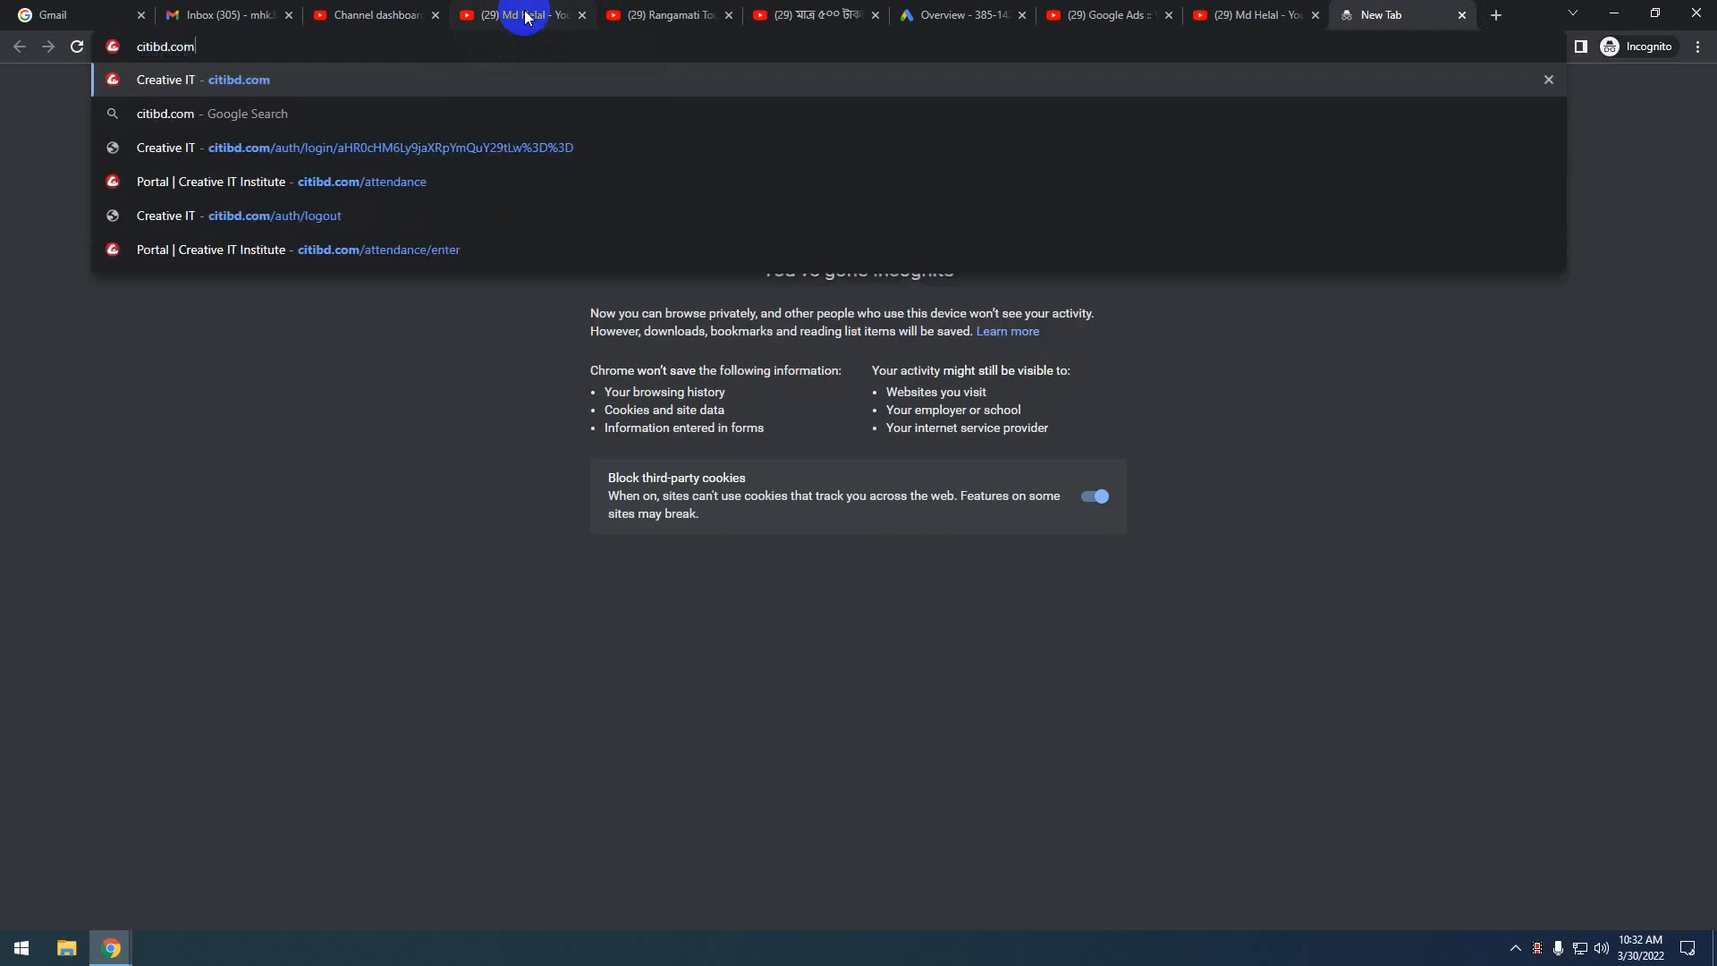
key("Return")
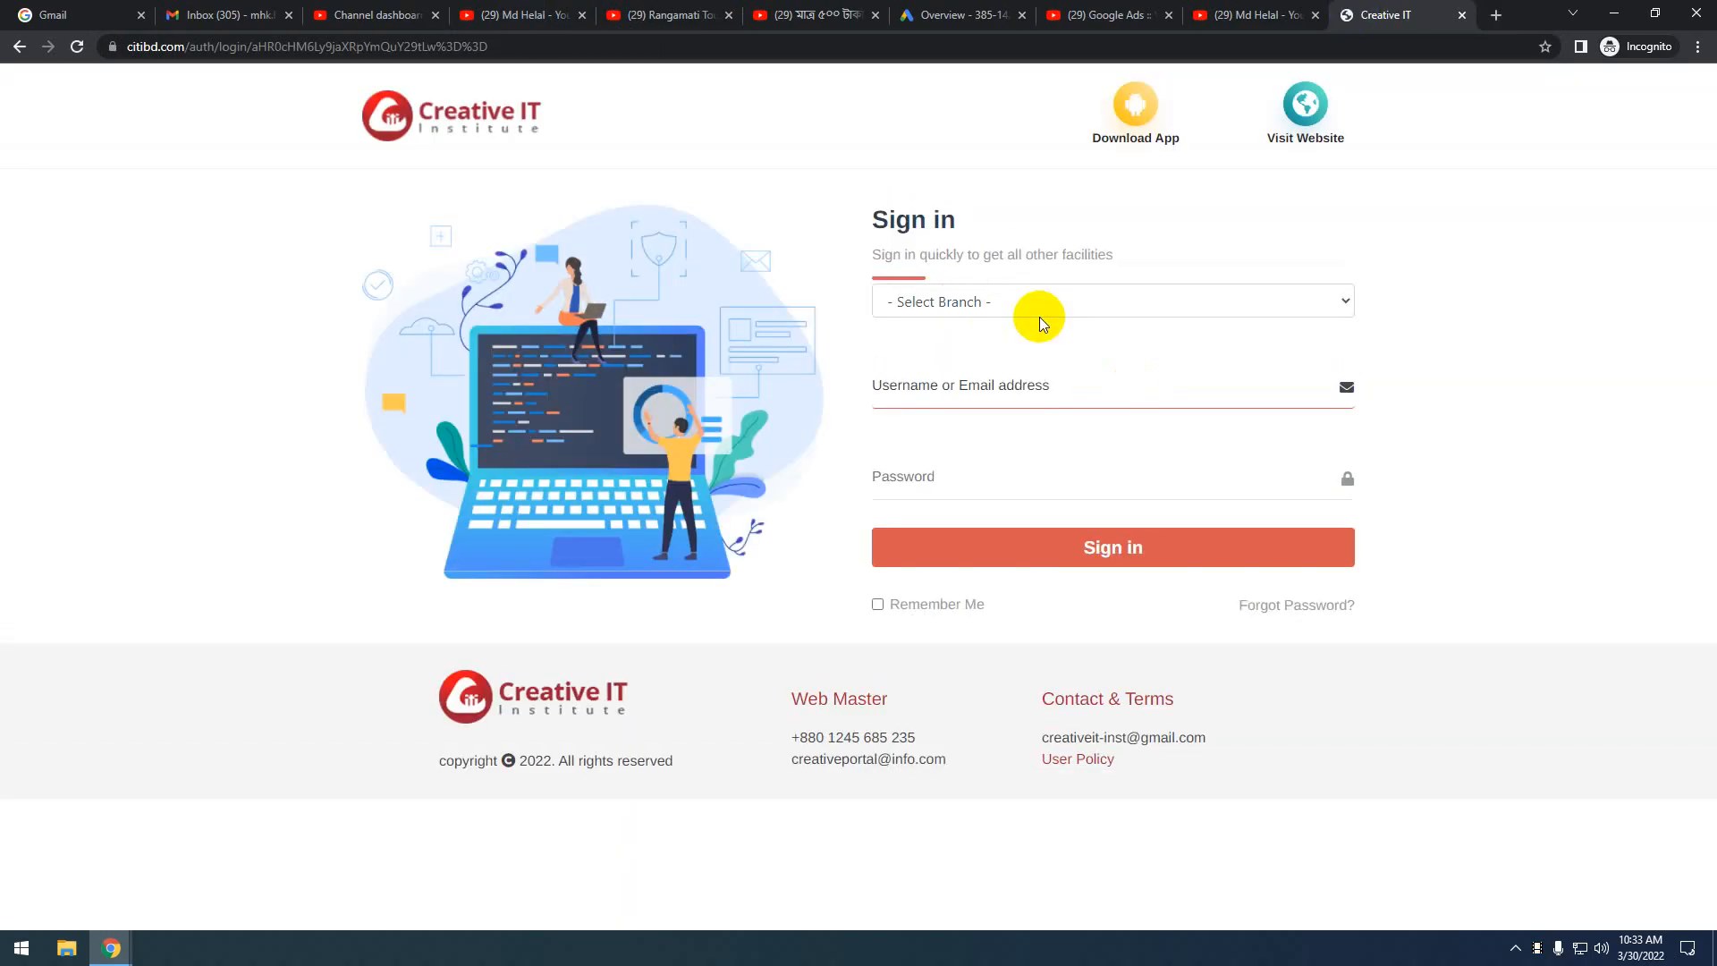
left_click(953, 306)
left_click(934, 407)
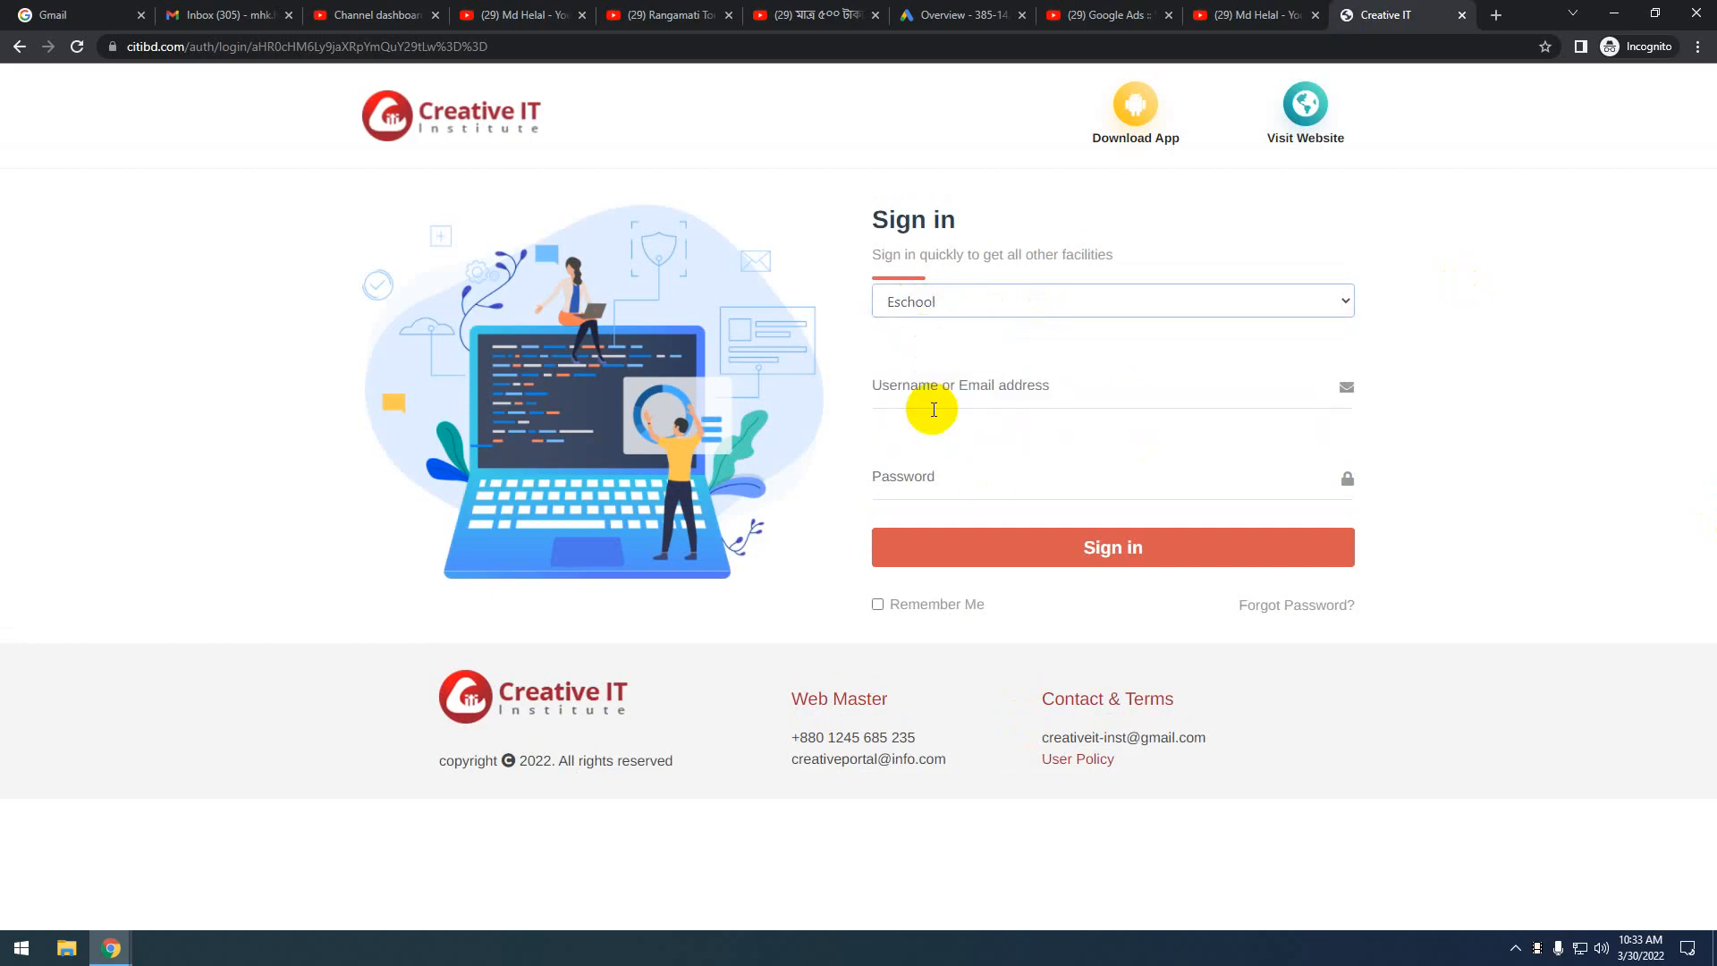
left_click(889, 394)
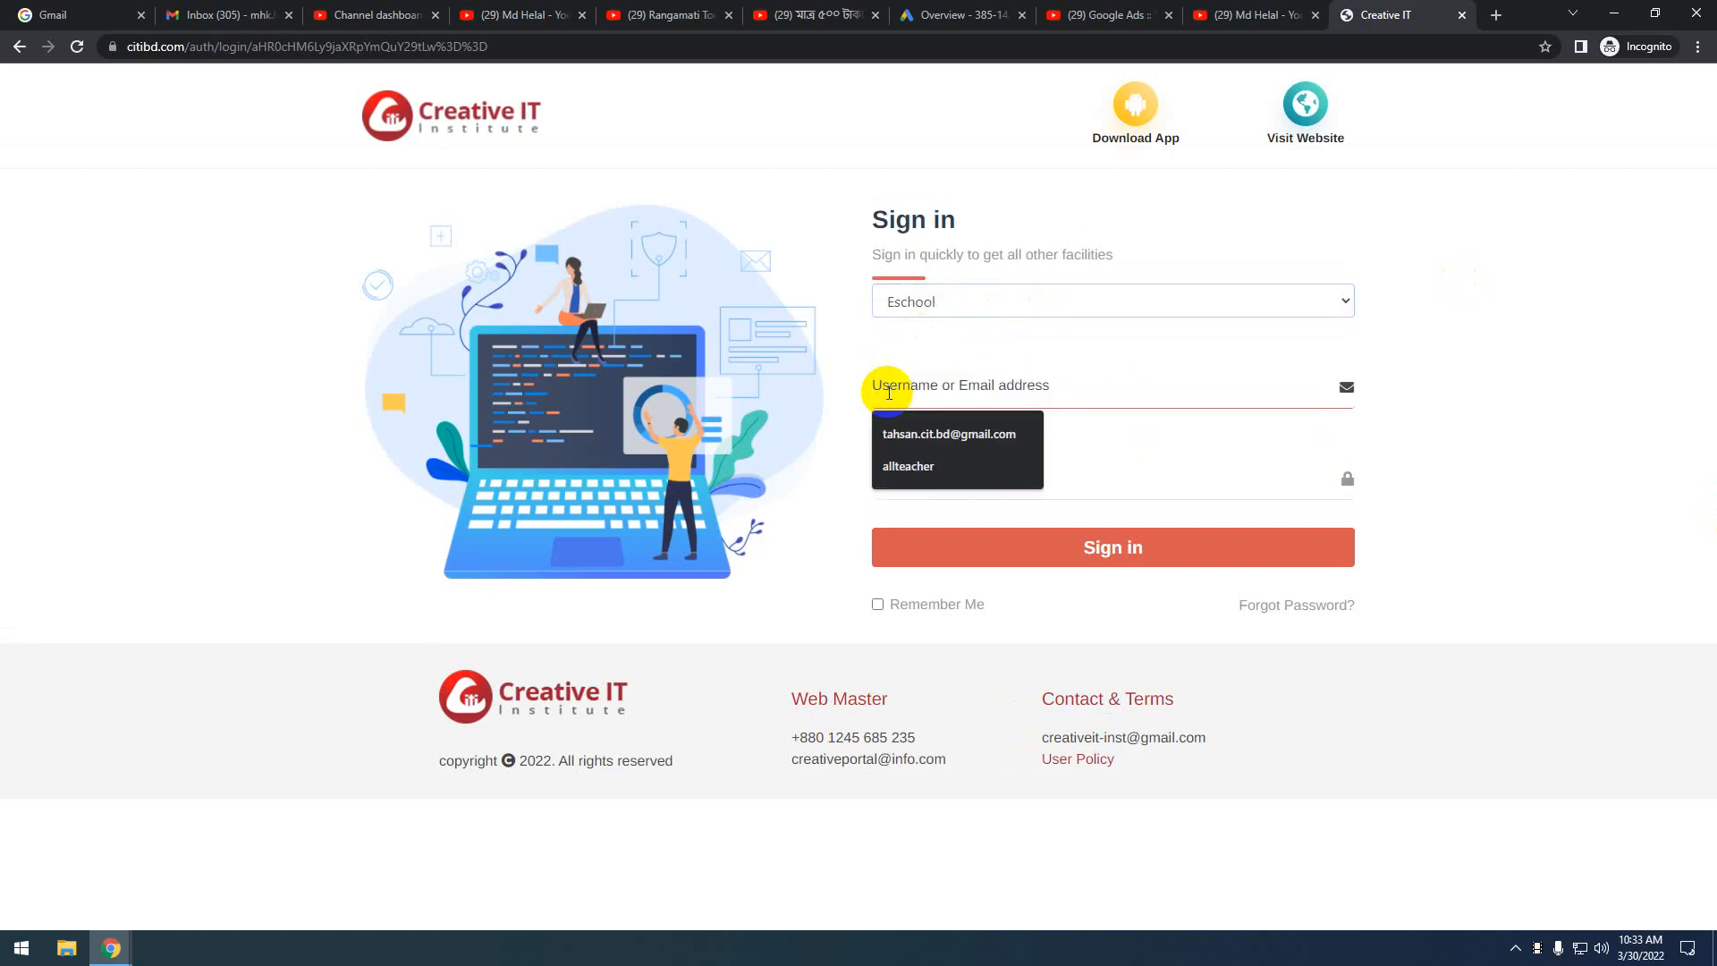
left_click(908, 465)
left_click(897, 481)
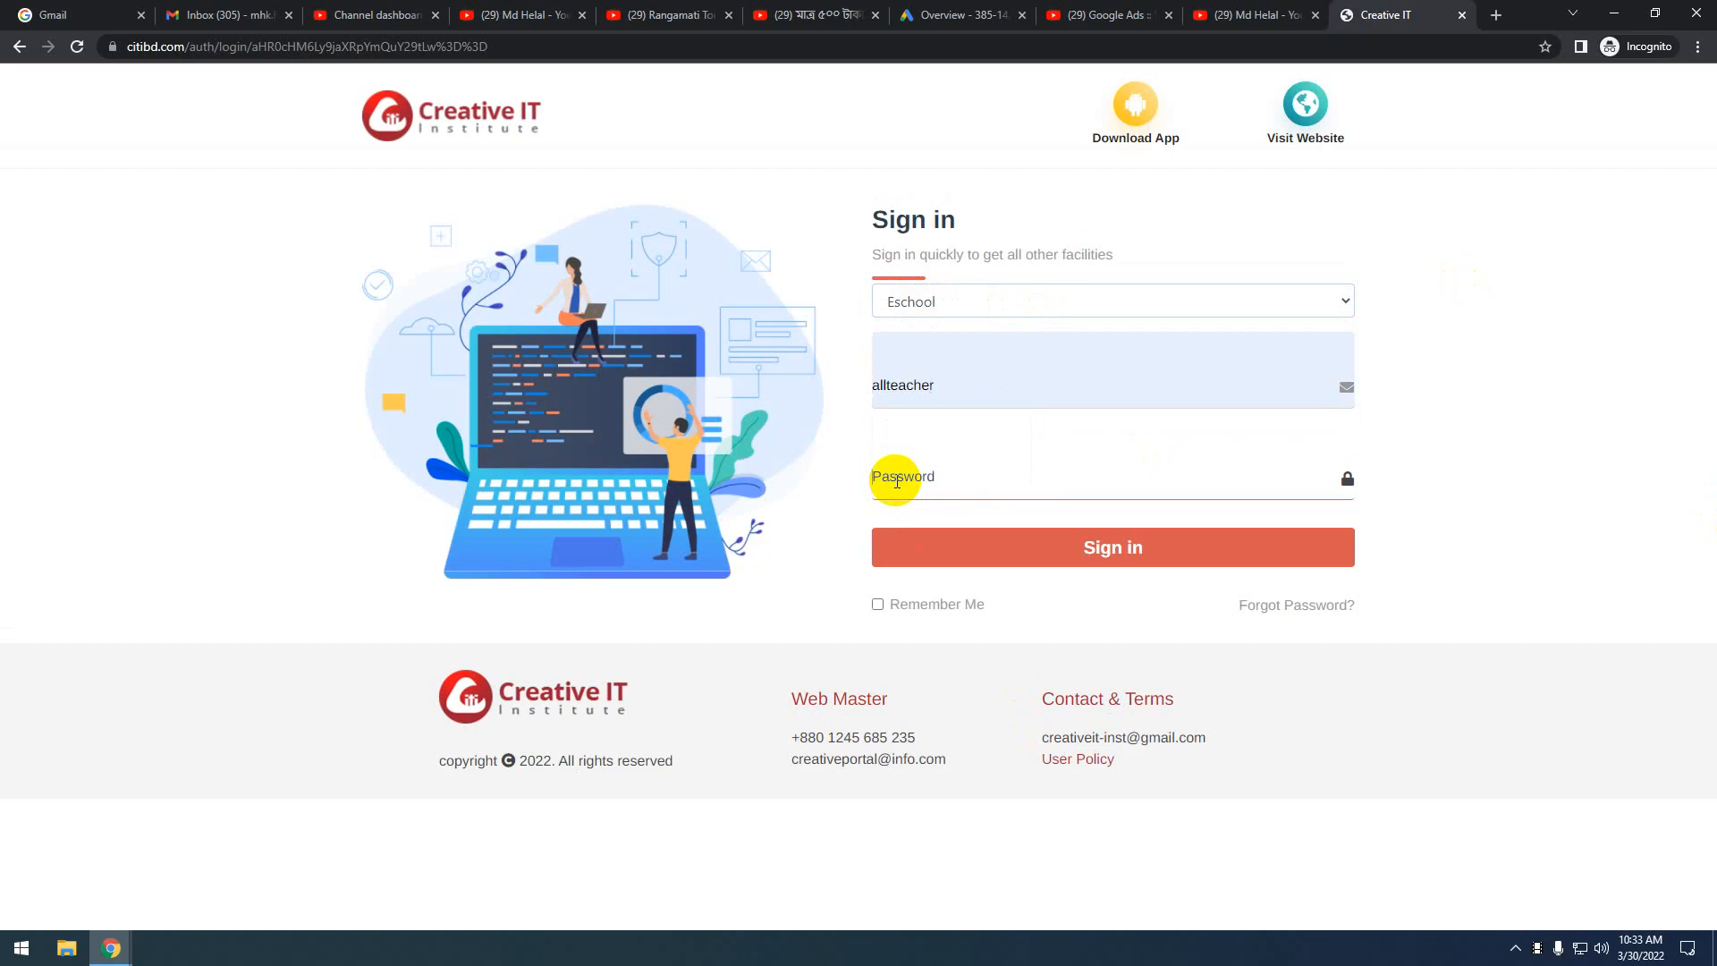
type("••")
type("*")
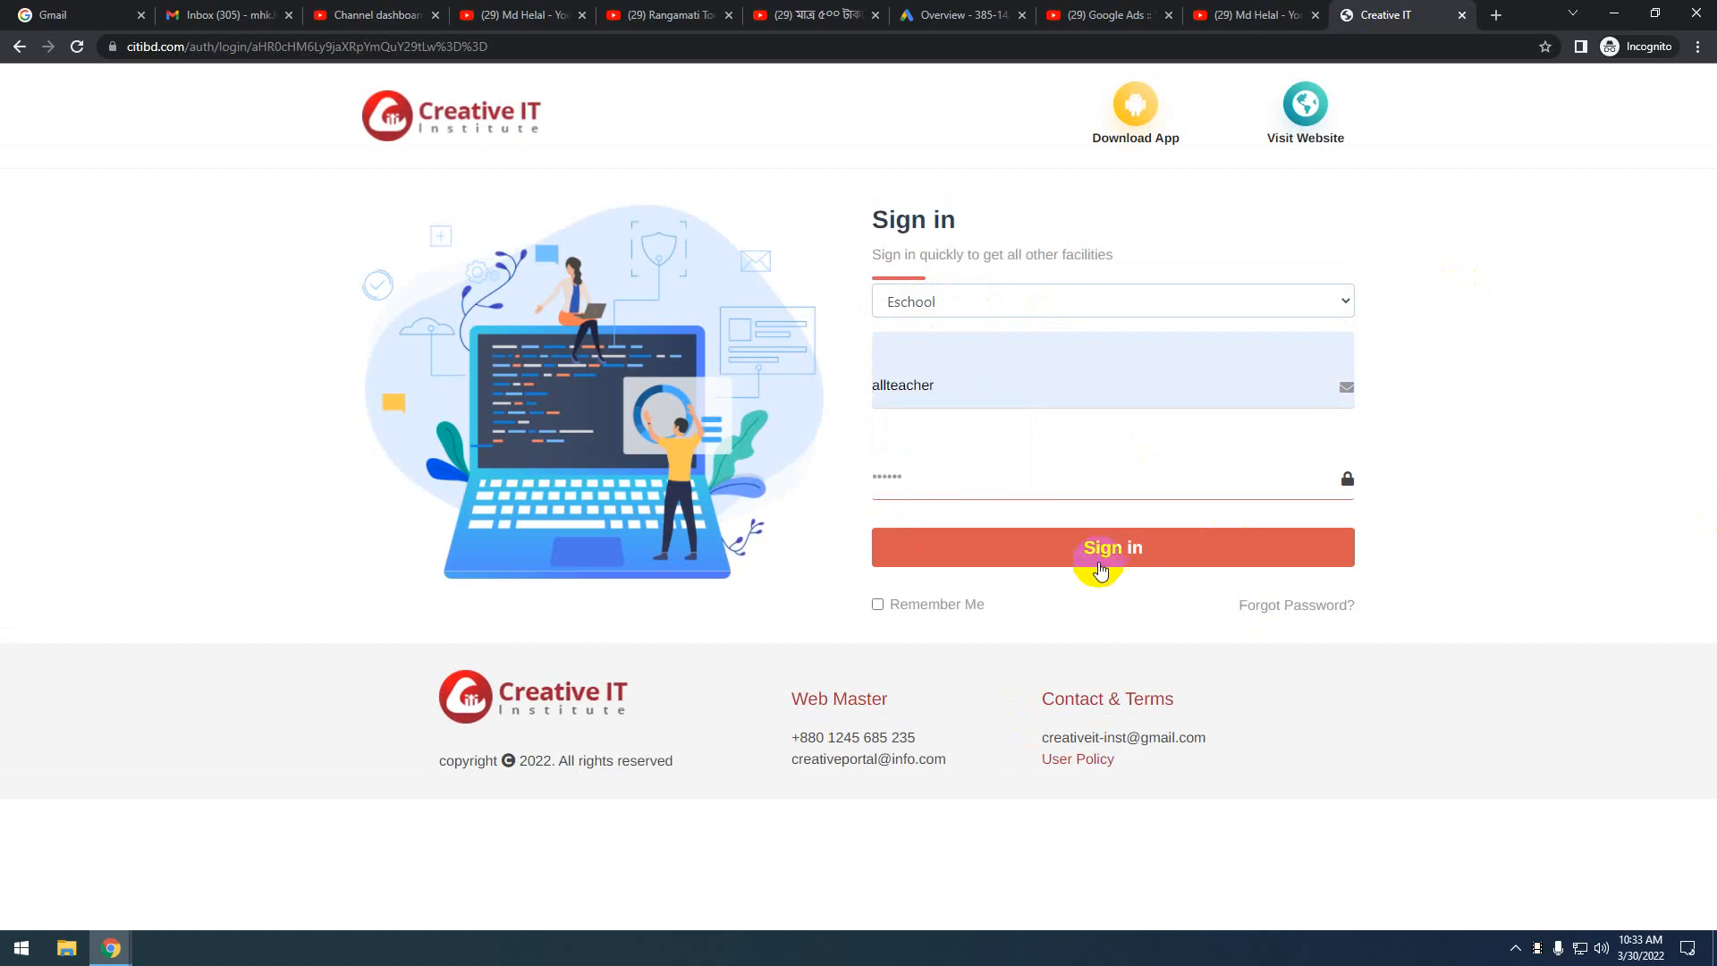
left_click(1085, 547)
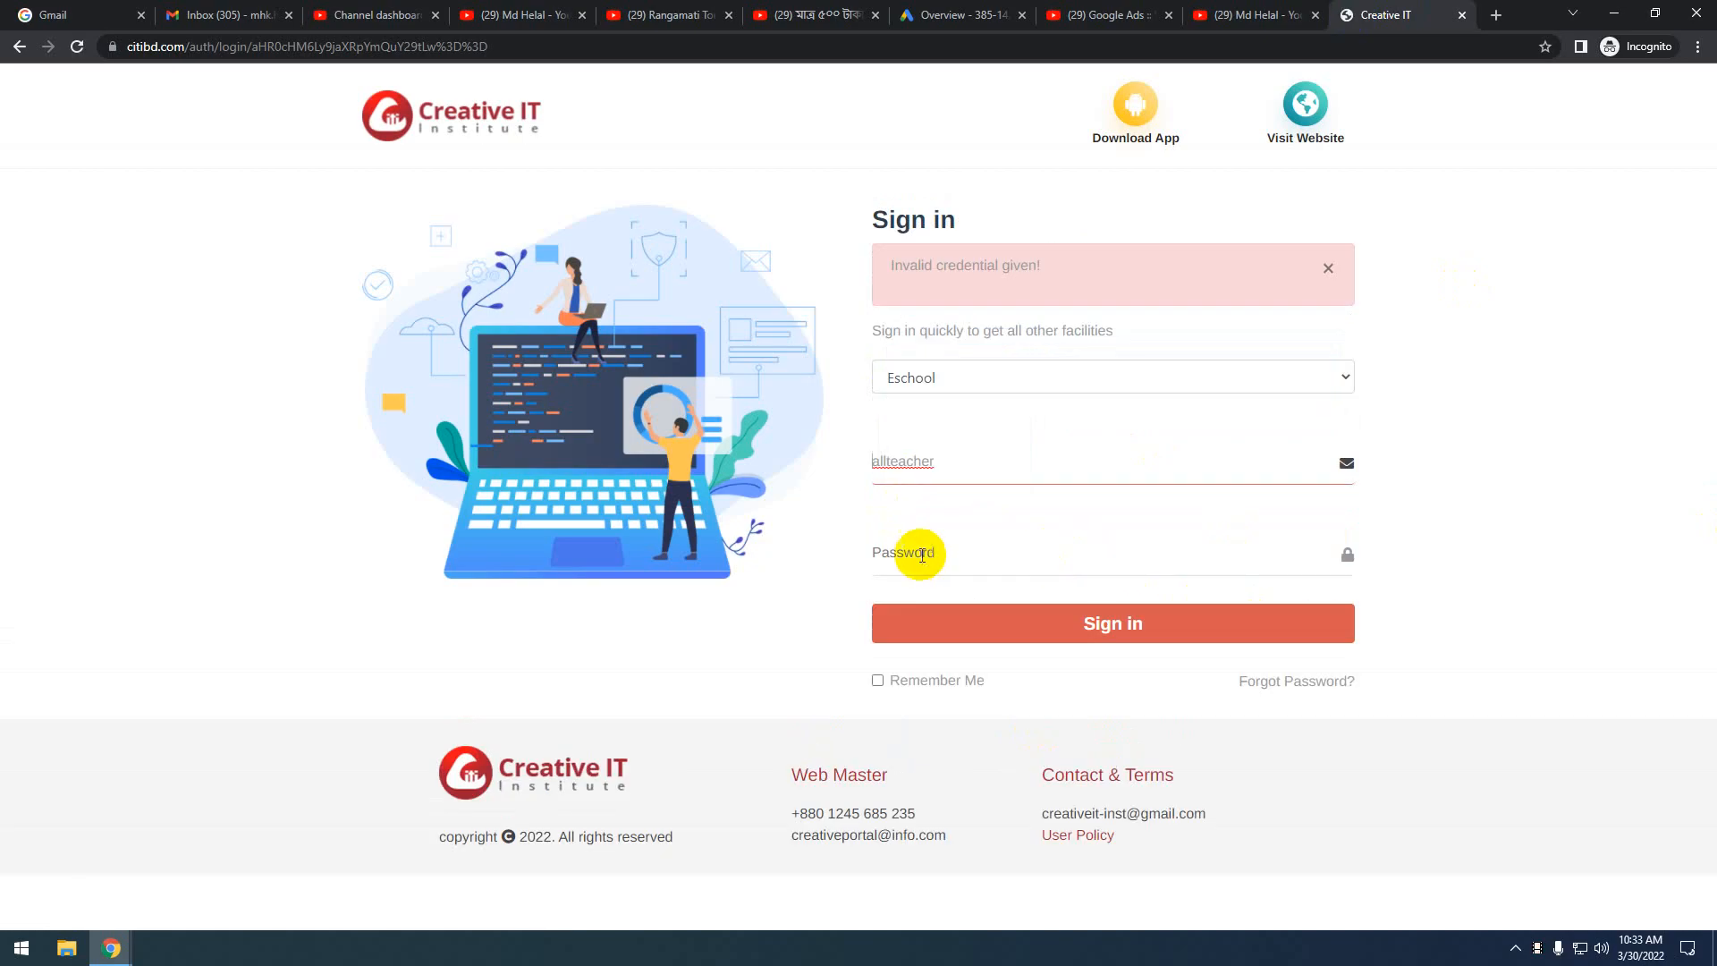
Re-enter the password, switch the branch to Dhaka, sign in, and open Attendance > Report
left_click(916, 555)
type("*")
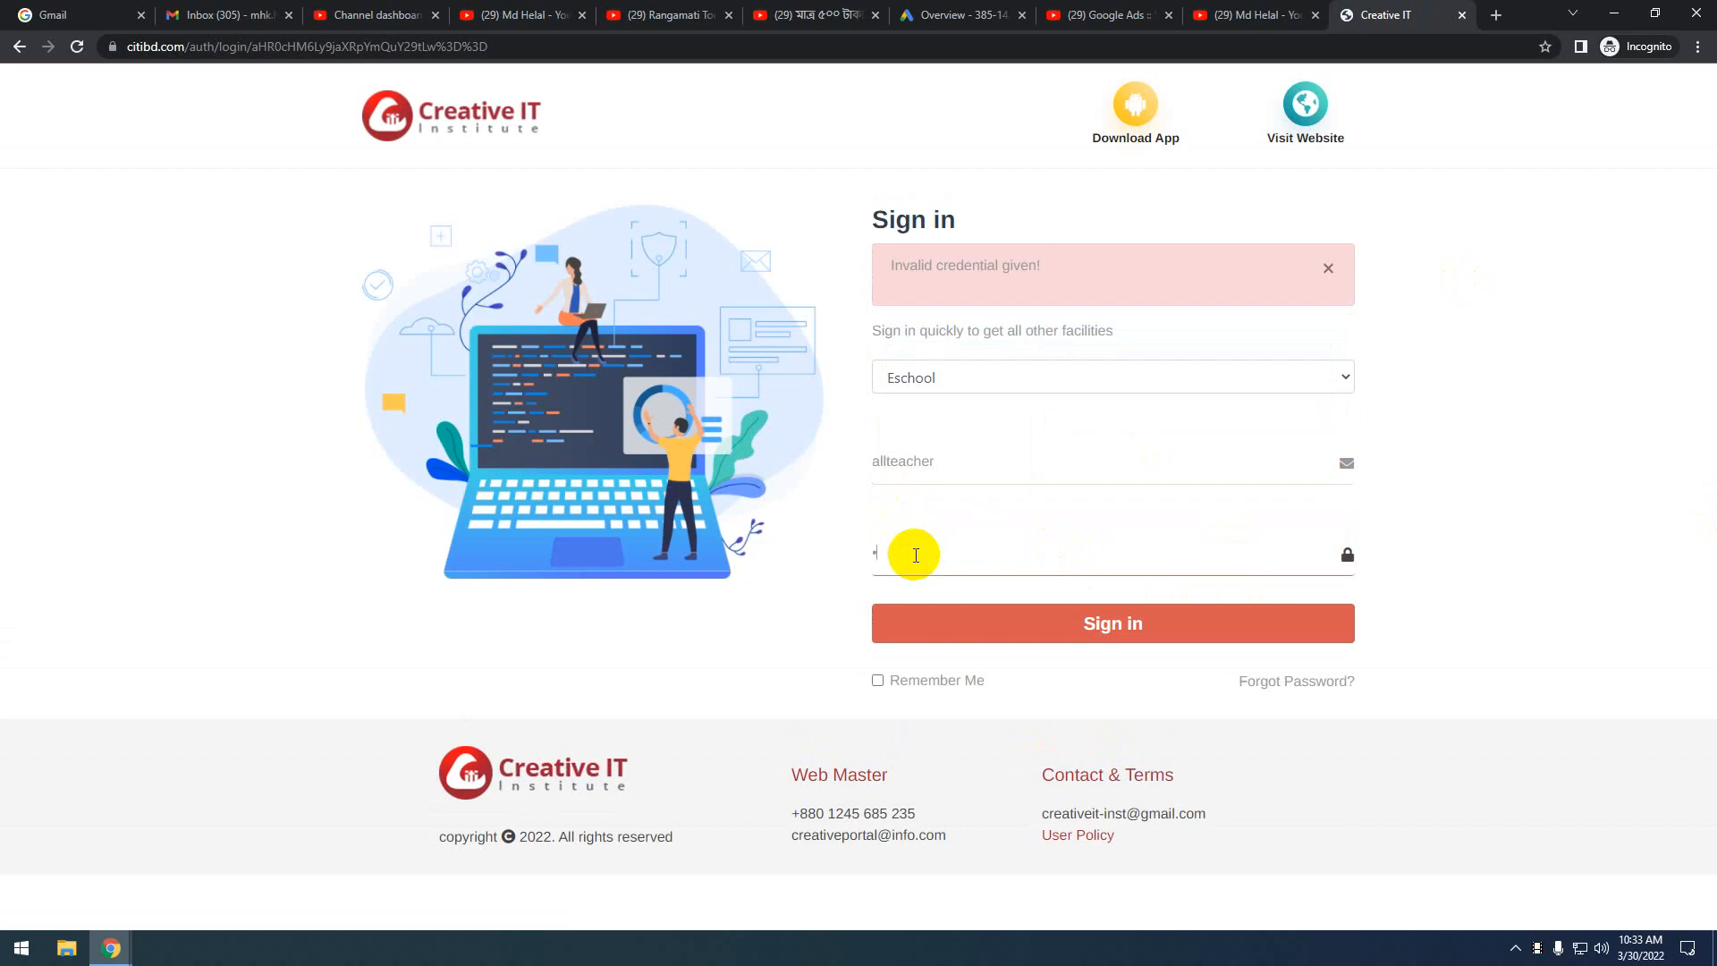
type("*****")
left_click(978, 377)
left_click(933, 424)
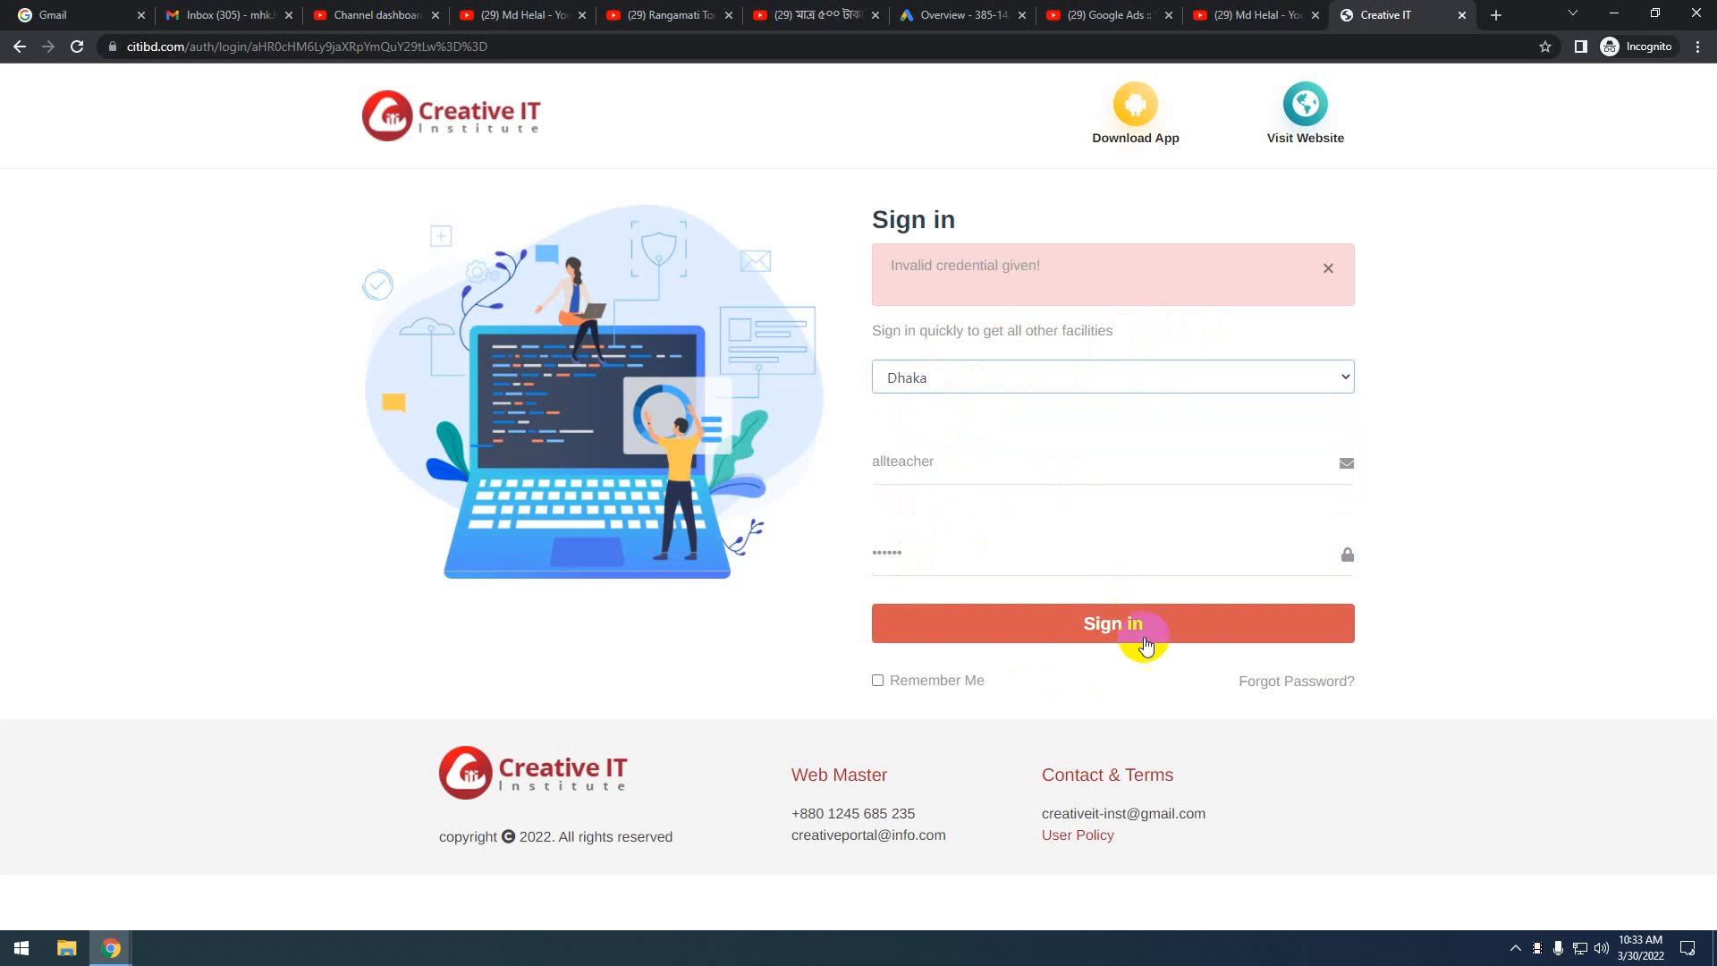
left_click(1142, 625)
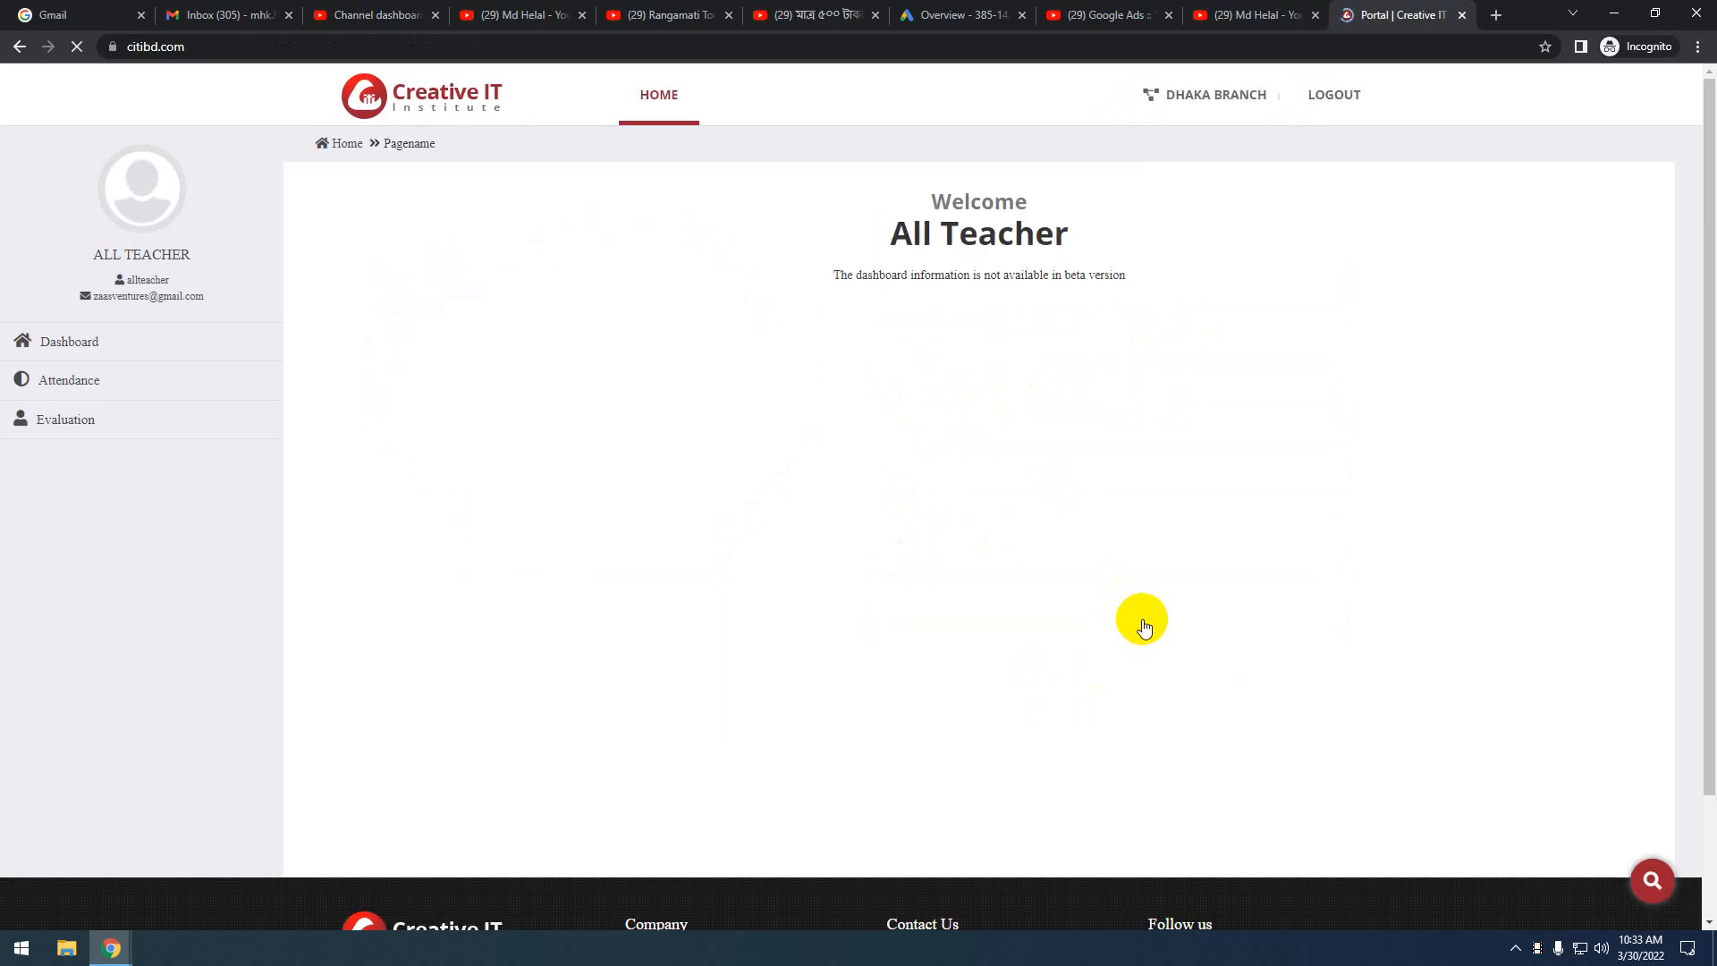
mouse_move(54, 374)
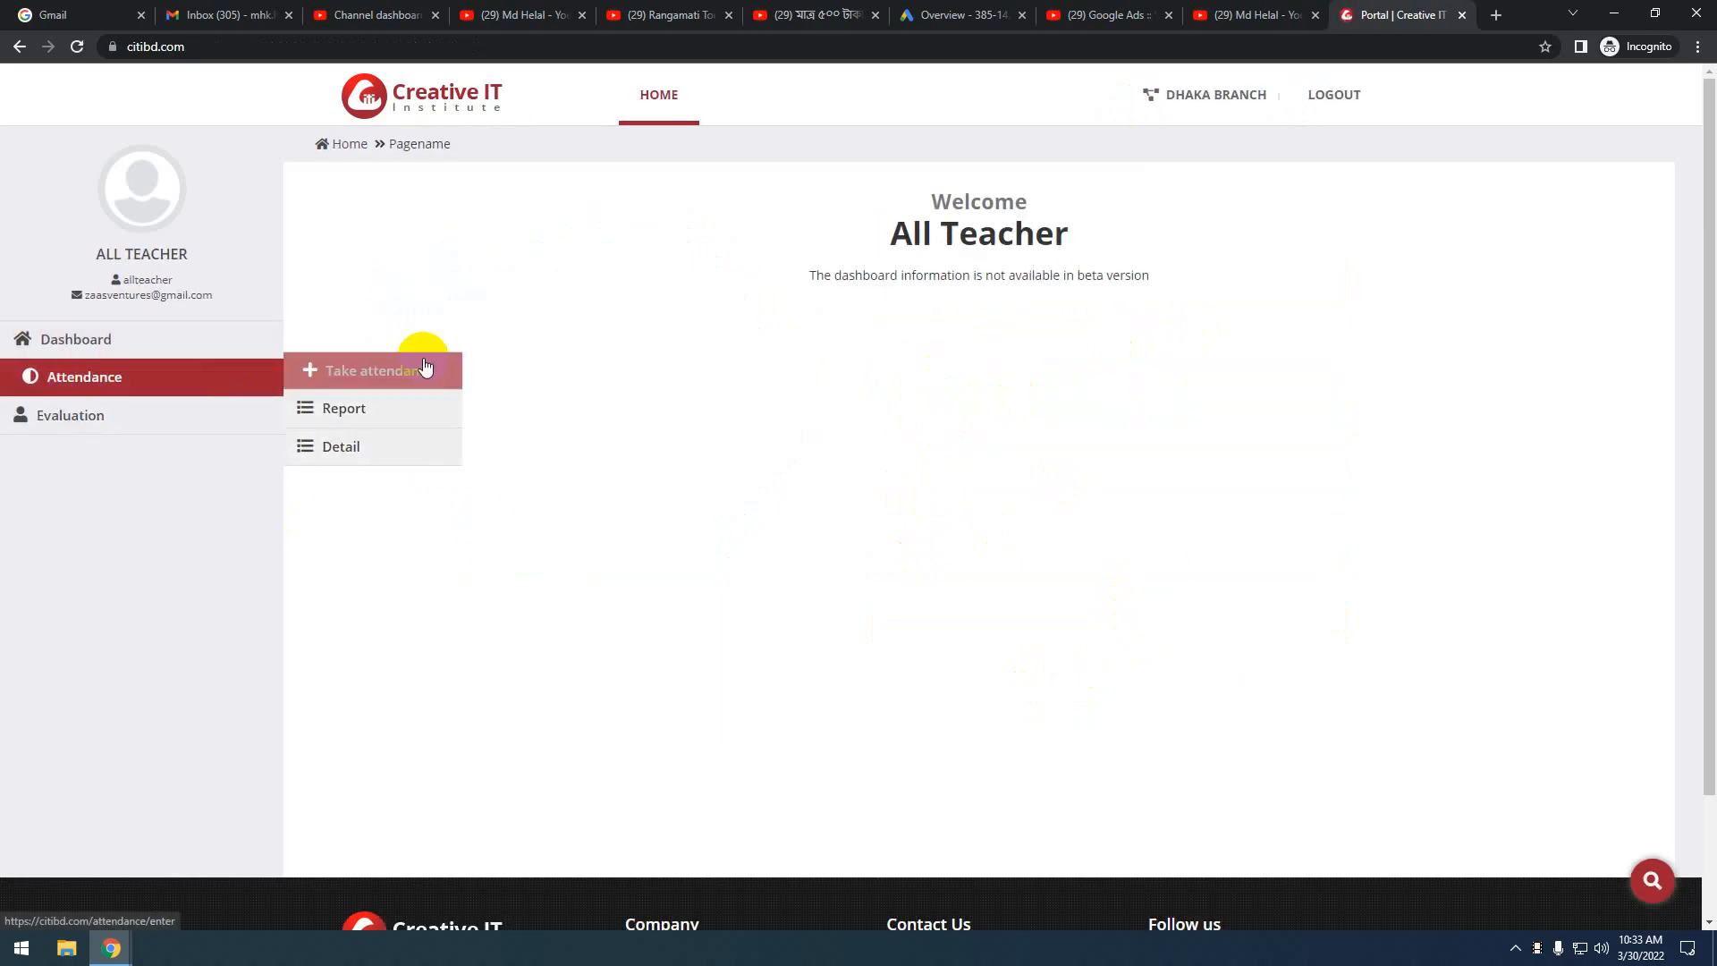
left_click(380, 411)
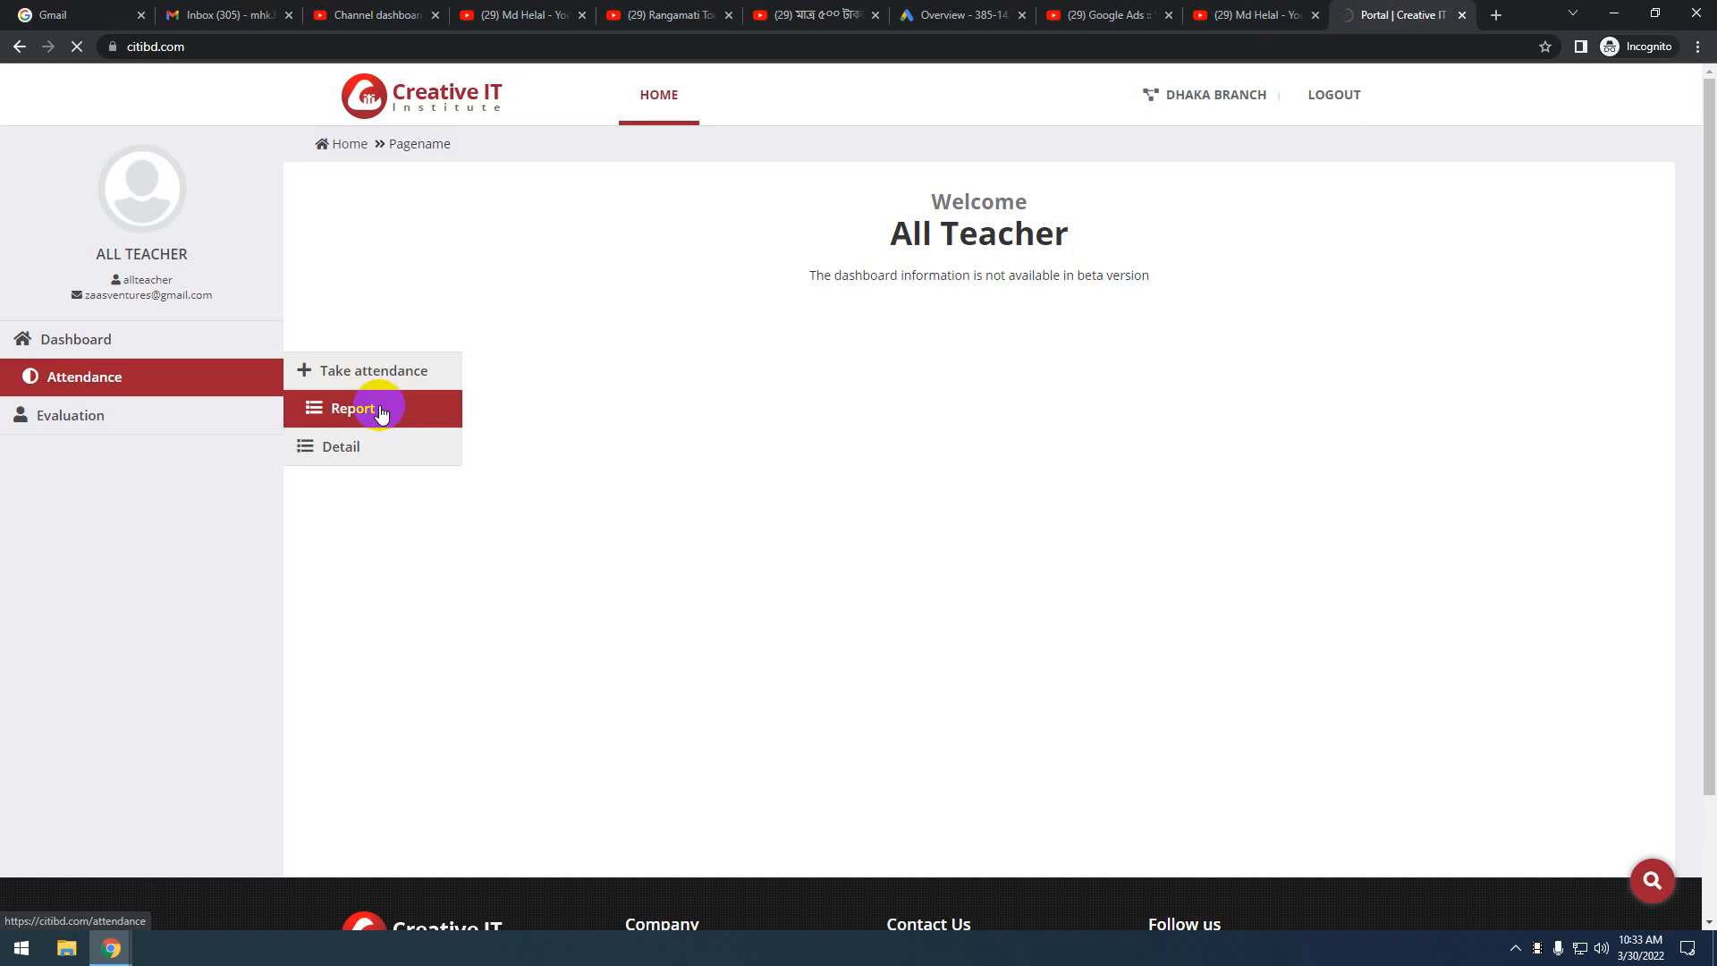